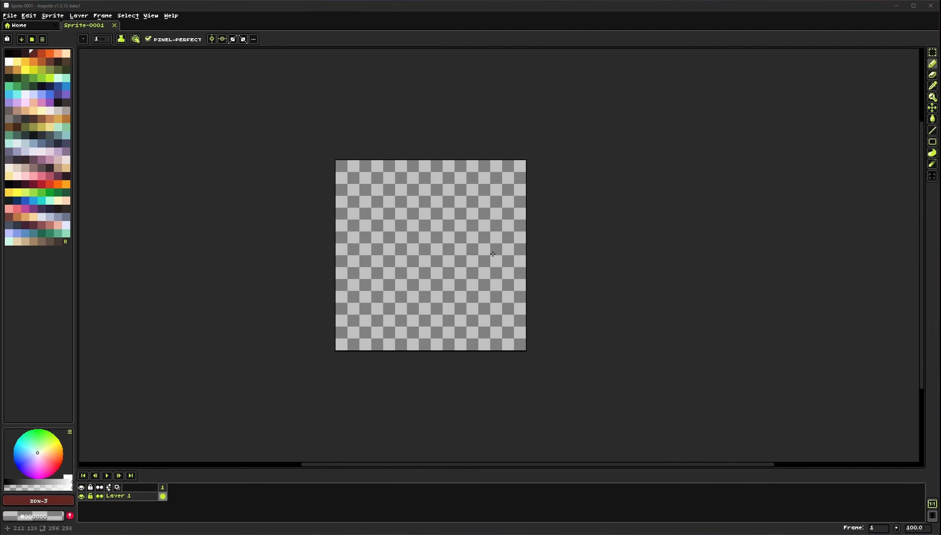
Open the Retro Diffusion setup dialog and move it over the canvas
{"action": "scroll", "coordinate": [435, 257], "scroll_direction": "up", "scroll_amount": 1}
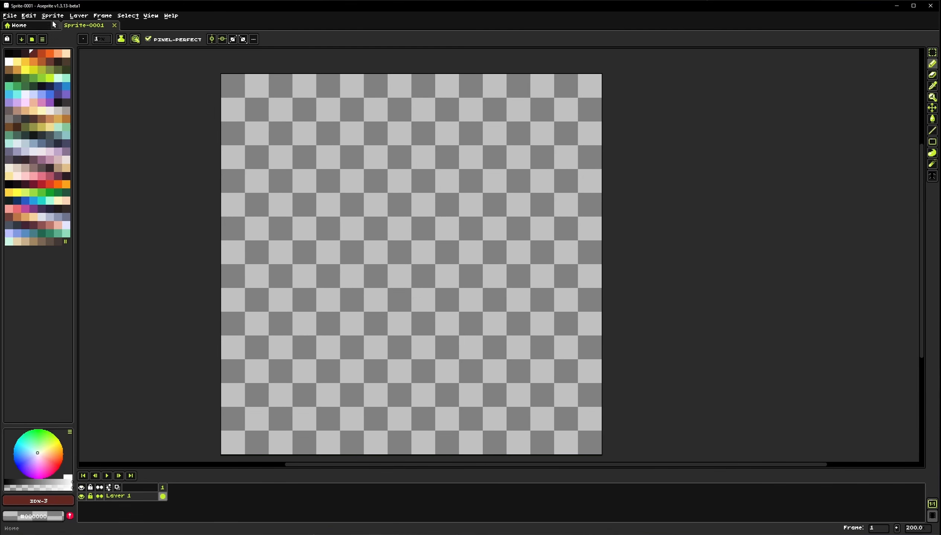
{"action": "left_click", "coordinate": [9, 15]}
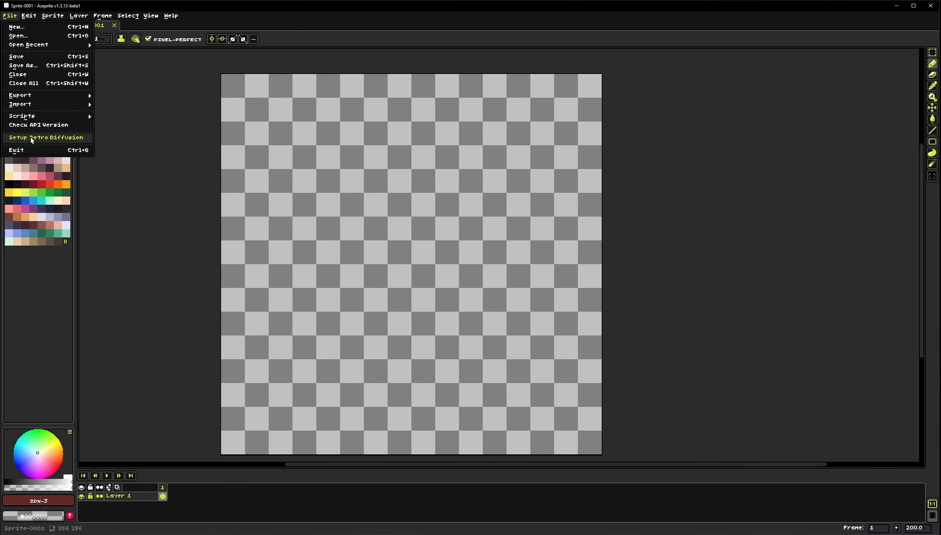
{"action": "left_click", "coordinate": [35, 138]}
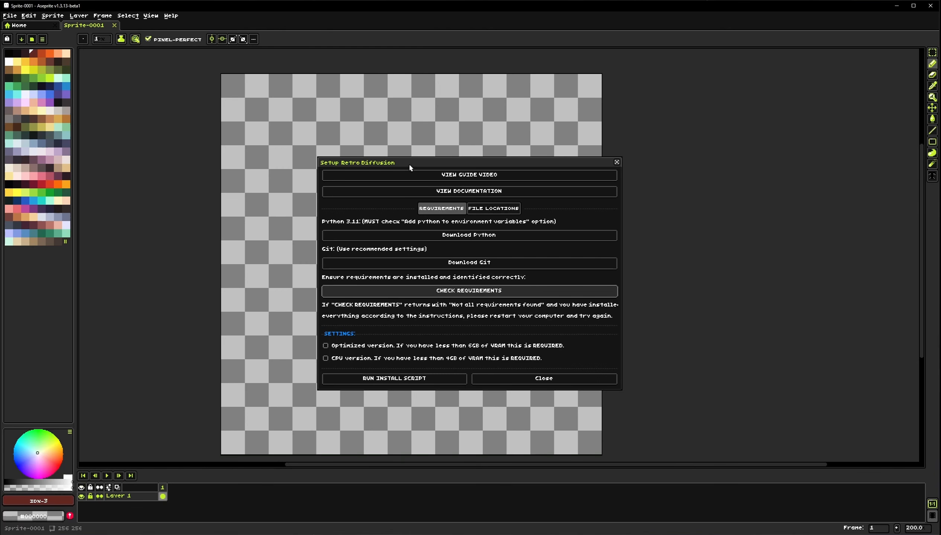
{"action": "left_click_drag", "start_coordinate": [410, 166], "coordinate": [347, 155]}
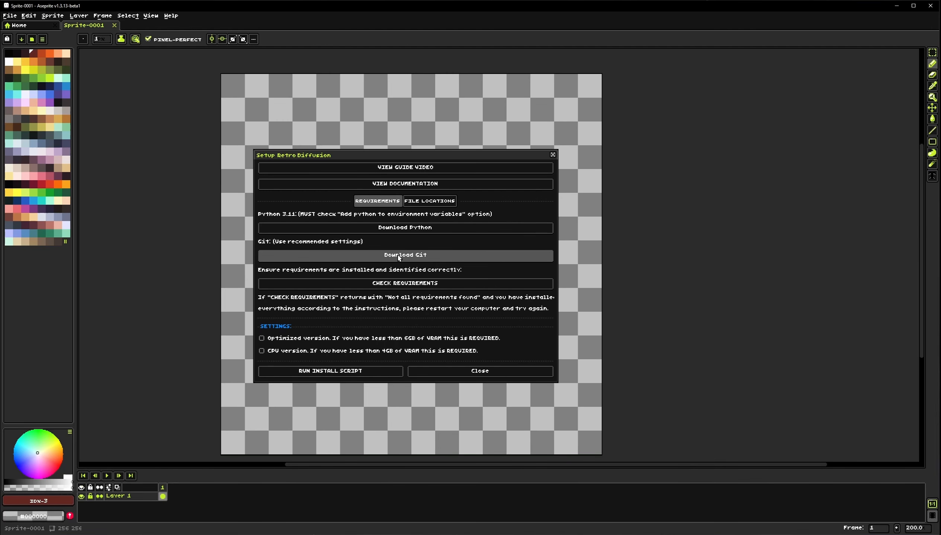
Check the Retro Diffusion requirements and dismiss the results popup
{"action": "left_click", "coordinate": [402, 286]}
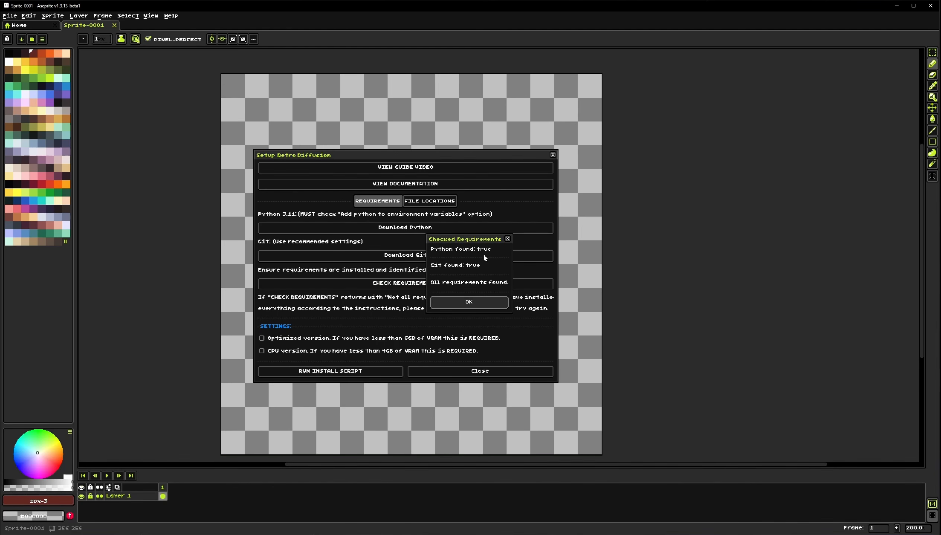
{"action": "left_click_drag", "start_coordinate": [530, 241], "coordinate": [393, 240]}
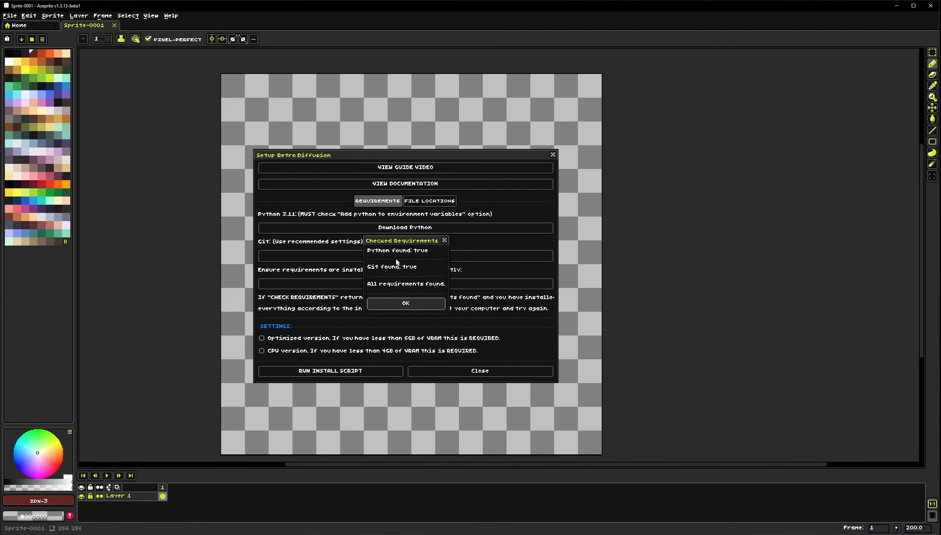
{"action": "left_click", "coordinate": [401, 304]}
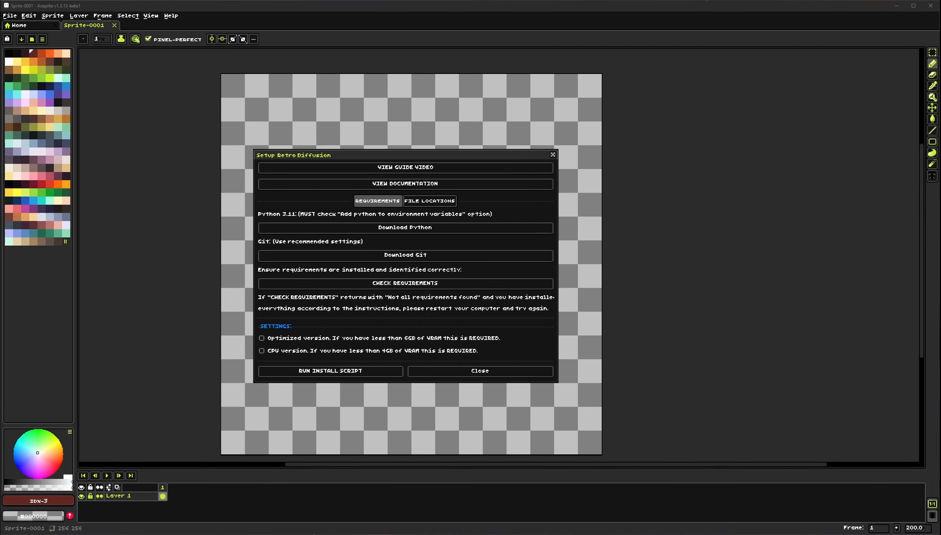
Switch to Task Manager to inspect the GPU's memory, then close it
{"action": "left_click_drag", "start_coordinate": [0, 141], "coordinate": [248, 139]}
{"action": "left_click", "coordinate": [219, 157]}
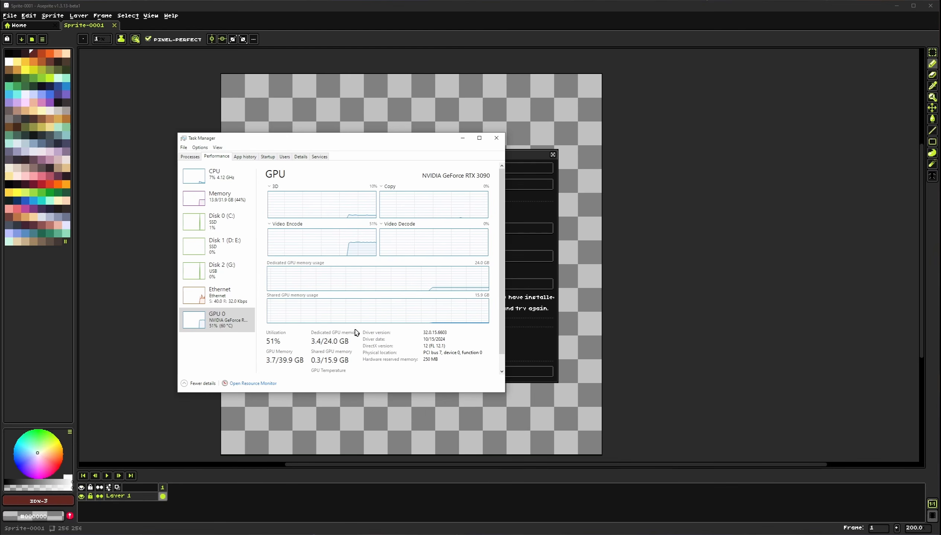
{"action": "left_click", "coordinate": [496, 138]}
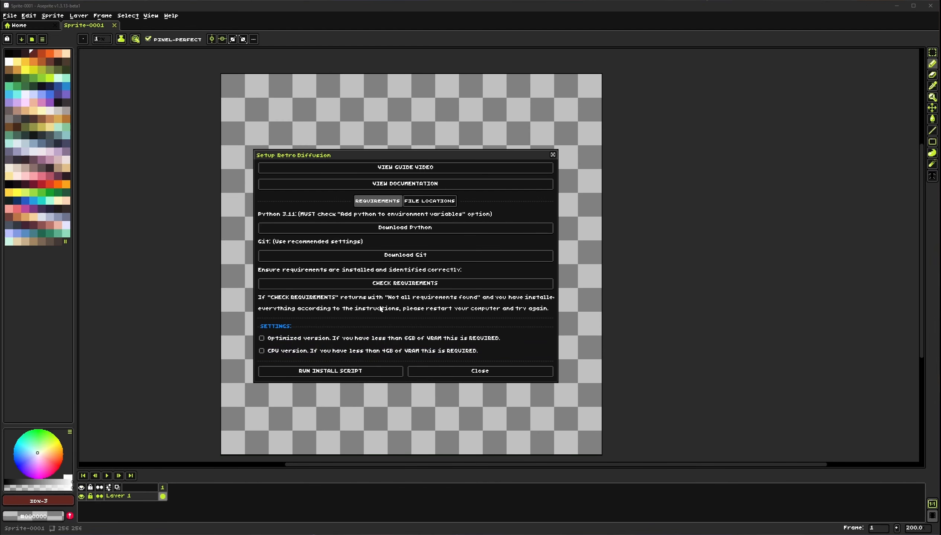
Inspect the File Locations tab with advanced path settings shown, then return to Requirements
{"action": "left_click", "coordinate": [430, 201]}
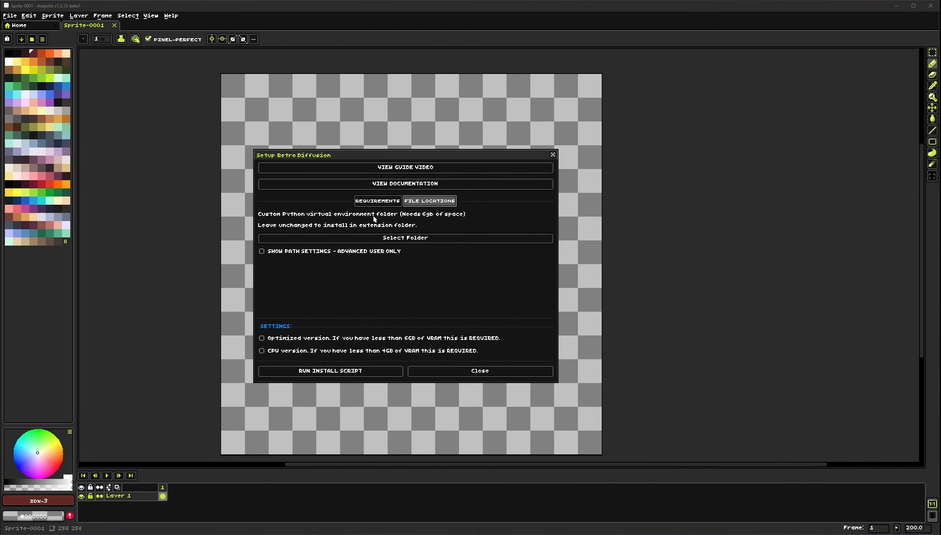
{"action": "left_click", "coordinate": [296, 253]}
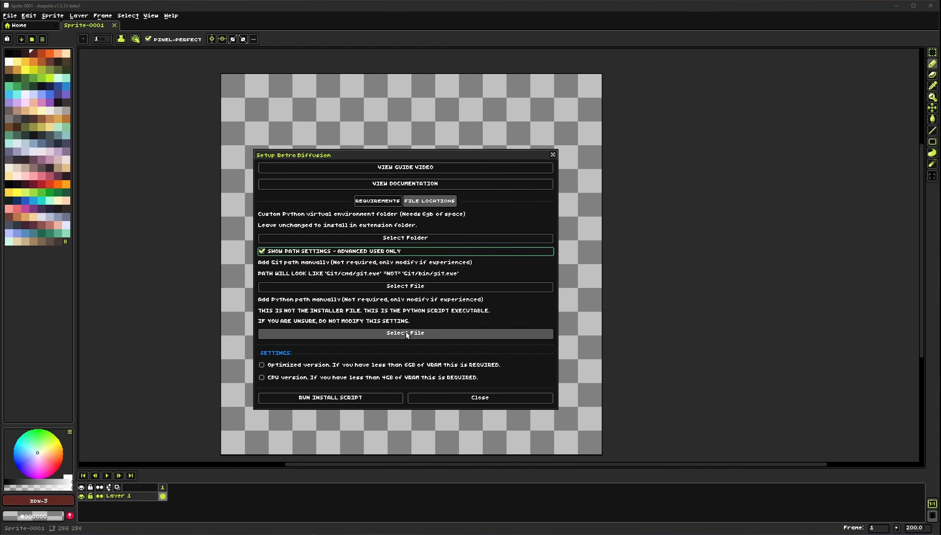
{"action": "left_click", "coordinate": [395, 201]}
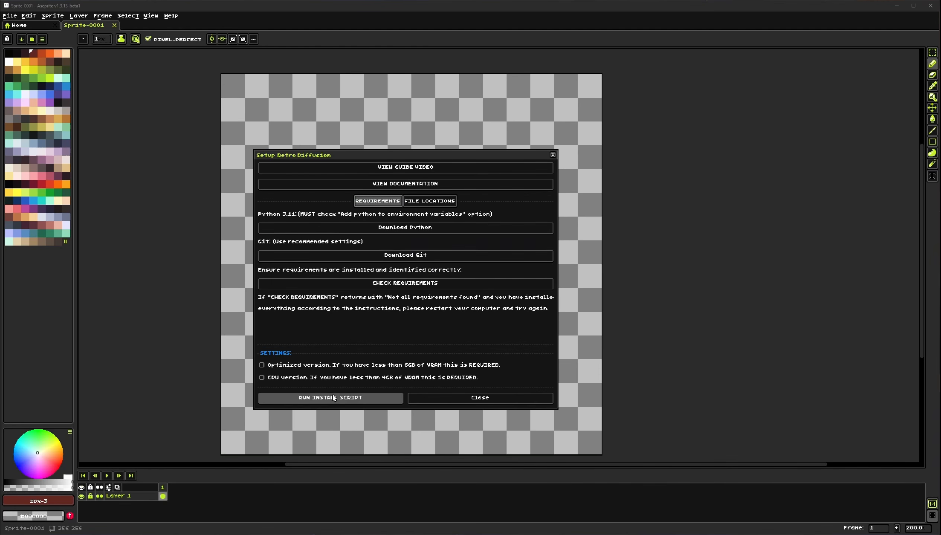
Run the install script to open the model selection dialog, then close it
{"action": "left_click", "coordinate": [333, 398]}
{"action": "left_click_drag", "start_coordinate": [463, 190], "coordinate": [418, 191]}
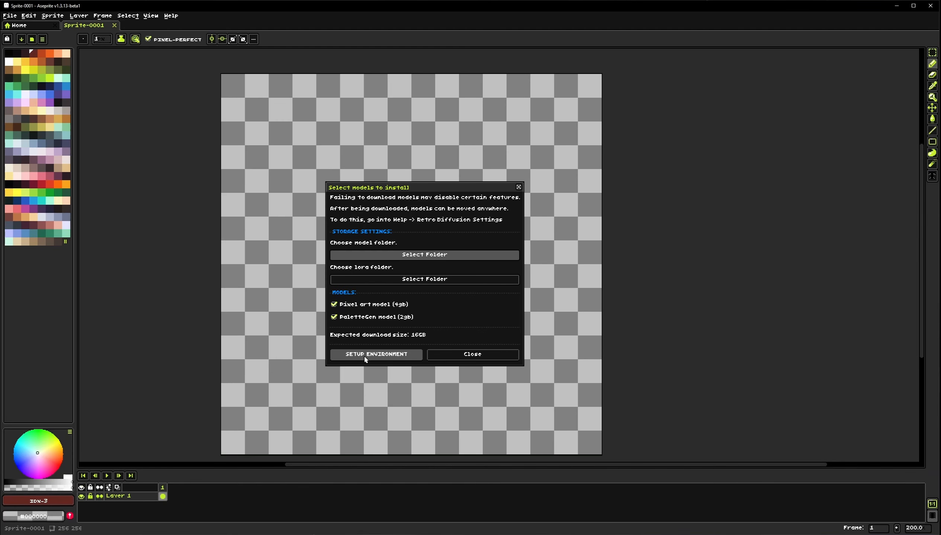
{"action": "left_click", "coordinate": [375, 357]}
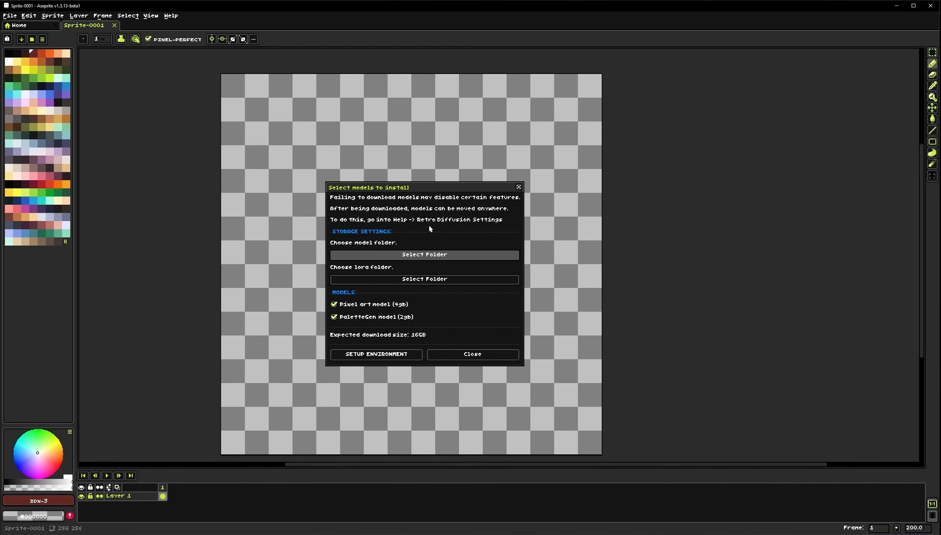
{"action": "left_click", "coordinate": [473, 355]}
Open the Text to Image generator for the sprite
{"action": "left_click_drag", "start_coordinate": [414, 279], "coordinate": [448, 277]}
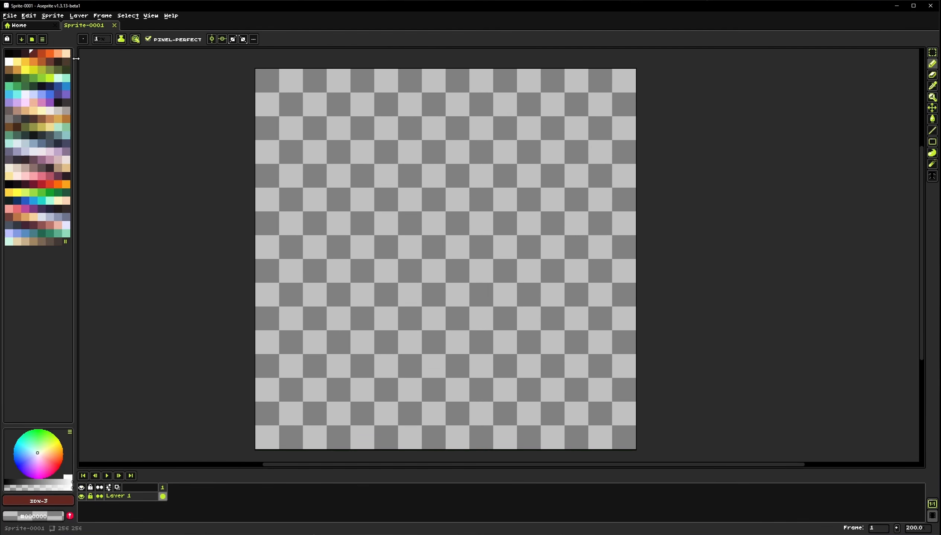
{"action": "left_click", "coordinate": [52, 15]}
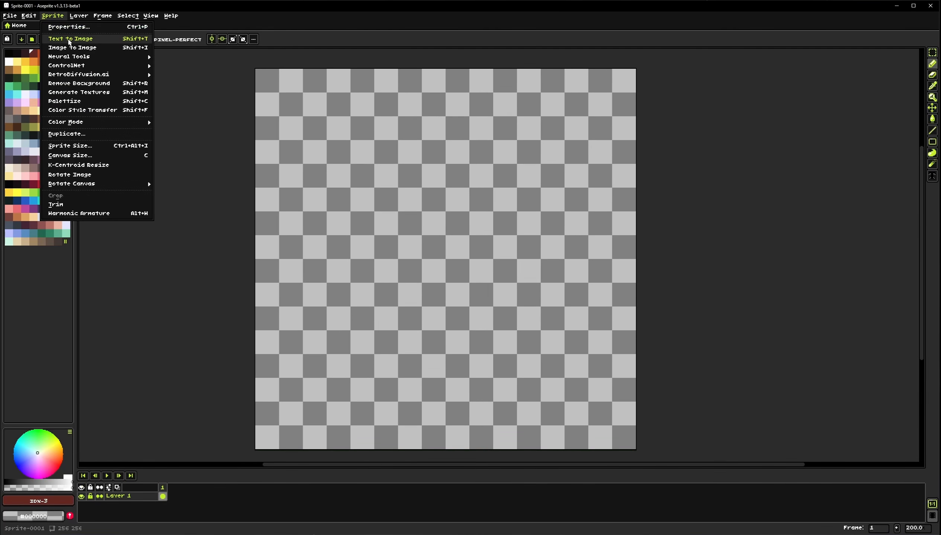
{"action": "left_click", "coordinate": [86, 41]}
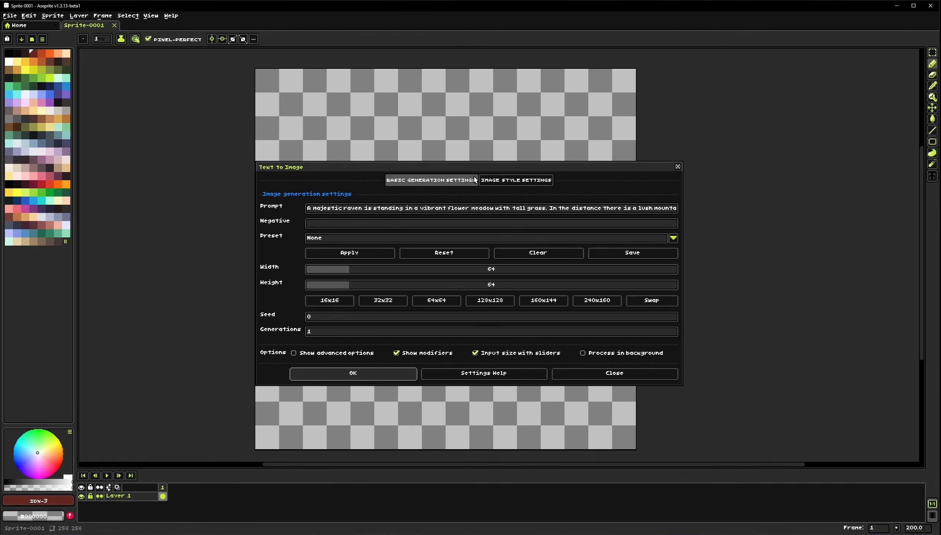
Read through the full default prompt text in the Text to Image dialog
{"action": "left_click", "coordinate": [52, 15]}
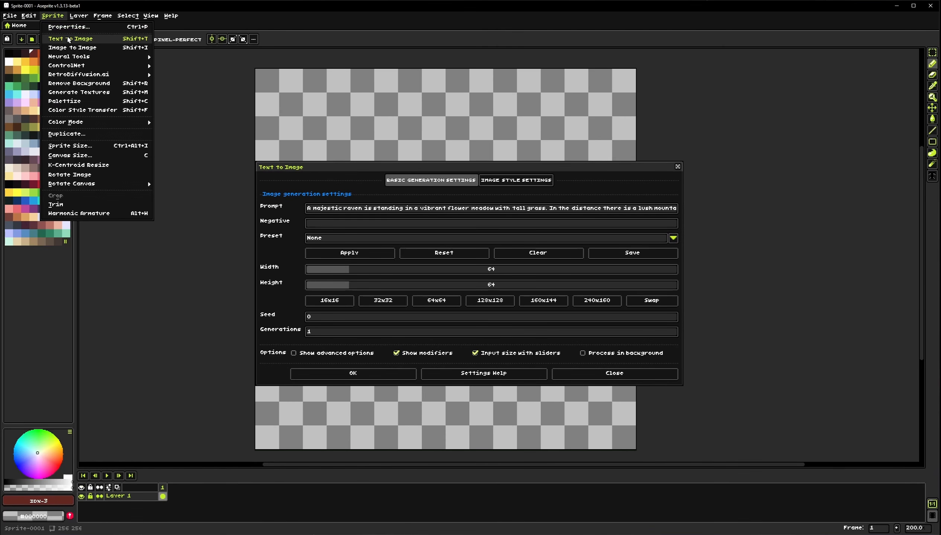
{"action": "left_click", "coordinate": [344, 166]}
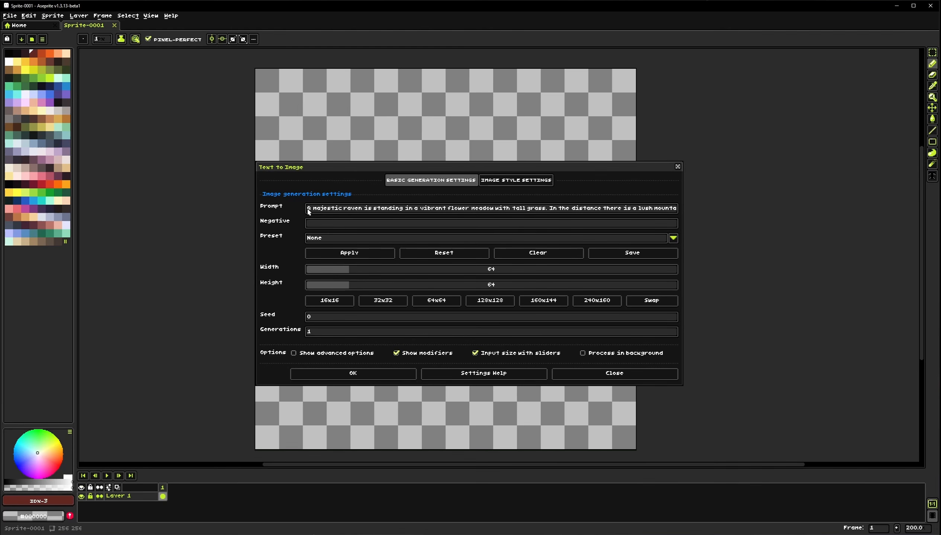
{"action": "left_click_drag", "start_coordinate": [309, 212], "coordinate": [541, 210]}
{"action": "left_click", "coordinate": [676, 209]}
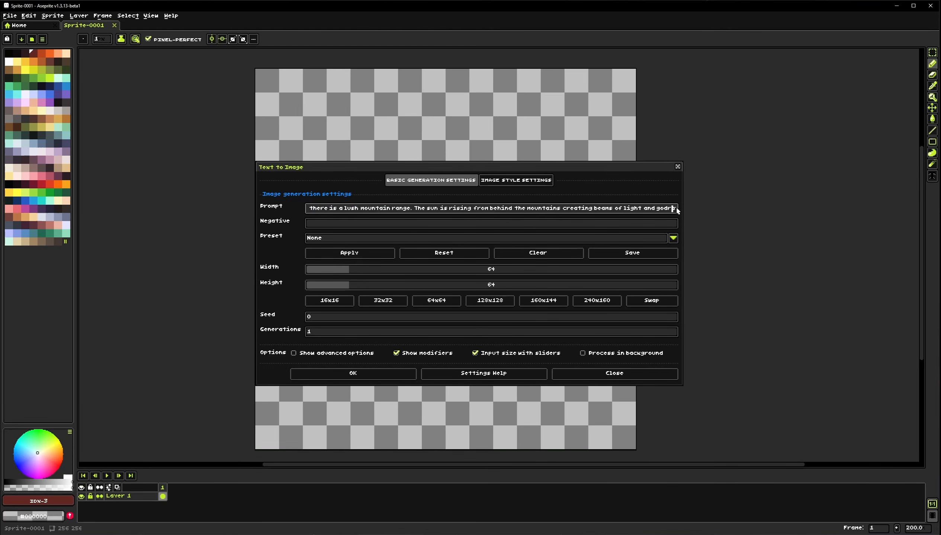
{"action": "left_click_drag", "start_coordinate": [675, 209], "coordinate": [323, 210]}
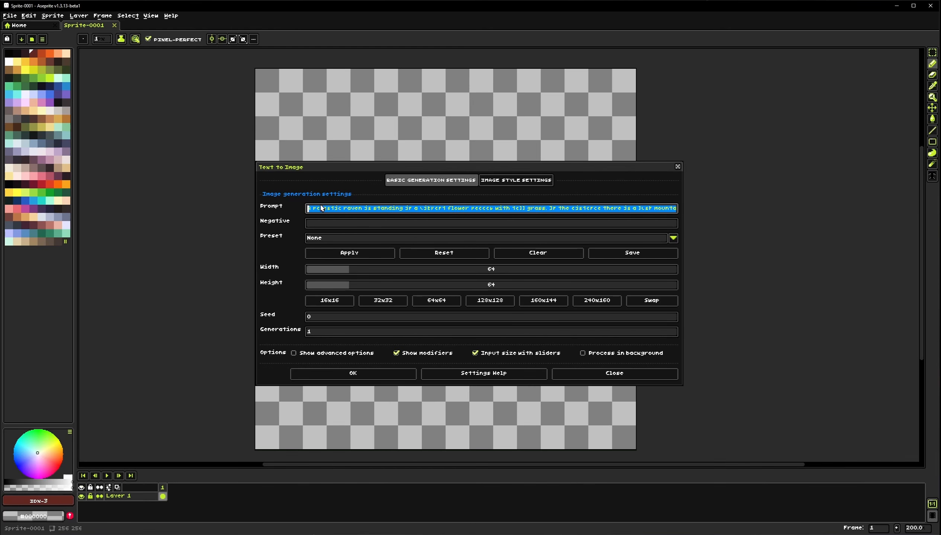
{"action": "left_click", "coordinate": [327, 211]}
{"action": "key", "text": "Home"}
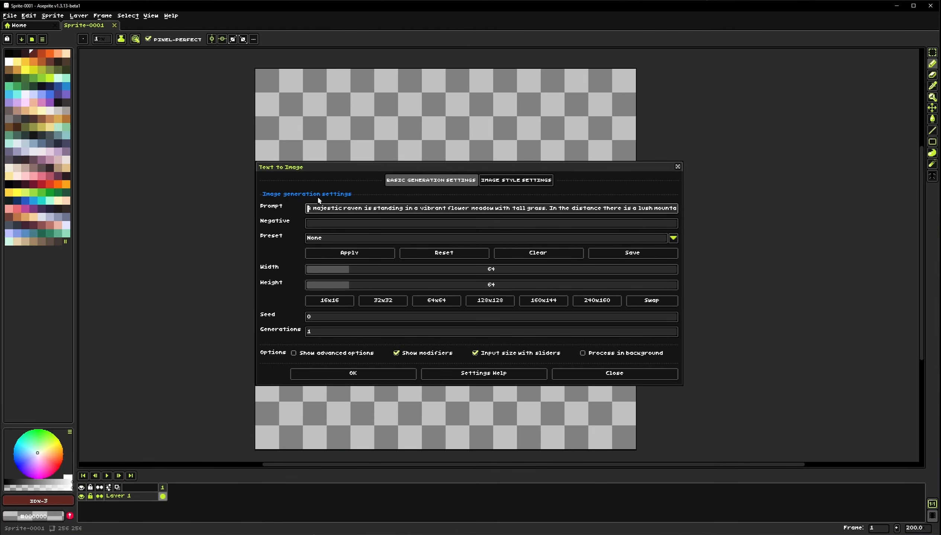
Cycle through the image size presets and swap, settling on 64x64
{"action": "left_click", "coordinate": [436, 302]}
{"action": "left_click", "coordinate": [545, 301]}
{"action": "left_click", "coordinate": [575, 303]}
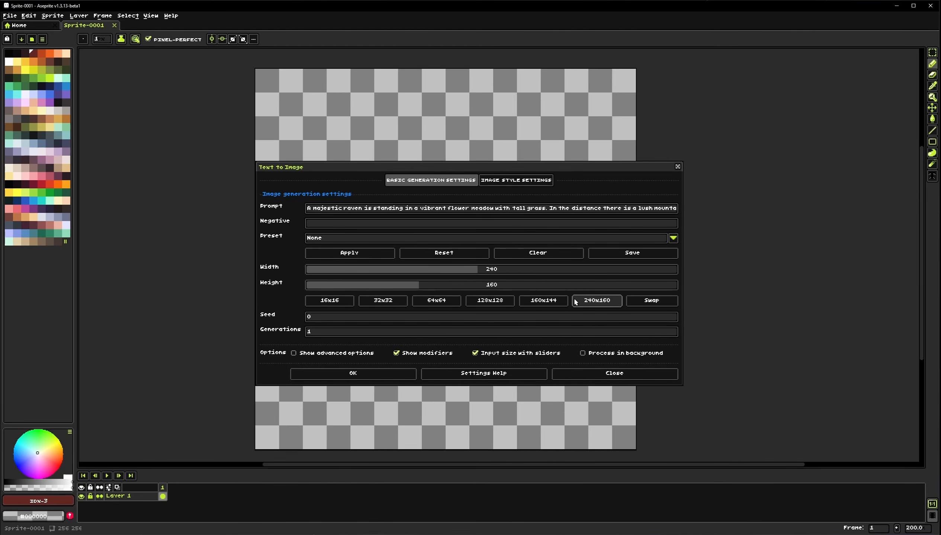
{"action": "left_click", "coordinate": [502, 301]}
{"action": "left_click", "coordinate": [585, 300]}
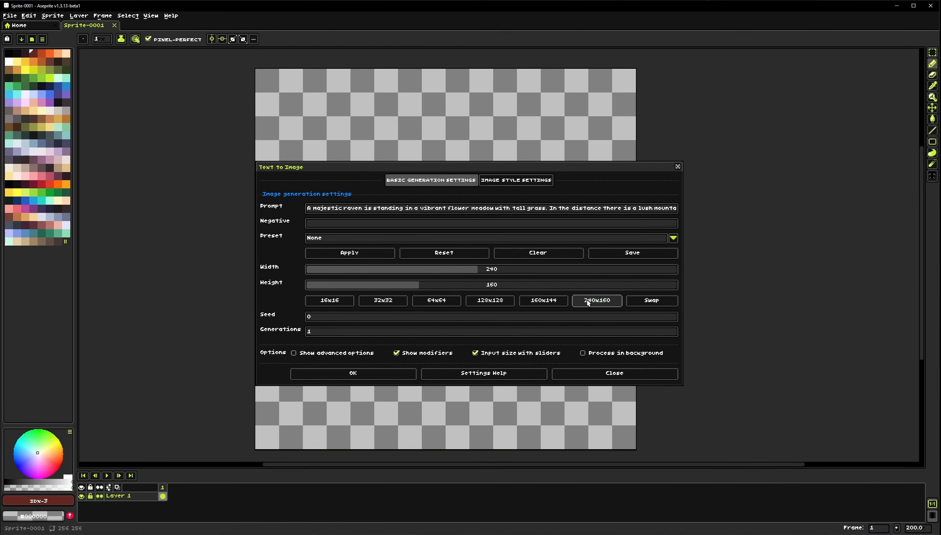
{"action": "left_click", "coordinate": [650, 303]}
{"action": "left_click", "coordinate": [416, 302]}
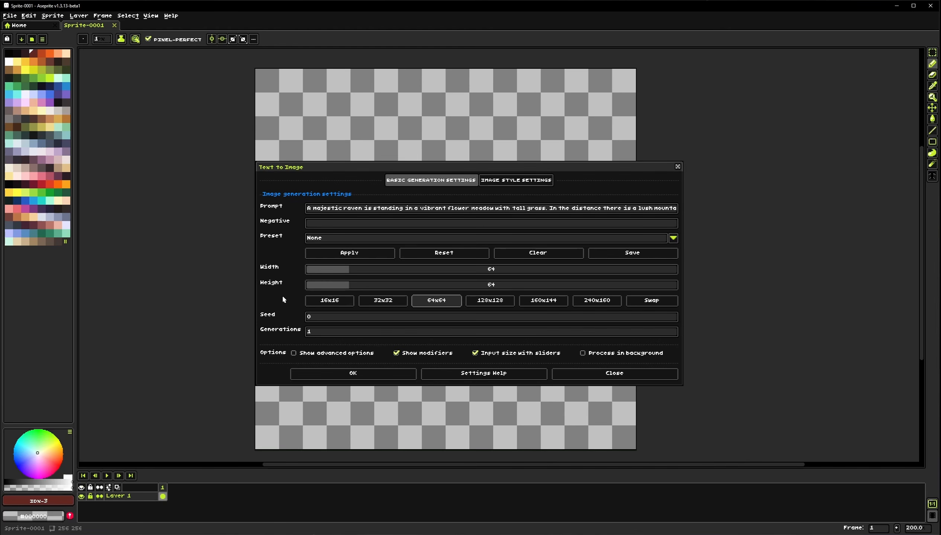
Inspect the seed field and the Image Style Settings tab
{"action": "left_click", "coordinate": [328, 318]}
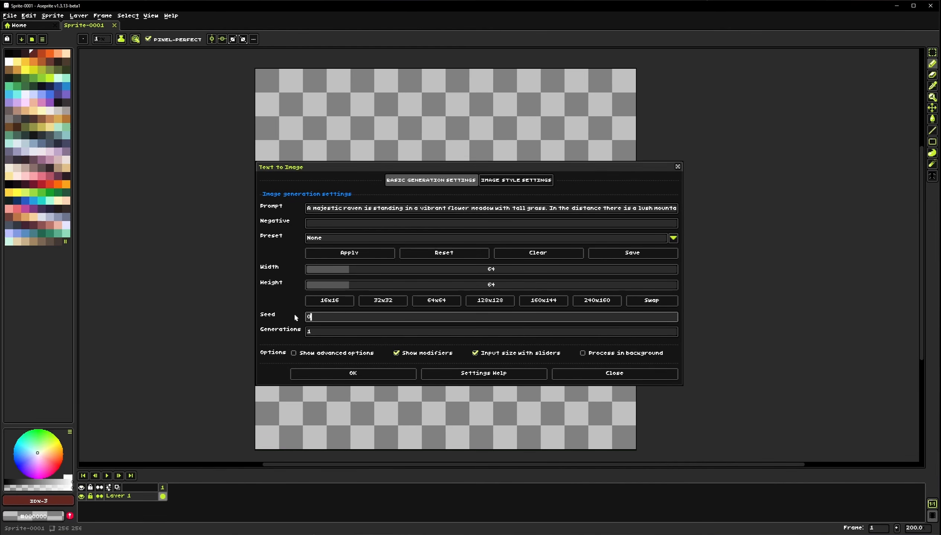
{"action": "left_click", "coordinate": [493, 183]}
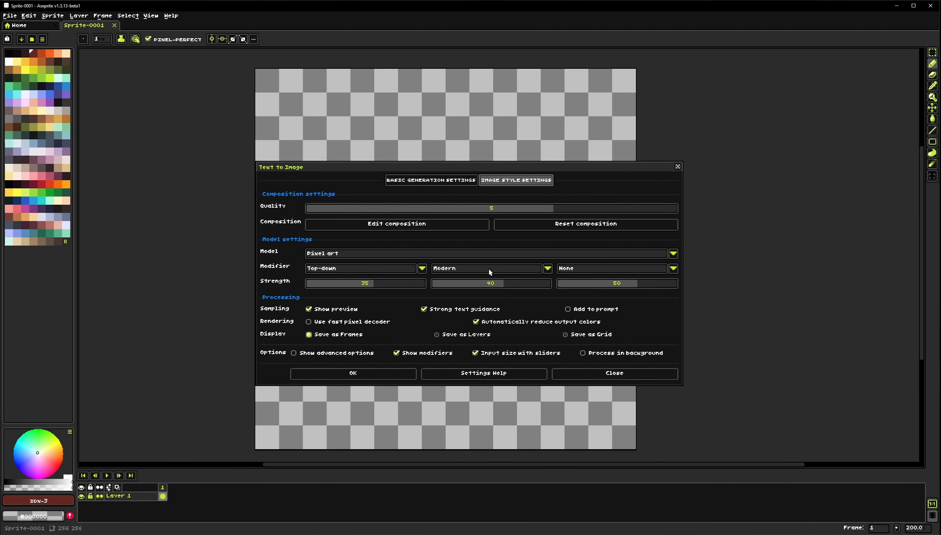
{"action": "left_click", "coordinate": [445, 183]}
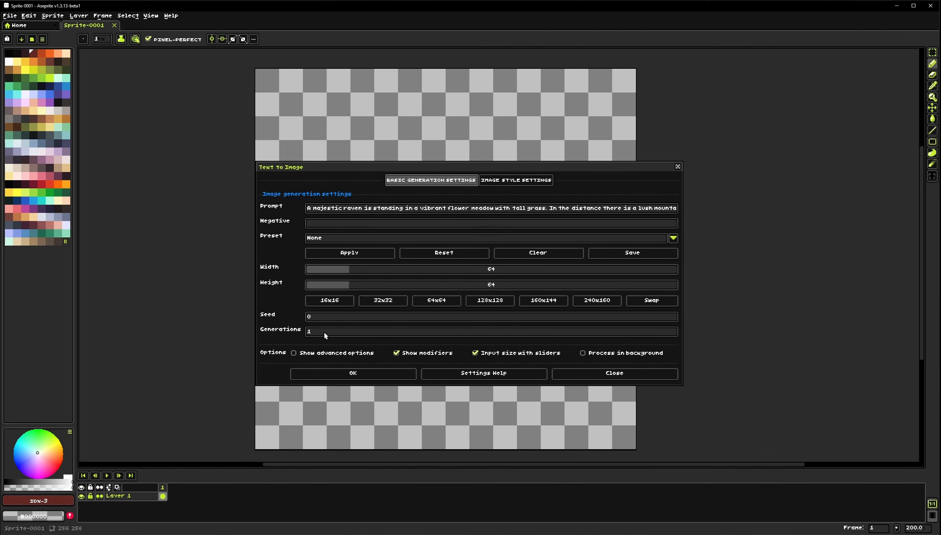
Enable Show advanced options and open the Edit composition preview window
{"action": "left_click", "coordinate": [328, 353]}
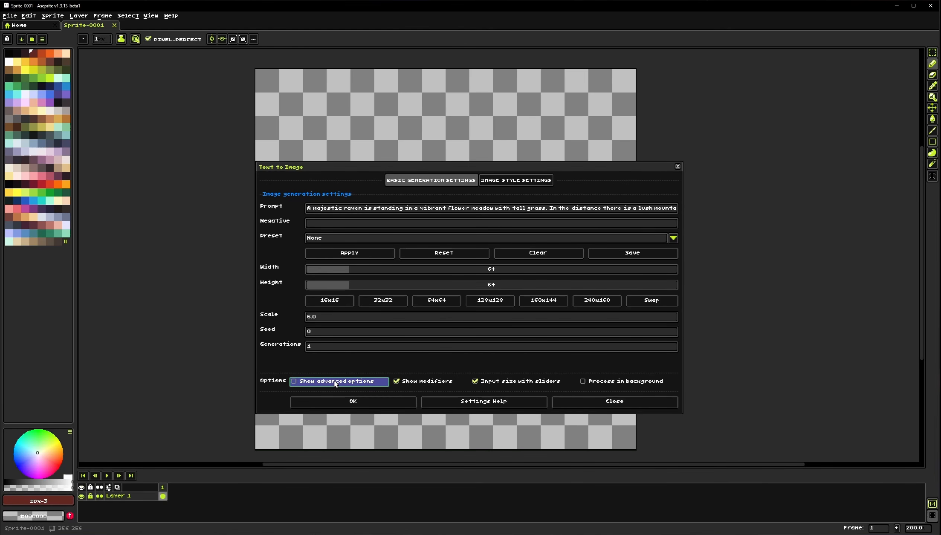
{"action": "left_click", "coordinate": [523, 180]}
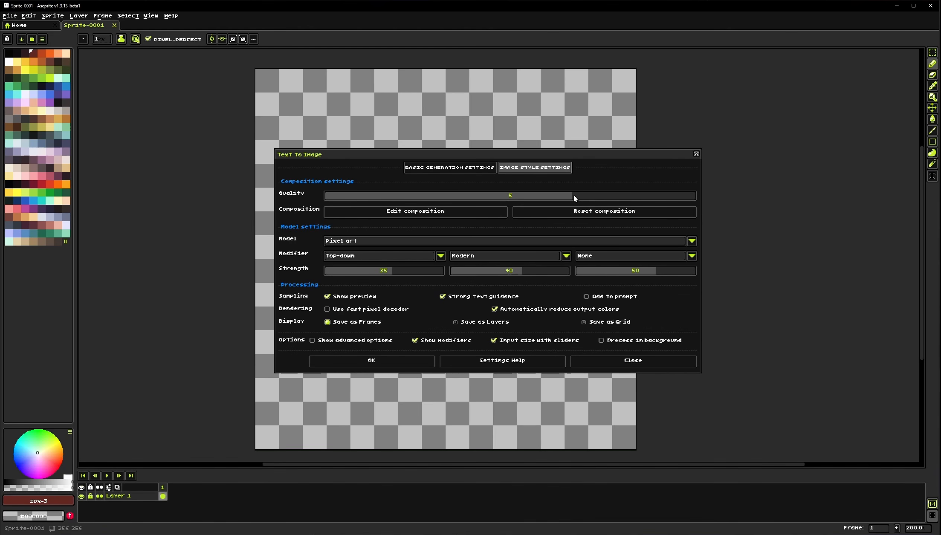
{"action": "left_click", "coordinate": [414, 212]}
{"action": "left_click_drag", "start_coordinate": [458, 133], "coordinate": [421, 122]}
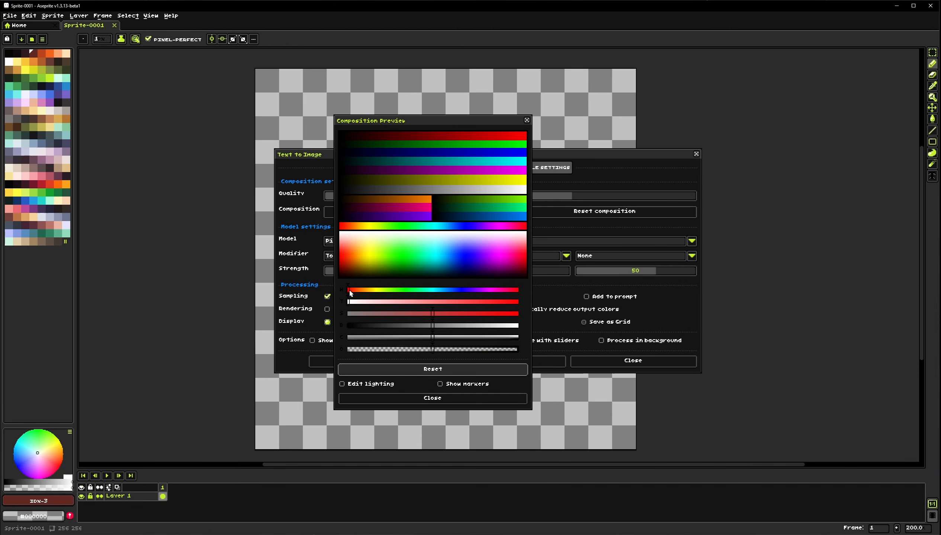
Adjust the composition colour sliders to shift the preview's hue, saturation and brightness
{"action": "left_click_drag", "start_coordinate": [349, 291], "coordinate": [430, 302]}
{"action": "left_click_drag", "start_coordinate": [361, 290], "coordinate": [489, 313]}
{"action": "left_click_drag", "start_coordinate": [483, 302], "coordinate": [416, 306]}
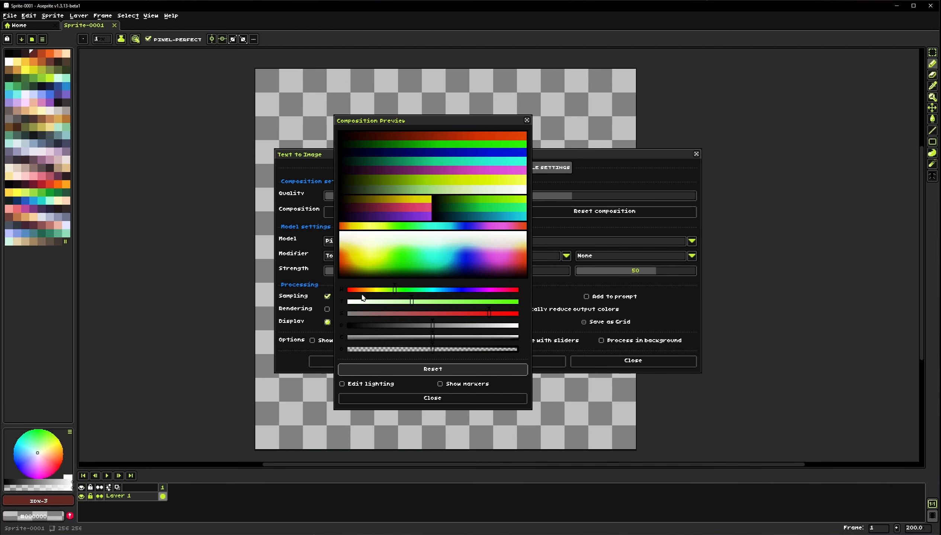
{"action": "left_click_drag", "start_coordinate": [391, 289], "coordinate": [350, 290]}
{"action": "left_click_drag", "start_coordinate": [411, 301], "coordinate": [344, 290]}
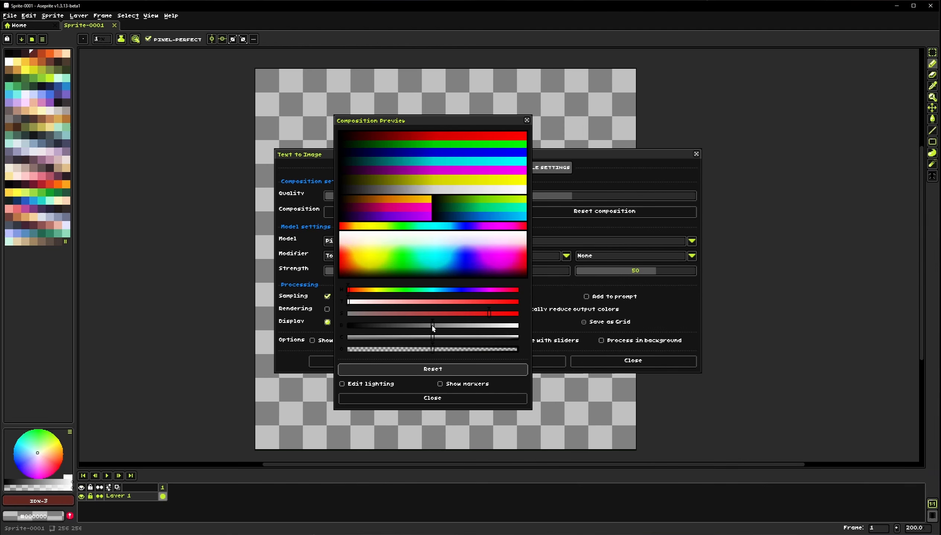
{"action": "left_click_drag", "start_coordinate": [433, 328], "coordinate": [435, 352]}
Turn on Show markers and Edit lighting in the composition preview
{"action": "left_click", "coordinate": [452, 385]}
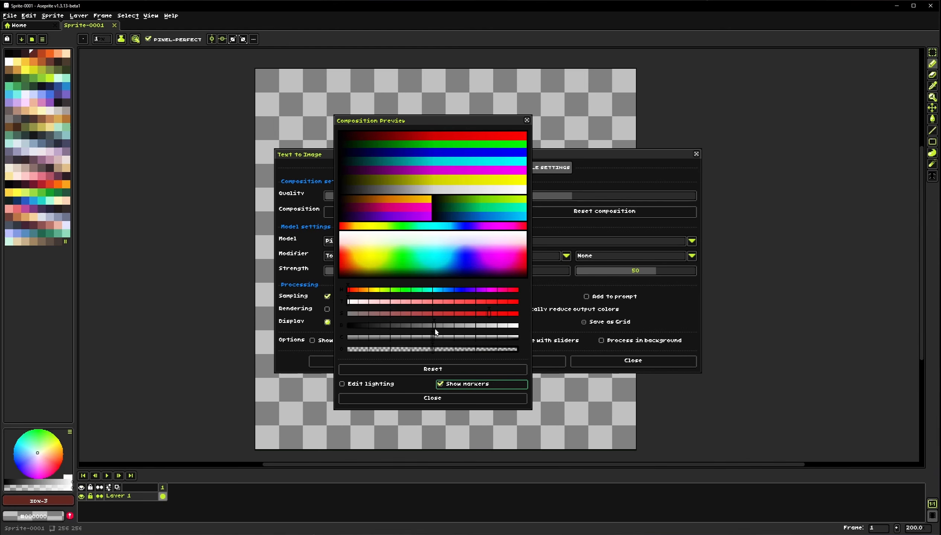
{"action": "left_click", "coordinate": [435, 315]}
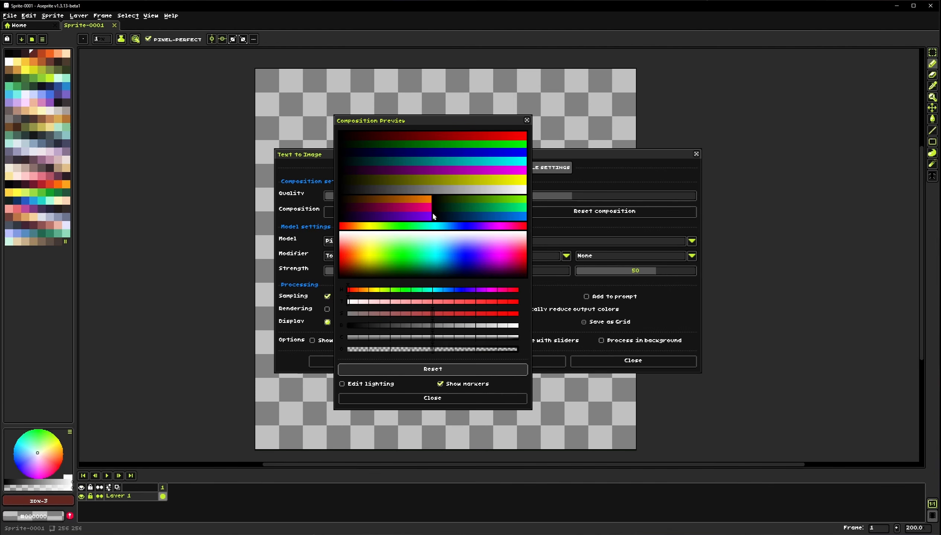
{"action": "left_click", "coordinate": [380, 389]}
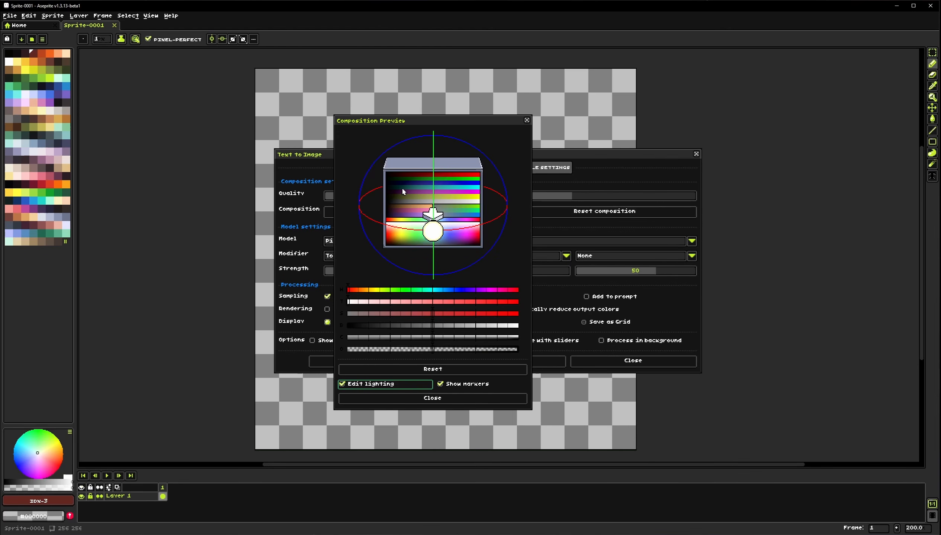
Move the light in the composition preview, then reset the composition and close the preview window
{"action": "mouse_move", "coordinate": [433, 230]}
{"action": "left_mouse_down"}
{"action": "mouse_move", "coordinate": [437, 248]}
{"action": "mouse_move", "coordinate": [472, 224]}
{"action": "mouse_move", "coordinate": [433, 211]}
{"action": "mouse_move", "coordinate": [377, 224]}
{"action": "mouse_move", "coordinate": [394, 210]}
{"action": "mouse_move", "coordinate": [403, 168]}
{"action": "mouse_move", "coordinate": [448, 150]}
{"action": "mouse_move", "coordinate": [525, 189]}
{"action": "mouse_move", "coordinate": [538, 176]}
{"action": "mouse_move", "coordinate": [507, 183]}
{"action": "mouse_move", "coordinate": [465, 146]}
{"action": "mouse_move", "coordinate": [376, 204]}
{"action": "mouse_move", "coordinate": [426, 266]}
{"action": "mouse_move", "coordinate": [472, 239]}
{"action": "mouse_move", "coordinate": [392, 260]}
{"action": "mouse_move", "coordinate": [380, 210]}
{"action": "mouse_move", "coordinate": [493, 223]}
{"action": "mouse_move", "coordinate": [471, 207]}
{"action": "mouse_move", "coordinate": [485, 176]}
{"action": "mouse_move", "coordinate": [407, 192]}
{"action": "mouse_move", "coordinate": [345, 186]}
{"action": "mouse_move", "coordinate": [426, 209]}
{"action": "mouse_move", "coordinate": [406, 219]}
{"action": "mouse_move", "coordinate": [421, 224]}
{"action": "mouse_move", "coordinate": [380, 227]}
{"action": "left_mouse_up"}
{"action": "left_click", "coordinate": [388, 370]}
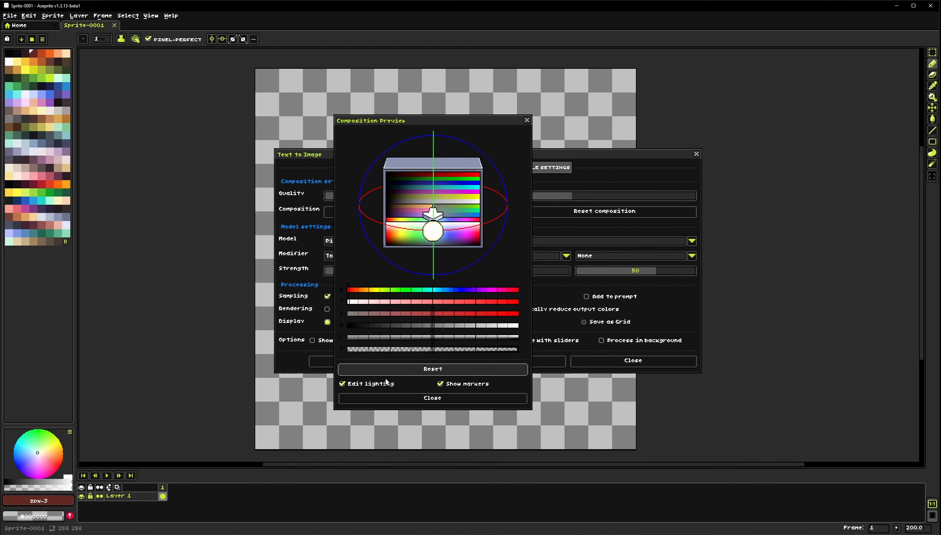
{"action": "left_click", "coordinate": [386, 382]}
{"action": "left_click", "coordinate": [432, 397]}
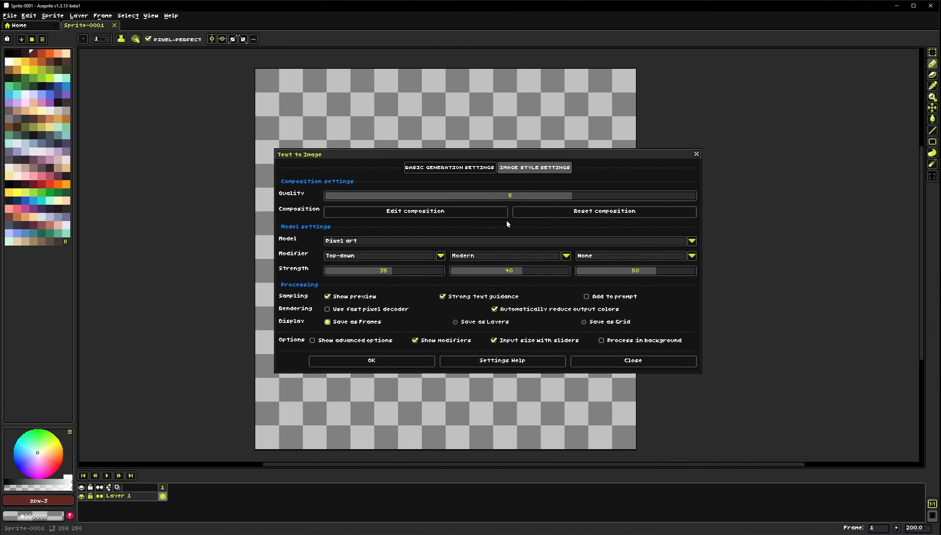
{"action": "left_click", "coordinate": [525, 213]}
{"action": "left_click", "coordinate": [510, 413]}
Review the available Model options and the first Modifier's list of style presets without changing them
{"action": "left_click", "coordinate": [369, 244]}
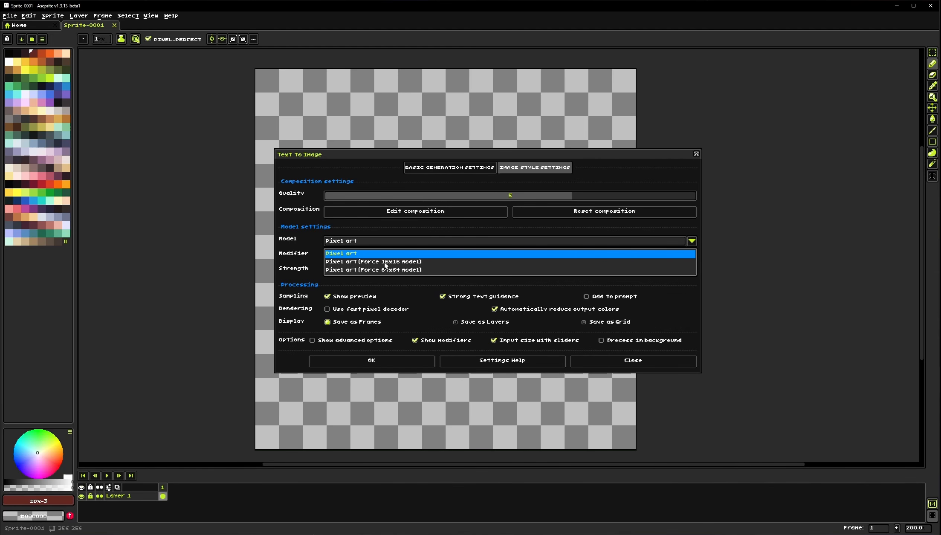
{"action": "left_click", "coordinate": [388, 242]}
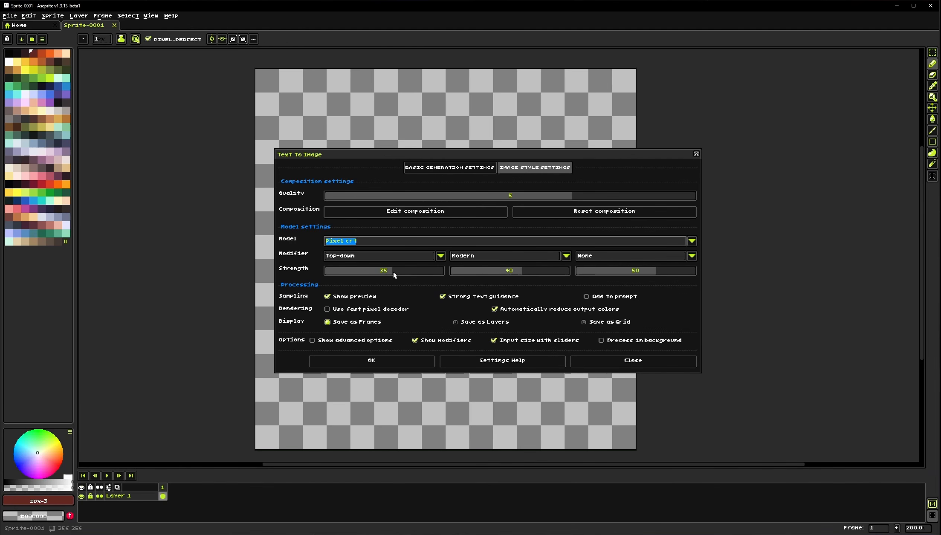
{"action": "mouse_move", "coordinate": [392, 270]}
{"action": "left_mouse_down"}
{"action": "mouse_move", "coordinate": [334, 274]}
{"action": "mouse_move", "coordinate": [417, 272]}
{"action": "mouse_move", "coordinate": [319, 272]}
{"action": "mouse_move", "coordinate": [392, 274]}
{"action": "left_mouse_up"}
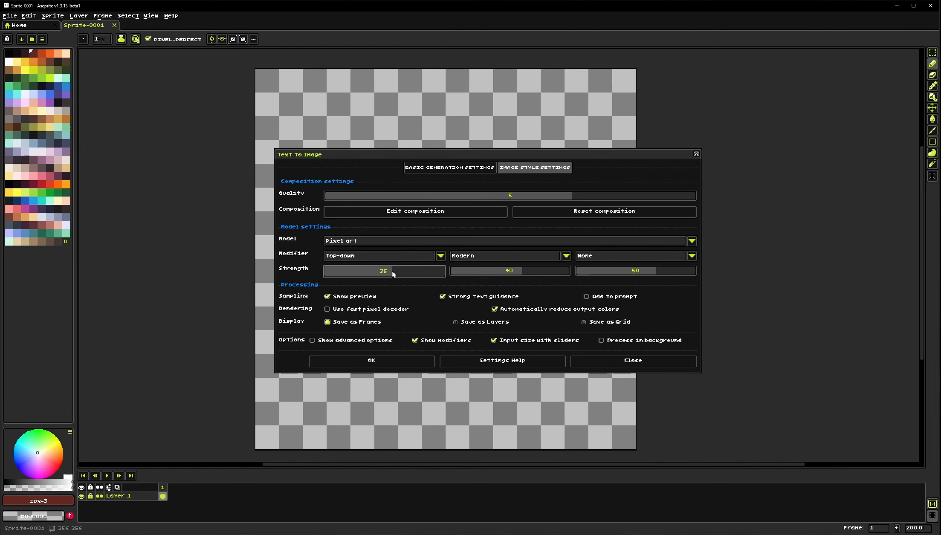
{"action": "left_click", "coordinate": [441, 256]}
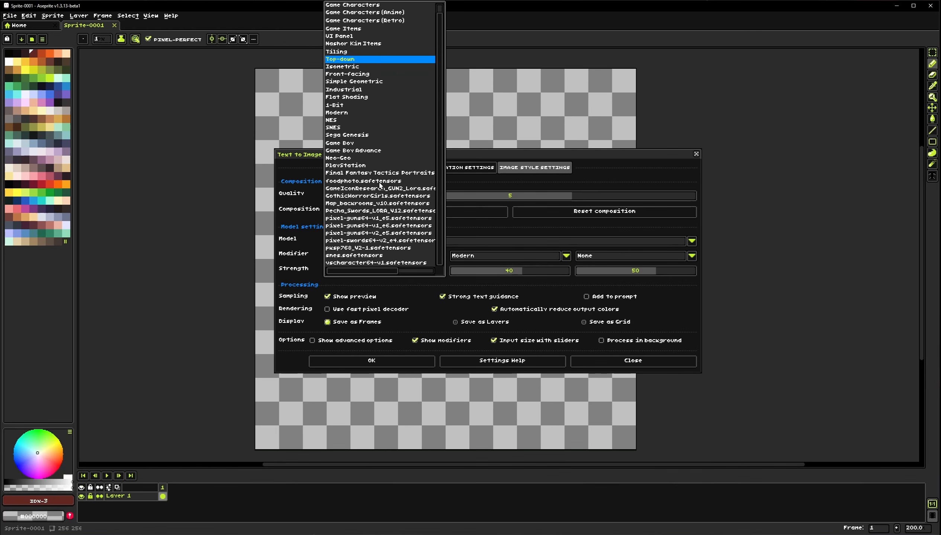
{"action": "scroll", "coordinate": [375, 176], "scroll_direction": "down", "scroll_amount": 1}
{"action": "scroll", "coordinate": [359, 159], "scroll_direction": "up", "scroll_amount": 1}
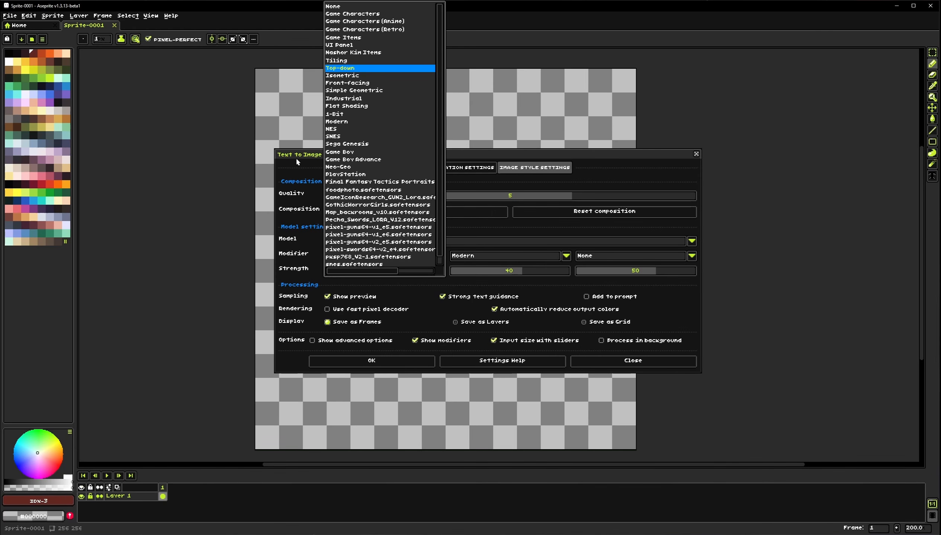
{"action": "left_click", "coordinate": [309, 166]}
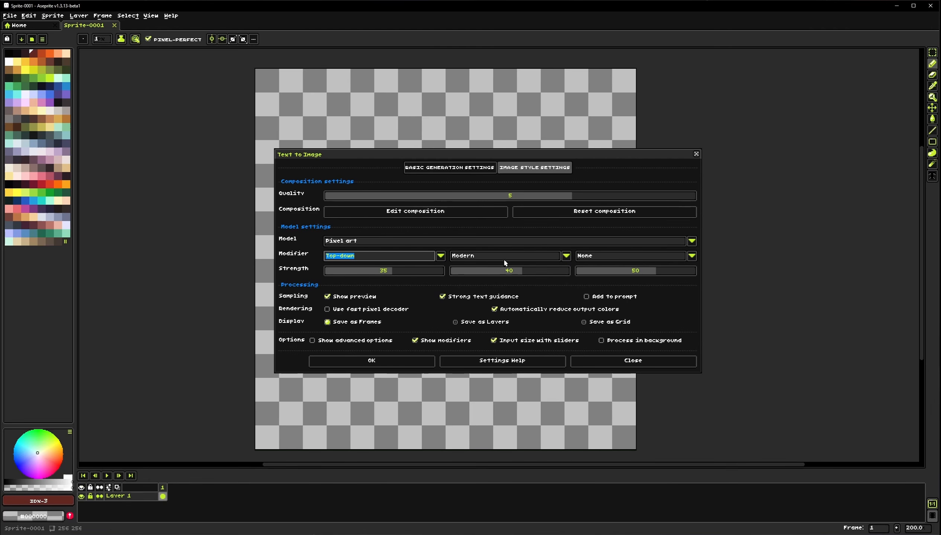
{"action": "left_click", "coordinate": [396, 279]}
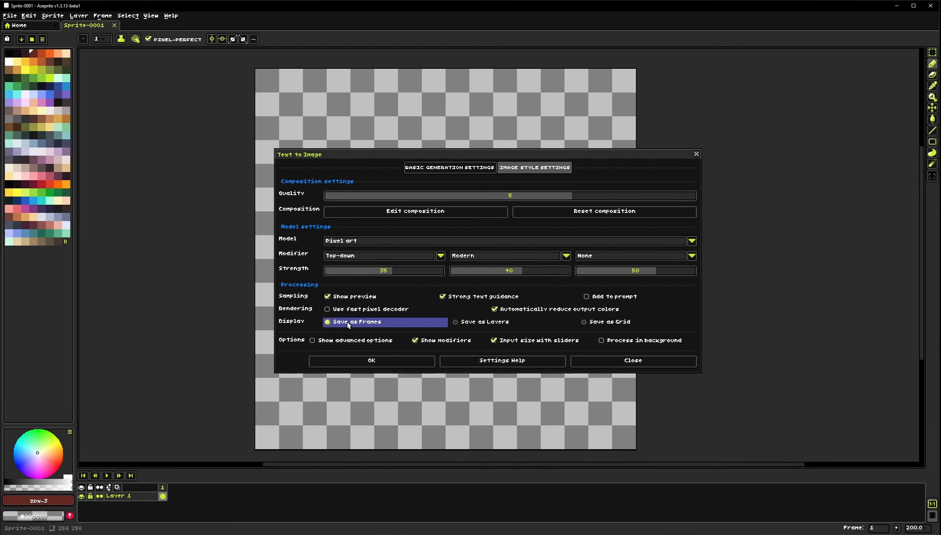
{"action": "right_click", "coordinate": [149, 497]}
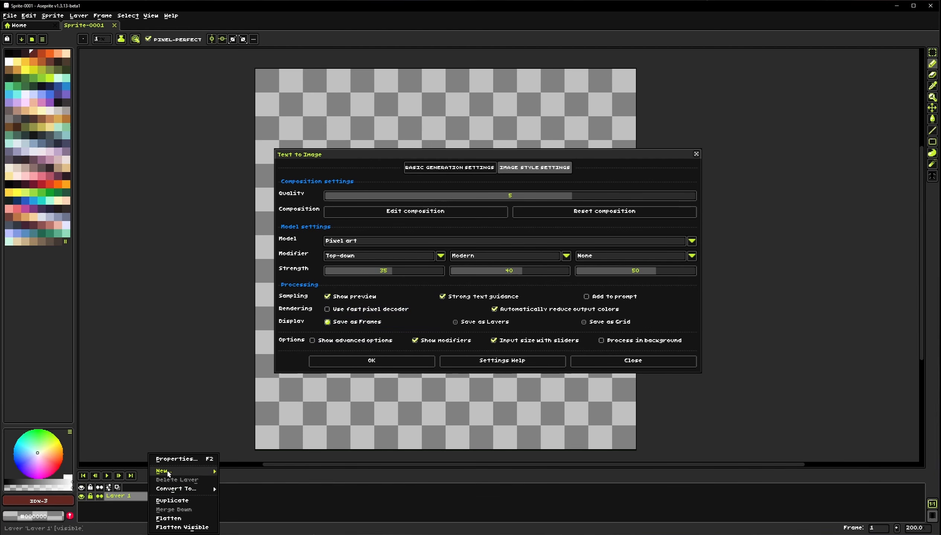
{"action": "left_click", "coordinate": [232, 471]}
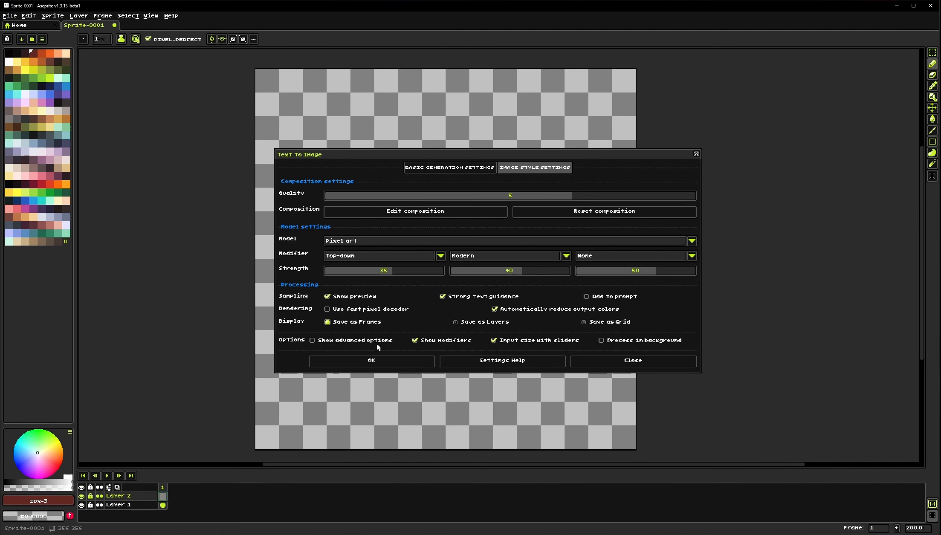
{"action": "left_click", "coordinate": [449, 168]}
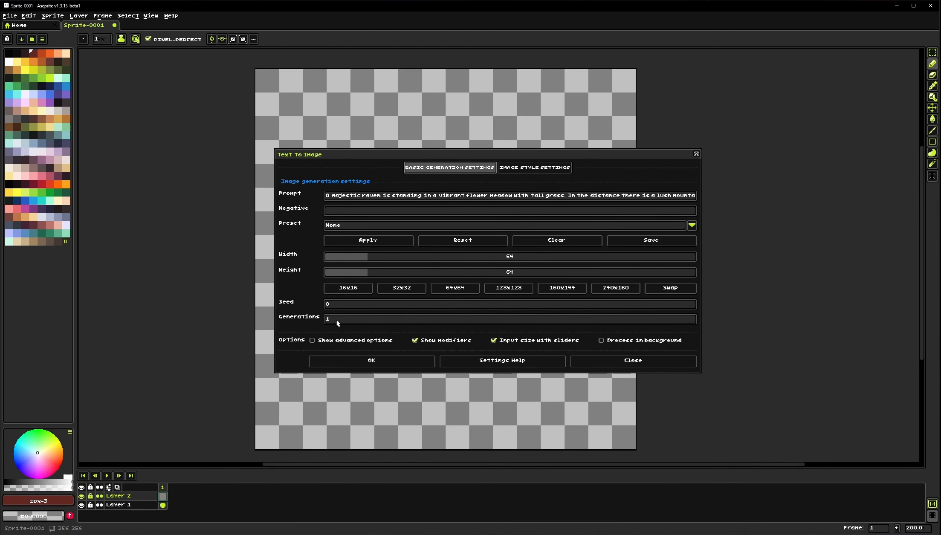
{"action": "left_click", "coordinate": [535, 167]}
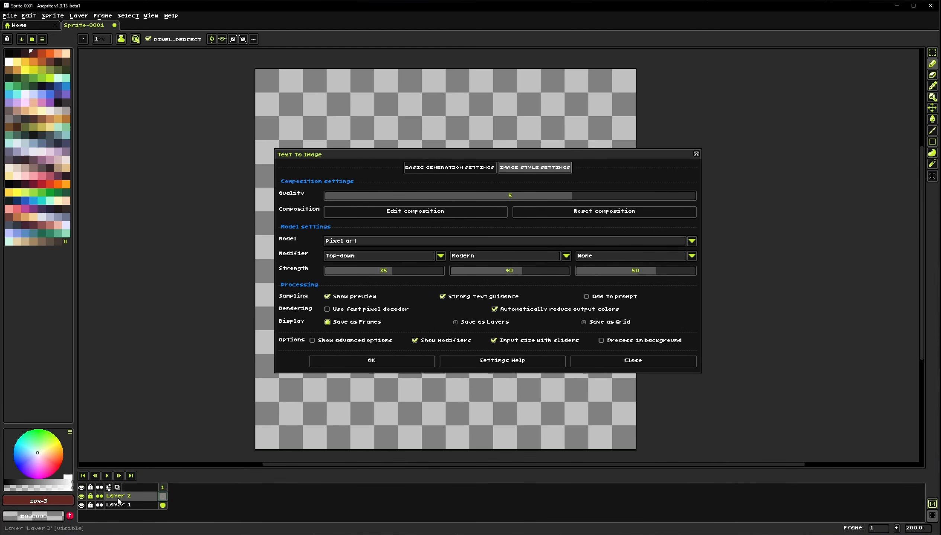
{"action": "key", "text": "Delete"}
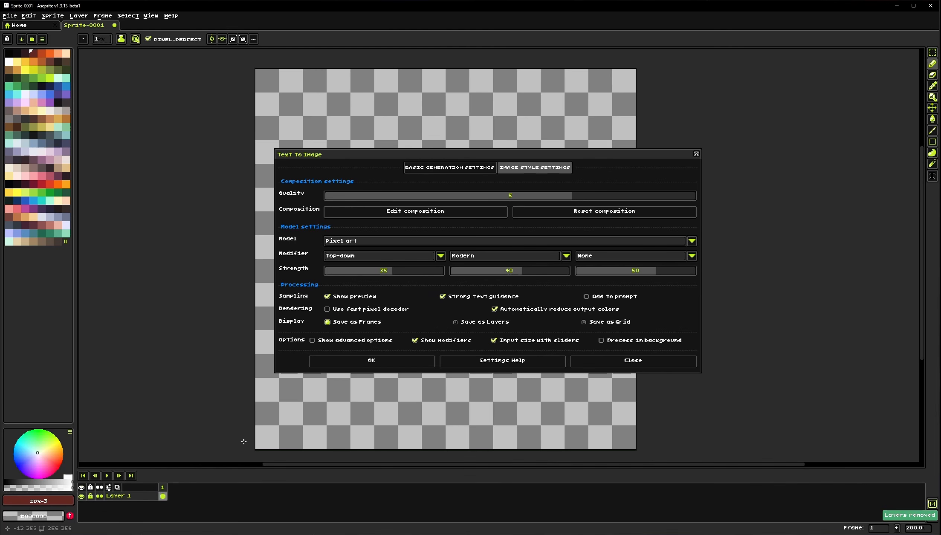
Try the Save as Layers and Save as Grid display options, returning to Save as Frames
{"action": "left_click", "coordinate": [462, 324]}
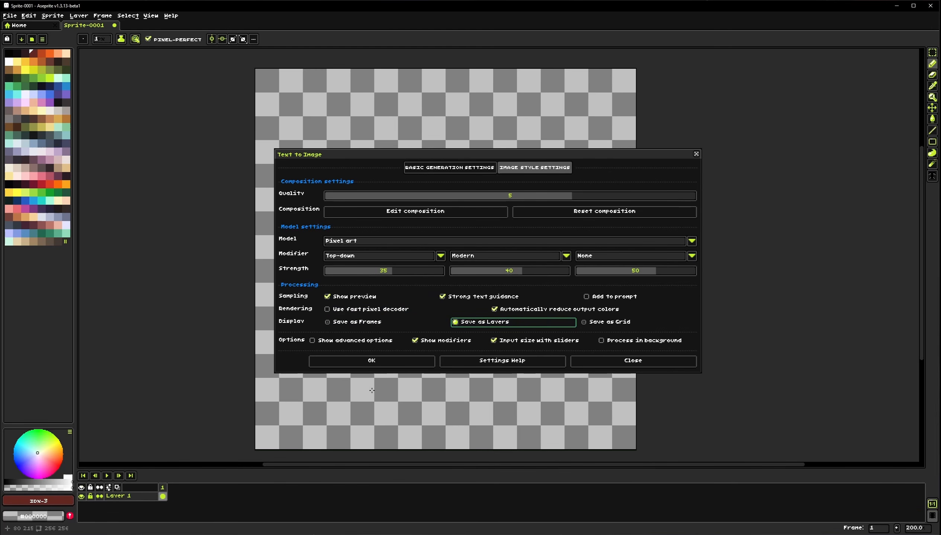
{"action": "right_click", "coordinate": [142, 496]}
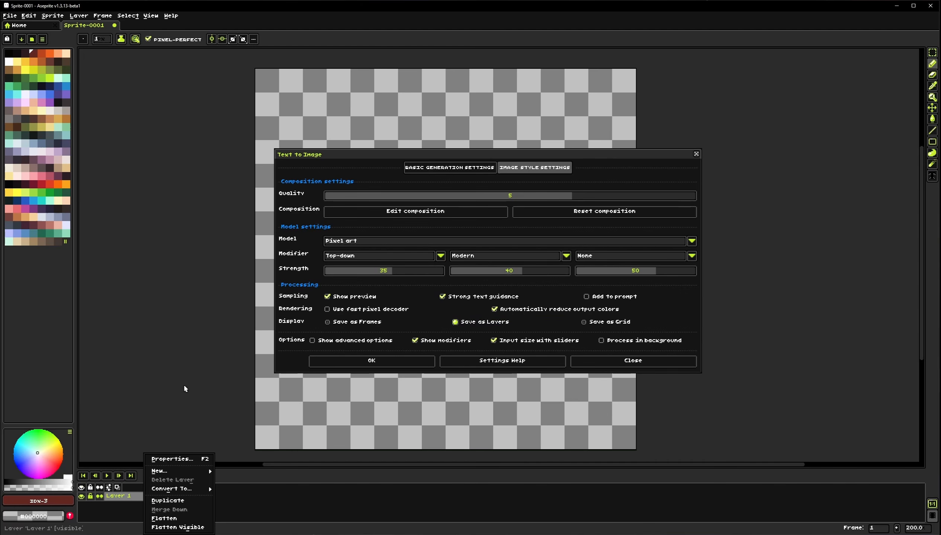
{"action": "left_click", "coordinate": [285, 508]}
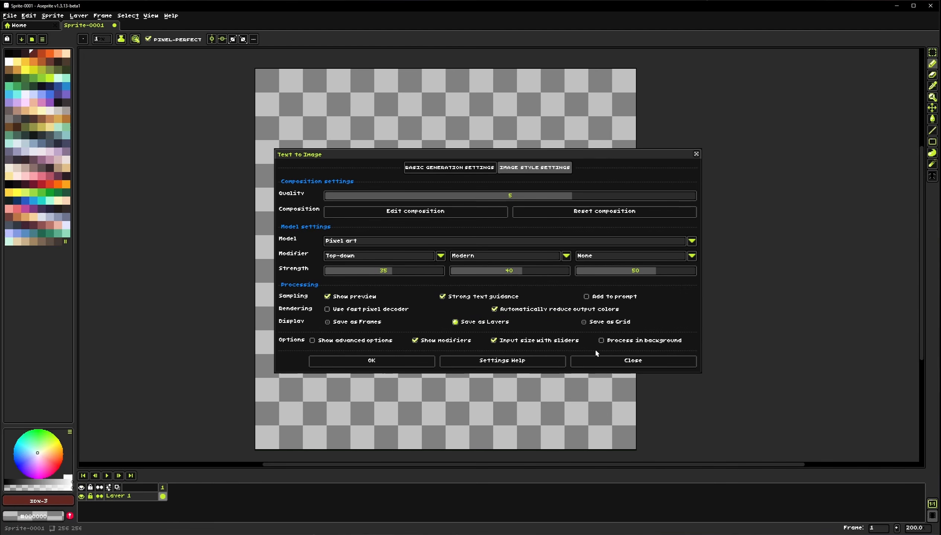
{"action": "left_click", "coordinate": [614, 323]}
{"action": "left_click", "coordinate": [388, 322]}
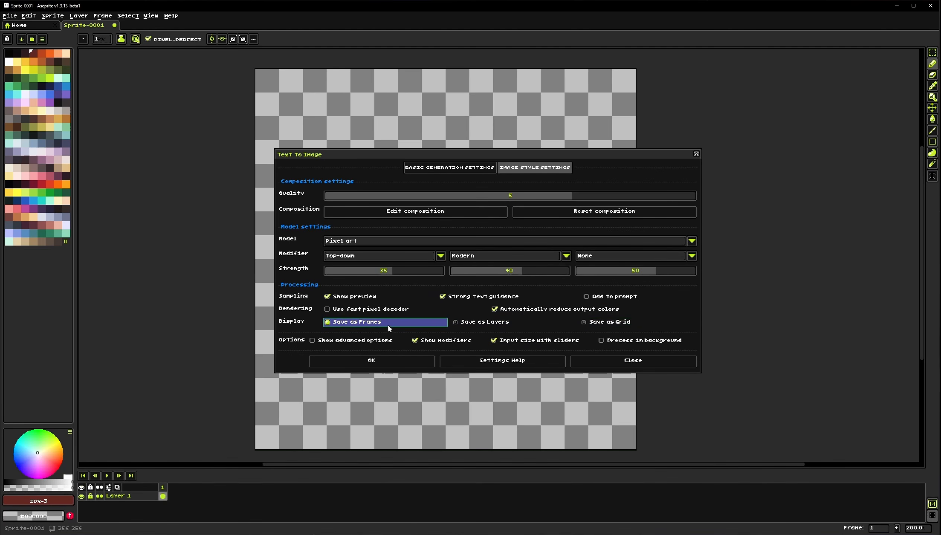
Turn on Show advanced options to view the Tiling and Adherence settings, then turn it off again
{"action": "left_click", "coordinate": [381, 340]}
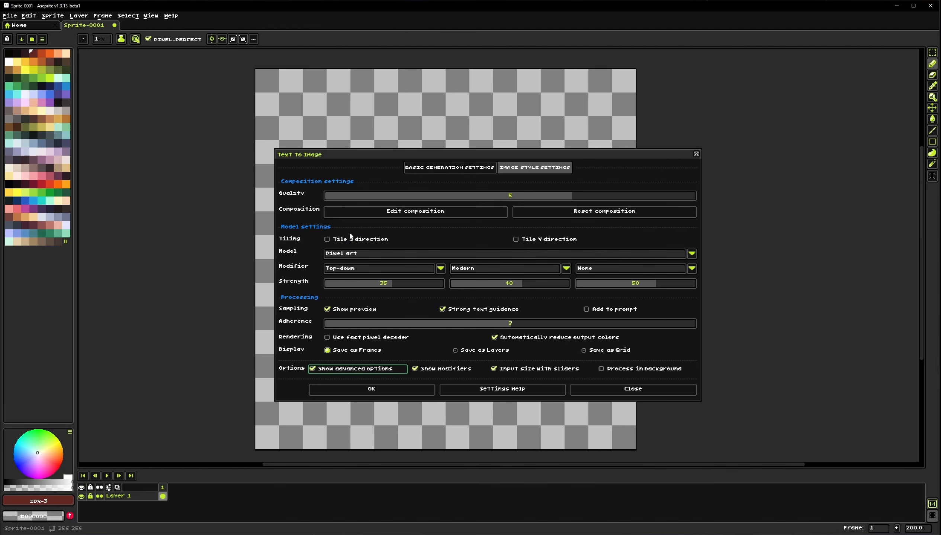
{"action": "left_click", "coordinate": [380, 270]}
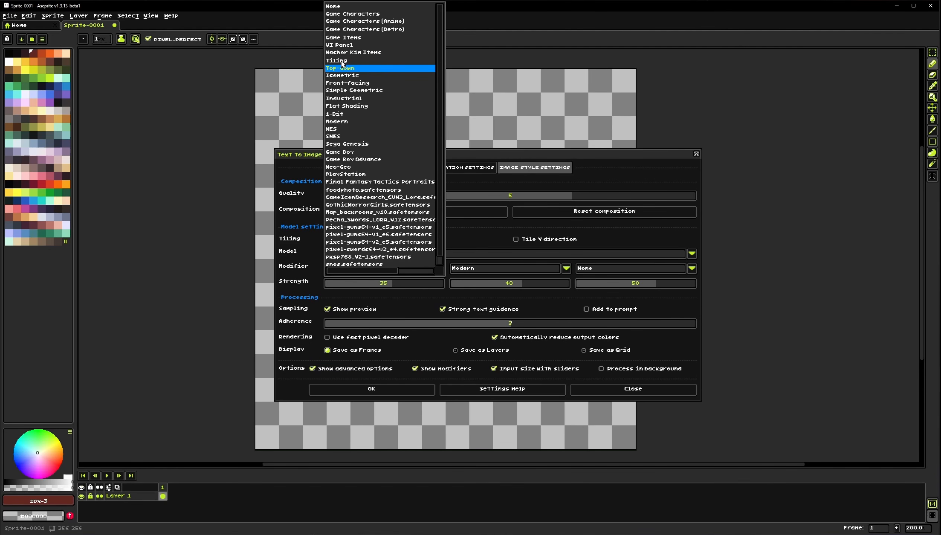
{"action": "left_click", "coordinate": [494, 177]}
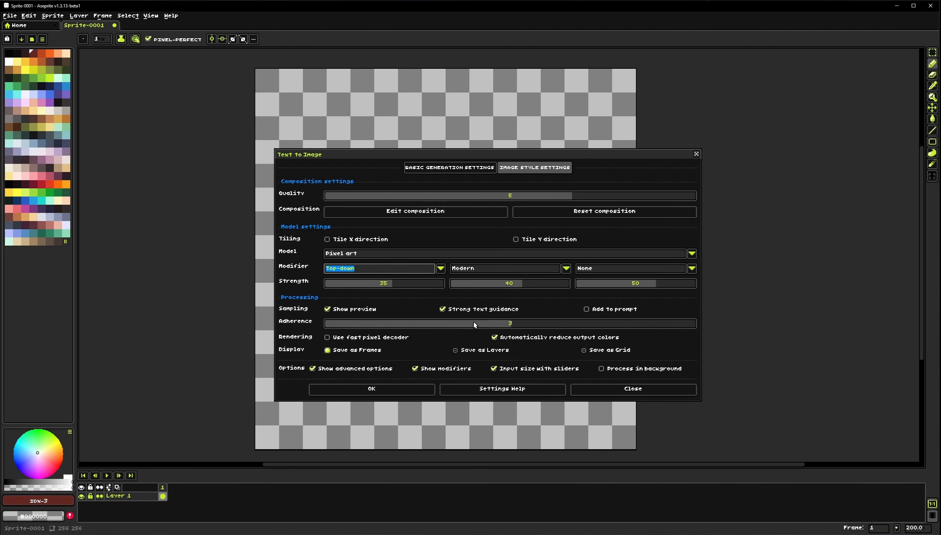
{"action": "left_click", "coordinate": [395, 369]}
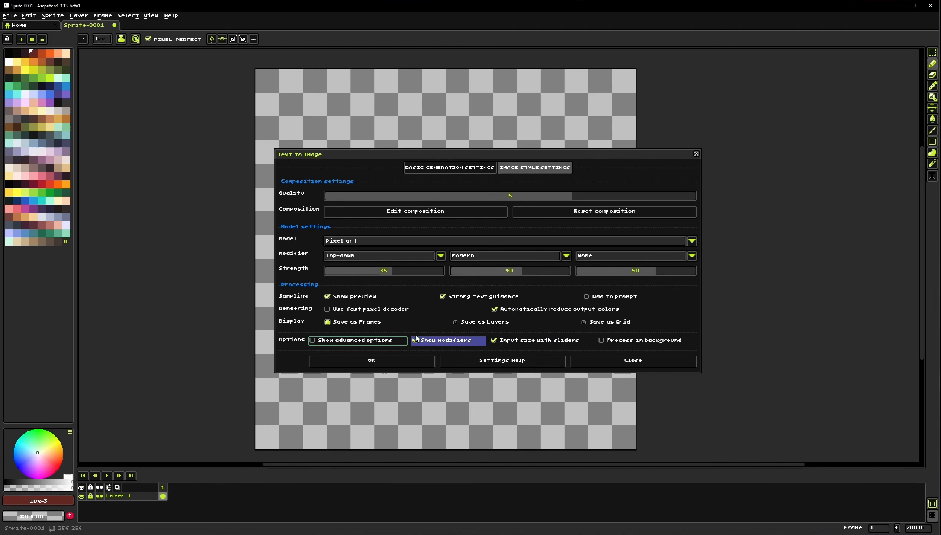
Toggle Show modifiers and Input size with sliders off and back on
{"action": "left_click", "coordinate": [436, 345]}
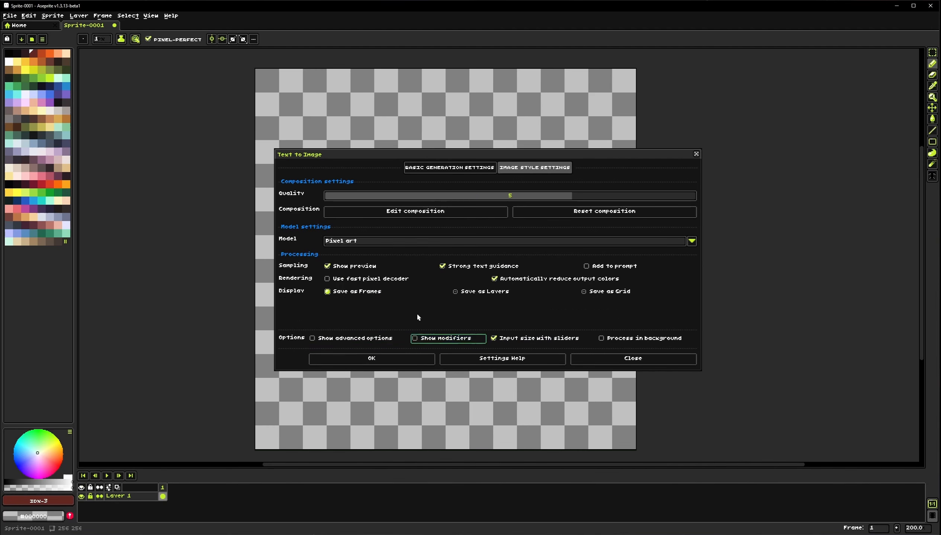
{"action": "left_click", "coordinate": [444, 338]}
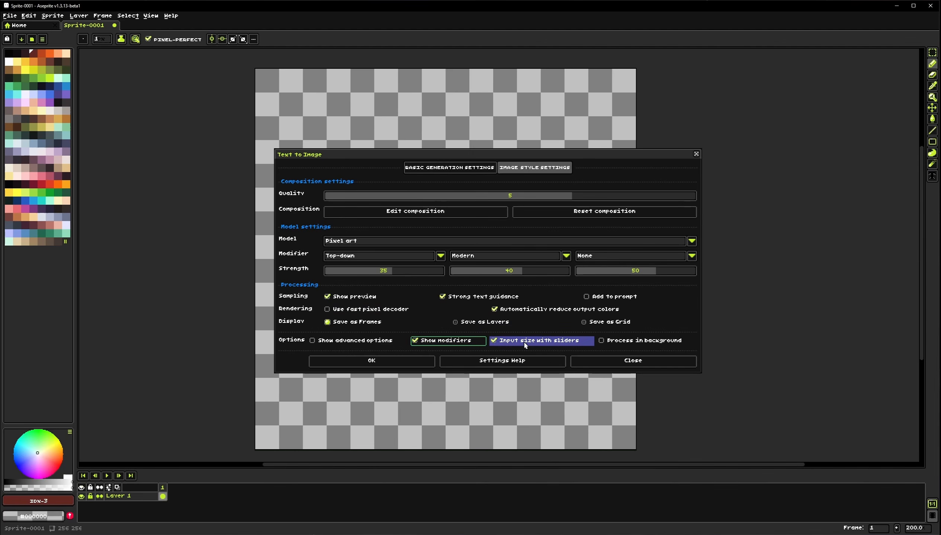
{"action": "left_click", "coordinate": [456, 168]}
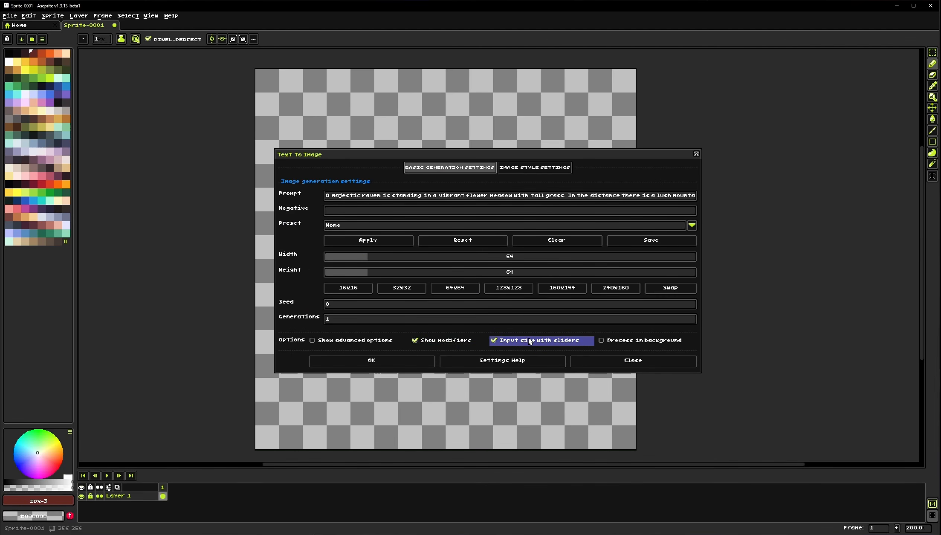
{"action": "left_click", "coordinate": [530, 341]}
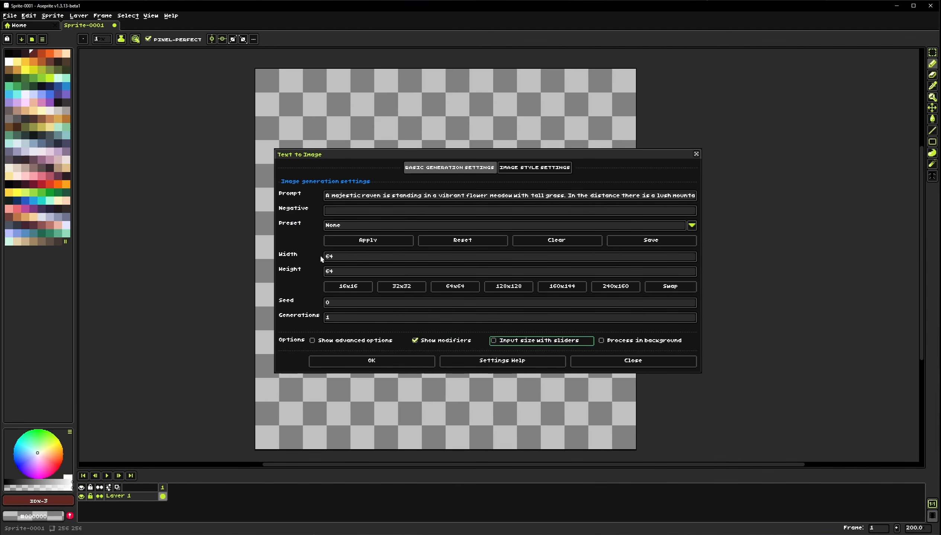
{"action": "left_click", "coordinate": [529, 341]}
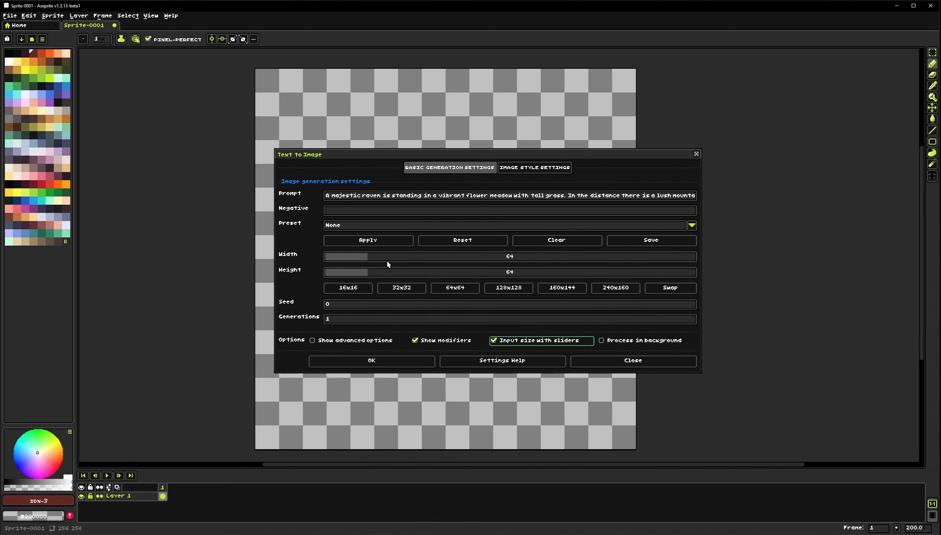
{"action": "left_click", "coordinate": [523, 341]}
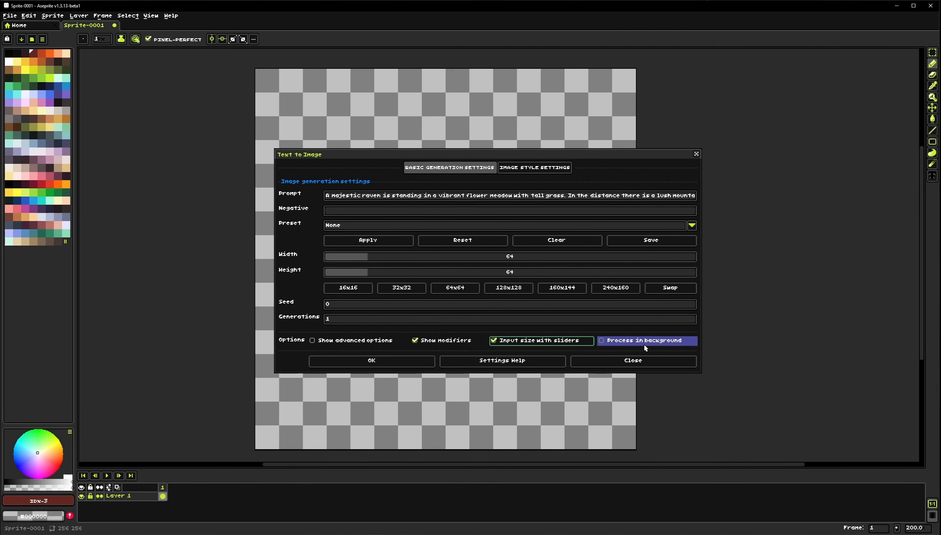
Start generating the image with the current Text to Image settings
{"action": "left_click", "coordinate": [535, 167]}
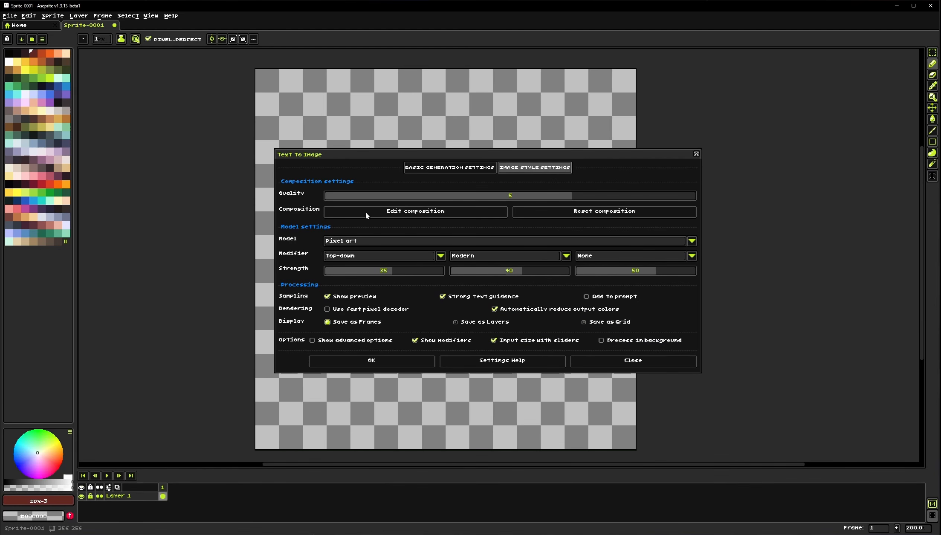
{"action": "left_click", "coordinate": [441, 168]}
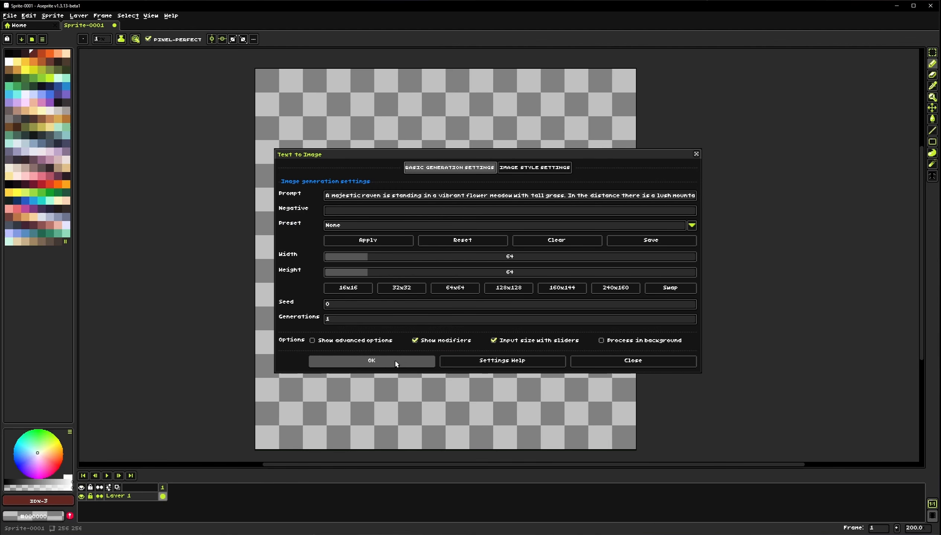
{"action": "left_click", "coordinate": [519, 168]}
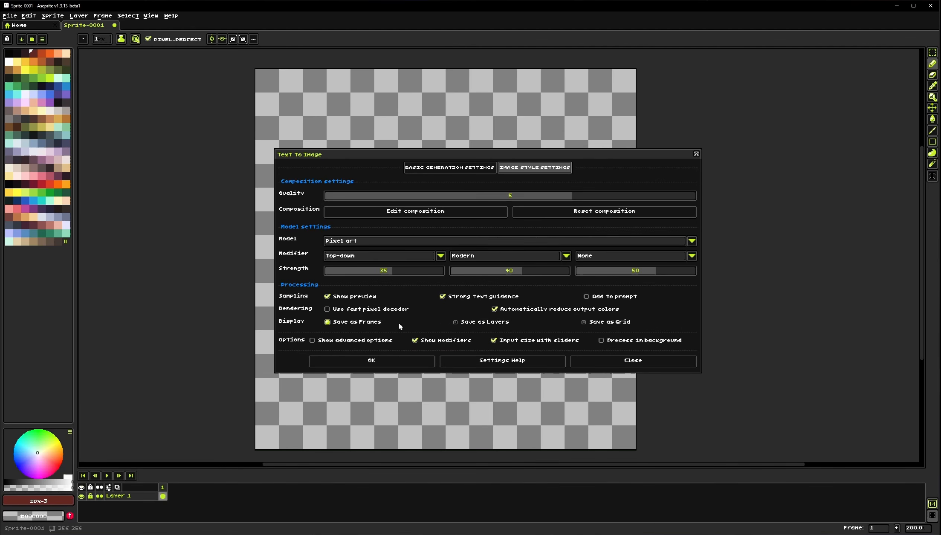
{"action": "left_click", "coordinate": [398, 363]}
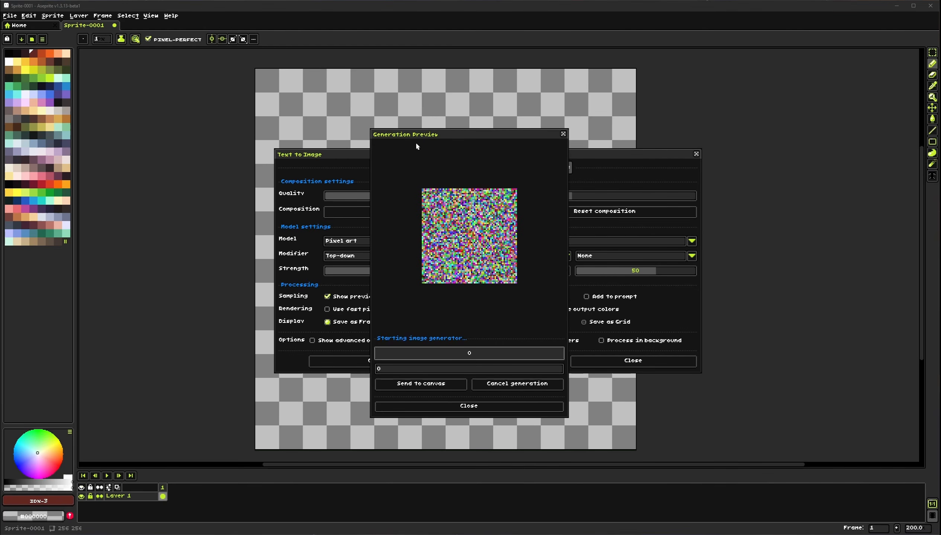
Move the Generation Preview and Text to Image windows aside to see the generated image on the canvas
{"action": "left_click_drag", "start_coordinate": [467, 139], "coordinate": [707, 125]}
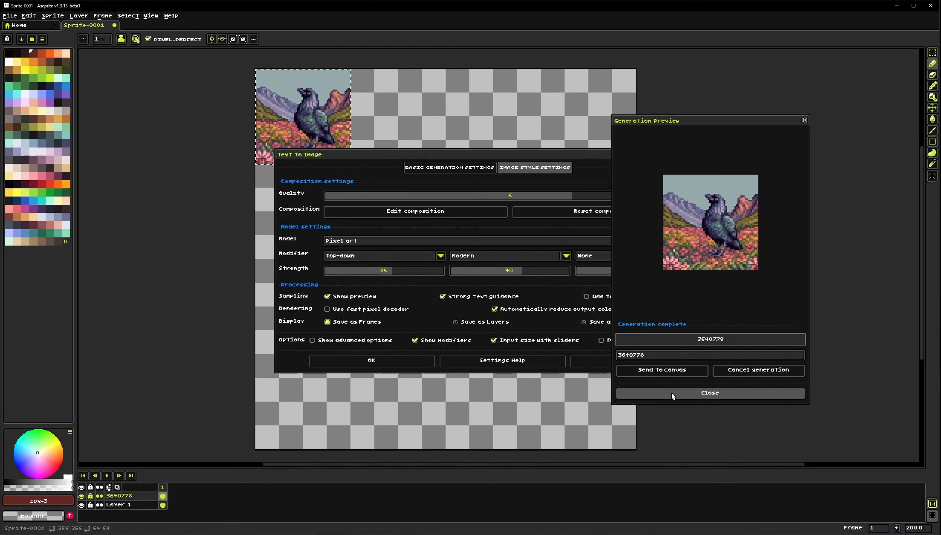
{"action": "left_click", "coordinate": [545, 152]}
{"action": "left_click_drag", "start_coordinate": [545, 153], "coordinate": [323, 234]}
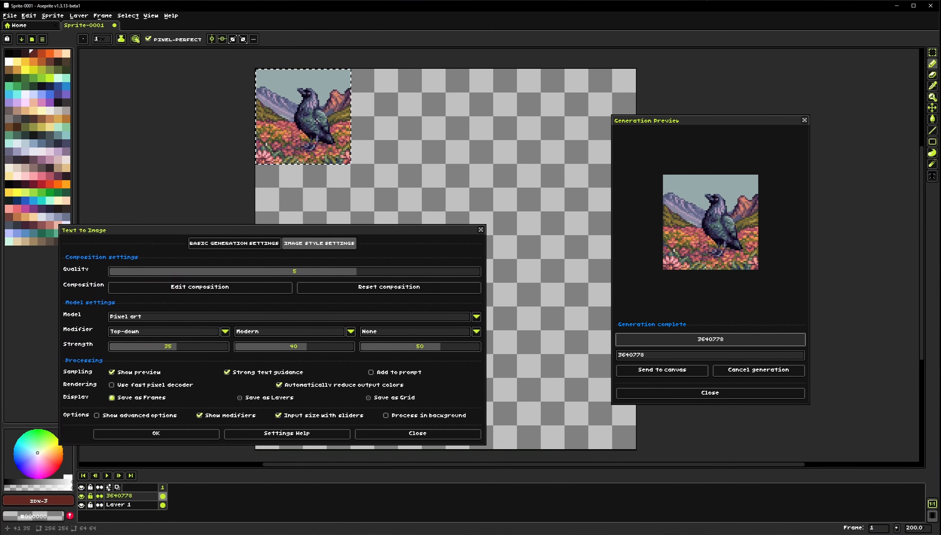
{"action": "left_click_drag", "start_coordinate": [325, 179], "coordinate": [377, 221]}
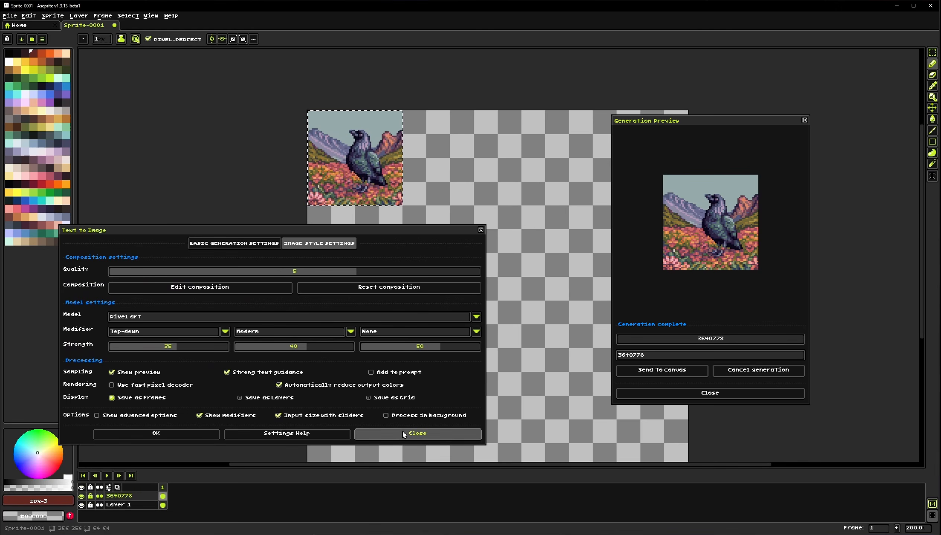
Close and reopen the Text to Image dialog, switching to its Image Style Settings
{"action": "left_click", "coordinate": [417, 433]}
{"action": "left_click", "coordinate": [55, 19]}
{"action": "left_click", "coordinate": [61, 39]}
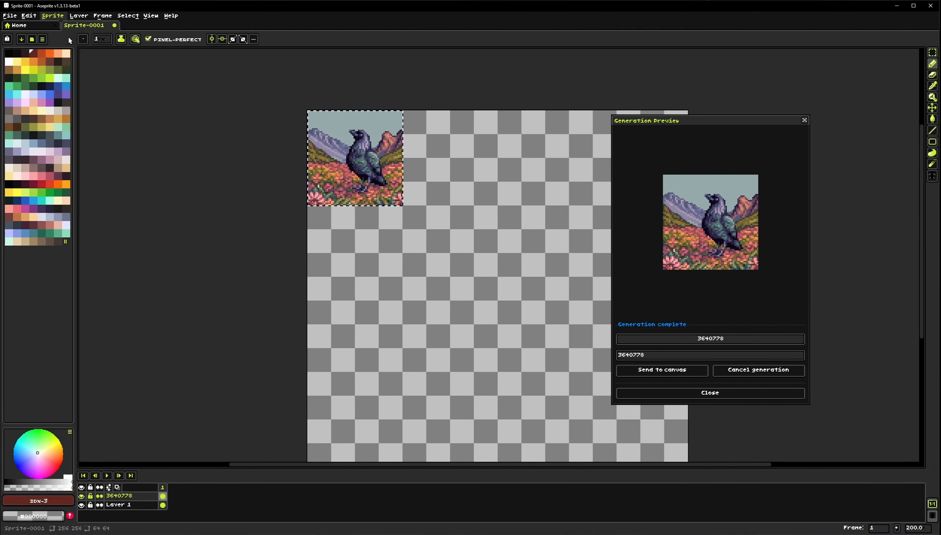
{"action": "left_click_drag", "start_coordinate": [320, 163], "coordinate": [316, 170]}
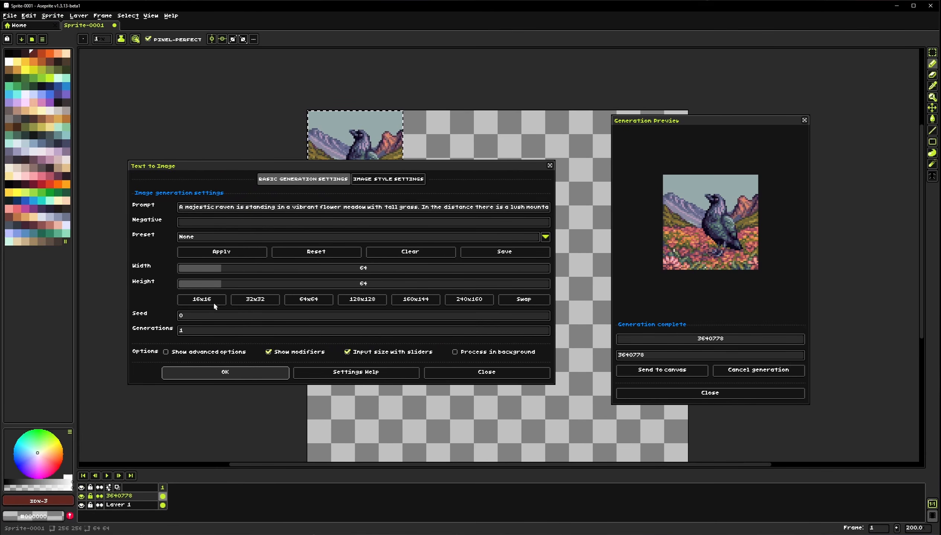
{"action": "left_click", "coordinate": [381, 183]}
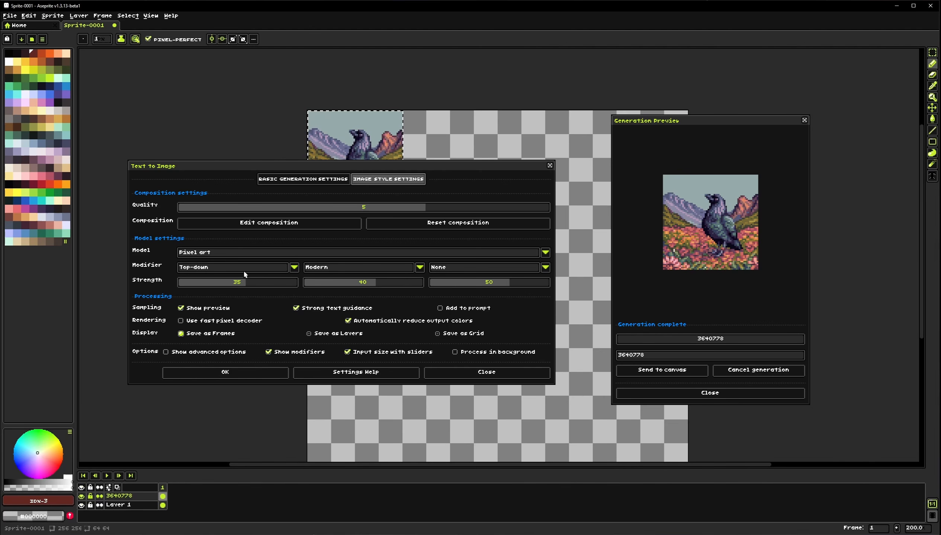
Set the first modifier to Industrial with strength 45 and generate a new image
{"action": "left_click", "coordinate": [266, 269]}
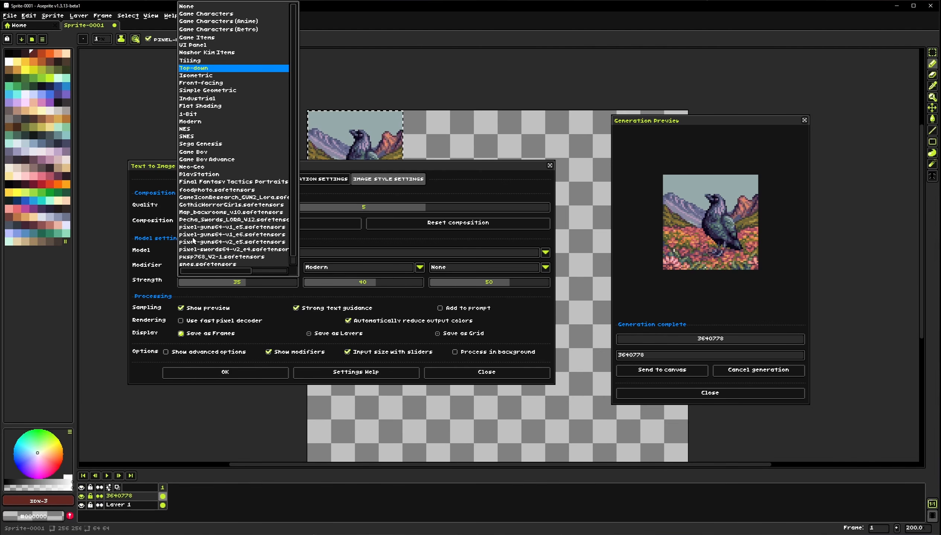
{"action": "left_click", "coordinate": [197, 99]}
{"action": "left_click", "coordinate": [256, 283]}
{"action": "left_click_drag", "start_coordinate": [256, 284], "coordinate": [254, 284]}
{"action": "left_click", "coordinate": [233, 372]}
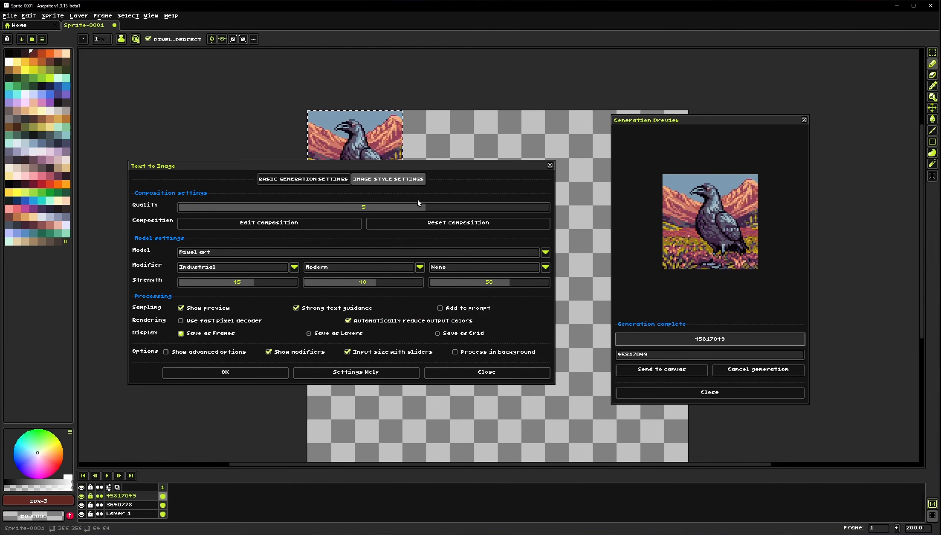
Raise the Industrial modifier strength to 75 and generate again
{"action": "left_click_drag", "start_coordinate": [421, 192], "coordinate": [423, 252]}
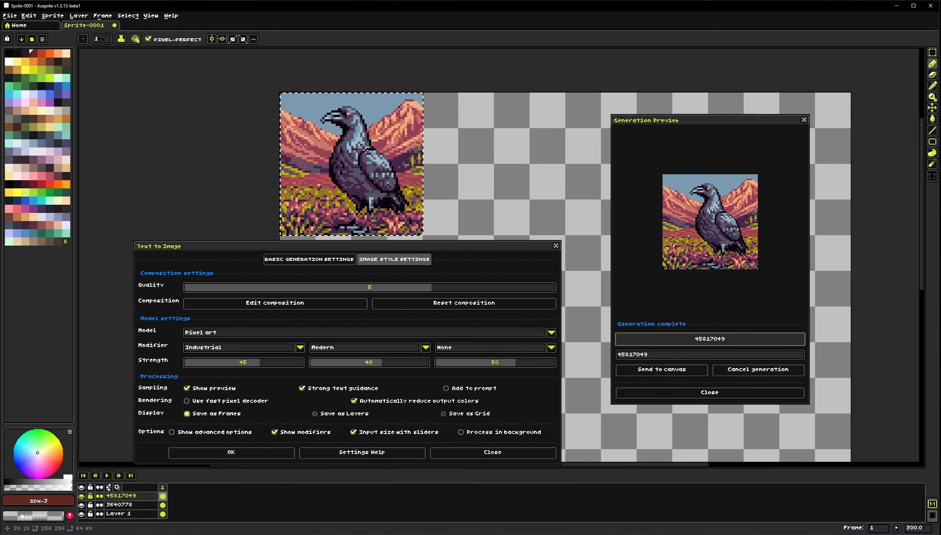
{"action": "scroll", "coordinate": [371, 229], "scroll_direction": "up", "scroll_amount": 1}
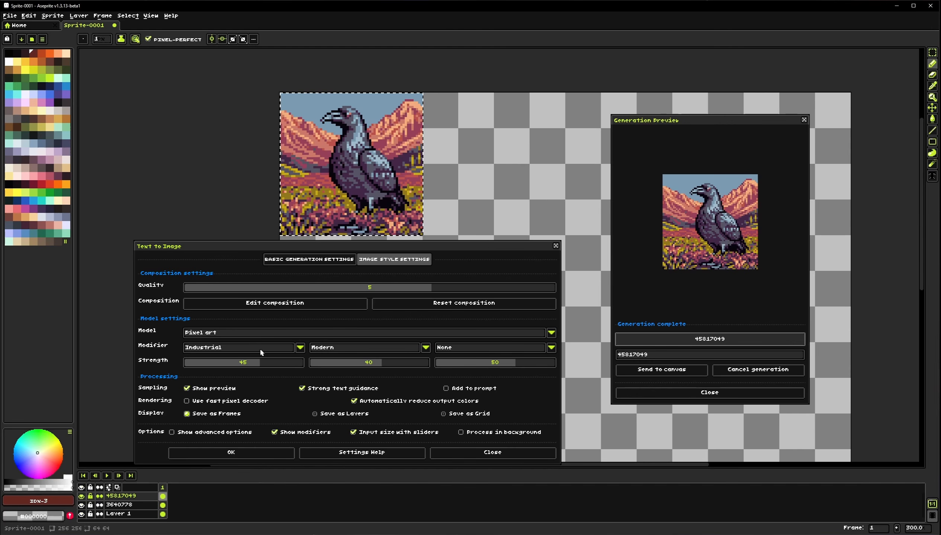
{"action": "left_click_drag", "start_coordinate": [264, 359], "coordinate": [282, 367]}
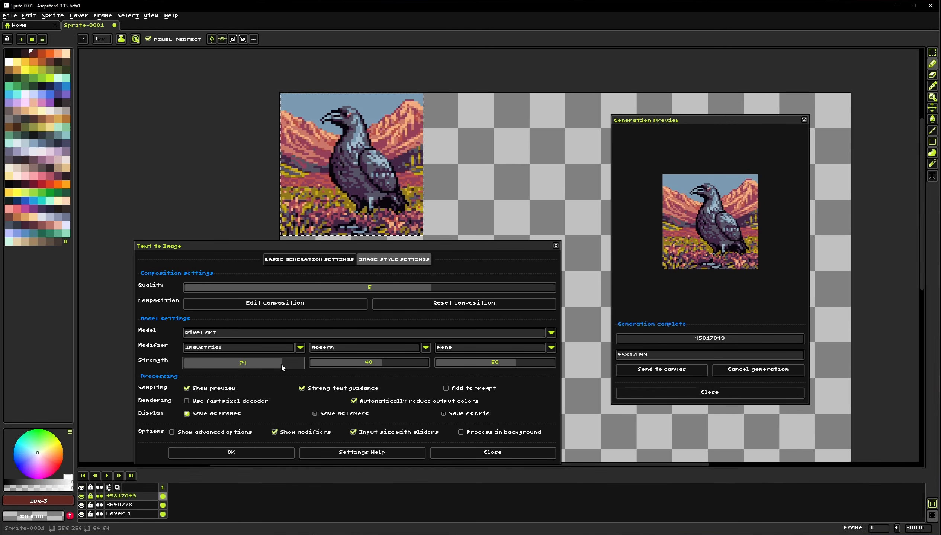
{"action": "left_click", "coordinate": [243, 453]}
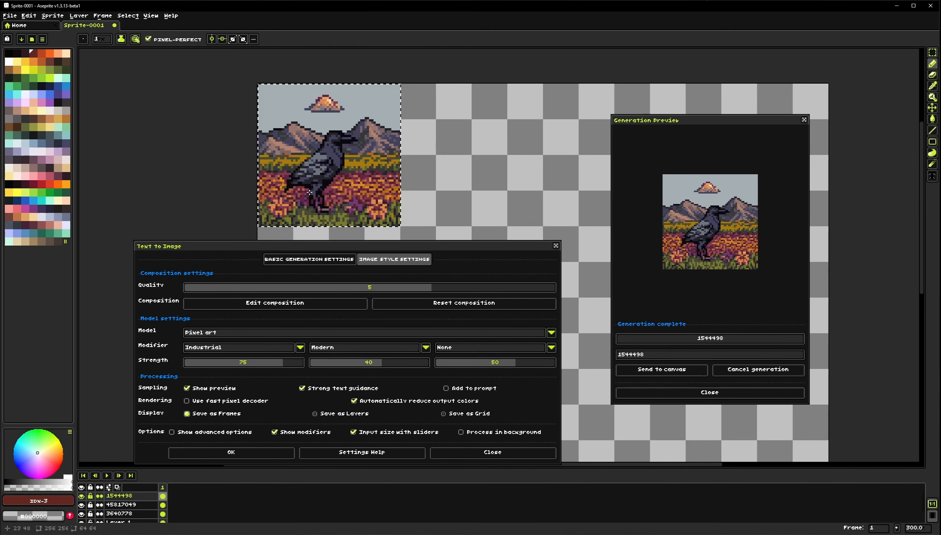
Switch the first modifier to Tiling with strength 30 and generate another image
{"action": "left_click_drag", "start_coordinate": [261, 246], "coordinate": [260, 191]}
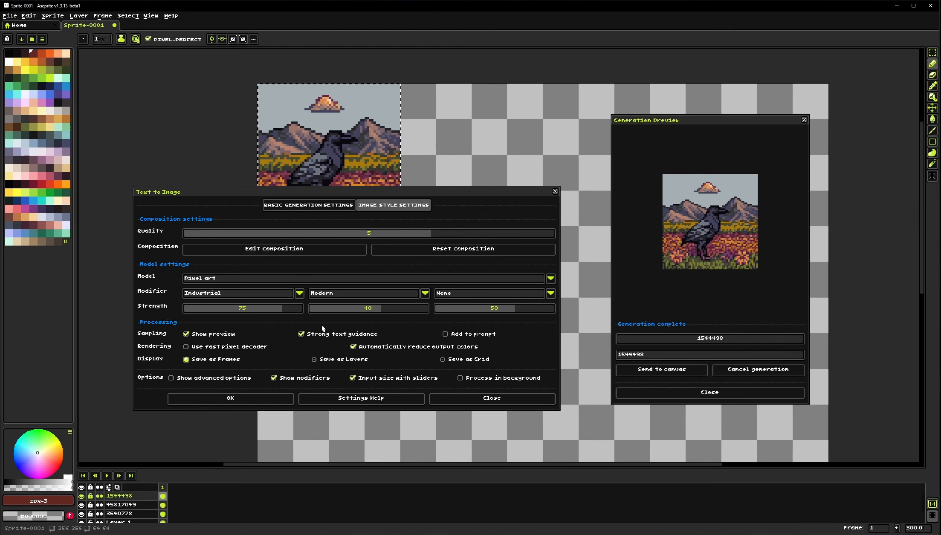
{"action": "left_click", "coordinate": [271, 292]}
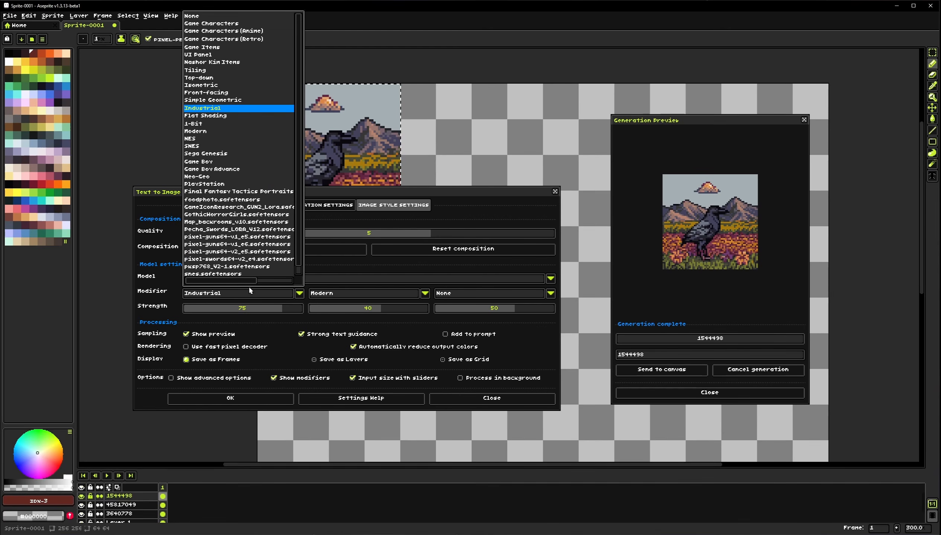
{"action": "left_click", "coordinate": [197, 71]}
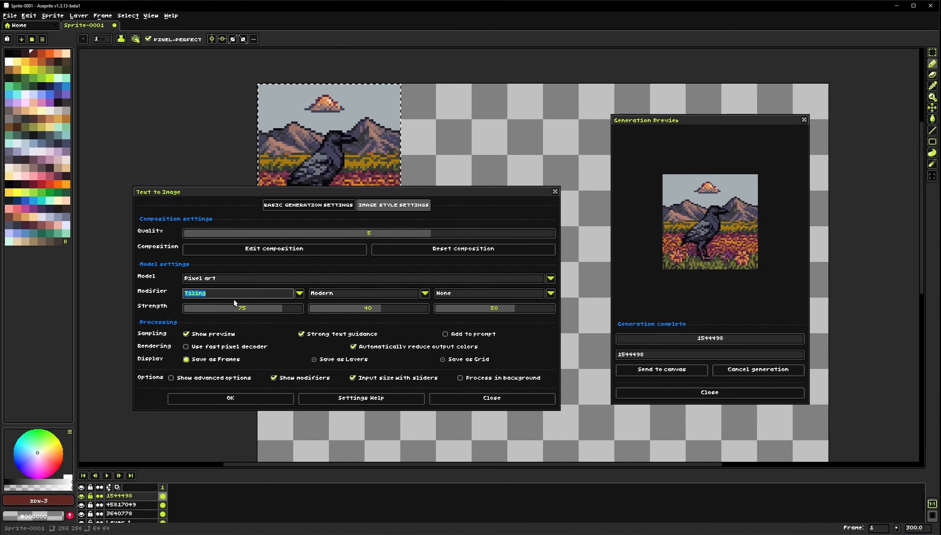
{"action": "left_click_drag", "start_coordinate": [283, 311], "coordinate": [255, 317]}
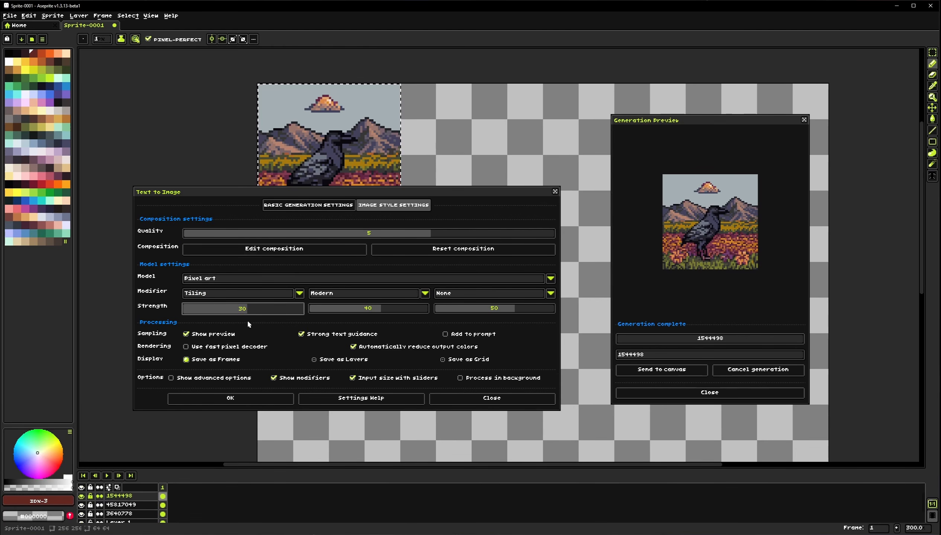
{"action": "left_click", "coordinate": [249, 401]}
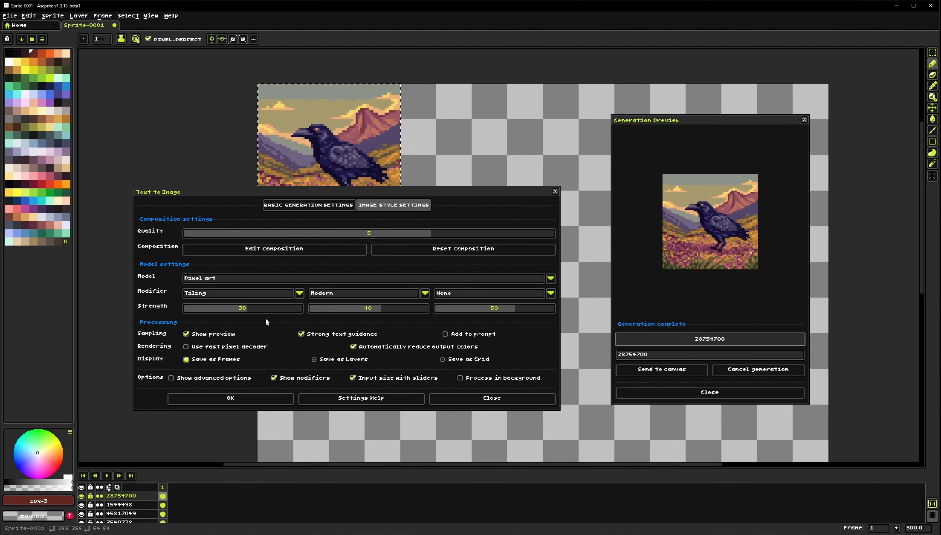
Raise the Tiling modifier strength to 90 and generate again
{"action": "left_click_drag", "start_coordinate": [267, 309], "coordinate": [292, 315]}
{"action": "left_click", "coordinate": [230, 398]}
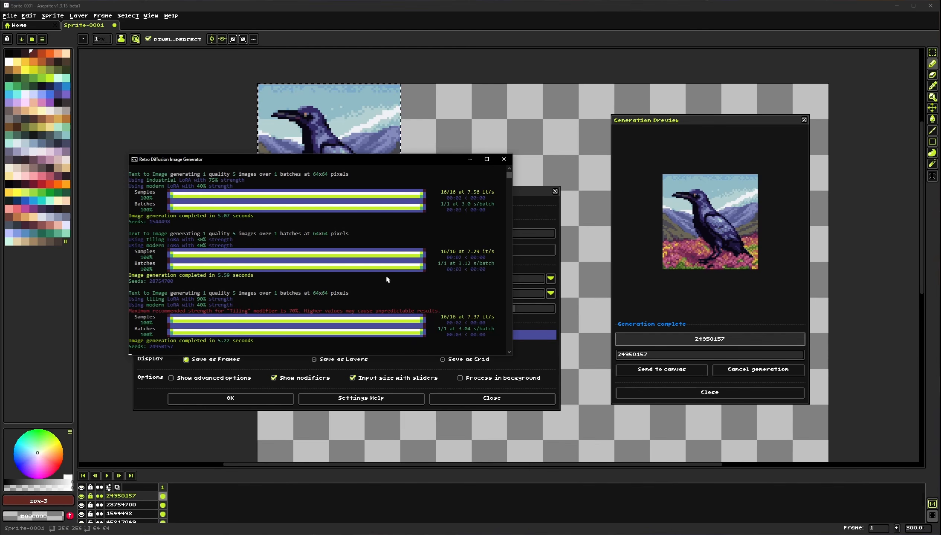
{"action": "left_click", "coordinate": [536, 208]}
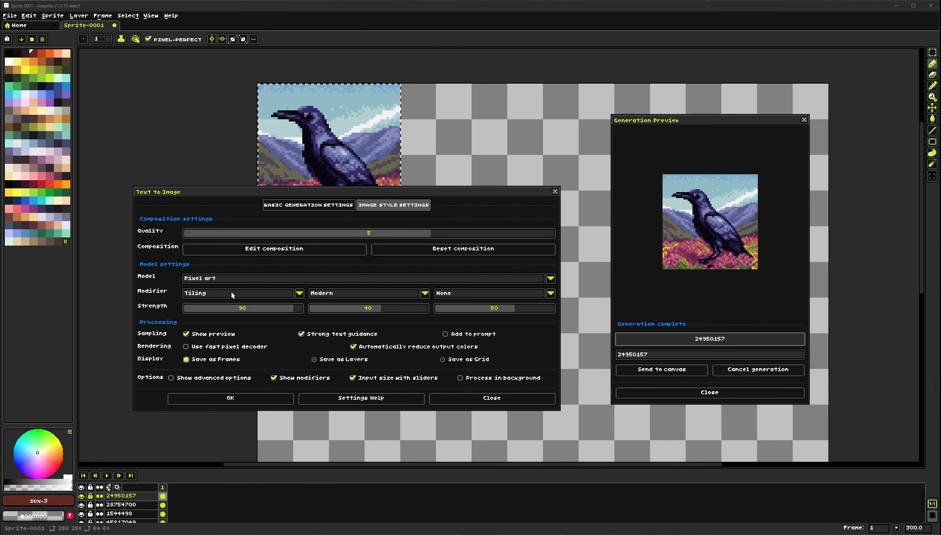
Set the first modifier back to Top-down with strength 35 and close the Text to Image dialog
{"action": "left_click", "coordinate": [263, 310]}
{"action": "left_click_drag", "start_coordinate": [262, 311], "coordinate": [251, 315]}
{"action": "left_click", "coordinate": [252, 297]}
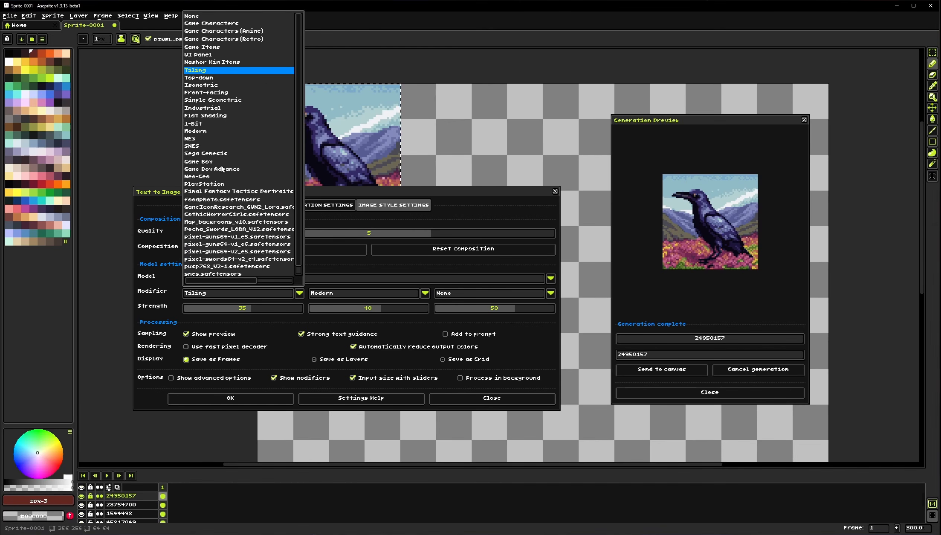
{"action": "left_click", "coordinate": [202, 77]}
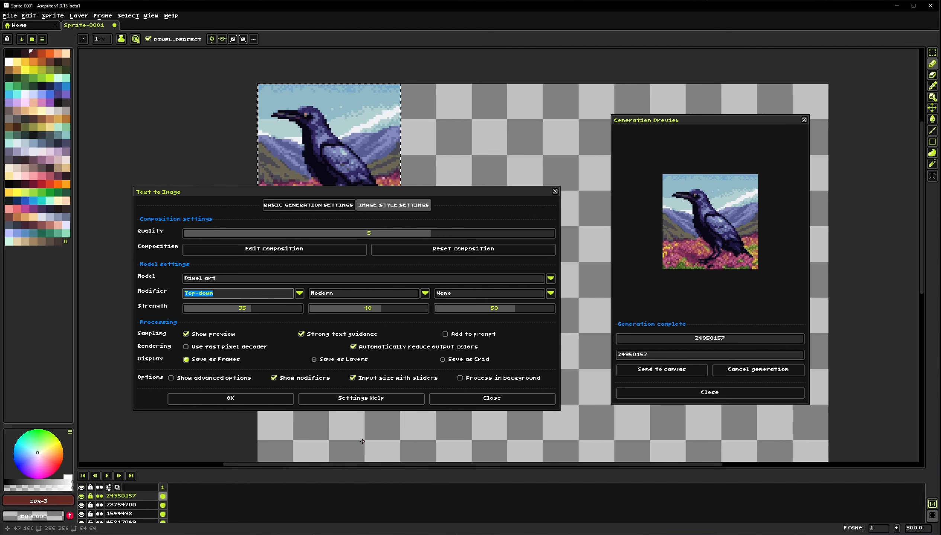
{"action": "left_click", "coordinate": [470, 402]}
Switch to the rectangular selection tool and open the Image to Image dialog, moving it beside the canvas
{"action": "left_click_drag", "start_coordinate": [341, 221], "coordinate": [291, 292]}
{"action": "scroll", "coordinate": [259, 218], "scroll_direction": "up", "scroll_amount": 1}
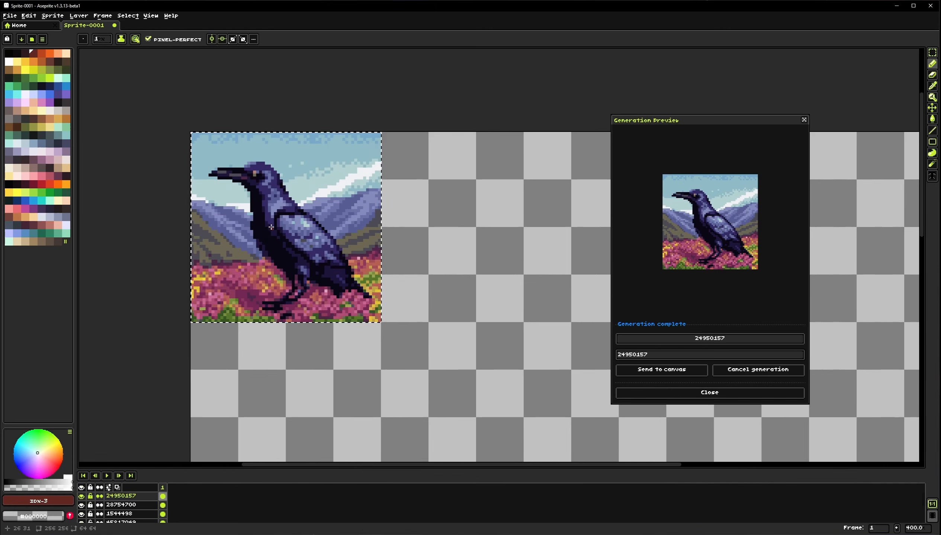
{"action": "left_click_drag", "start_coordinate": [259, 219], "coordinate": [291, 231]}
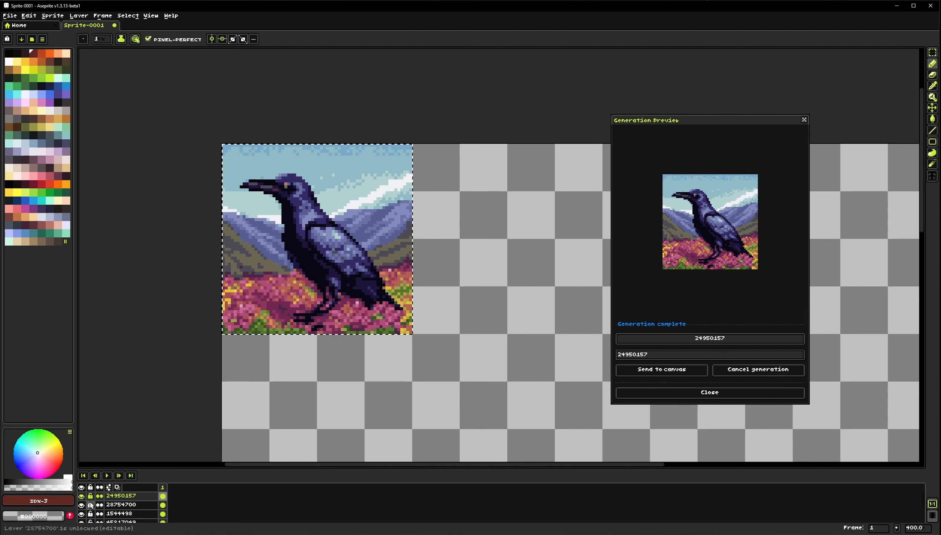
{"action": "left_click", "coordinate": [932, 53]}
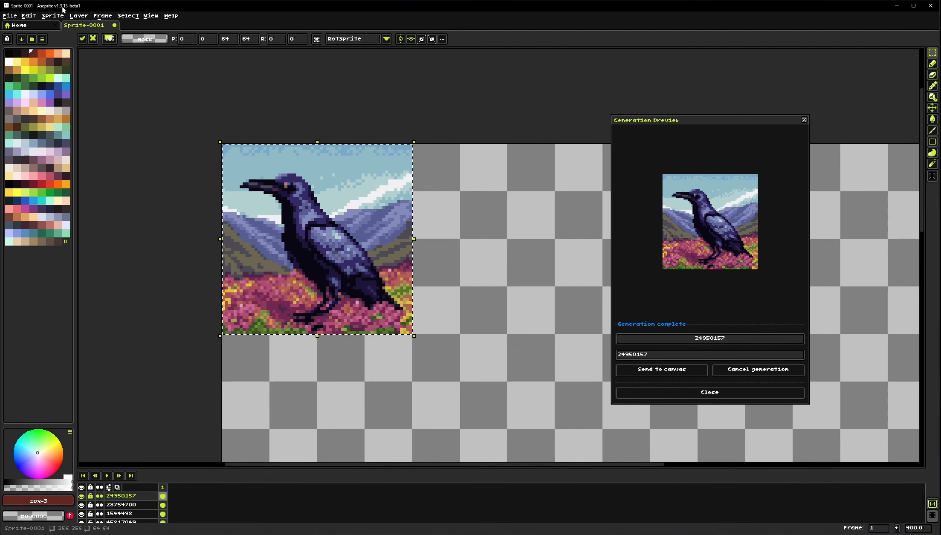
{"action": "left_click", "coordinate": [53, 15]}
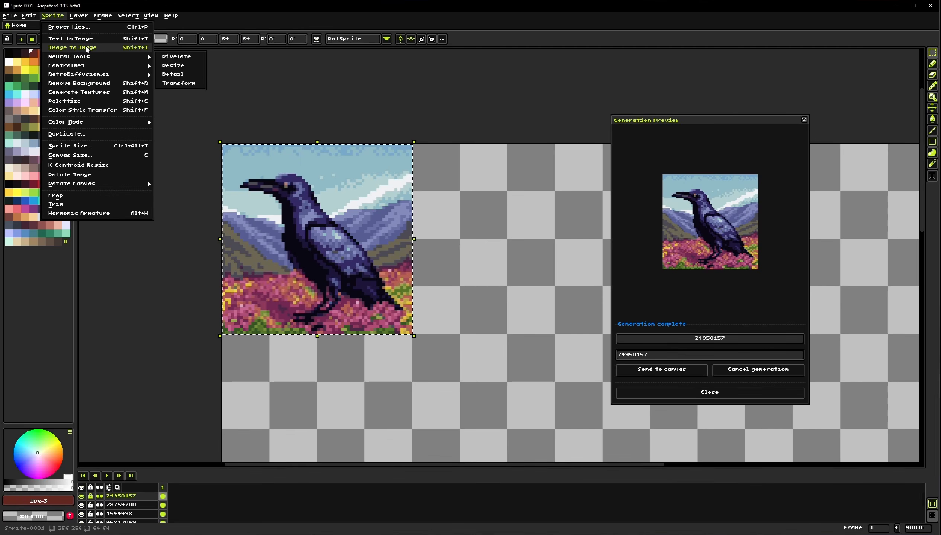
{"action": "left_click", "coordinate": [88, 47]}
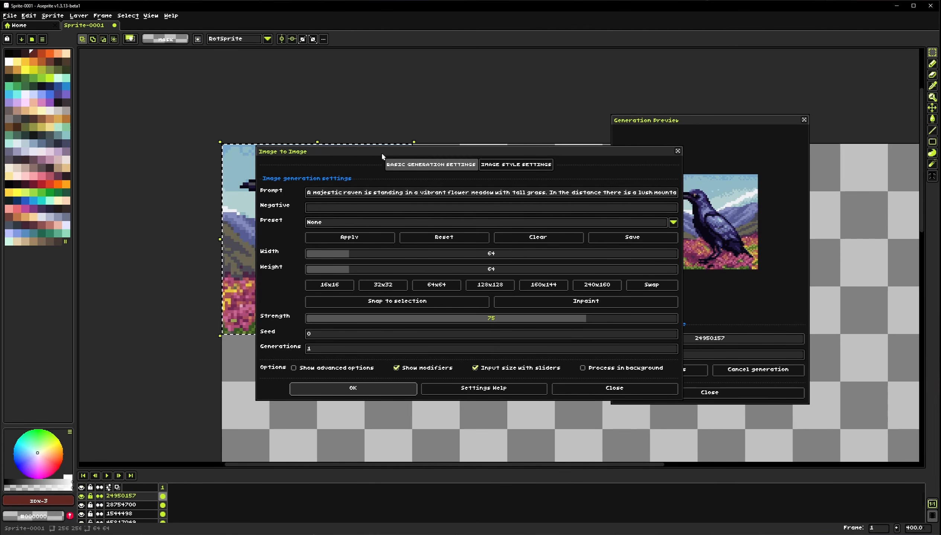
{"action": "left_click_drag", "start_coordinate": [374, 154], "coordinate": [560, 135]}
Select the whole raven image, then deselect it
{"action": "left_click_drag", "start_coordinate": [360, 220], "coordinate": [283, 218]}
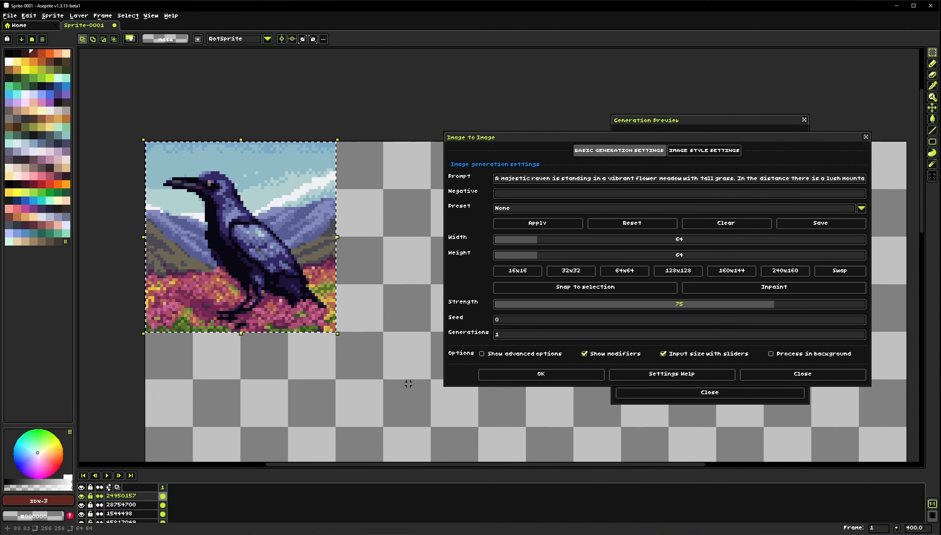
{"action": "left_click", "coordinate": [360, 366]}
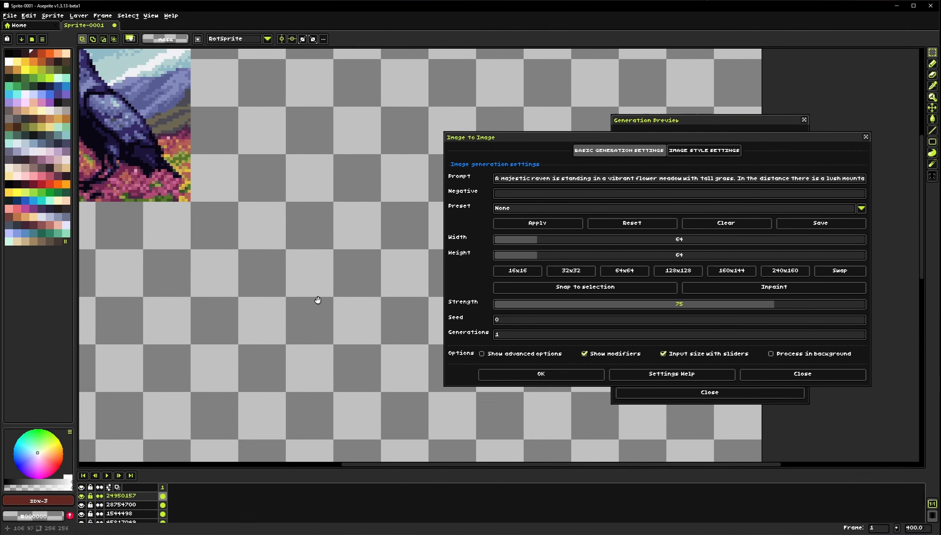
{"action": "left_click_drag", "start_coordinate": [133, 81], "coordinate": [323, 271]}
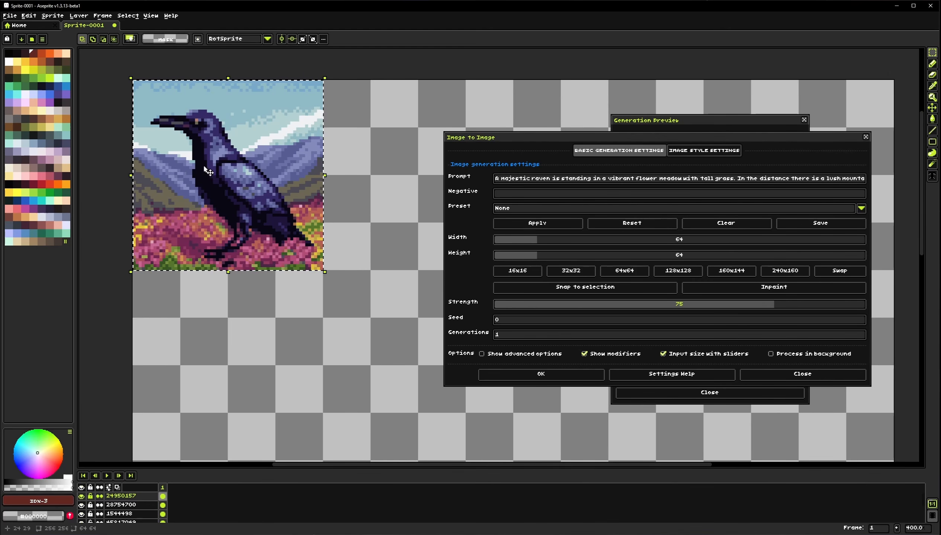
{"action": "mouse_move", "coordinate": [243, 215]}
{"action": "left_mouse_down"}
{"action": "mouse_move", "coordinate": [231, 272]}
{"action": "mouse_move", "coordinate": [284, 239]}
{"action": "mouse_move", "coordinate": [239, 224]}
{"action": "left_mouse_up"}
{"action": "key", "text": "ctrl+d"}
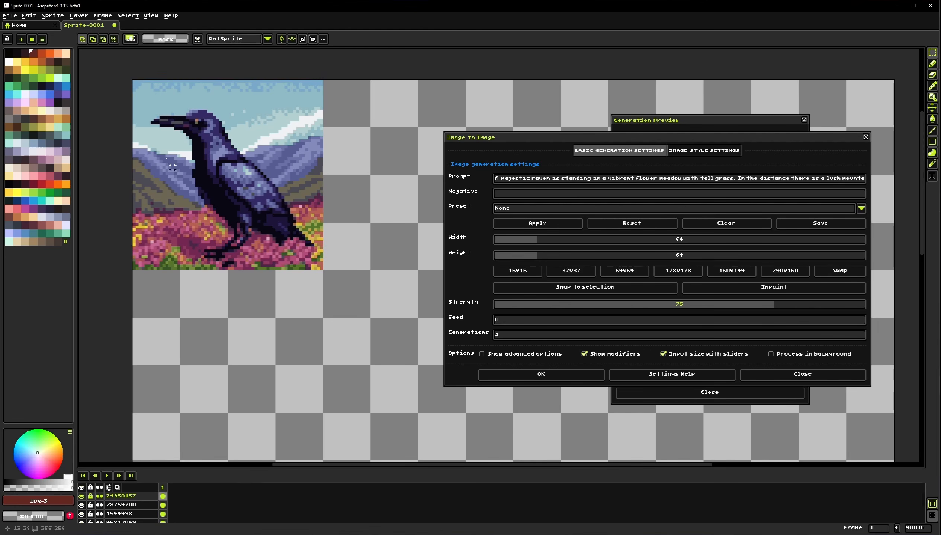
{"action": "mouse_move", "coordinate": [345, 306]}
{"action": "left_mouse_down"}
{"action": "mouse_move", "coordinate": [237, 240]}
{"action": "mouse_move", "coordinate": [237, 226]}
{"action": "mouse_move", "coordinate": [291, 283]}
{"action": "left_mouse_up"}
Draw a small selection on the empty canvas and add a new layer
{"action": "left_click_drag", "start_coordinate": [231, 257], "coordinate": [380, 364]}
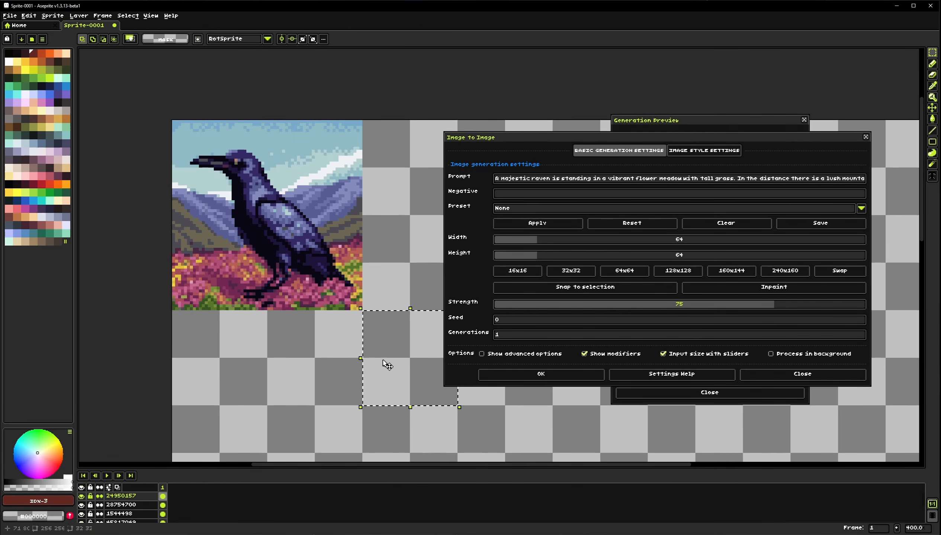
{"action": "right_click", "coordinate": [144, 496]}
{"action": "mouse_move", "coordinate": [160, 471]}
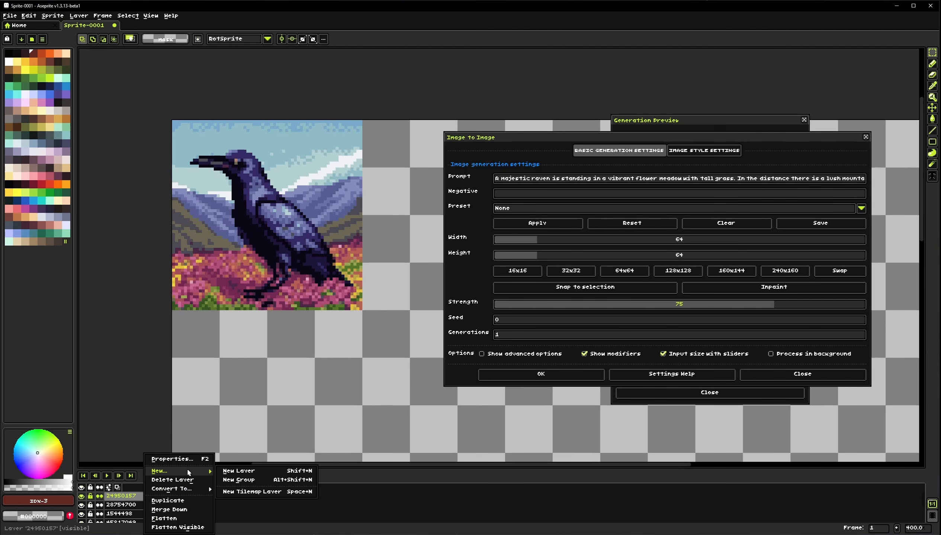
{"action": "left_click", "coordinate": [228, 472]}
Draw a selection about 32×32 pixels over the raven's body, then clear it
{"action": "mouse_move", "coordinate": [339, 410]}
{"action": "left_mouse_down"}
{"action": "mouse_move", "coordinate": [261, 275]}
{"action": "mouse_move", "coordinate": [242, 261]}
{"action": "mouse_move", "coordinate": [293, 293]}
{"action": "left_mouse_up"}
{"action": "left_click", "coordinate": [170, 214]}
{"action": "left_click_drag", "start_coordinate": [170, 214], "coordinate": [233, 345]}
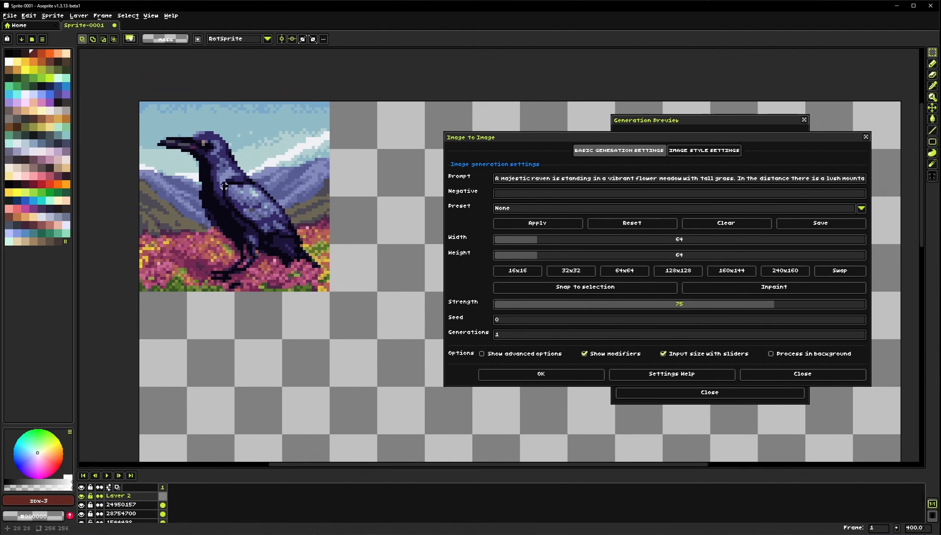
{"action": "left_click_drag", "start_coordinate": [185, 148], "coordinate": [284, 246]}
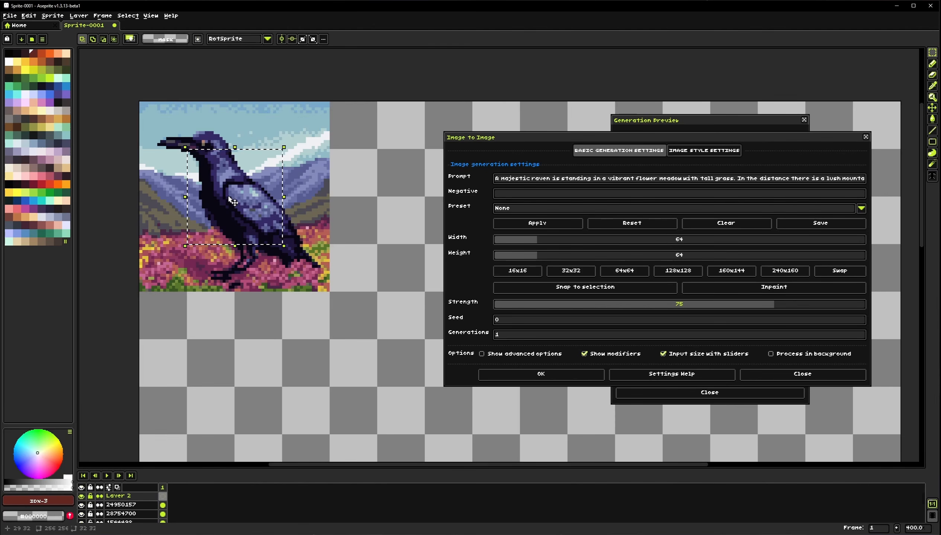
{"action": "left_click", "coordinate": [215, 409]}
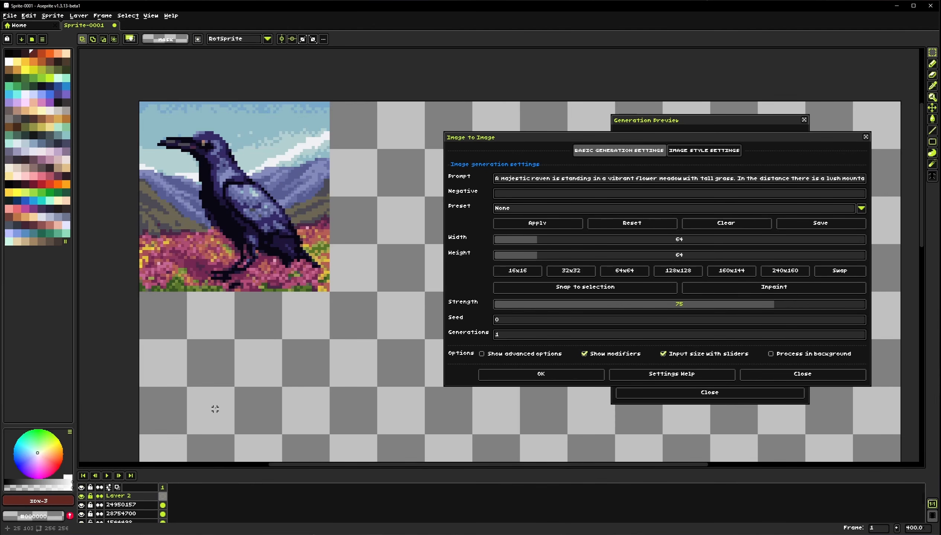
Delete the new layer and select the entire 64×64 raven image on its layer
{"action": "key", "text": "Delete"}
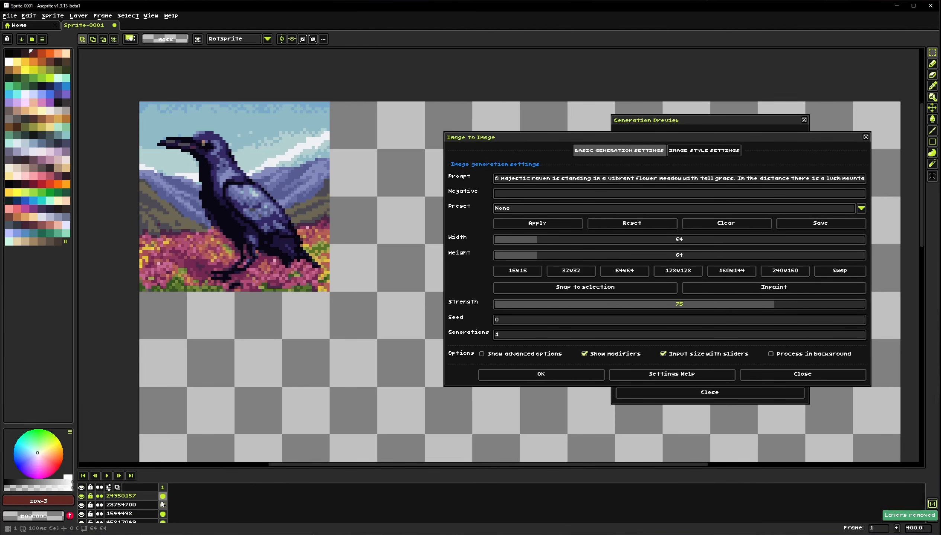
{"action": "left_click", "coordinate": [152, 499]}
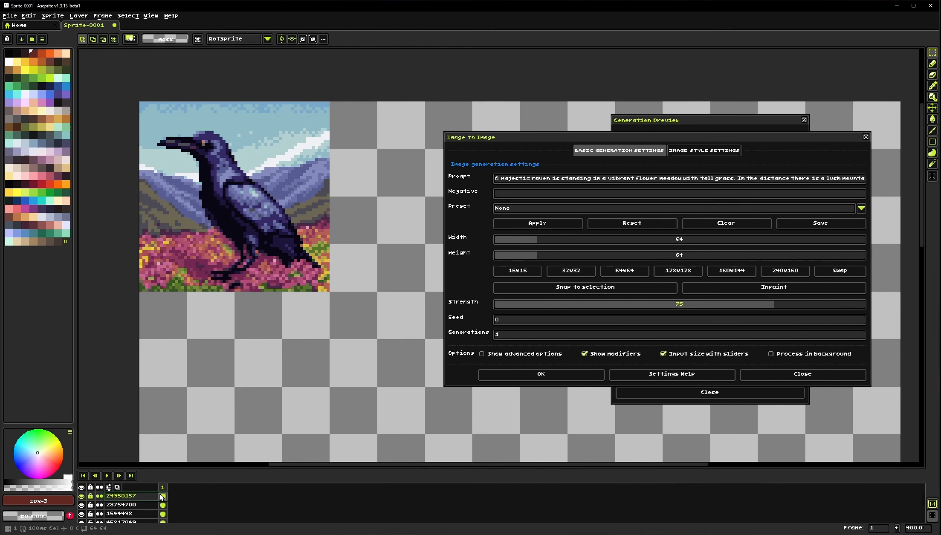
{"action": "left_click_drag", "start_coordinate": [201, 123], "coordinate": [341, 331]}
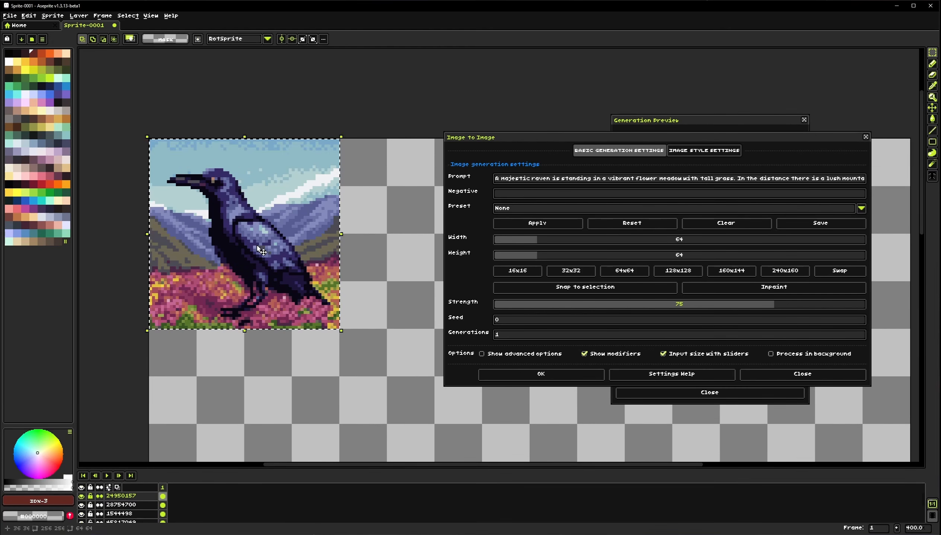
Set the Image to Image output size to match the current selection using Snap to selection
{"action": "left_click_drag", "start_coordinate": [739, 138], "coordinate": [460, 165]}
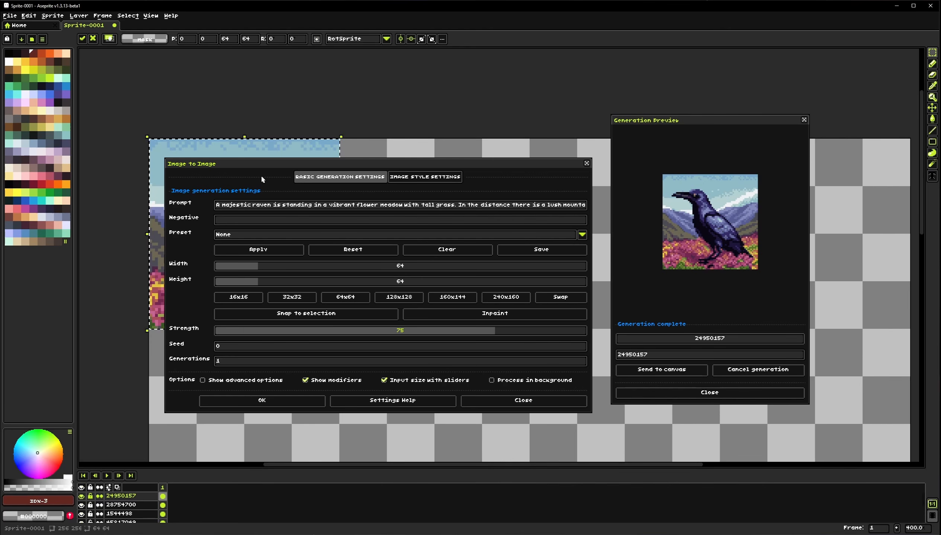
{"action": "mouse_move", "coordinate": [257, 165]}
{"action": "left_mouse_down"}
{"action": "mouse_move", "coordinate": [290, 196]}
{"action": "mouse_move", "coordinate": [260, 146]}
{"action": "left_mouse_up"}
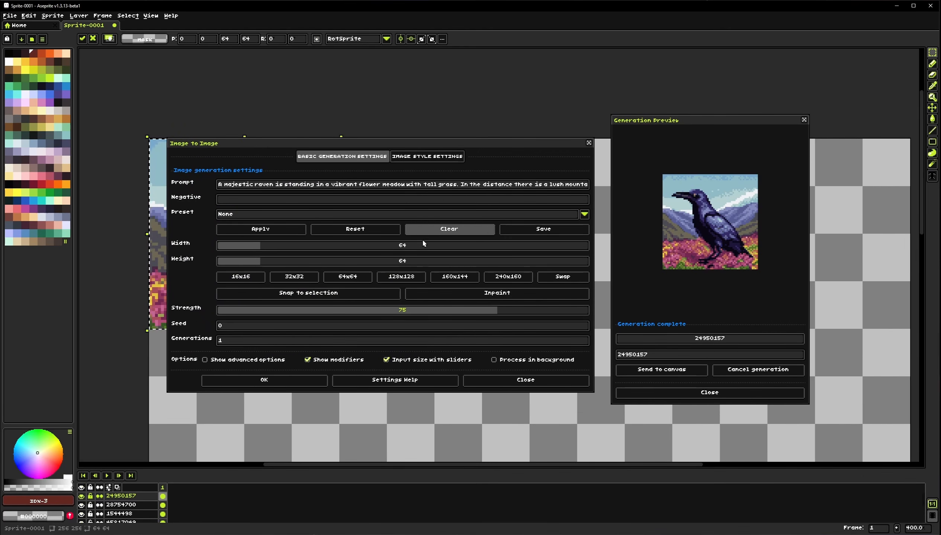
{"action": "left_click_drag", "start_coordinate": [379, 149], "coordinate": [509, 185]}
{"action": "left_click", "coordinate": [526, 313]}
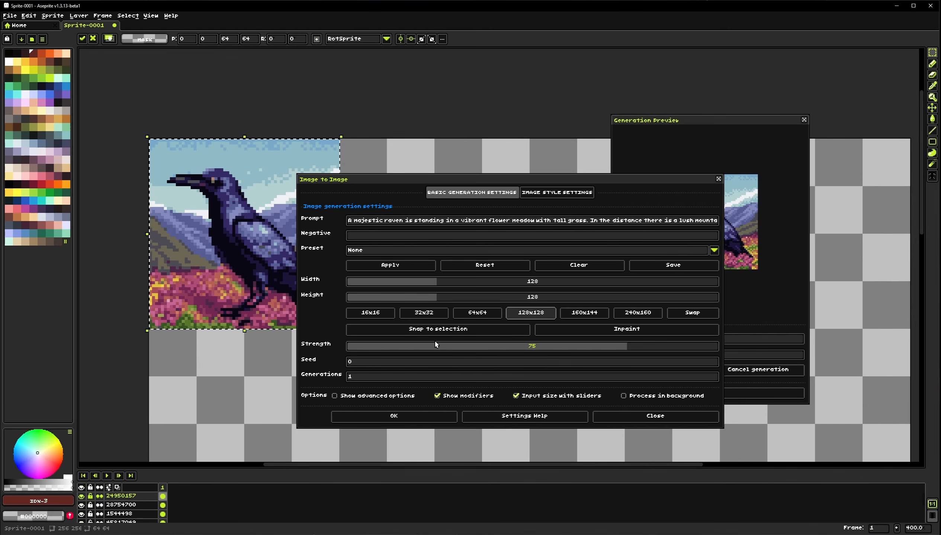
{"action": "left_click", "coordinate": [476, 329]}
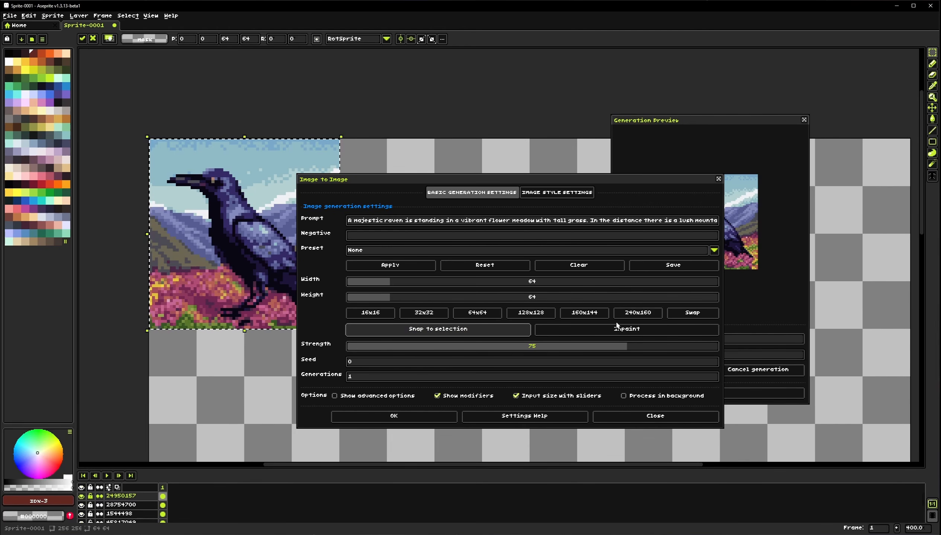
Open the Inpaint mask editor, paint a trial mask, then clear and cancel it
{"action": "left_click", "coordinate": [590, 336]}
{"action": "left_click", "coordinate": [470, 246]}
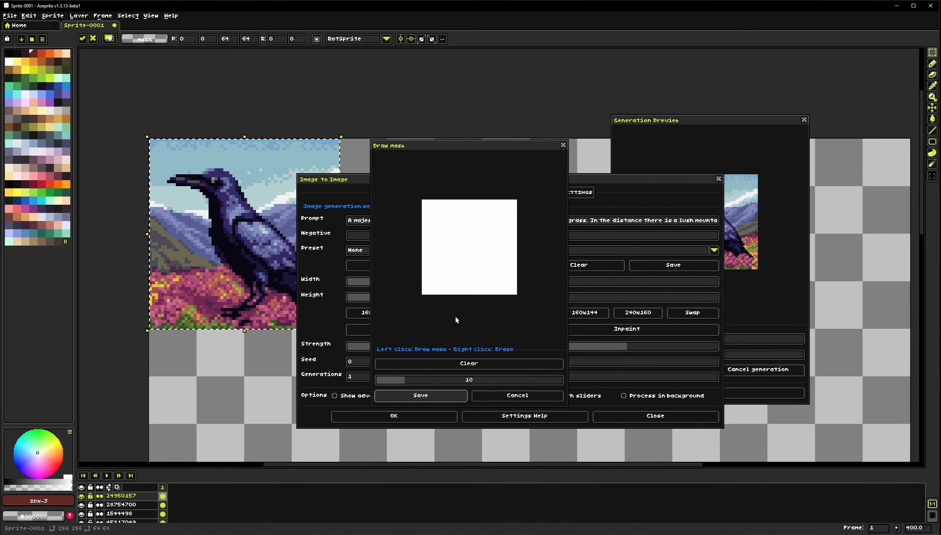
{"action": "left_click", "coordinate": [500, 395]}
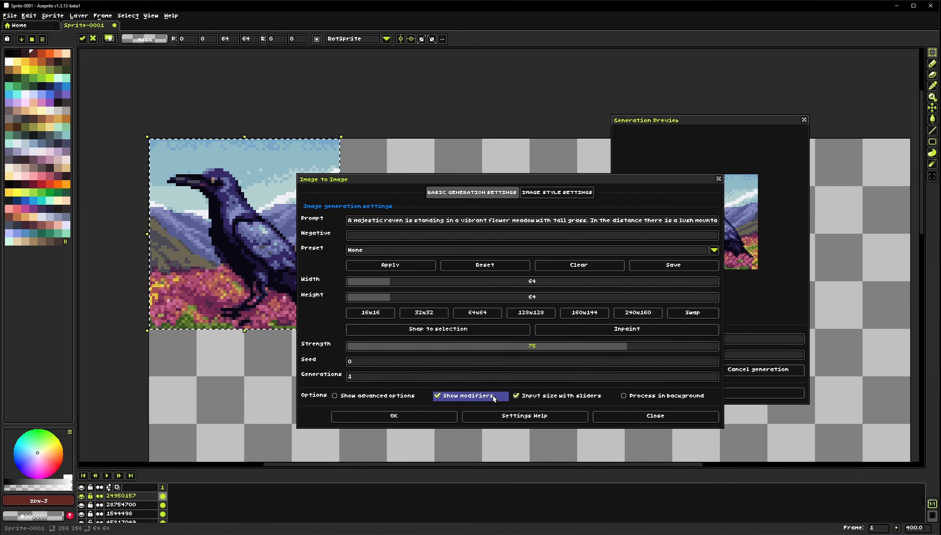
{"action": "left_click", "coordinate": [613, 330]}
{"action": "left_click_drag", "start_coordinate": [446, 262], "coordinate": [471, 253]}
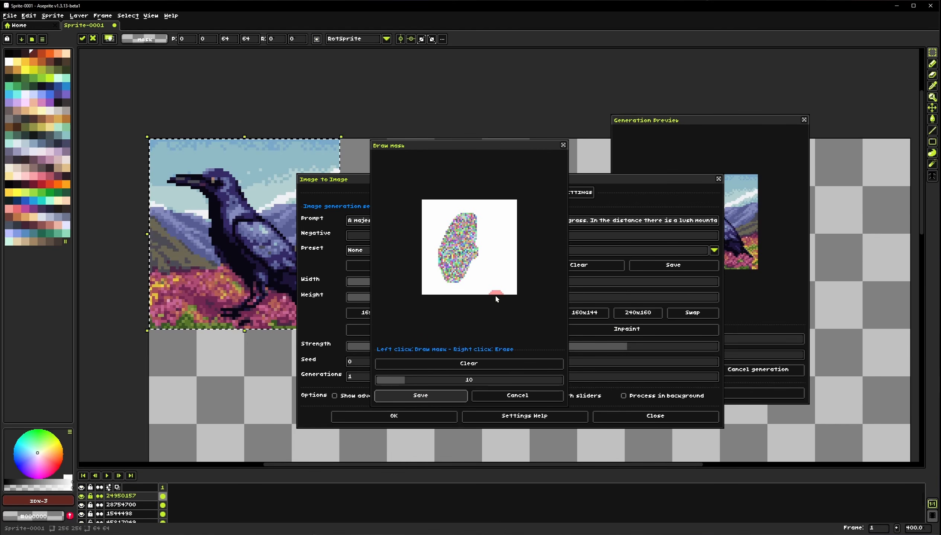
{"action": "left_click", "coordinate": [468, 363]}
{"action": "left_click", "coordinate": [500, 395]}
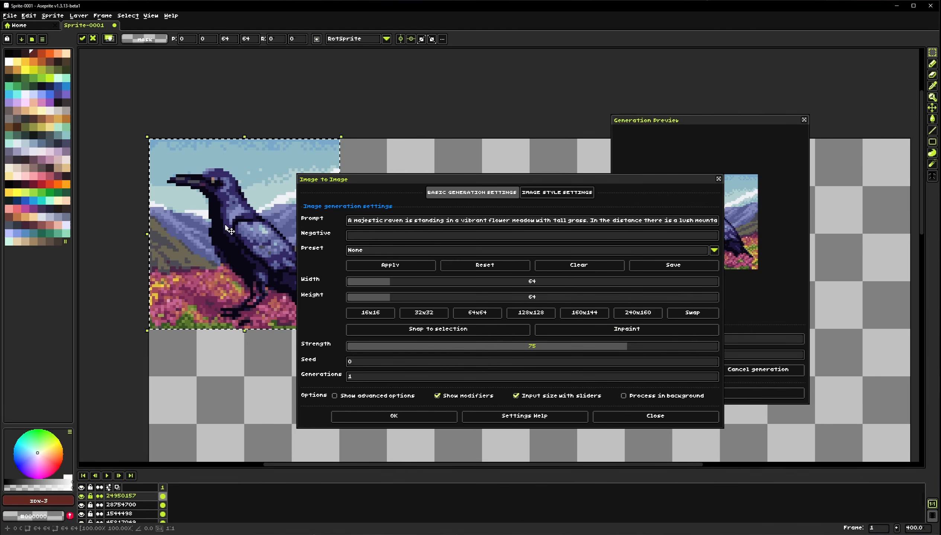
Paint an inpaint mask over the raven's head and body, then clear the mask and cancel the editor
{"action": "left_click", "coordinate": [246, 346]}
{"action": "left_click_drag", "start_coordinate": [239, 242], "coordinate": [223, 221]}
{"action": "left_click_drag", "start_coordinate": [153, 131], "coordinate": [265, 264]}
{"action": "left_click", "coordinate": [477, 313]}
{"action": "left_click", "coordinate": [620, 330]}
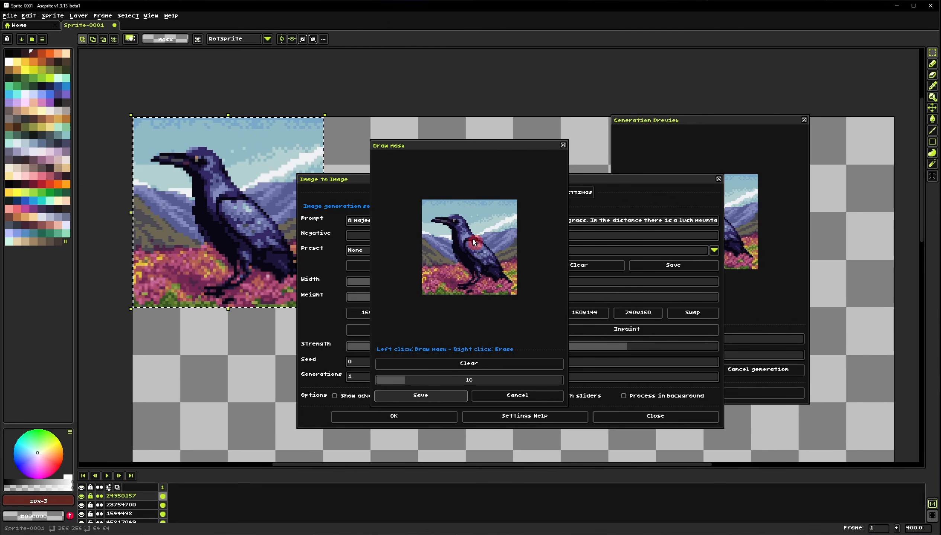
{"action": "mouse_move", "coordinate": [465, 142]}
{"action": "left_mouse_down"}
{"action": "mouse_move", "coordinate": [401, 135]}
{"action": "mouse_move", "coordinate": [476, 143]}
{"action": "left_mouse_up"}
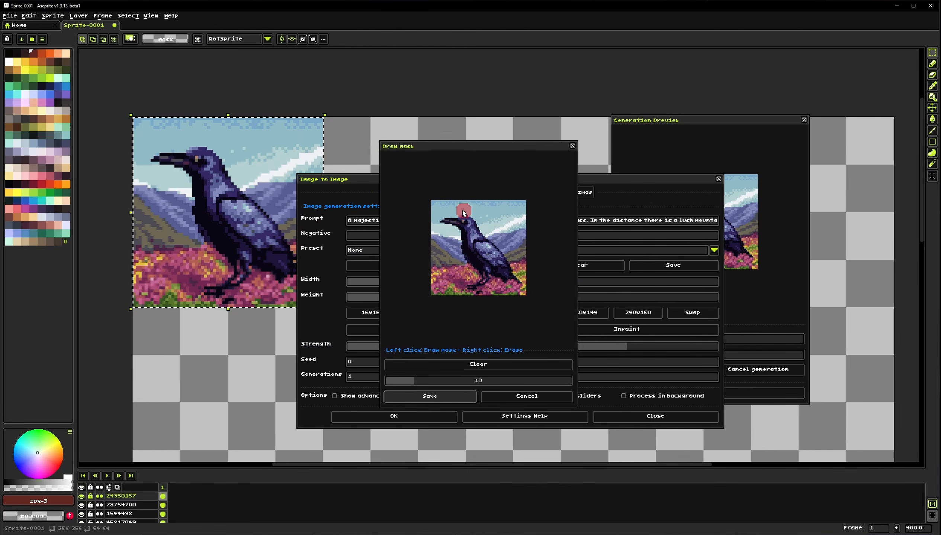
{"action": "left_click_drag", "start_coordinate": [485, 147], "coordinate": [482, 144]}
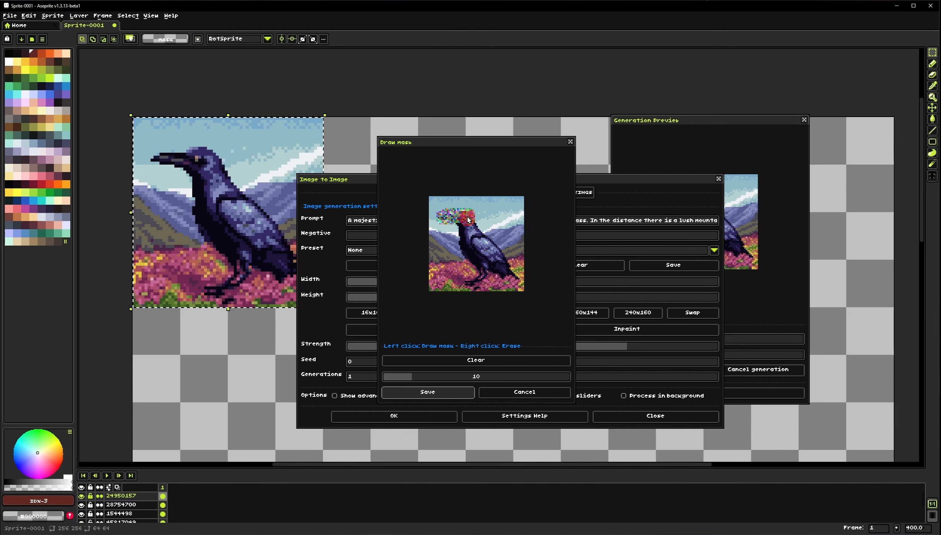
{"action": "mouse_move", "coordinate": [466, 235]}
{"action": "left_mouse_down"}
{"action": "mouse_move", "coordinate": [475, 280]}
{"action": "mouse_move", "coordinate": [511, 277]}
{"action": "mouse_move", "coordinate": [475, 224]}
{"action": "left_mouse_up"}
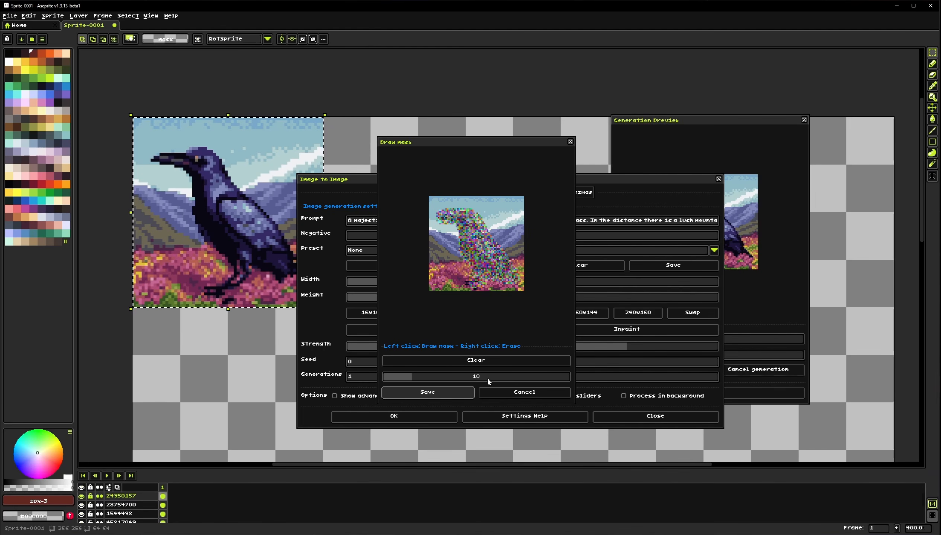
{"action": "left_click", "coordinate": [472, 362]}
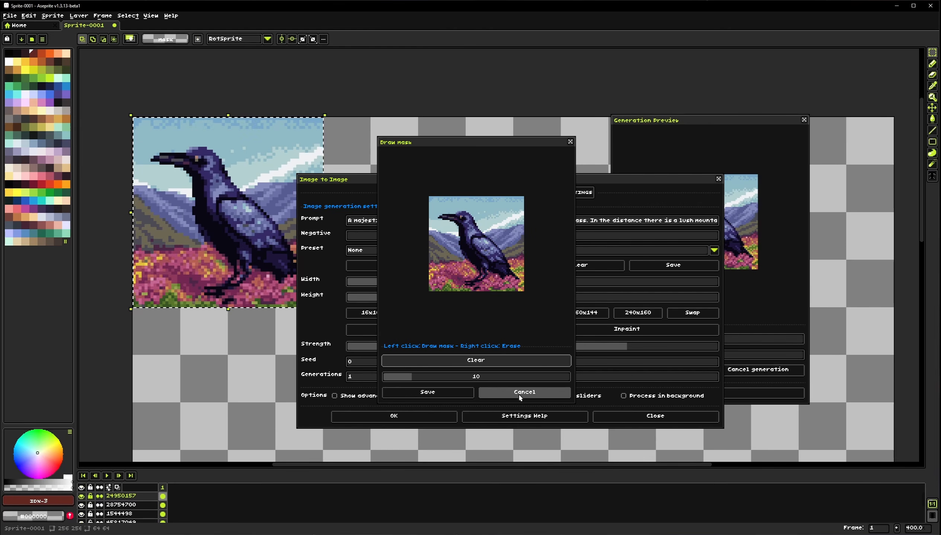
{"action": "left_click", "coordinate": [519, 396]}
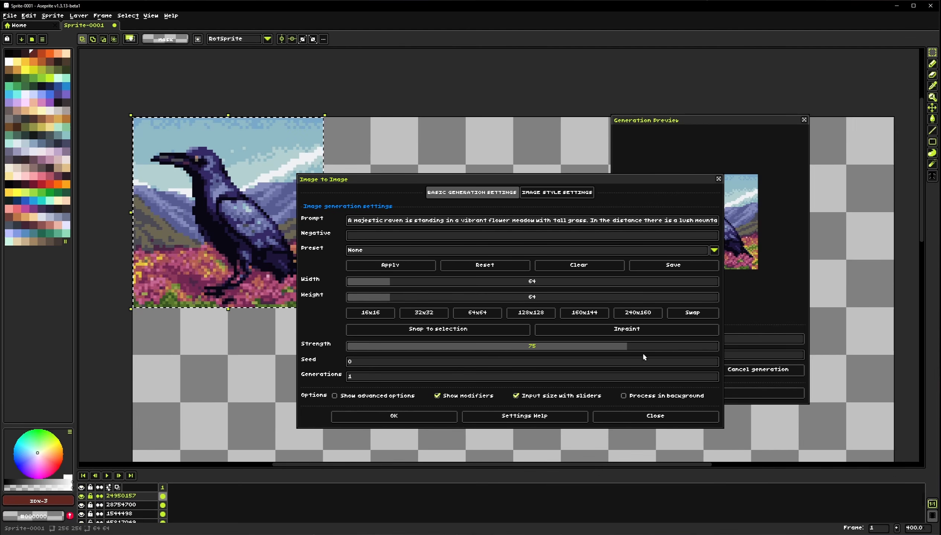
Check the image style settings, toggling advanced options on and off, and run the Image to Image generation
{"action": "left_click", "coordinate": [539, 195]}
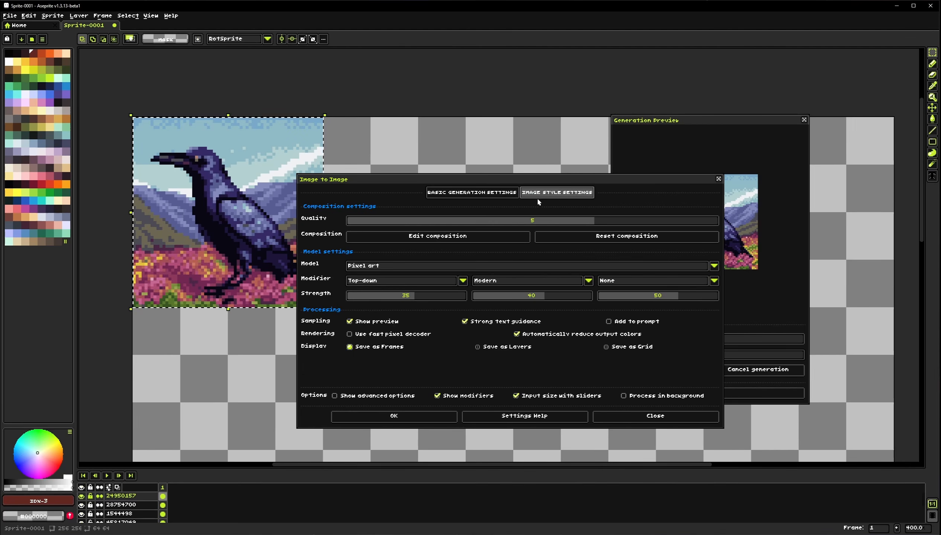
{"action": "left_click", "coordinate": [382, 395]}
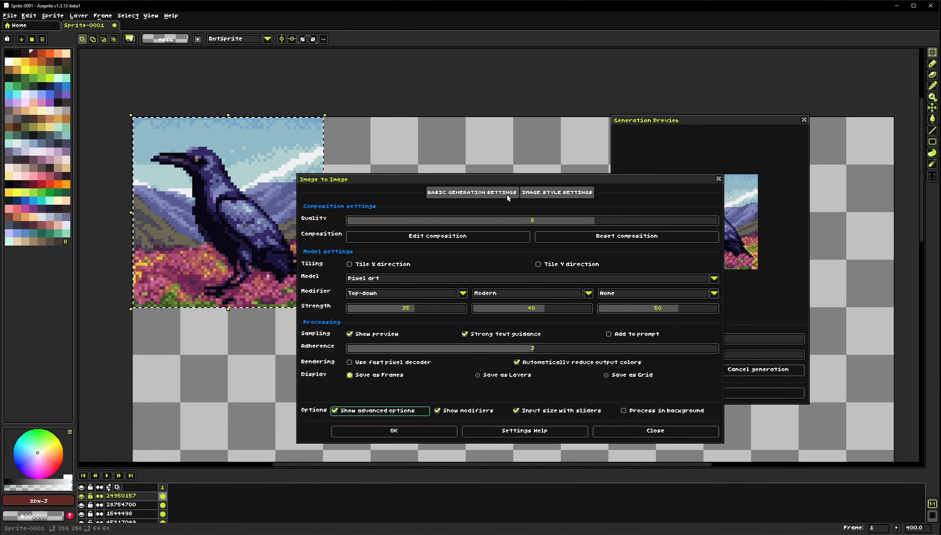
{"action": "left_click", "coordinate": [495, 192]}
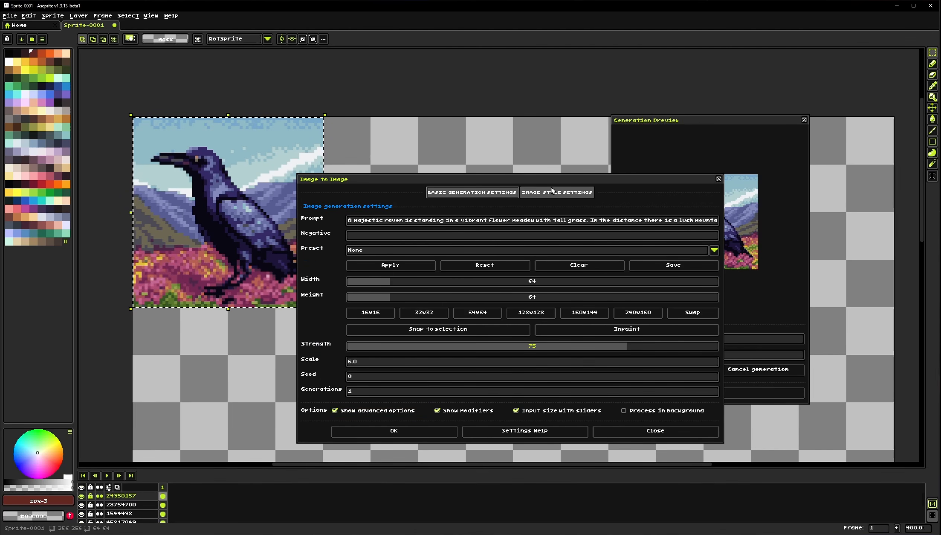
{"action": "left_click", "coordinate": [374, 411]}
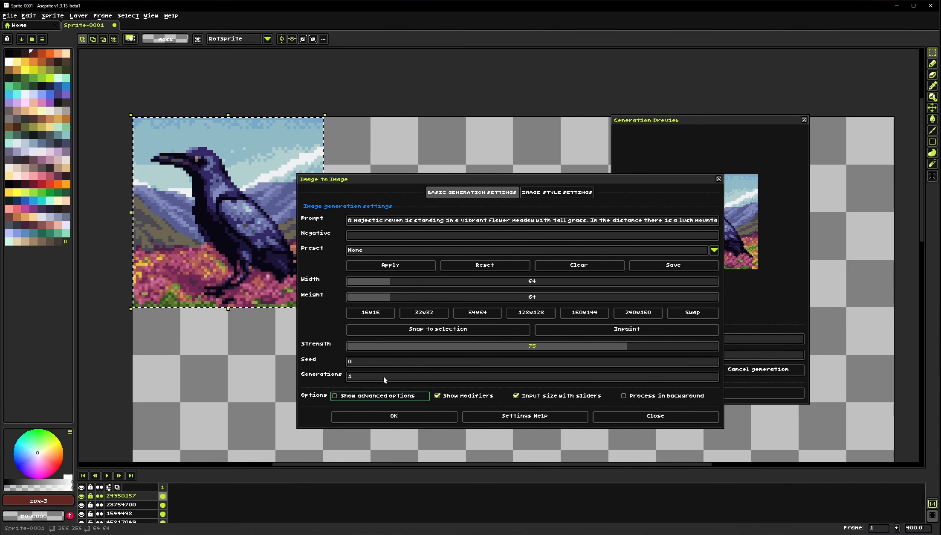
{"action": "left_click", "coordinate": [357, 396]}
{"action": "left_click", "coordinate": [358, 411]}
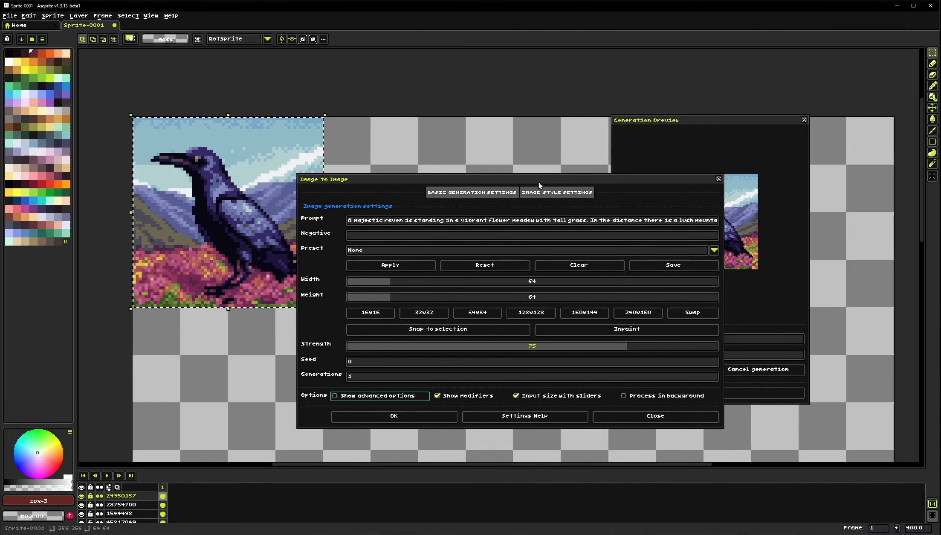
{"action": "left_click", "coordinate": [564, 192]}
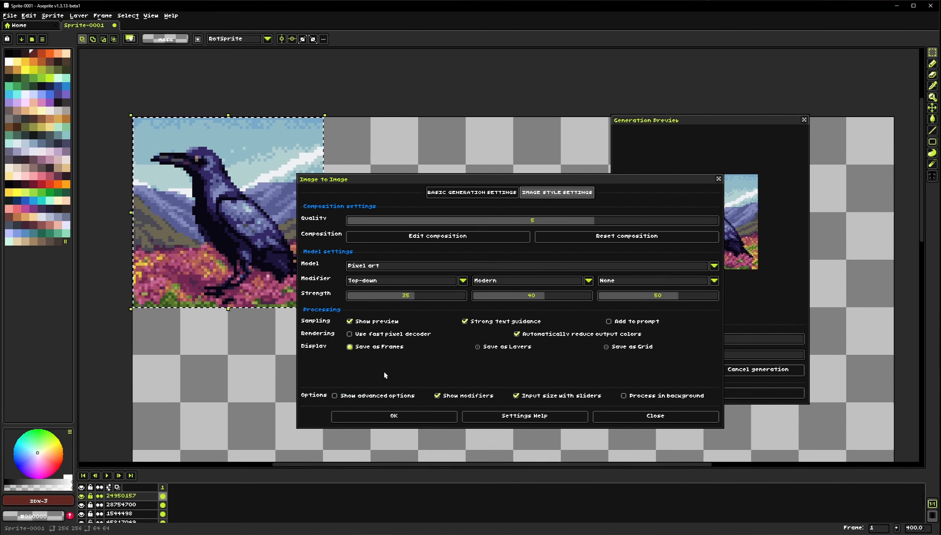
{"action": "left_click", "coordinate": [409, 417]}
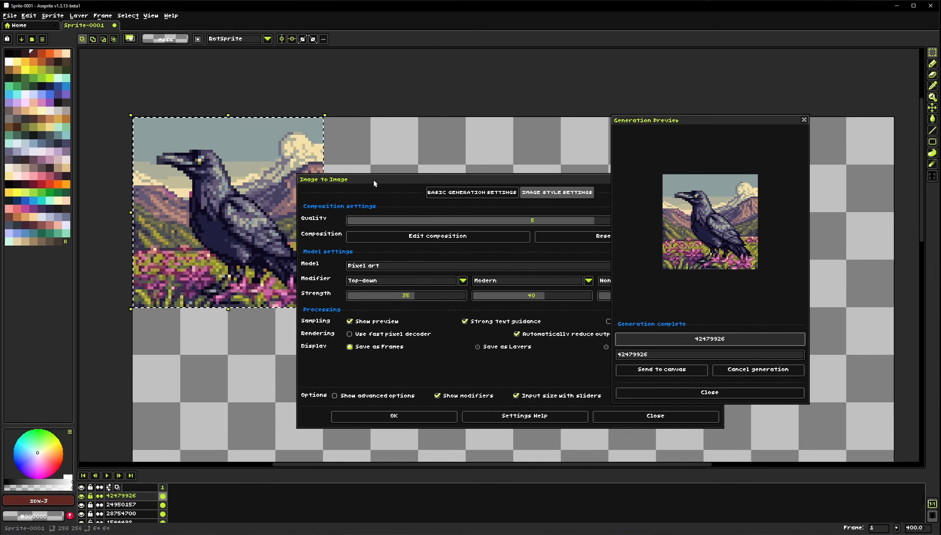
{"action": "left_click_drag", "start_coordinate": [373, 178], "coordinate": [483, 154]}
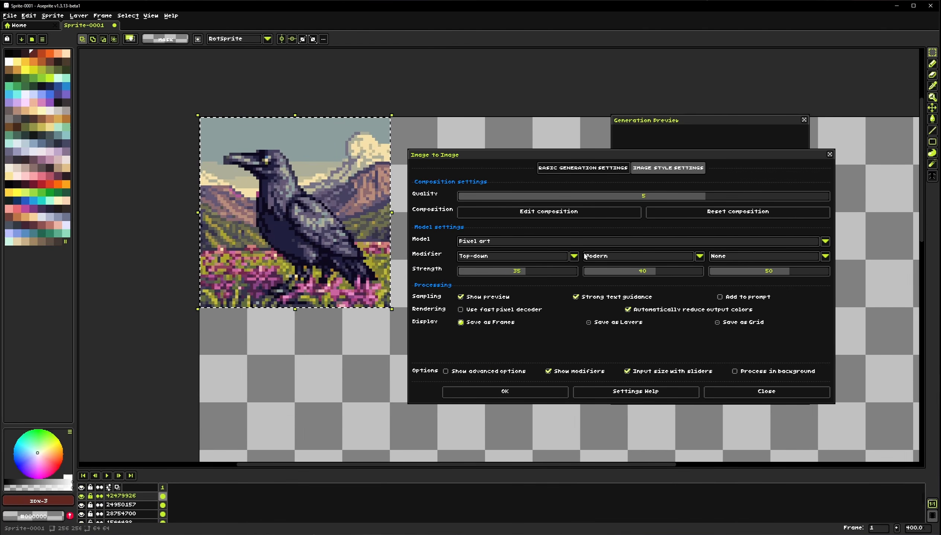
Toggle the generated layer's visibility repeatedly to compare it with the original raven
{"action": "left_click", "coordinate": [82, 498]}
{"action": "left_click", "coordinate": [81, 497]}
{"action": "left_click", "coordinate": [82, 498]}
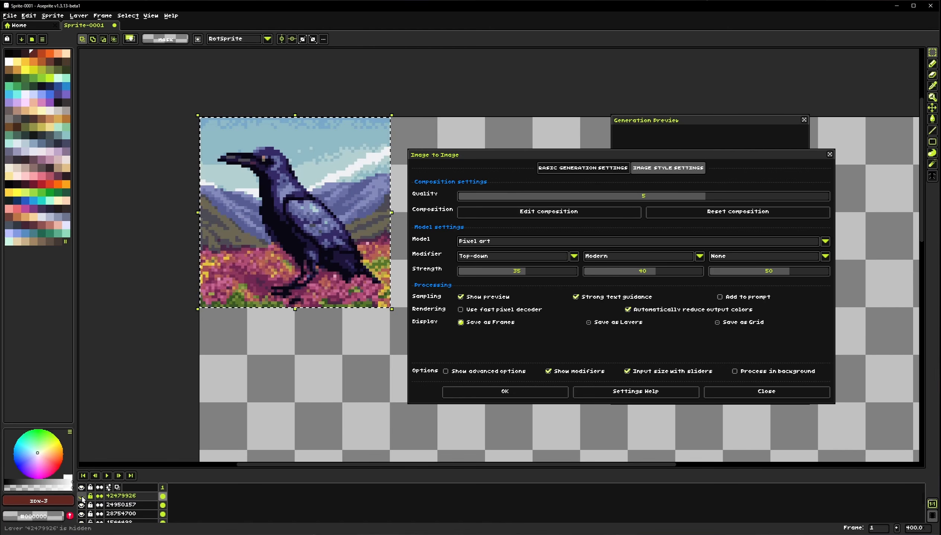
{"action": "left_click", "coordinate": [82, 497]}
{"action": "left_click", "coordinate": [82, 498]}
{"action": "left_click", "coordinate": [81, 497]}
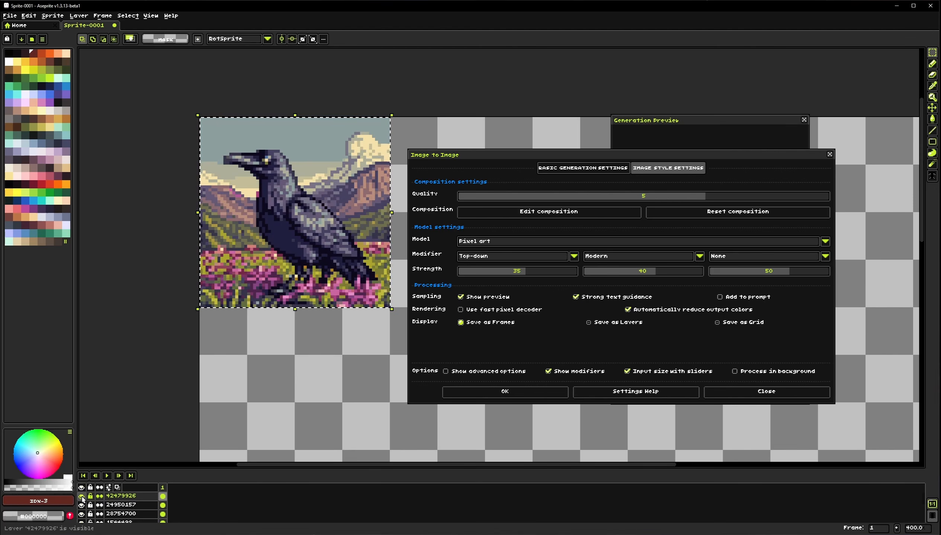
{"action": "left_click", "coordinate": [82, 498]}
{"action": "left_click", "coordinate": [81, 497]}
{"action": "left_click", "coordinate": [82, 497]}
{"action": "left_click", "coordinate": [82, 497]}
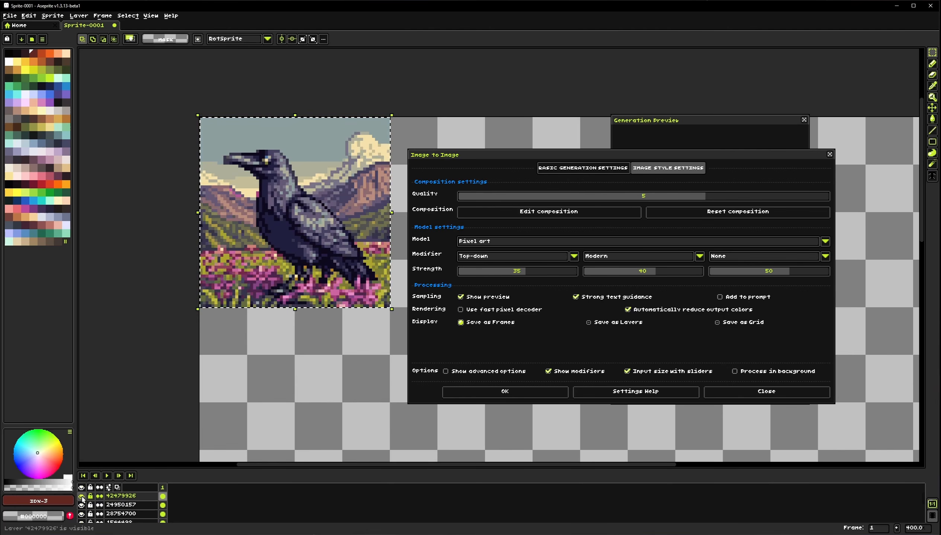
{"action": "left_click", "coordinate": [82, 498]}
{"action": "left_click", "coordinate": [82, 498]}
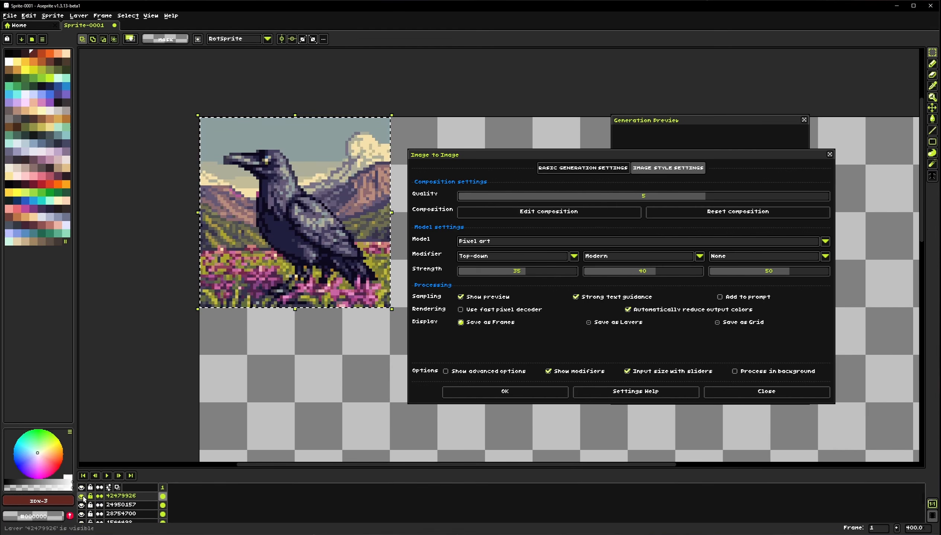
Close the Image to Image dialog and the generation preview, then deselect the image
{"action": "left_click_drag", "start_coordinate": [341, 341], "coordinate": [305, 360]}
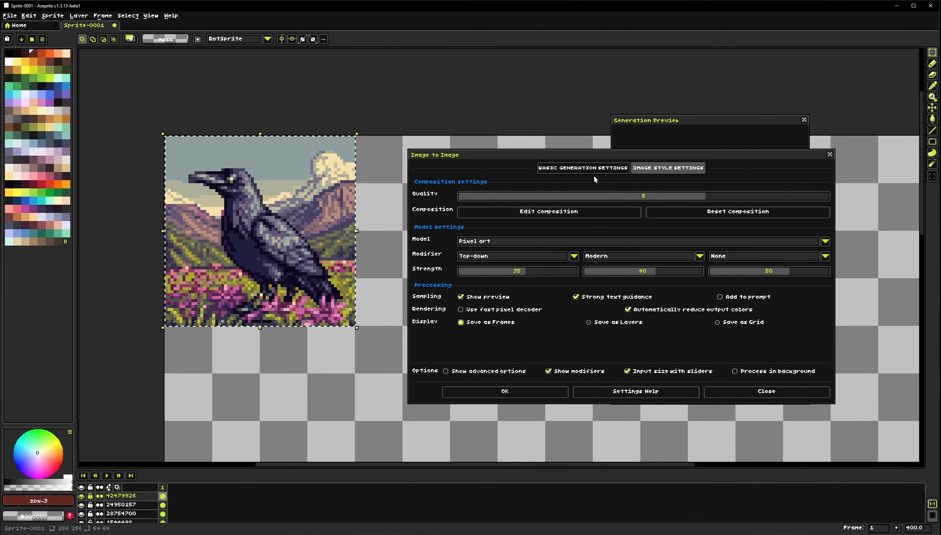
{"action": "left_click_drag", "start_coordinate": [594, 153], "coordinate": [361, 161]}
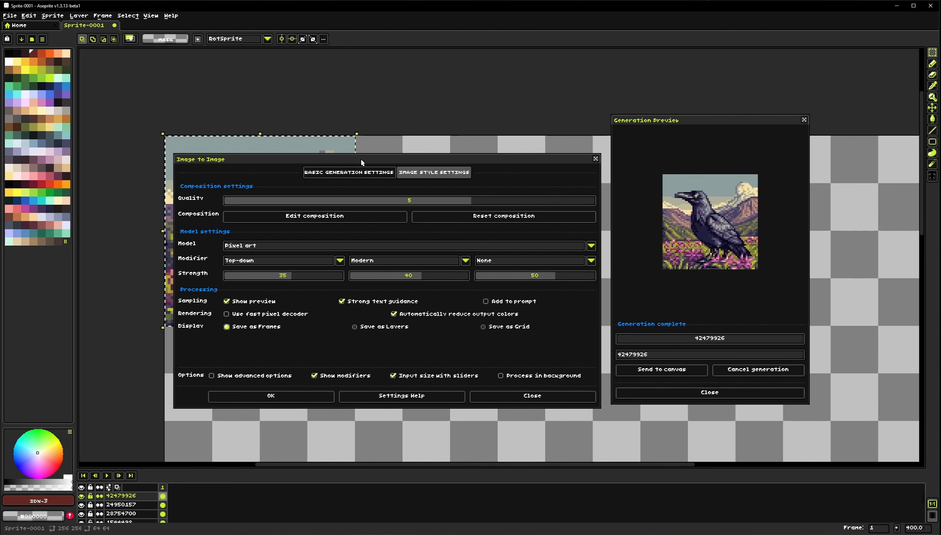
{"action": "left_click_drag", "start_coordinate": [361, 162], "coordinate": [365, 168]}
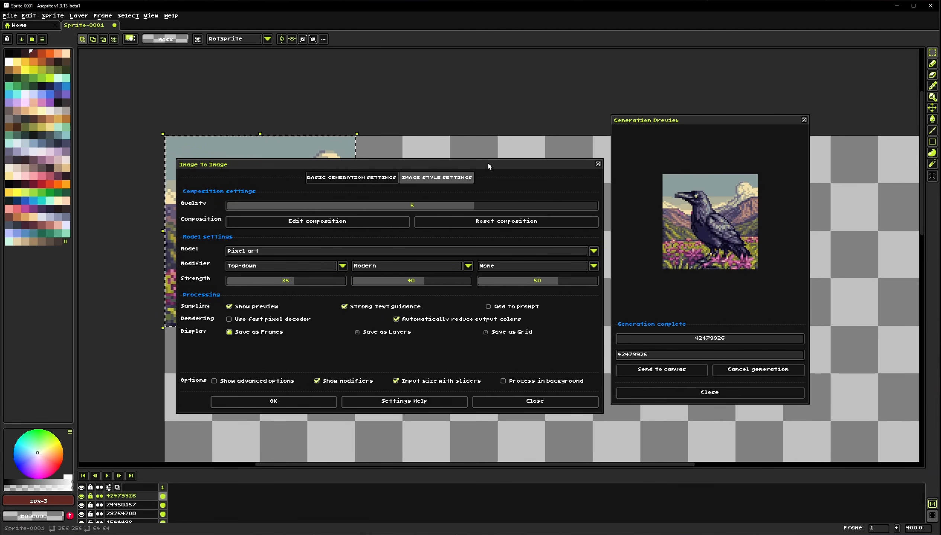
{"action": "left_click_drag", "start_coordinate": [487, 162], "coordinate": [480, 134]}
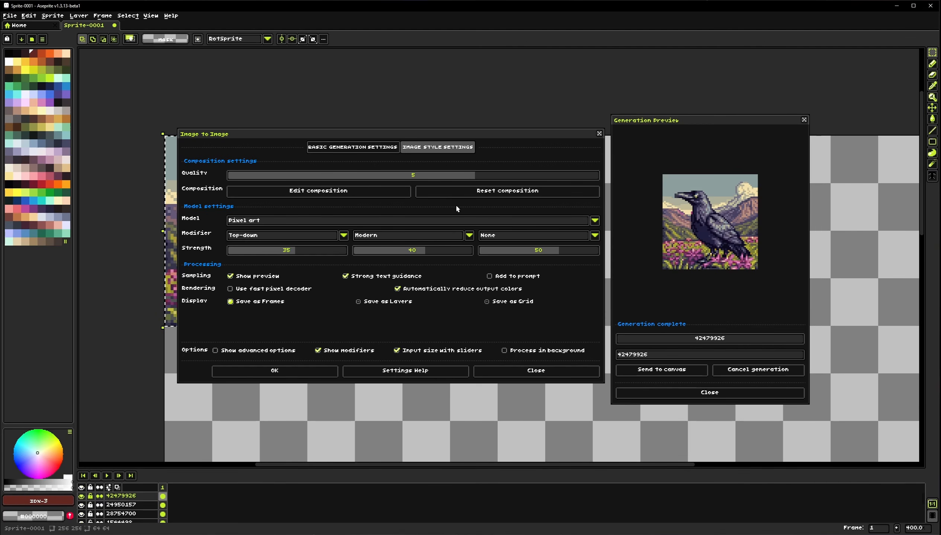
{"action": "left_click_drag", "start_coordinate": [486, 133], "coordinate": [487, 151]}
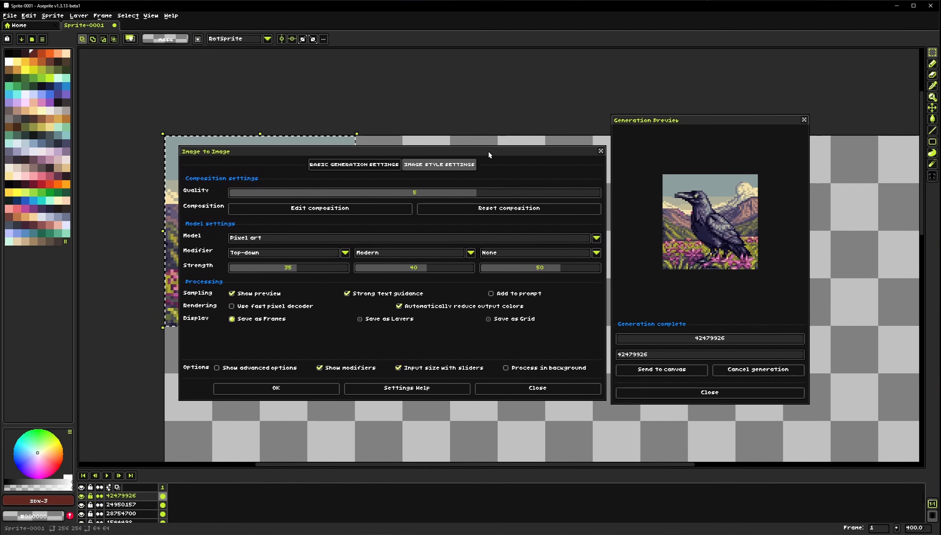
{"action": "left_click", "coordinate": [532, 390]}
{"action": "left_click", "coordinate": [653, 392]}
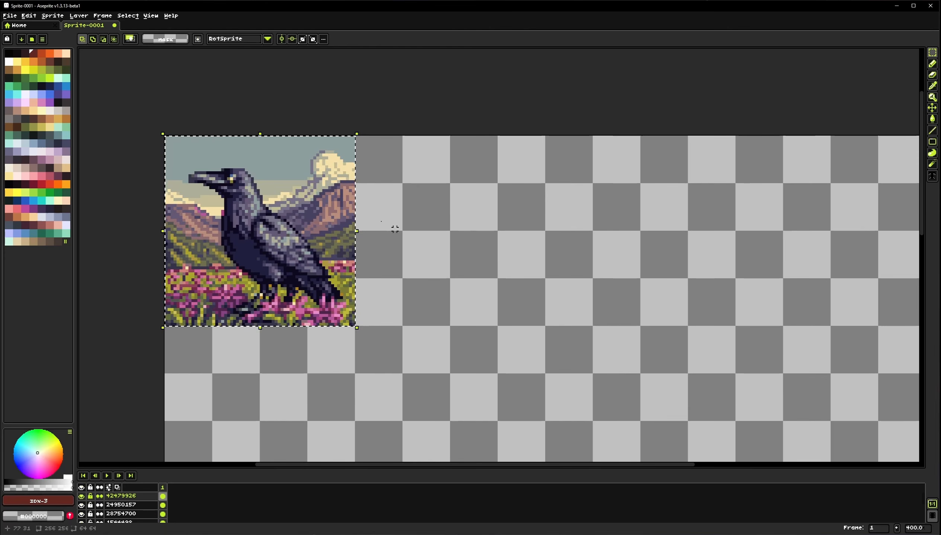
{"action": "left_click", "coordinate": [461, 262]}
{"action": "left_click", "coordinate": [52, 15]}
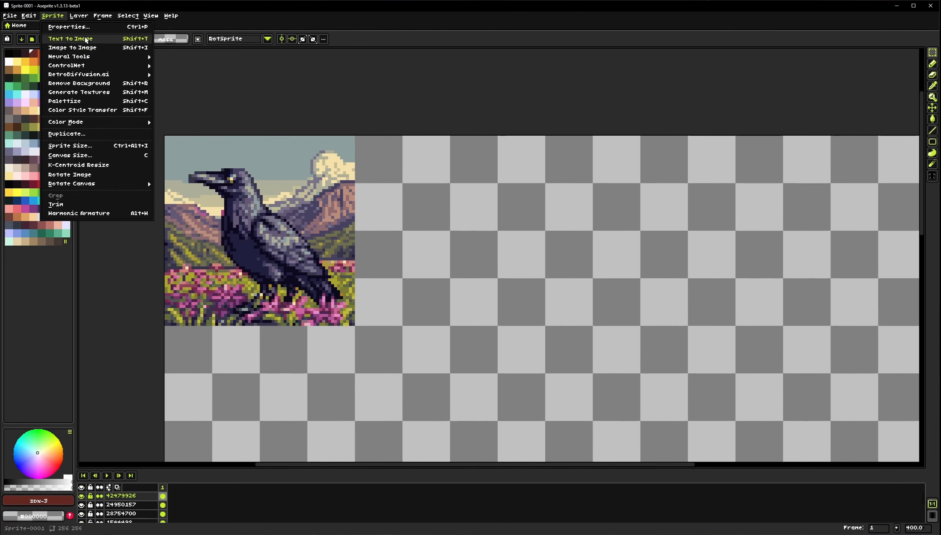
{"action": "mouse_move", "coordinate": [89, 60]}
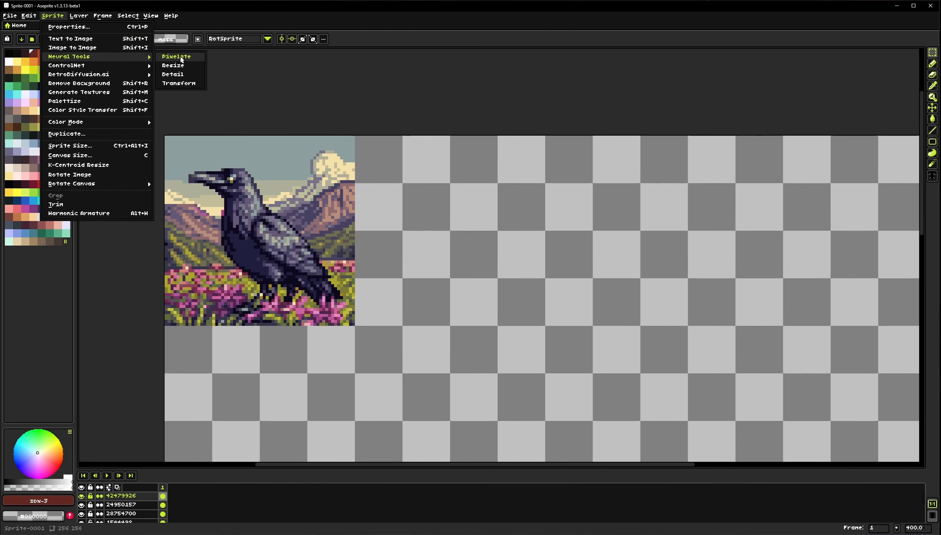
{"action": "left_click", "coordinate": [257, 165]}
{"action": "left_click_drag", "start_coordinate": [258, 164], "coordinate": [286, 190]}
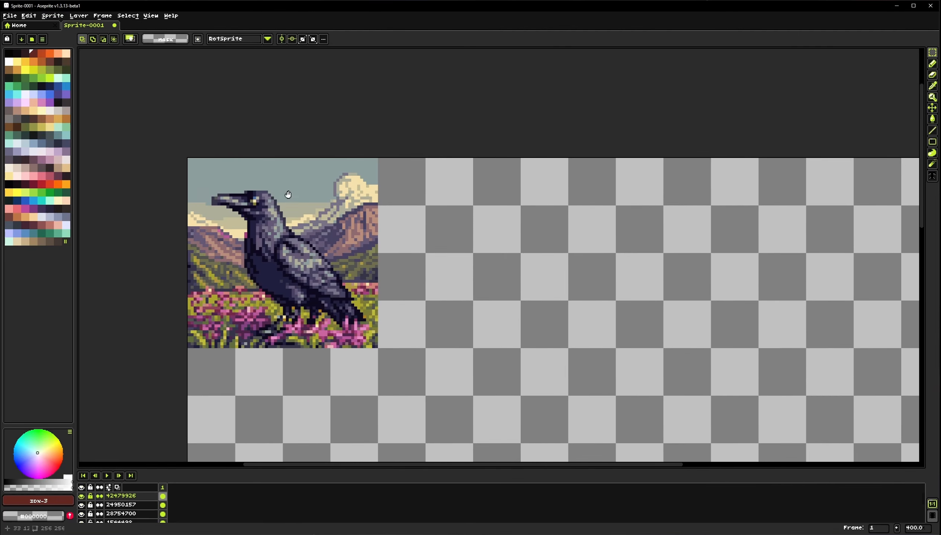
Open the isometric house image as a new document in the editor
{"action": "key", "text": "alt+Tab"}
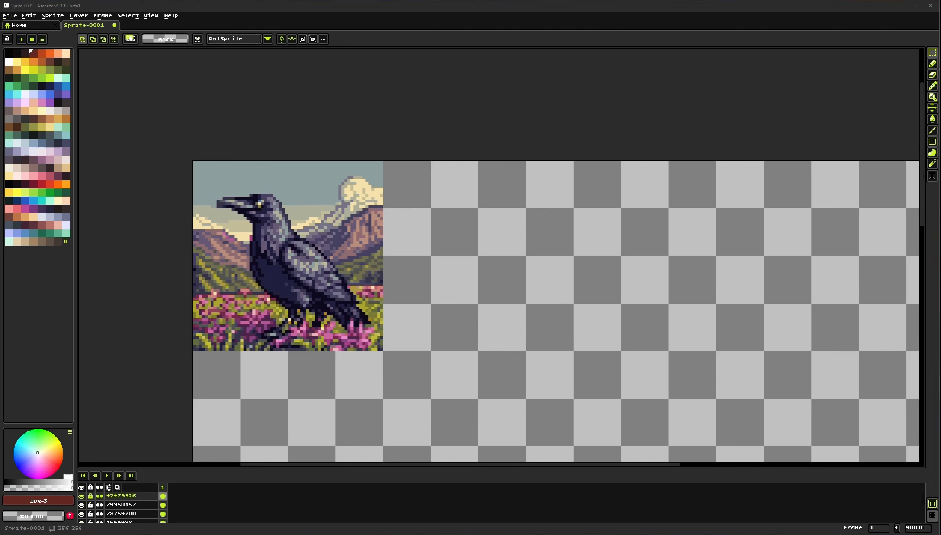
{"action": "left_click_drag", "start_coordinate": [238, 17], "coordinate": [238, 18]}
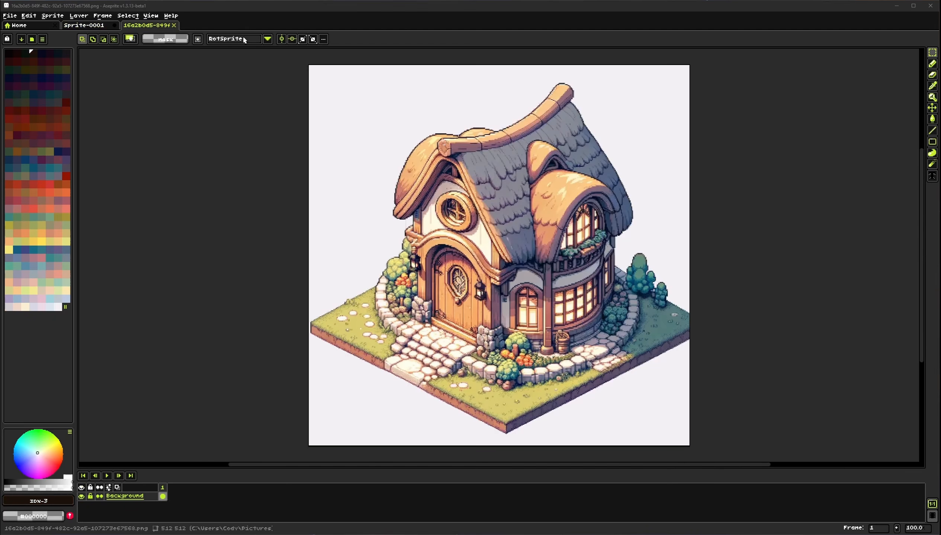
Zoom and pan around the house image to inspect its roof, windows and path details
{"action": "left_click_drag", "start_coordinate": [479, 163], "coordinate": [393, 159]}
{"action": "scroll", "coordinate": [381, 152], "scroll_direction": "up", "scroll_amount": 1}
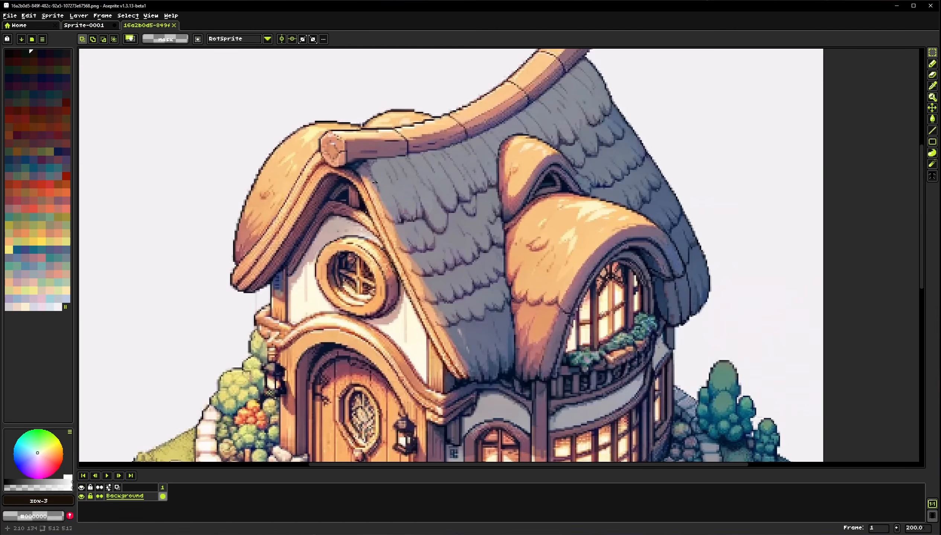
{"action": "left_click_drag", "start_coordinate": [283, 250], "coordinate": [327, 164]}
{"action": "left_click_drag", "start_coordinate": [365, 399], "coordinate": [413, 226]}
{"action": "left_click_drag", "start_coordinate": [413, 111], "coordinate": [386, 357]}
{"action": "scroll", "coordinate": [390, 118], "scroll_direction": "up", "scroll_amount": 1}
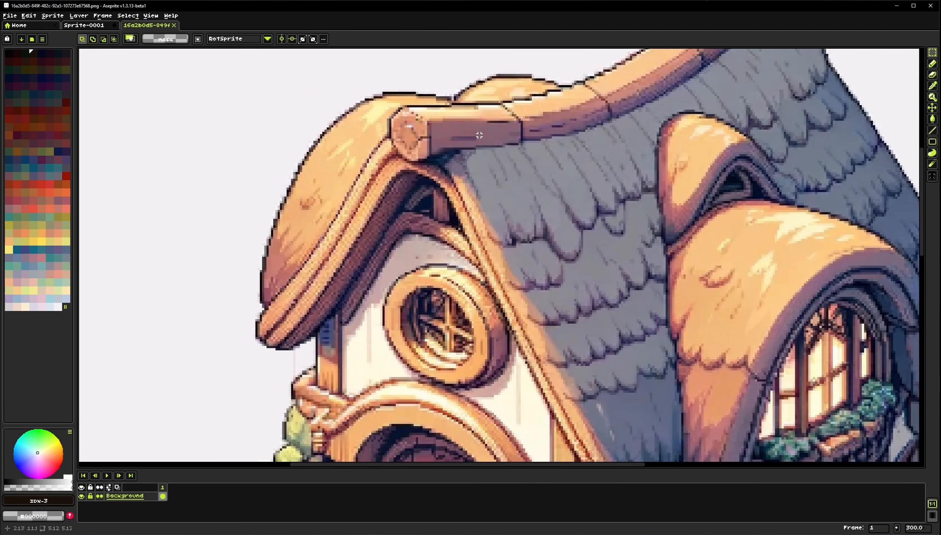
{"action": "scroll", "coordinate": [480, 135], "scroll_direction": "up", "scroll_amount": 1}
{"action": "left_click_drag", "start_coordinate": [570, 357], "coordinate": [387, 194]}
{"action": "left_click_drag", "start_coordinate": [624, 338], "coordinate": [371, 261]}
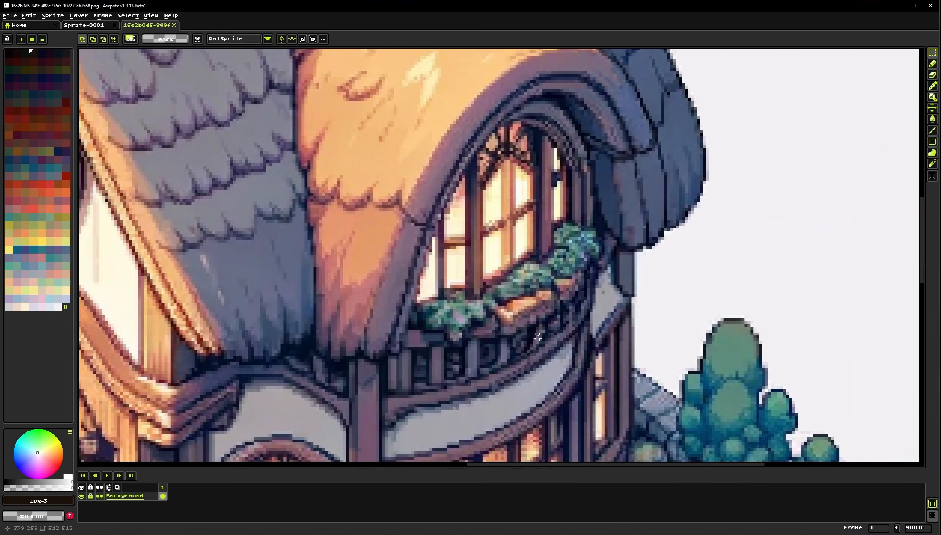
{"action": "left_click_drag", "start_coordinate": [537, 337], "coordinate": [453, 192]}
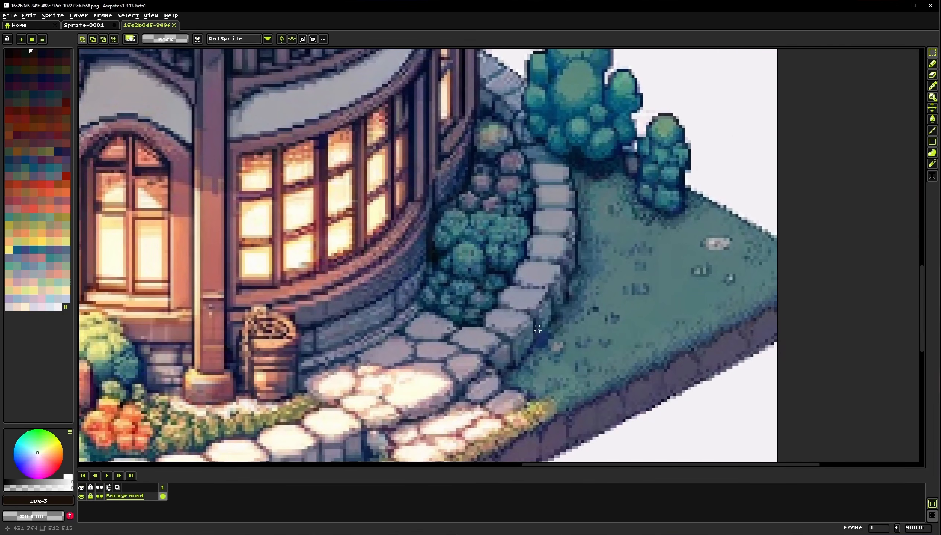
{"action": "left_click_drag", "start_coordinate": [537, 329], "coordinate": [618, 73]}
{"action": "left_click_drag", "start_coordinate": [89, 216], "coordinate": [650, 301]}
{"action": "scroll", "coordinate": [457, 256], "scroll_direction": "down", "scroll_amount": 1}
{"action": "left_click_drag", "start_coordinate": [205, 175], "coordinate": [287, 226]}
{"action": "scroll", "coordinate": [431, 166], "scroll_direction": "down", "scroll_amount": 3}
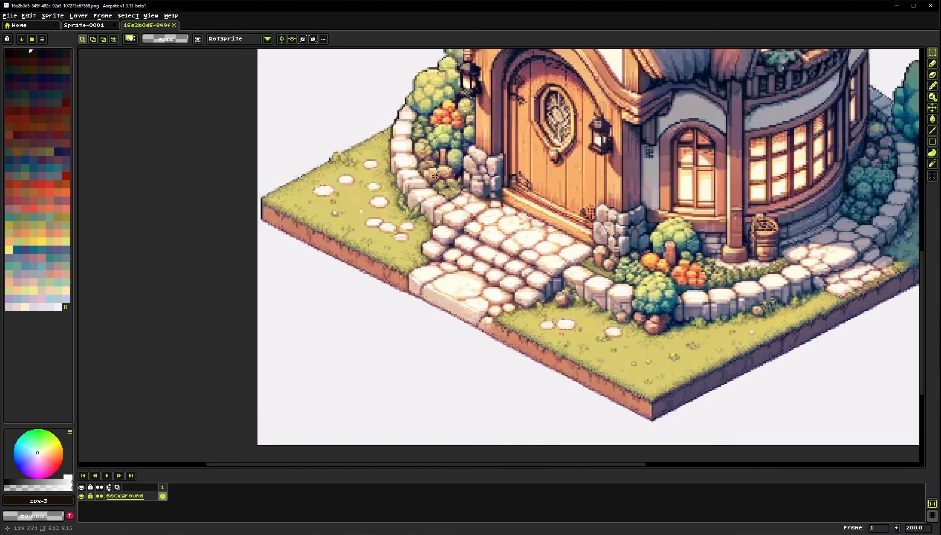
{"action": "left_click_drag", "start_coordinate": [517, 154], "coordinate": [422, 228]}
{"action": "scroll", "coordinate": [422, 226], "scroll_direction": "up", "scroll_amount": 1}
{"action": "left_click_drag", "start_coordinate": [338, 197], "coordinate": [354, 185]}
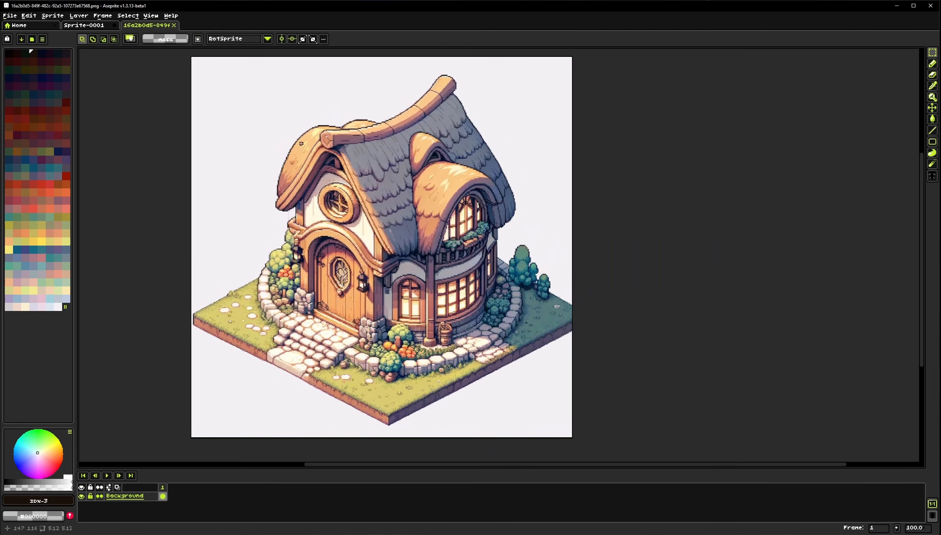
Select the whole canvas, open the Pixelate neural tool and set the output width to 128
{"action": "left_click_drag", "start_coordinate": [191, 57], "coordinate": [571, 437]}
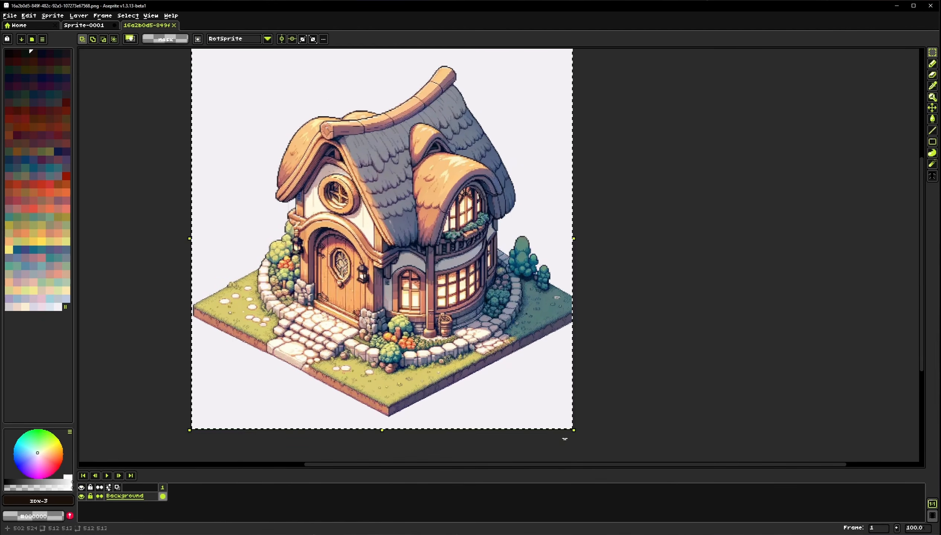
{"action": "left_click", "coordinate": [60, 12]}
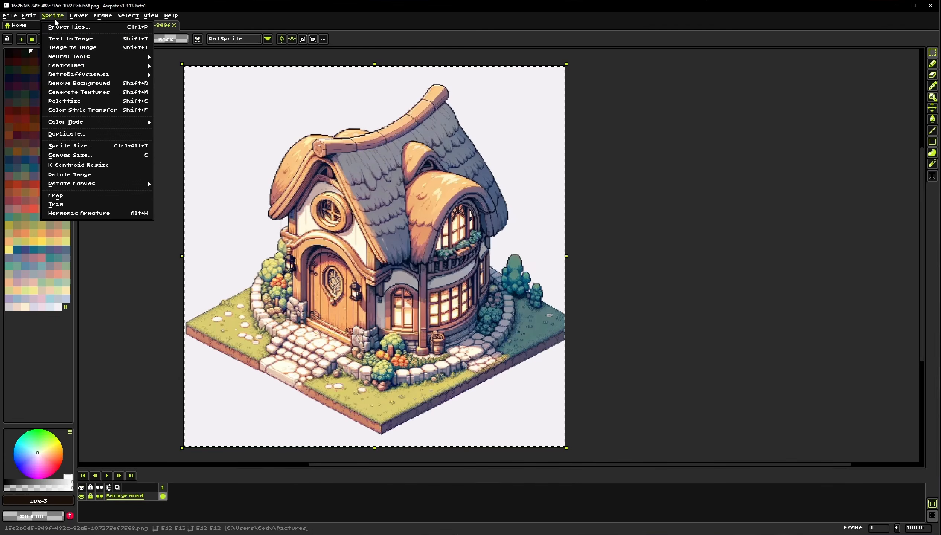
{"action": "mouse_move", "coordinate": [105, 57]}
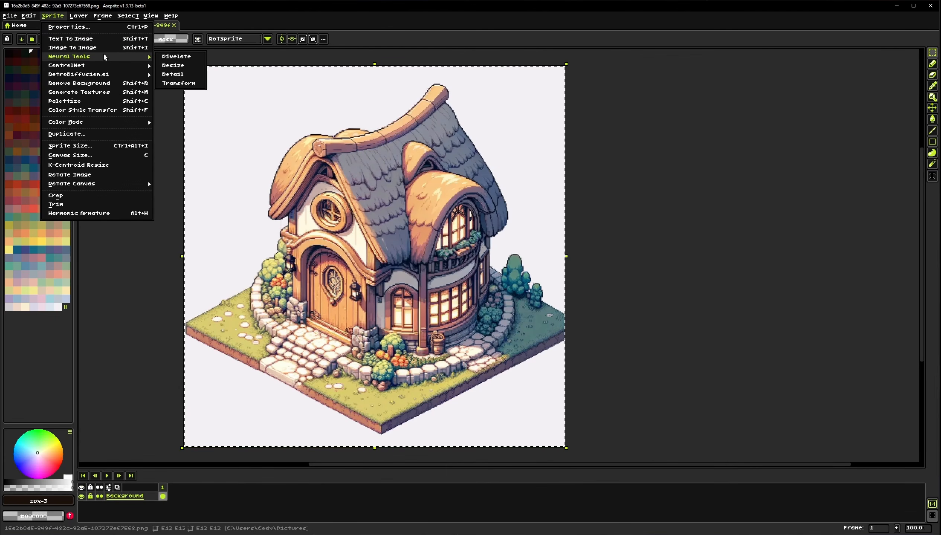
{"action": "left_click", "coordinate": [183, 60]}
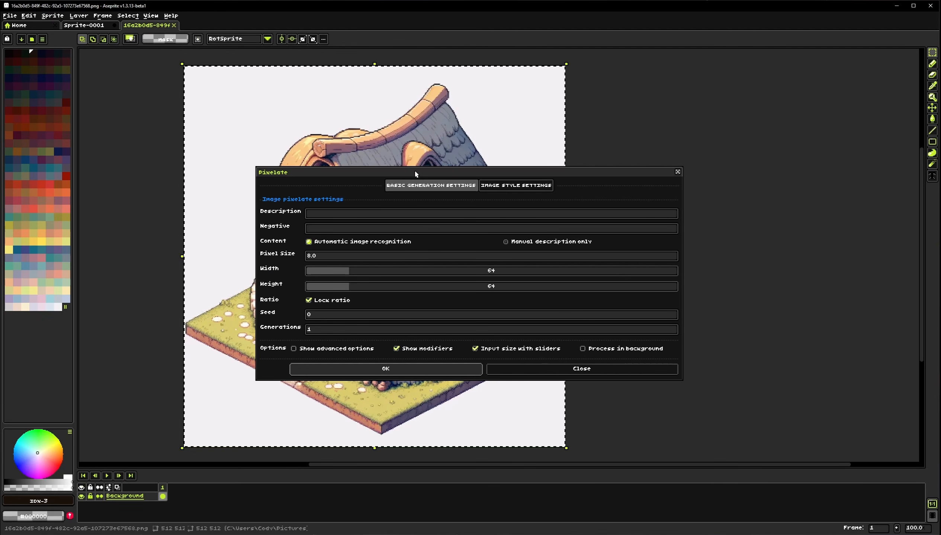
{"action": "left_click_drag", "start_coordinate": [414, 170], "coordinate": [398, 150]}
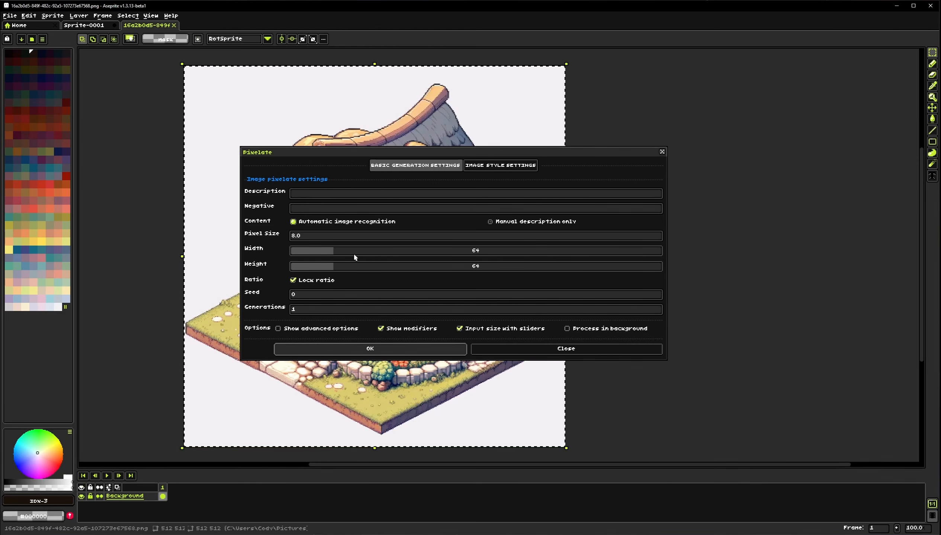
{"action": "left_click_drag", "start_coordinate": [356, 256], "coordinate": [381, 254]}
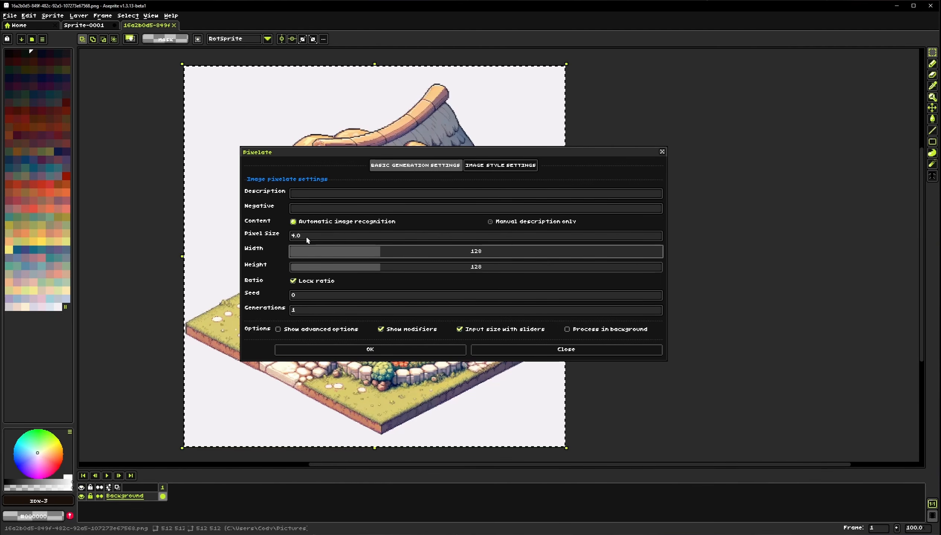
{"action": "left_click_drag", "start_coordinate": [220, 141], "coordinate": [129, 176]}
{"action": "left_click_drag", "start_coordinate": [155, 283], "coordinate": [174, 247]}
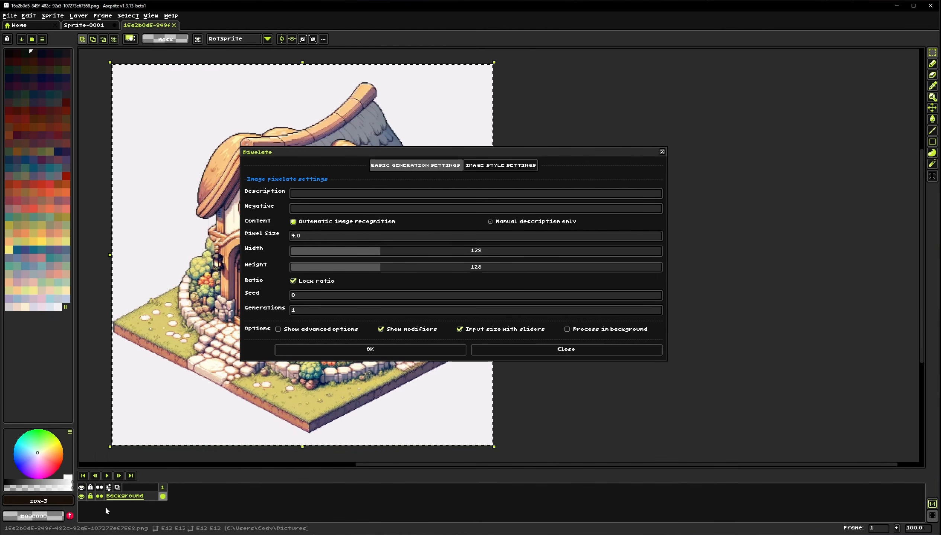
{"action": "left_click_drag", "start_coordinate": [151, 194], "coordinate": [170, 239]}
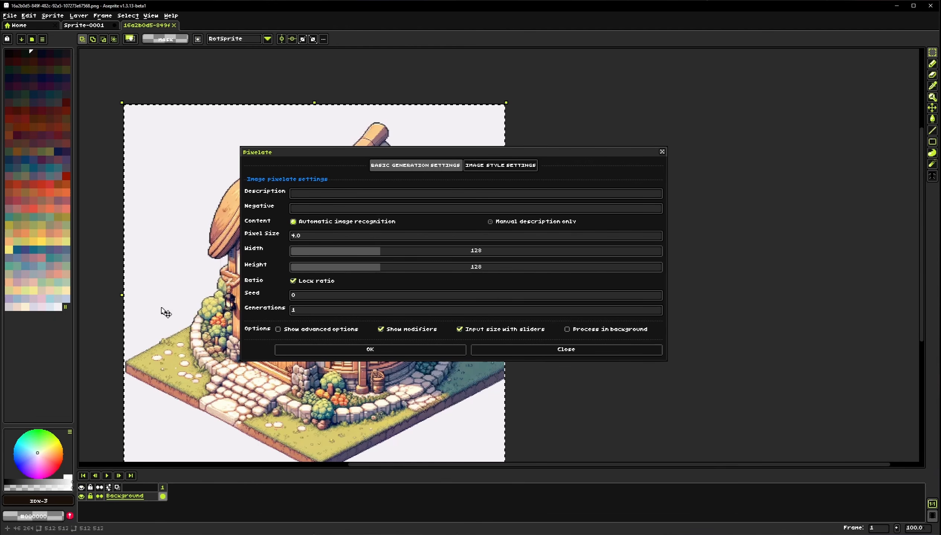
{"action": "left_click_drag", "start_coordinate": [165, 312], "coordinate": [240, 304]}
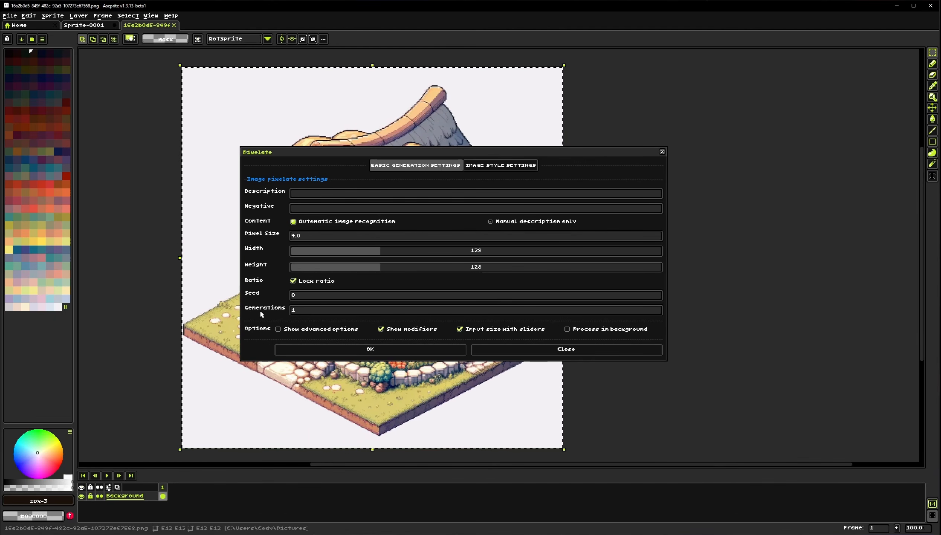
Try unlocking the ratio and changing the height, then restore 128 and relock the ratio
{"action": "left_click", "coordinate": [303, 284]}
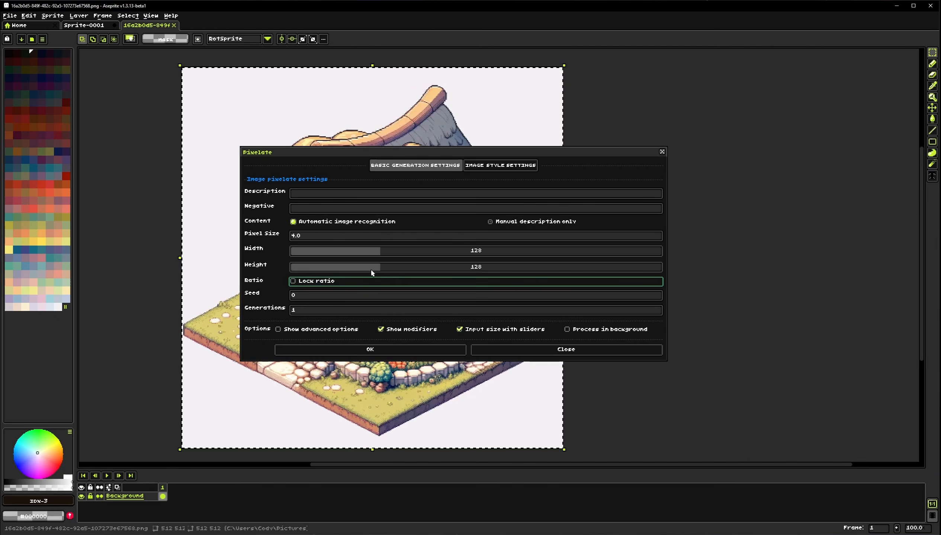
{"action": "left_click_drag", "start_coordinate": [374, 269], "coordinate": [425, 269]}
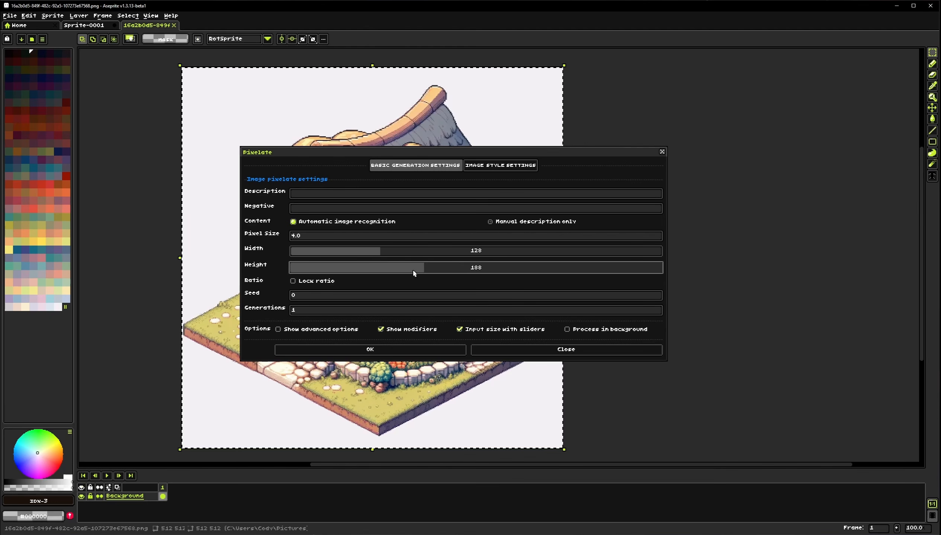
{"action": "left_click_drag", "start_coordinate": [413, 273], "coordinate": [384, 272]}
{"action": "left_click", "coordinate": [365, 278]}
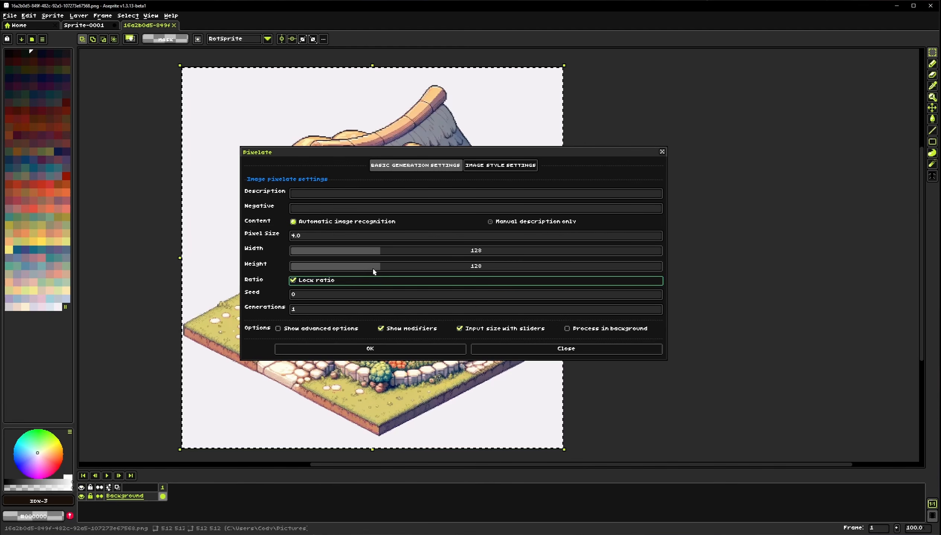
{"action": "left_click", "coordinate": [380, 269]}
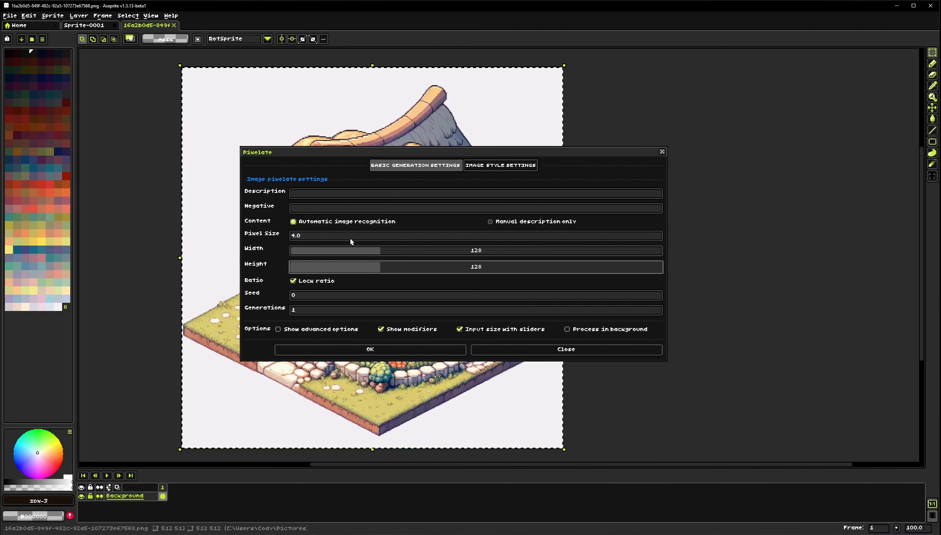
Switch the content mode to Manual description only and back to Automatic image recognition
{"action": "left_click", "coordinate": [291, 196]}
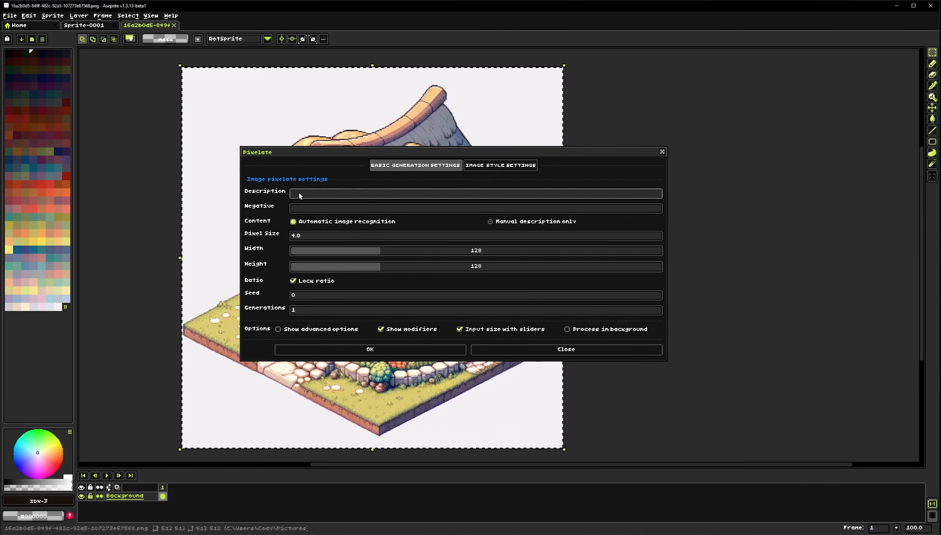
{"action": "left_click", "coordinate": [504, 223]}
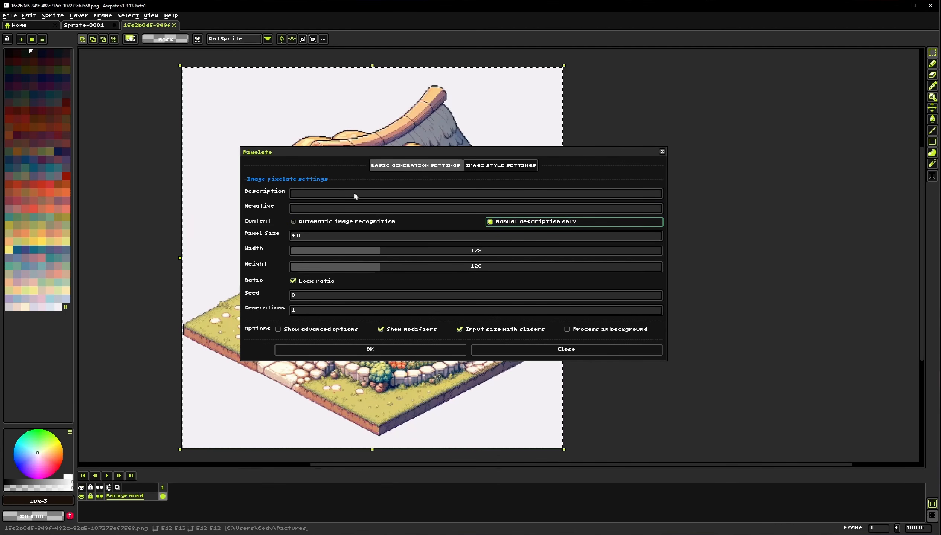
{"action": "left_click", "coordinate": [368, 224]}
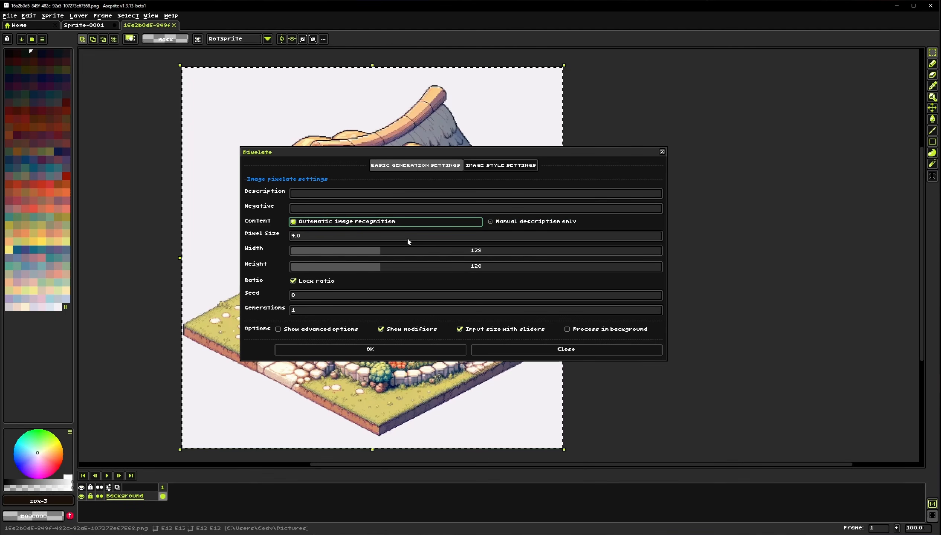
Review the image style settings, keep Use generated colors selected, and run the Pixelate generation
{"action": "left_click", "coordinate": [520, 167]}
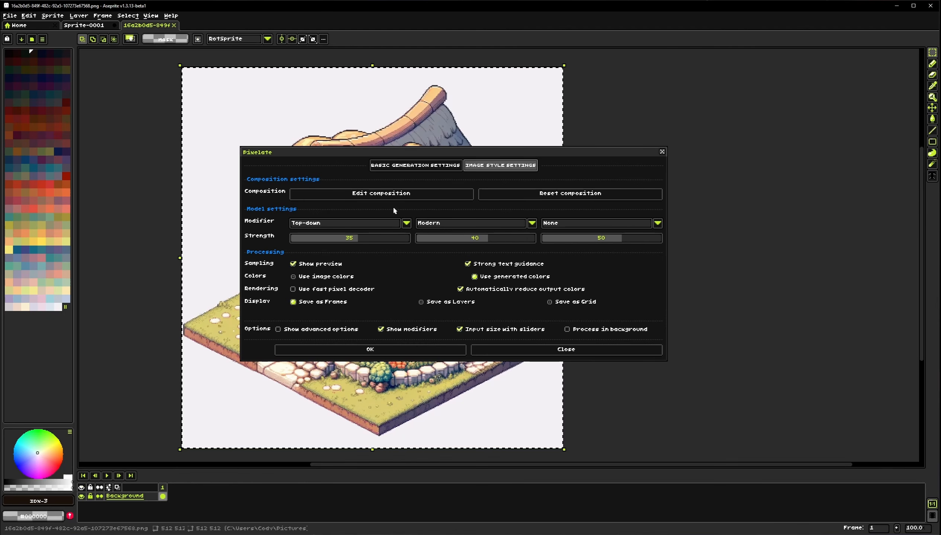
{"action": "key", "text": "Left"}
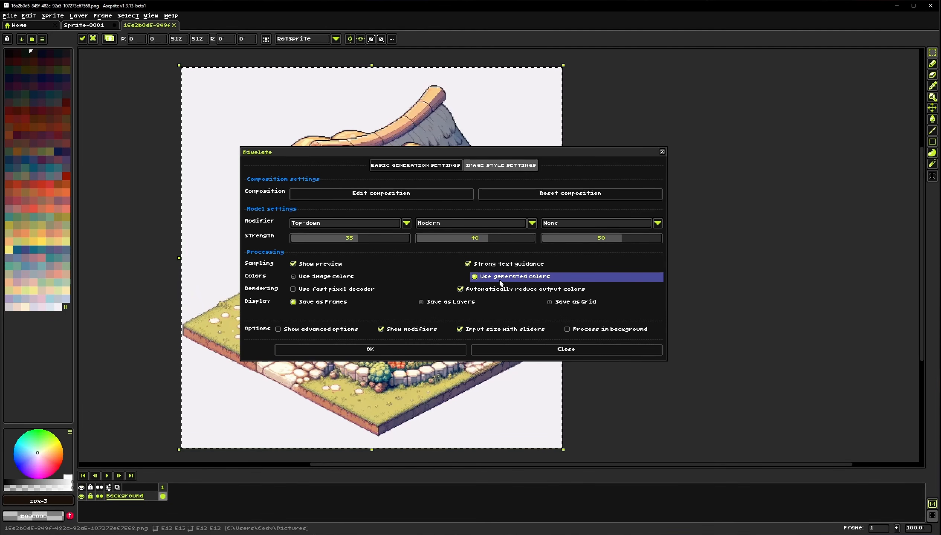
{"action": "left_click", "coordinate": [367, 278]}
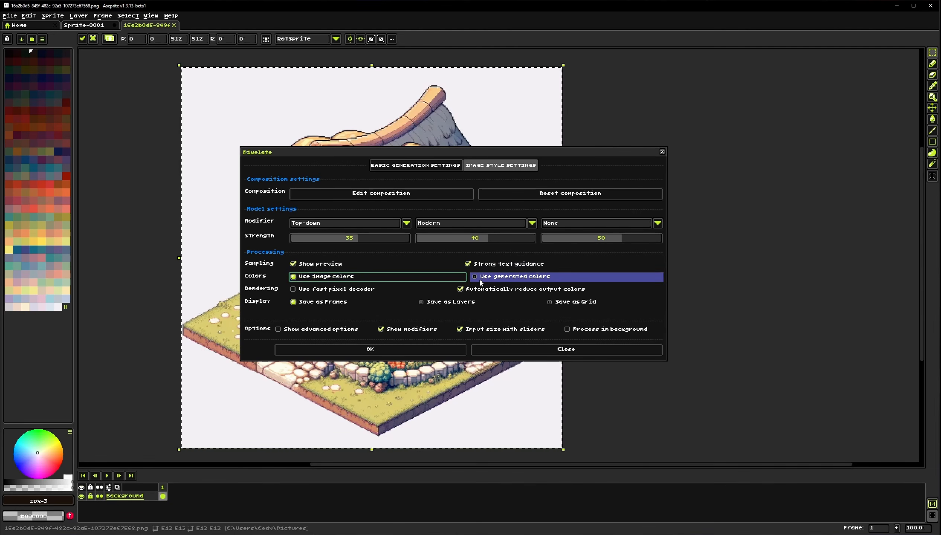
{"action": "left_click", "coordinate": [495, 277]}
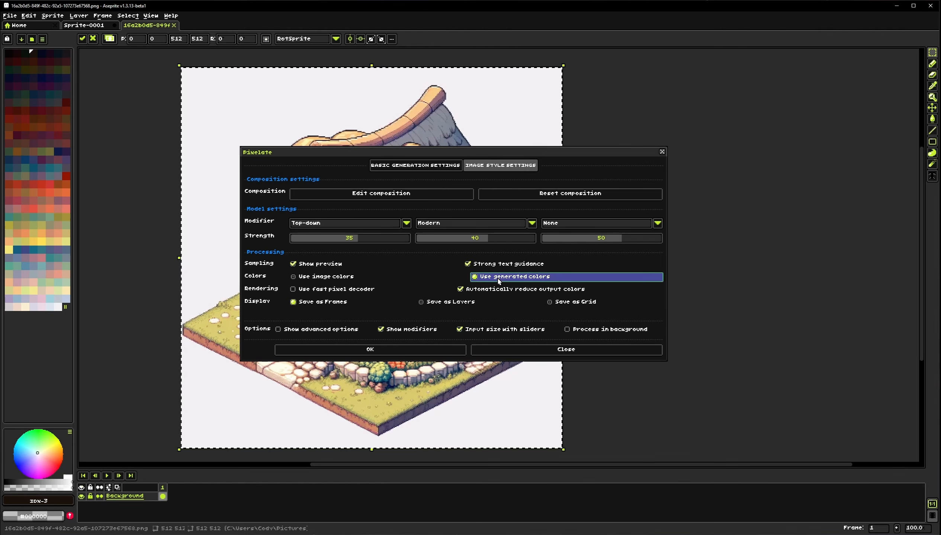
{"action": "left_click", "coordinate": [364, 351]}
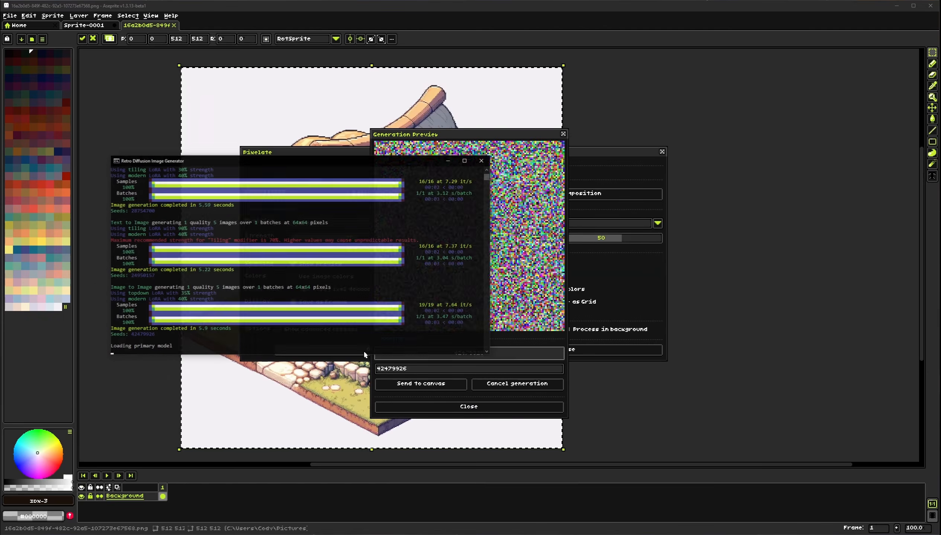
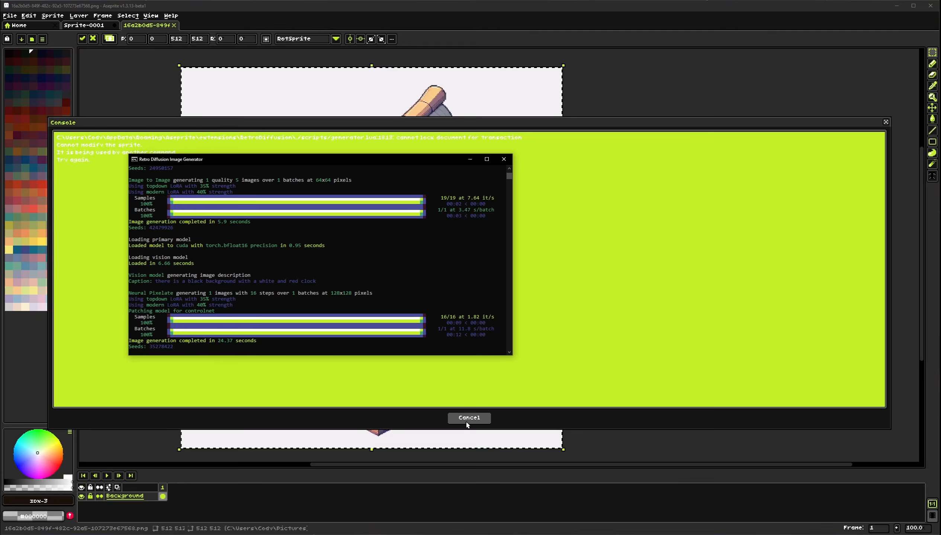
Close the generator console, the generation preview window and the Pixelate dialog
{"action": "left_click", "coordinate": [466, 419]}
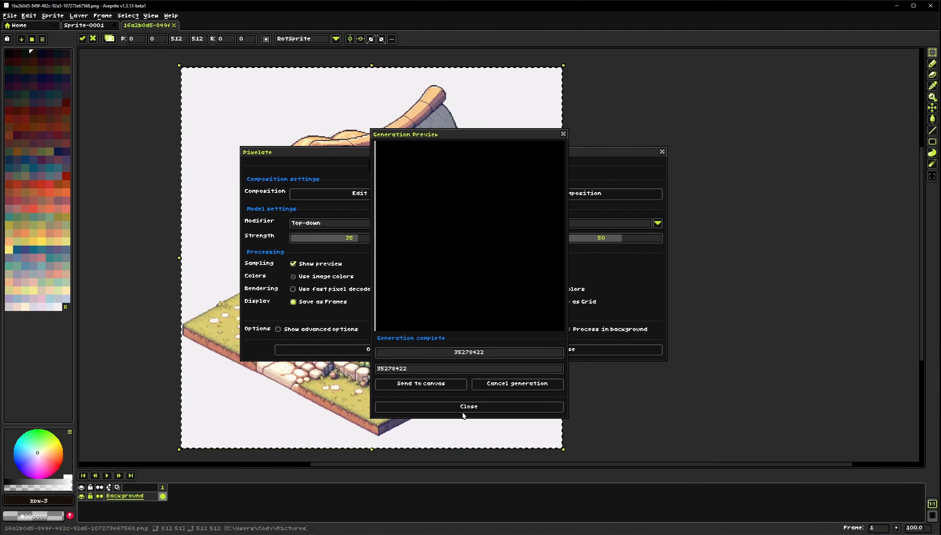
{"action": "left_click", "coordinate": [508, 408]}
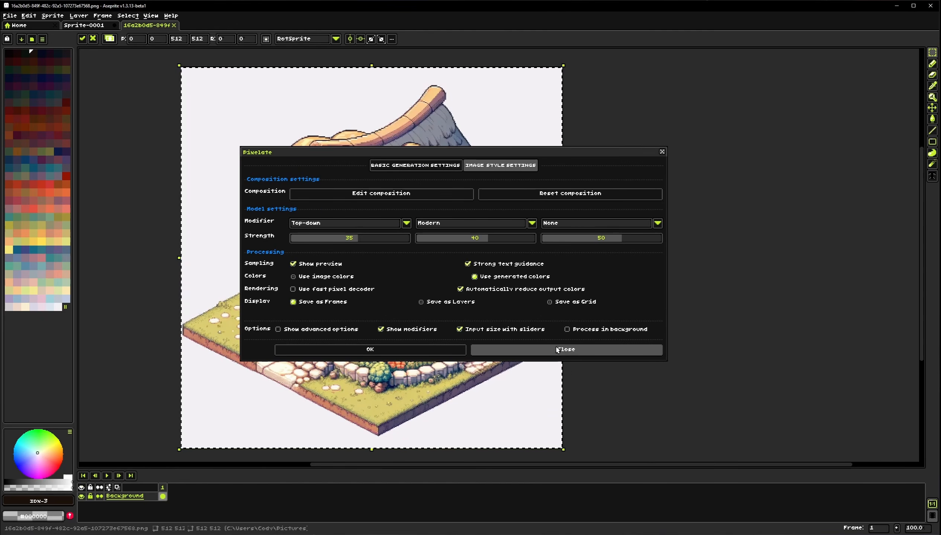
{"action": "left_click", "coordinate": [615, 354]}
{"action": "left_click", "coordinate": [615, 354]}
Convert the Background layer into a regular layer
{"action": "scroll", "coordinate": [426, 314], "scroll_direction": "down", "scroll_amount": 1}
{"action": "right_click", "coordinate": [140, 499]}
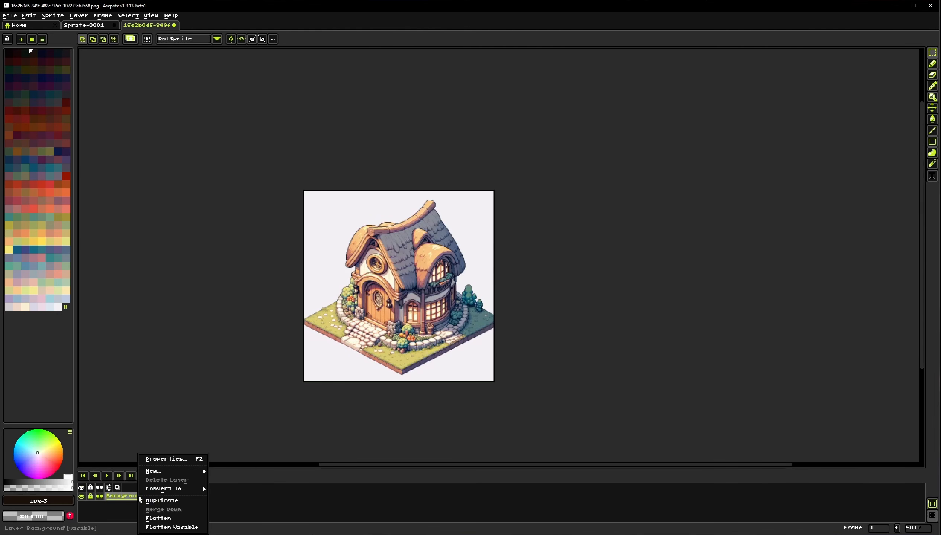
{"action": "mouse_move", "coordinate": [178, 485]}
{"action": "left_click", "coordinate": [226, 498]}
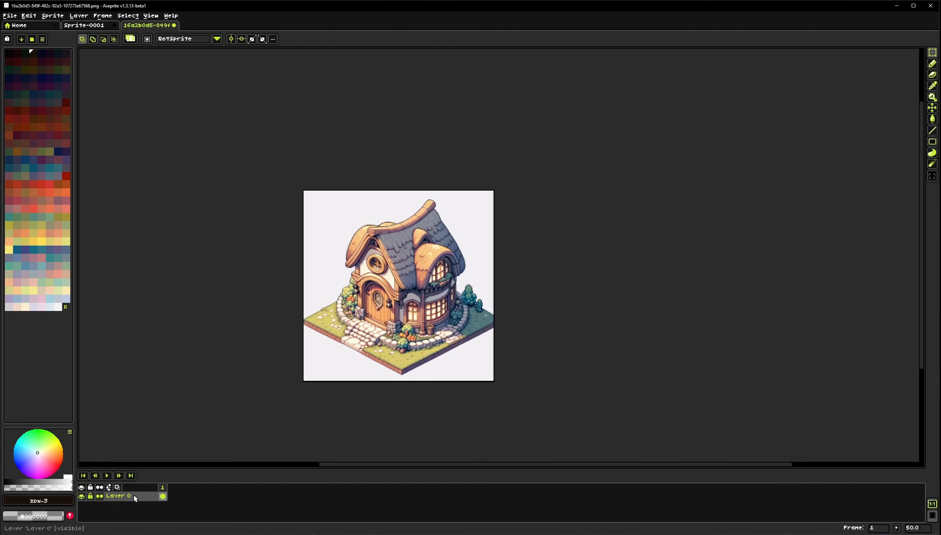
Select the entire 512×512 canvas with a rectangular marquee
{"action": "scroll", "coordinate": [462, 330], "scroll_direction": "up", "scroll_amount": 1}
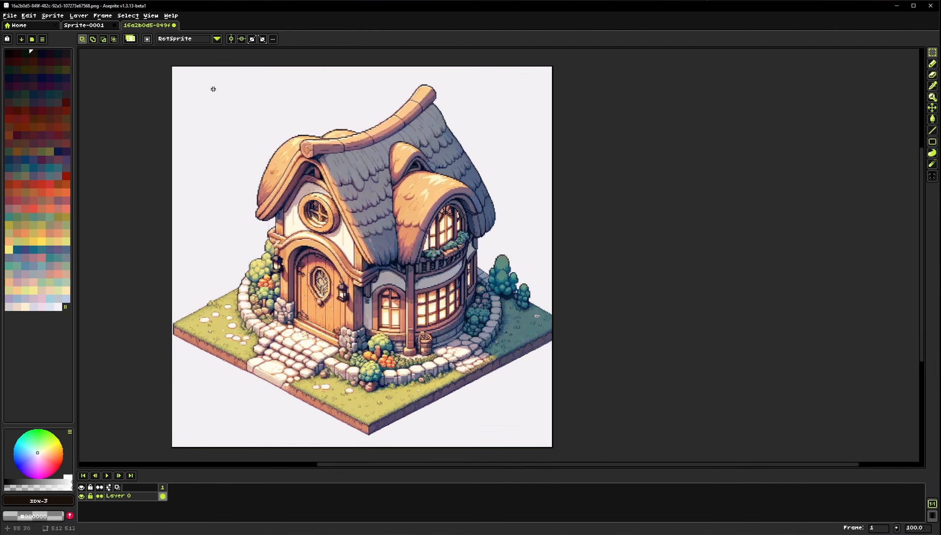
{"action": "left_click_drag", "start_coordinate": [172, 67], "coordinate": [561, 435]}
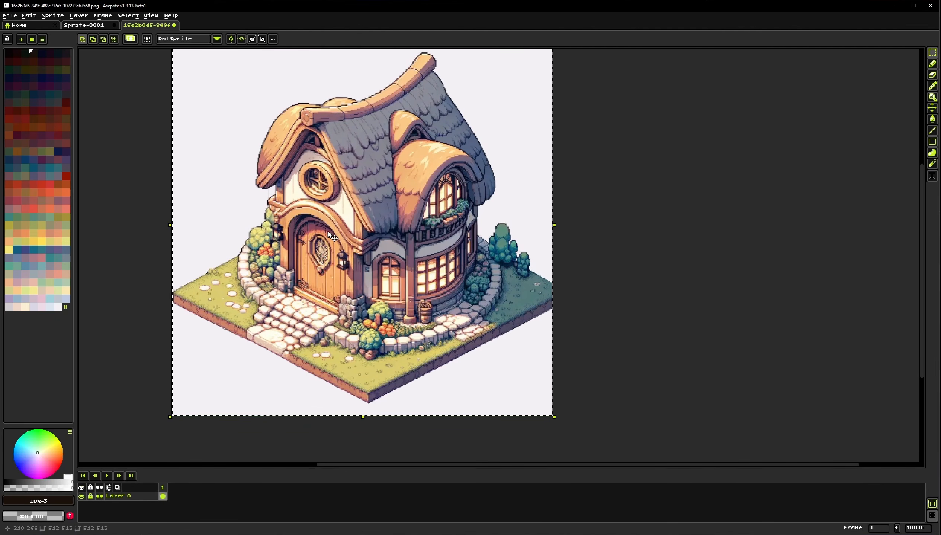
Shut down the Retro Diffusion image generator from its tools menu
{"action": "left_click", "coordinate": [52, 16]}
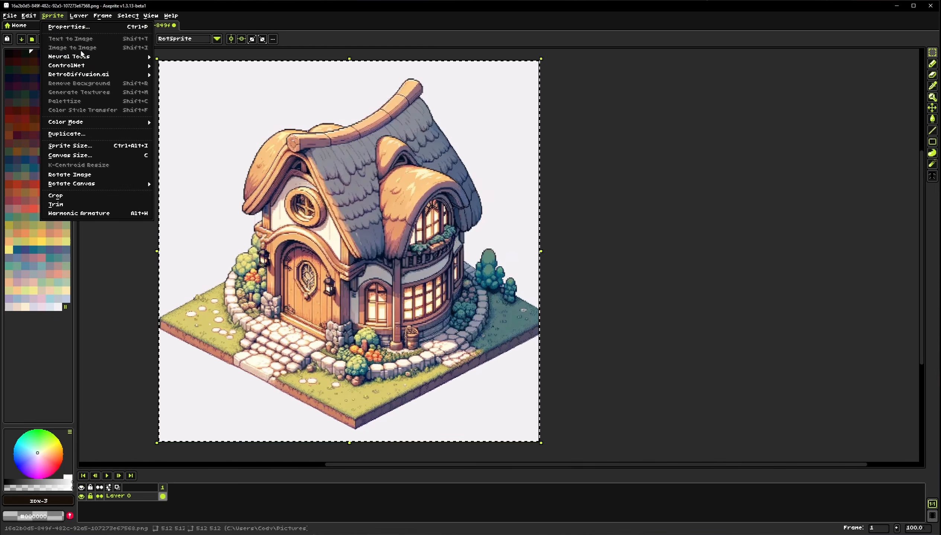
{"action": "mouse_move", "coordinate": [103, 57]}
{"action": "left_click", "coordinate": [171, 15]}
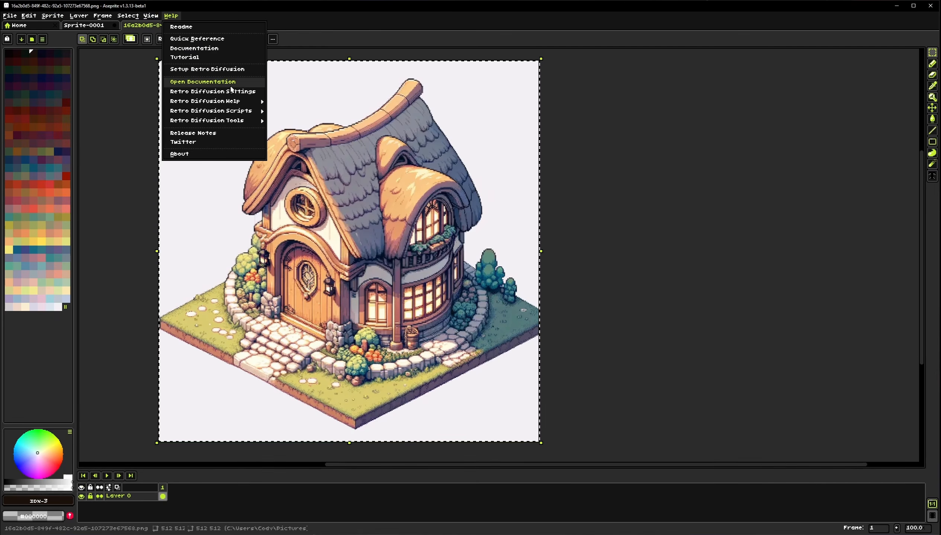
{"action": "mouse_move", "coordinate": [243, 114]}
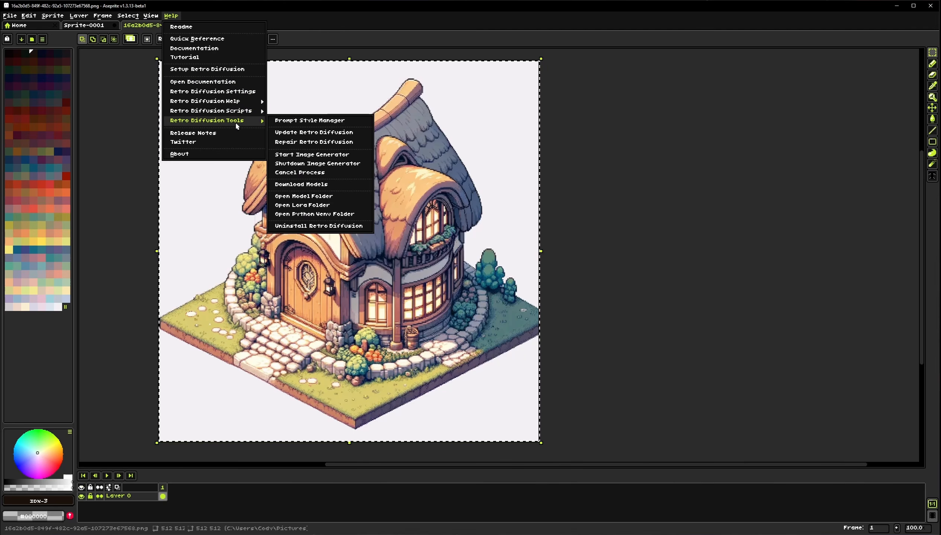
{"action": "left_click", "coordinate": [309, 166]}
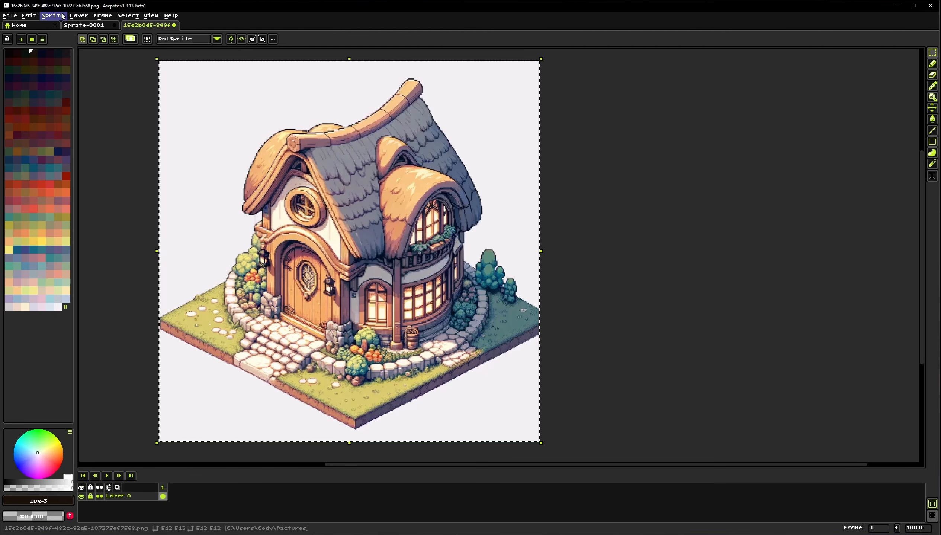
Run the Pixelate neural tool at 128 width with the default settings and move the preview window aside
{"action": "left_click", "coordinate": [53, 16]}
{"action": "mouse_move", "coordinate": [123, 56]}
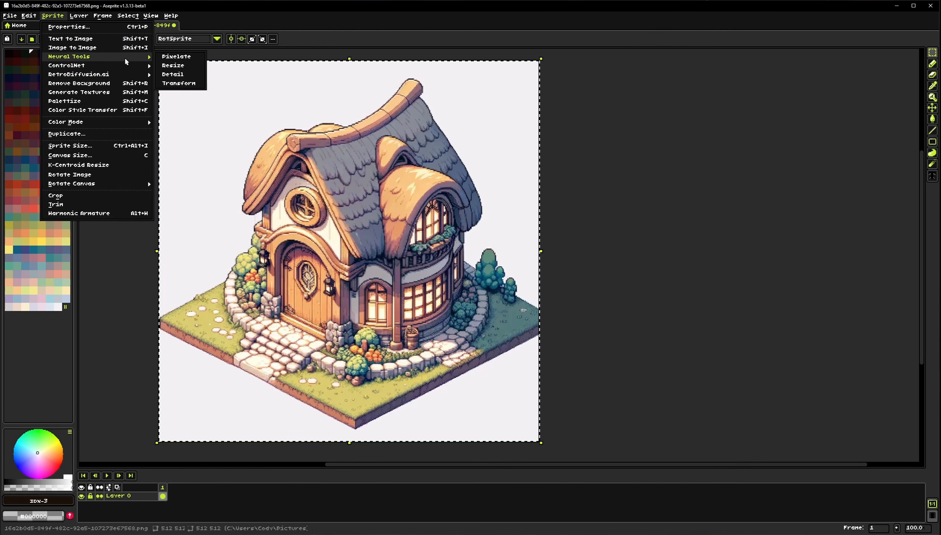
{"action": "left_click", "coordinate": [171, 57]}
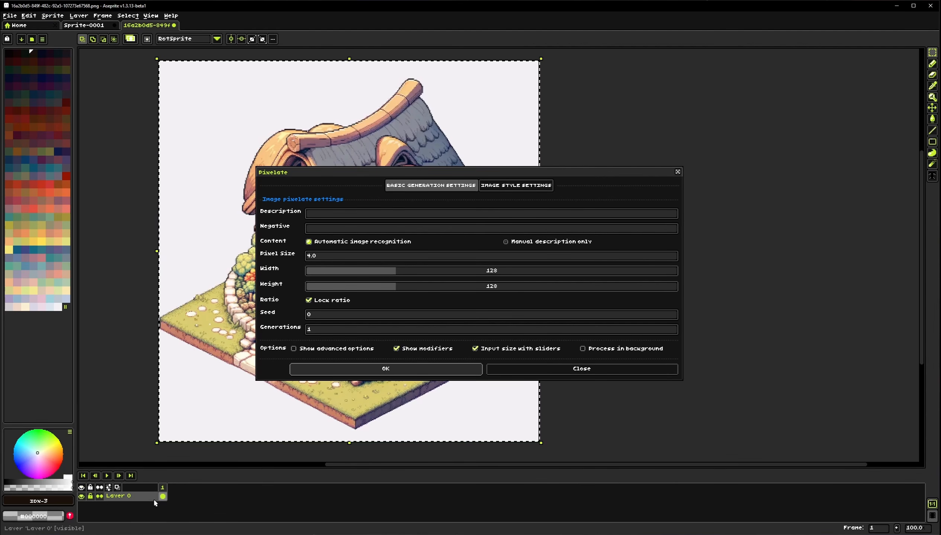
{"action": "left_click", "coordinate": [415, 369]}
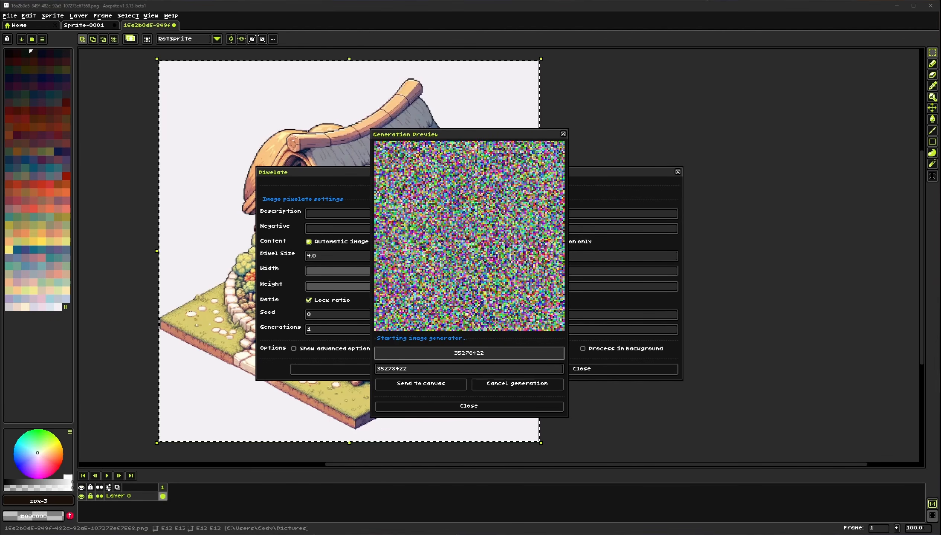
{"action": "left_click_drag", "start_coordinate": [462, 137], "coordinate": [665, 133]}
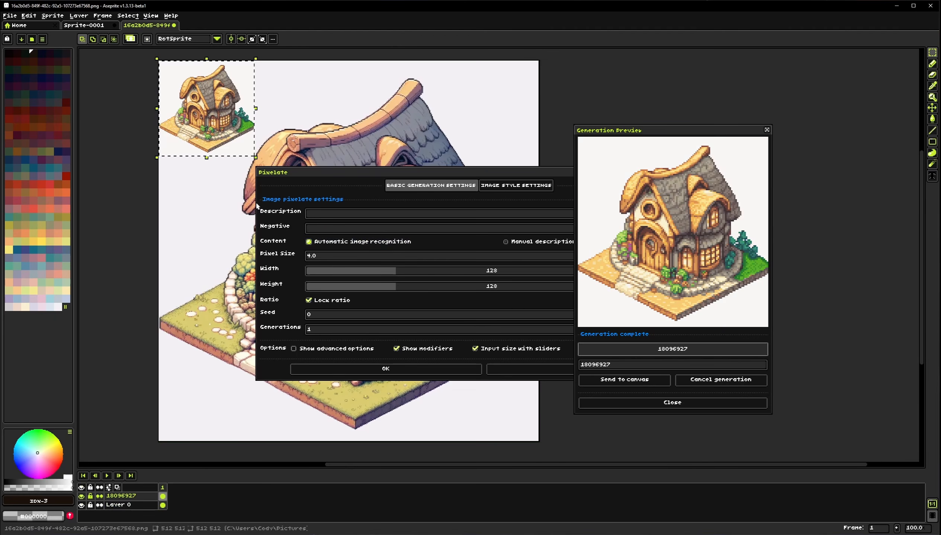
In the image style settings, set the first modifier to Industrial with strength 60
{"action": "scroll", "coordinate": [182, 221], "scroll_direction": "up", "scroll_amount": 3}
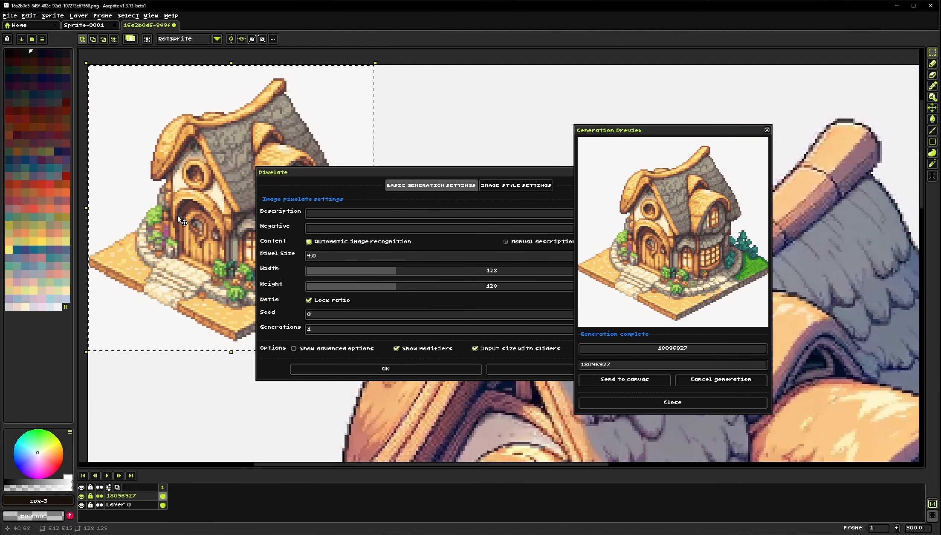
{"action": "left_click", "coordinate": [516, 186]}
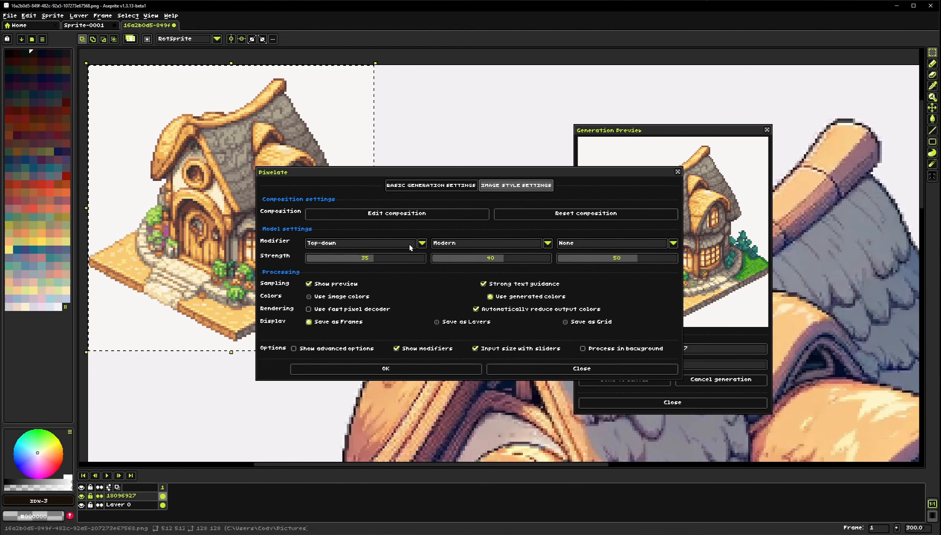
{"action": "left_click", "coordinate": [422, 243]}
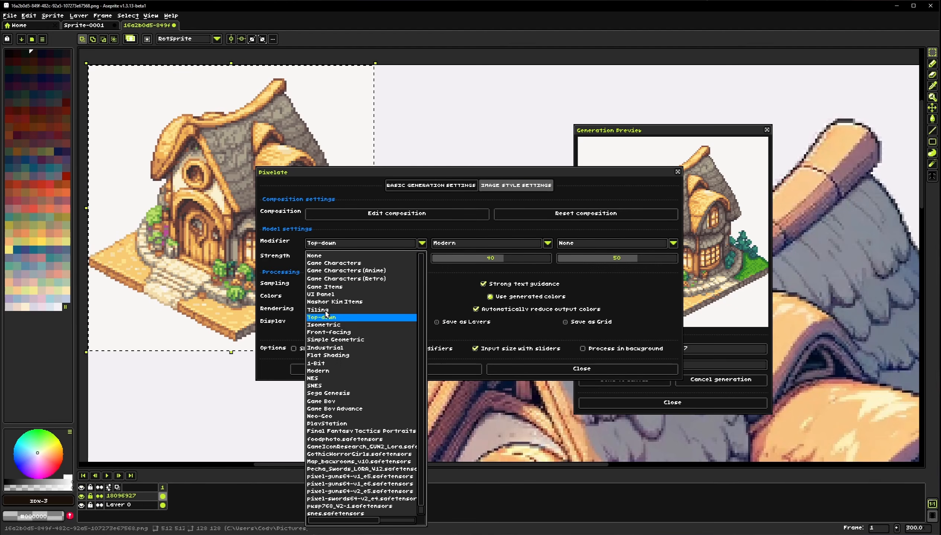
{"action": "left_click", "coordinate": [324, 347]}
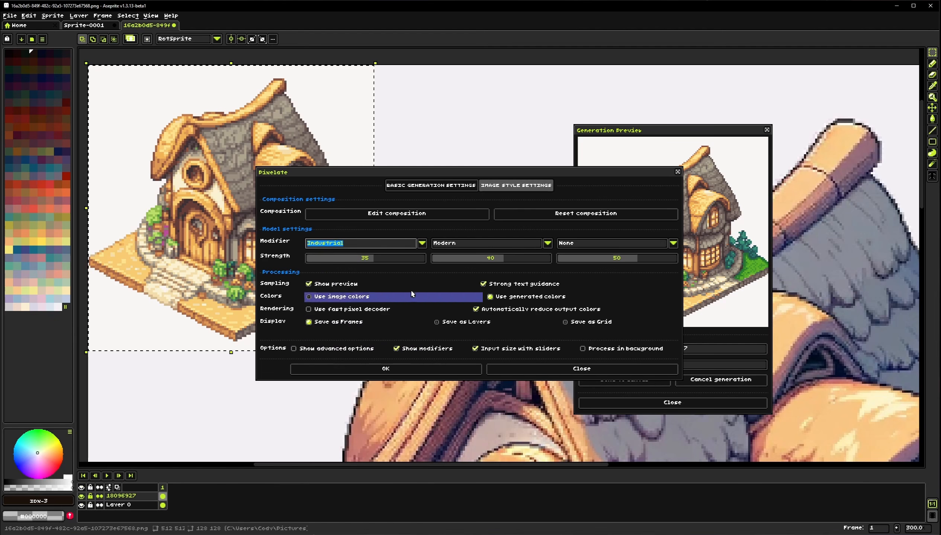
{"action": "left_click", "coordinate": [386, 258]}
{"action": "left_click_drag", "start_coordinate": [386, 262], "coordinate": [391, 262]}
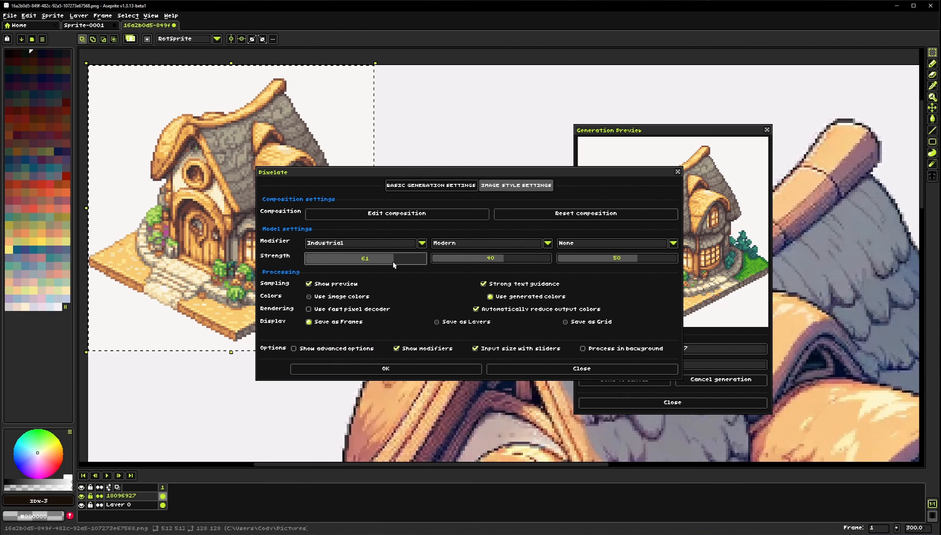
Select the original layer and save the file
{"action": "left_click", "coordinate": [131, 505]}
{"action": "left_click_drag", "start_coordinate": [172, 360], "coordinate": [160, 303]}
{"action": "scroll", "coordinate": [166, 277], "scroll_direction": "down", "scroll_amount": 1}
{"action": "left_click_drag", "start_coordinate": [186, 364], "coordinate": [166, 268]}
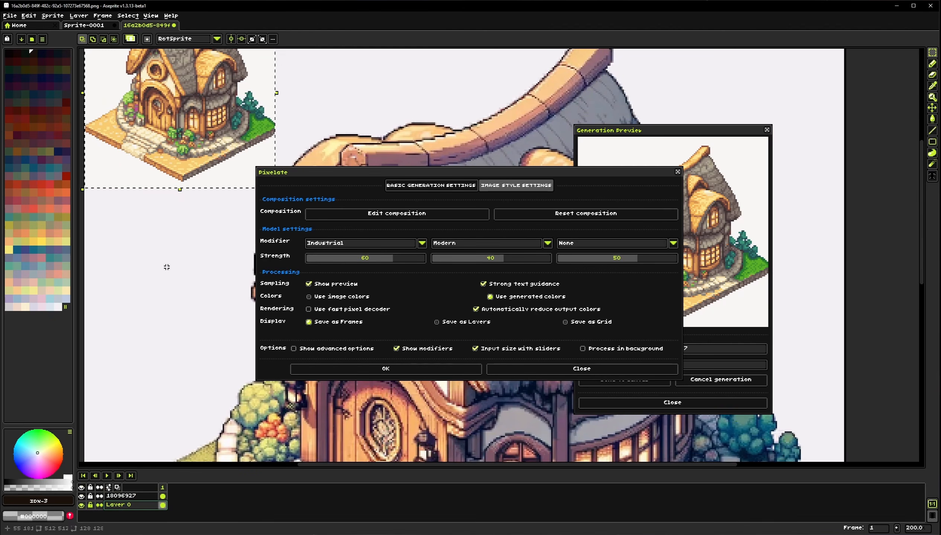
{"action": "key", "text": "ctrl+s"}
Clear and delete the previously generated pixelated layer
{"action": "key", "text": "ctrl+a"}
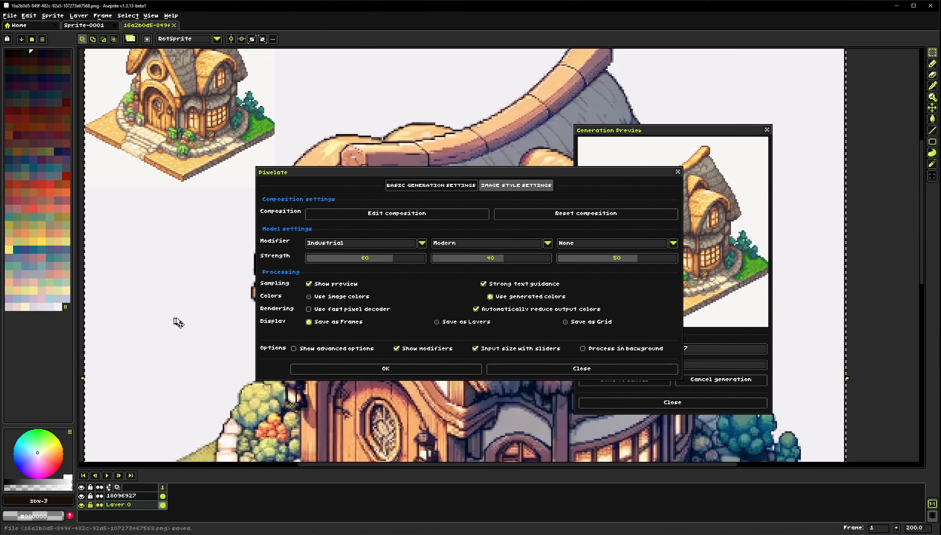
{"action": "left_click", "coordinate": [156, 496]}
{"action": "key", "text": "Delete"}
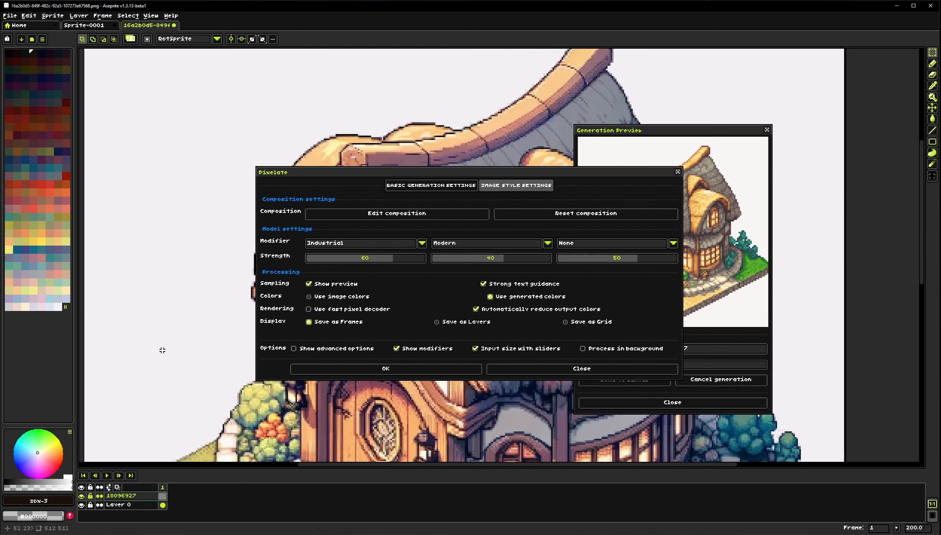
{"action": "left_click_drag", "start_coordinate": [164, 346], "coordinate": [180, 354]}
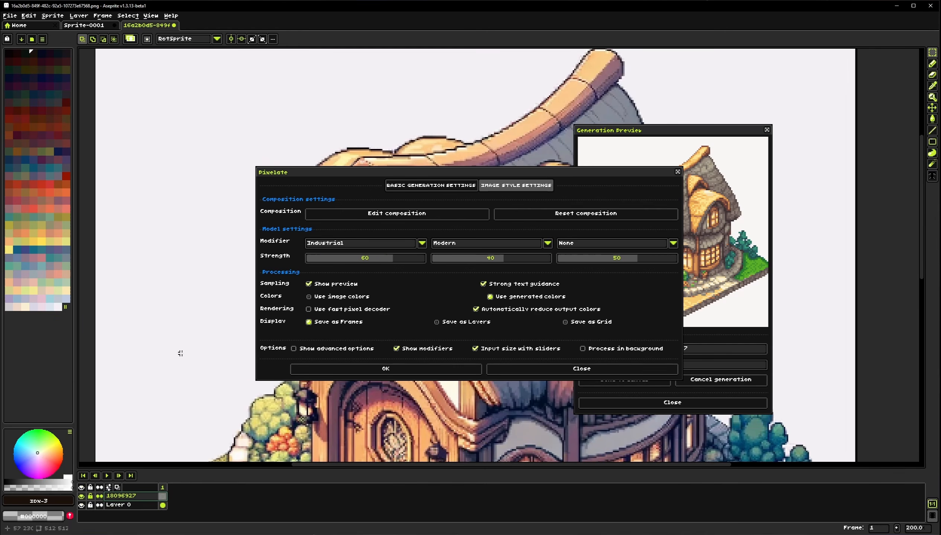
{"action": "left_click", "coordinate": [150, 499]}
{"action": "key", "text": "Delete"}
Return to the basic generation settings and run Pixelate again with the Industrial modifier
{"action": "scroll", "coordinate": [166, 315], "scroll_direction": "down", "scroll_amount": 1}
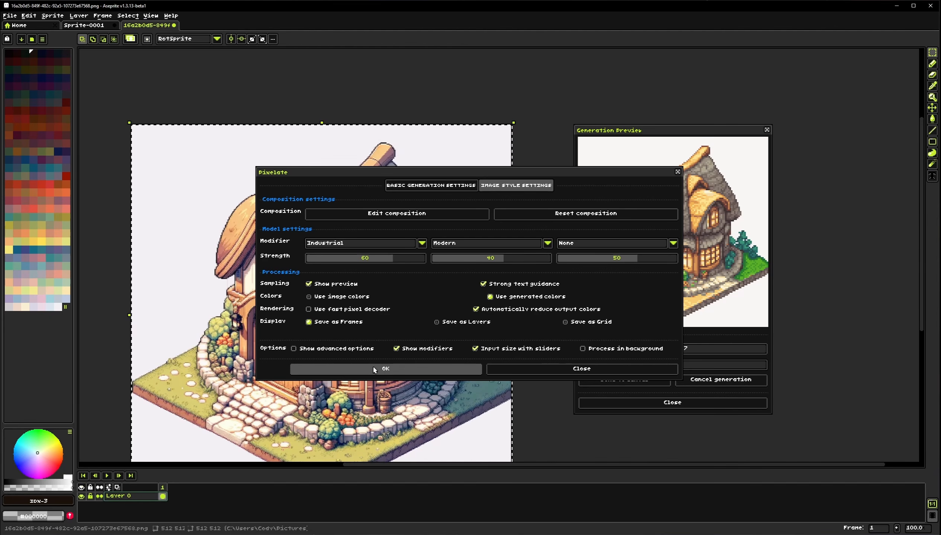
{"action": "left_click", "coordinate": [433, 186]}
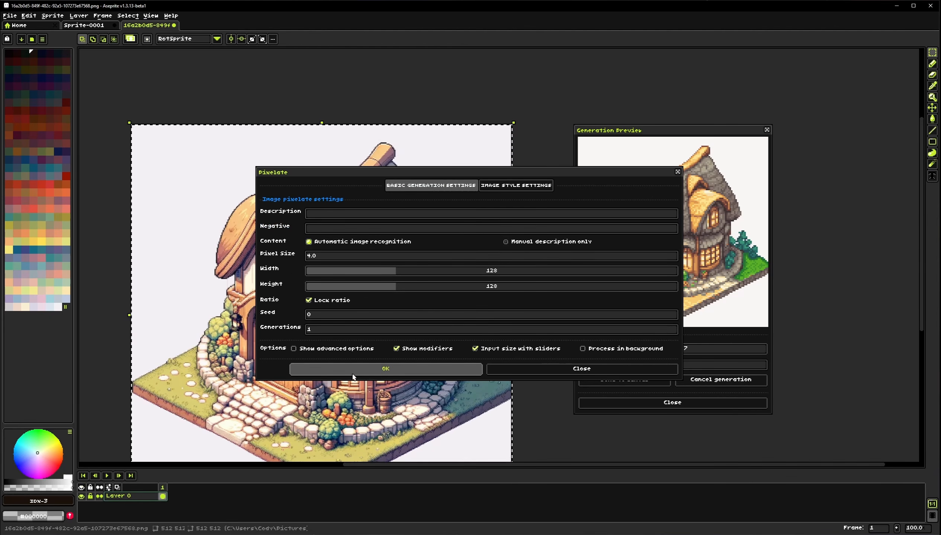
{"action": "left_click", "coordinate": [385, 369]}
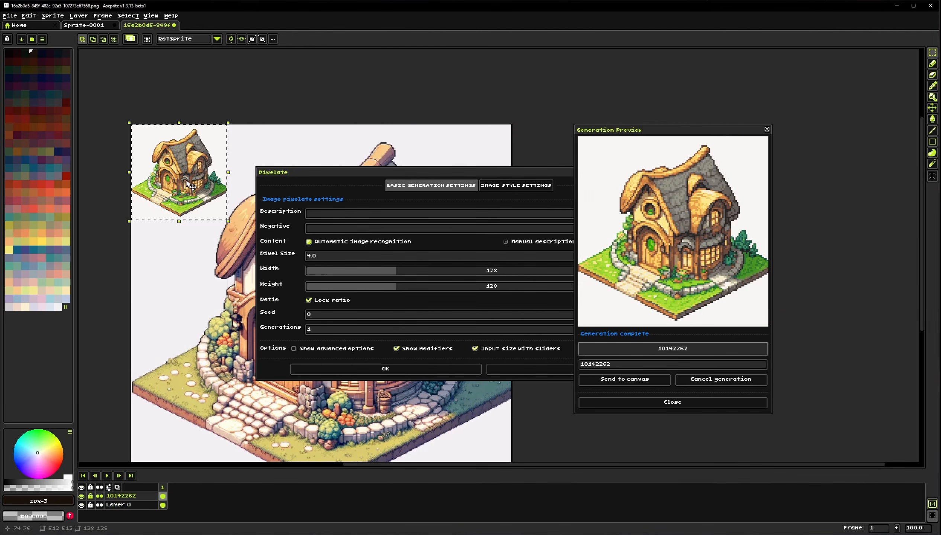
Select the original layer and generate another Pixelate result with the same settings
{"action": "scroll", "coordinate": [159, 211], "scroll_direction": "up", "scroll_amount": 1}
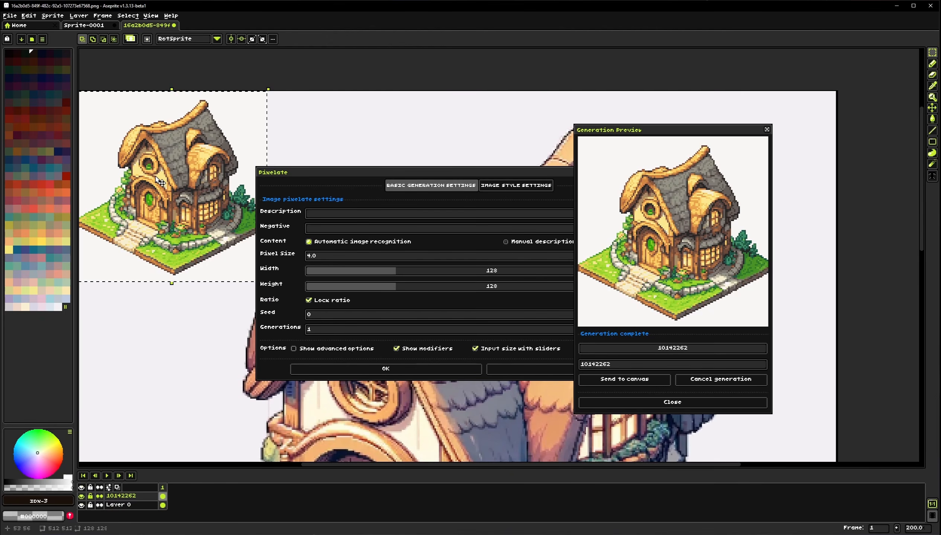
{"action": "left_click_drag", "start_coordinate": [156, 207], "coordinate": [164, 220]}
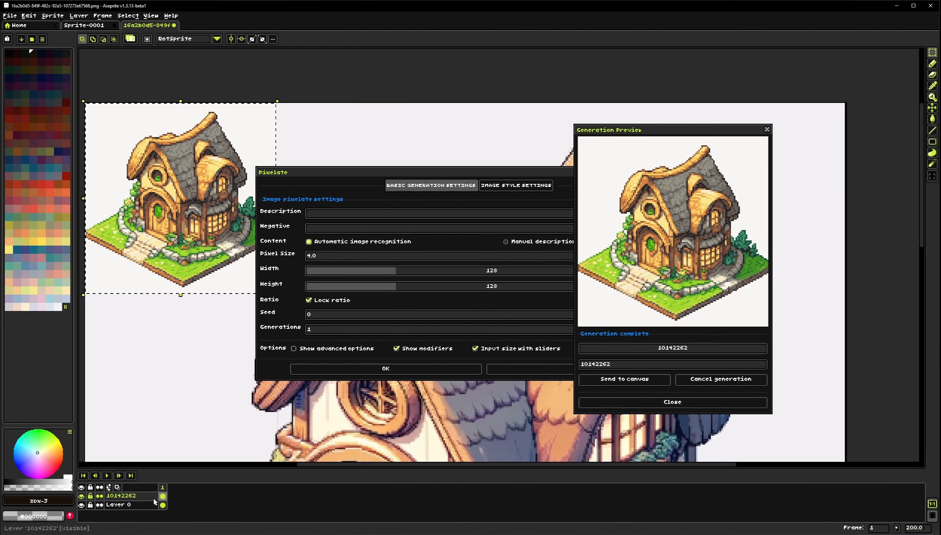
{"action": "left_click", "coordinate": [142, 509]}
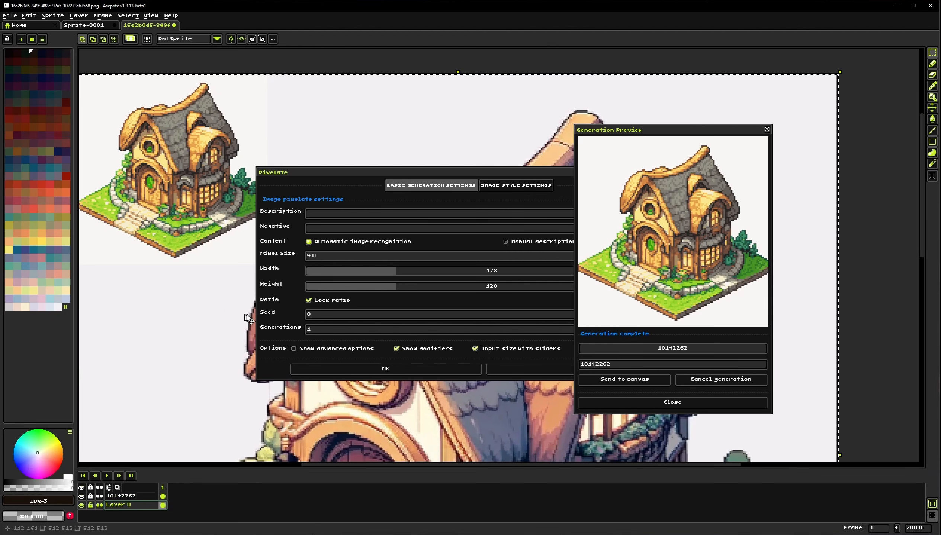
{"action": "left_click", "coordinate": [351, 371]}
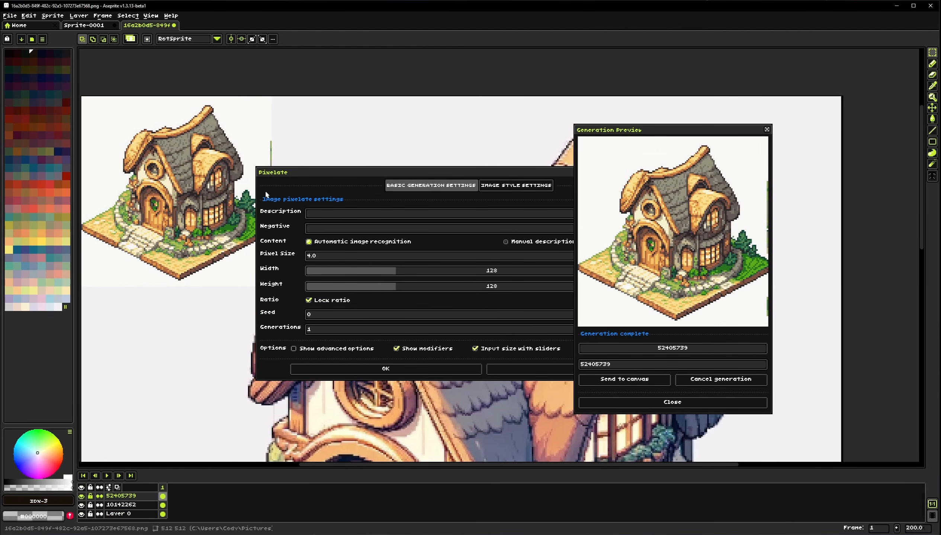
Hide the newest generated layer to compare the results, moving the Pixelate dialog aside
{"action": "left_click_drag", "start_coordinate": [299, 175], "coordinate": [409, 176]}
{"action": "left_click", "coordinate": [82, 497]}
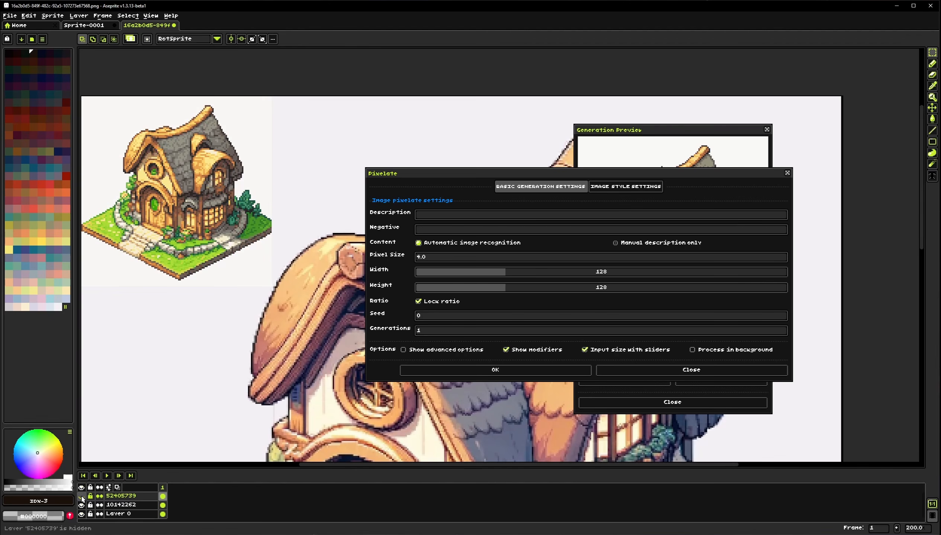
{"action": "left_click", "coordinate": [82, 497]}
{"action": "left_click", "coordinate": [82, 497]}
{"action": "left_click_drag", "start_coordinate": [531, 175], "coordinate": [362, 171]}
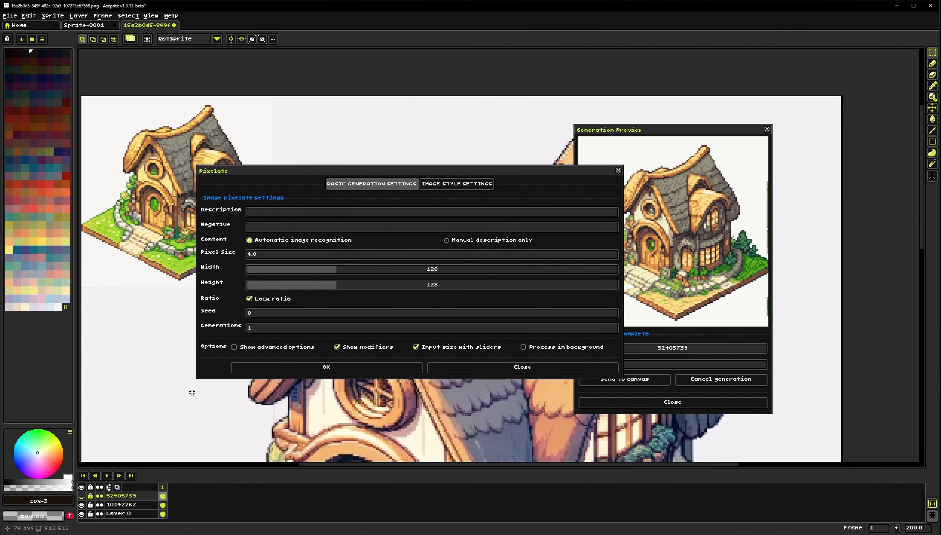
Select the original layer, set the output width to 256, and run Pixelate
{"action": "left_click", "coordinate": [123, 515]}
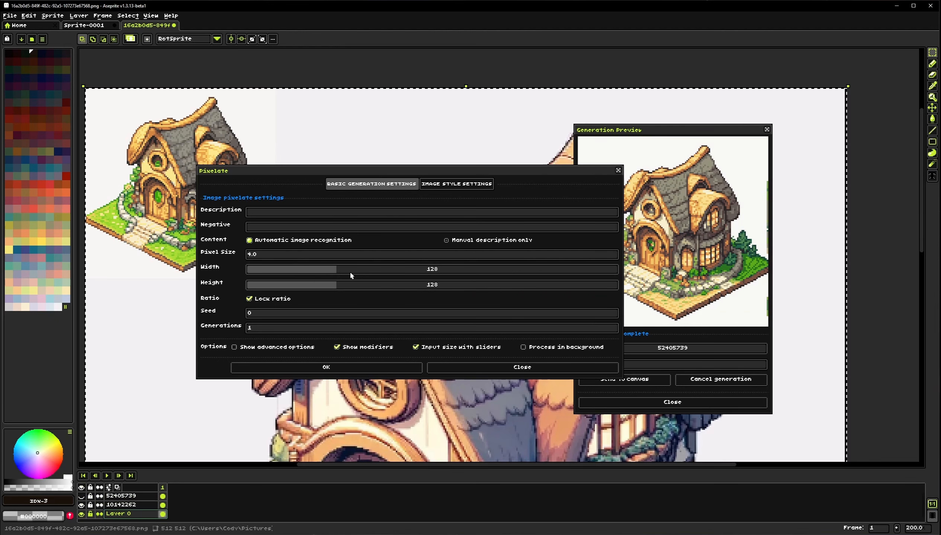
{"action": "left_click_drag", "start_coordinate": [372, 269], "coordinate": [431, 272]}
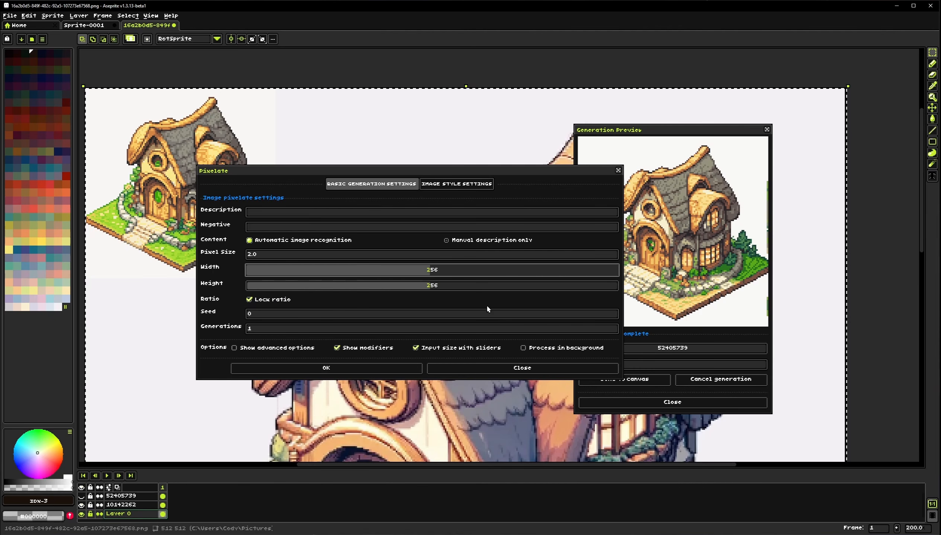
{"action": "left_click", "coordinate": [354, 370]}
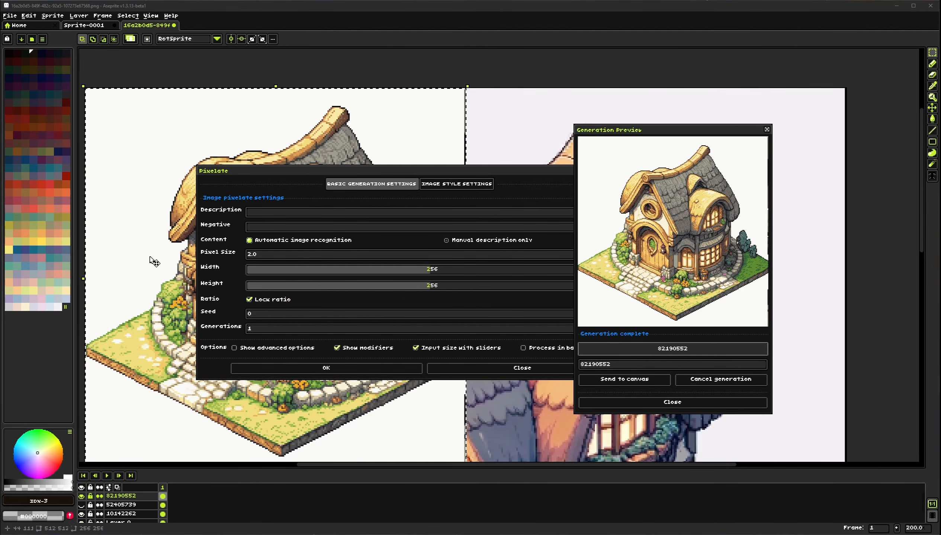
Close the Pixelate dialog and examine the 256-pixel result on the canvas and in the generator console
{"action": "left_click", "coordinate": [463, 373]}
{"action": "left_click_drag", "start_coordinate": [344, 323], "coordinate": [365, 299]}
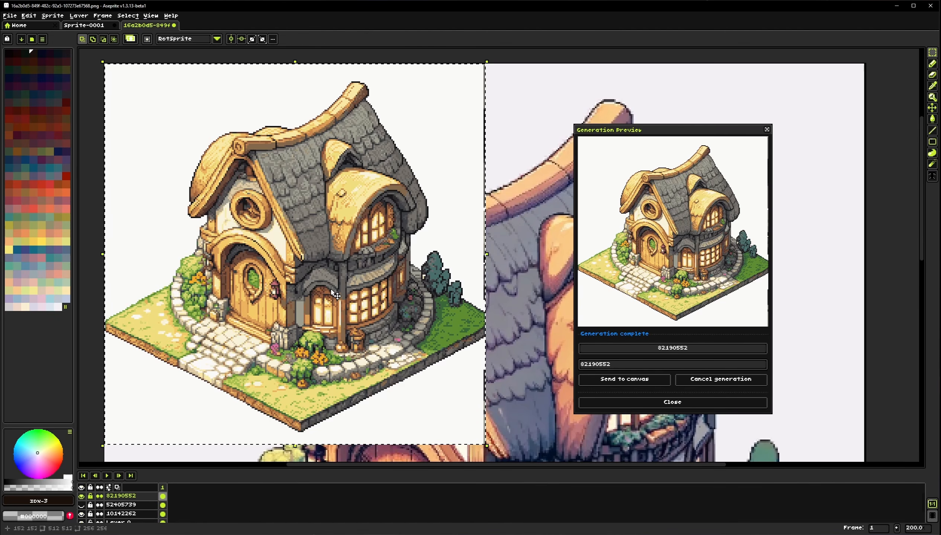
{"action": "key", "text": "alt+Tab"}
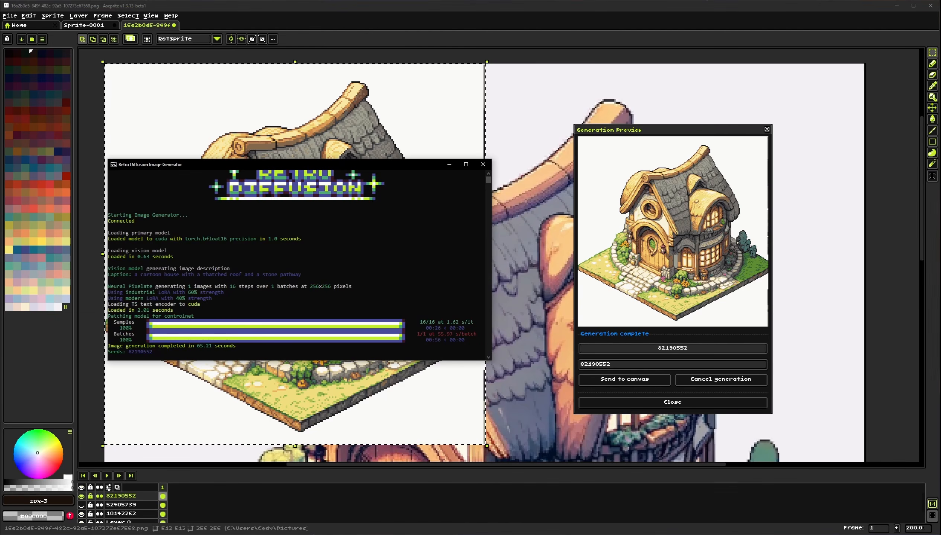
{"action": "left_click_drag", "start_coordinate": [289, 165], "coordinate": [297, 161]}
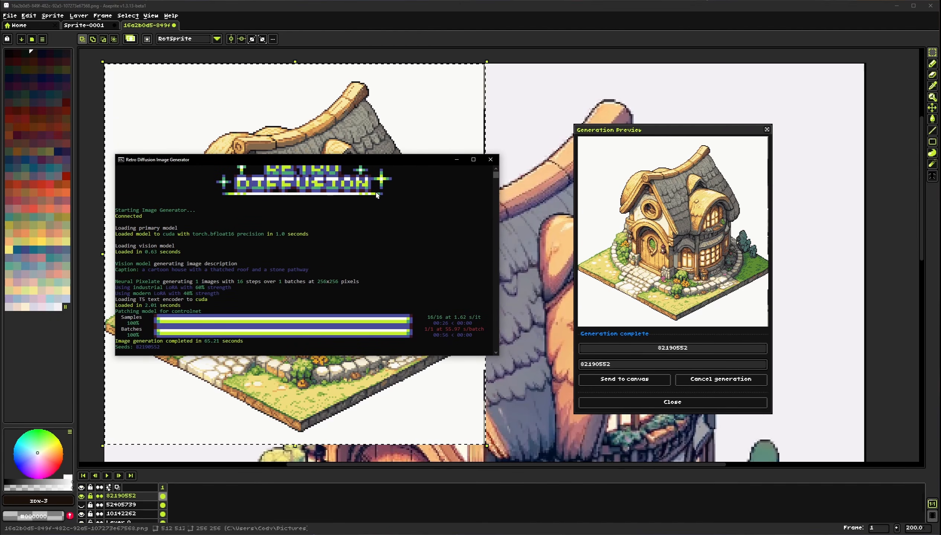
{"action": "key", "text": "alt+Tab"}
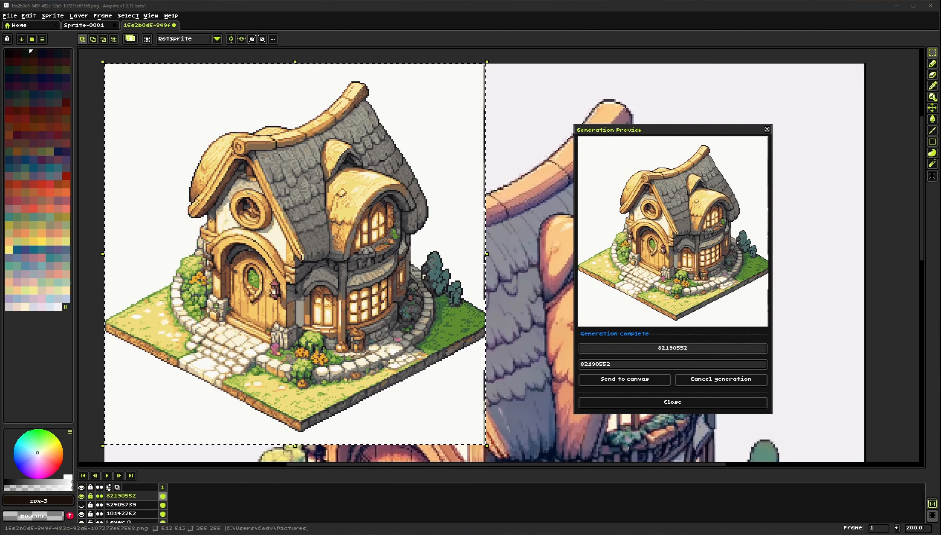
{"action": "left_click_drag", "start_coordinate": [389, 318], "coordinate": [399, 304]}
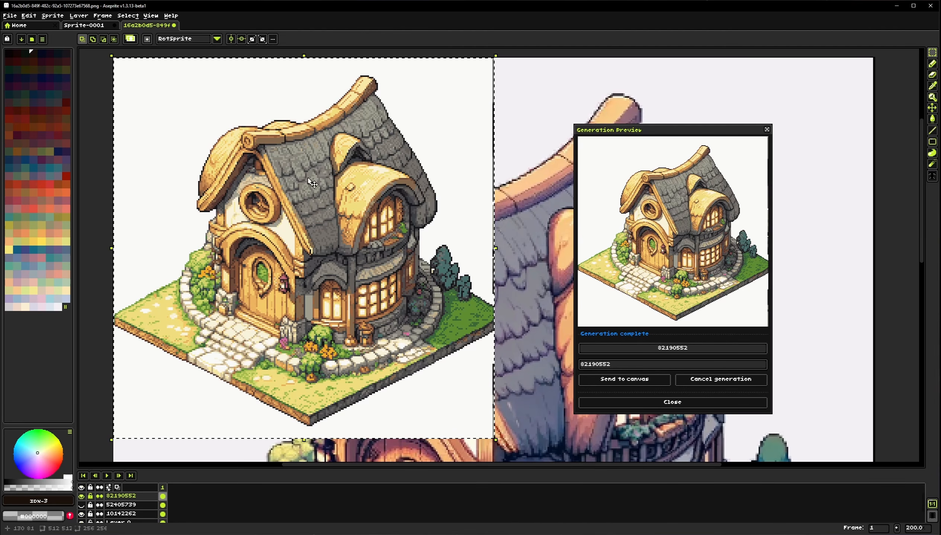
{"action": "left_click_drag", "start_coordinate": [420, 341], "coordinate": [269, 193]}
{"action": "scroll", "coordinate": [334, 215], "scroll_direction": "down", "scroll_amount": 1}
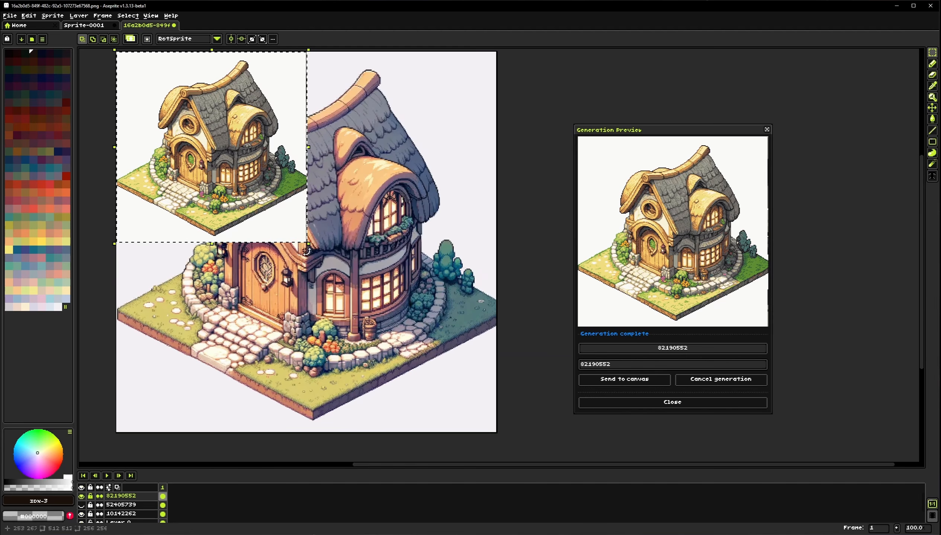
{"action": "left_click_drag", "start_coordinate": [280, 259], "coordinate": [283, 250]}
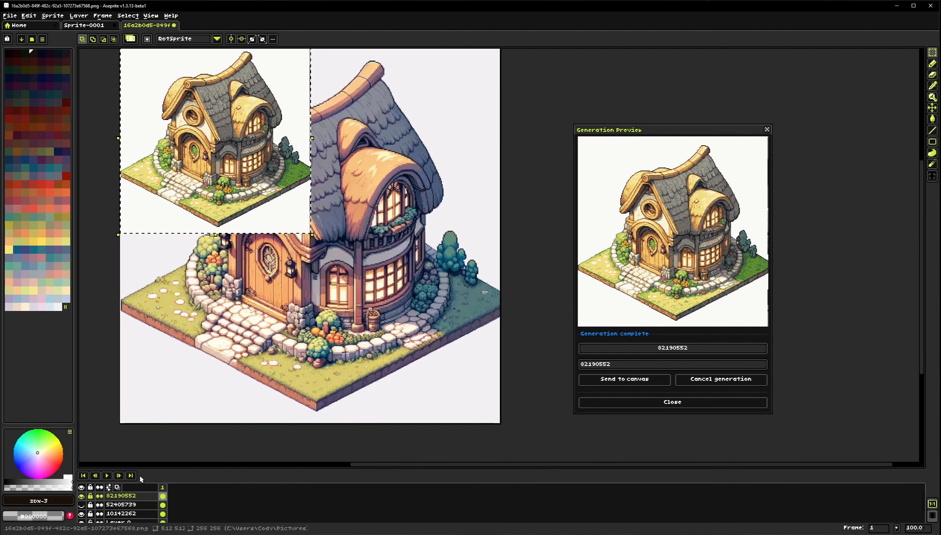
Select the original layer and run Pixelate again with the fast pixel decoder and image colors enabled
{"action": "scroll", "coordinate": [123, 510], "scroll_direction": "down", "scroll_amount": 2}
{"action": "left_click", "coordinate": [123, 511]}
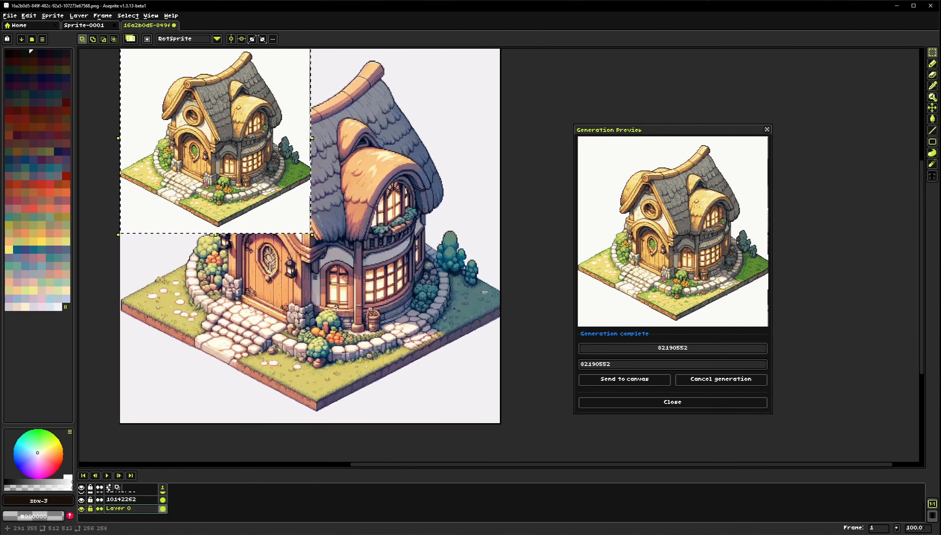
{"action": "left_click_drag", "start_coordinate": [340, 293], "coordinate": [358, 326]}
{"action": "key", "text": "ctrl+a"}
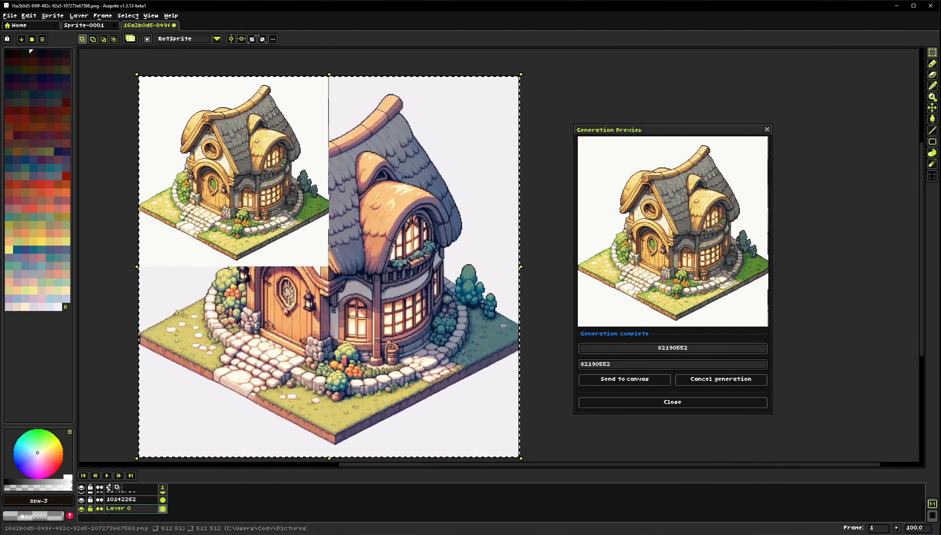
{"action": "left_click_drag", "start_coordinate": [0, 168], "coordinate": [301, 170]}
{"action": "left_click", "coordinate": [52, 16]}
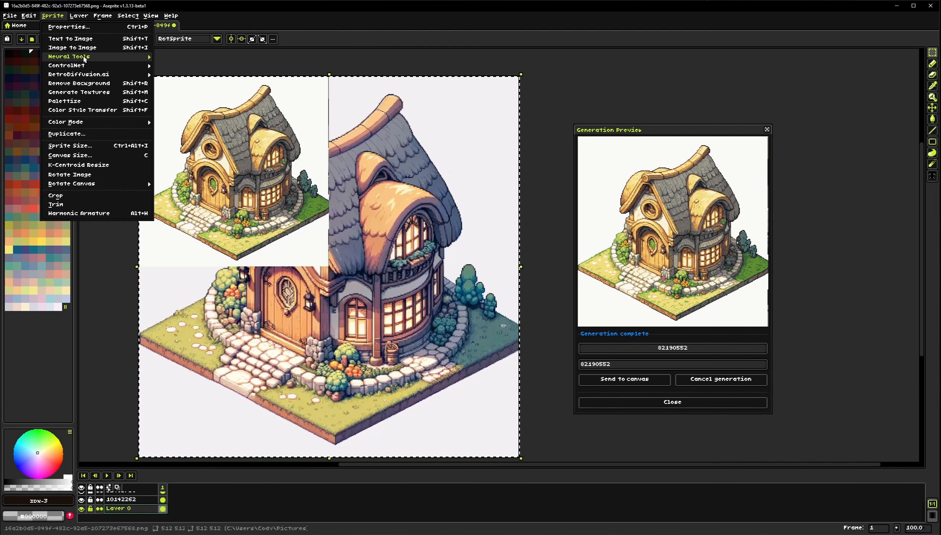
{"action": "mouse_move", "coordinate": [112, 57]}
{"action": "left_click", "coordinate": [175, 58]}
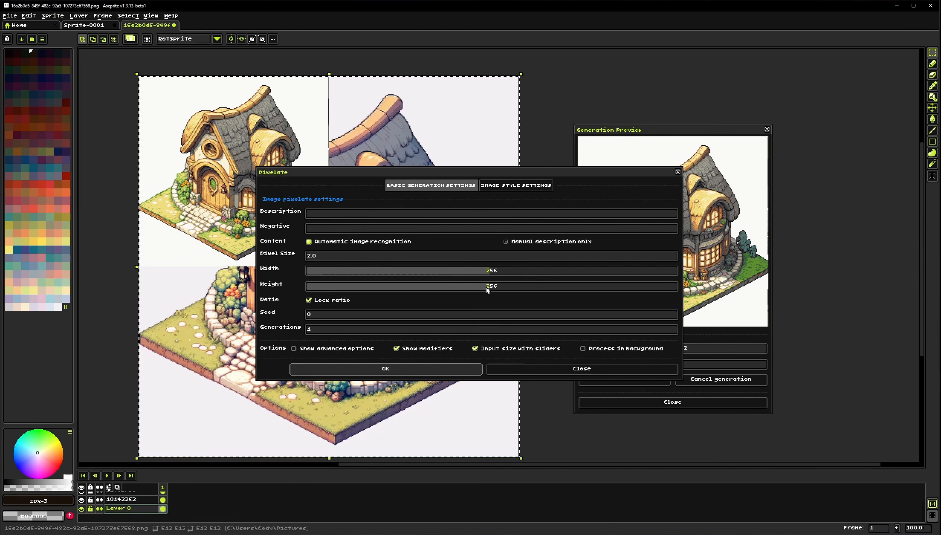
{"action": "left_click", "coordinate": [515, 185]}
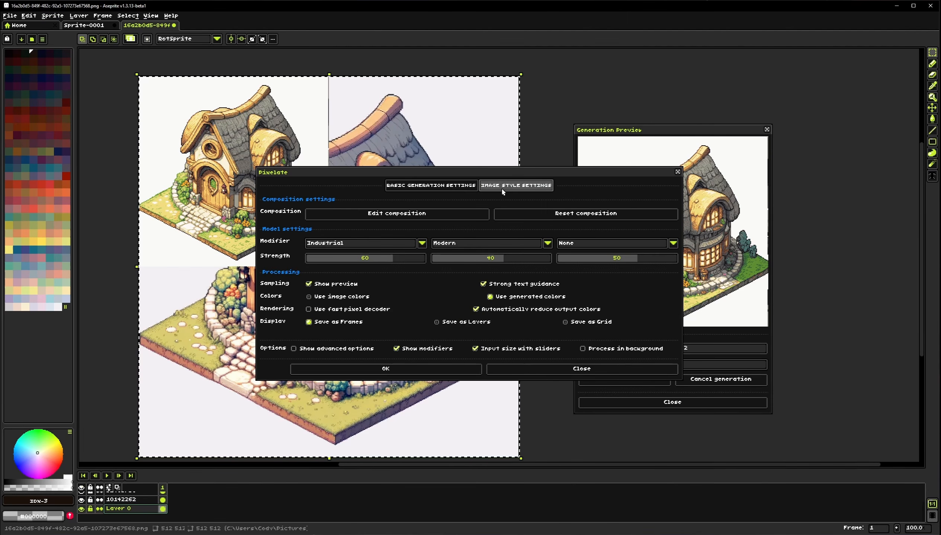
{"action": "left_click", "coordinate": [352, 311]}
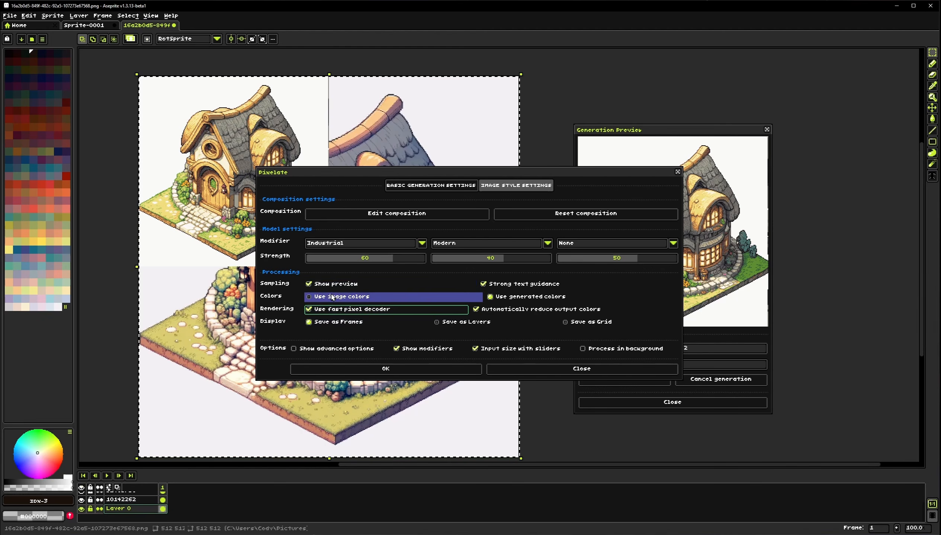
{"action": "left_click", "coordinate": [324, 297]}
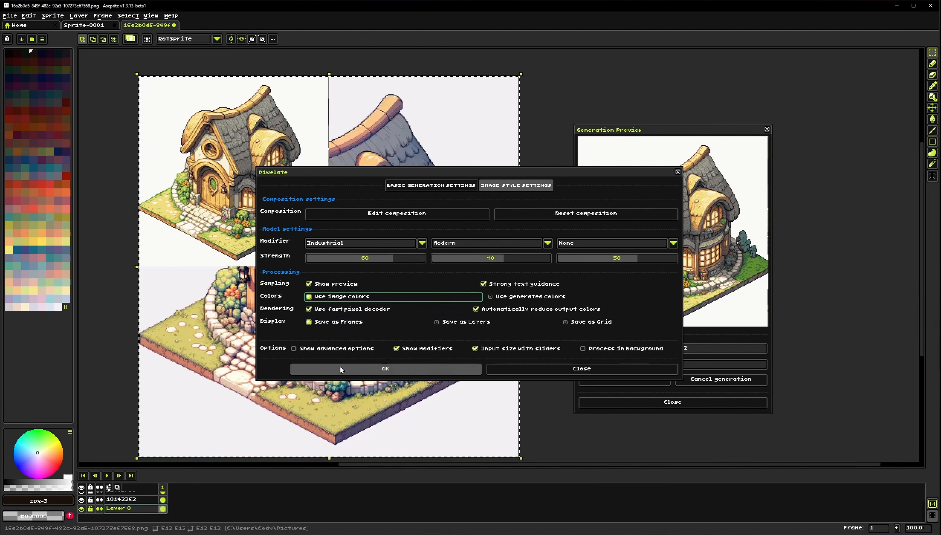
{"action": "left_click", "coordinate": [375, 370]}
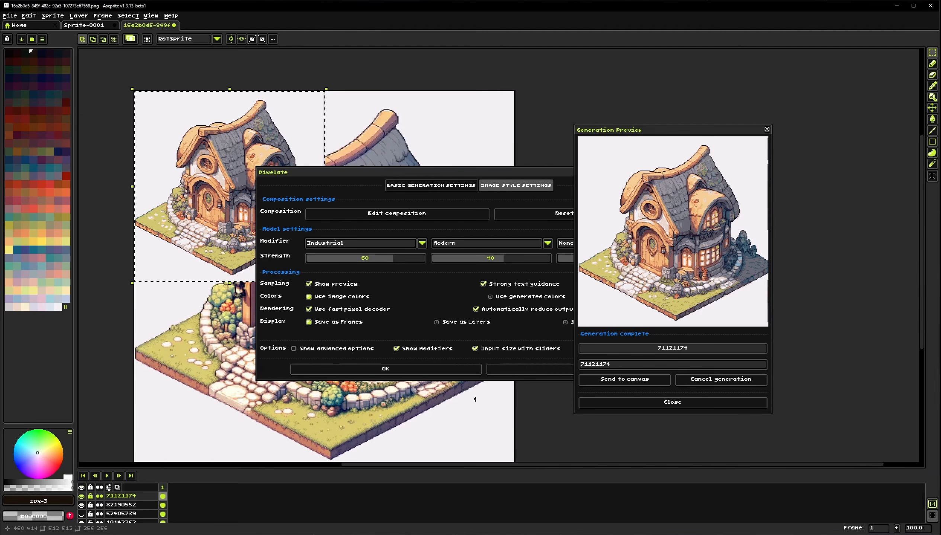
Close the Pixelate dialog and compare the new result against the earlier ones at different zoom levels
{"action": "left_click", "coordinate": [530, 369]}
{"action": "scroll", "coordinate": [223, 211], "scroll_direction": "up", "scroll_amount": 1}
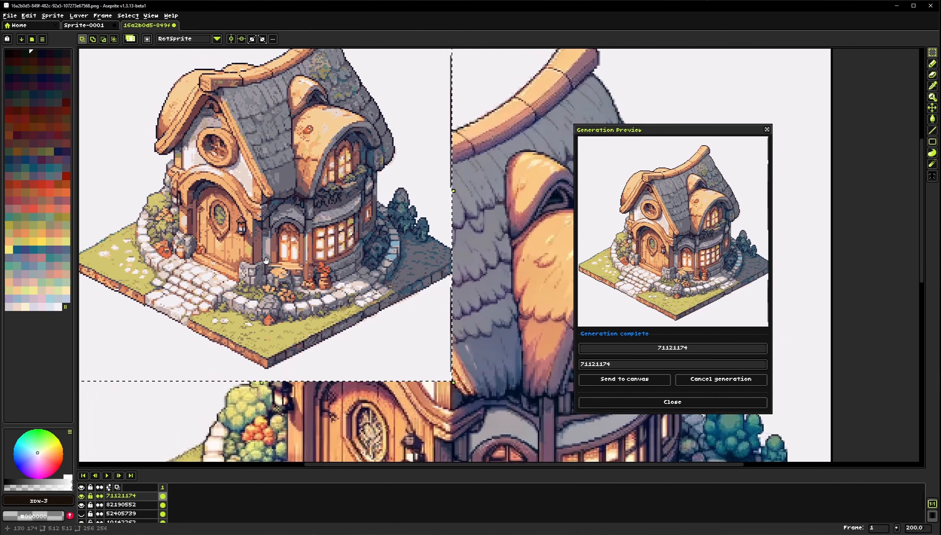
{"action": "left_click_drag", "start_coordinate": [223, 211], "coordinate": [273, 257]}
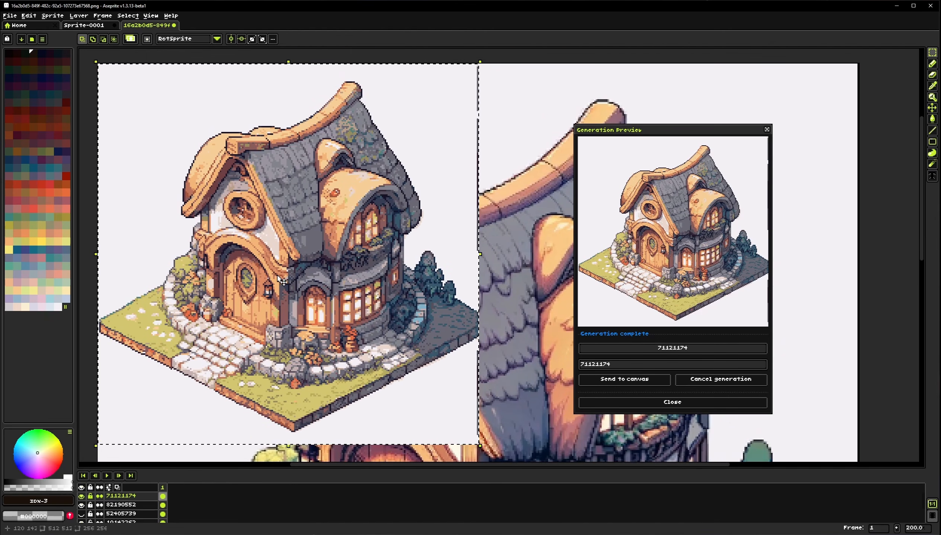
{"action": "scroll", "coordinate": [343, 306], "scroll_direction": "down", "scroll_amount": 1}
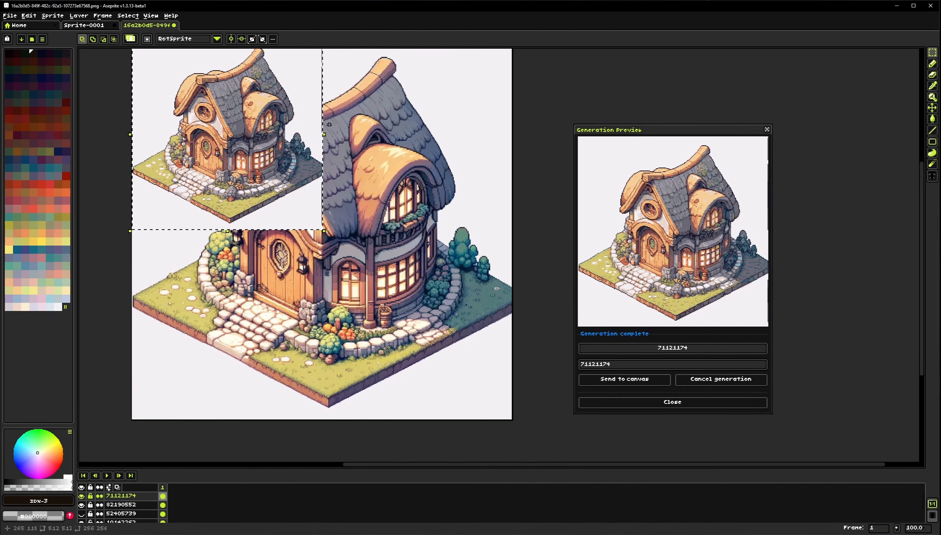
{"action": "left_click_drag", "start_coordinate": [308, 137], "coordinate": [353, 263]}
{"action": "scroll", "coordinate": [352, 265], "scroll_direction": "up", "scroll_amount": 1}
{"action": "left_click_drag", "start_coordinate": [250, 271], "coordinate": [355, 265]}
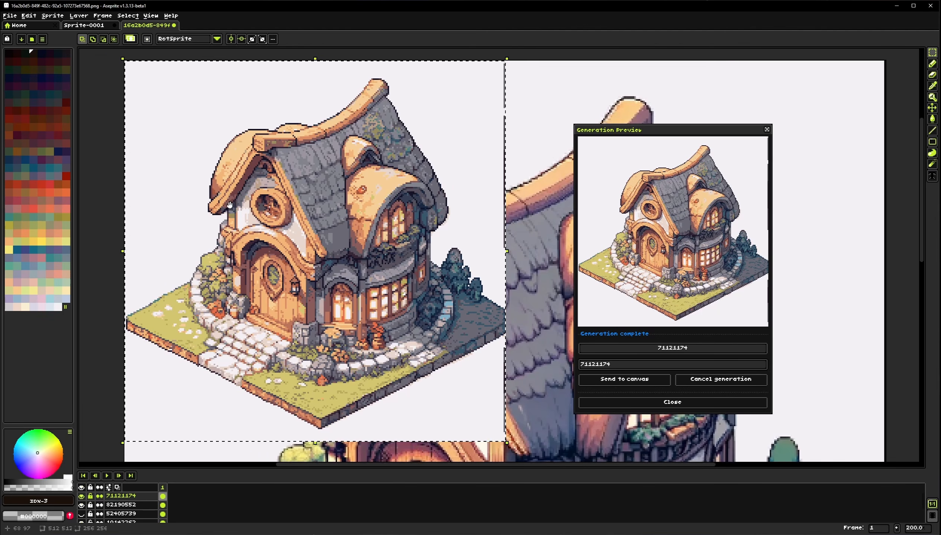
{"action": "scroll", "coordinate": [259, 247], "scroll_direction": "down", "scroll_amount": 1}
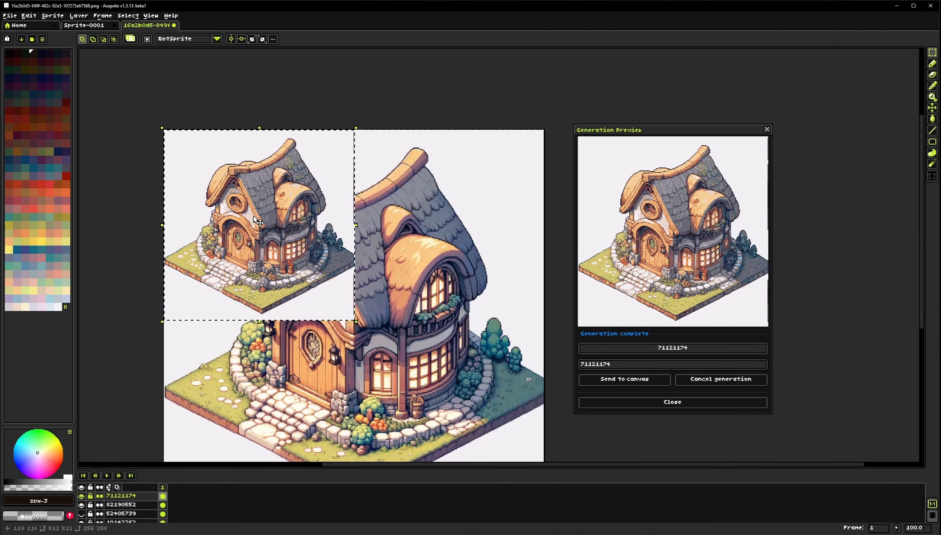
{"action": "left_click", "coordinate": [405, 237]}
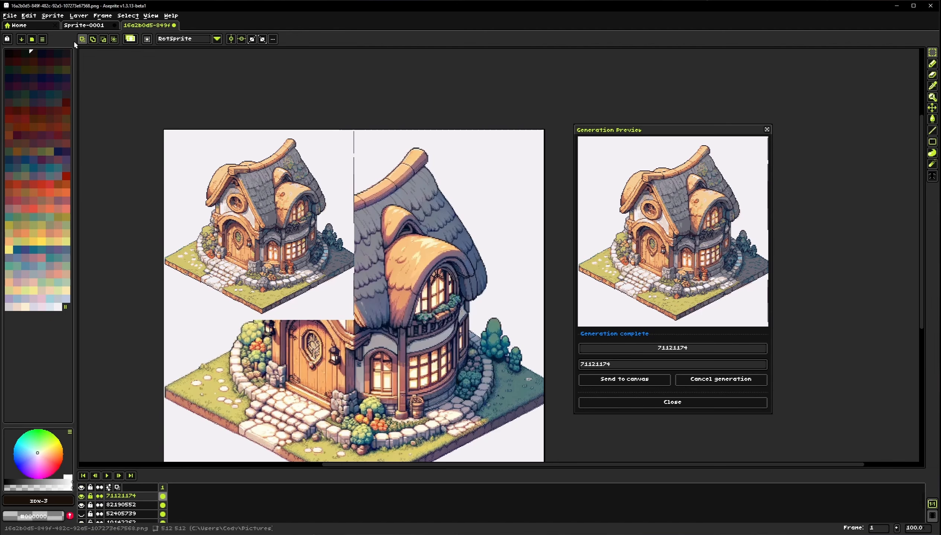
Switch to the crow sprite, select the whole image, and open the Resize neural tool with width set to 96
{"action": "left_click", "coordinate": [83, 24]}
{"action": "left_click_drag", "start_coordinate": [251, 246], "coordinate": [249, 208]}
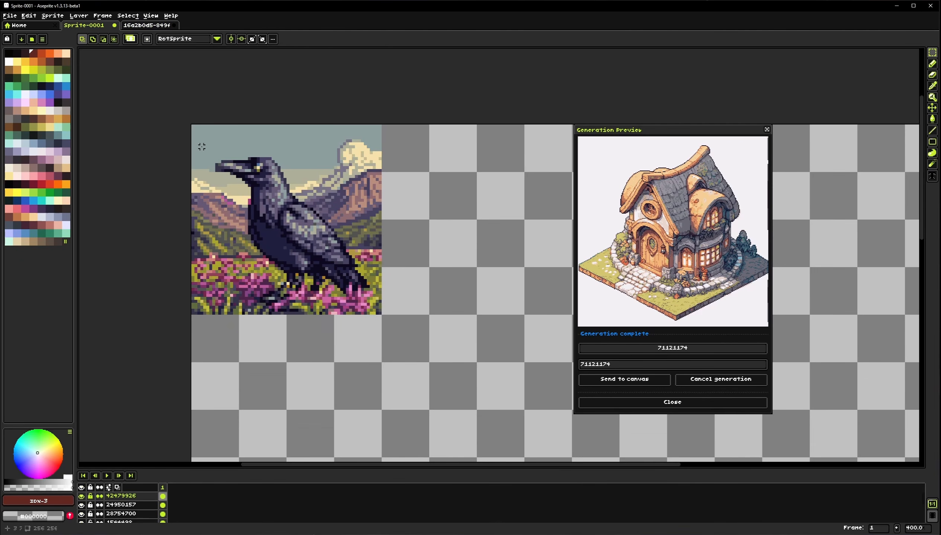
{"action": "left_click_drag", "start_coordinate": [199, 136], "coordinate": [349, 293]}
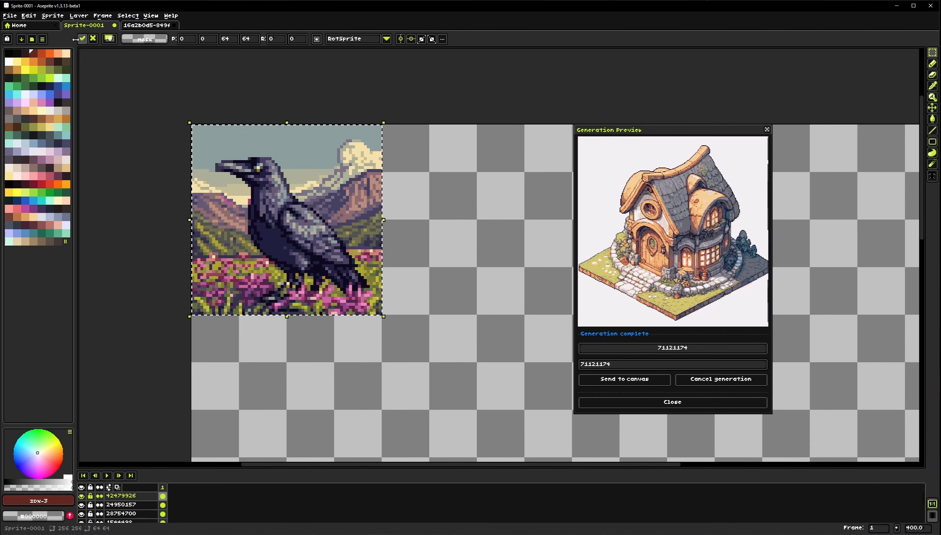
{"action": "left_click", "coordinate": [53, 16]}
{"action": "mouse_move", "coordinate": [123, 58]}
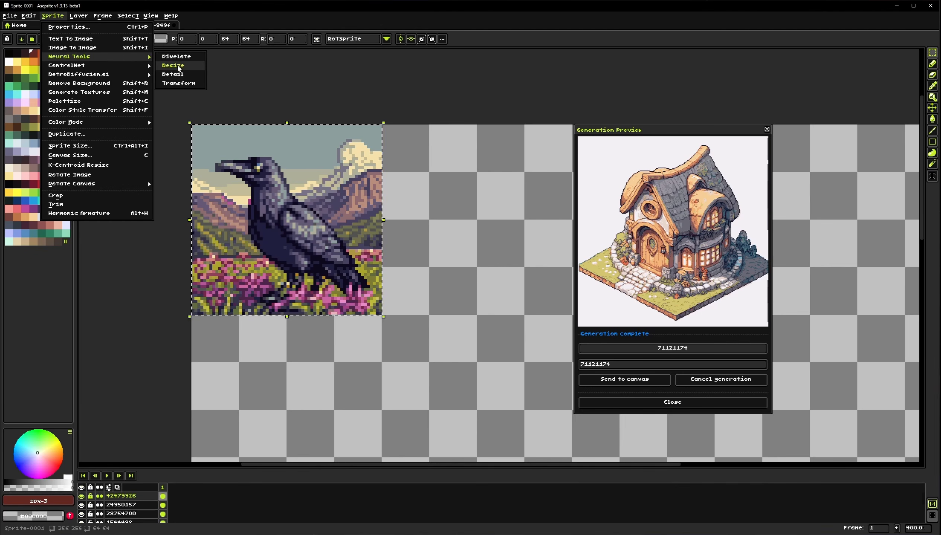
{"action": "left_click", "coordinate": [174, 66]}
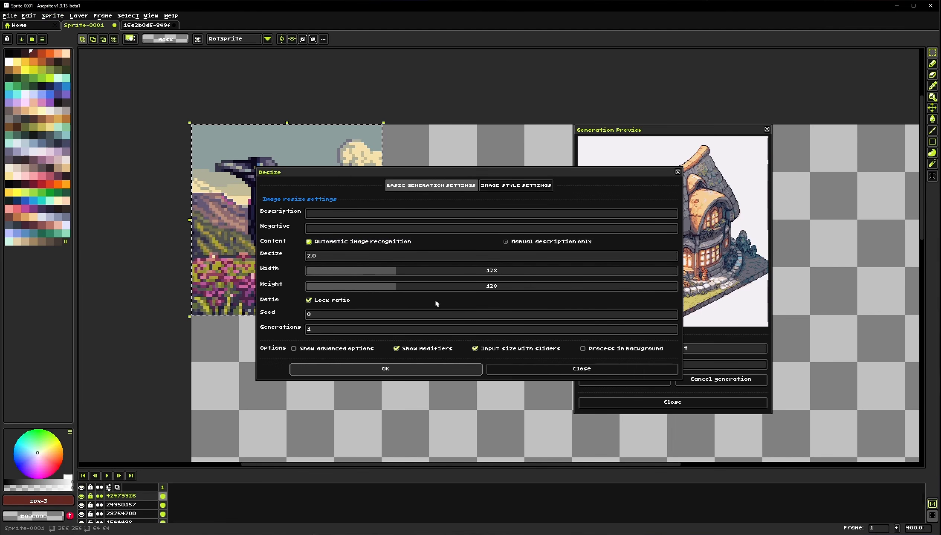
{"action": "left_click", "coordinate": [372, 272]}
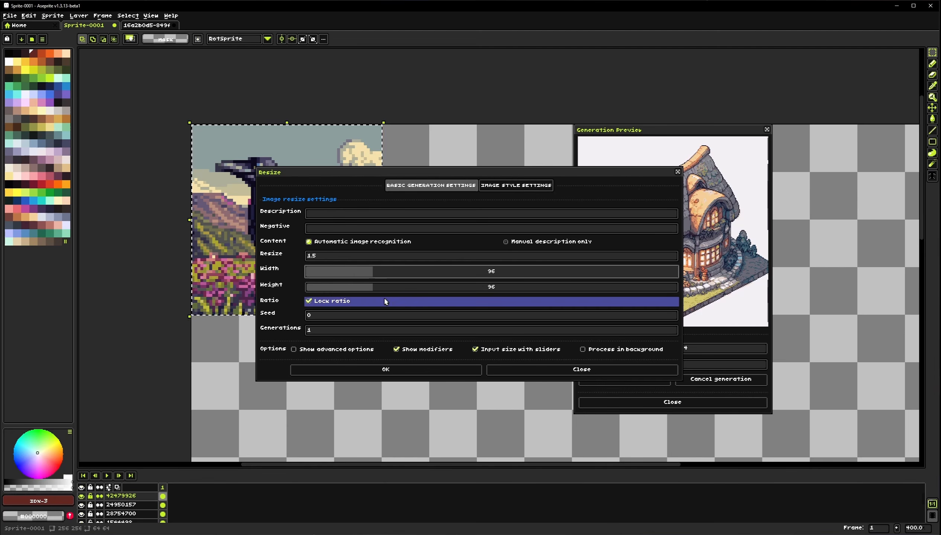
Disable the fast pixel decoder, set the first modifier to Top-down at strength 35, and run Resize
{"action": "left_click", "coordinate": [509, 185]}
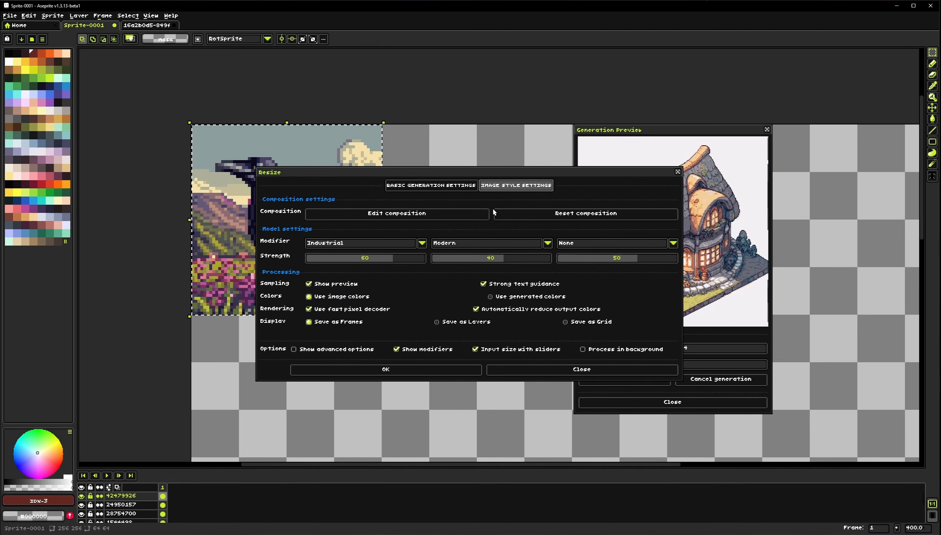
{"action": "left_click", "coordinate": [332, 310]}
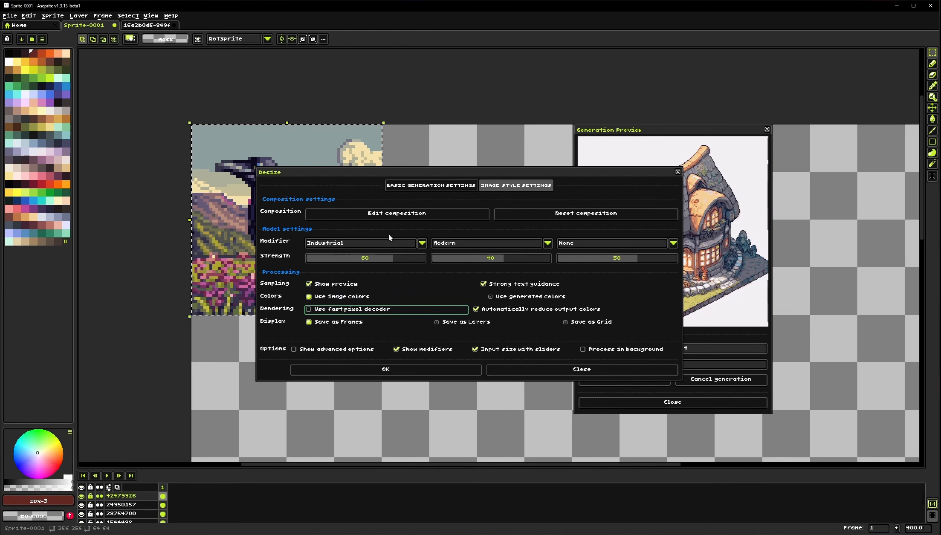
{"action": "left_click", "coordinate": [415, 243]}
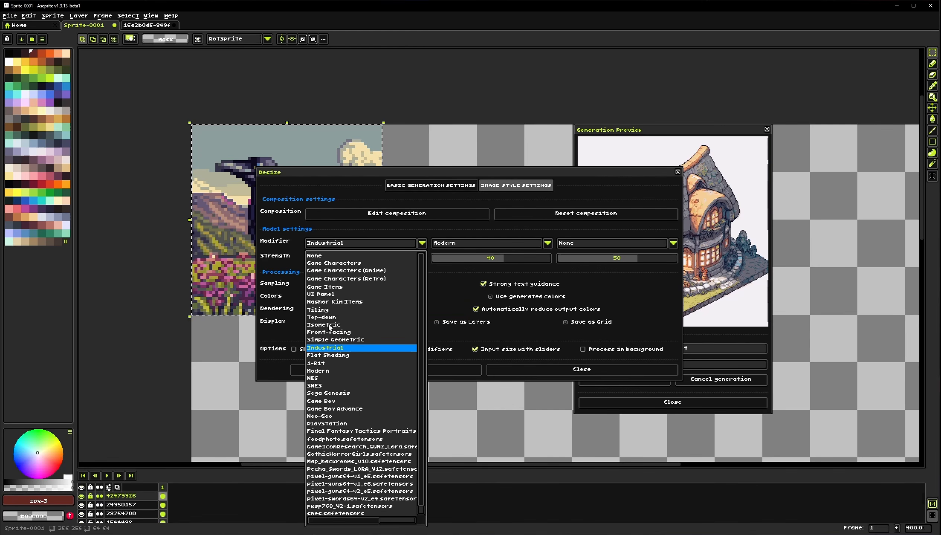
{"action": "left_click", "coordinate": [324, 317]}
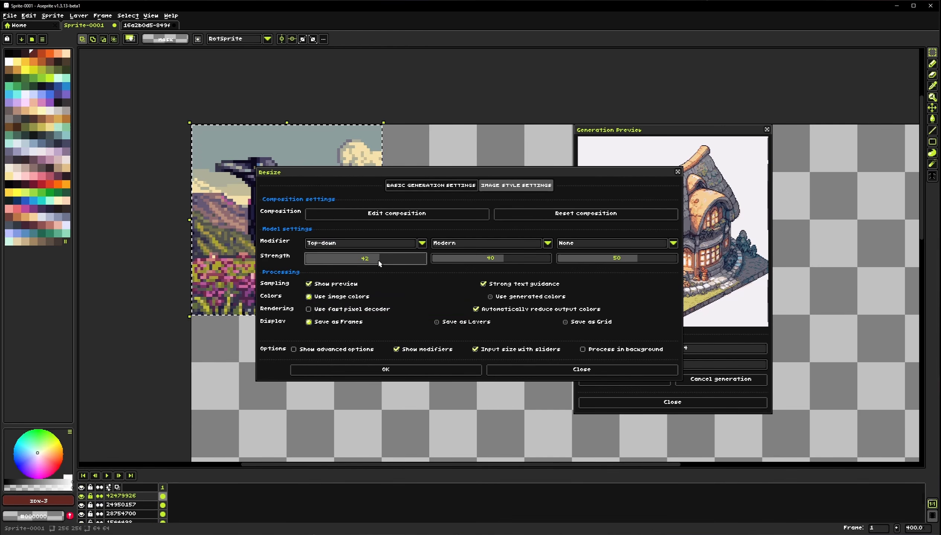
{"action": "left_click_drag", "start_coordinate": [379, 263], "coordinate": [373, 261]}
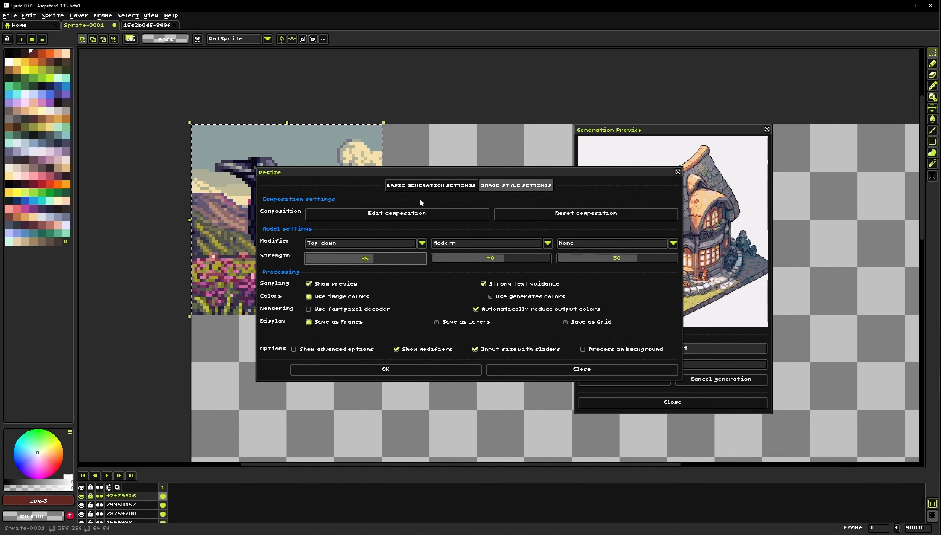
{"action": "left_click", "coordinate": [418, 186]}
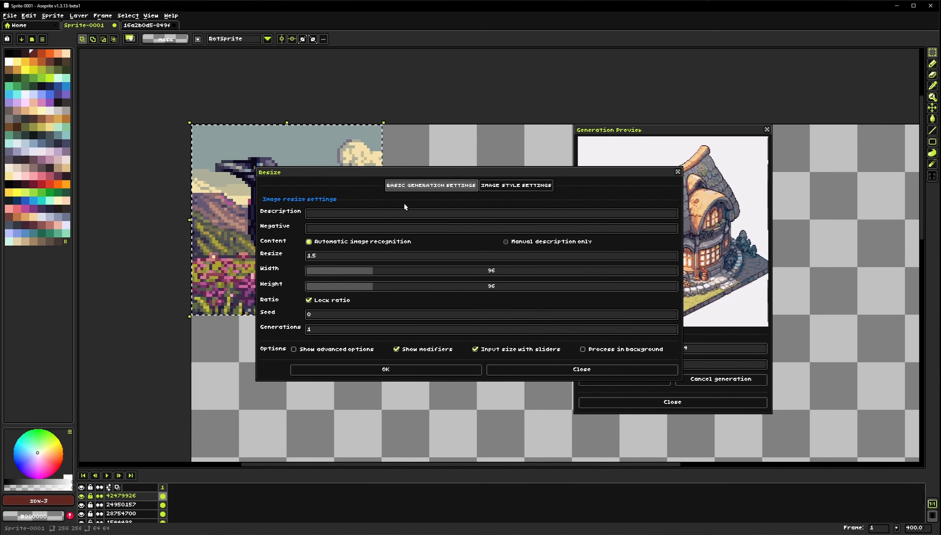
{"action": "left_click", "coordinate": [372, 369]}
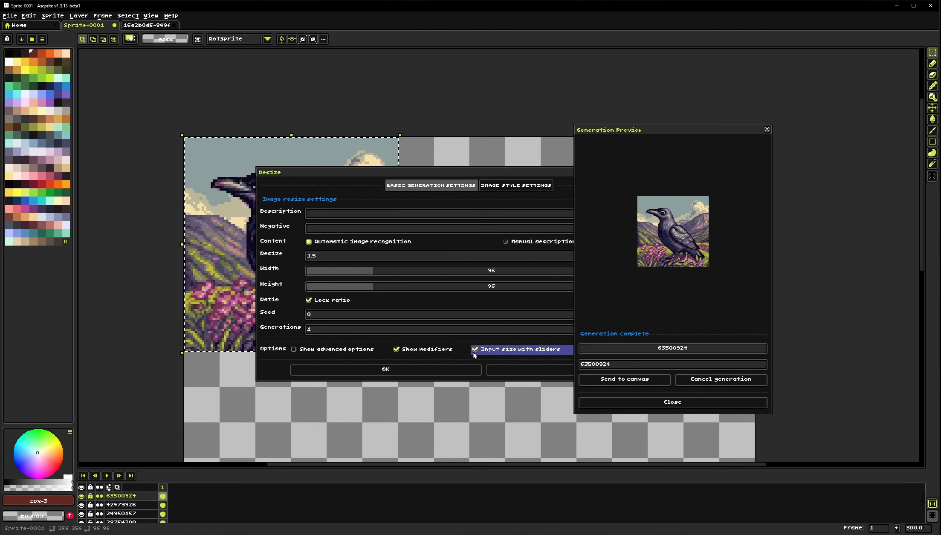
Close the Resize dialog and toggle the new layer's visibility to compare it with the original crow
{"action": "left_click", "coordinate": [503, 367]}
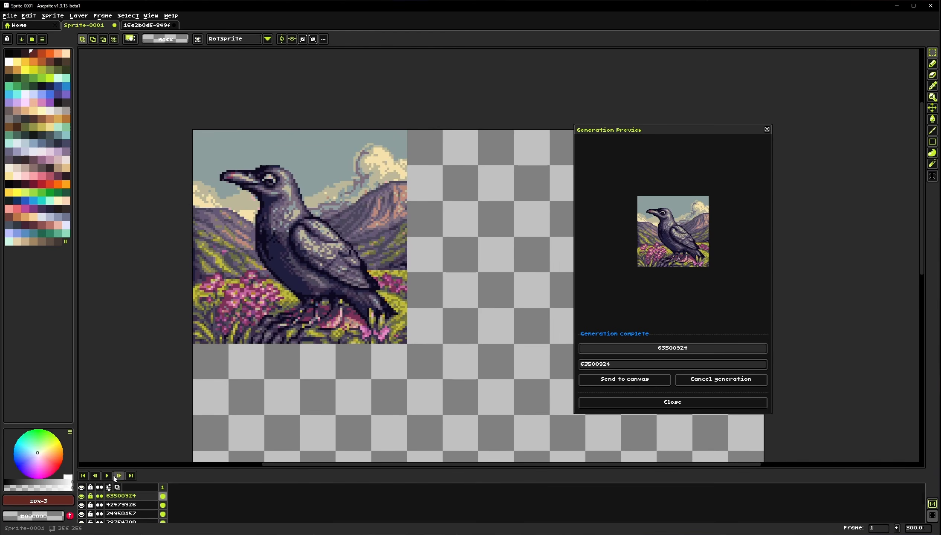
{"action": "left_click", "coordinate": [81, 496]}
{"action": "left_click", "coordinate": [82, 497]}
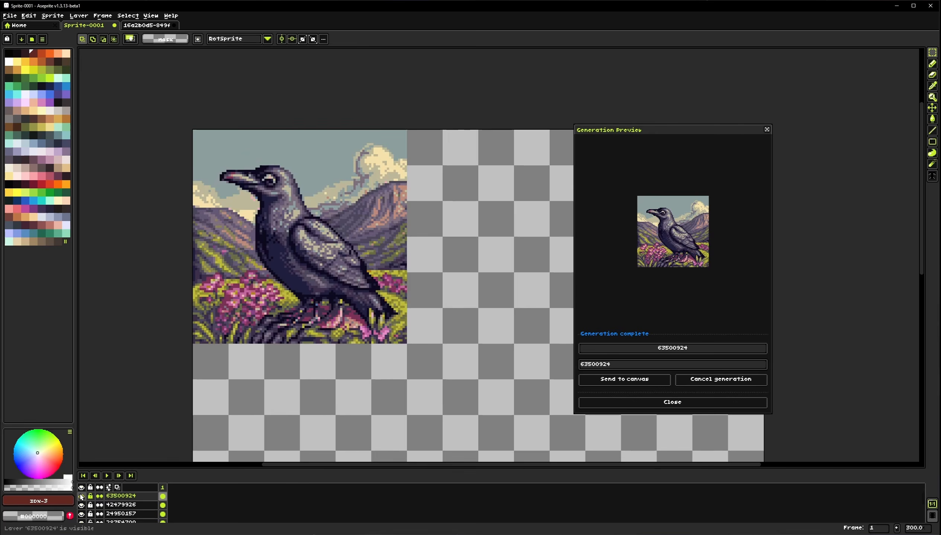
Keep toggling the resized crow layer on and off to compare it against the original crow
{"action": "left_click", "coordinate": [81, 497]}
{"action": "left_click", "coordinate": [82, 498]}
{"action": "left_click", "coordinate": [82, 497]}
{"action": "left_click", "coordinate": [82, 497]}
{"action": "left_click", "coordinate": [81, 496]}
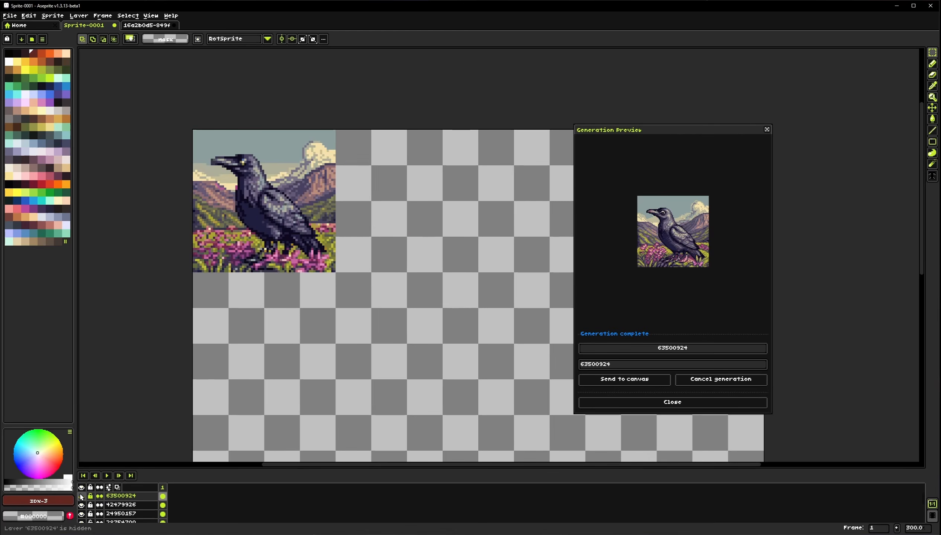
{"action": "left_click", "coordinate": [81, 497]}
{"action": "left_click", "coordinate": [82, 497]}
{"action": "left_click", "coordinate": [82, 497]}
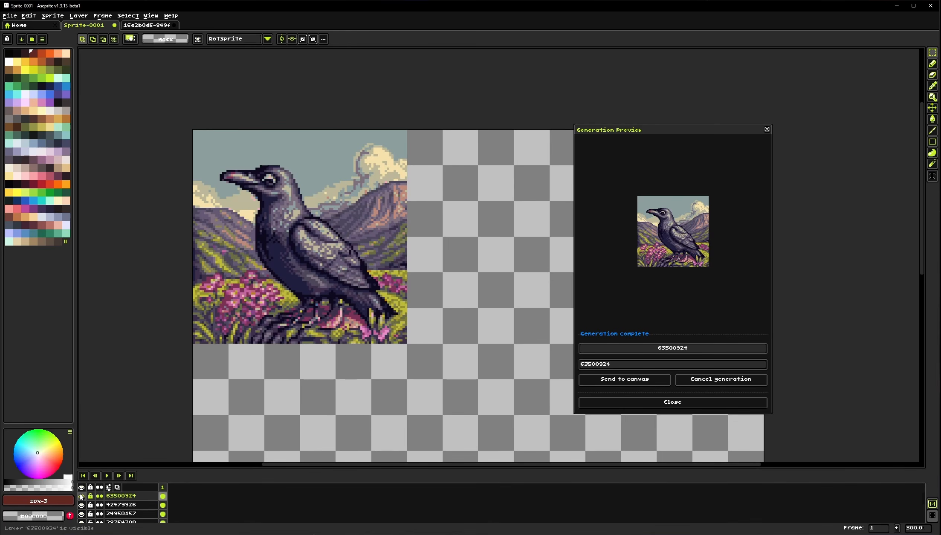
{"action": "left_click", "coordinate": [81, 496]}
{"action": "left_click", "coordinate": [81, 497]}
{"action": "left_click", "coordinate": [82, 497]}
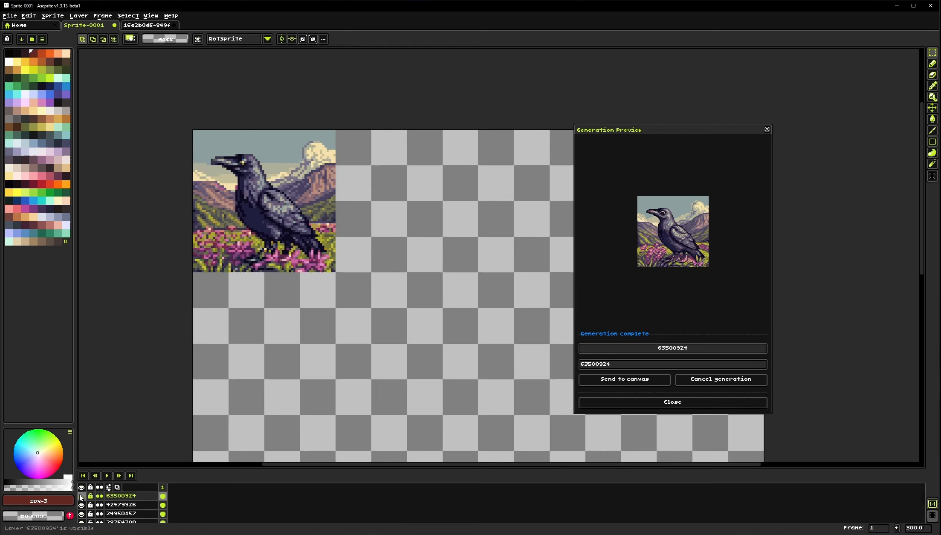
Select the original crow layer, copy its image, and paste the copy beside the original crow
{"action": "left_click", "coordinate": [146, 505]}
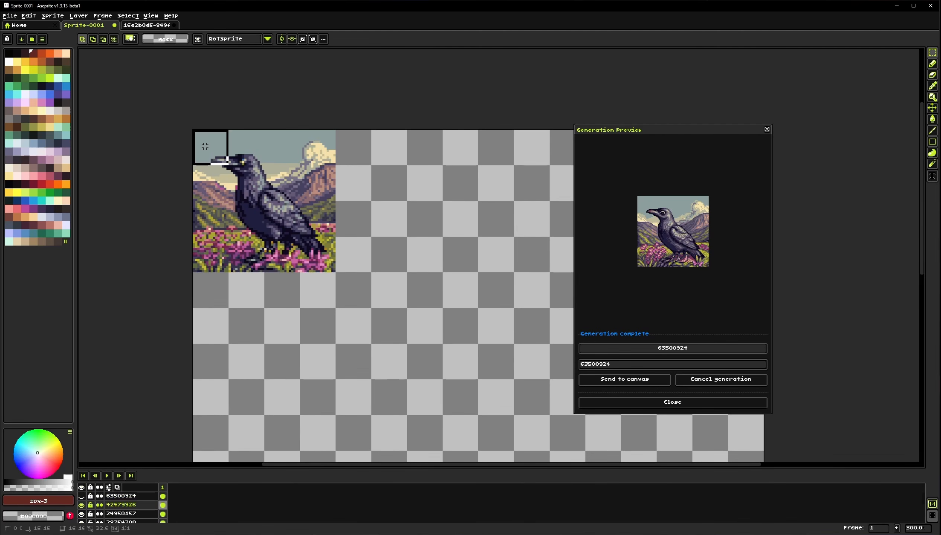
{"action": "left_click_drag", "start_coordinate": [205, 147], "coordinate": [317, 247]}
{"action": "left_click_drag", "start_coordinate": [346, 352], "coordinate": [250, 354]}
{"action": "key", "text": "ctrl+c"}
{"action": "key", "text": "ctrl+v"}
{"action": "left_click_drag", "start_coordinate": [178, 169], "coordinate": [392, 169]}
{"action": "left_click_drag", "start_coordinate": [365, 265], "coordinate": [322, 250]}
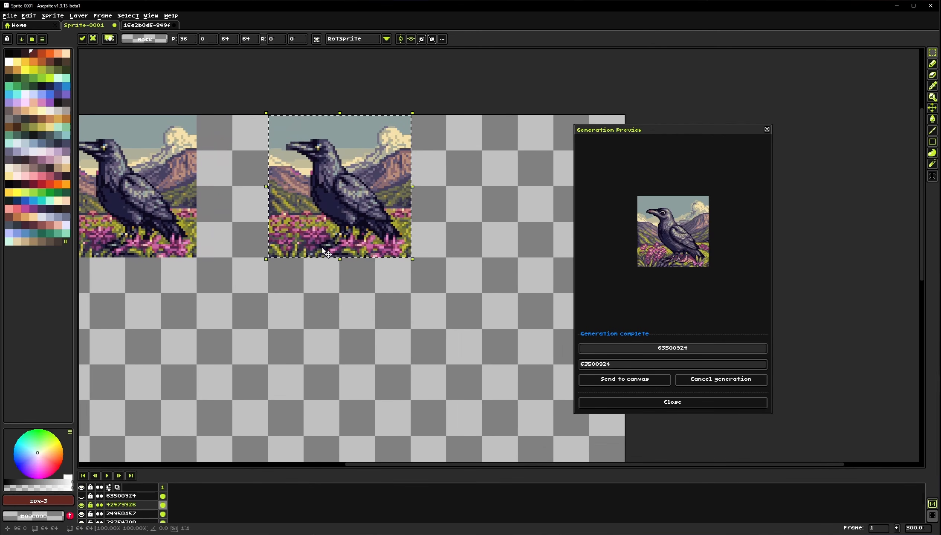
Show the resized crow layer again and scale the pasted copy up to 96 × 96 pixels
{"action": "left_click", "coordinate": [81, 497]}
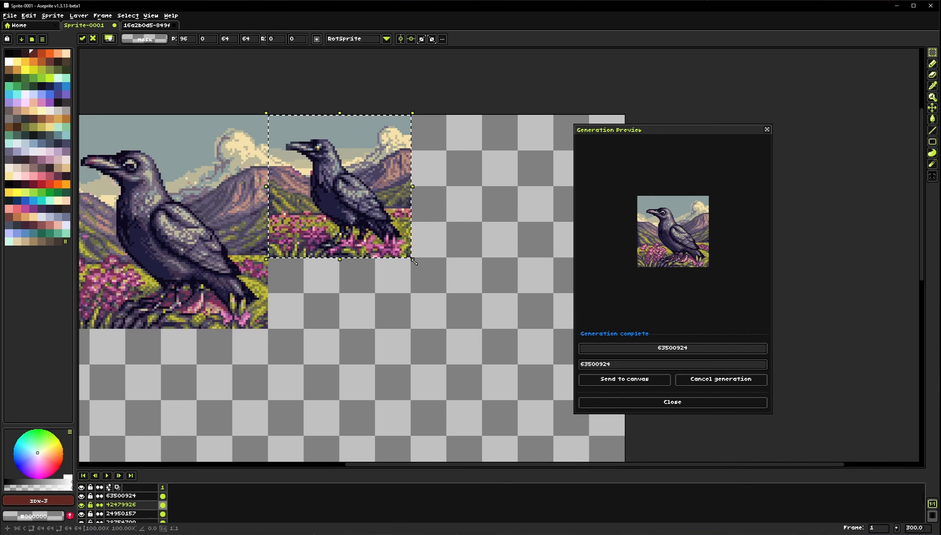
{"action": "left_click_drag", "start_coordinate": [413, 261], "coordinate": [487, 338]}
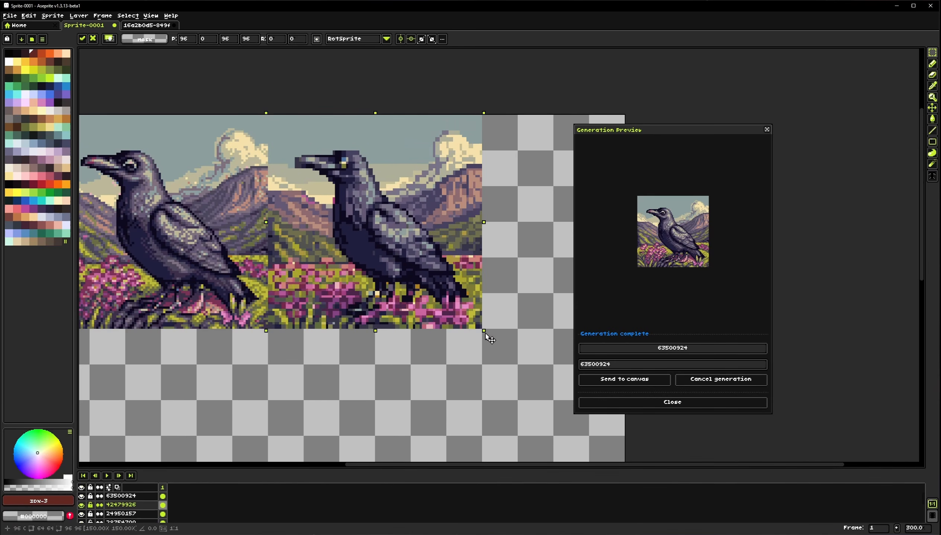
{"action": "left_click", "coordinate": [367, 359]}
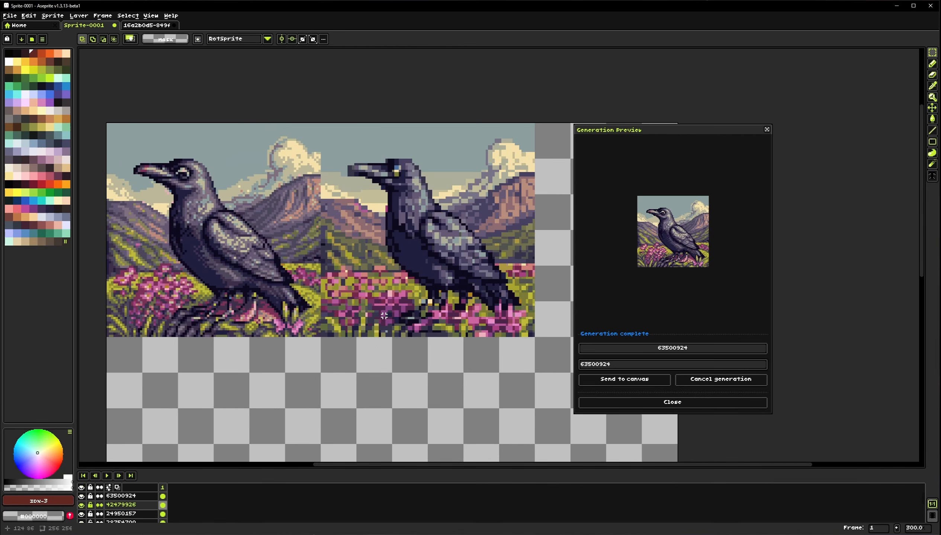
{"action": "left_click_drag", "start_coordinate": [366, 284], "coordinate": [376, 288]}
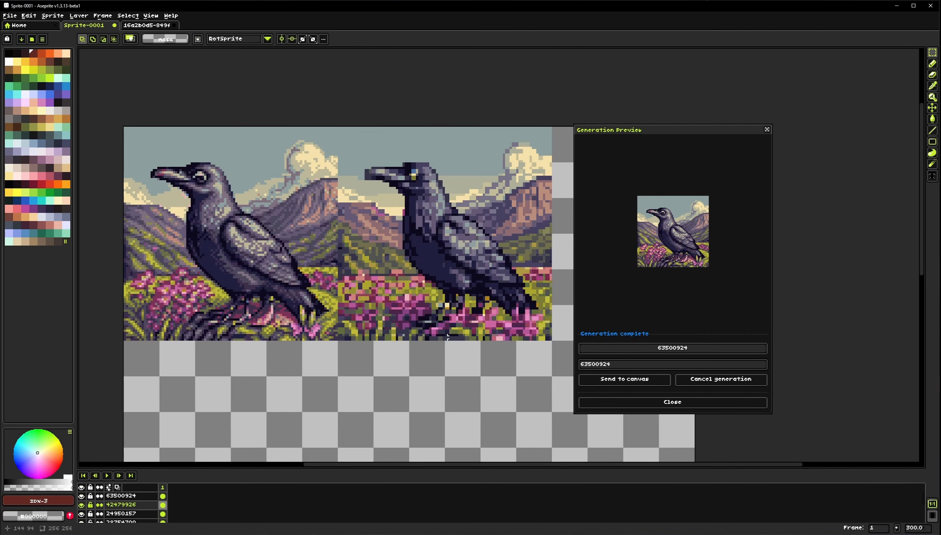
{"action": "left_click_drag", "start_coordinate": [448, 337], "coordinate": [458, 330]}
{"action": "left_click_drag", "start_coordinate": [253, 275], "coordinate": [277, 282]}
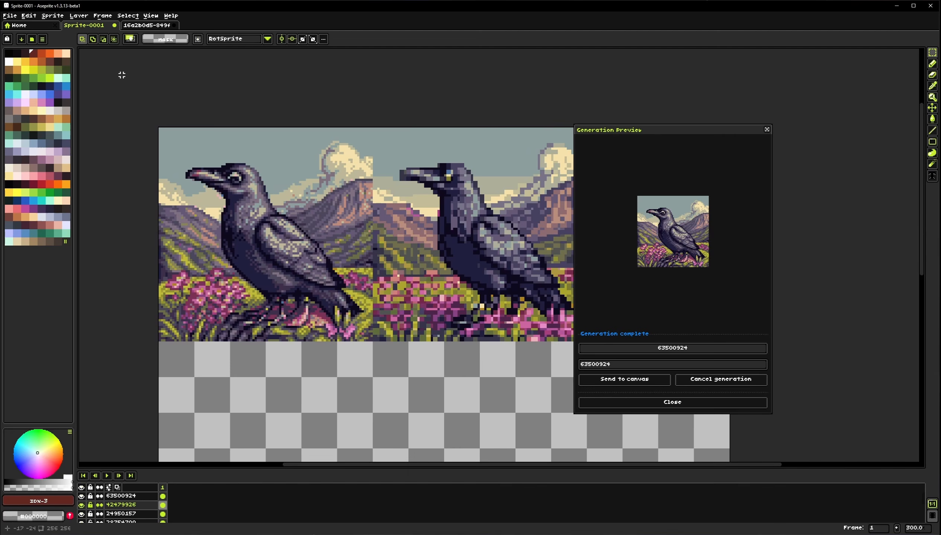
{"action": "left_click", "coordinate": [52, 15]}
{"action": "mouse_move", "coordinate": [96, 57]}
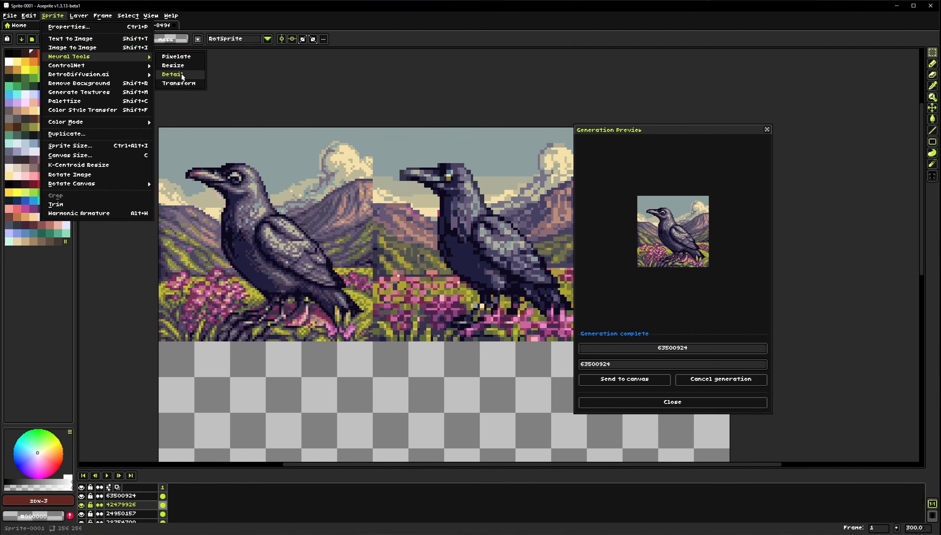
{"action": "left_click", "coordinate": [276, 267]}
{"action": "left_click_drag", "start_coordinate": [276, 267], "coordinate": [289, 268]}
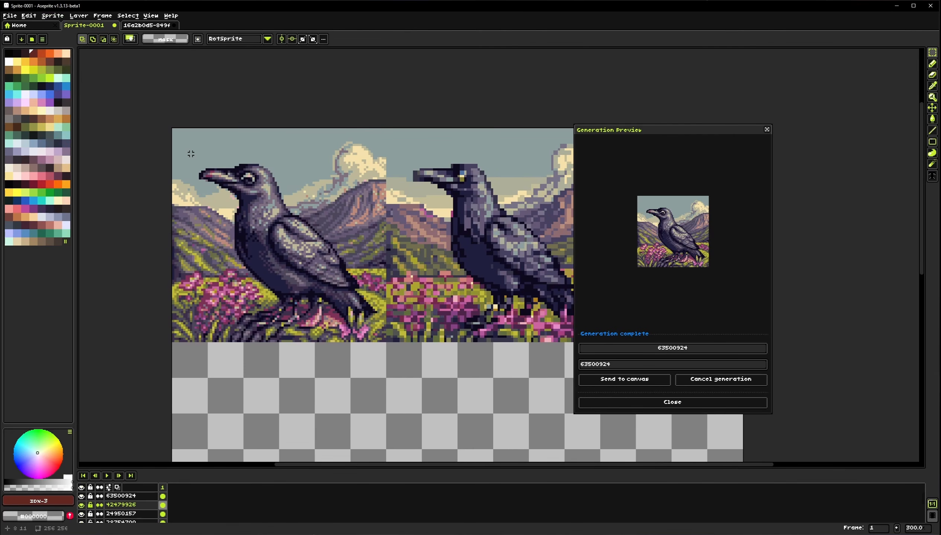
Palettize the resized crow layer with an Adaptive palette source limited to 16 max colors
{"action": "left_click_drag", "start_coordinate": [184, 142], "coordinate": [386, 342]}
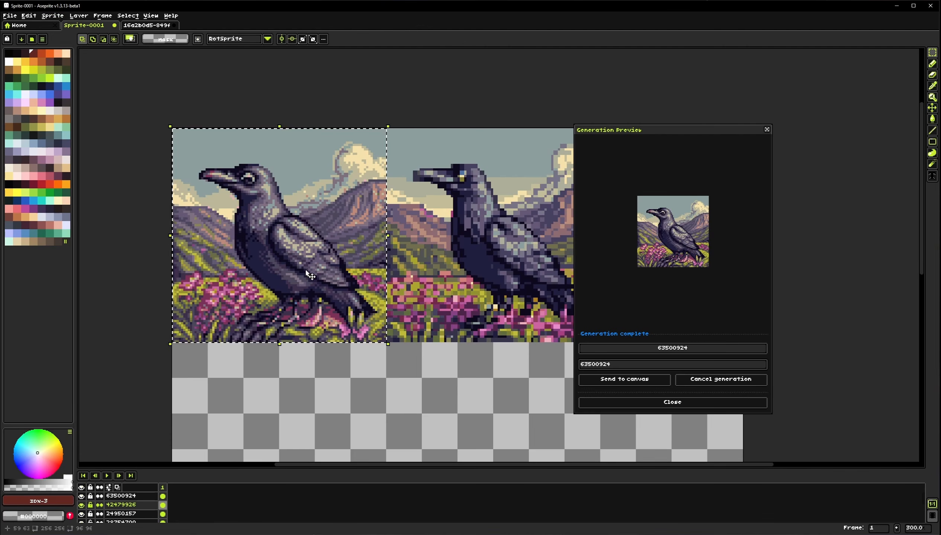
{"action": "left_click_drag", "start_coordinate": [260, 263], "coordinate": [268, 276]}
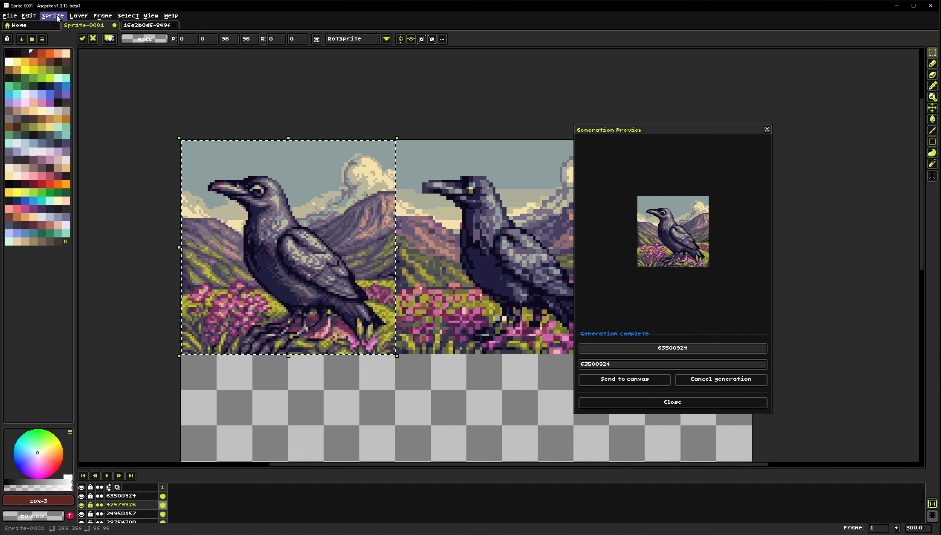
{"action": "left_click", "coordinate": [143, 497]}
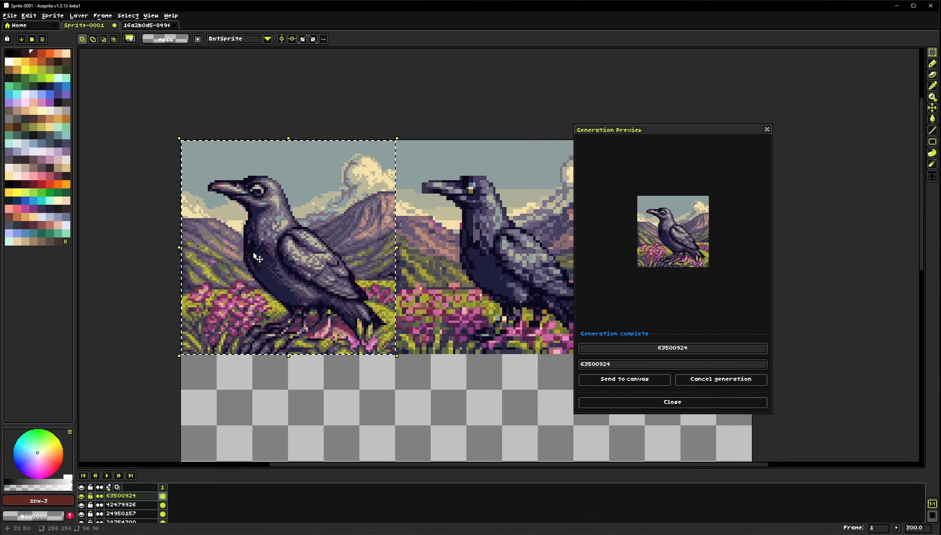
{"action": "left_click", "coordinate": [275, 395]}
{"action": "left_click", "coordinate": [51, 16]}
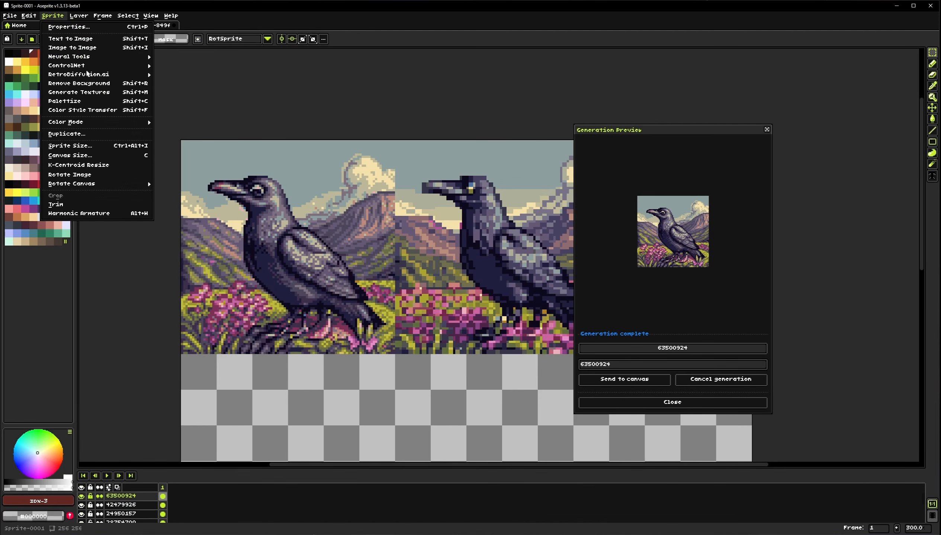
{"action": "left_click", "coordinate": [82, 101]}
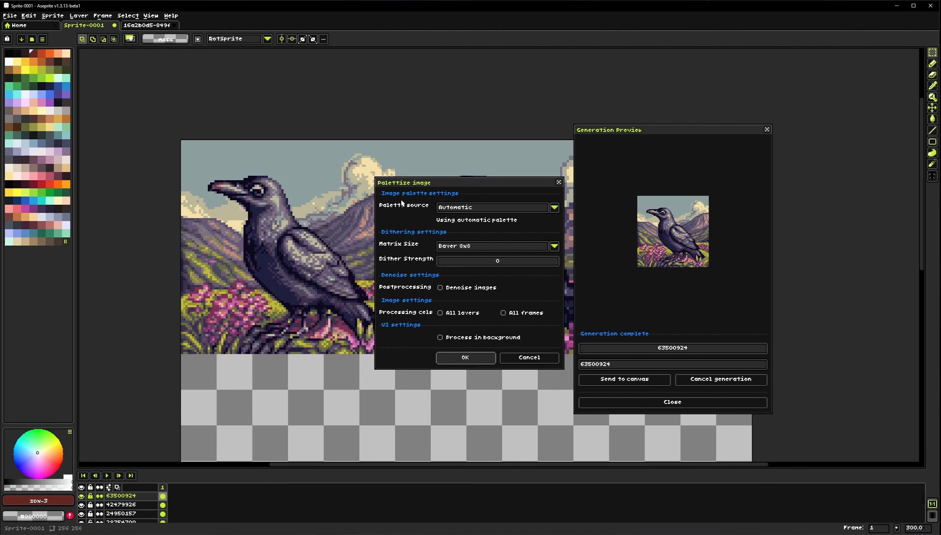
{"action": "left_click", "coordinate": [458, 206]}
{"action": "left_click", "coordinate": [455, 236]}
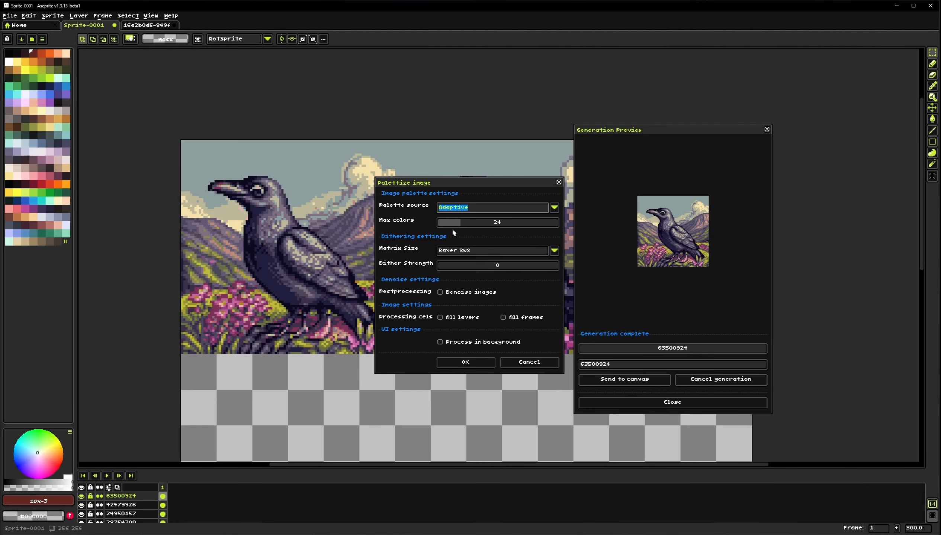
{"action": "left_click_drag", "start_coordinate": [460, 227], "coordinate": [457, 228]}
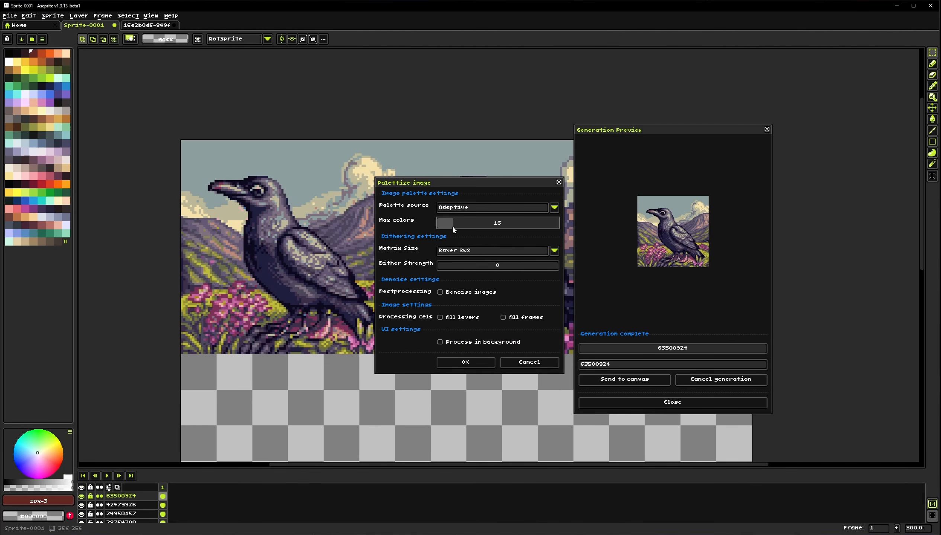
{"action": "left_click", "coordinate": [465, 363]}
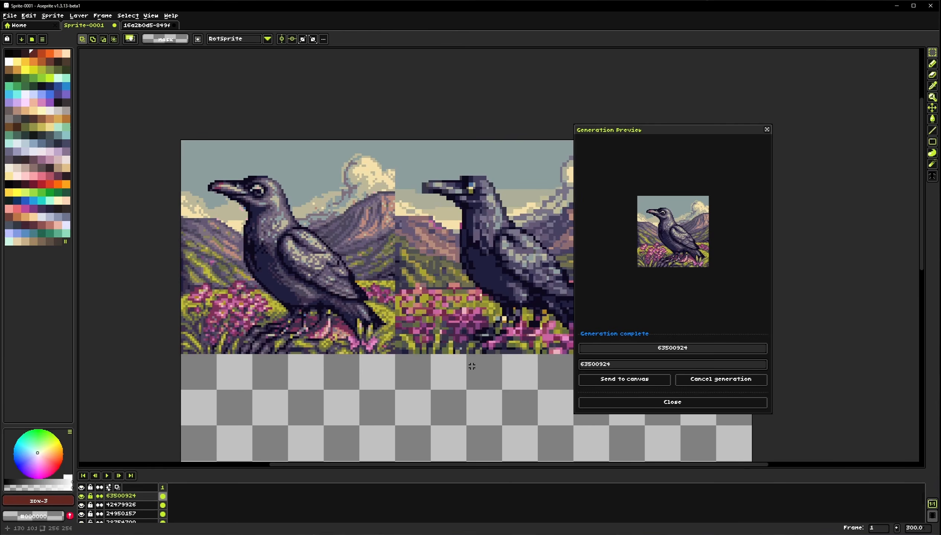
Select the 96 × 96 resized crow area and run the Detail neural tool with its default settings
{"action": "scroll", "coordinate": [255, 257], "scroll_direction": "left", "scroll_amount": 2}
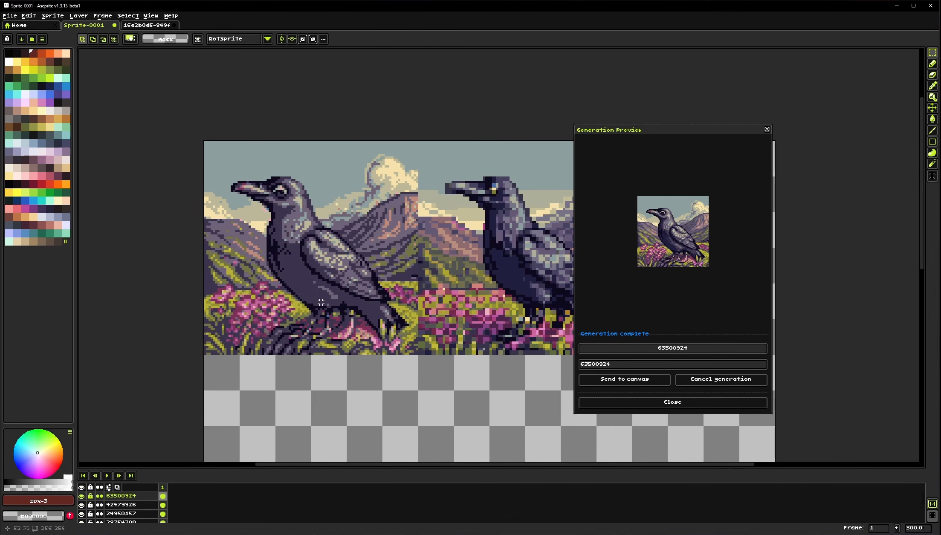
{"action": "left_click_drag", "start_coordinate": [205, 142], "coordinate": [418, 355]}
{"action": "left_click", "coordinate": [52, 15]}
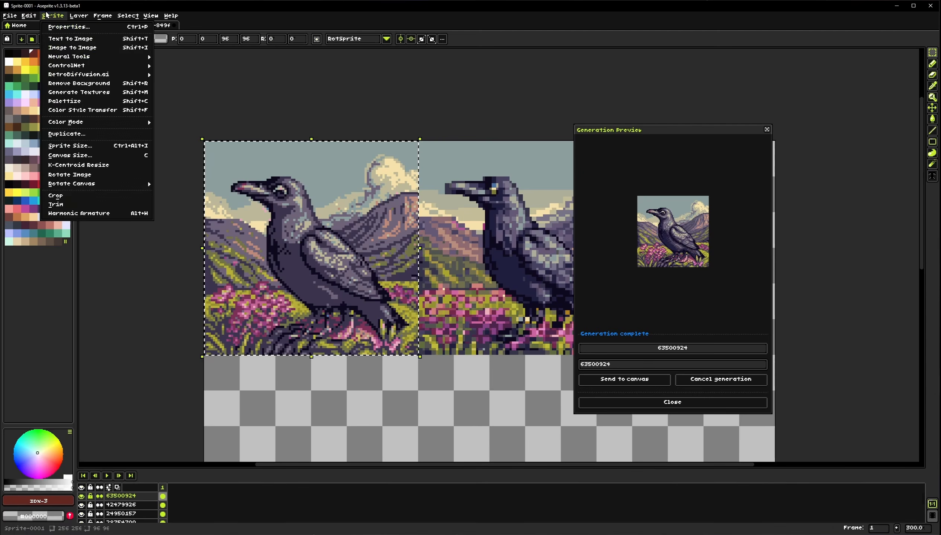
{"action": "mouse_move", "coordinate": [93, 57]}
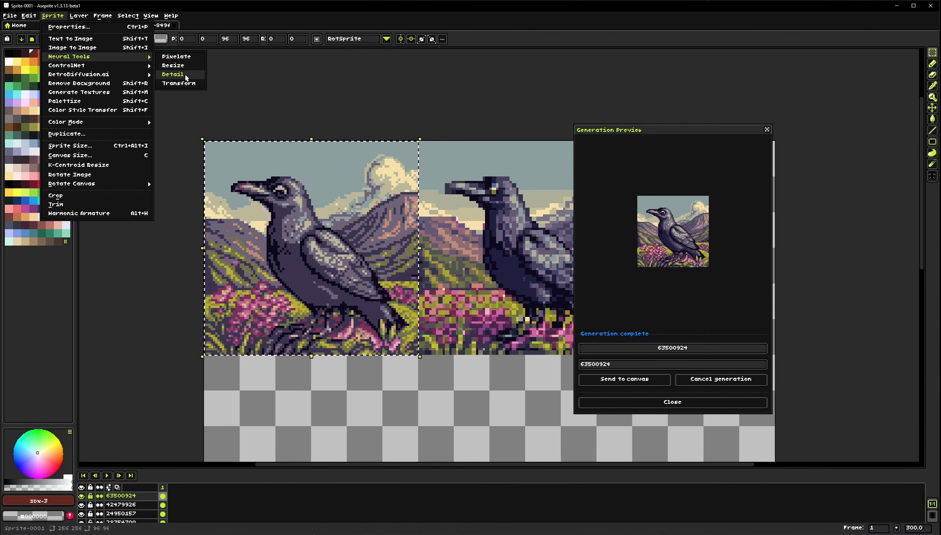
{"action": "left_click", "coordinate": [180, 75]}
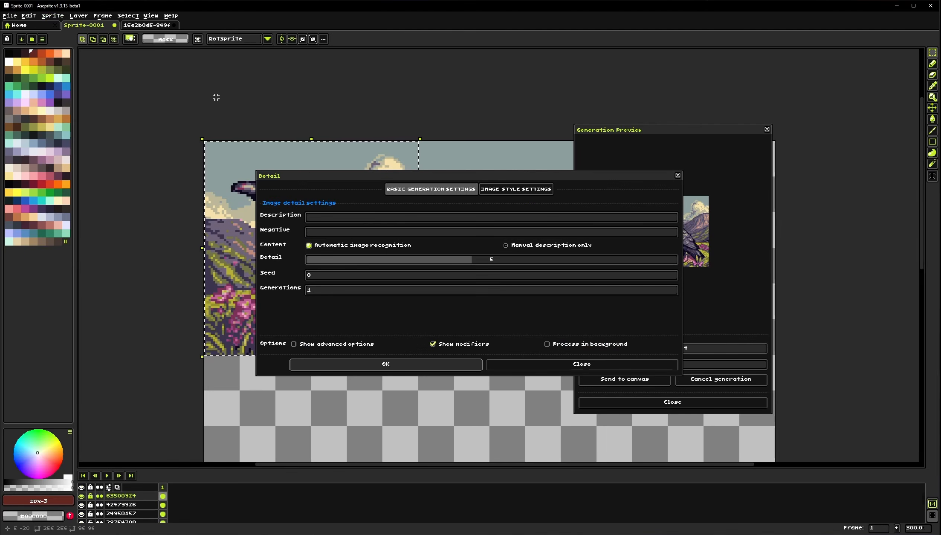
{"action": "left_click_drag", "start_coordinate": [197, 271], "coordinate": [136, 289]}
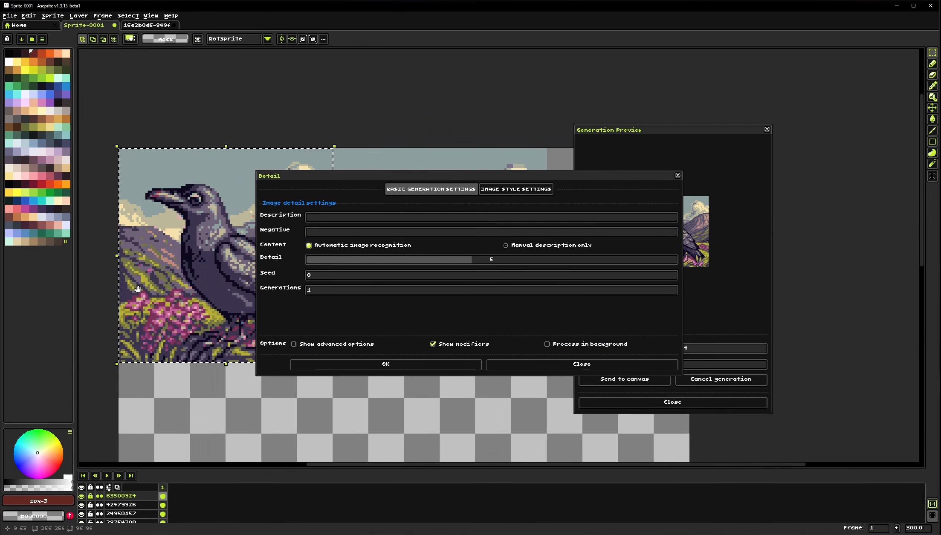
{"action": "left_click", "coordinate": [504, 192]}
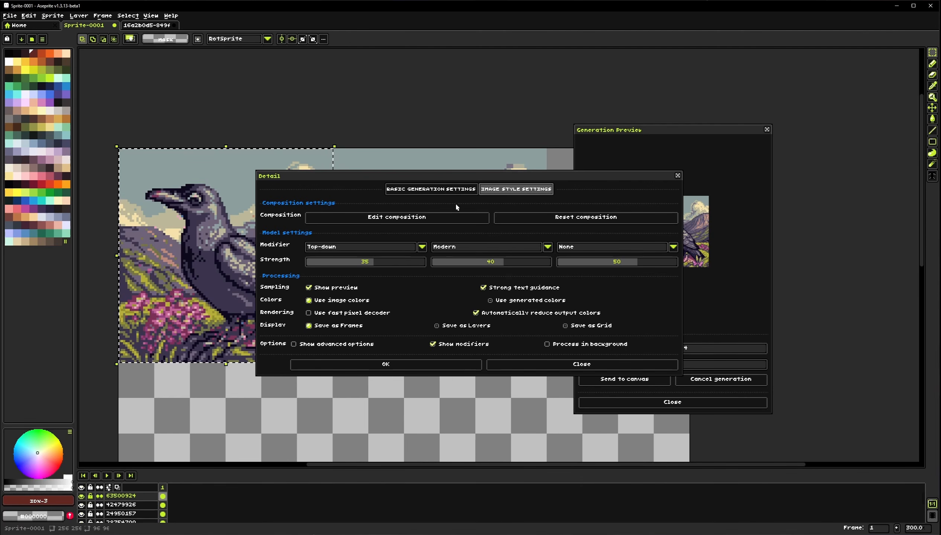
{"action": "left_click", "coordinate": [428, 192]}
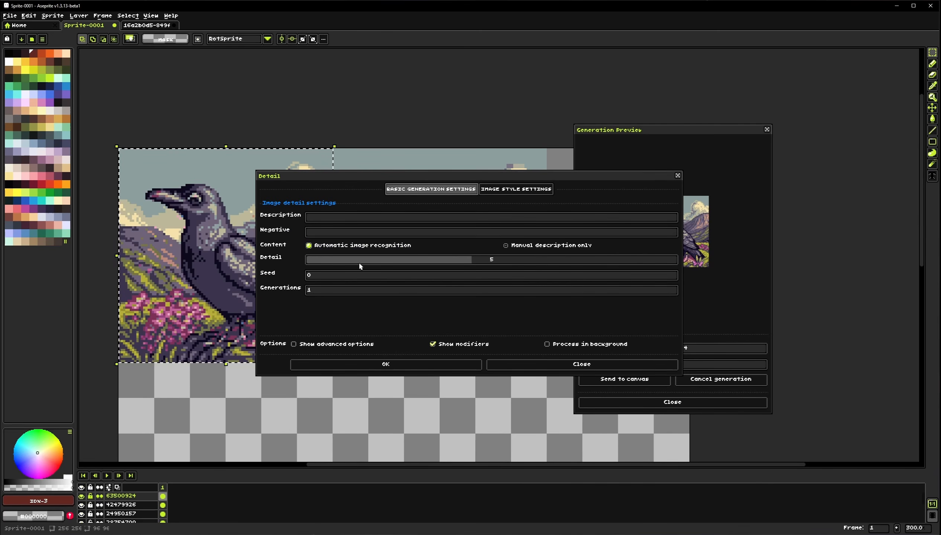
{"action": "left_click", "coordinate": [380, 362]}
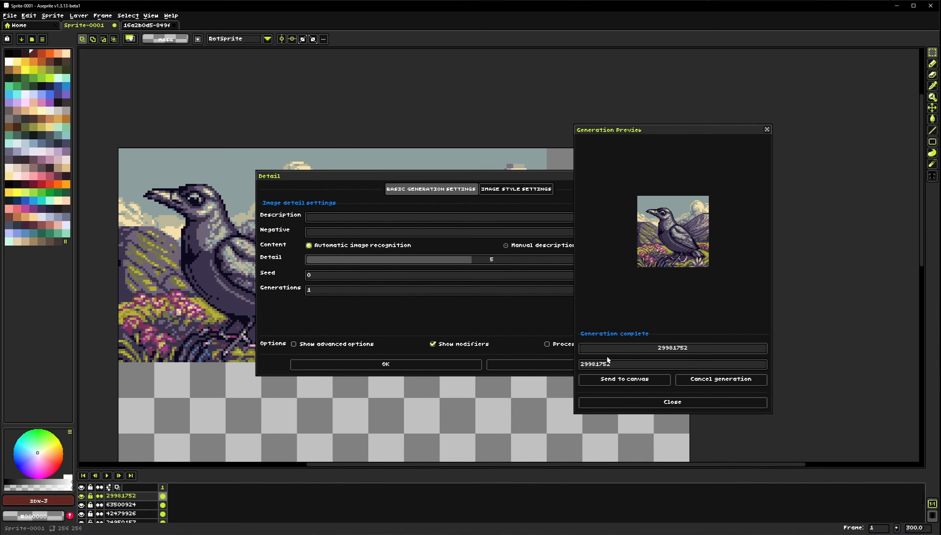
Rearrange the Detail and preview dialogs and toggle the Detail result layer to compare it with the previous version
{"action": "left_click_drag", "start_coordinate": [454, 181], "coordinate": [616, 260]}
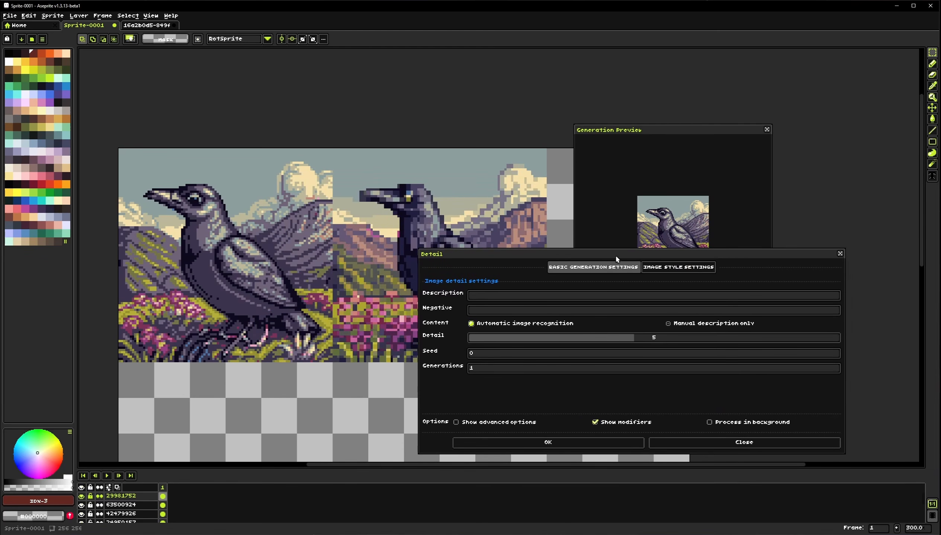
{"action": "left_click", "coordinate": [81, 497]}
{"action": "left_click", "coordinate": [81, 497]}
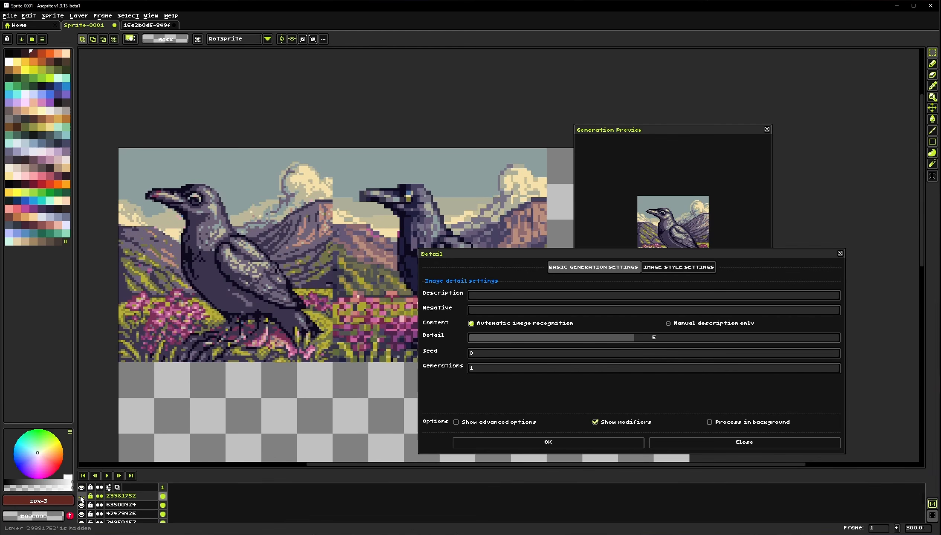
{"action": "left_click", "coordinate": [82, 497]}
{"action": "left_click", "coordinate": [81, 497]}
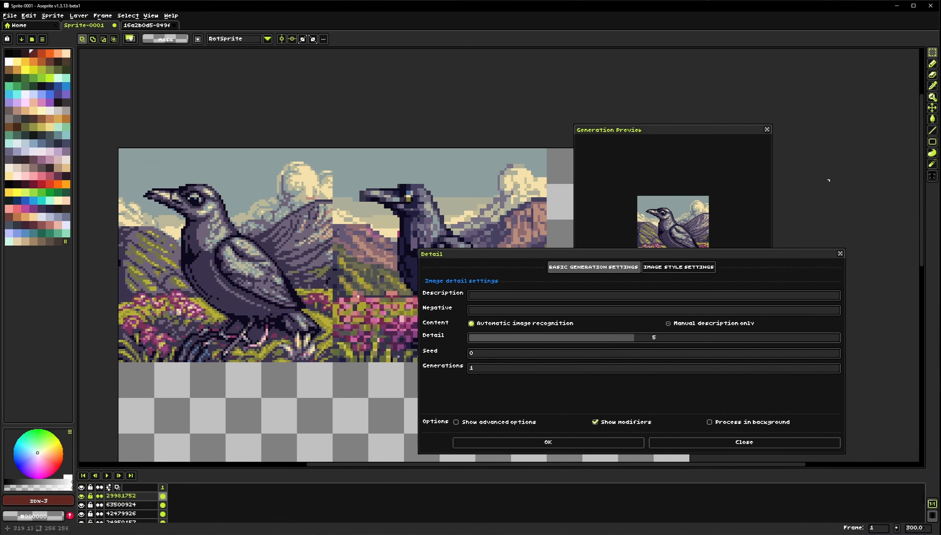
{"action": "left_click", "coordinate": [733, 131]}
{"action": "left_click_drag", "start_coordinate": [732, 130], "coordinate": [838, 71]}
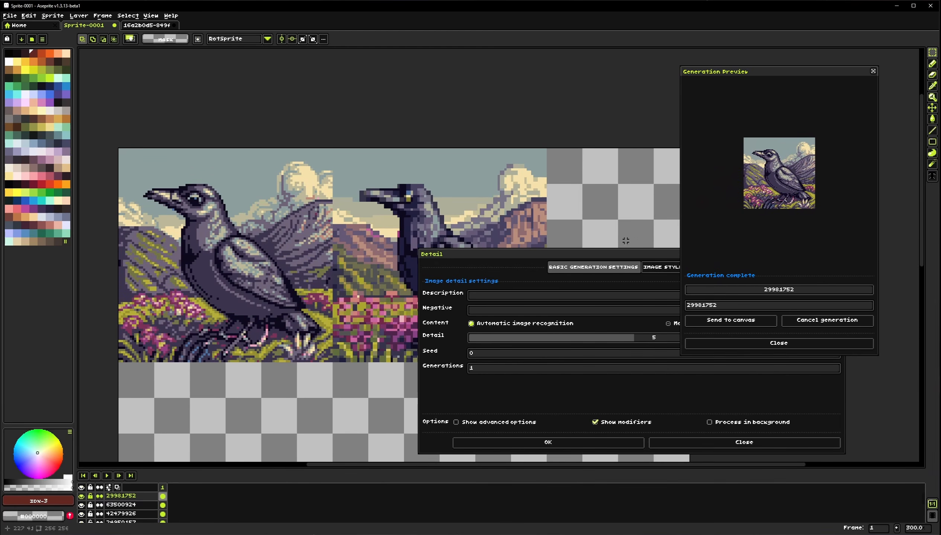
{"action": "left_click", "coordinate": [597, 255]}
{"action": "left_click_drag", "start_coordinate": [596, 257], "coordinate": [580, 238]}
{"action": "left_click", "coordinate": [81, 497]}
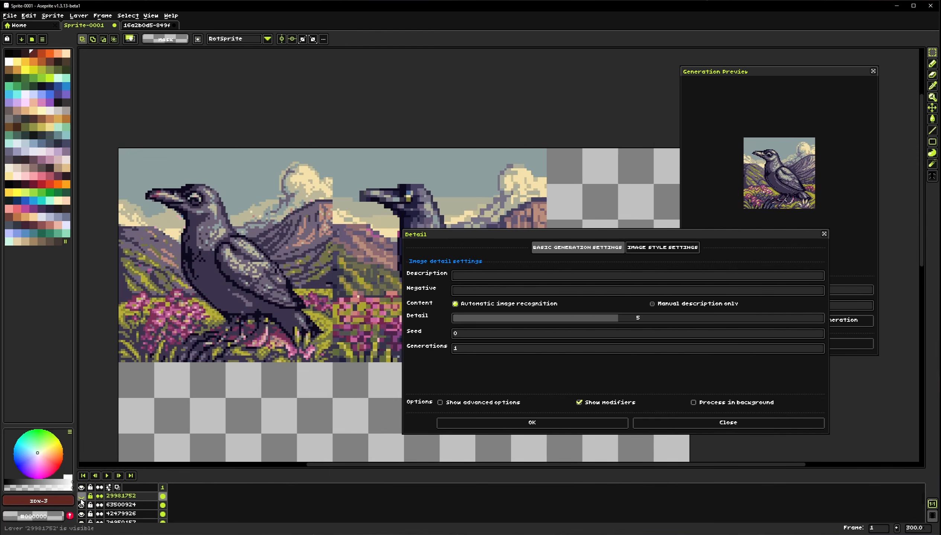
Select the 96 × 96 area on the resized crow layer and run Detail with the detail level set to 8
{"action": "left_click", "coordinate": [163, 506]}
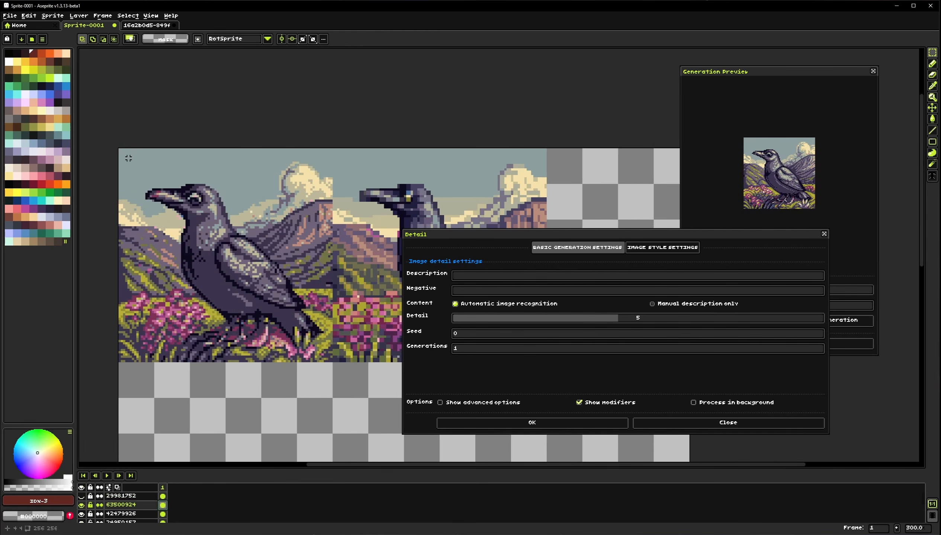
{"action": "left_click_drag", "start_coordinate": [118, 148], "coordinate": [334, 364]}
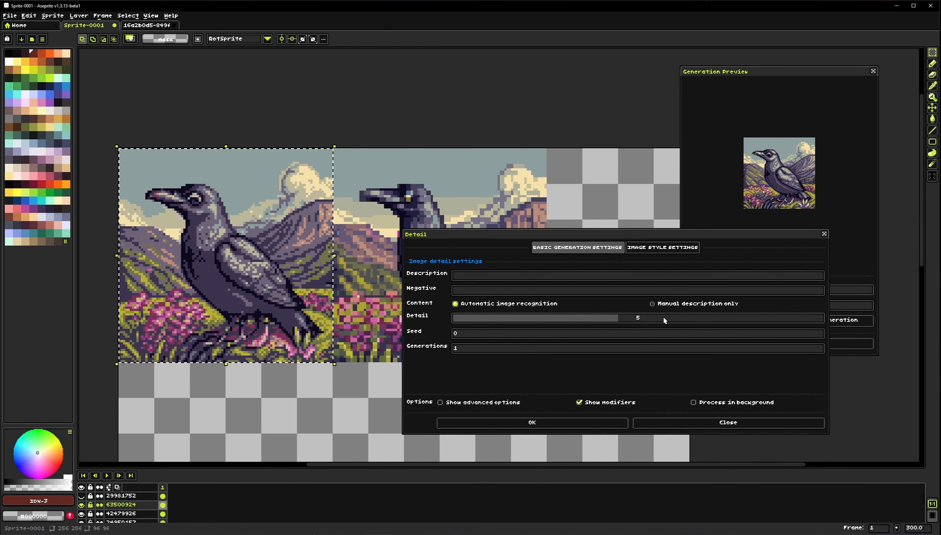
{"action": "left_click_drag", "start_coordinate": [663, 321], "coordinate": [741, 318]}
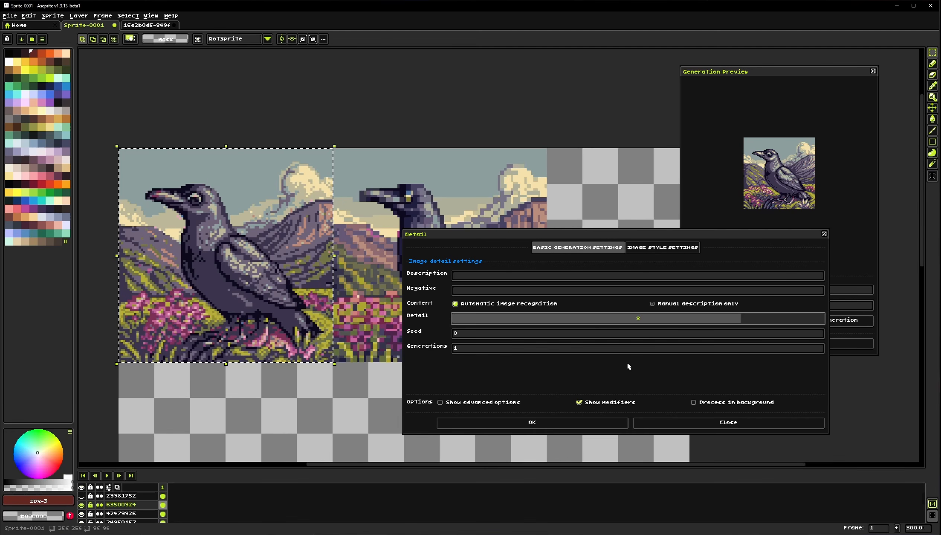
{"action": "left_click", "coordinate": [534, 423]}
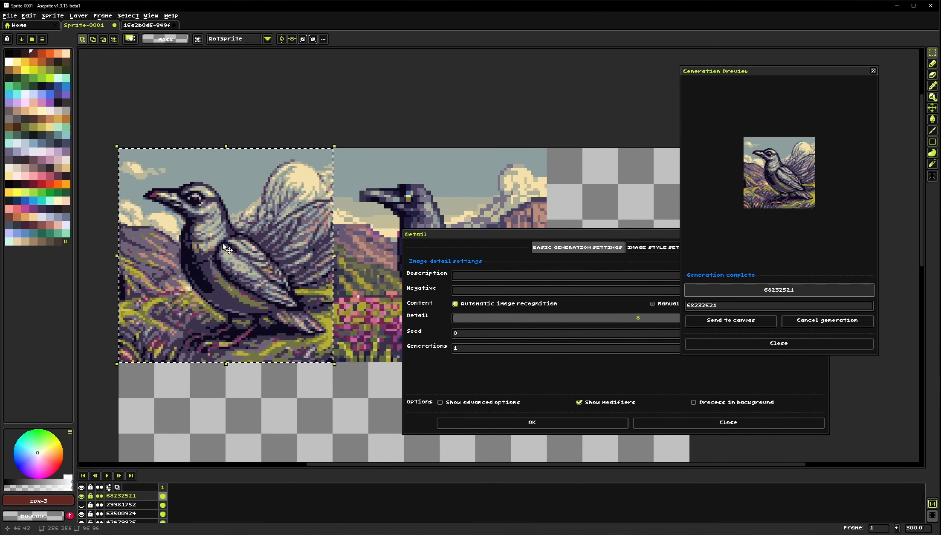
Toggle the new Detail layer's visibility to compare it with the layer below, and hide the earlier Detail layer
{"action": "left_click_drag", "start_coordinate": [233, 261], "coordinate": [245, 263]}
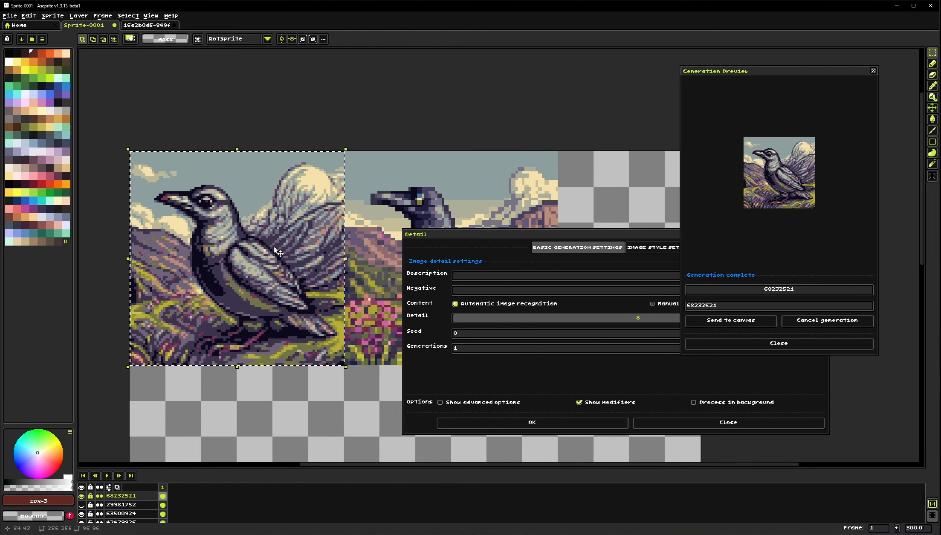
{"action": "mouse_move", "coordinate": [274, 262]}
{"action": "left_mouse_down"}
{"action": "mouse_move", "coordinate": [271, 251]}
{"action": "mouse_move", "coordinate": [261, 253]}
{"action": "left_mouse_up"}
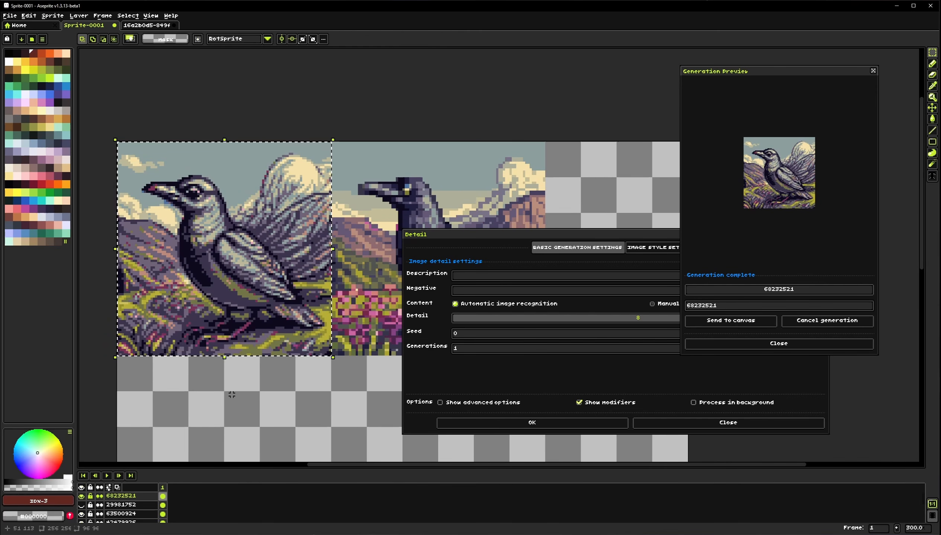
{"action": "left_click", "coordinate": [81, 497]}
{"action": "left_click", "coordinate": [81, 497]}
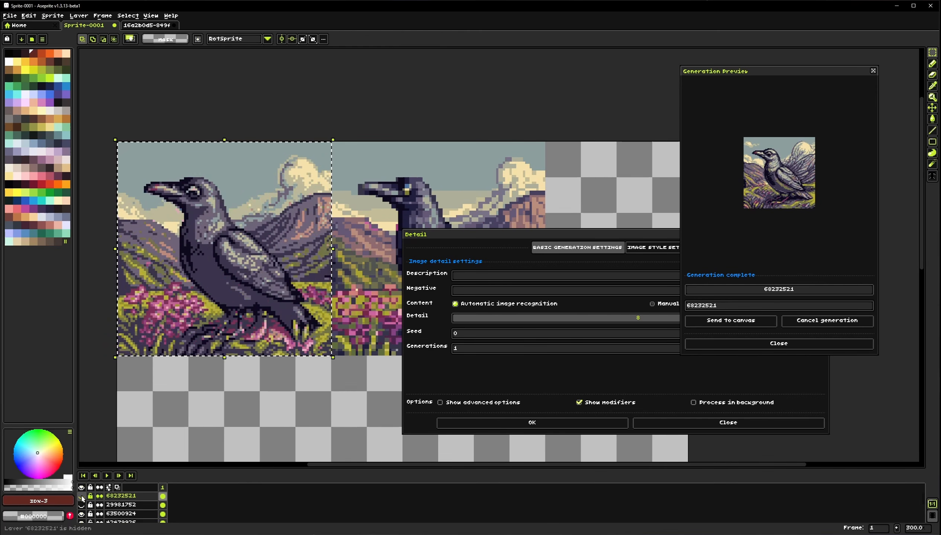
{"action": "left_click", "coordinate": [81, 497]}
{"action": "left_click", "coordinate": [81, 497]}
{"action": "left_click", "coordinate": [81, 497]}
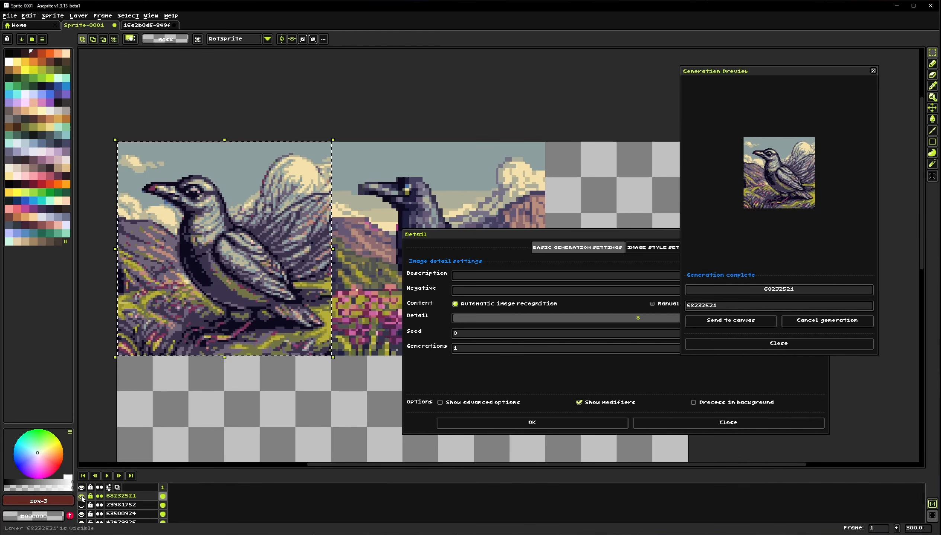
{"action": "left_click", "coordinate": [81, 498]}
{"action": "left_click", "coordinate": [81, 497]}
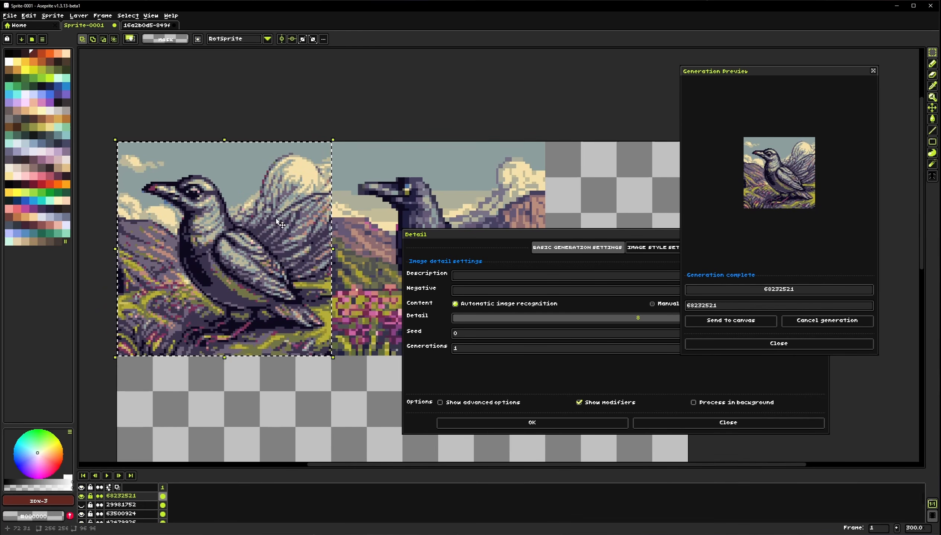
{"action": "left_click", "coordinate": [81, 497]}
{"action": "left_click", "coordinate": [81, 506]}
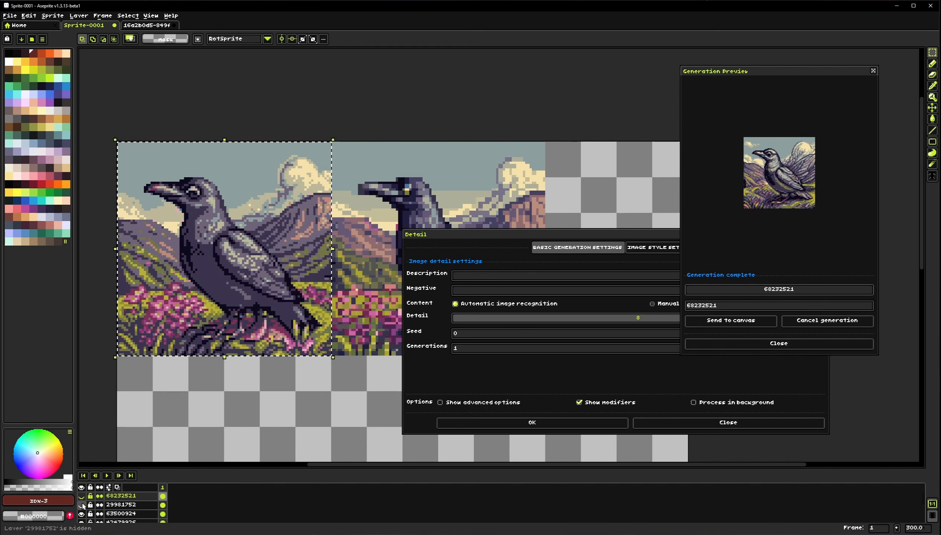
{"action": "left_click", "coordinate": [82, 506]}
{"action": "left_click", "coordinate": [82, 506]}
Reselect the 96 × 96 area on the resized crow layer and run Detail with the detail level set to 2
{"action": "left_click", "coordinate": [120, 515]}
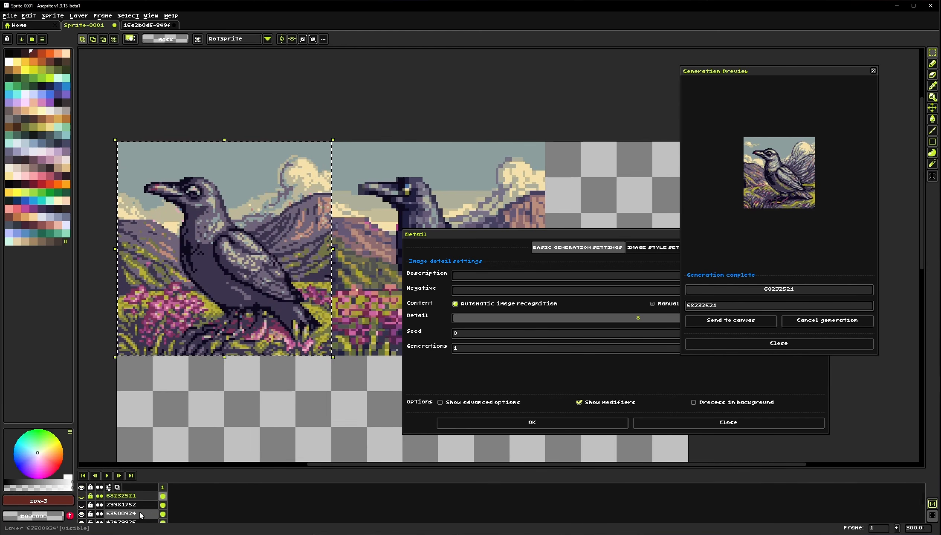
{"action": "left_click_drag", "start_coordinate": [639, 321], "coordinate": [484, 324]}
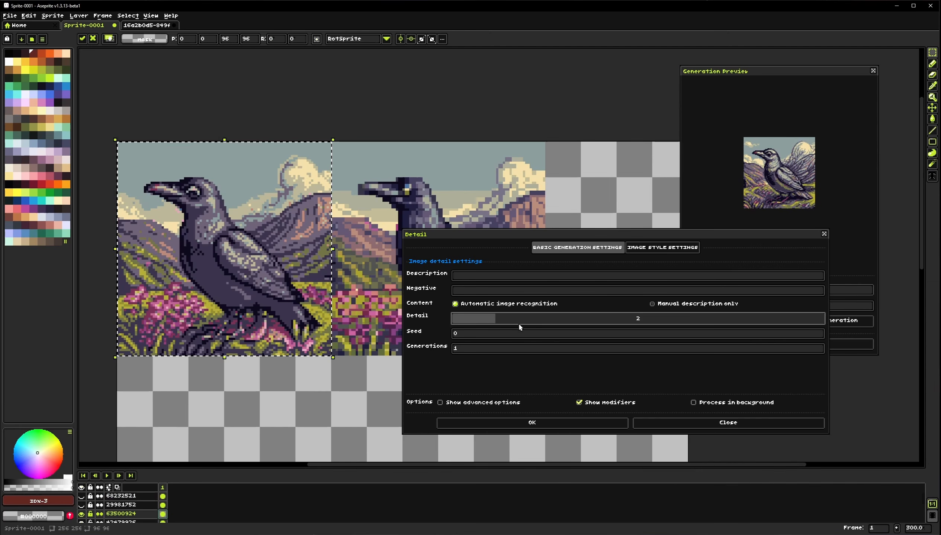
{"action": "left_click", "coordinate": [482, 428]}
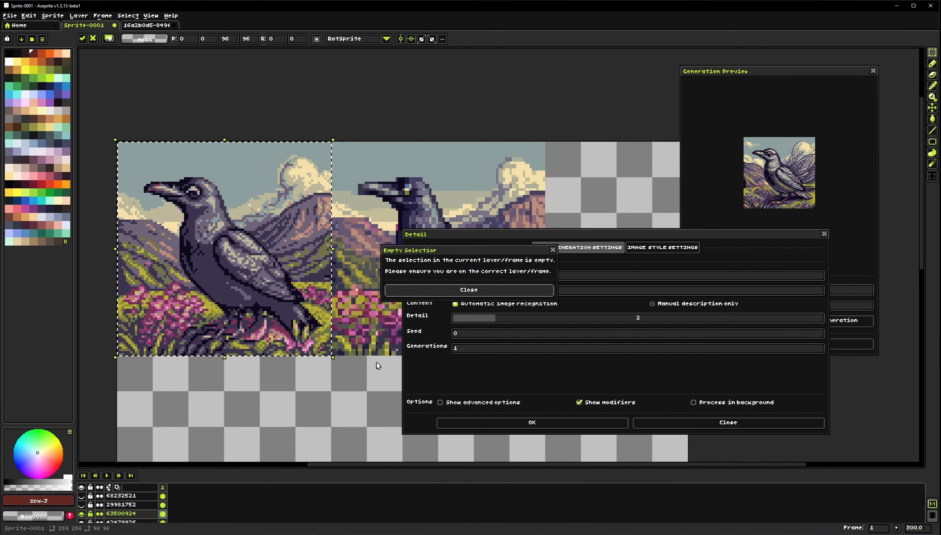
{"action": "left_click", "coordinate": [491, 291]}
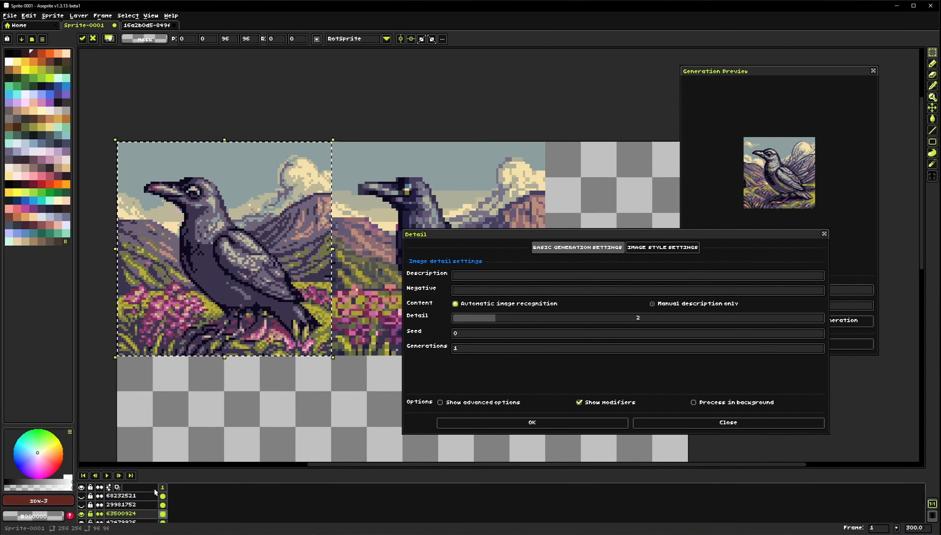
{"action": "left_click", "coordinate": [148, 515]}
{"action": "key", "text": "ctrl+d"}
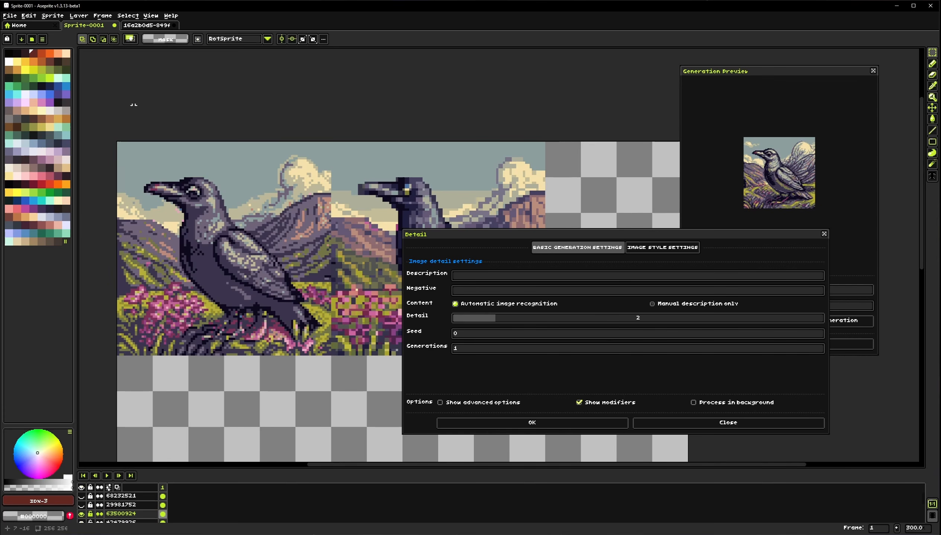
{"action": "left_click_drag", "start_coordinate": [118, 143], "coordinate": [332, 356]}
{"action": "left_click", "coordinate": [512, 422]}
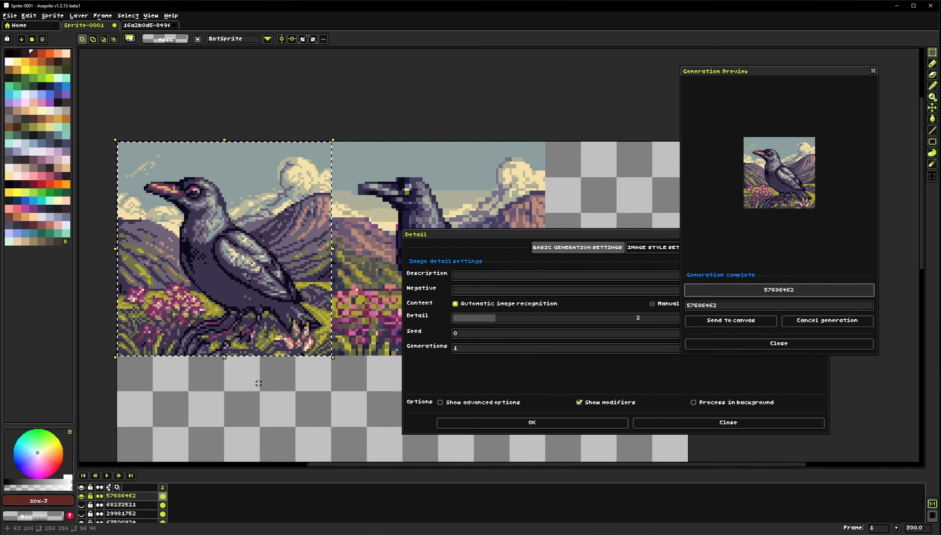
Toggle the latest Detail layer on and off to compare results, then close the Detail dialog
{"action": "left_click", "coordinate": [81, 497]}
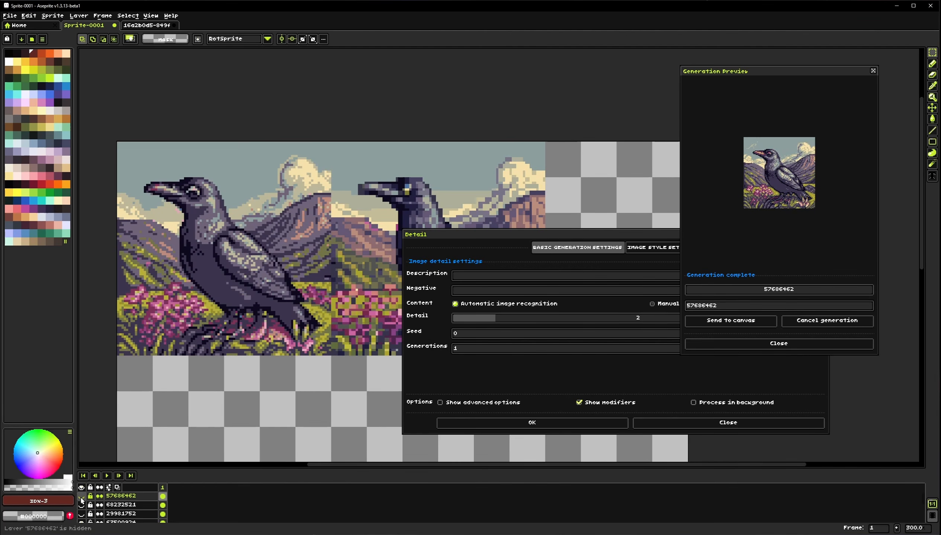
{"action": "left_click", "coordinate": [82, 497]}
{"action": "left_click", "coordinate": [81, 497]}
{"action": "left_click", "coordinate": [81, 497]}
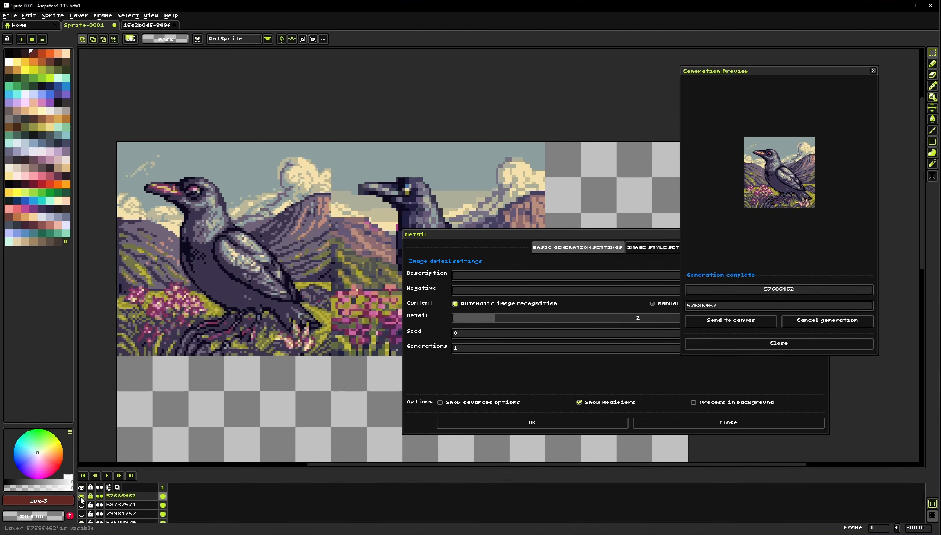
{"action": "left_click", "coordinate": [82, 496]}
{"action": "left_click", "coordinate": [81, 497]}
{"action": "left_click", "coordinate": [82, 497]}
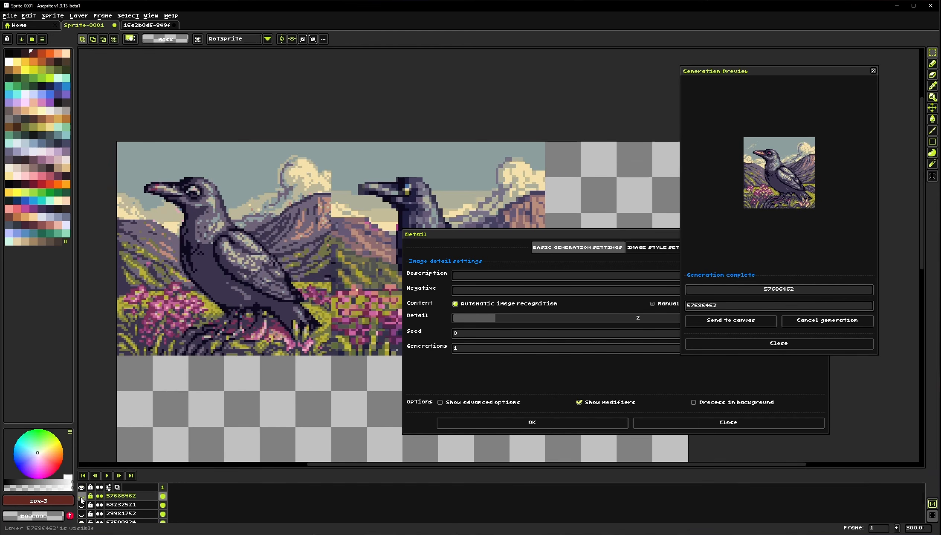
{"action": "left_click", "coordinate": [81, 497]}
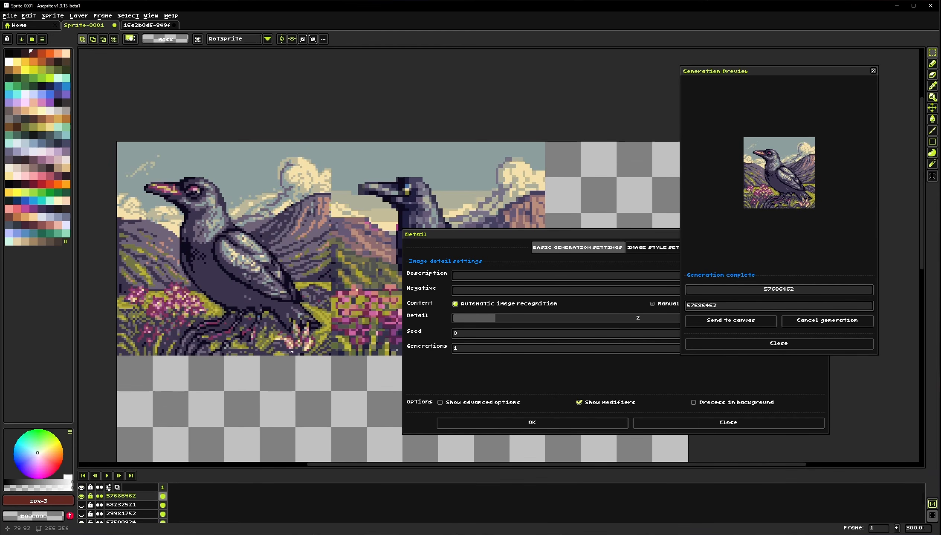
{"action": "left_click", "coordinate": [710, 426]}
Switch to the Salvatore.png crown sprite and resize it to 64 × 64 pixels with a different interpolation method
{"action": "left_click_drag", "start_coordinate": [274, 316], "coordinate": [284, 288]}
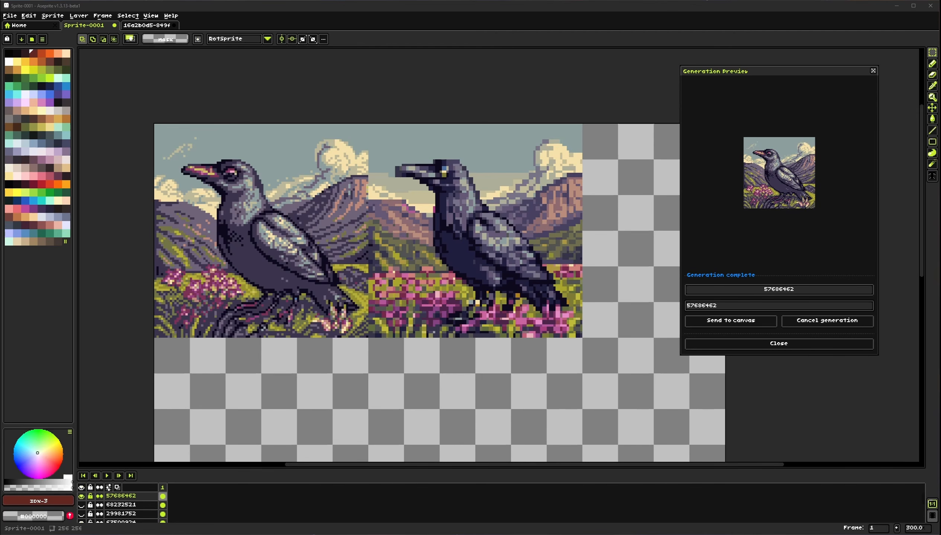
{"action": "left_click_drag", "start_coordinate": [258, 22], "coordinate": [259, 23]}
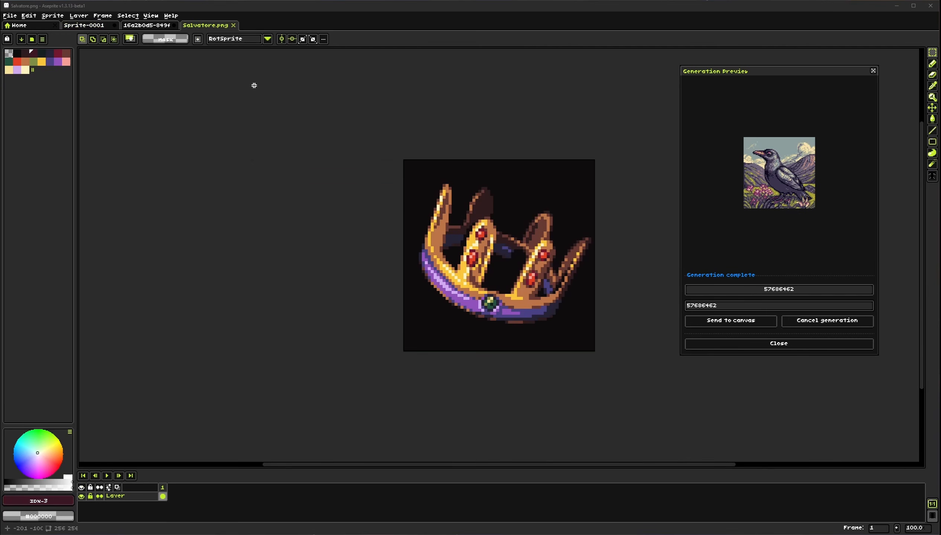
{"action": "left_click", "coordinate": [54, 16]}
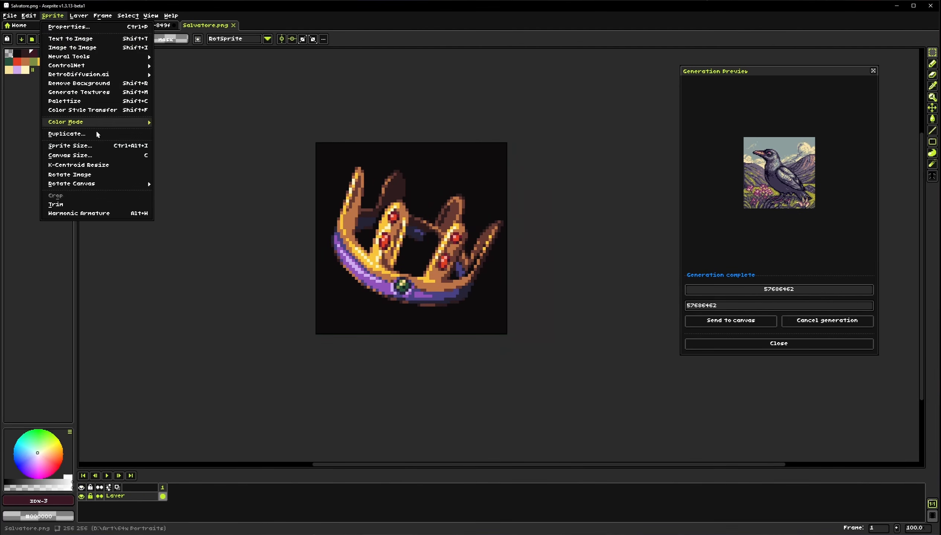
{"action": "left_click", "coordinate": [86, 146]}
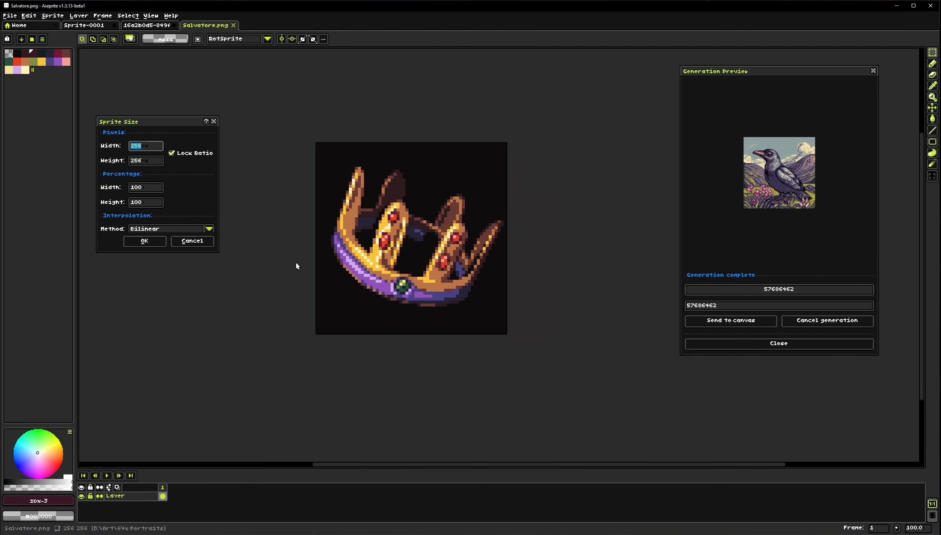
{"action": "type", "text": "64"}
{"action": "left_click", "coordinate": [195, 230]}
{"action": "left_click", "coordinate": [174, 241]}
{"action": "left_click", "coordinate": [148, 242]}
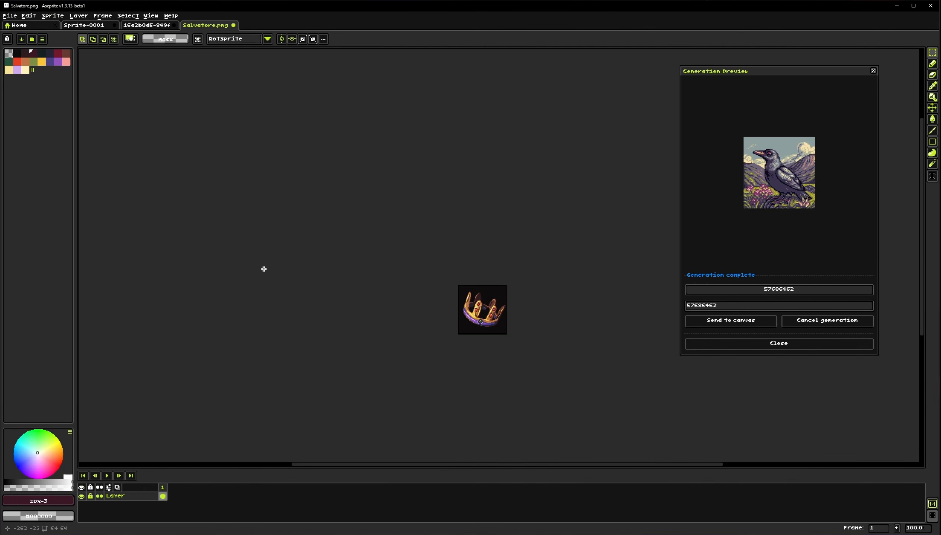
Zoom in on the crown and select the whole 64 × 64 sprite
{"action": "scroll", "coordinate": [518, 332], "scroll_direction": "up", "scroll_amount": 1}
{"action": "scroll", "coordinate": [428, 284], "scroll_direction": "up", "scroll_amount": 2}
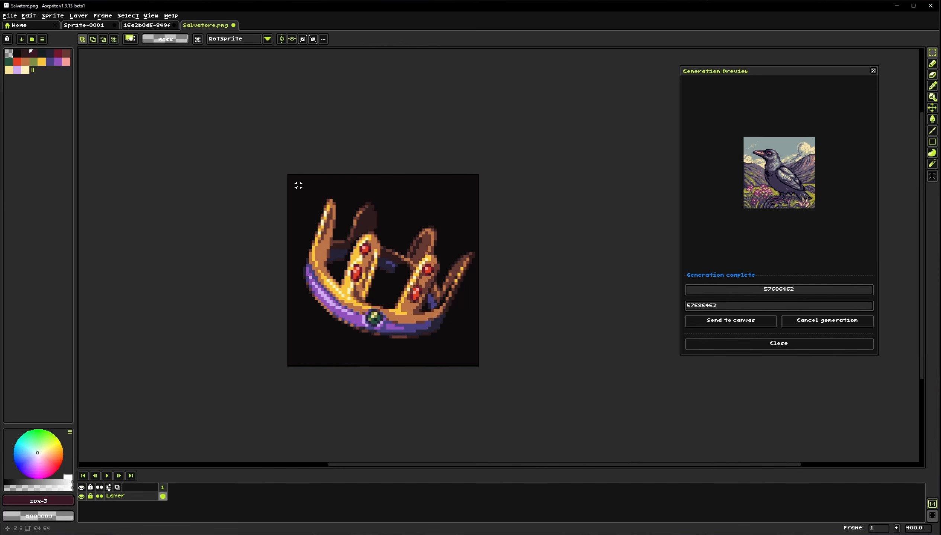
{"action": "left_click_drag", "start_coordinate": [288, 176], "coordinate": [480, 368]}
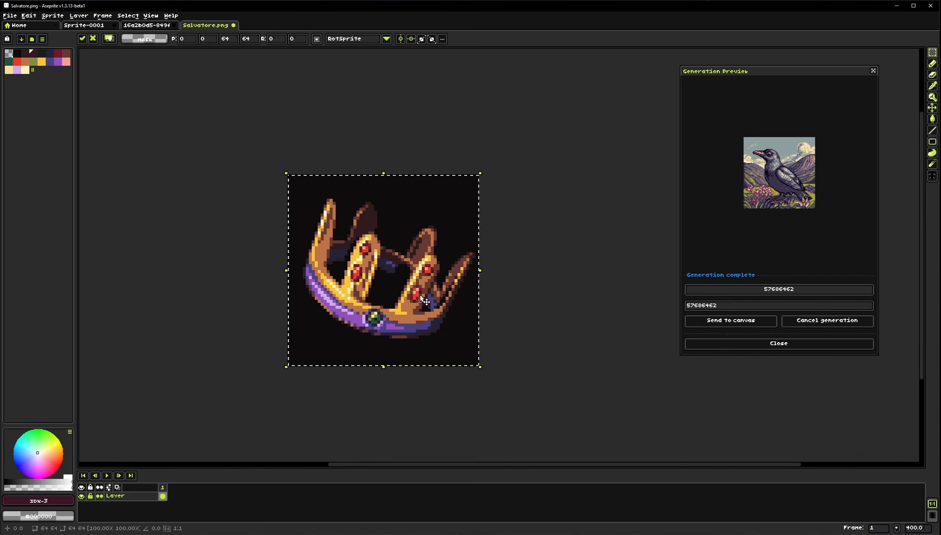
{"action": "left_click", "coordinate": [52, 16]}
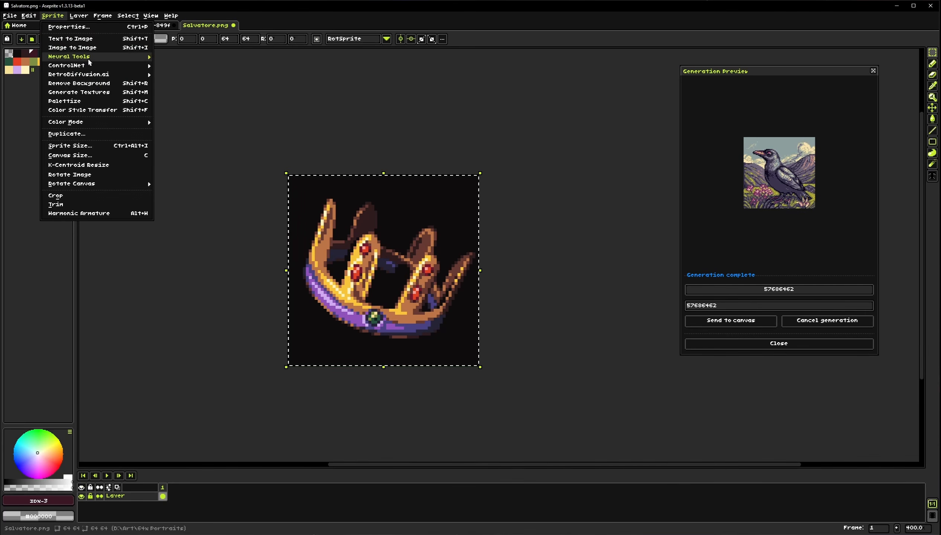
{"action": "left_click", "coordinate": [258, 128]}
{"action": "left_click", "coordinate": [242, 194]}
{"action": "left_click_drag", "start_coordinate": [295, 179], "coordinate": [480, 367]}
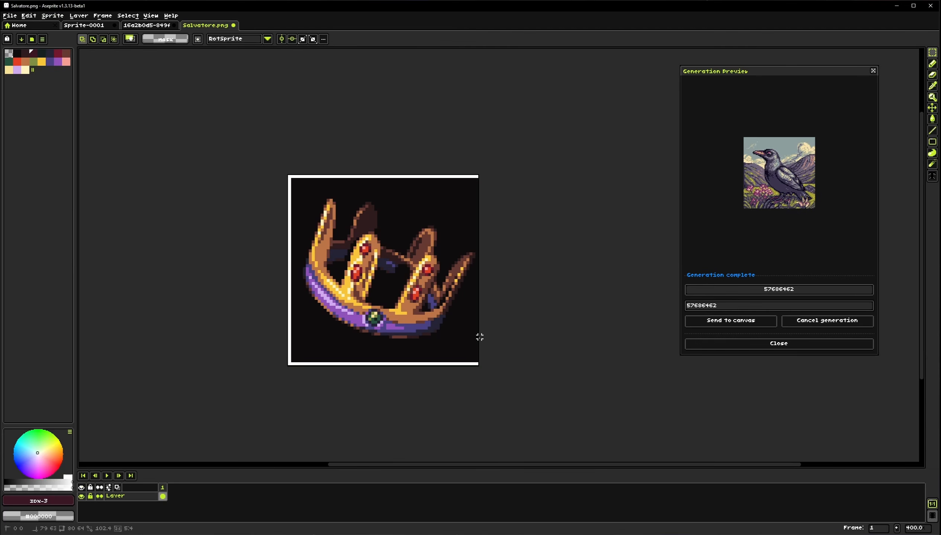
Open the Transform tool on the selected crown and set its output size to 64 × 64
{"action": "left_click", "coordinate": [52, 15]}
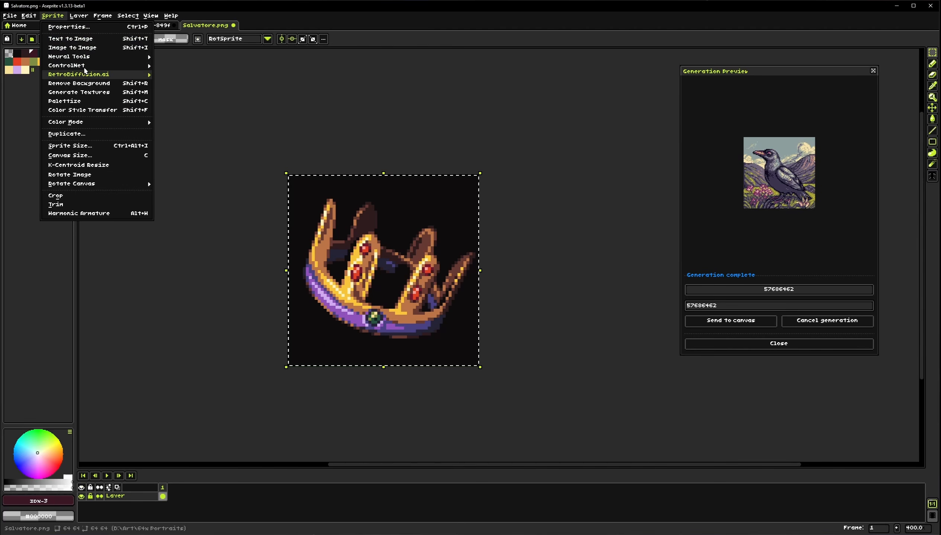
{"action": "mouse_move", "coordinate": [112, 57]}
{"action": "left_click", "coordinate": [188, 84]}
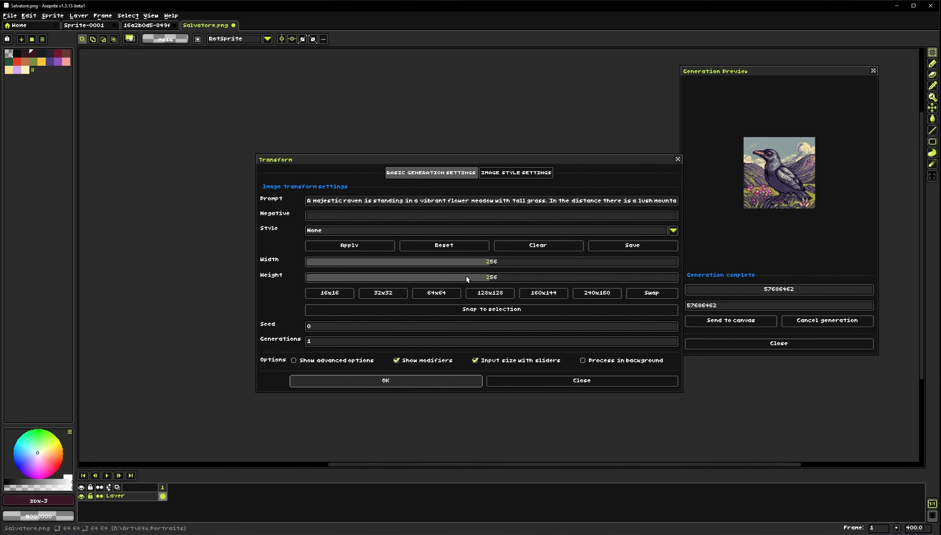
{"action": "left_click_drag", "start_coordinate": [557, 160], "coordinate": [482, 144]}
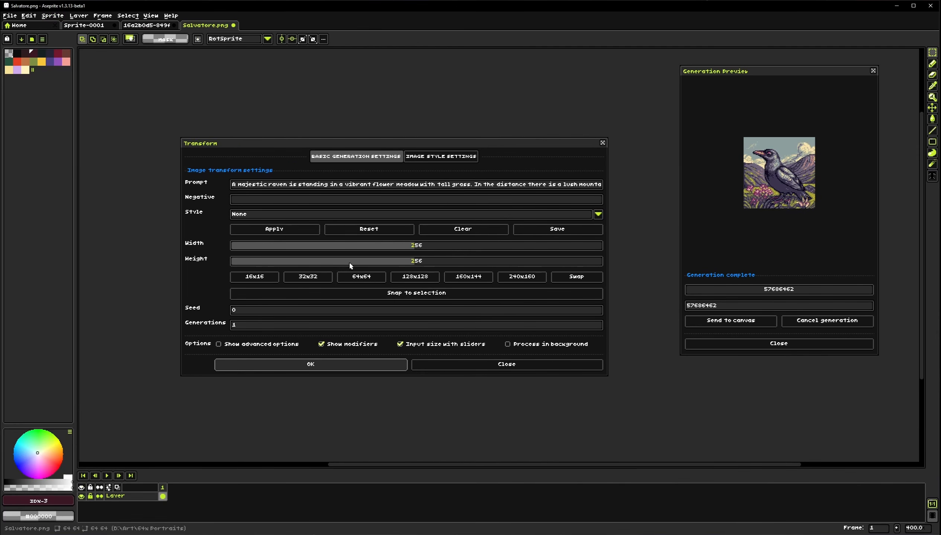
{"action": "left_click", "coordinate": [361, 277]}
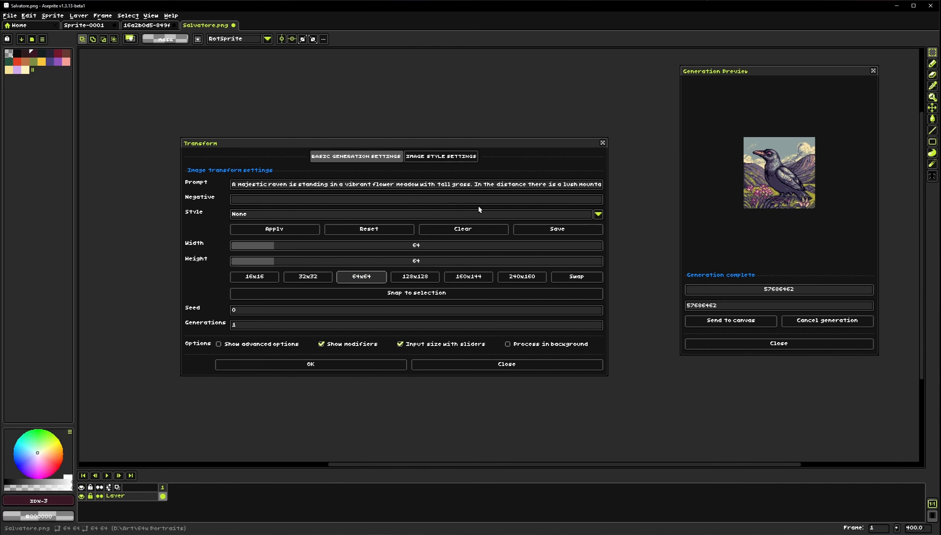
{"action": "left_click", "coordinate": [421, 157]}
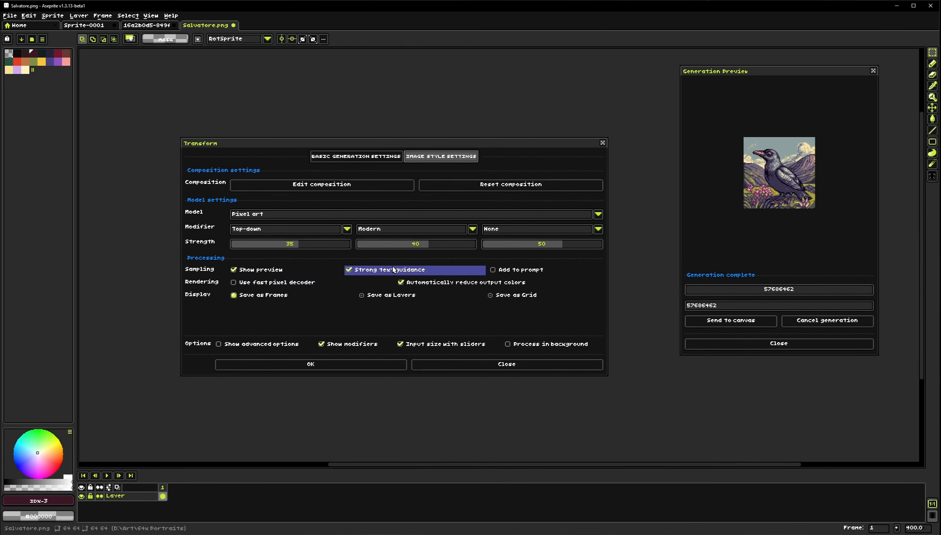
{"action": "left_click", "coordinate": [355, 157]}
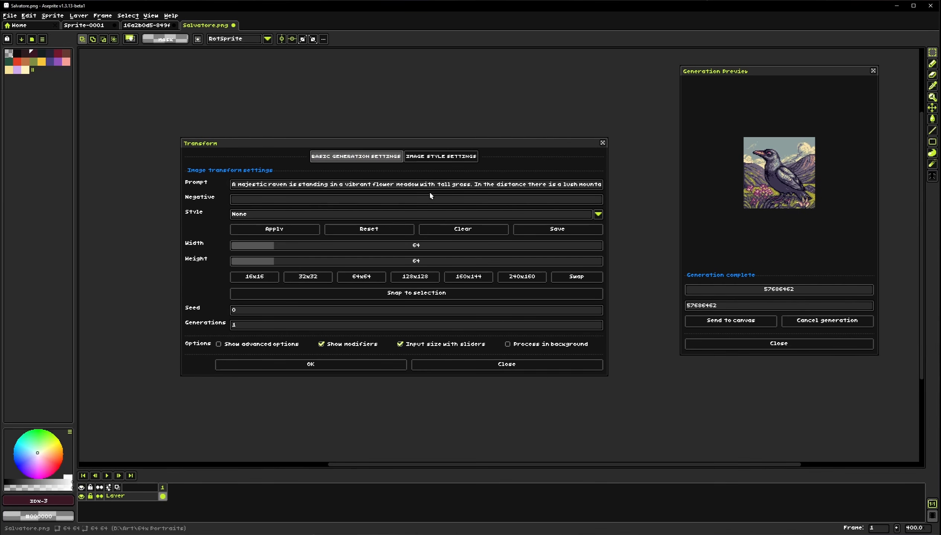
Replace the Transform prompt with "a car on a blank background" and run the generation
{"action": "left_click", "coordinate": [463, 229]}
{"action": "left_click", "coordinate": [446, 186]}
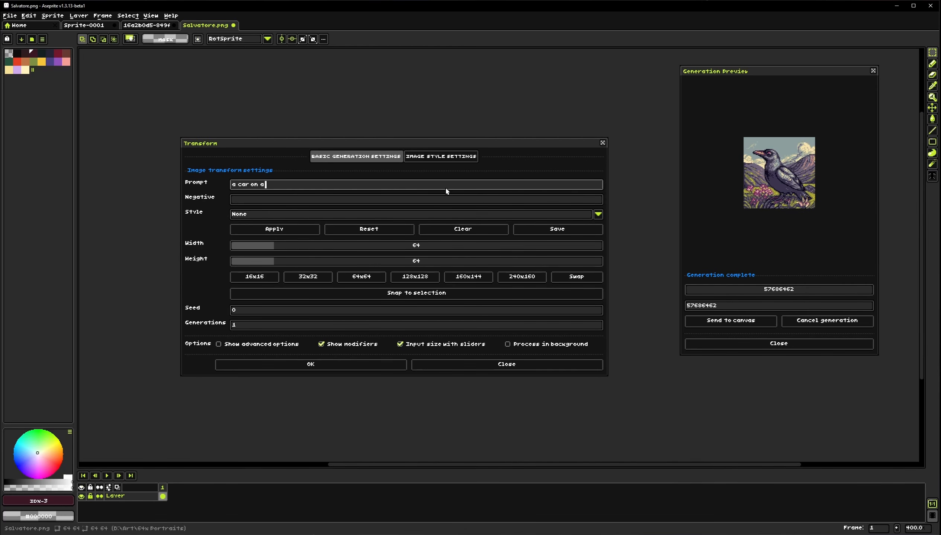
{"action": "type", "text": "a car on a blank background"}
{"action": "left_click", "coordinate": [343, 369]}
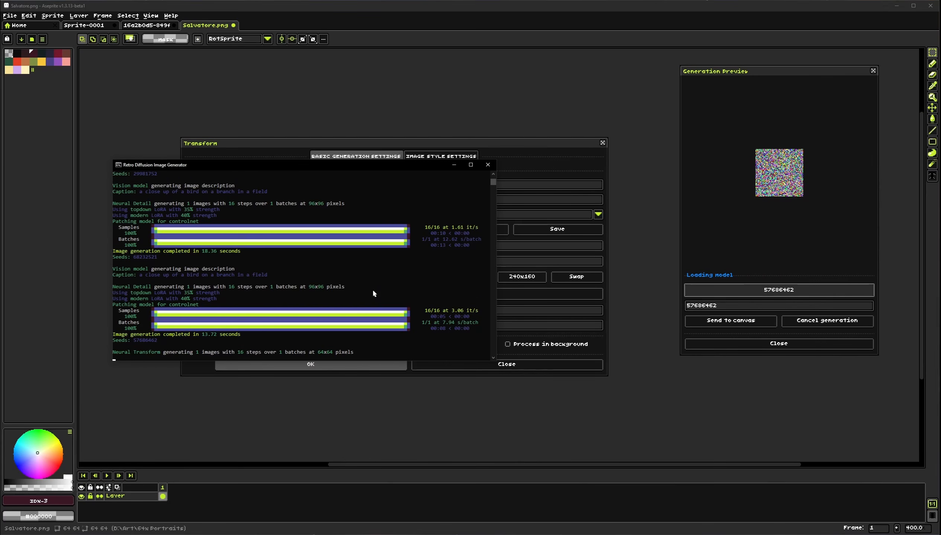
{"action": "left_click_drag", "start_coordinate": [533, 146], "coordinate": [605, 237]}
{"action": "left_click_drag", "start_coordinate": [531, 209], "coordinate": [387, 118]}
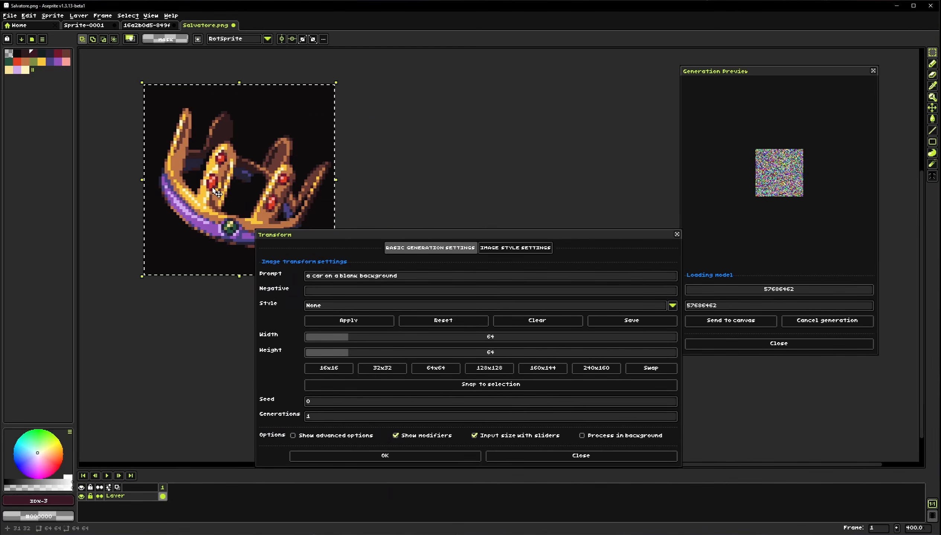
{"action": "key", "text": "alt+Tab"}
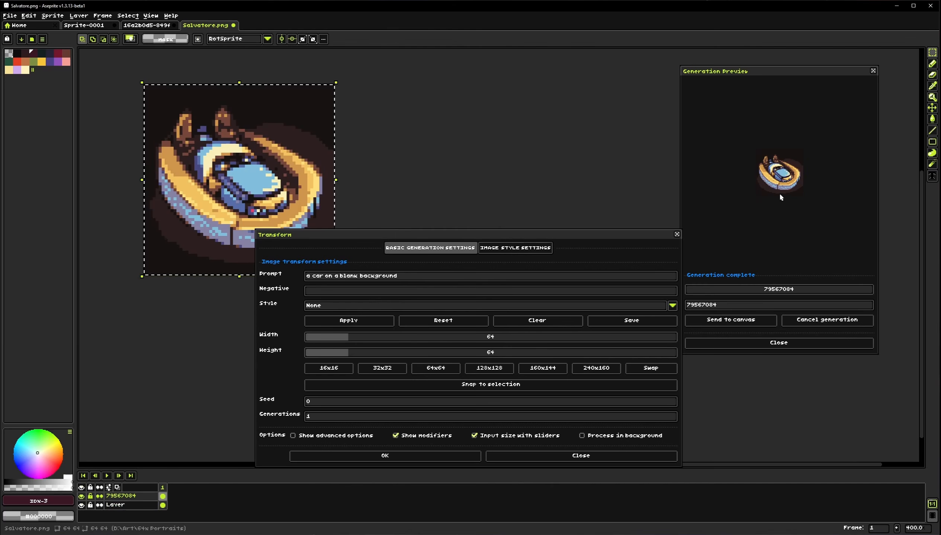
Toggle the generated car layer on and off to compare it with the crown, then close the Transform dialog
{"action": "left_click_drag", "start_coordinate": [205, 202], "coordinate": [187, 216]}
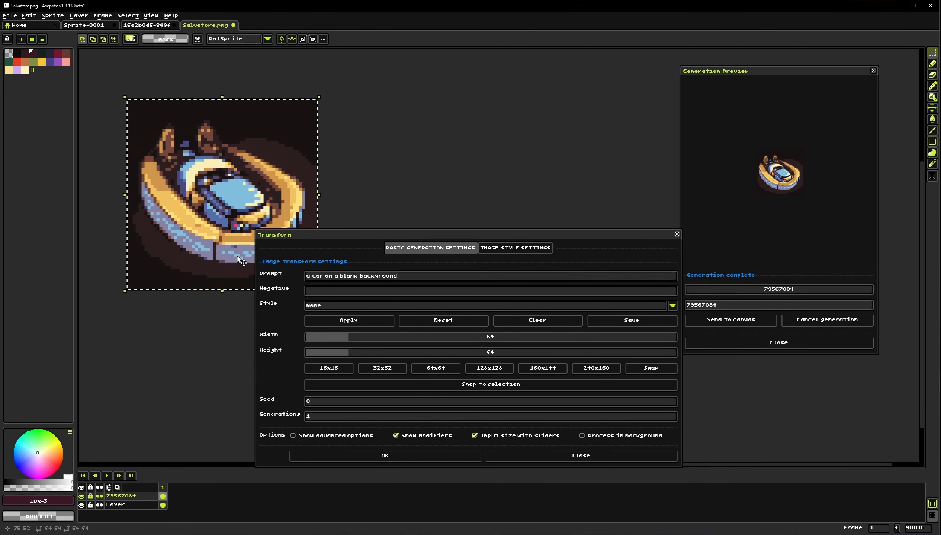
{"action": "left_click_drag", "start_coordinate": [361, 235], "coordinate": [353, 195]}
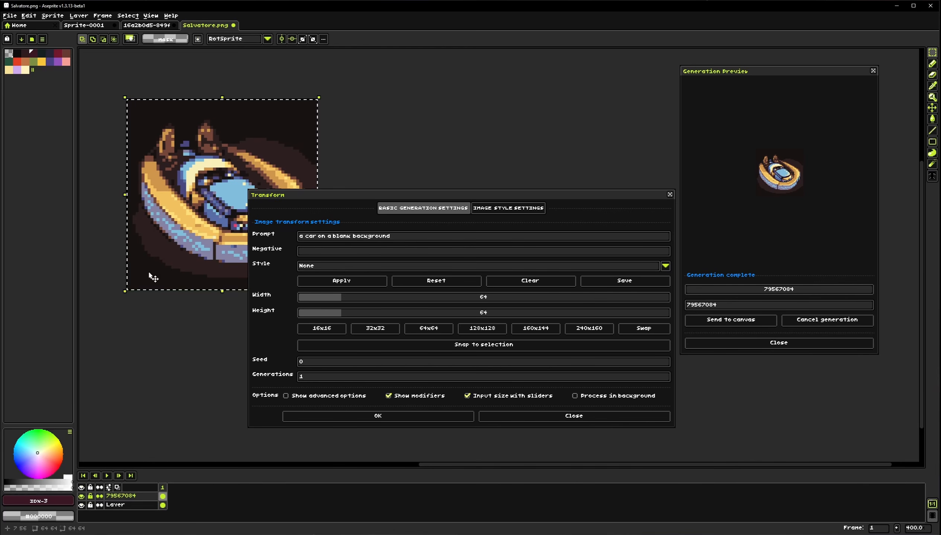
{"action": "left_click", "coordinate": [123, 507]}
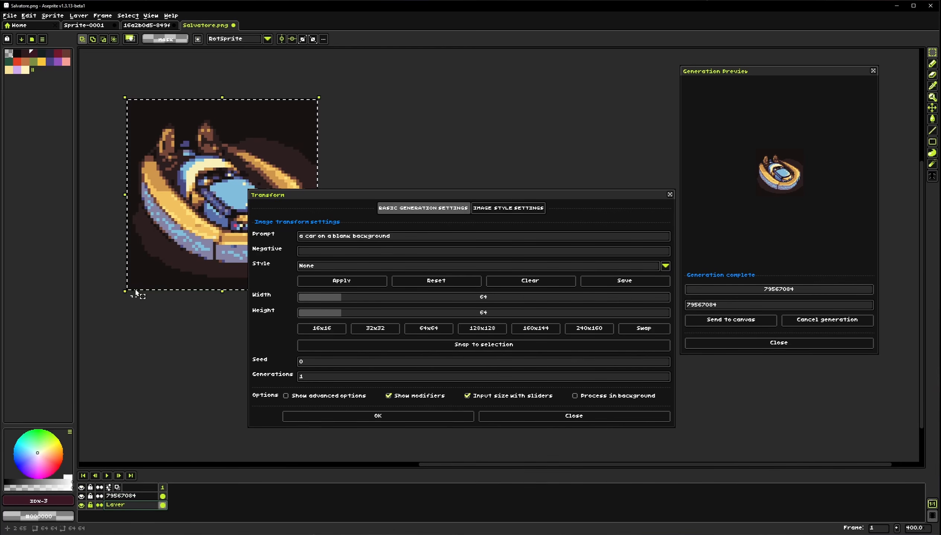
{"action": "left_click", "coordinate": [82, 497]}
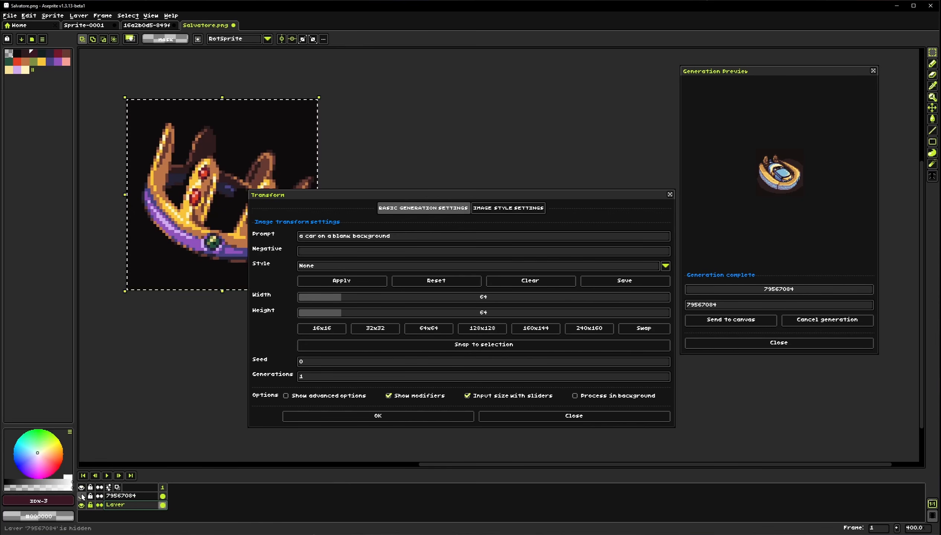
{"action": "left_click", "coordinate": [82, 496]}
{"action": "left_click", "coordinate": [82, 496]}
{"action": "left_click", "coordinate": [82, 496]}
{"action": "left_click", "coordinate": [82, 496]}
{"action": "left_click", "coordinate": [405, 234]}
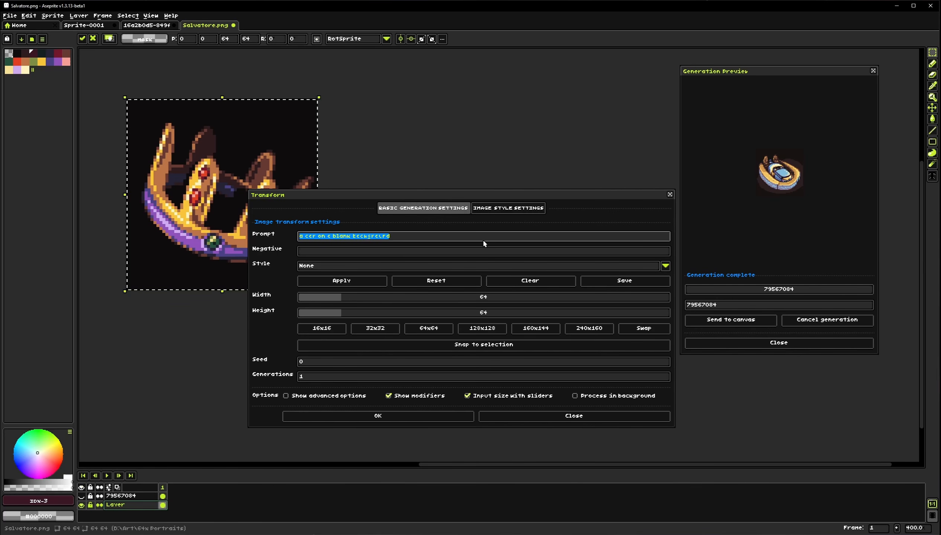
{"action": "left_click", "coordinate": [435, 241]}
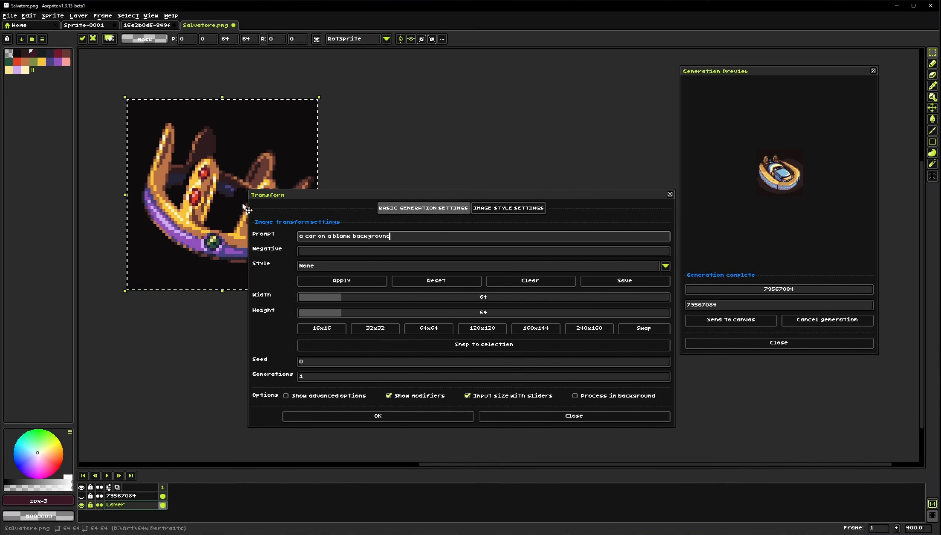
{"action": "left_click_drag", "start_coordinate": [175, 205], "coordinate": [205, 245]}
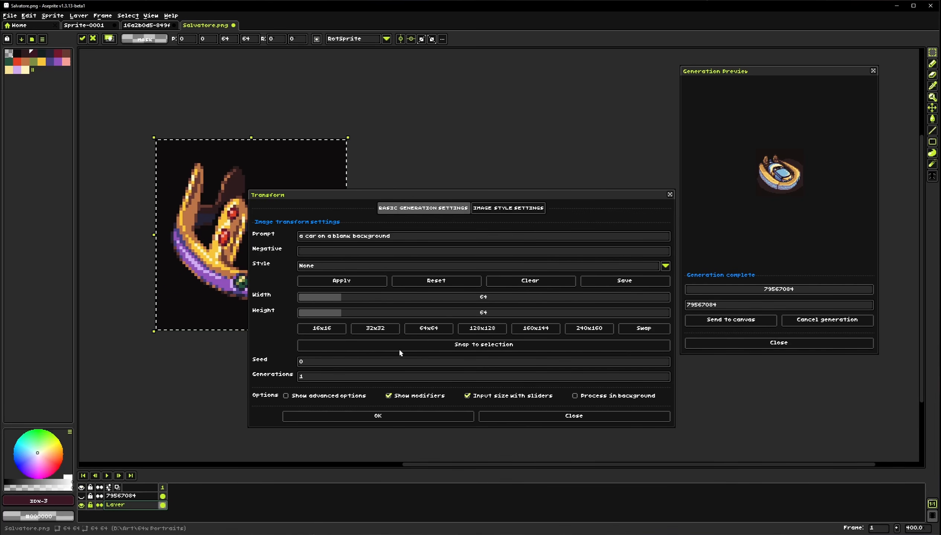
{"action": "left_click", "coordinate": [571, 416]}
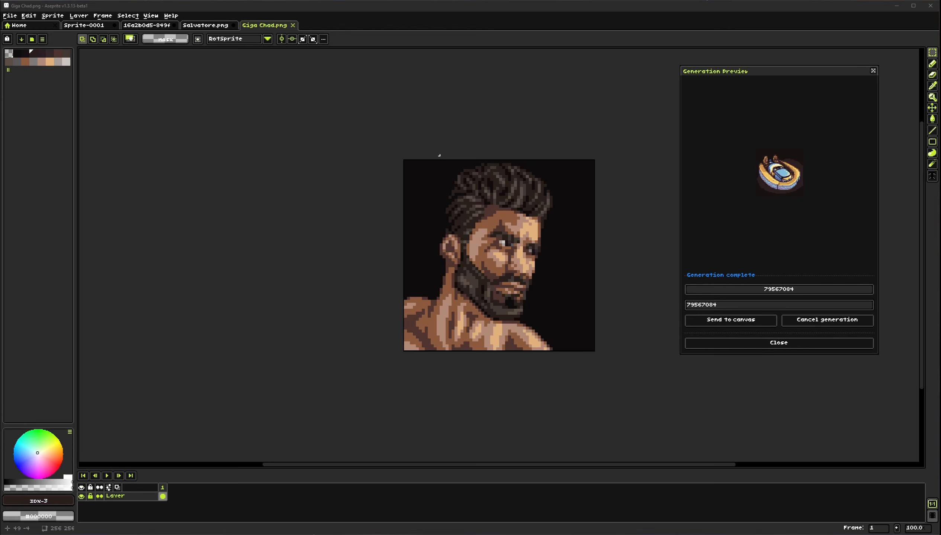
Switch to the Giga Chad.png portrait and resize the sprite to 64 × 64 pixels
{"action": "scroll", "coordinate": [167, 165], "scroll_direction": "right", "scroll_amount": 5}
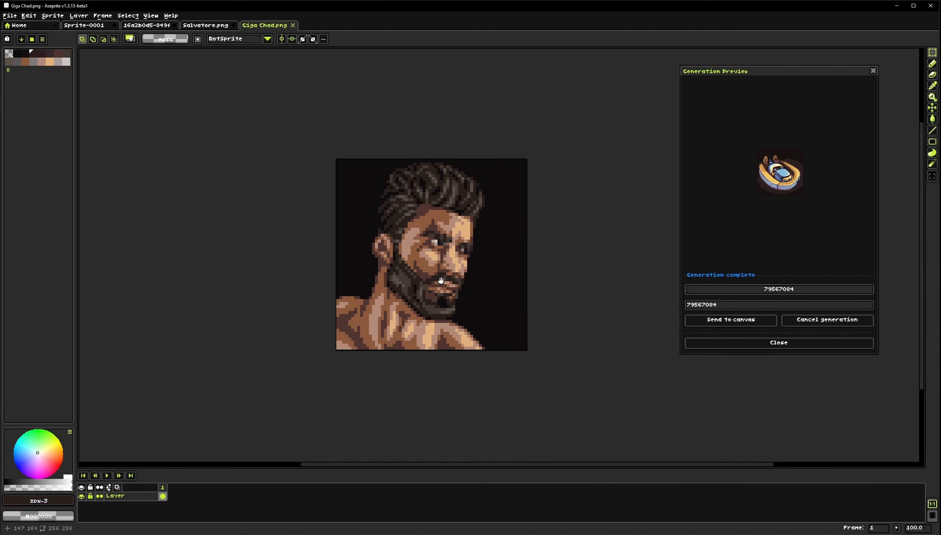
{"action": "left_click", "coordinate": [52, 15]}
{"action": "left_click", "coordinate": [73, 145]}
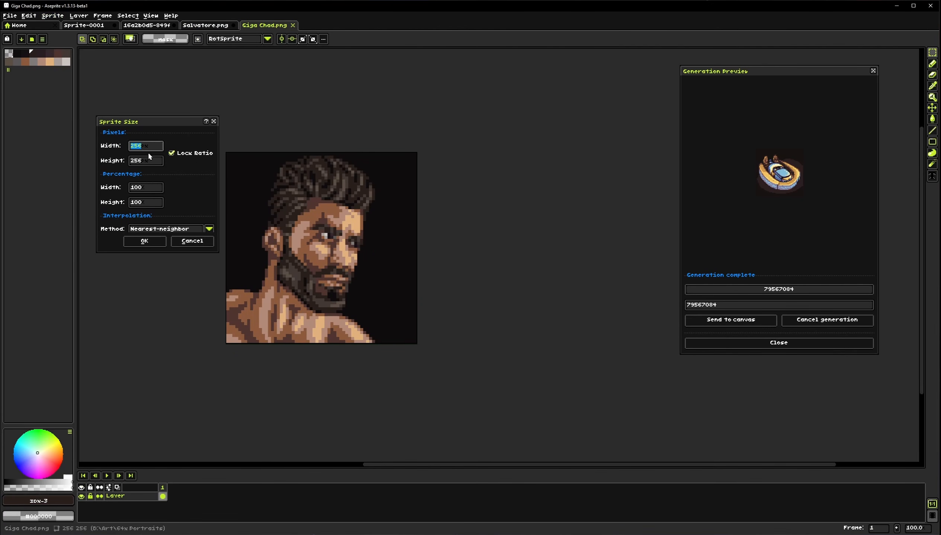
{"action": "type", "text": "64"}
{"action": "left_click", "coordinate": [144, 242]}
Select the whole portrait and run Transform with the prompt "santa claus", then close the dialog
{"action": "scroll", "coordinate": [411, 333], "scroll_direction": "up", "scroll_amount": 3}
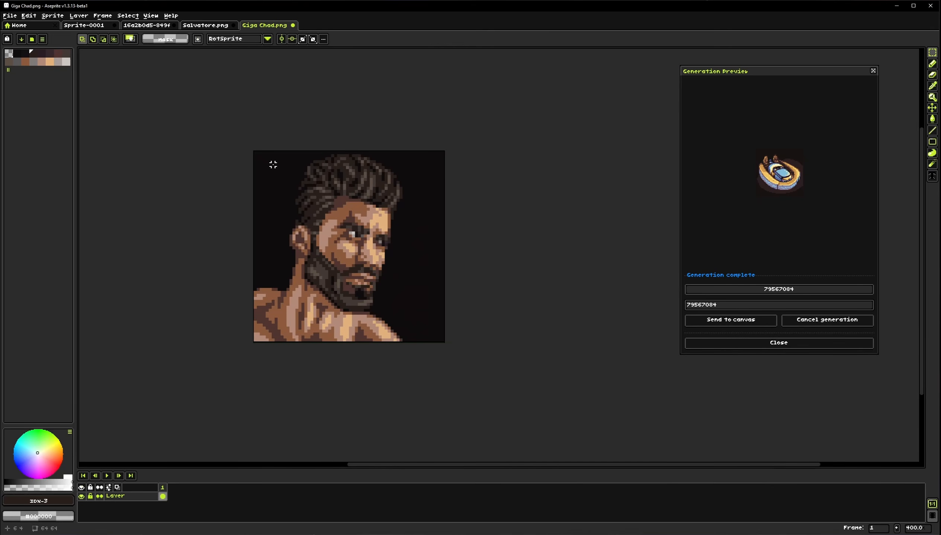
{"action": "left_click_drag", "start_coordinate": [273, 165], "coordinate": [431, 315]}
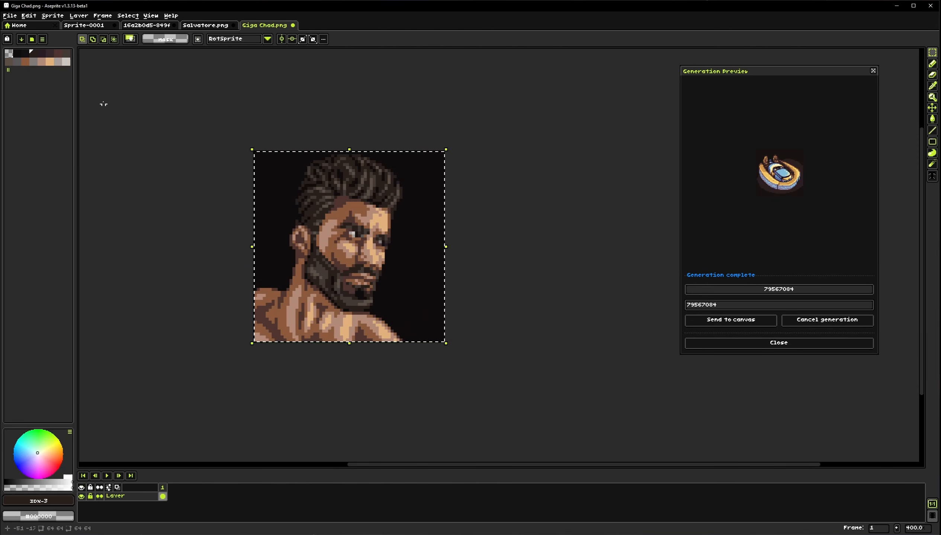
{"action": "left_click", "coordinate": [53, 15]}
{"action": "mouse_move", "coordinate": [112, 61]}
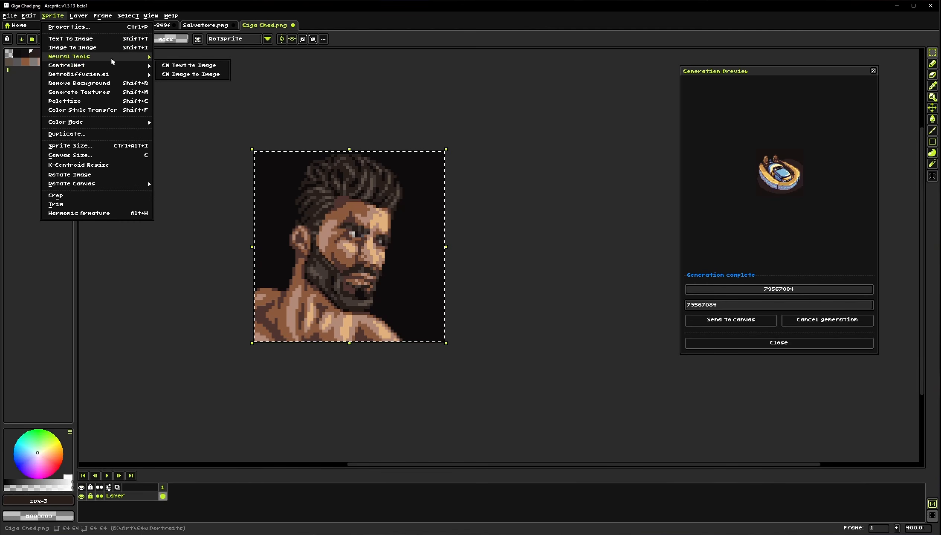
{"action": "left_click", "coordinate": [179, 83]}
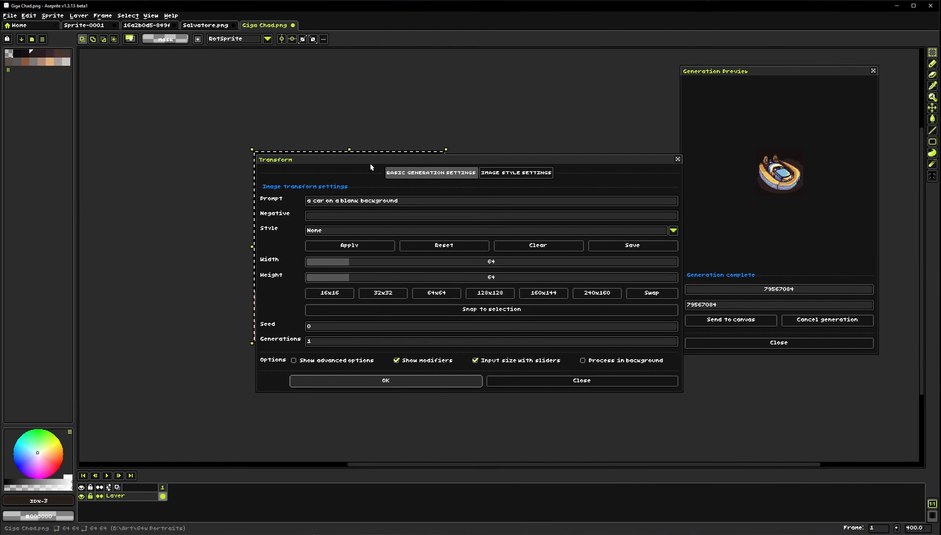
{"action": "left_click_drag", "start_coordinate": [370, 167], "coordinate": [355, 188]}
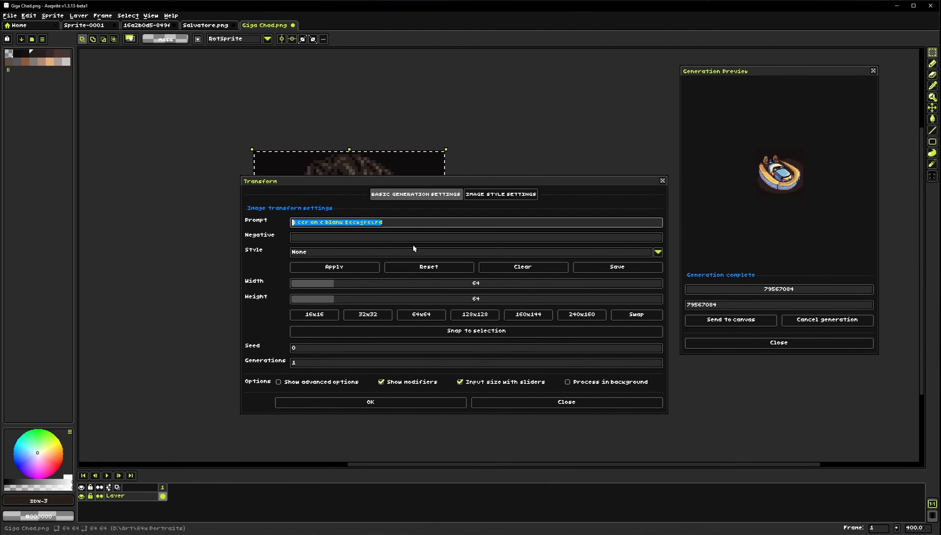
{"action": "type", "text": "sd"}
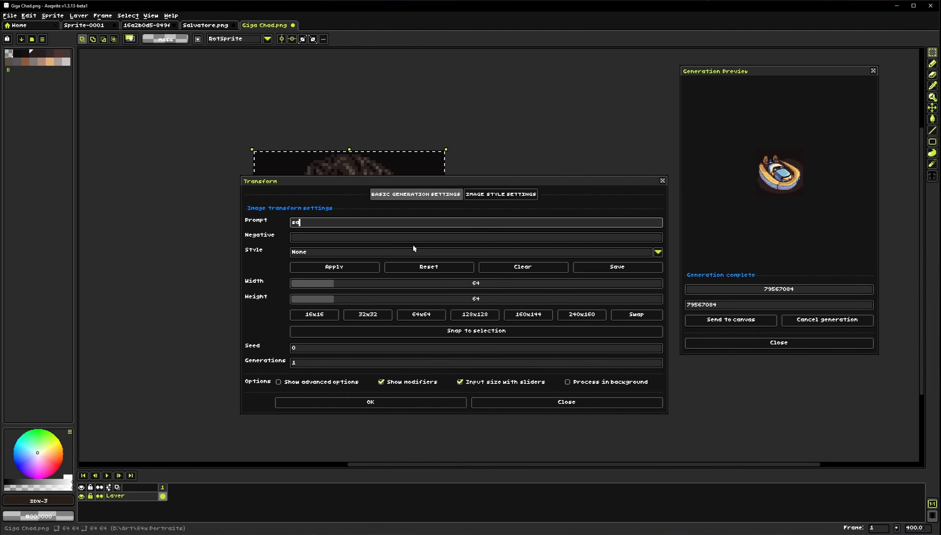
{"action": "key", "text": "BackSpace"}
{"action": "type", "text": "anta claus"}
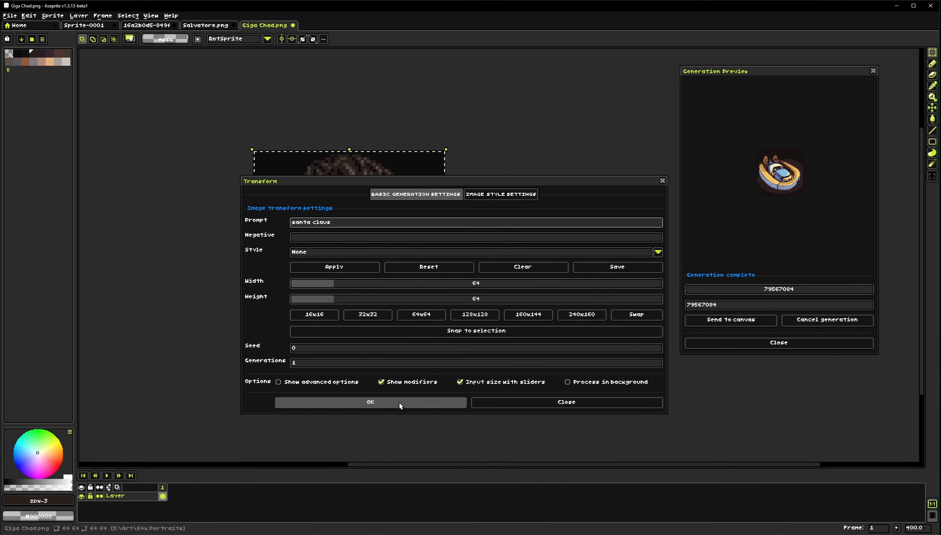
{"action": "left_click", "coordinate": [370, 402]}
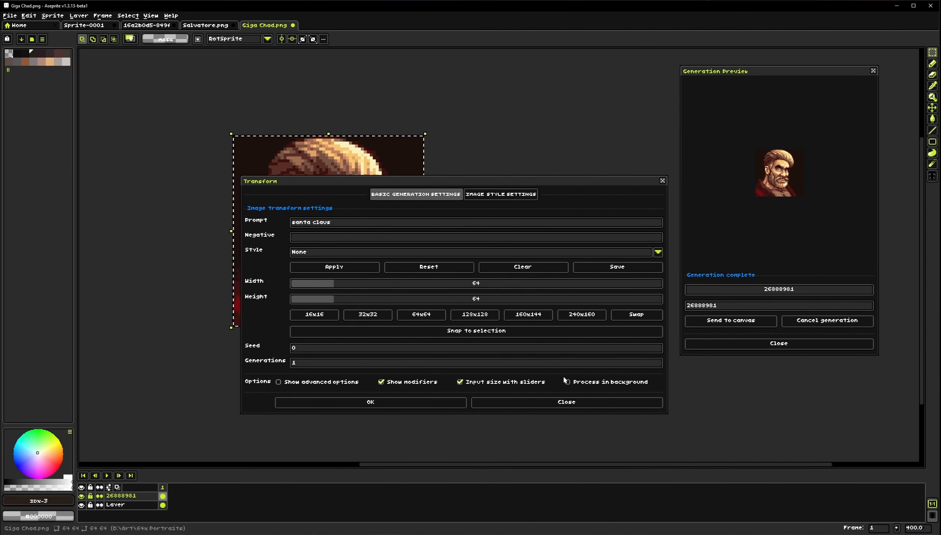
{"action": "left_click", "coordinate": [566, 403]}
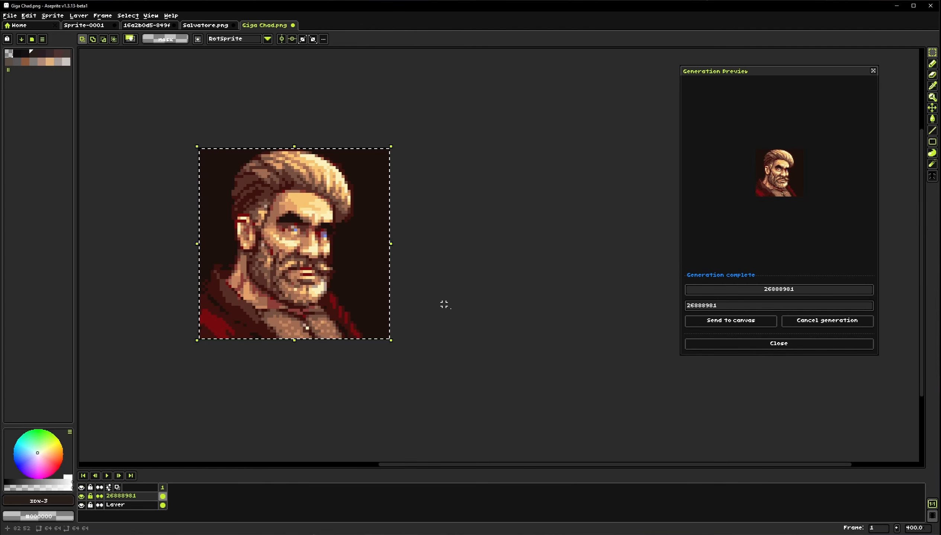
Deselect and examine the generated Santa Claus portrait up close
{"action": "left_click", "coordinate": [447, 301]}
{"action": "left_click_drag", "start_coordinate": [381, 282], "coordinate": [376, 316]}
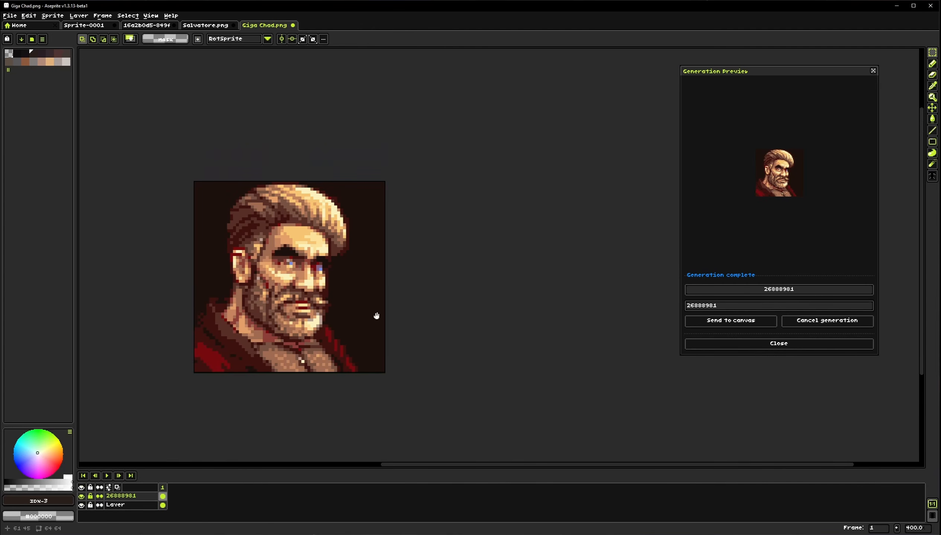
{"action": "scroll", "coordinate": [362, 311], "scroll_direction": "down", "scroll_amount": 1}
{"action": "left_click_drag", "start_coordinate": [331, 276], "coordinate": [305, 267]}
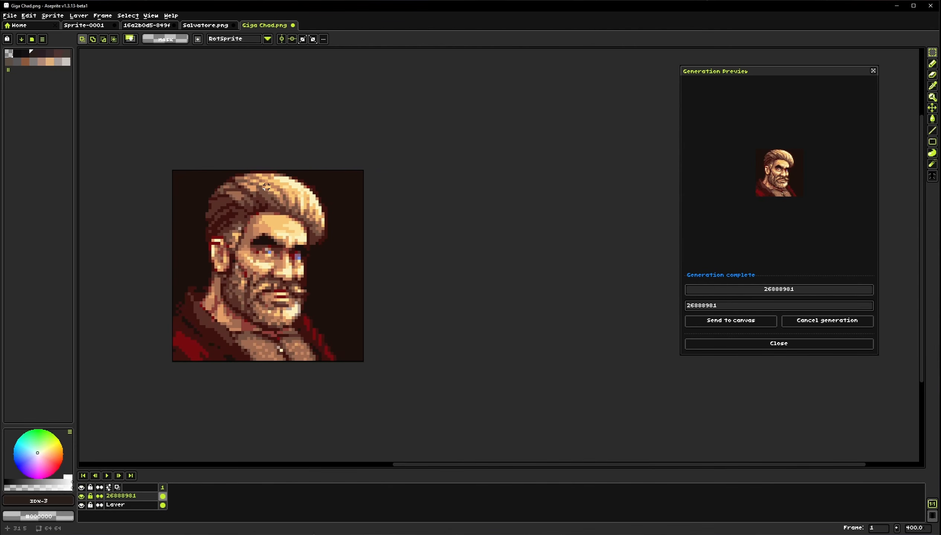
{"action": "left_click_drag", "start_coordinate": [272, 207], "coordinate": [312, 202]}
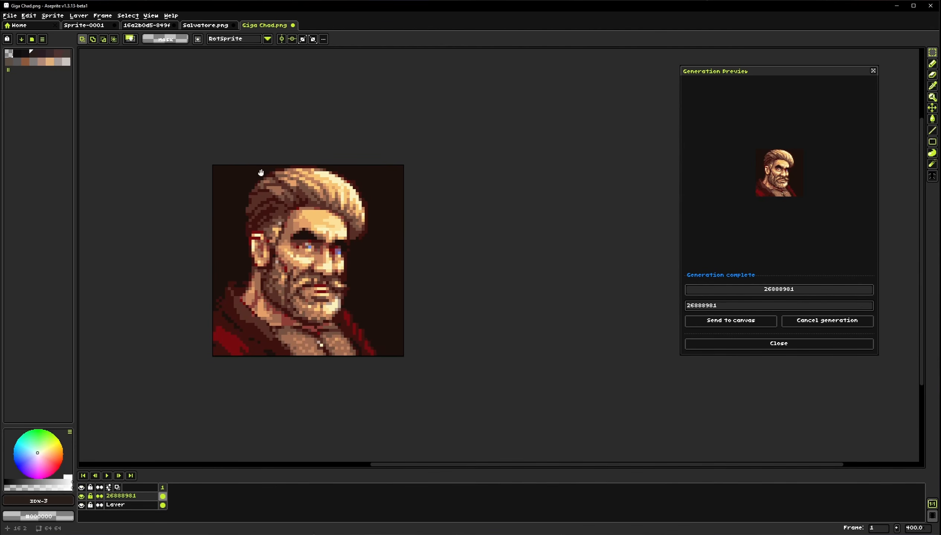
{"action": "left_click", "coordinate": [52, 17]}
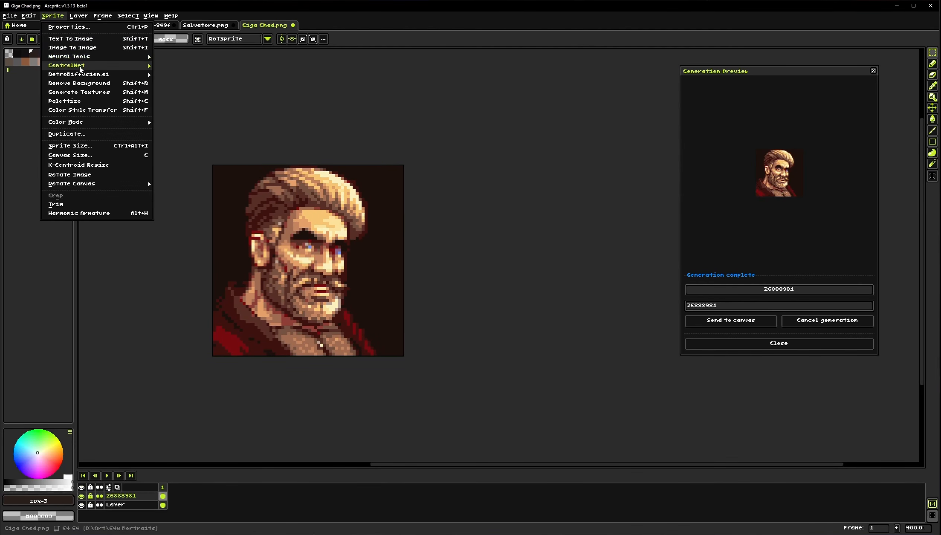
{"action": "mouse_move", "coordinate": [81, 69]}
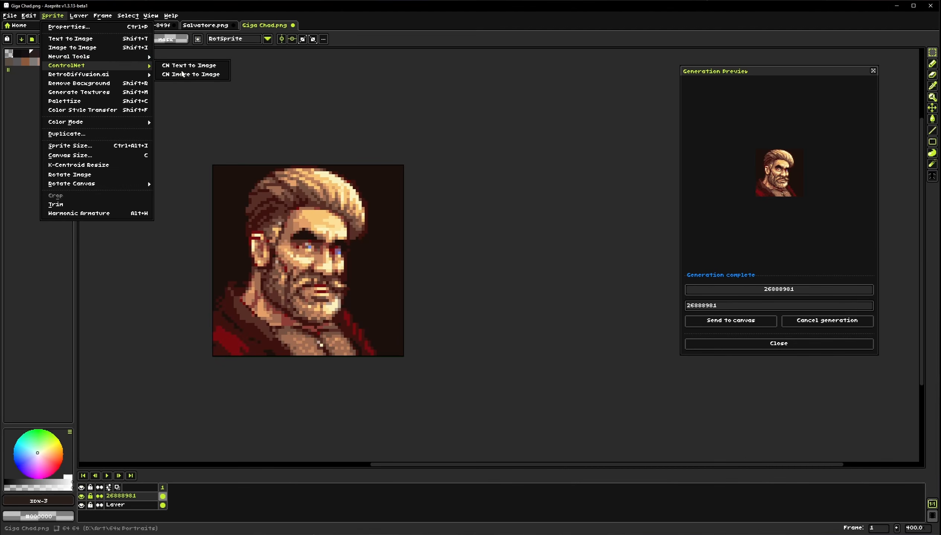
{"action": "left_click", "coordinate": [187, 95]}
Close the 16a2b0d5, Salvatore.png and Giga Chad.png tabs without saving changes
{"action": "left_click", "coordinate": [175, 27]}
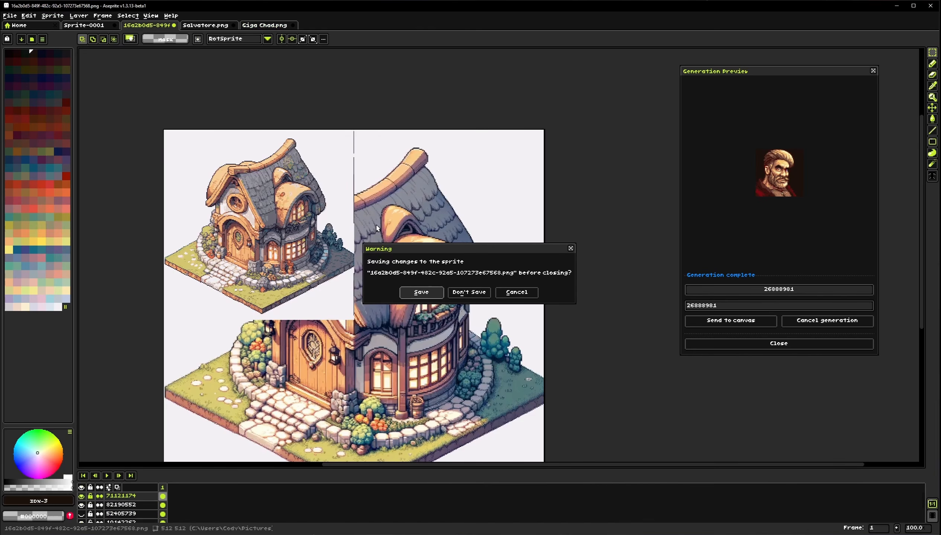
{"action": "left_click", "coordinate": [469, 292]}
{"action": "left_click", "coordinate": [173, 24]}
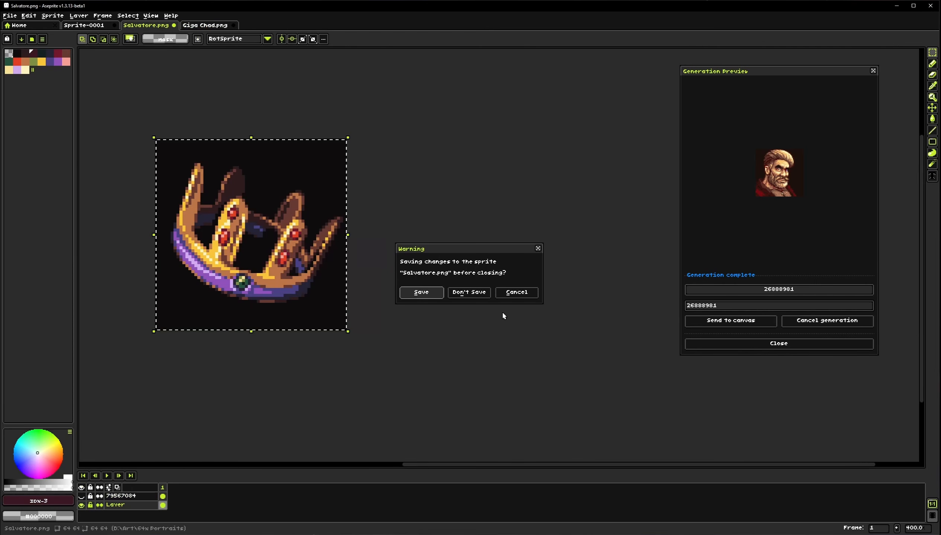
{"action": "left_click", "coordinate": [468, 292]}
{"action": "left_click", "coordinate": [174, 25]}
{"action": "left_click", "coordinate": [469, 292]}
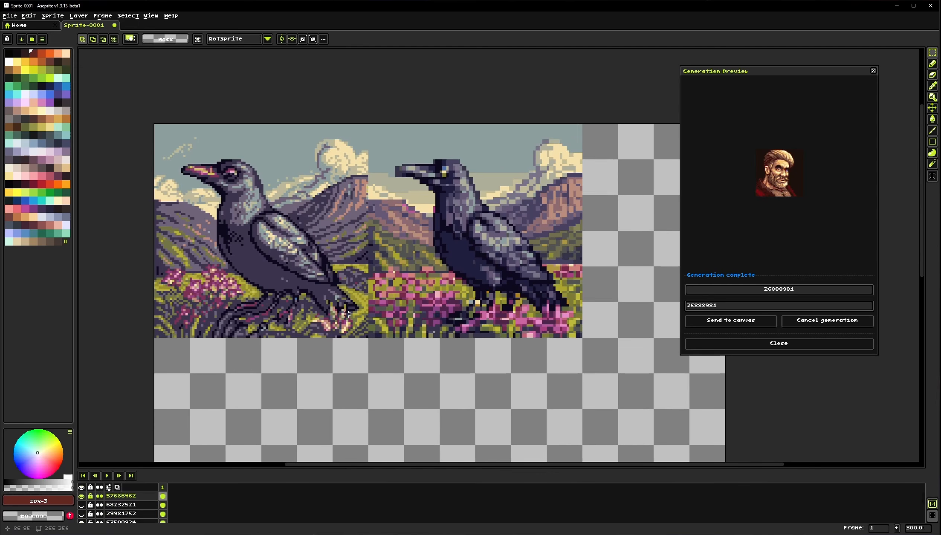
Delete all the generated layers of Sprite-0001
{"action": "mouse_move", "coordinate": [136, 496]}
{"action": "left_mouse_down"}
{"action": "mouse_move", "coordinate": [136, 521]}
{"action": "mouse_move", "coordinate": [135, 510]}
{"action": "left_mouse_up"}
{"action": "key", "text": "Delete"}
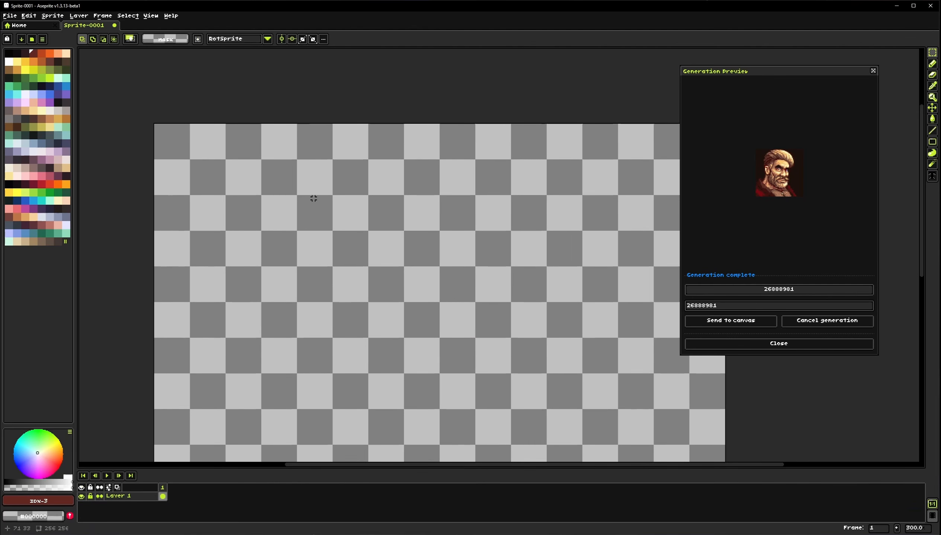
Open ControlNet Text to Image and clear its prompt and generation settings
{"action": "left_click", "coordinate": [33, 14]}
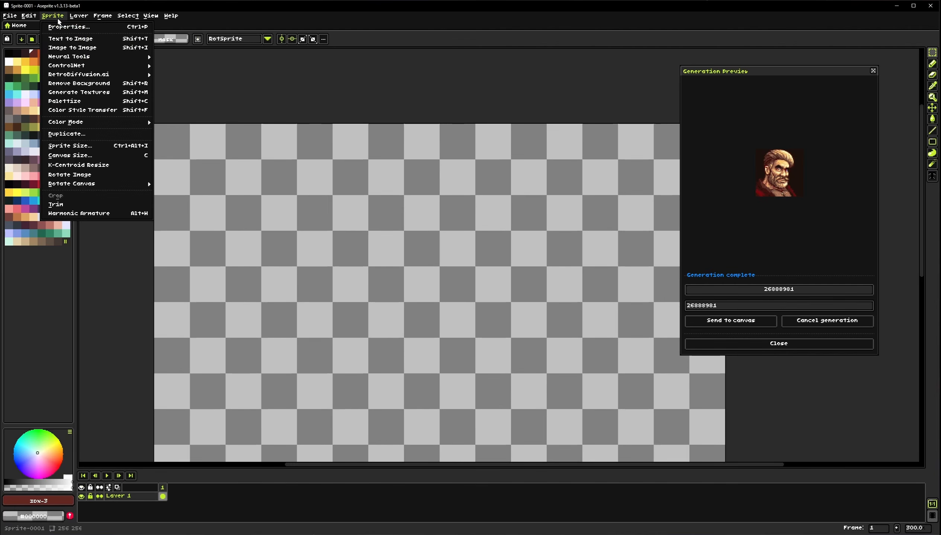
{"action": "mouse_move", "coordinate": [85, 66]}
{"action": "left_click", "coordinate": [186, 65]}
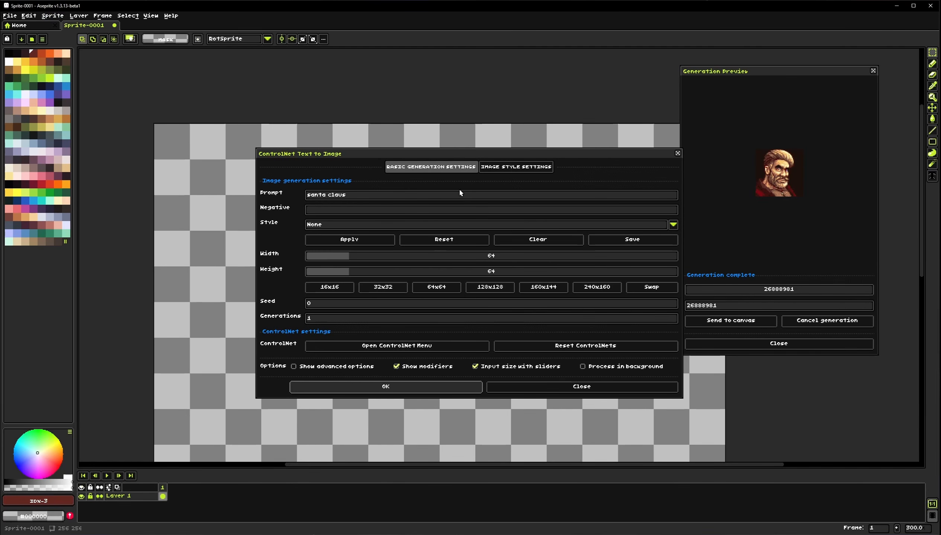
{"action": "left_click", "coordinate": [537, 239]}
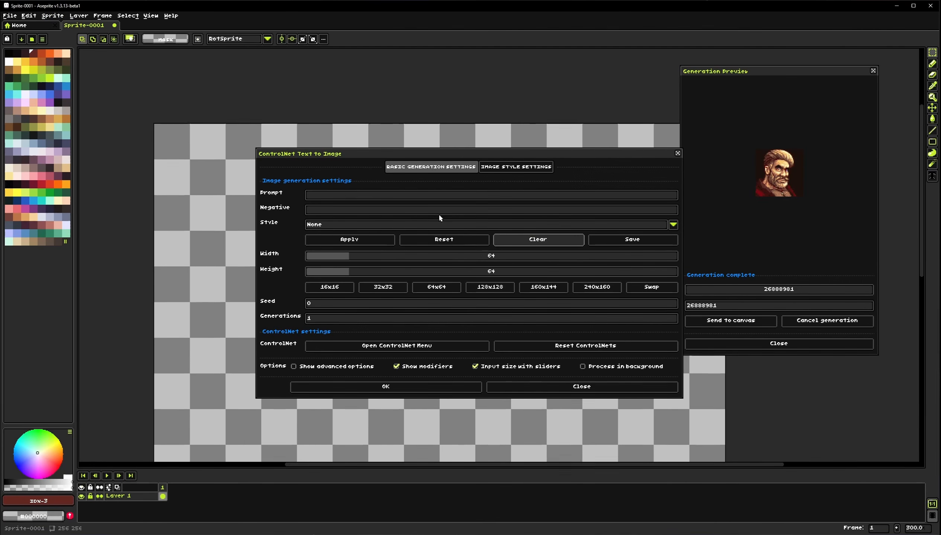
{"action": "left_click", "coordinate": [357, 225]}
{"action": "left_click", "coordinate": [301, 212]}
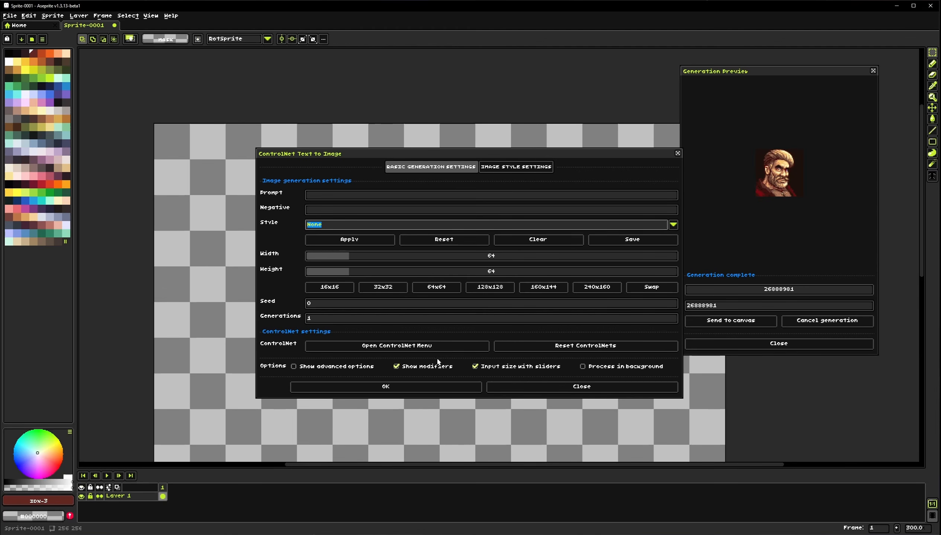
{"action": "left_click_drag", "start_coordinate": [547, 156], "coordinate": [396, 145]}
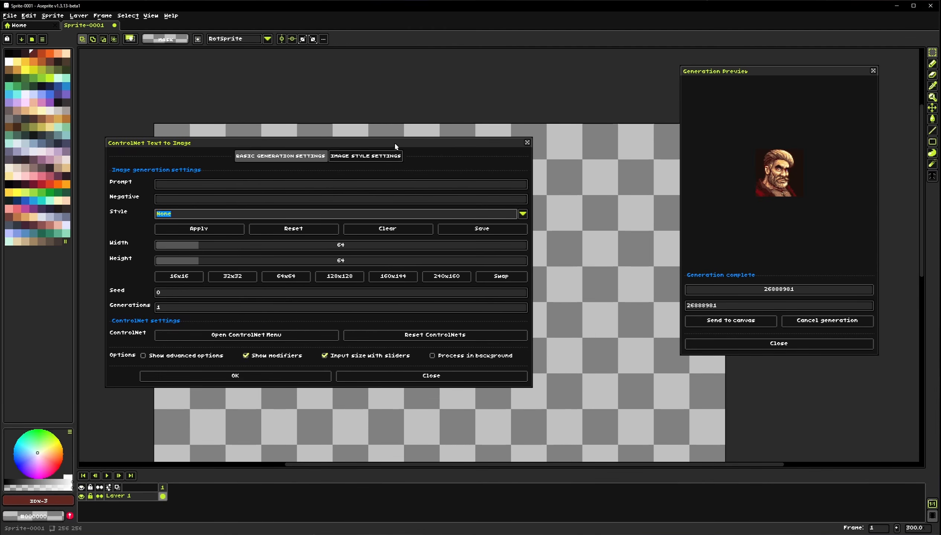
Open the ControlNet menu and browse its Sketch, Depth, Pose, Composition and Tile tabs
{"action": "left_click", "coordinate": [231, 336]}
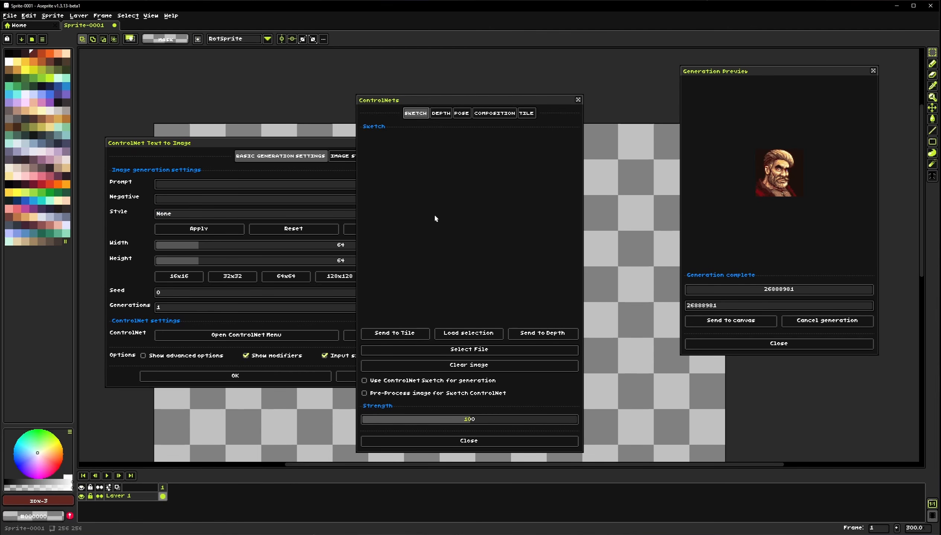
{"action": "left_click_drag", "start_coordinate": [440, 107], "coordinate": [670, 66]}
{"action": "left_click_drag", "start_coordinate": [411, 139], "coordinate": [410, 152]}
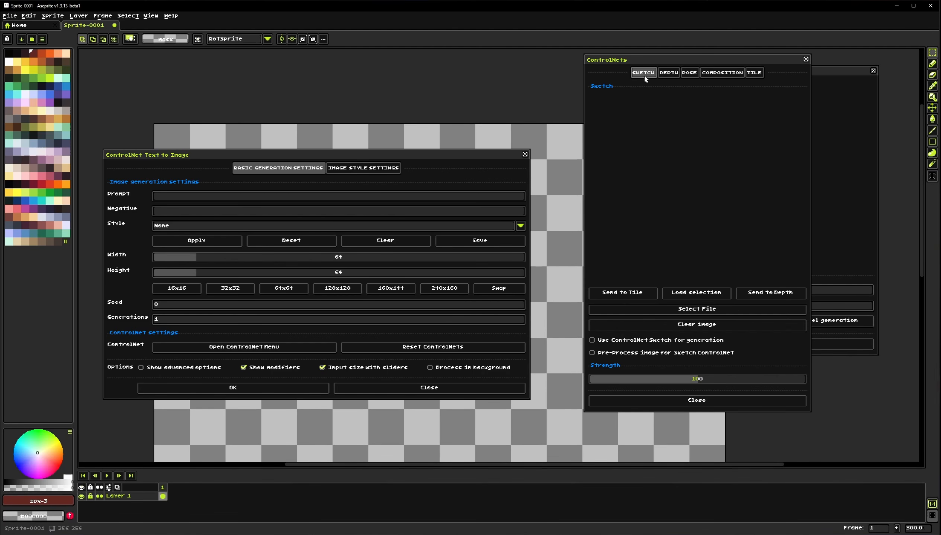
{"action": "left_click", "coordinate": [668, 74]}
{"action": "left_click", "coordinate": [690, 73]}
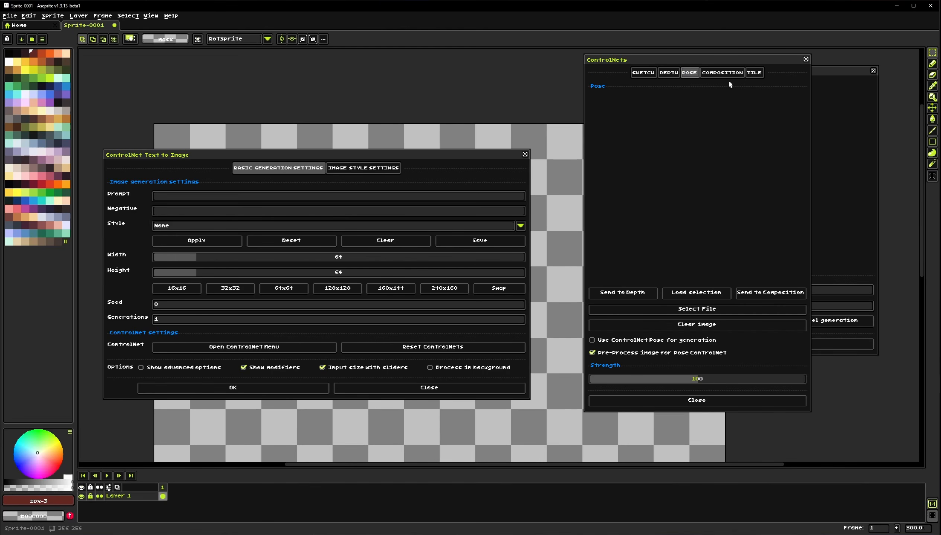
{"action": "left_click", "coordinate": [725, 74]}
{"action": "left_click", "coordinate": [753, 74]}
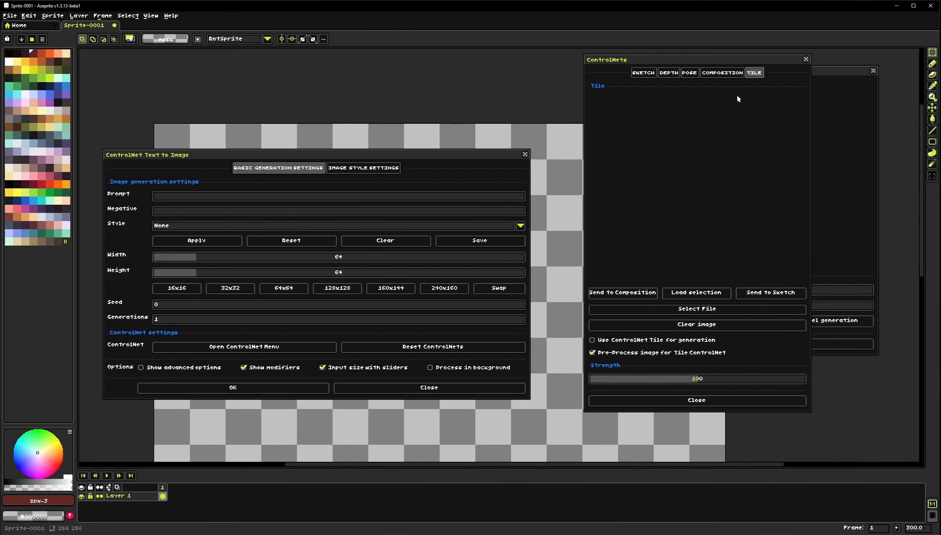
{"action": "left_click", "coordinate": [647, 74]}
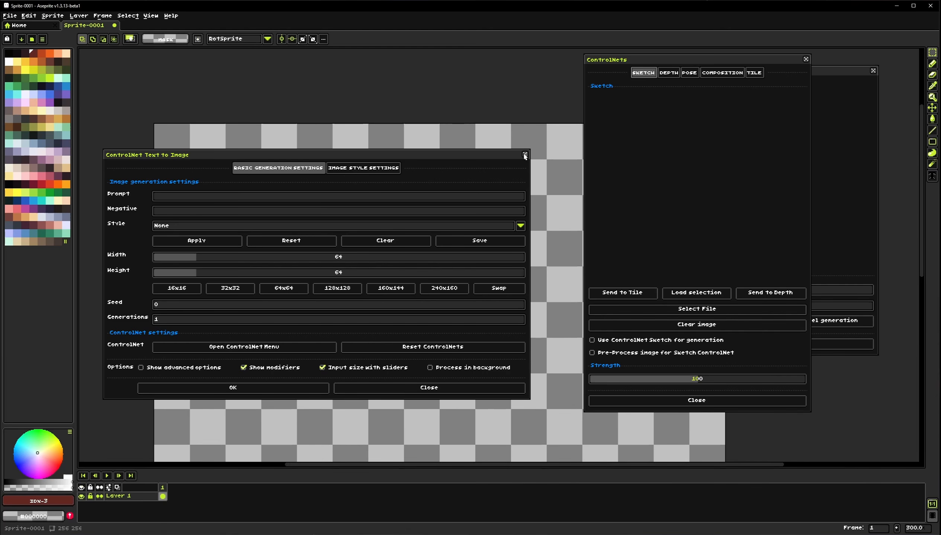
{"action": "left_click", "coordinate": [448, 387]}
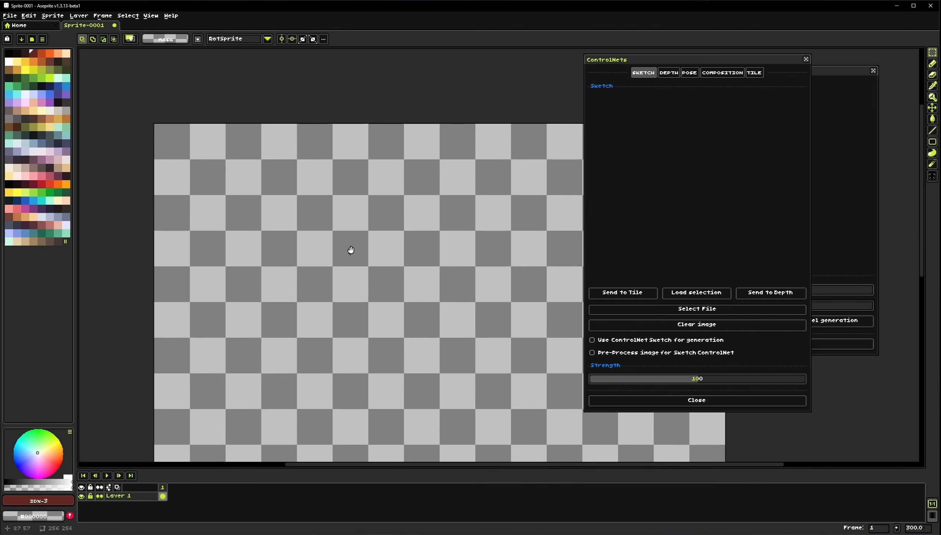
Draw a simple black head and shoulders outline with an enlarged Pencil brush
{"action": "scroll", "coordinate": [351, 252], "scroll_direction": "up", "scroll_amount": 2}
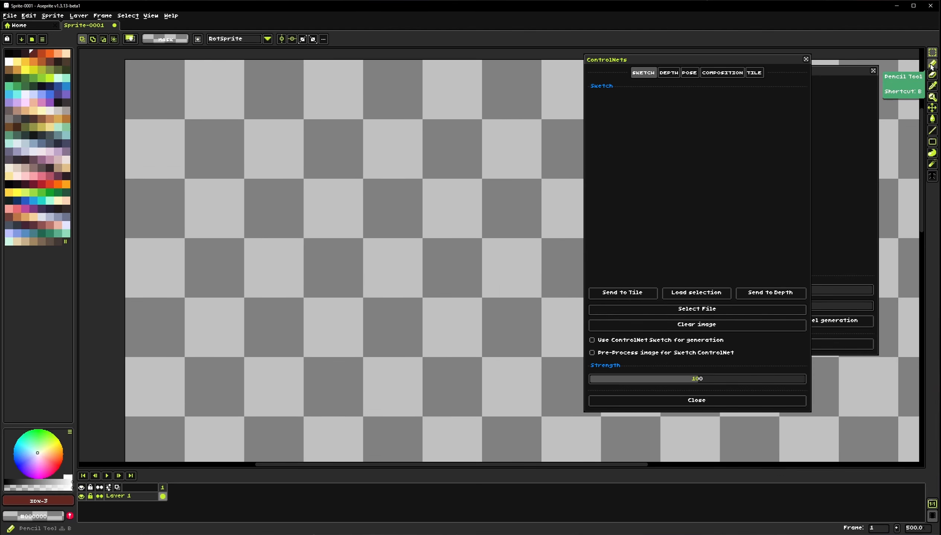
{"action": "left_click", "coordinate": [932, 64]}
{"action": "left_click", "coordinate": [9, 54]}
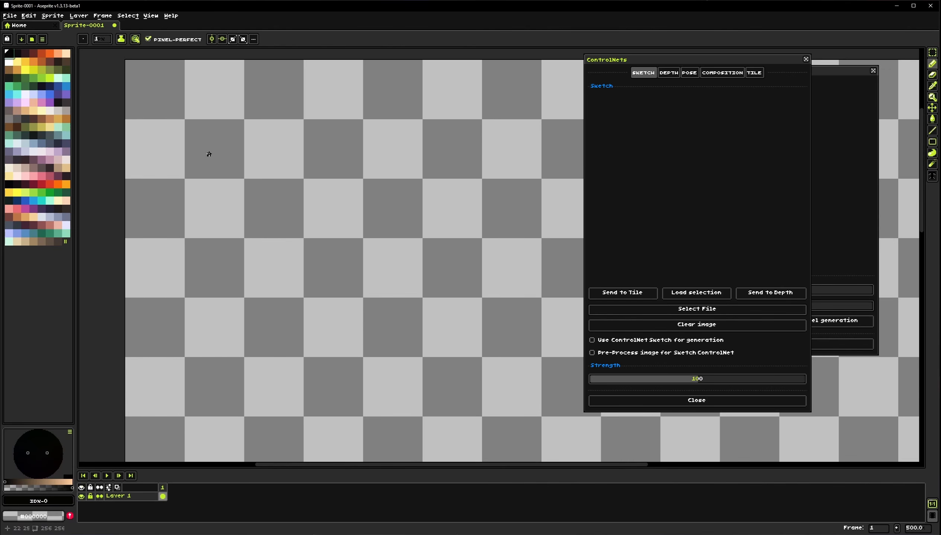
{"action": "key", "text": "plus"}
{"action": "left_click", "coordinate": [260, 177]}
{"action": "mouse_move", "coordinate": [232, 138]}
{"action": "left_mouse_down"}
{"action": "mouse_move", "coordinate": [274, 184]}
{"action": "mouse_move", "coordinate": [234, 218]}
{"action": "mouse_move", "coordinate": [295, 178]}
{"action": "left_mouse_up"}
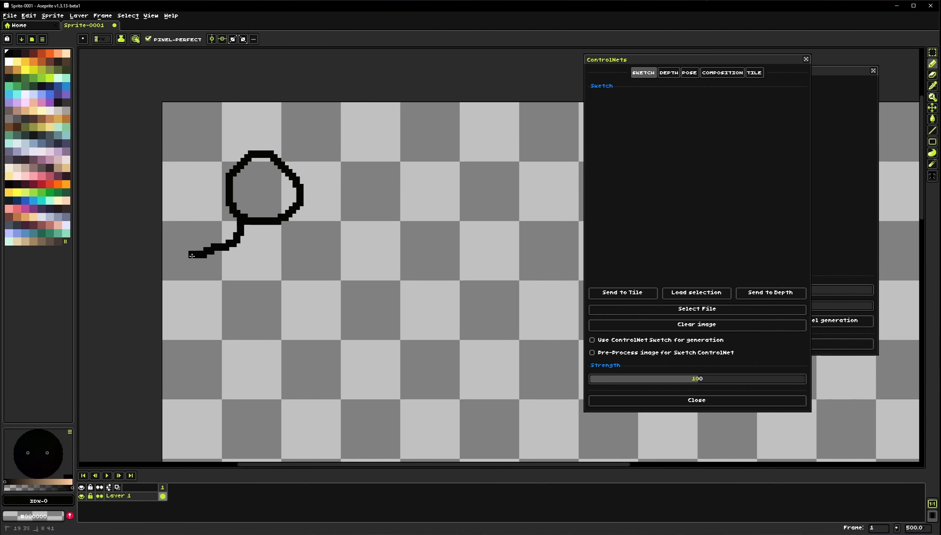
{"action": "left_click_drag", "start_coordinate": [191, 256], "coordinate": [163, 276]}
{"action": "mouse_move", "coordinate": [281, 226]}
{"action": "left_mouse_down"}
{"action": "mouse_move", "coordinate": [290, 250]}
{"action": "mouse_move", "coordinate": [378, 275]}
{"action": "mouse_move", "coordinate": [386, 332]}
{"action": "left_mouse_up"}
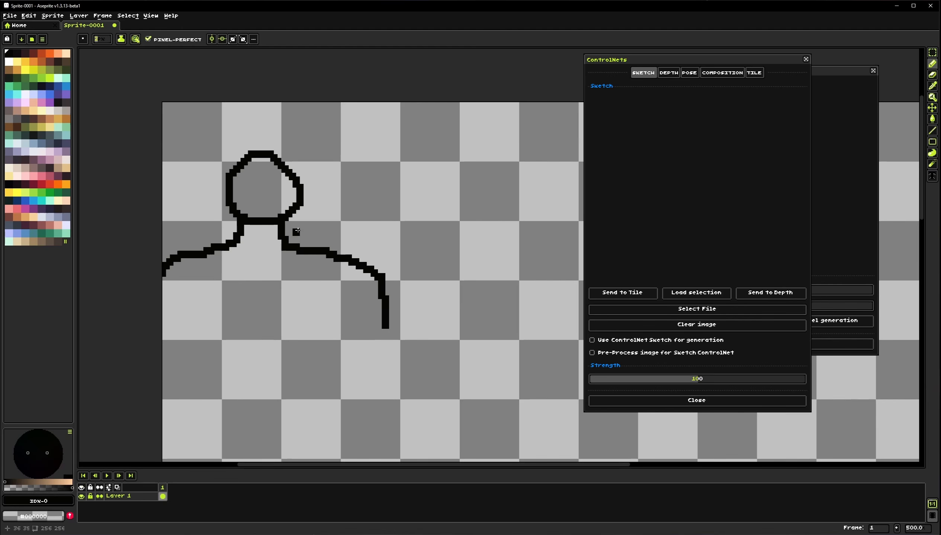
Redraw the head larger with two eyes and a smile, and extend the left shoulder line
{"action": "mouse_move", "coordinate": [302, 201]}
{"action": "left_mouse_down"}
{"action": "mouse_move", "coordinate": [301, 185]}
{"action": "mouse_move", "coordinate": [286, 196]}
{"action": "mouse_move", "coordinate": [280, 170]}
{"action": "mouse_move", "coordinate": [265, 162]}
{"action": "mouse_move", "coordinate": [243, 169]}
{"action": "mouse_move", "coordinate": [227, 194]}
{"action": "mouse_move", "coordinate": [229, 213]}
{"action": "mouse_move", "coordinate": [238, 207]}
{"action": "left_mouse_up"}
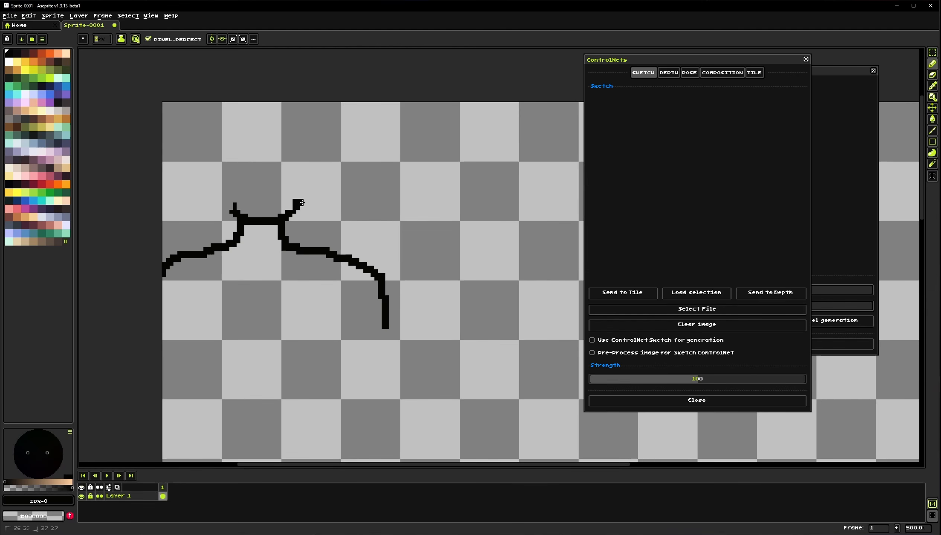
{"action": "mouse_move", "coordinate": [301, 203]}
{"action": "left_mouse_down"}
{"action": "mouse_move", "coordinate": [316, 143]}
{"action": "mouse_move", "coordinate": [308, 128]}
{"action": "mouse_move", "coordinate": [265, 115]}
{"action": "mouse_move", "coordinate": [236, 122]}
{"action": "mouse_move", "coordinate": [217, 145]}
{"action": "mouse_move", "coordinate": [213, 170]}
{"action": "mouse_move", "coordinate": [235, 214]}
{"action": "left_mouse_up"}
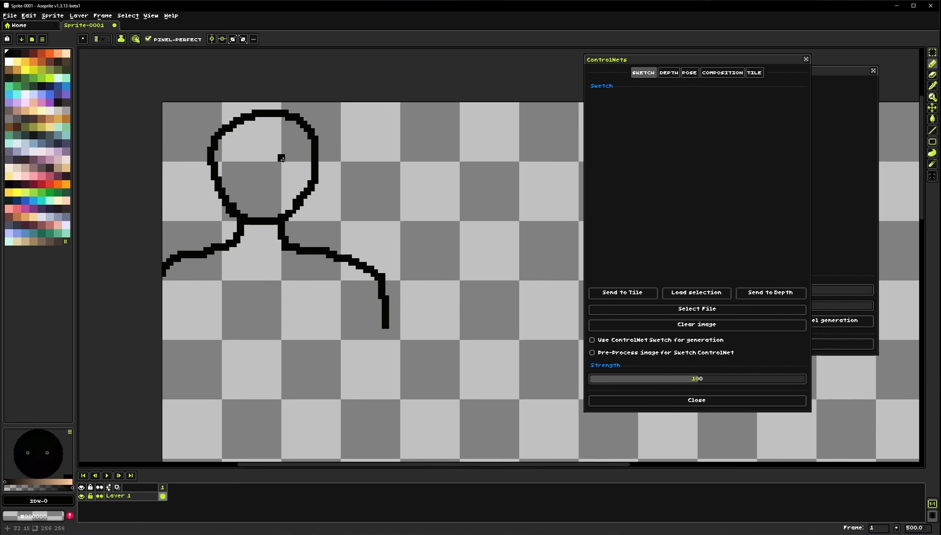
{"action": "mouse_move", "coordinate": [282, 159]}
{"action": "left_mouse_down"}
{"action": "mouse_move", "coordinate": [286, 166]}
{"action": "mouse_move", "coordinate": [238, 157]}
{"action": "left_mouse_up"}
{"action": "left_click_drag", "start_coordinate": [243, 196], "coordinate": [278, 199]}
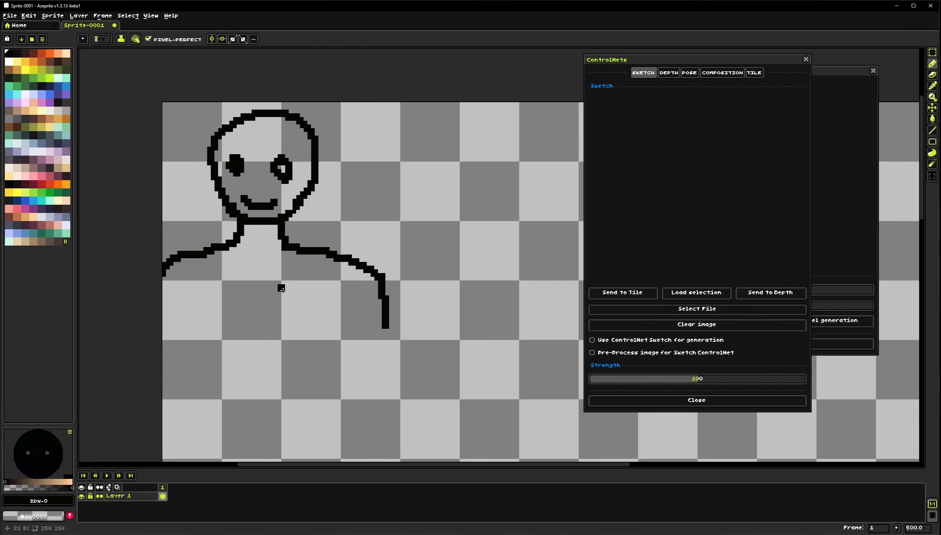
{"action": "left_click_drag", "start_coordinate": [308, 275], "coordinate": [375, 293]}
{"action": "left_click", "coordinate": [932, 108]}
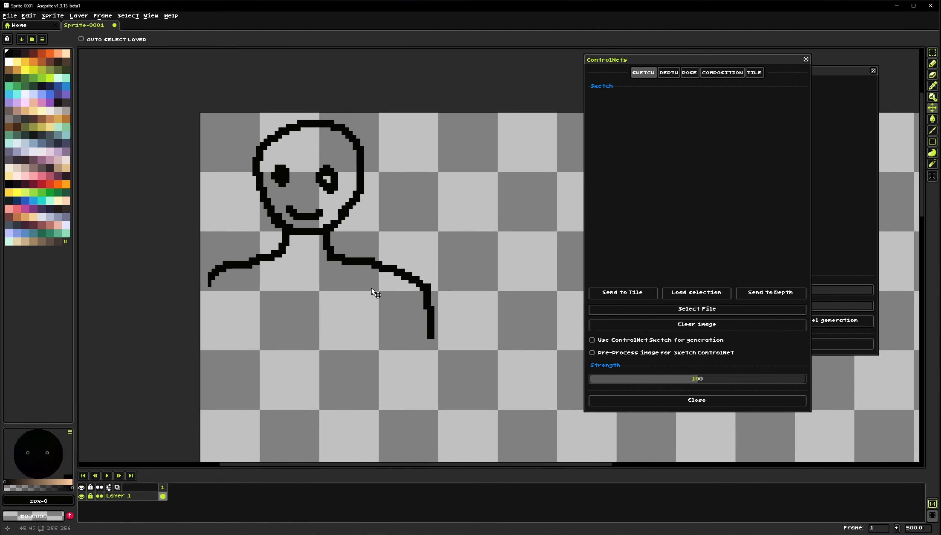
{"action": "left_click", "coordinate": [933, 64]}
{"action": "left_click_drag", "start_coordinate": [215, 275], "coordinate": [205, 320]}
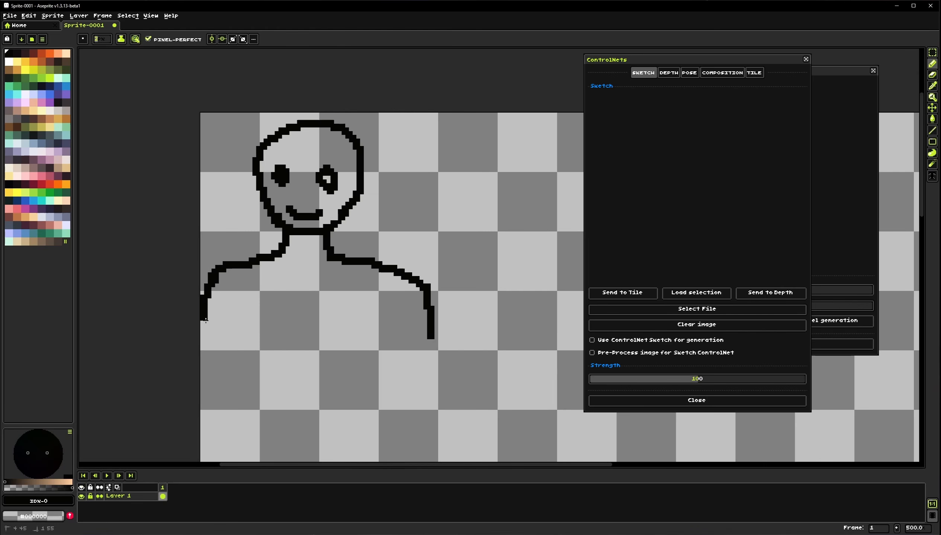
Select the 64 × 64 sketch area, load it into the Sketch ControlNet and enable Sketch
{"action": "left_click", "coordinate": [932, 53]}
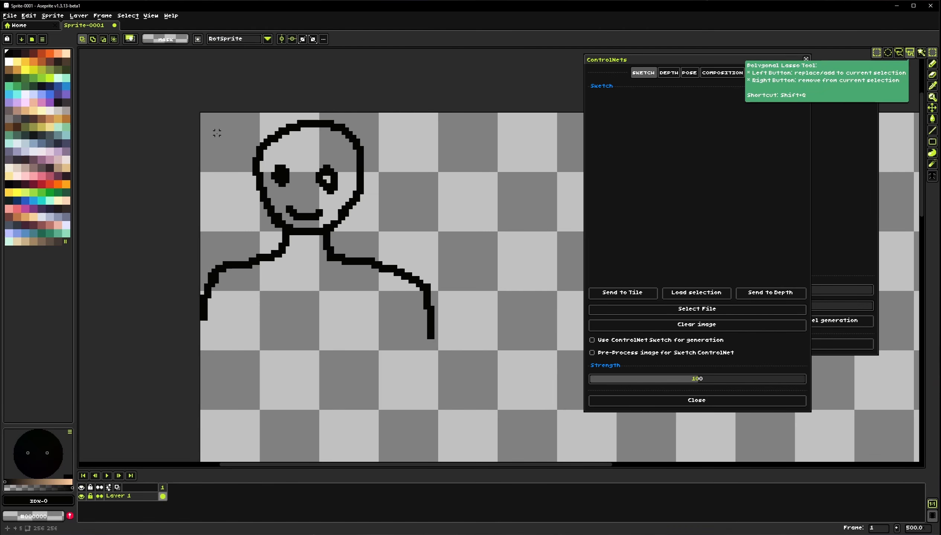
{"action": "left_click_drag", "start_coordinate": [217, 133], "coordinate": [435, 349]}
{"action": "scroll", "coordinate": [321, 300], "scroll_direction": "right", "scroll_amount": 2}
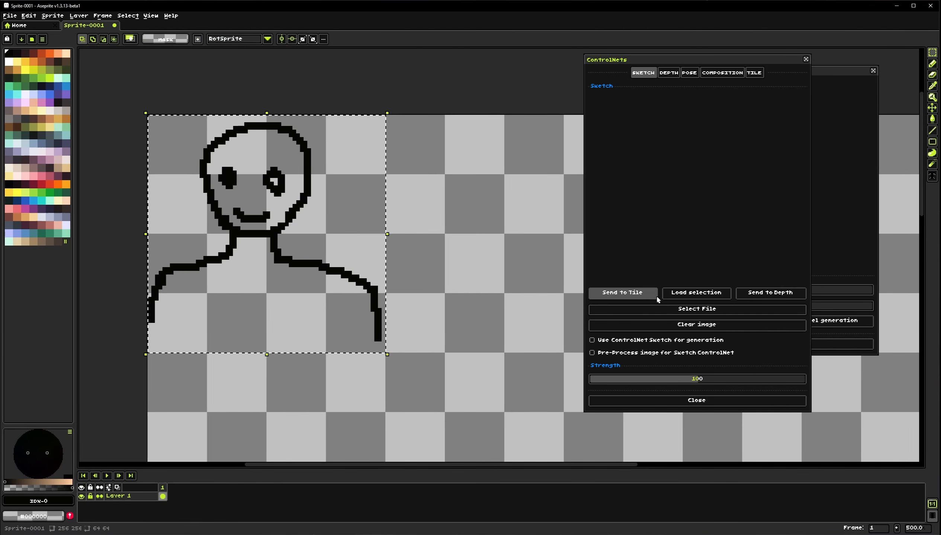
{"action": "left_click", "coordinate": [710, 295]}
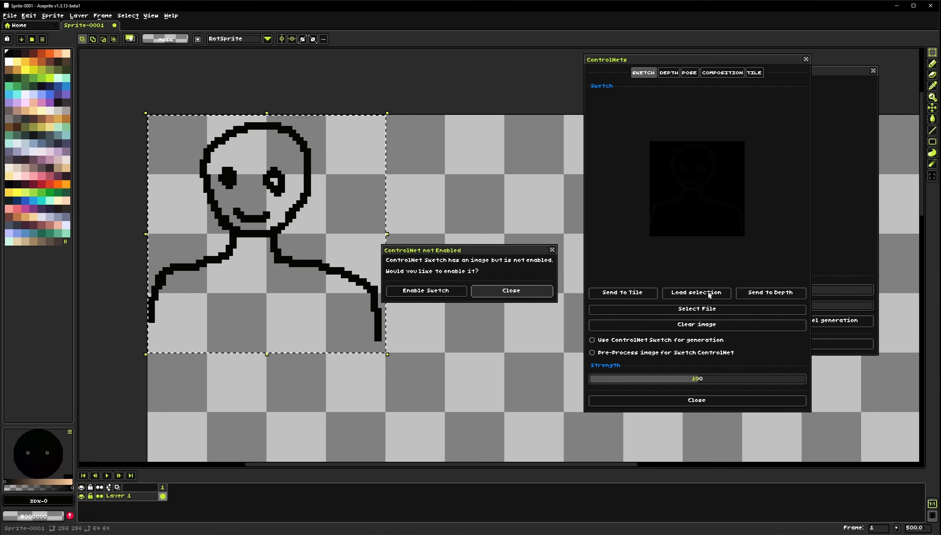
{"action": "left_click", "coordinate": [438, 296]}
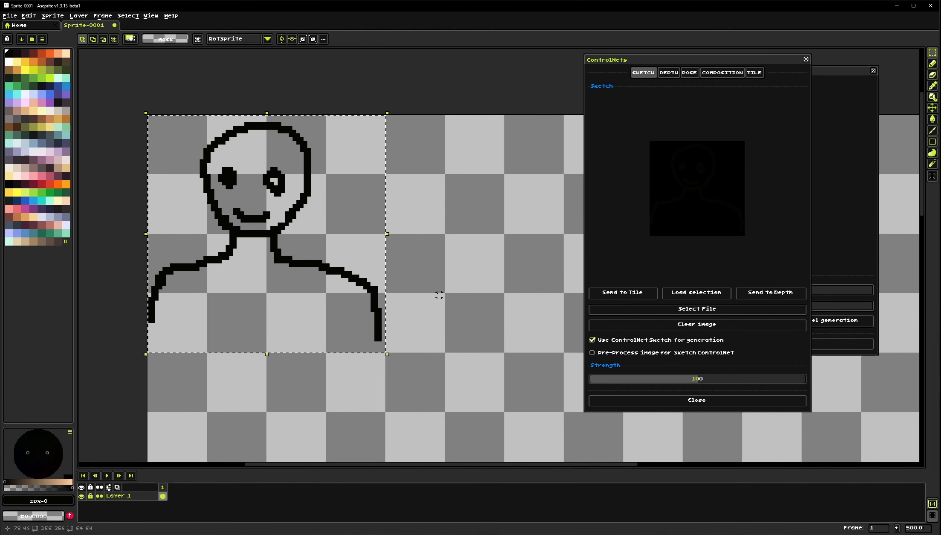
Fill the 64 × 64 sketch background with white and reload the selection into the Sketch ControlNet
{"action": "key", "text": "ctrl+d"}
{"action": "left_click_drag", "start_coordinate": [165, 135], "coordinate": [385, 349]}
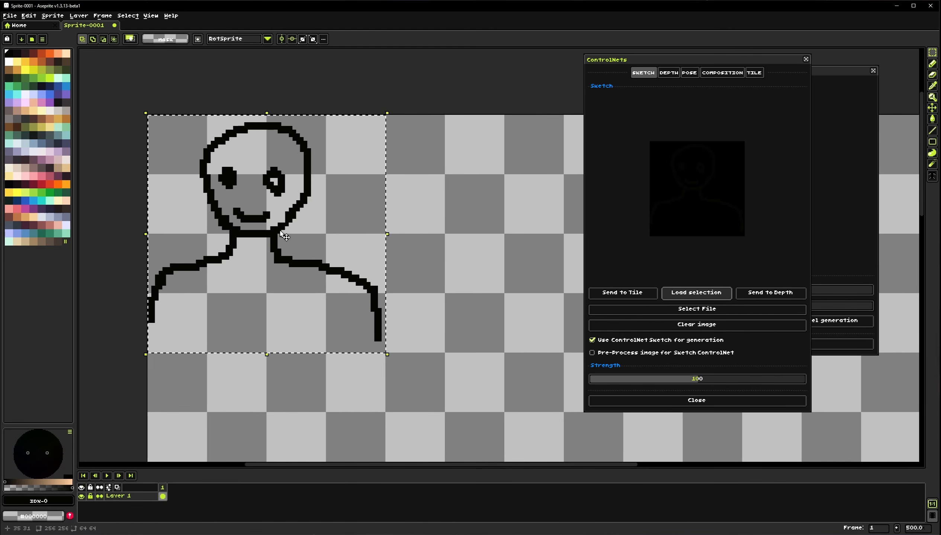
{"action": "left_click", "coordinate": [932, 120]}
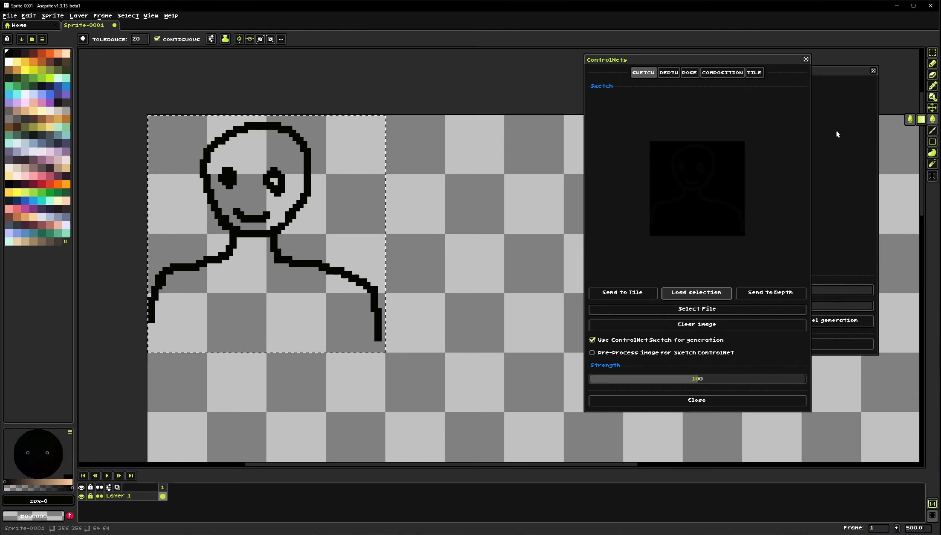
{"action": "left_click", "coordinate": [12, 65]}
{"action": "left_click", "coordinate": [212, 206]}
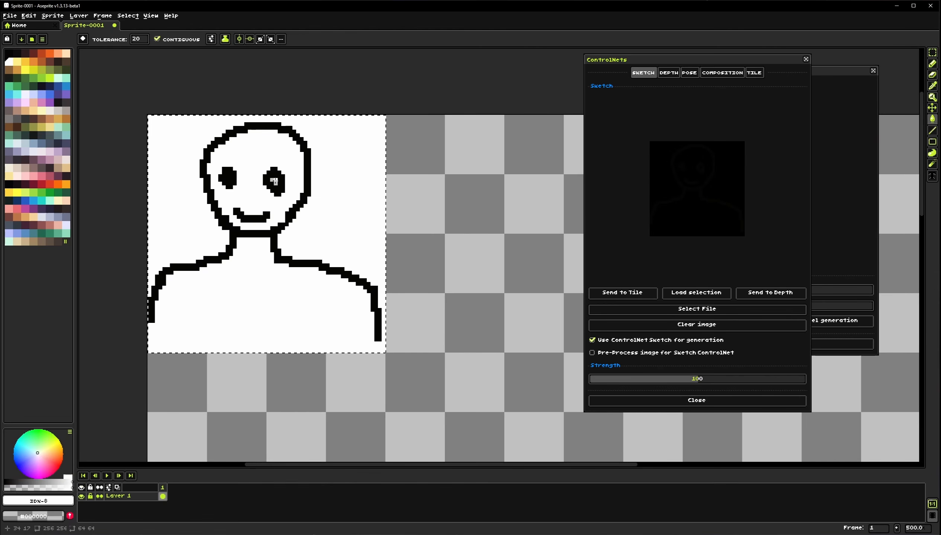
{"action": "left_click", "coordinate": [695, 292]}
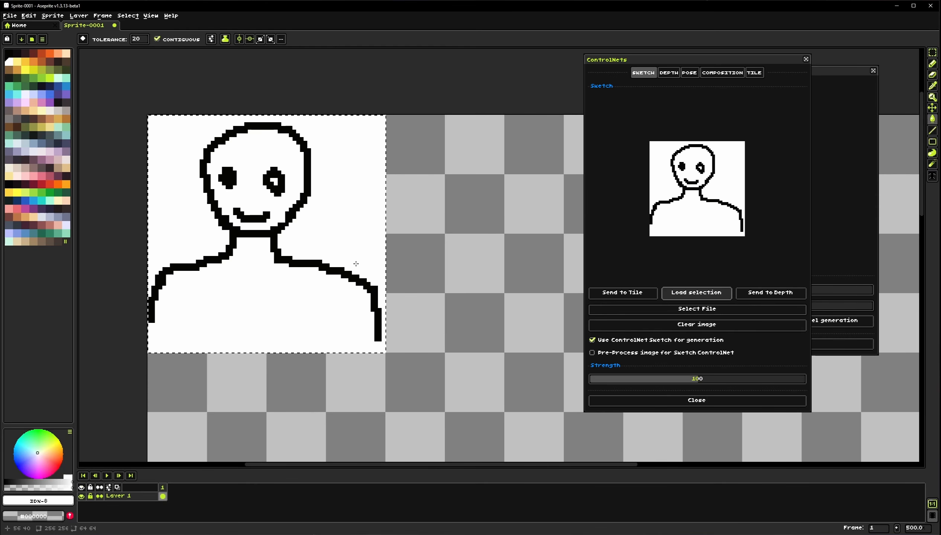
{"action": "left_click_drag", "start_coordinate": [327, 231], "coordinate": [403, 239]}
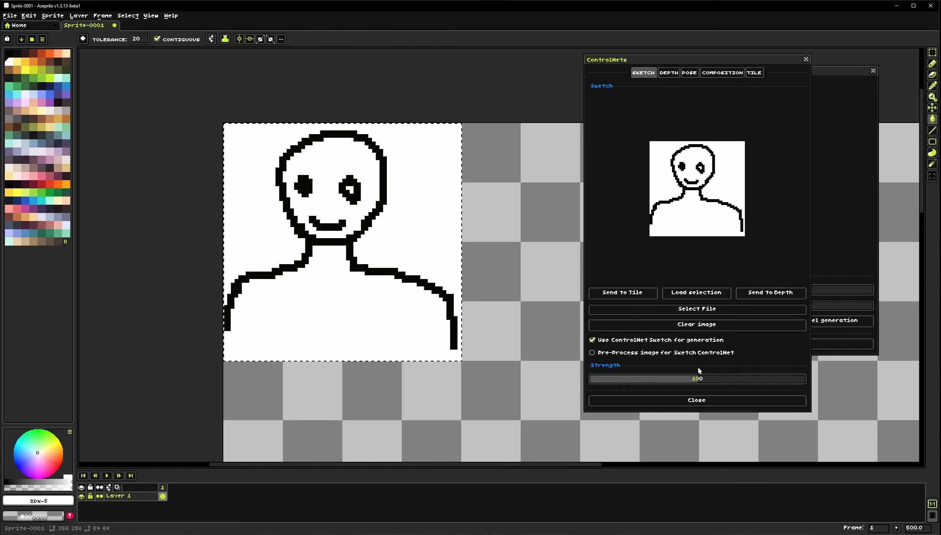
Generate a ControlNet Text to Image sprite from the sketch with the prompt "a portrait of a man with brown hair"
{"action": "left_click_drag", "start_coordinate": [420, 240], "coordinate": [407, 247]}
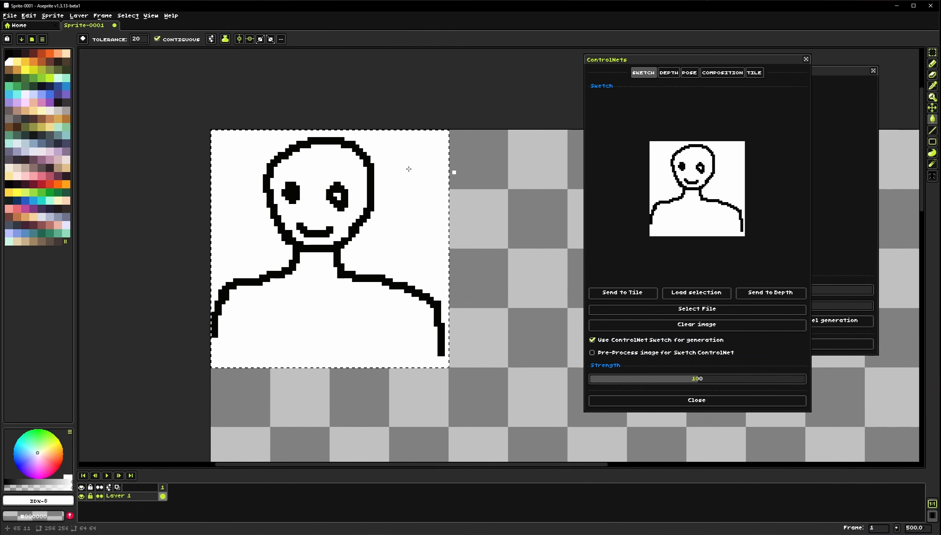
{"action": "left_click", "coordinate": [53, 15]}
{"action": "mouse_move", "coordinate": [97, 65]}
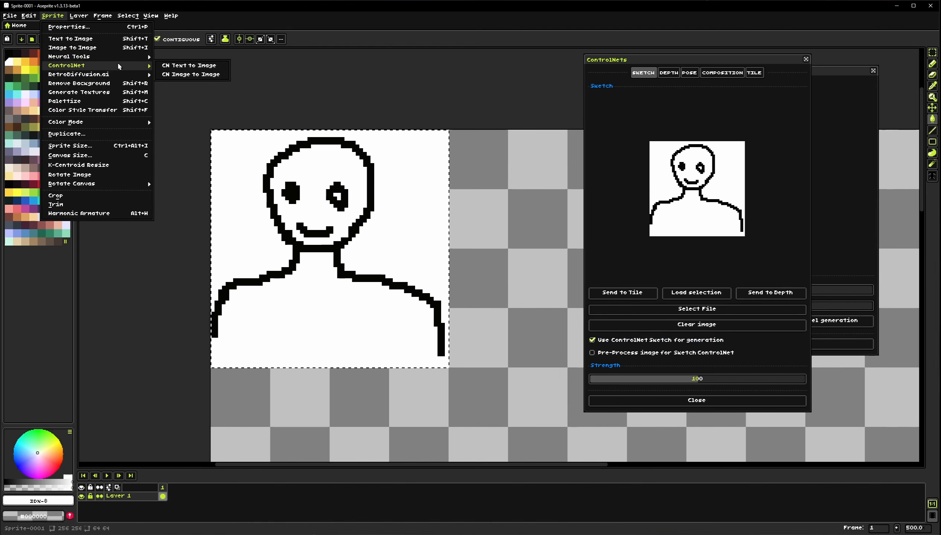
{"action": "left_click", "coordinate": [174, 65]}
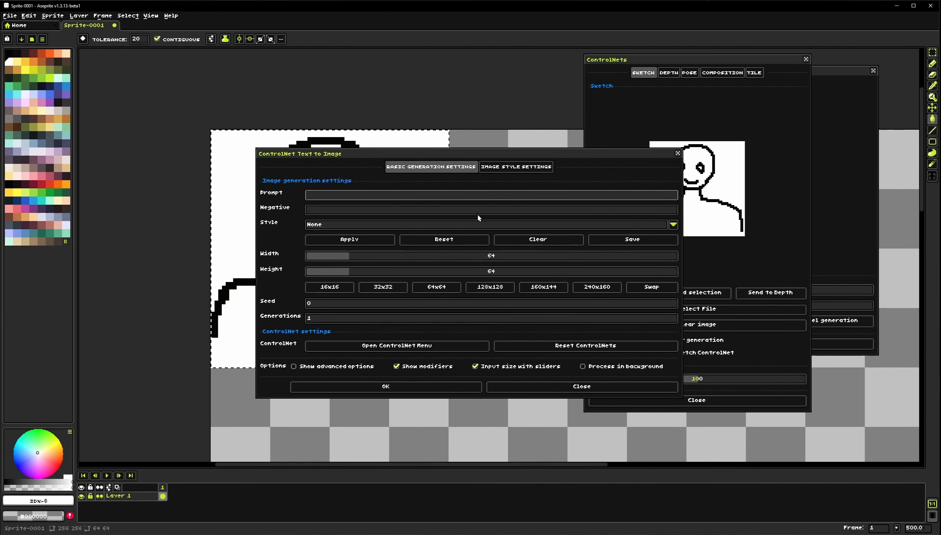
{"action": "type", "text": "a p"}
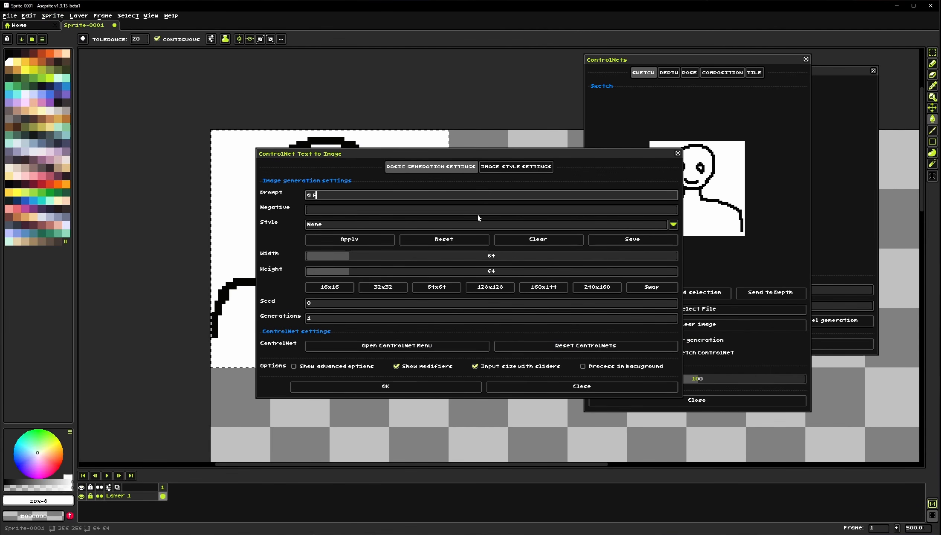
{"action": "type", "text": "ortrait of a ma"}
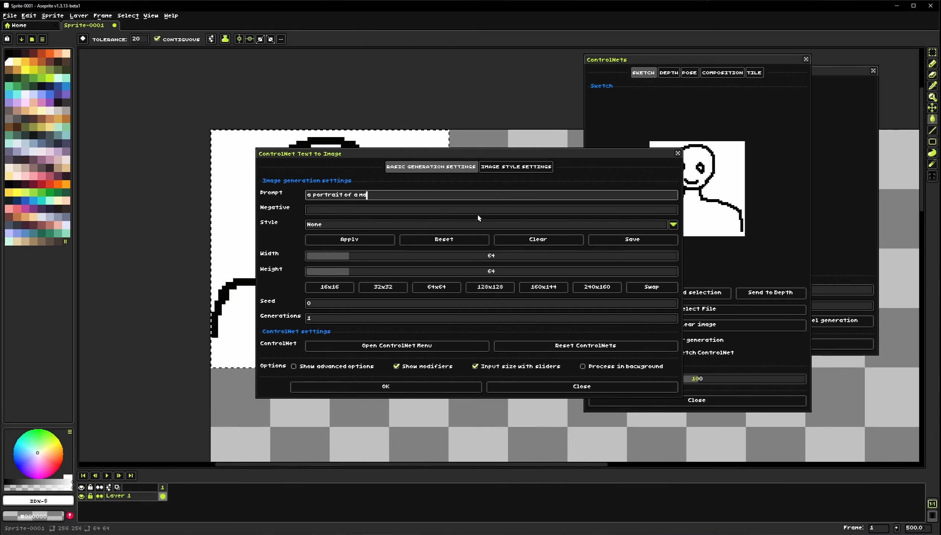
{"action": "type", "text": "n with brown hair"}
{"action": "left_click", "coordinate": [386, 391]}
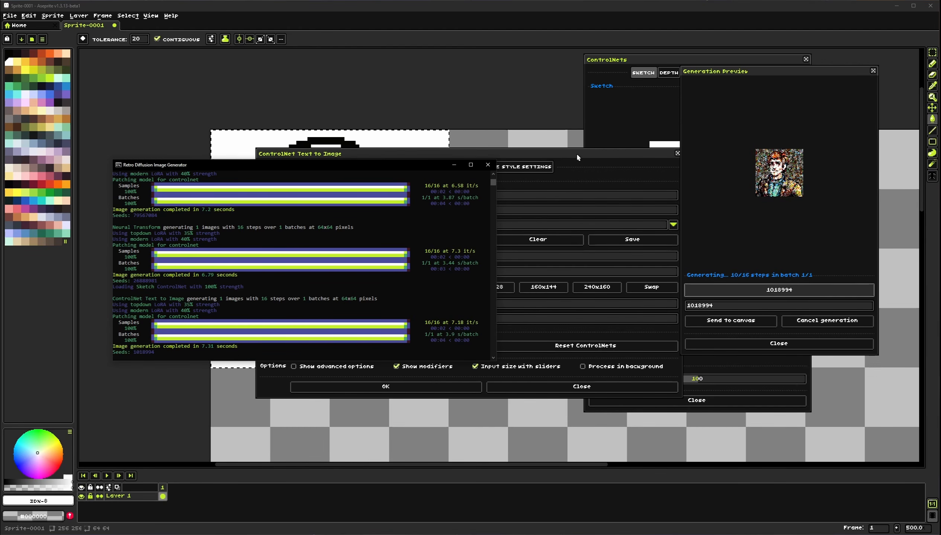
{"action": "left_click", "coordinate": [932, 53]}
{"action": "left_click", "coordinate": [508, 86]}
{"action": "left_click", "coordinate": [581, 386]}
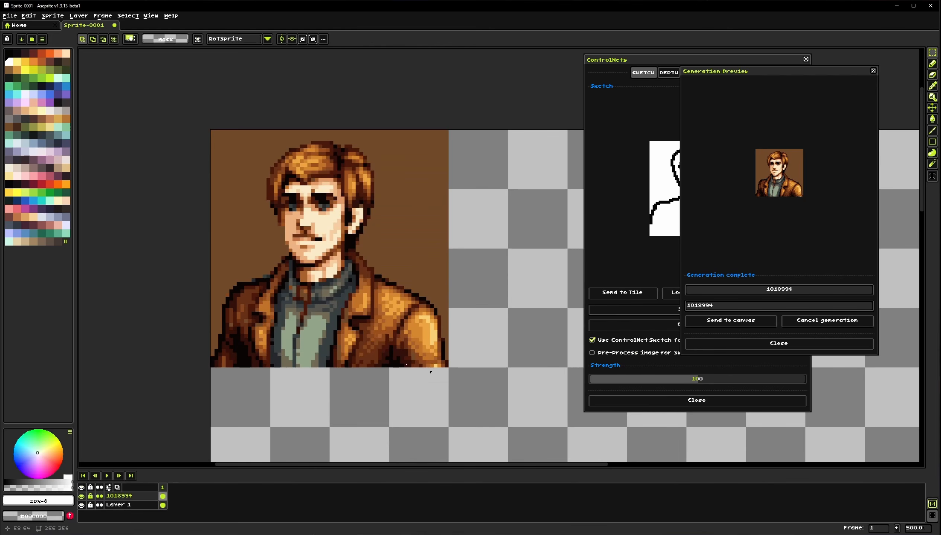
Toggle the generated layer's visibility repeatedly to compare the result with the sketch
{"action": "left_click", "coordinate": [81, 497]}
{"action": "left_click", "coordinate": [81, 497]}
{"action": "left_click", "coordinate": [81, 497]}
{"action": "left_click", "coordinate": [81, 498]}
{"action": "left_click", "coordinate": [82, 498]}
{"action": "left_click", "coordinate": [82, 497]}
{"action": "left_click", "coordinate": [81, 497]}
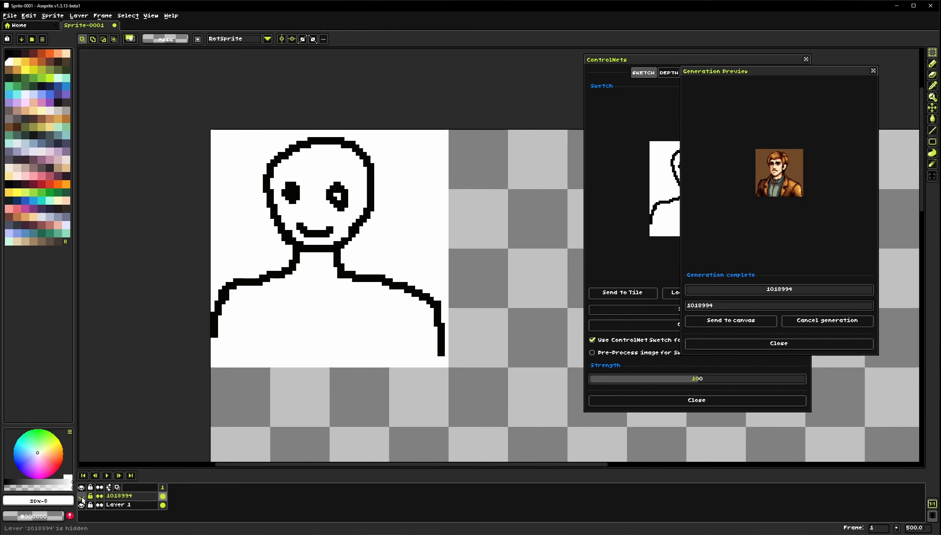
{"action": "left_click", "coordinate": [81, 497]}
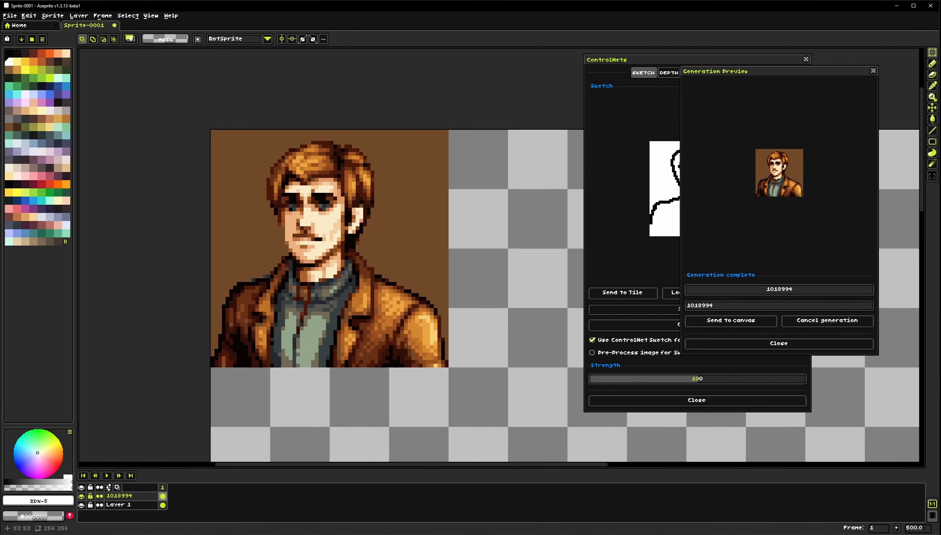
{"action": "left_click", "coordinate": [81, 497]}
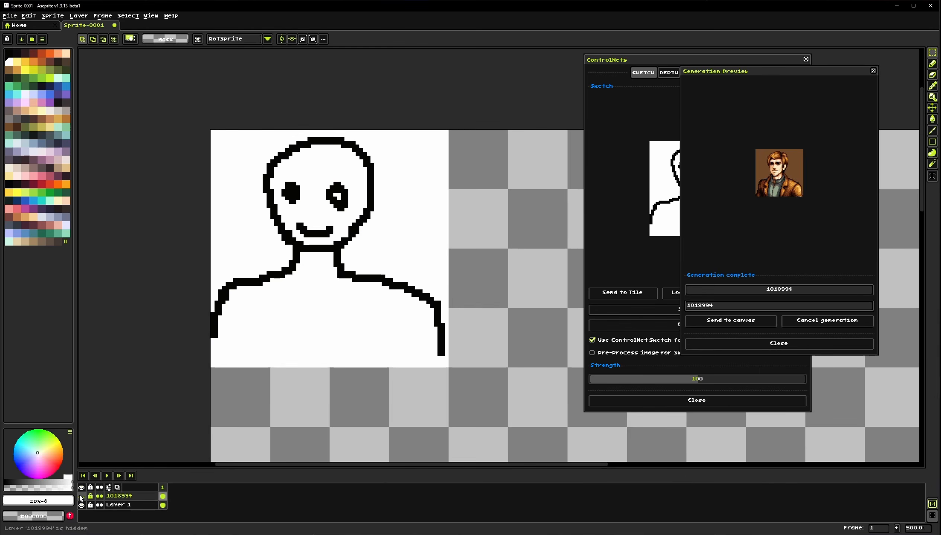
{"action": "left_click", "coordinate": [81, 497]}
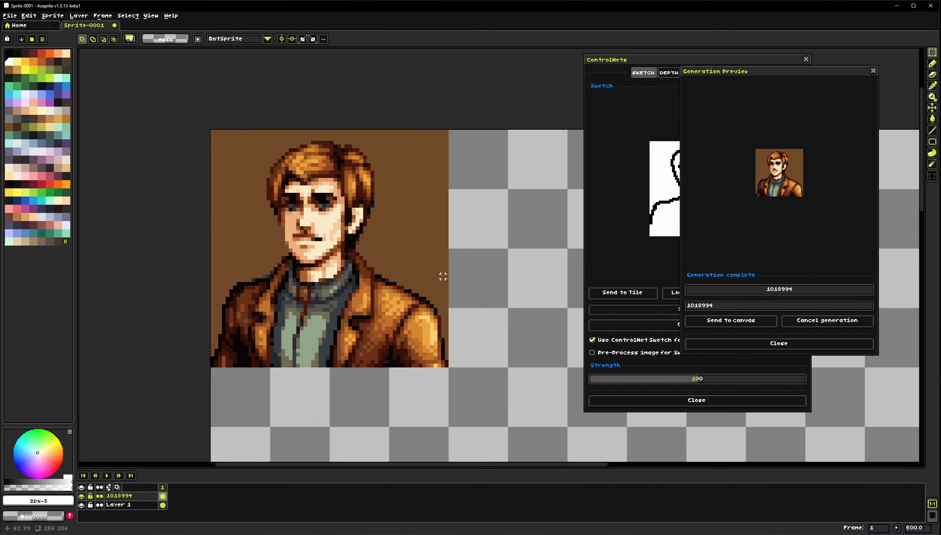
Move the ControlNets window and browse its Depth, Pose, Composition and Tile tabs
{"action": "left_click_drag", "start_coordinate": [668, 68], "coordinate": [524, 68]}
{"action": "left_click", "coordinate": [528, 74]}
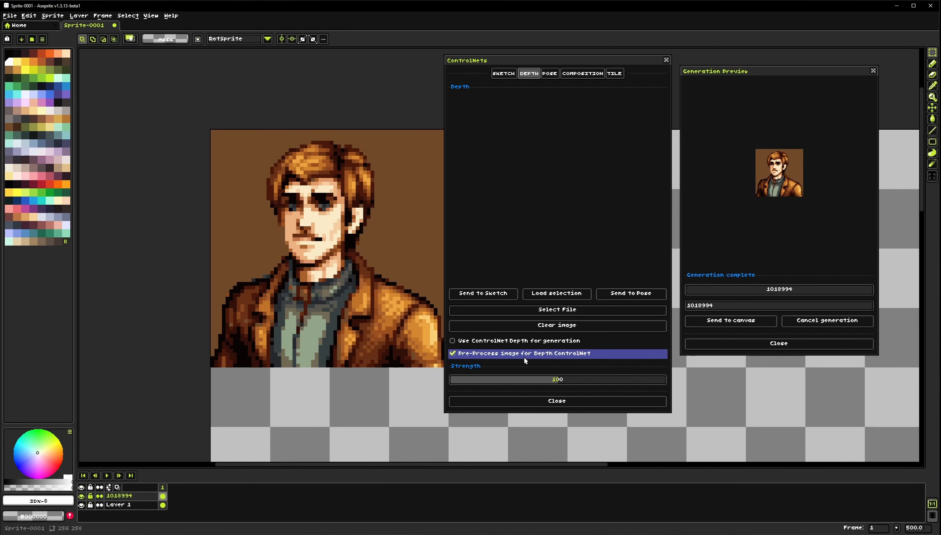
{"action": "left_click", "coordinate": [552, 77]}
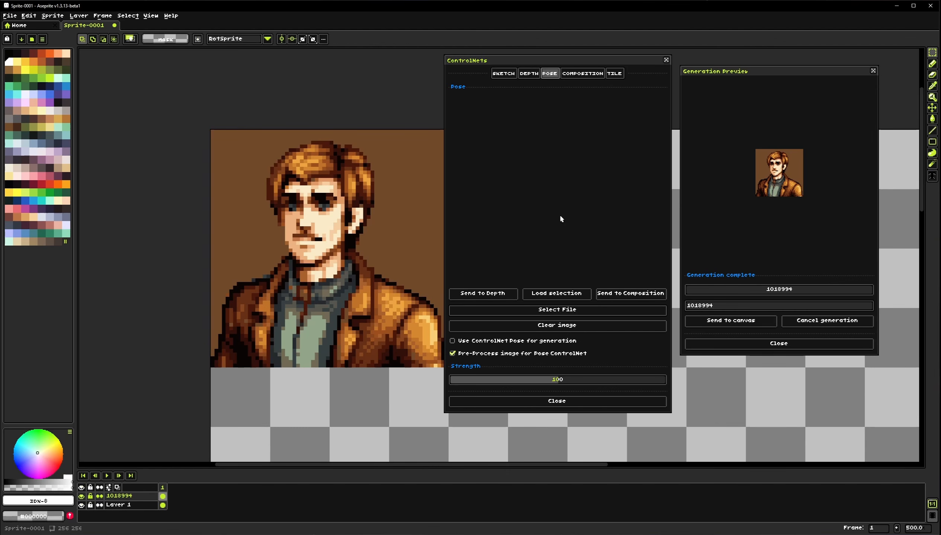
{"action": "left_click", "coordinate": [587, 74]}
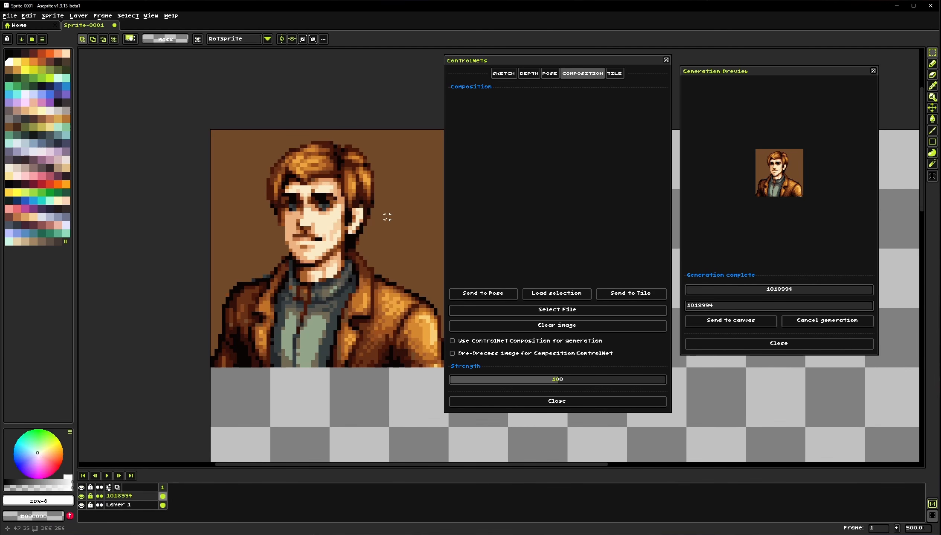
{"action": "left_click_drag", "start_coordinate": [368, 236], "coordinate": [300, 227]}
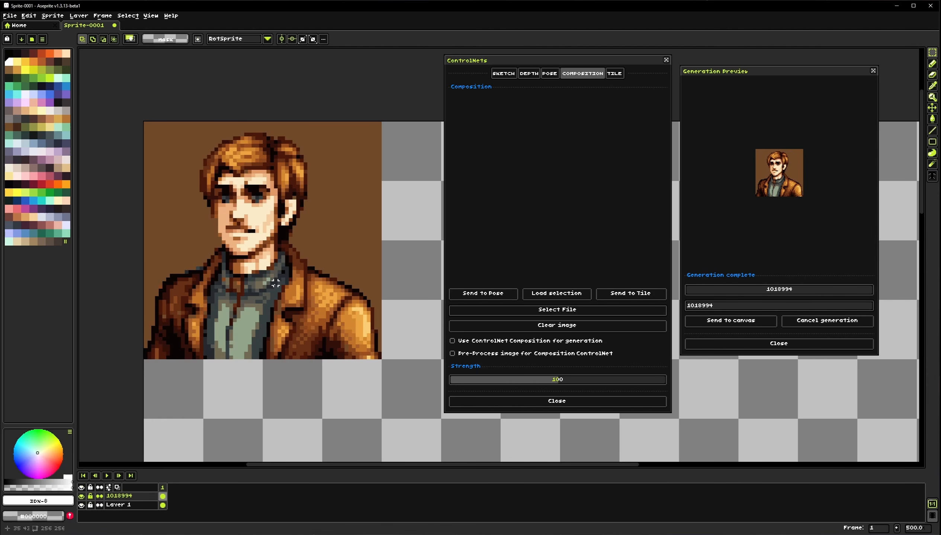
{"action": "left_click", "coordinate": [615, 74]}
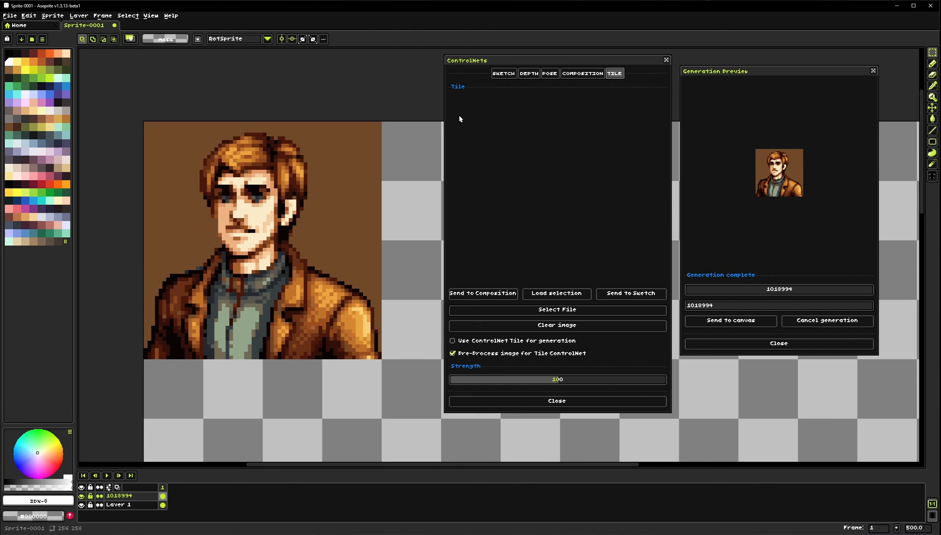
{"action": "left_click", "coordinate": [505, 75]}
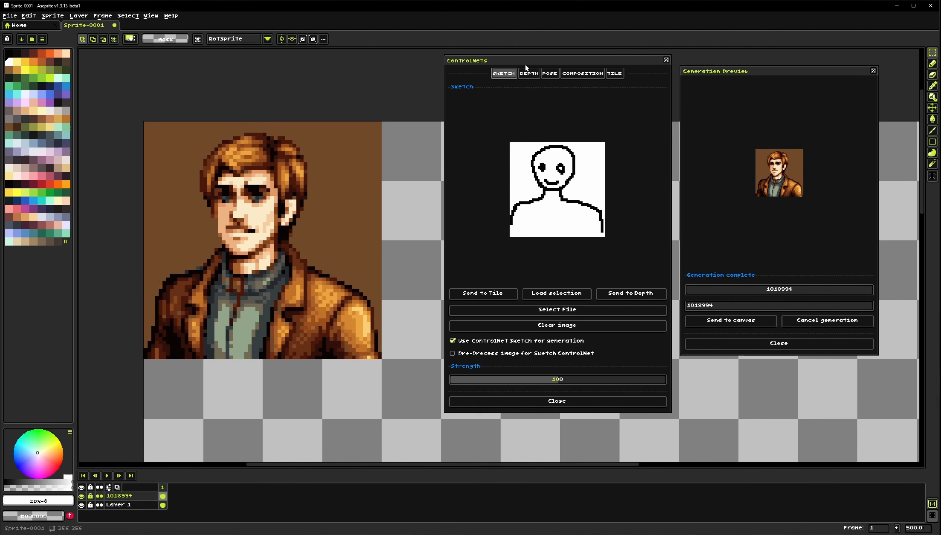
Send the sketch image to the Depth ControlNet and clear the Depth image
{"action": "left_click", "coordinate": [631, 295]}
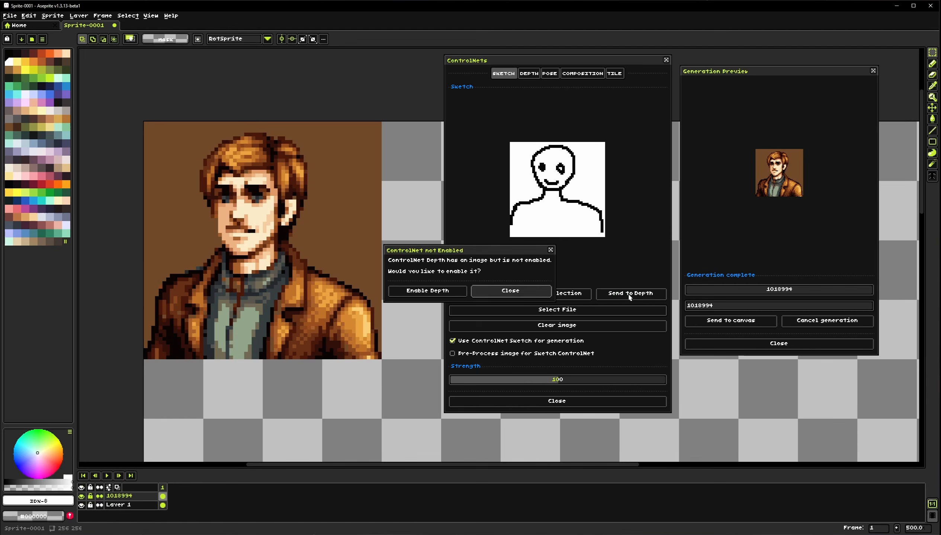
{"action": "left_click", "coordinate": [439, 294]}
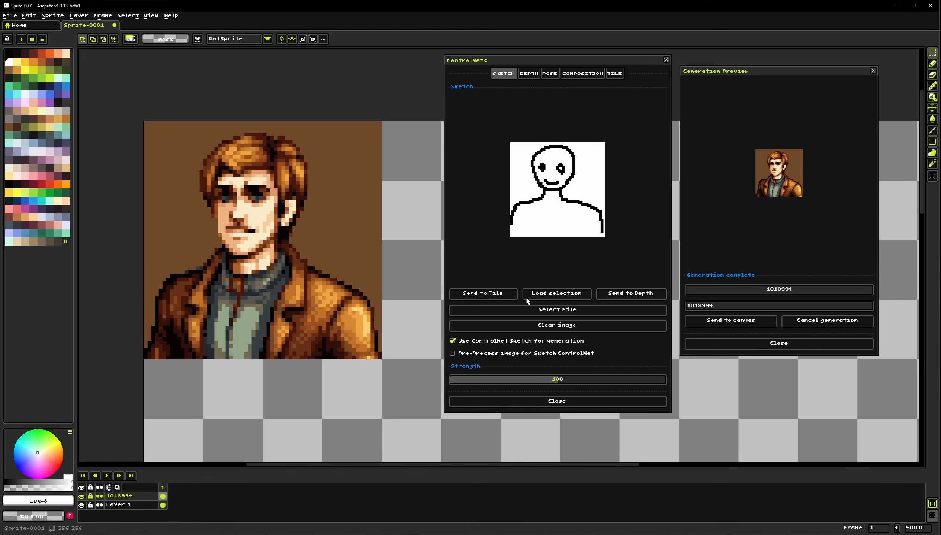
{"action": "left_click", "coordinate": [531, 75]}
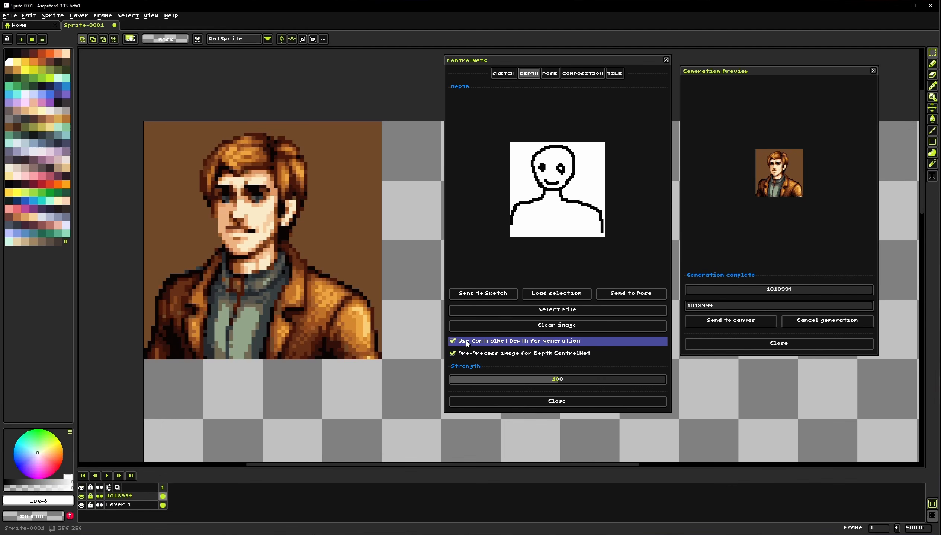
{"action": "left_click", "coordinate": [552, 326]}
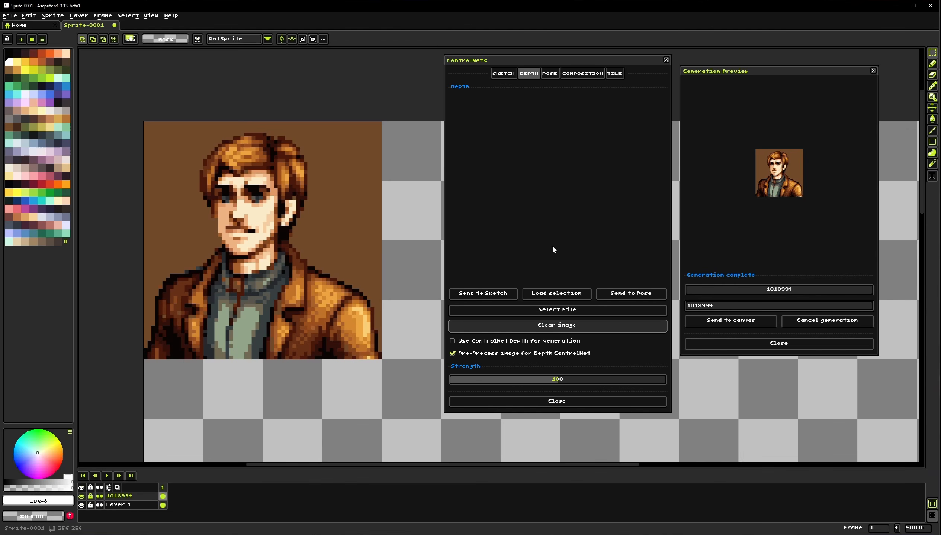
Clear the Sketch ControlNet image and close the ControlNets window
{"action": "left_click", "coordinate": [509, 74]}
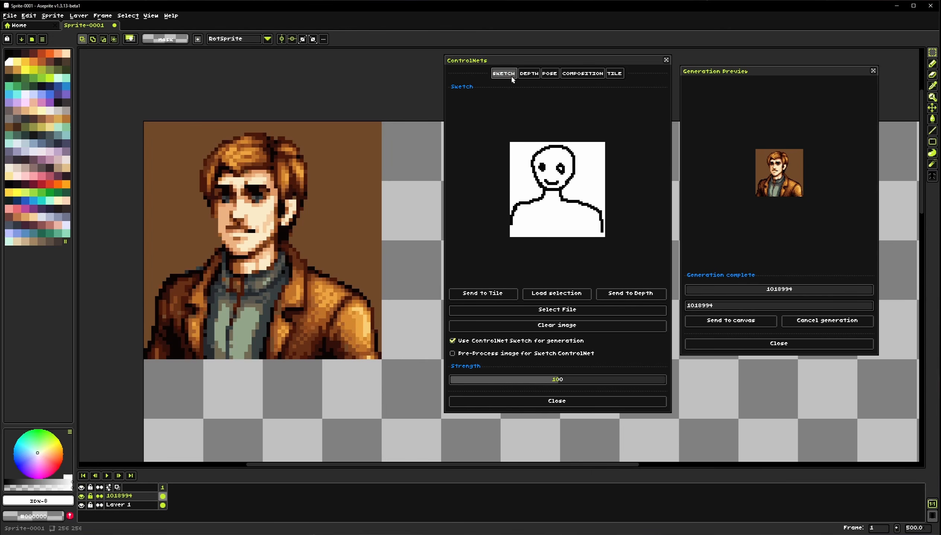
{"action": "left_click", "coordinate": [555, 327]}
{"action": "left_click", "coordinate": [549, 74]}
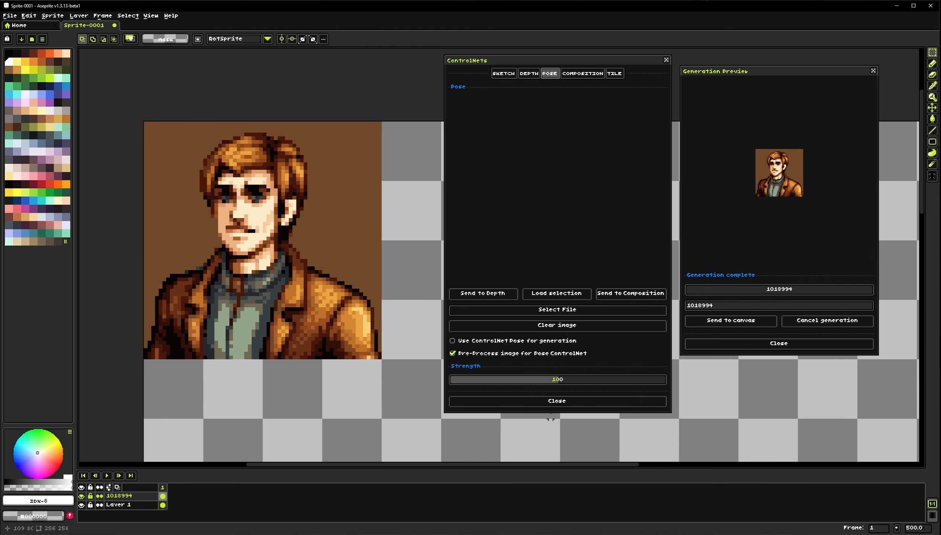
{"action": "left_click", "coordinate": [553, 402]}
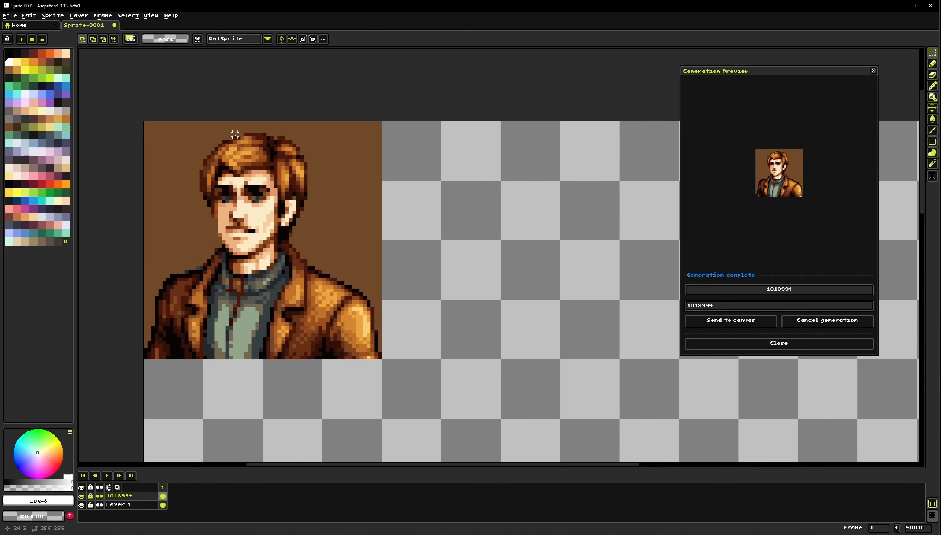
Open the Pose Editor and send its default skeleton pose to the canvas
{"action": "left_click_drag", "start_coordinate": [409, 254], "coordinate": [195, 238]}
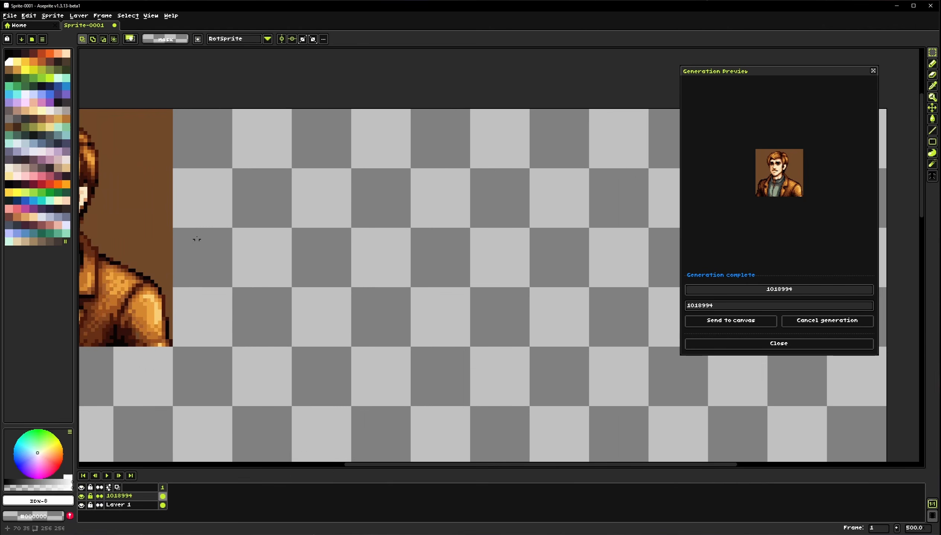
{"action": "left_click", "coordinate": [151, 16]}
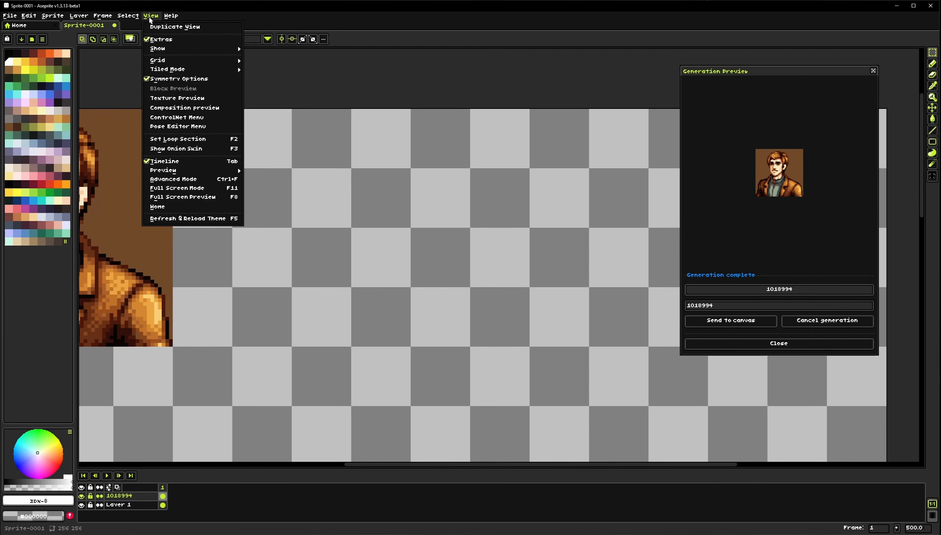
{"action": "left_click", "coordinate": [182, 127]}
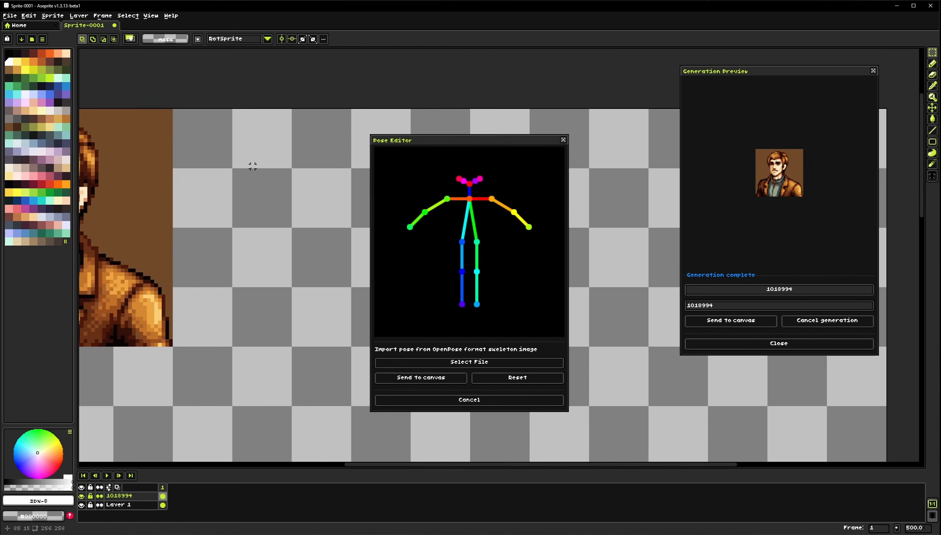
{"action": "left_click_drag", "start_coordinate": [434, 145], "coordinate": [529, 107]}
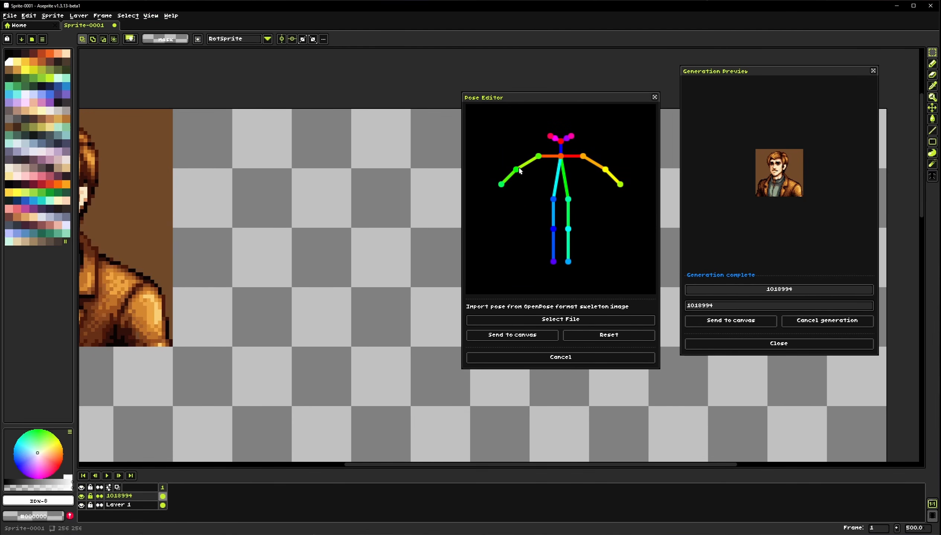
{"action": "mouse_move", "coordinate": [519, 171]}
{"action": "left_mouse_down"}
{"action": "mouse_move", "coordinate": [513, 177]}
{"action": "mouse_move", "coordinate": [527, 185]}
{"action": "mouse_move", "coordinate": [516, 170]}
{"action": "left_mouse_up"}
{"action": "left_click_drag", "start_coordinate": [577, 98], "coordinate": [514, 95]}
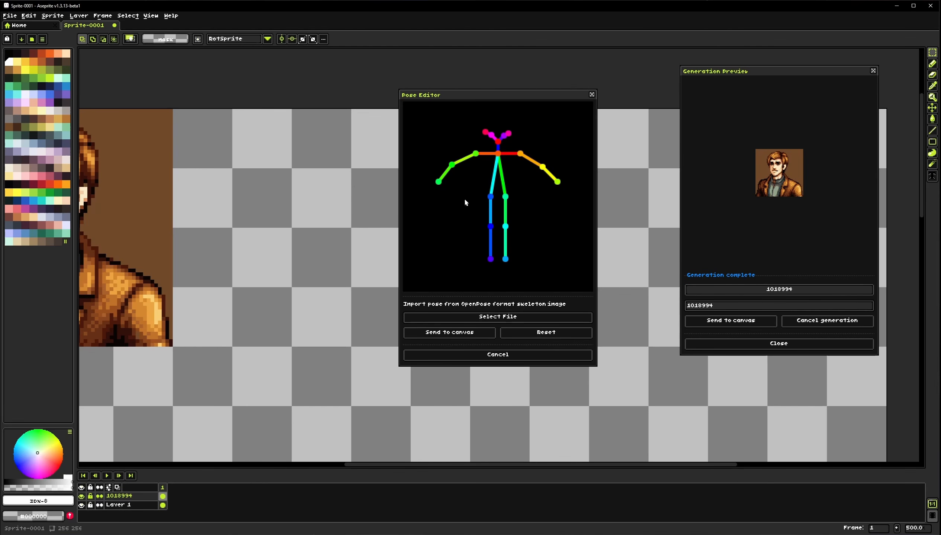
{"action": "left_click", "coordinate": [556, 334]}
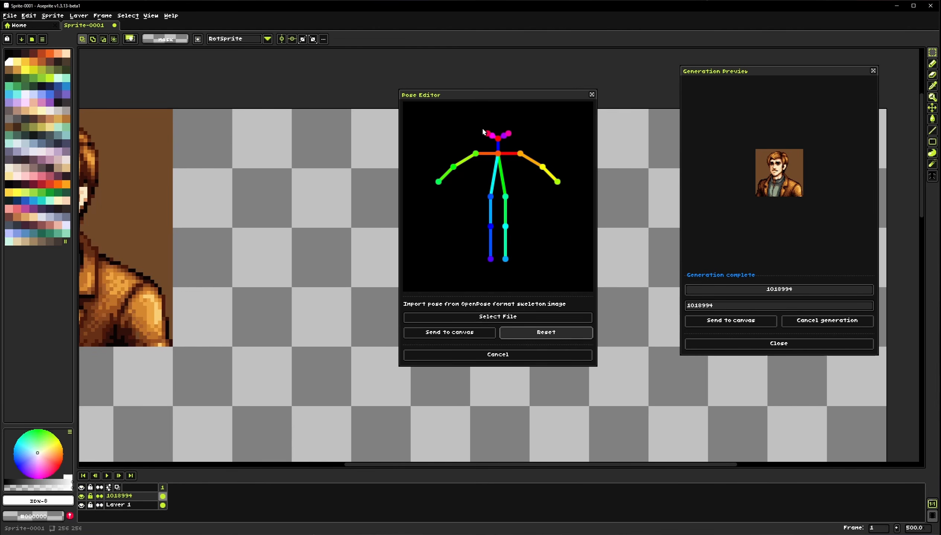
{"action": "left_click_drag", "start_coordinate": [482, 98], "coordinate": [581, 105]}
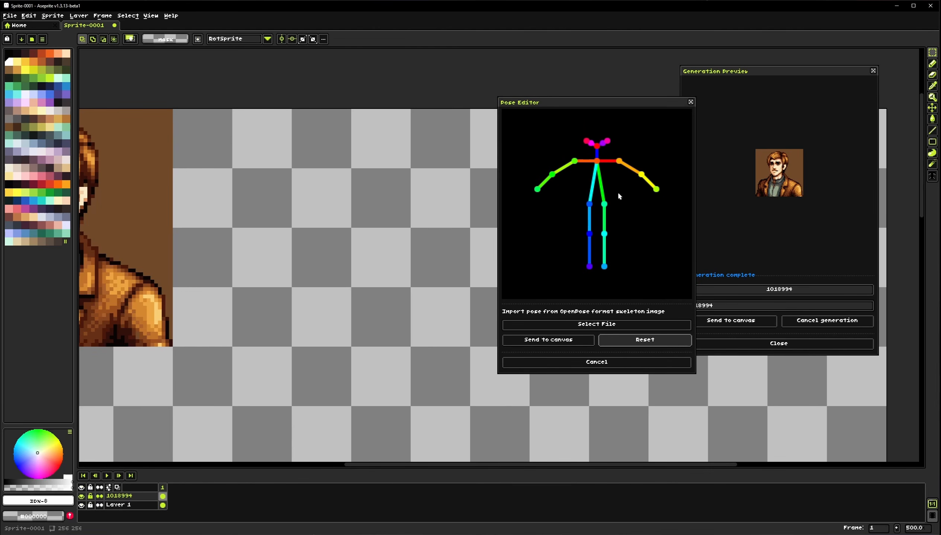
{"action": "left_click", "coordinate": [548, 340]}
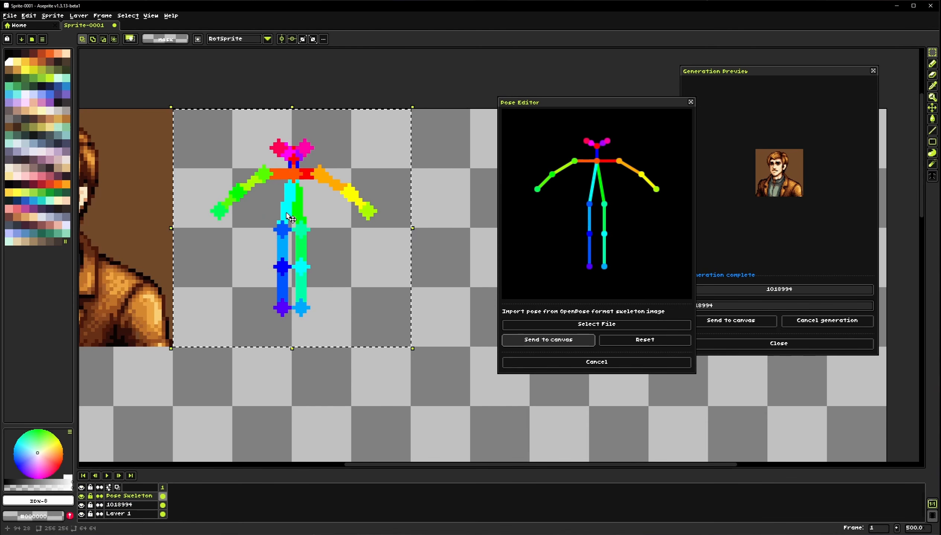
Select an 80×112 area below the portrait and send the Pose Editor skeleton into it
{"action": "scroll", "coordinate": [297, 234], "scroll_direction": "down", "scroll_amount": 3}
{"action": "scroll", "coordinate": [297, 230], "scroll_direction": "up", "scroll_amount": 2}
{"action": "scroll", "coordinate": [294, 267], "scroll_direction": "down", "scroll_amount": 2}
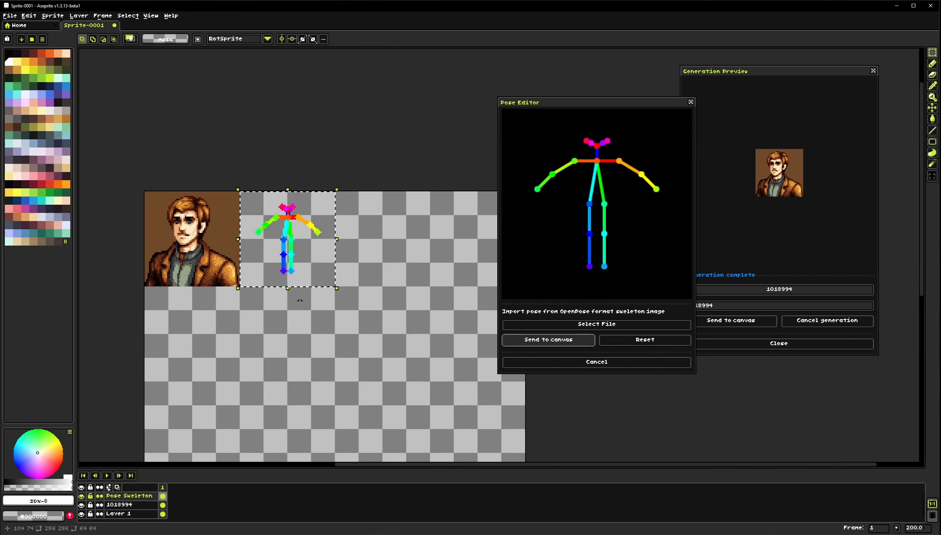
{"action": "left_click_drag", "start_coordinate": [317, 336], "coordinate": [301, 204]}
{"action": "left_click", "coordinate": [302, 204]}
{"action": "left_click_drag", "start_coordinate": [210, 238], "coordinate": [236, 206]}
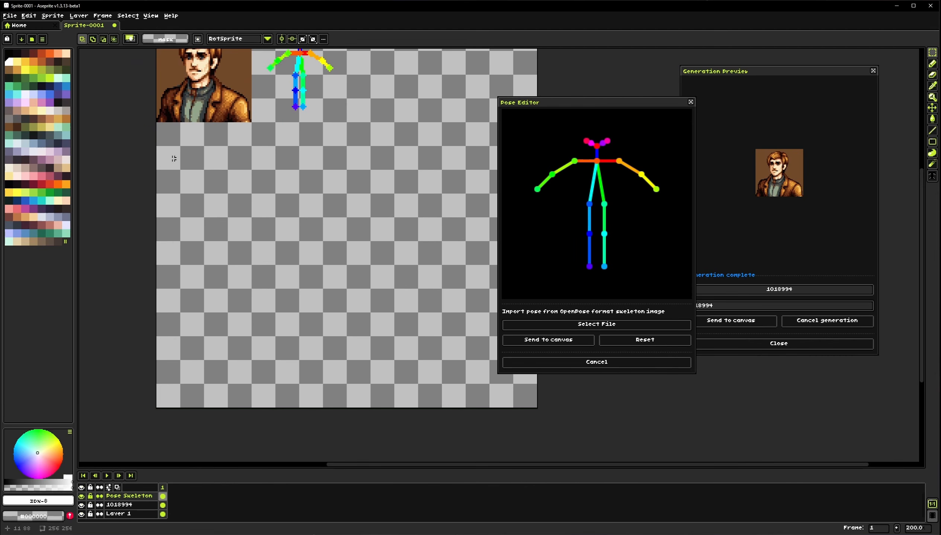
{"action": "left_click_drag", "start_coordinate": [171, 160], "coordinate": [283, 295]}
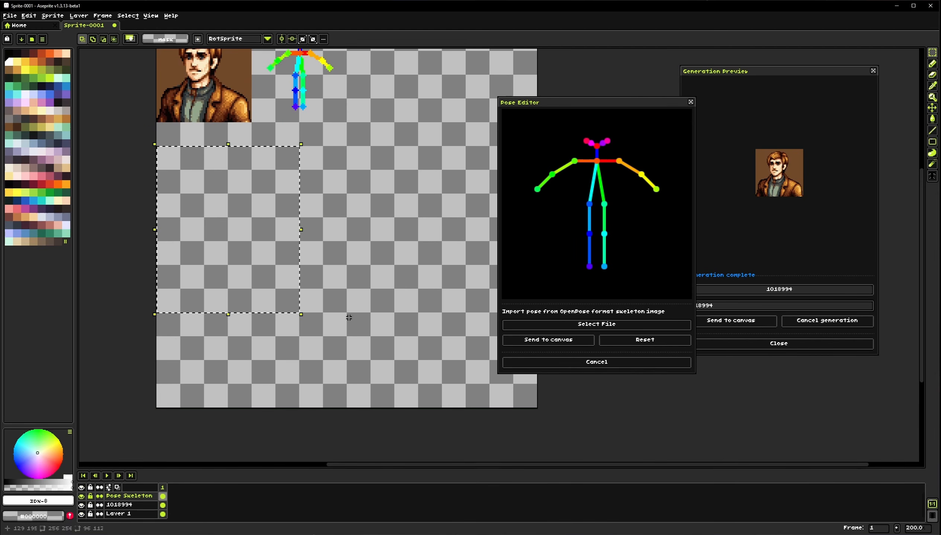
{"action": "left_click", "coordinate": [145, 171]}
{"action": "left_click_drag", "start_coordinate": [169, 160], "coordinate": [277, 314]}
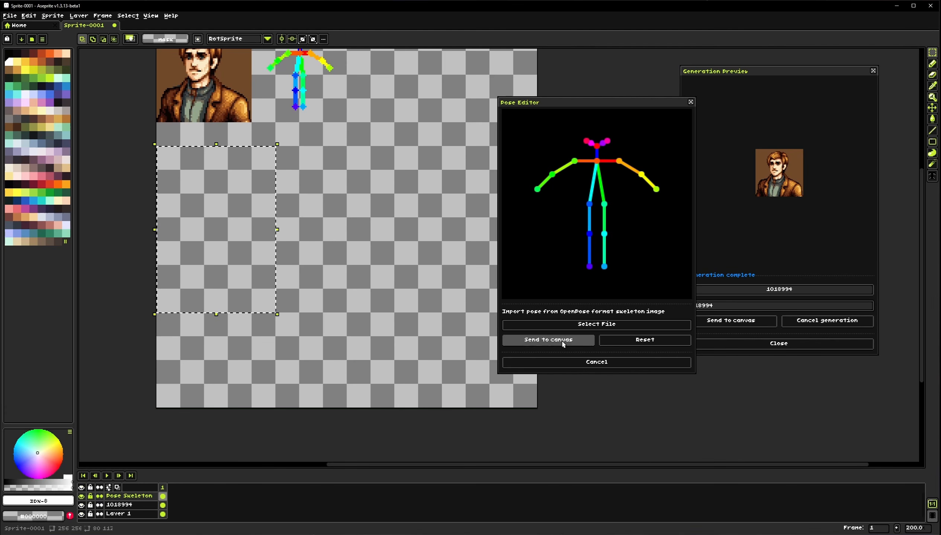
{"action": "left_click", "coordinate": [548, 340]}
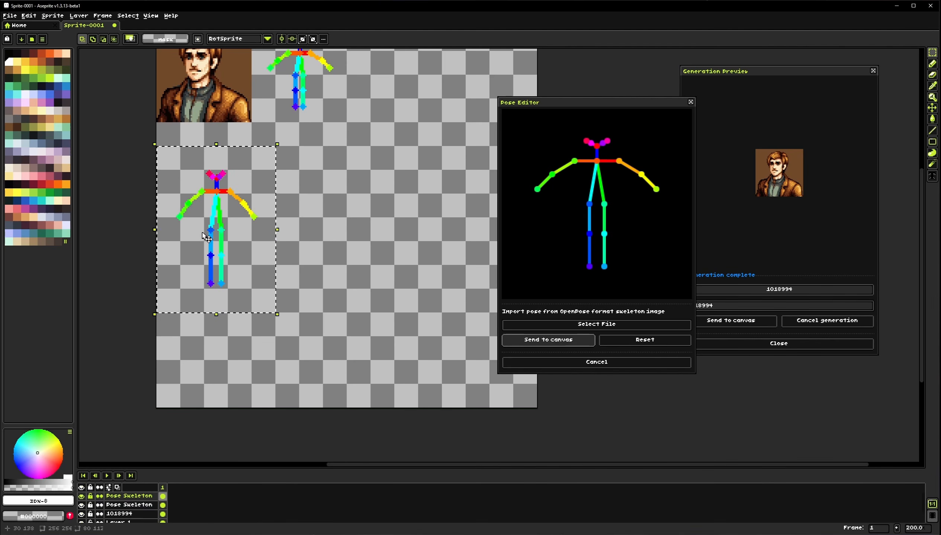
{"action": "scroll", "coordinate": [276, 283], "scroll_direction": "up", "scroll_amount": 1}
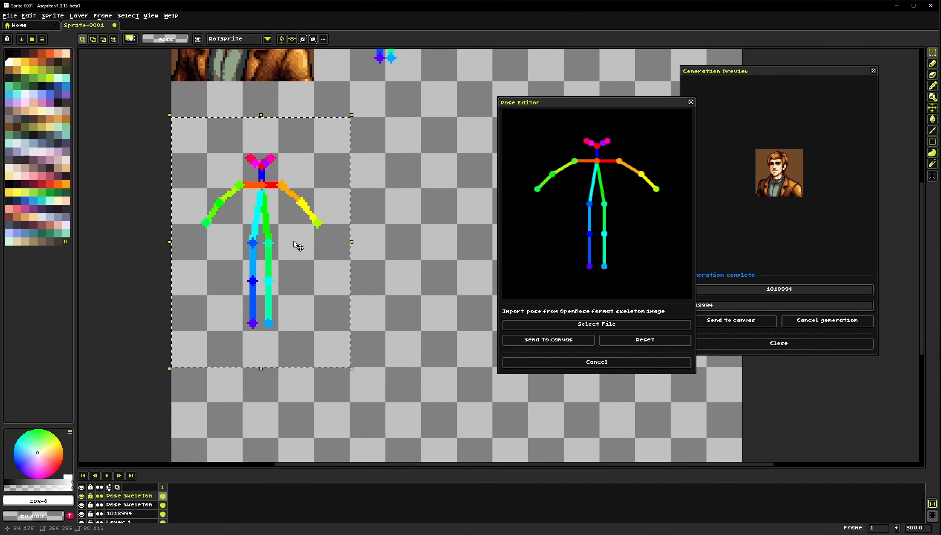
{"action": "left_click_drag", "start_coordinate": [301, 254], "coordinate": [263, 244]}
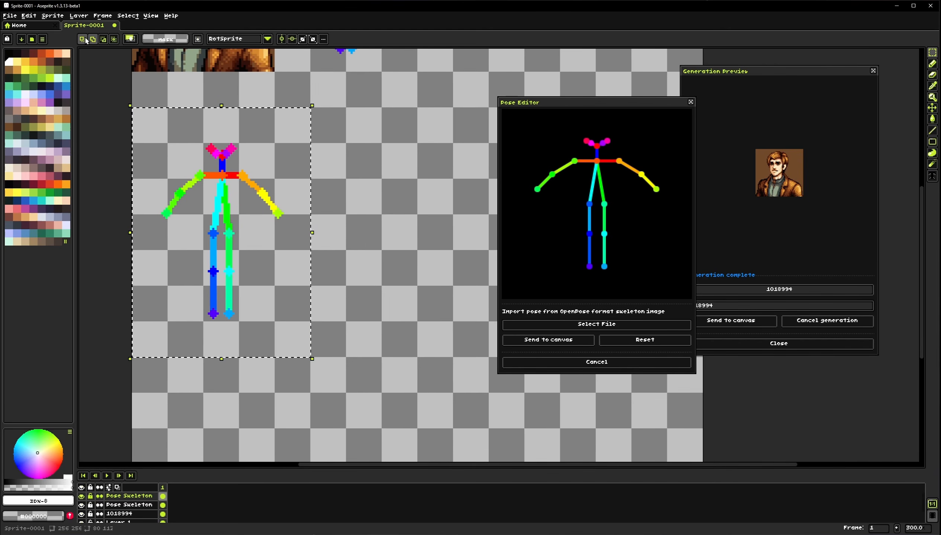
{"action": "left_click", "coordinate": [53, 17]}
{"action": "mouse_move", "coordinate": [114, 77]}
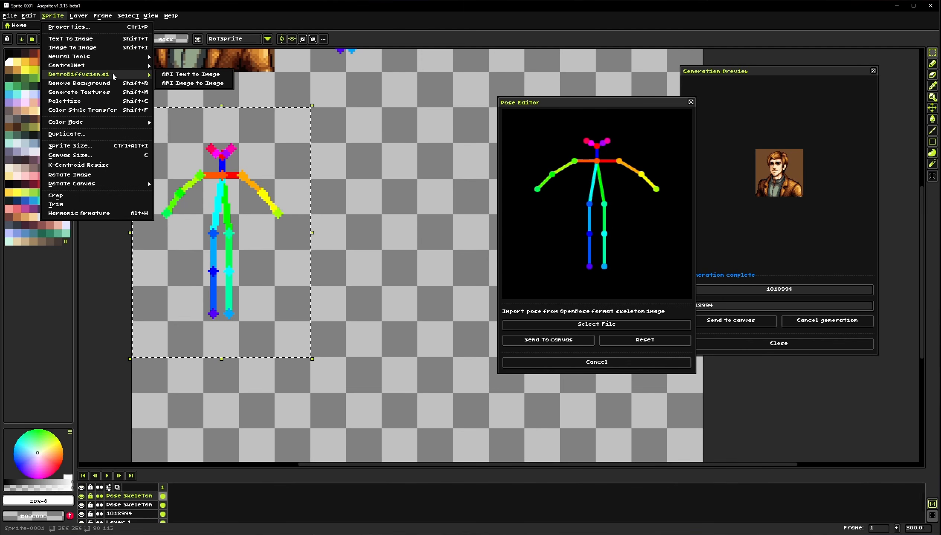
{"action": "left_click", "coordinate": [195, 76]}
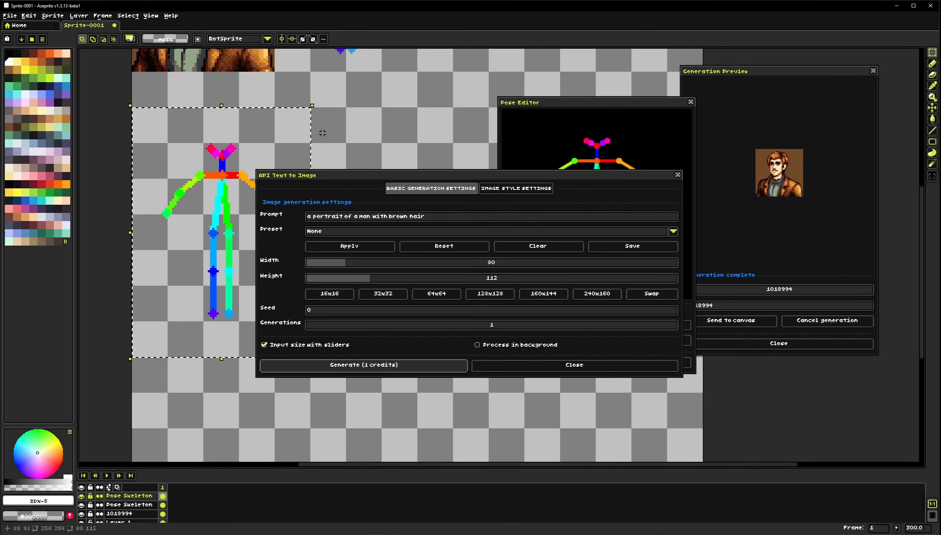
{"action": "left_click_drag", "start_coordinate": [364, 177], "coordinate": [455, 125]}
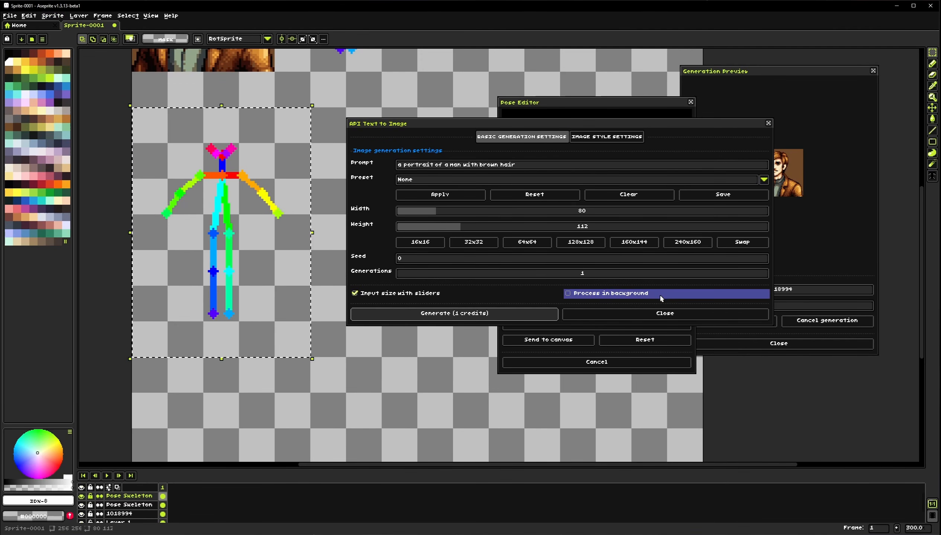
{"action": "left_click", "coordinate": [664, 314]}
Open ControlNet Text to Image and set the prompt to "a man wearing a suit of armor"
{"action": "left_click", "coordinate": [53, 15]}
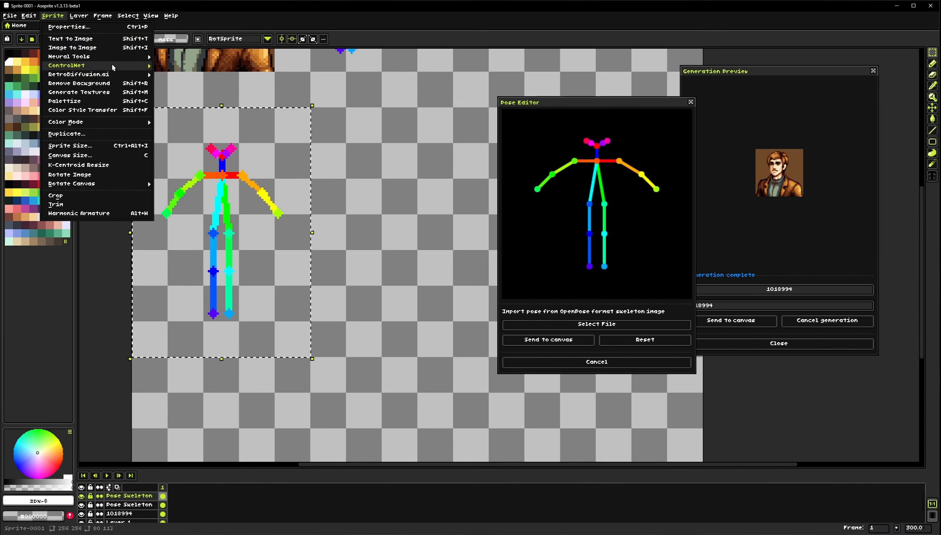
{"action": "mouse_move", "coordinate": [71, 65]}
{"action": "left_click", "coordinate": [183, 66]}
{"action": "left_click_drag", "start_coordinate": [361, 155], "coordinate": [443, 103]}
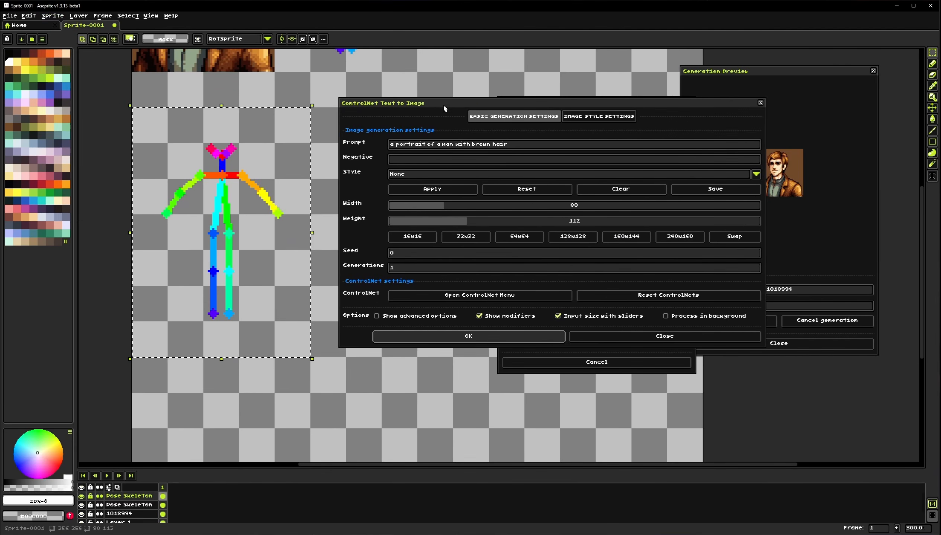
{"action": "left_click_drag", "start_coordinate": [438, 148], "coordinate": [369, 144]}
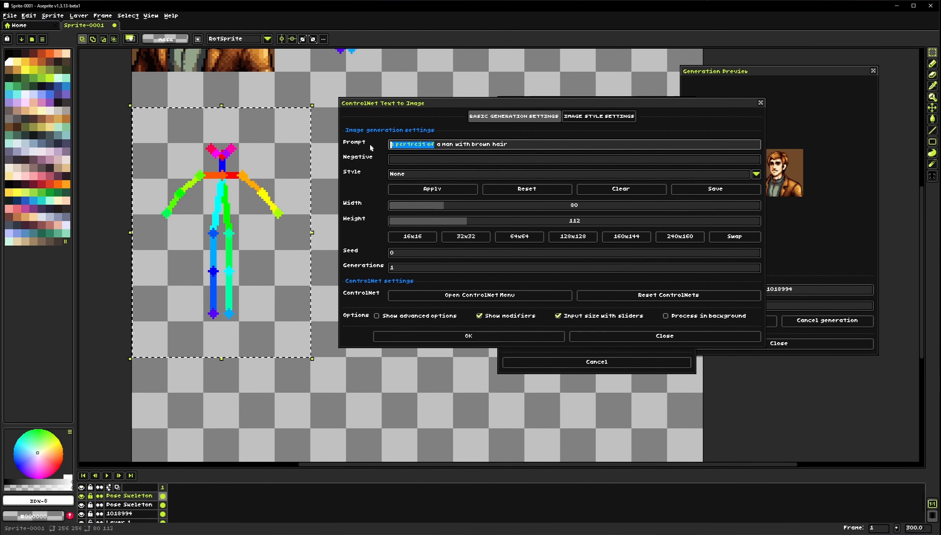
{"action": "key", "text": "ctrl+a"}
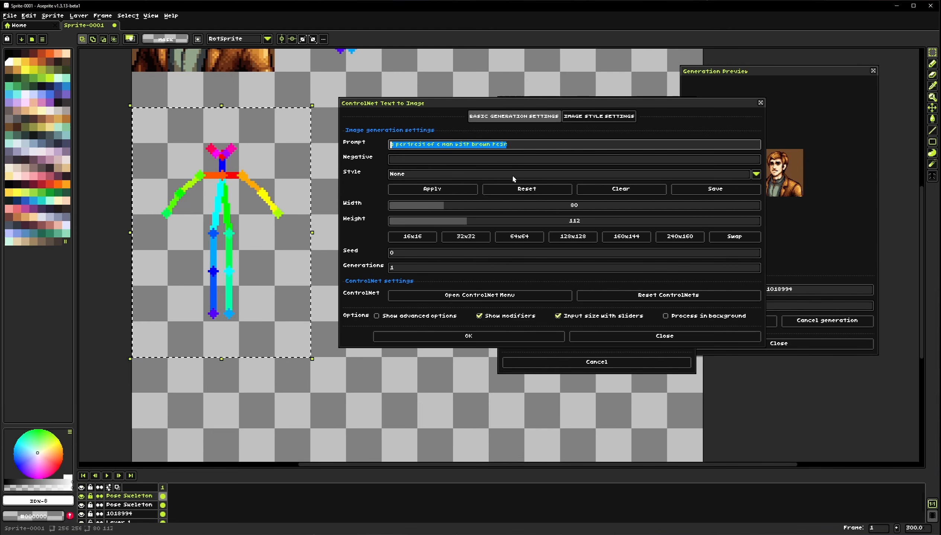
{"action": "type", "text": "a man we"}
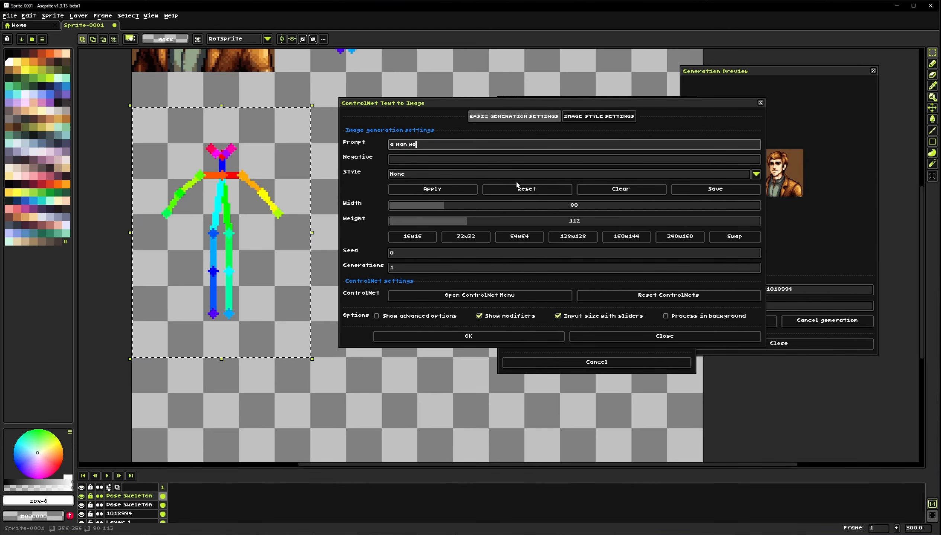
{"action": "type", "text": "ari"}
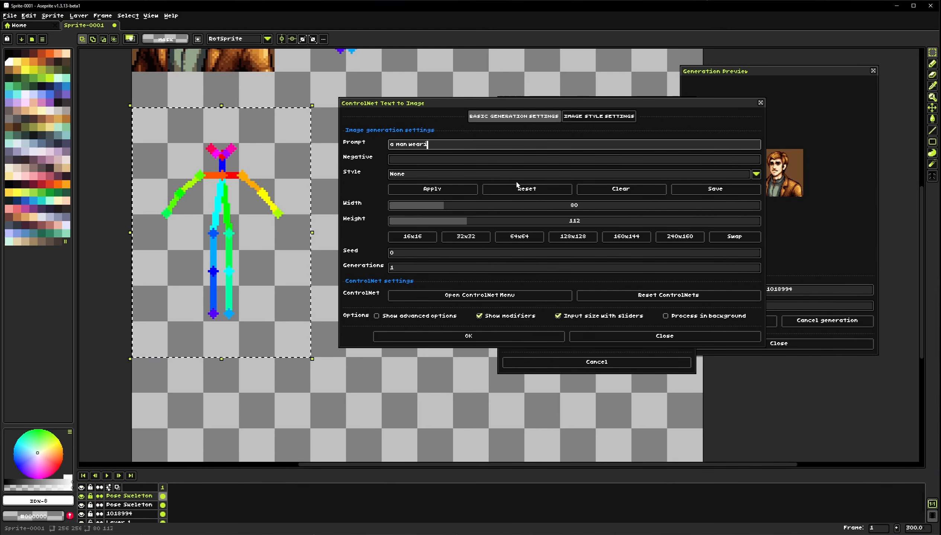
{"action": "type", "text": "ng a suit of armor"}
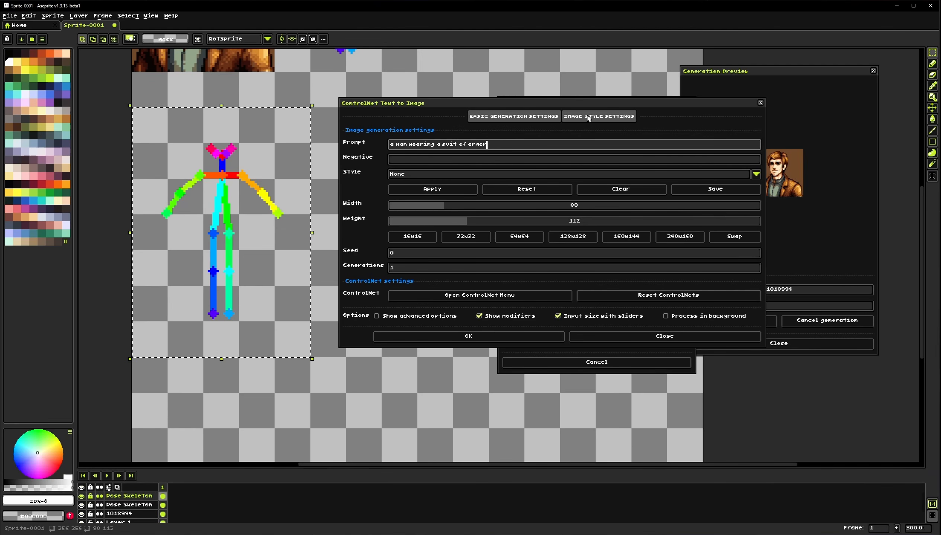
Load the selected skeleton into the Pose ControlNet and enable it for generation
{"action": "left_click", "coordinate": [616, 116]}
{"action": "left_click", "coordinate": [498, 113]}
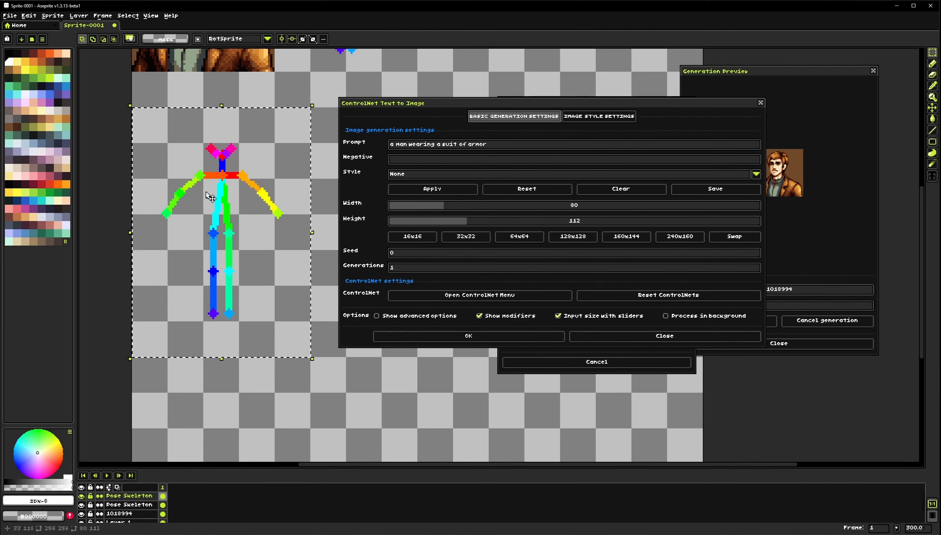
{"action": "left_click_drag", "start_coordinate": [209, 220], "coordinate": [216, 209]}
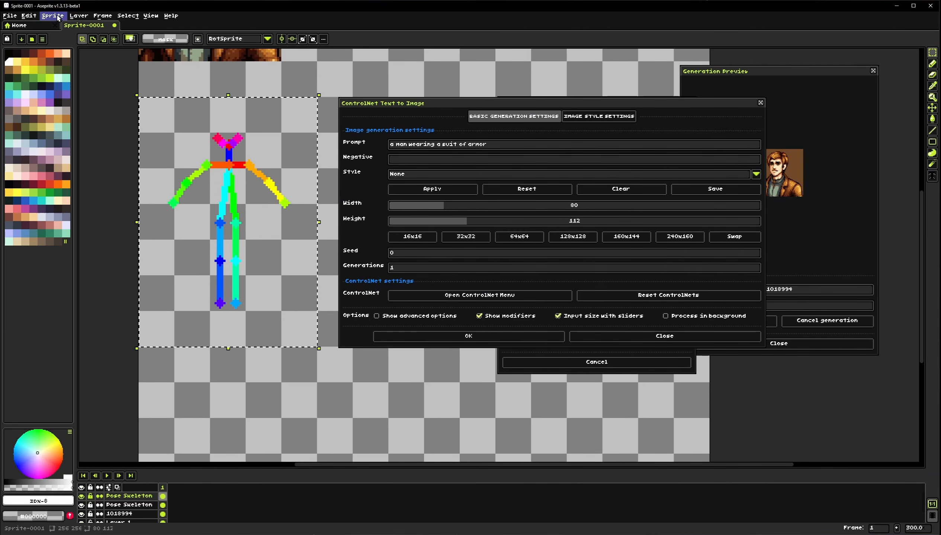
{"action": "left_click", "coordinate": [517, 297]}
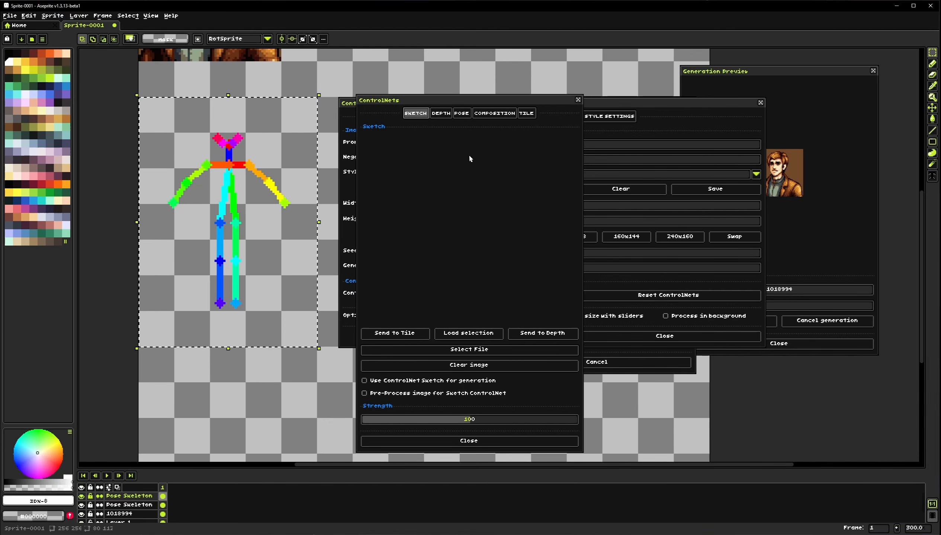
{"action": "left_click", "coordinate": [462, 114]}
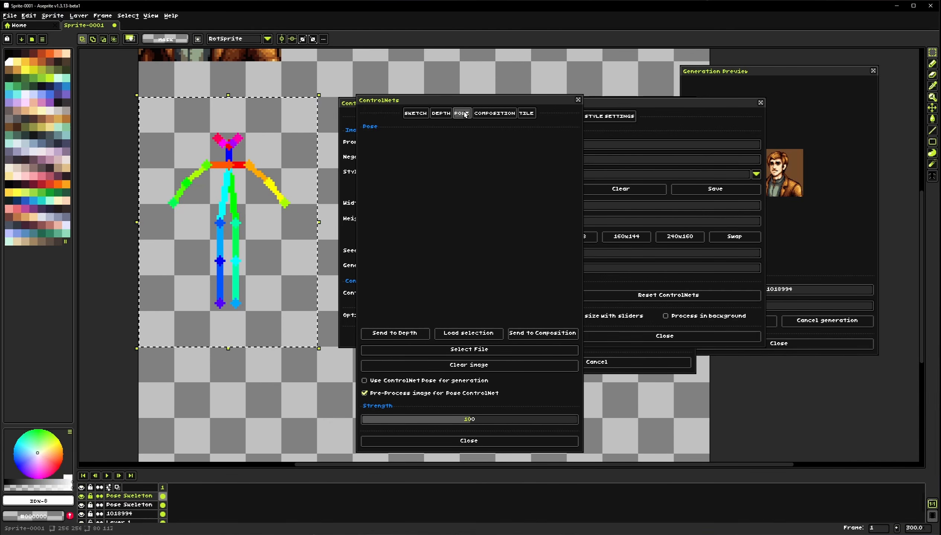
{"action": "left_click", "coordinate": [468, 333]}
{"action": "left_click", "coordinate": [425, 290]}
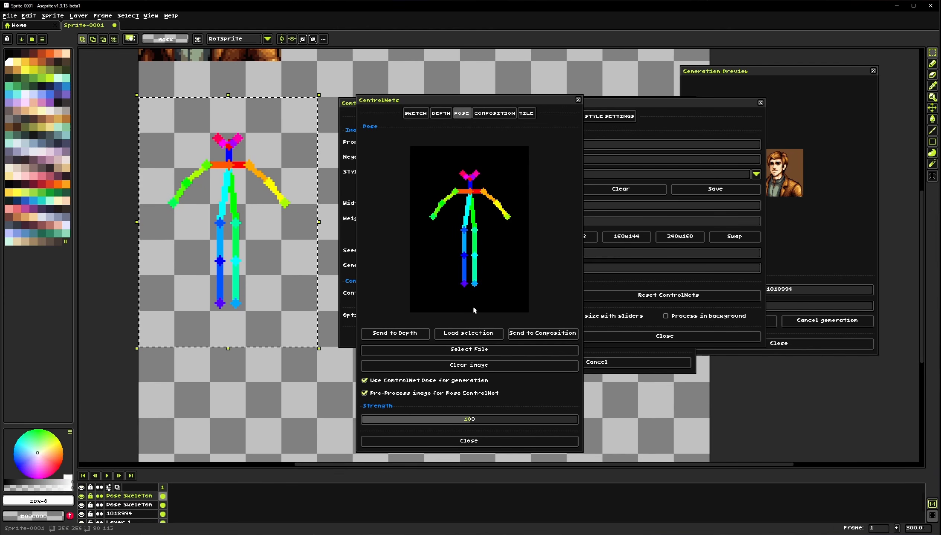
Turn off pre-processing for the Pose ControlNet, close the ControlNets window, and generate the image
{"action": "left_click", "coordinate": [376, 397]}
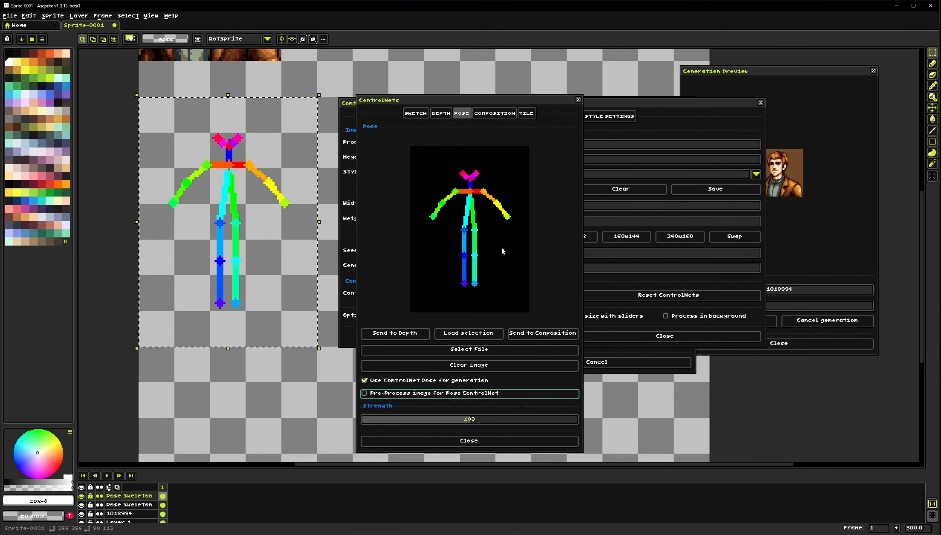
{"action": "left_click", "coordinate": [391, 395]}
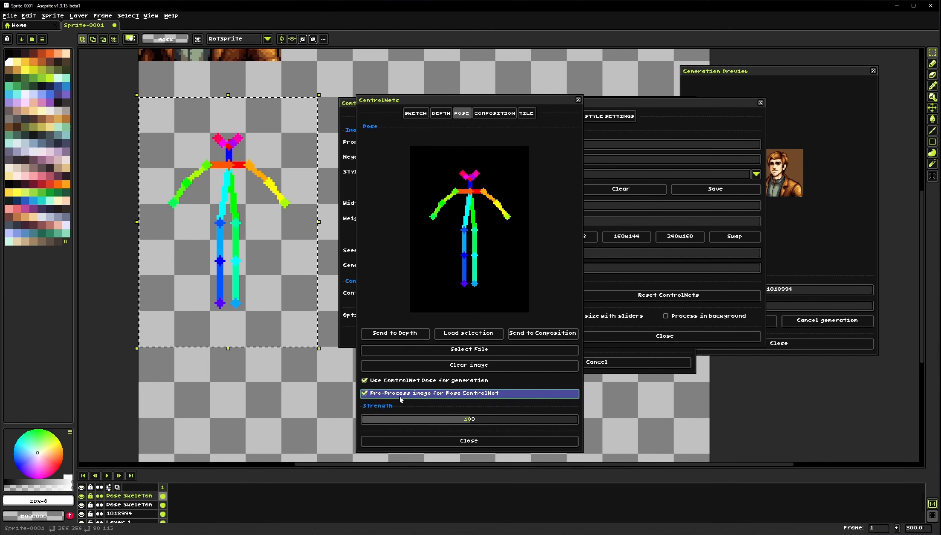
{"action": "left_click", "coordinate": [416, 395]}
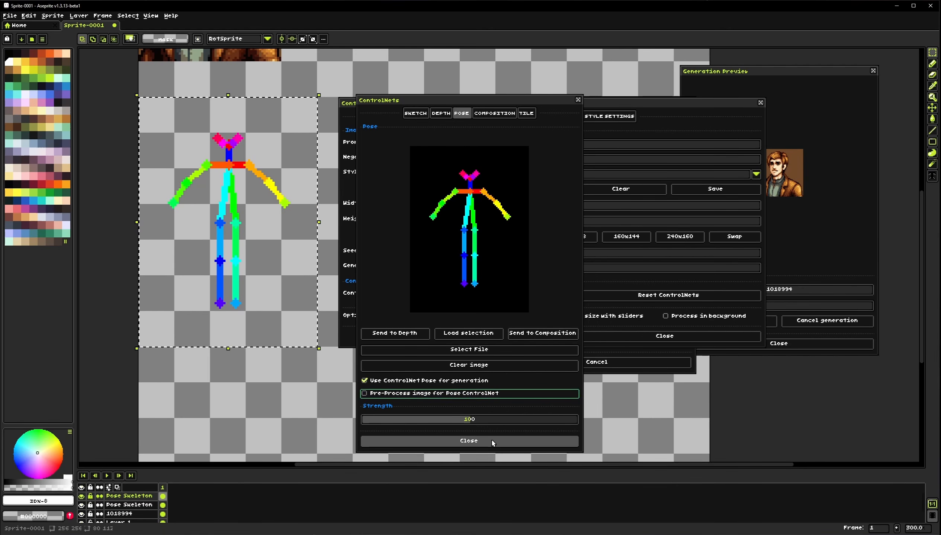
{"action": "left_click", "coordinate": [471, 441]}
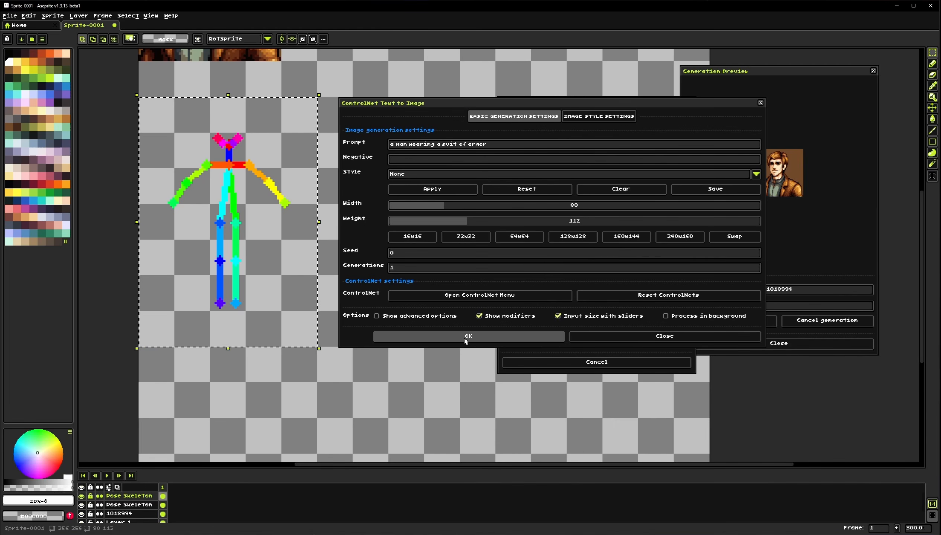
{"action": "left_click", "coordinate": [463, 336]}
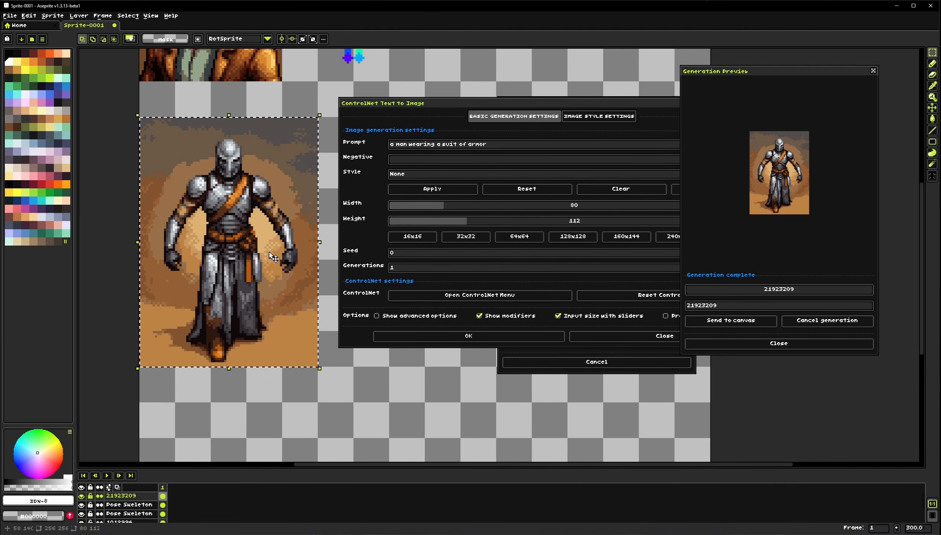
Move the lower Pose Skeleton layer above the generated armor image layer to overlay the skeleton
{"action": "left_click_drag", "start_coordinate": [270, 254], "coordinate": [266, 241]}
{"action": "left_click_drag", "start_coordinate": [538, 99], "coordinate": [459, 361]}
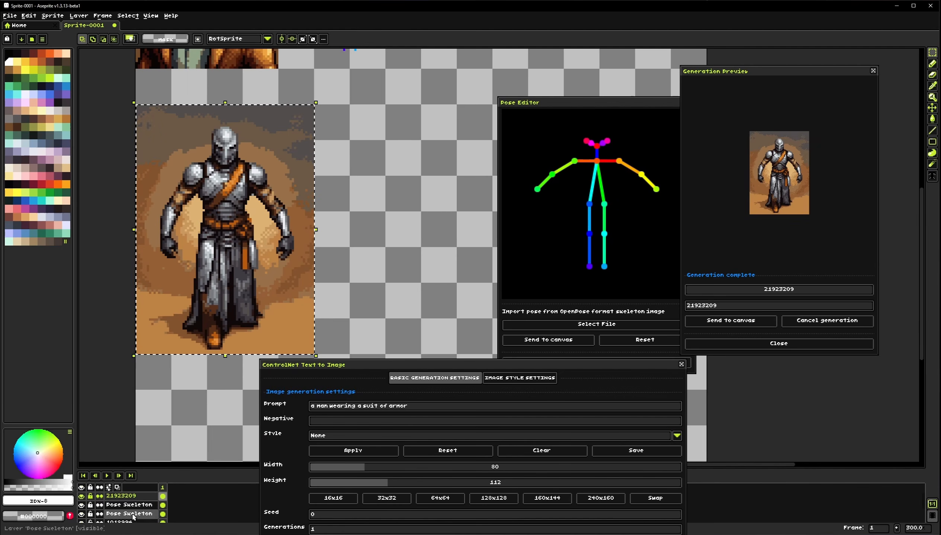
{"action": "left_click", "coordinate": [142, 505]}
{"action": "left_click_drag", "start_coordinate": [142, 506], "coordinate": [141, 496]}
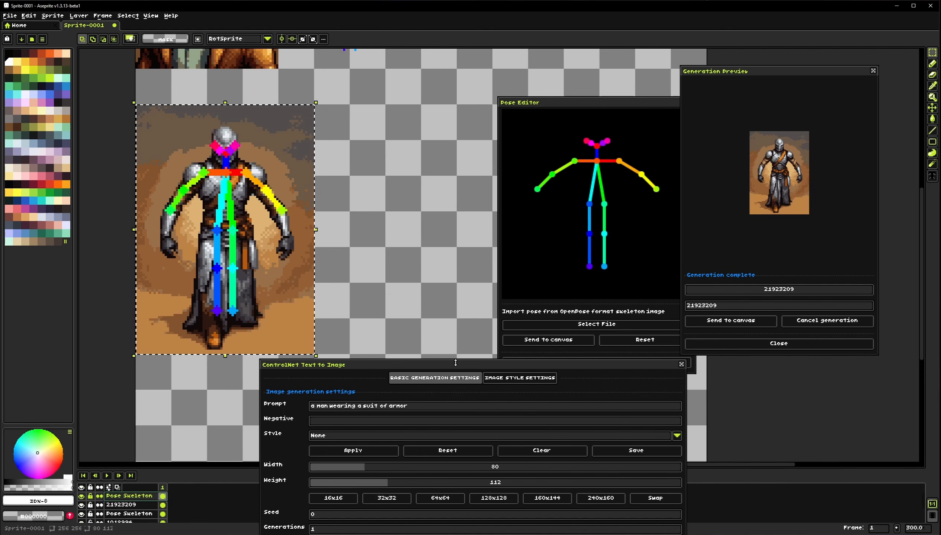
Reset all ControlNets in the ControlNet Text to Image dialog
{"action": "left_click_drag", "start_coordinate": [464, 363], "coordinate": [463, 177]}
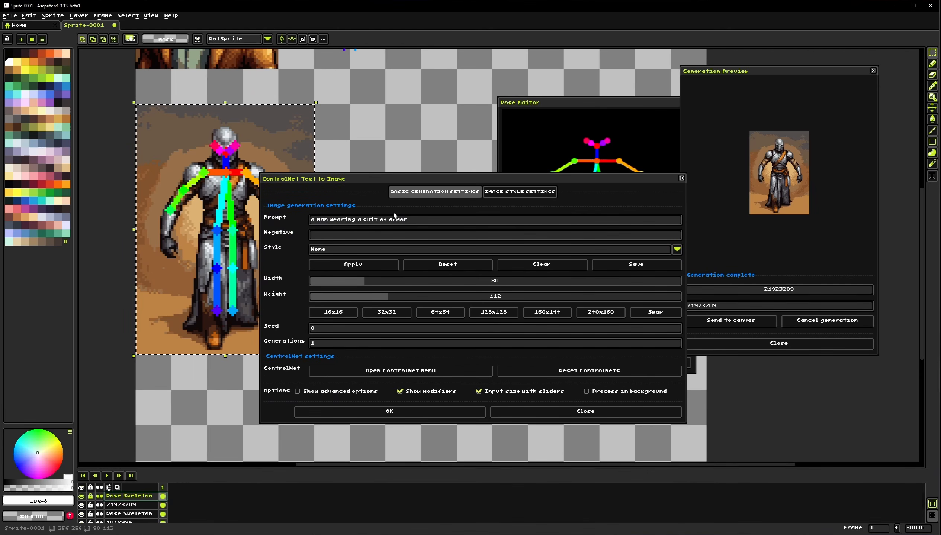
{"action": "left_click", "coordinate": [496, 192]}
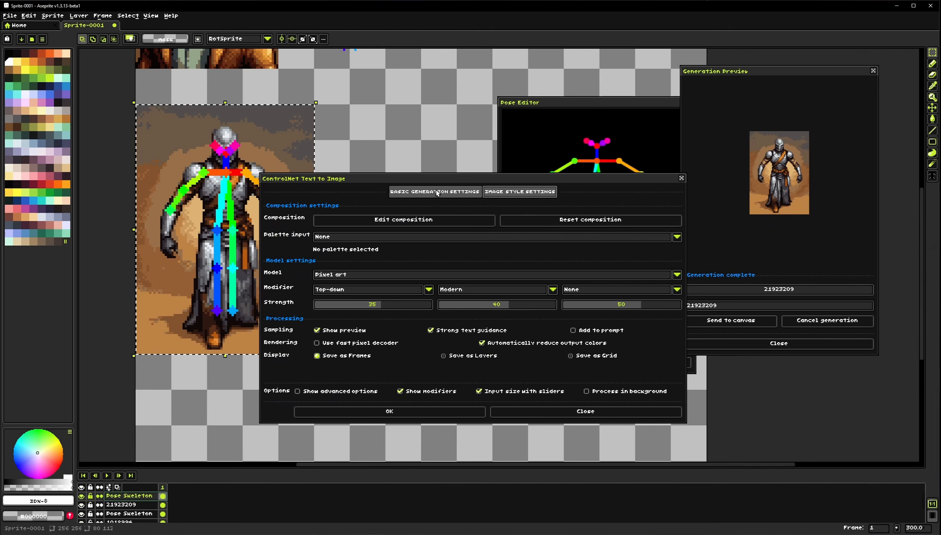
{"action": "left_click", "coordinate": [437, 192]}
{"action": "left_click_drag", "start_coordinate": [357, 177], "coordinate": [264, 155]}
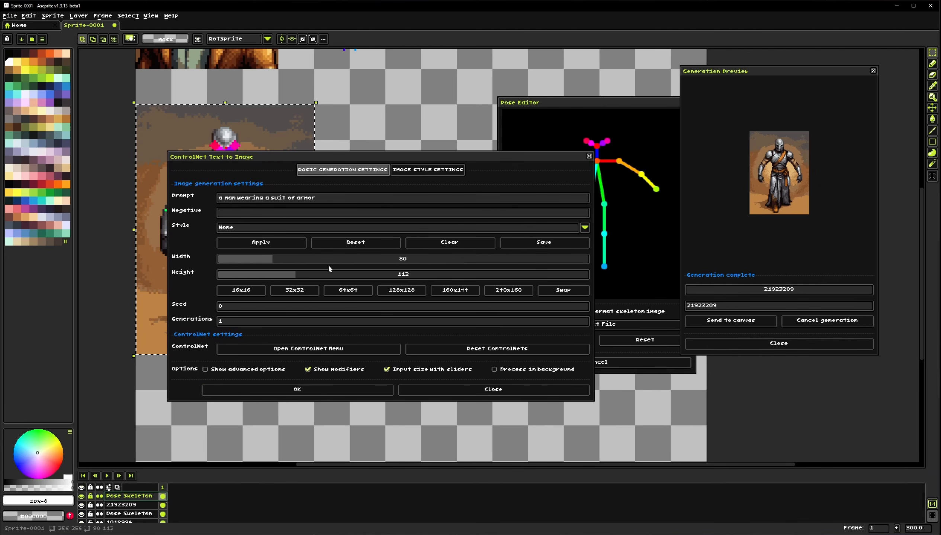
{"action": "left_click", "coordinate": [469, 352]}
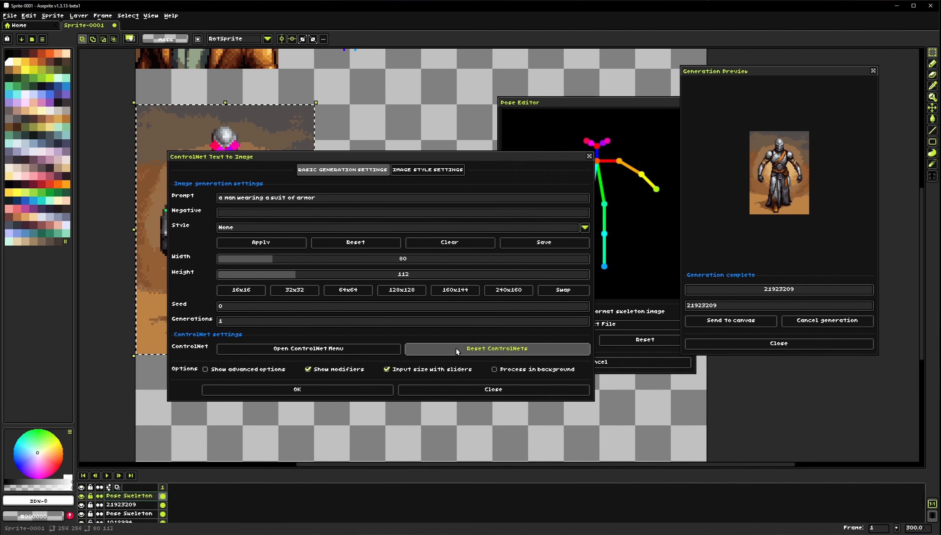
Browse the Sketch, Depth, Pose and Composition tabs of the ControlNets window
{"action": "left_click", "coordinate": [459, 114]}
{"action": "left_click", "coordinate": [417, 113]}
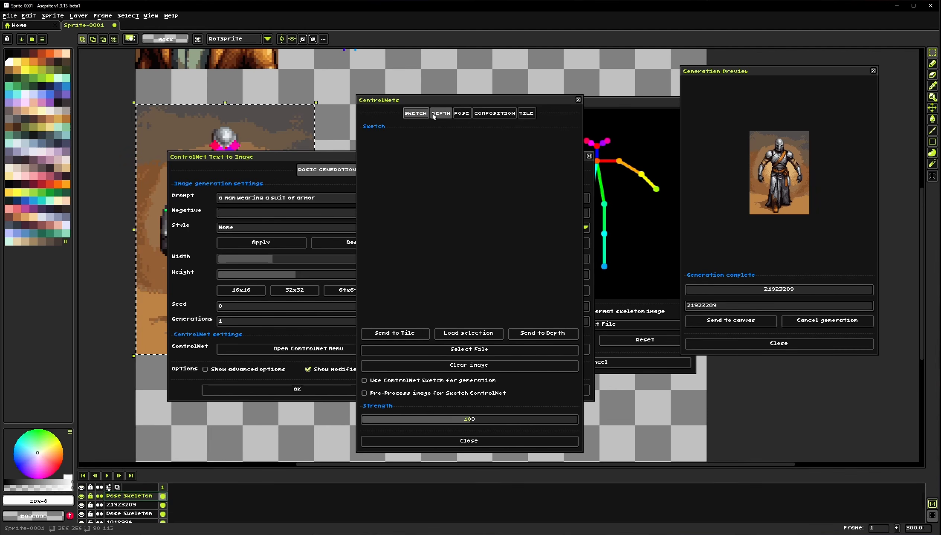
{"action": "left_click", "coordinate": [440, 113]}
{"action": "left_click", "coordinate": [461, 114]}
{"action": "left_click", "coordinate": [494, 113]}
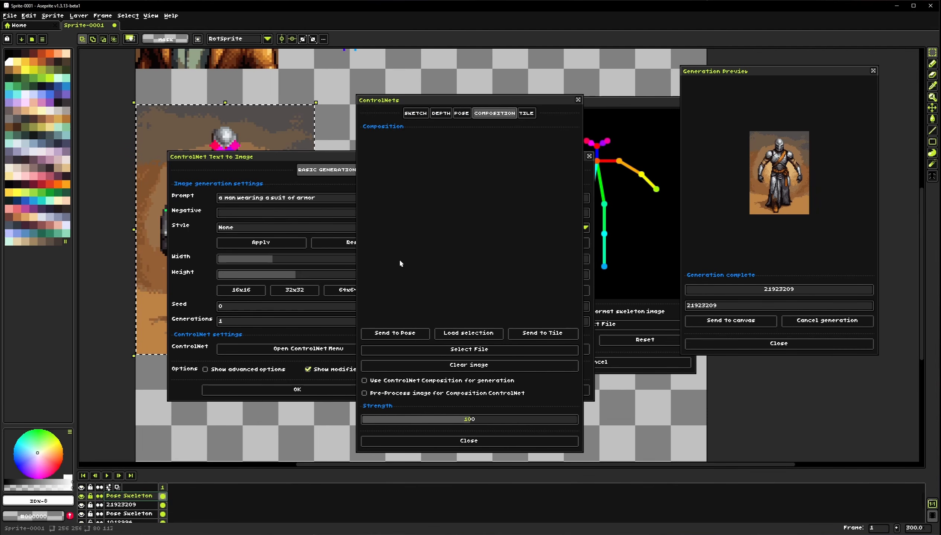
Close the ControlNets window and switch between the basic generation and image style settings tabs of the ControlNet Text to Image dialog
{"action": "left_click", "coordinate": [470, 442]}
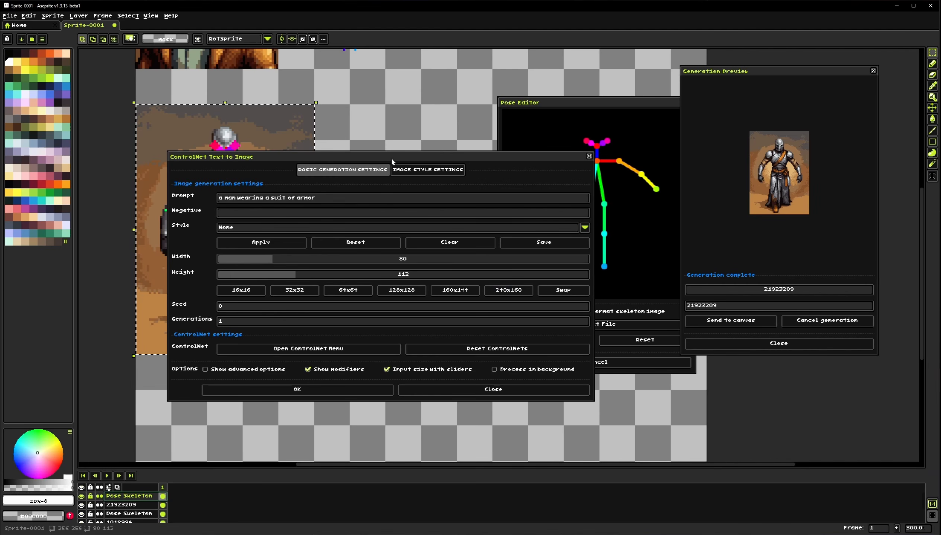
{"action": "left_click", "coordinate": [428, 170]}
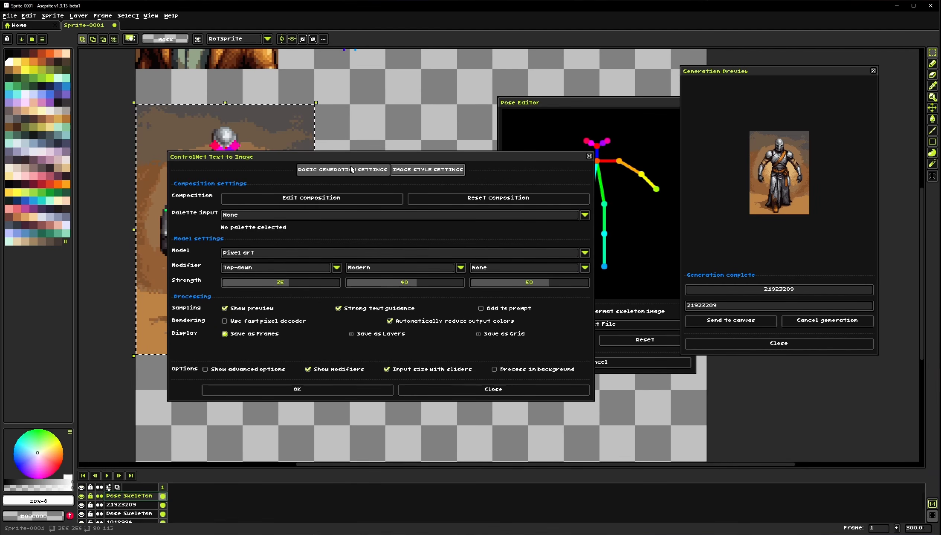
{"action": "left_click", "coordinate": [339, 169]}
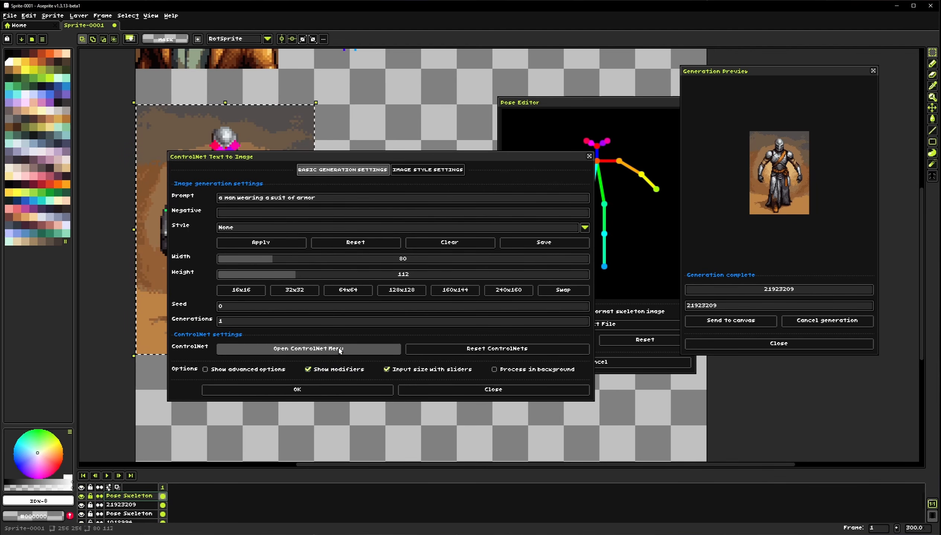
{"action": "left_click", "coordinate": [434, 175]}
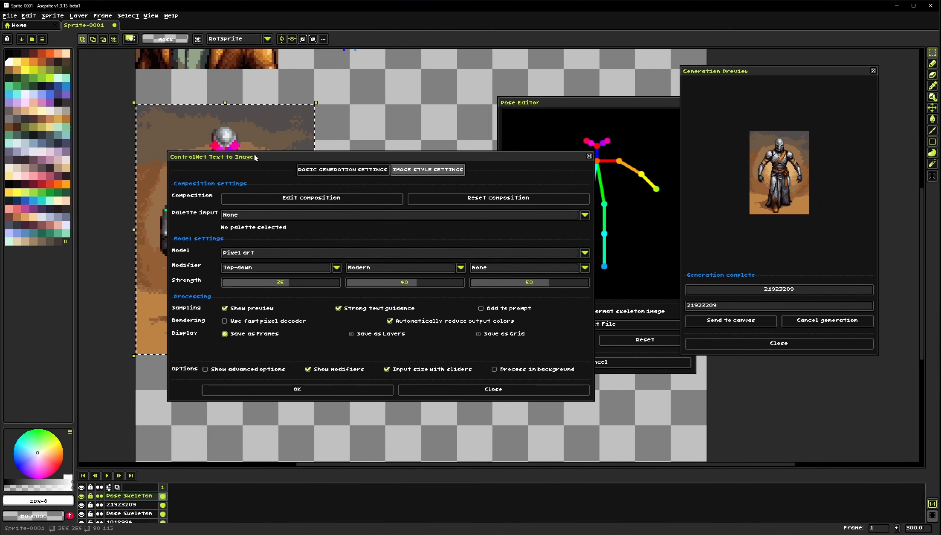
Load the ARQ16 palette as the sprite's active palette
{"action": "left_click_drag", "start_coordinate": [261, 155], "coordinate": [452, 115]}
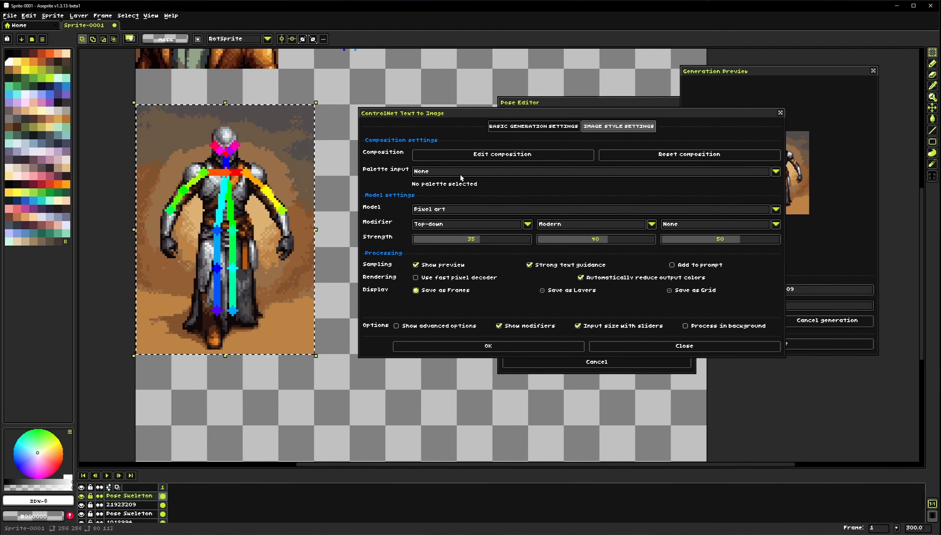
{"action": "left_click", "coordinate": [335, 222]}
{"action": "left_click_drag", "start_coordinate": [336, 224], "coordinate": [302, 231]}
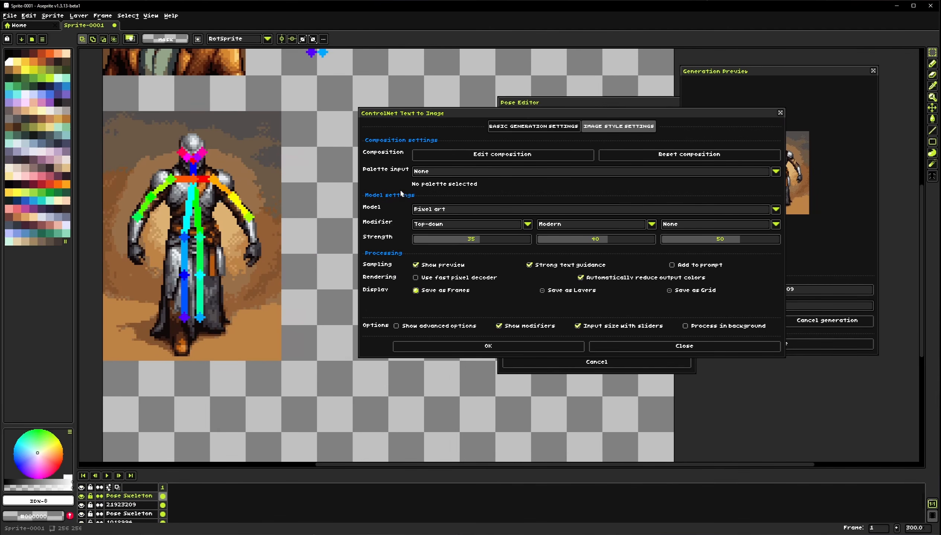
{"action": "left_click", "coordinate": [440, 173]}
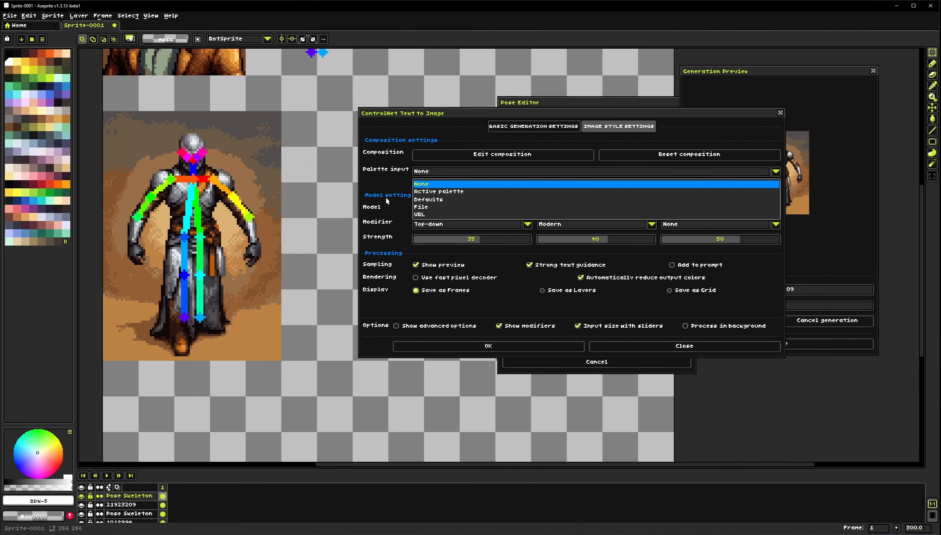
{"action": "left_click", "coordinate": [444, 174]}
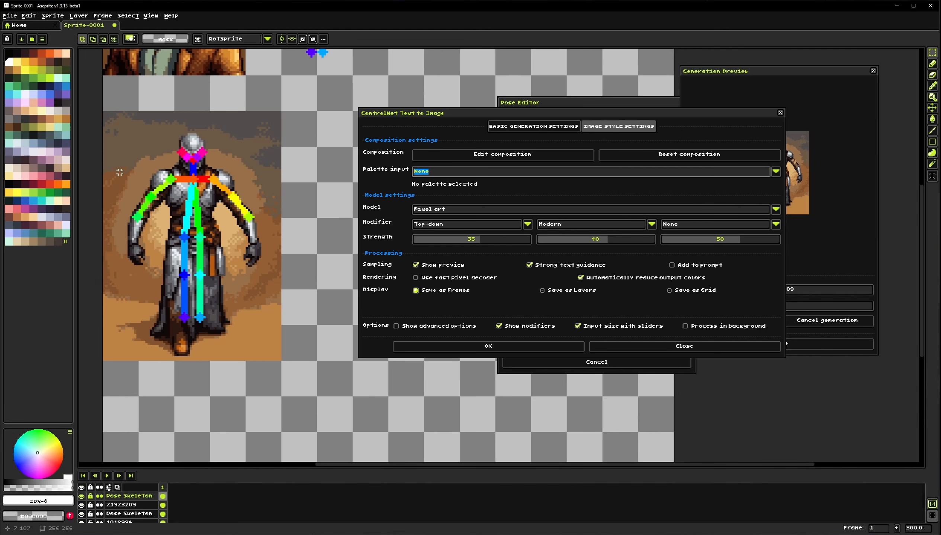
{"action": "left_click", "coordinate": [33, 40]}
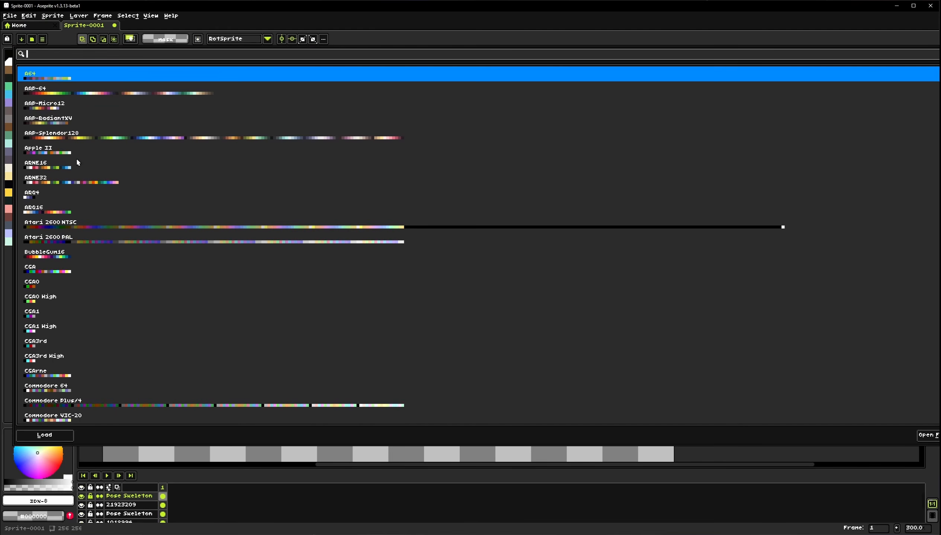
{"action": "left_click", "coordinate": [49, 213]}
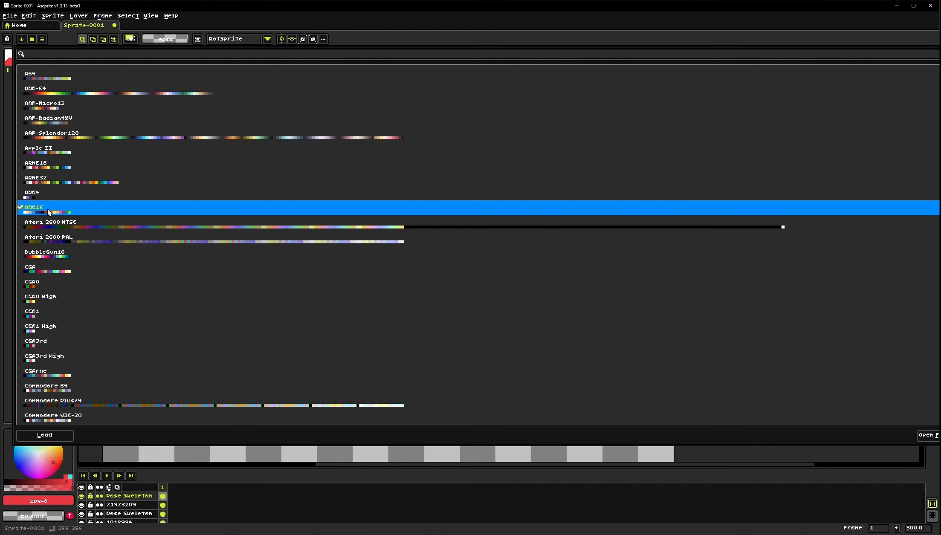
{"action": "left_click", "coordinate": [277, 498]}
{"action": "left_click_drag", "start_coordinate": [325, 194], "coordinate": [344, 210]}
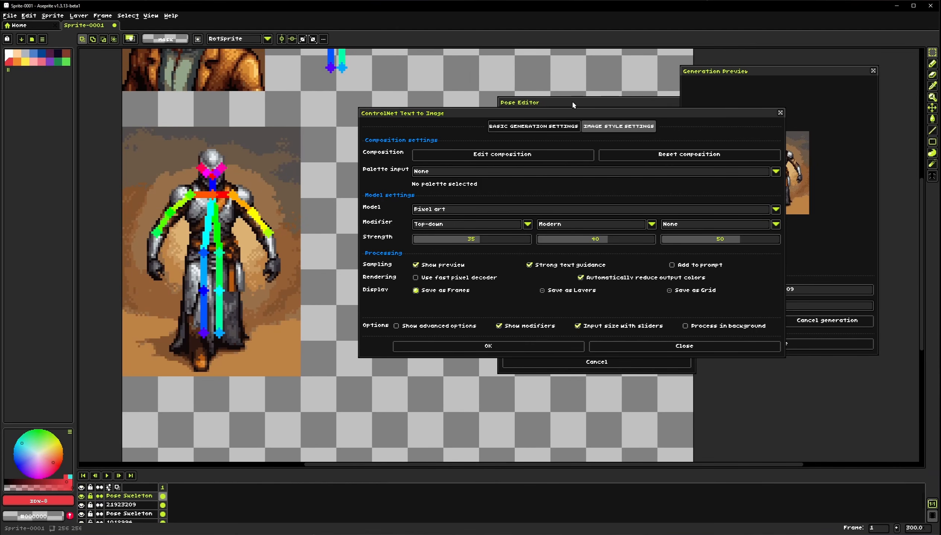
Set the Palette input to Active palette
{"action": "left_click", "coordinate": [469, 173]}
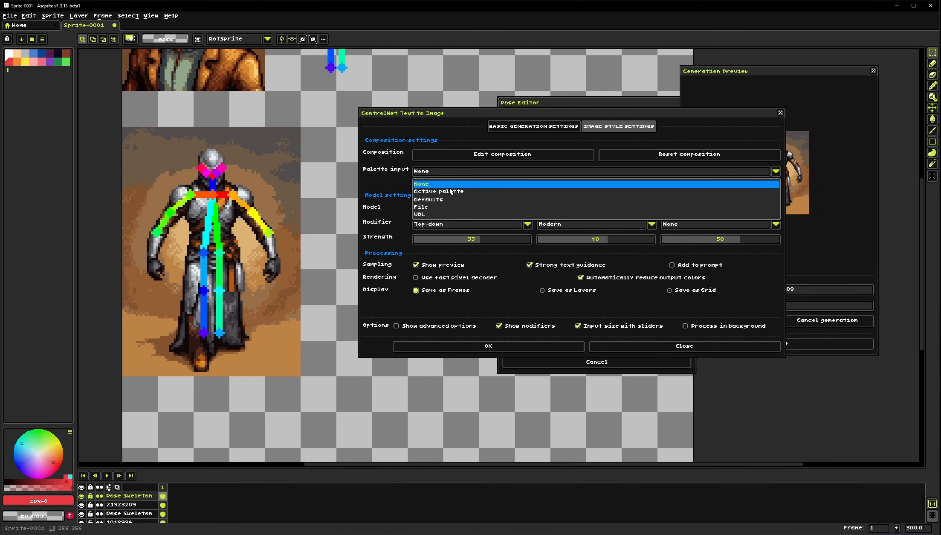
{"action": "left_click", "coordinate": [448, 187]}
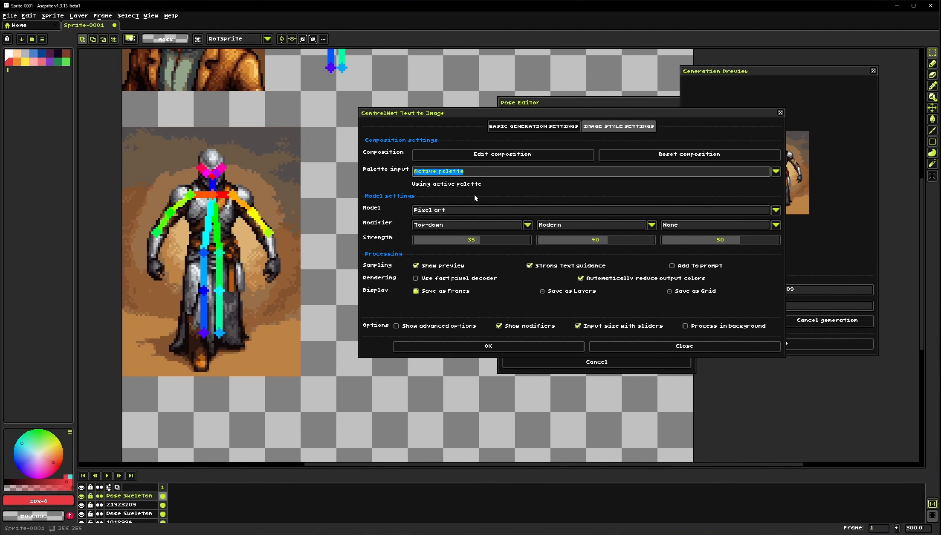
Set the generation size to 128x128
{"action": "left_click", "coordinate": [534, 126]}
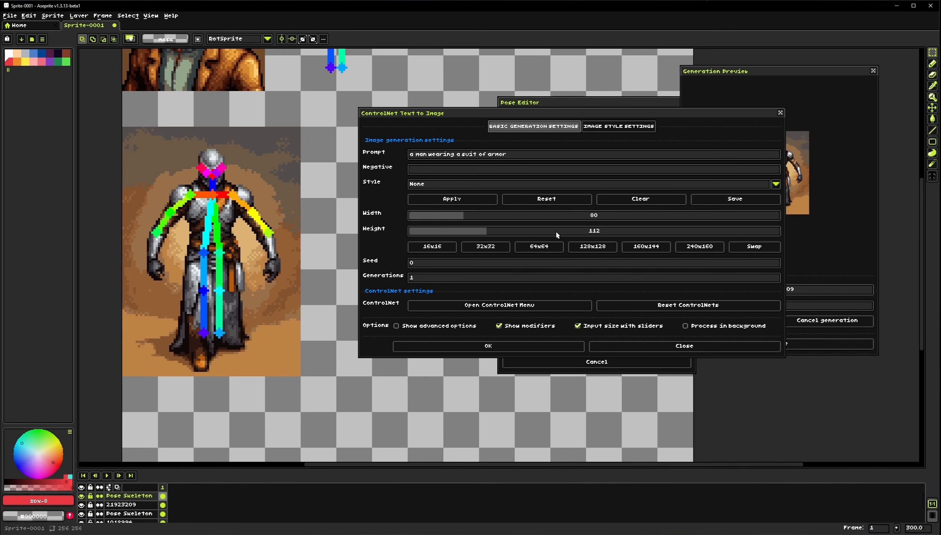
{"action": "left_click", "coordinate": [538, 247]}
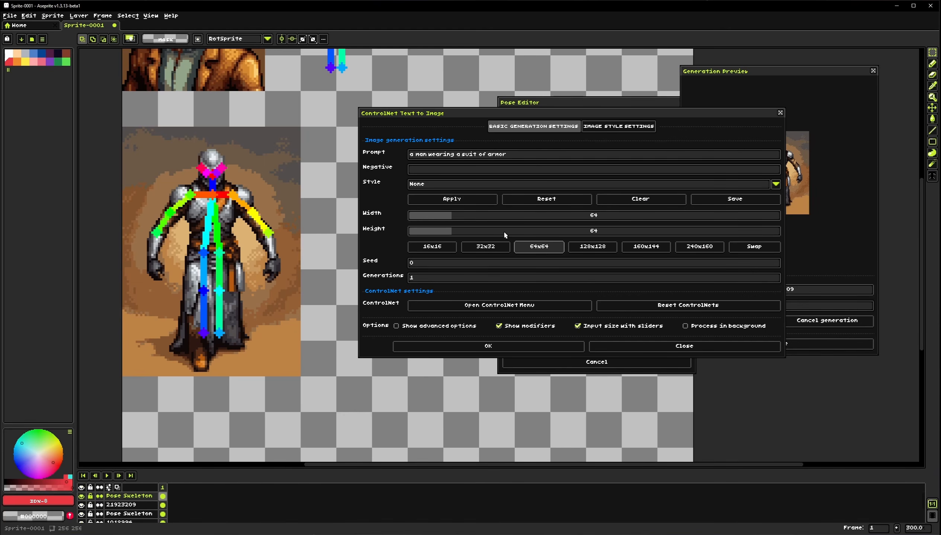
{"action": "left_click", "coordinate": [591, 250]}
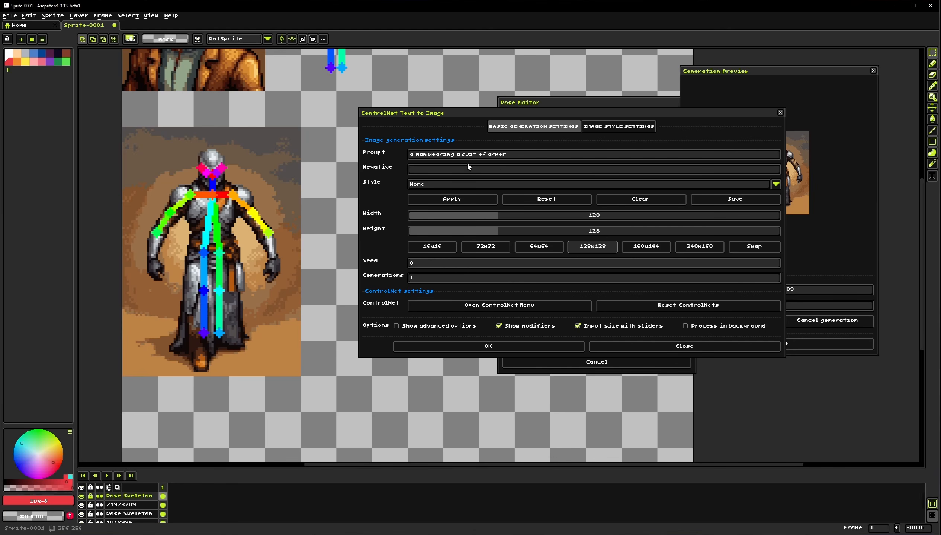
Choose the Default style and apply it to the prompt settings
{"action": "left_click", "coordinate": [441, 185]}
{"action": "left_click", "coordinate": [432, 200]}
{"action": "left_click", "coordinate": [440, 203]}
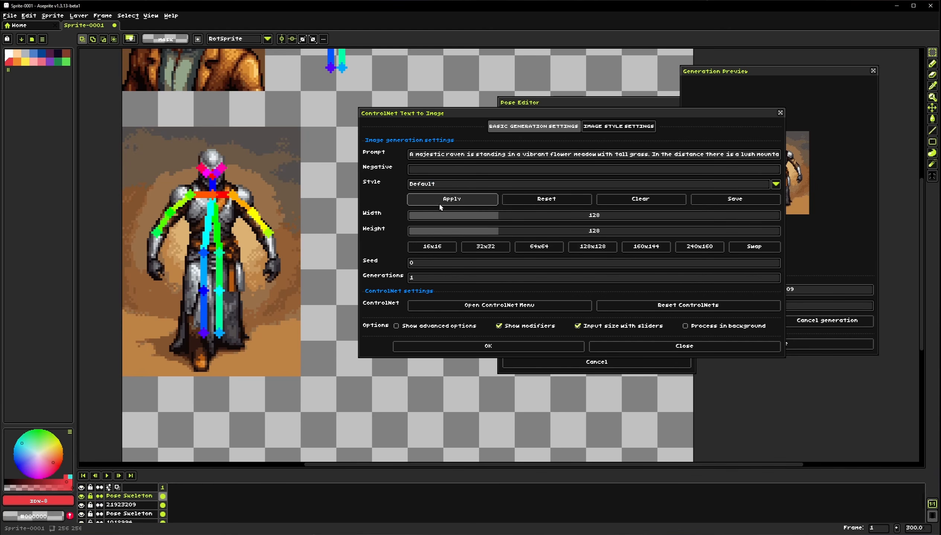
Start generating the image with the current settings and cancel the Pose Editor window
{"action": "left_click", "coordinate": [617, 126]}
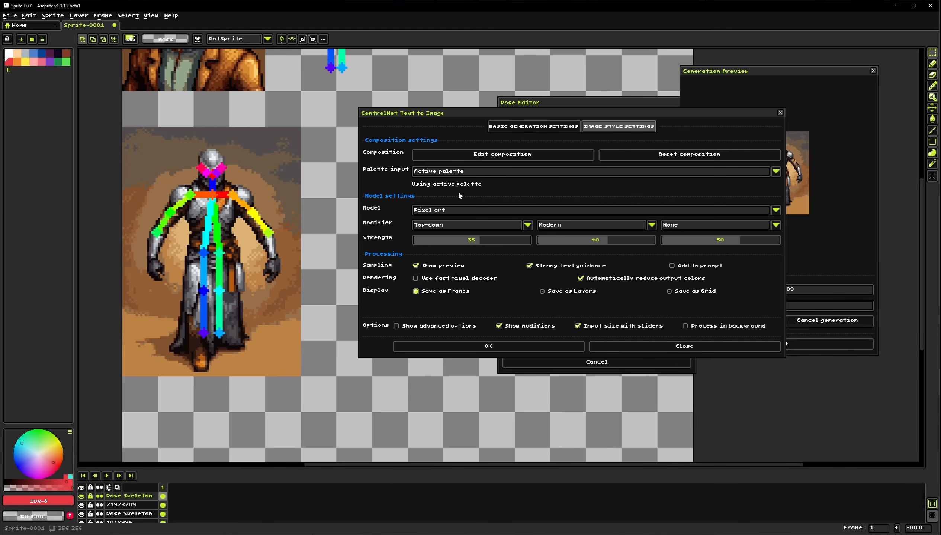
{"action": "left_click", "coordinate": [532, 127]}
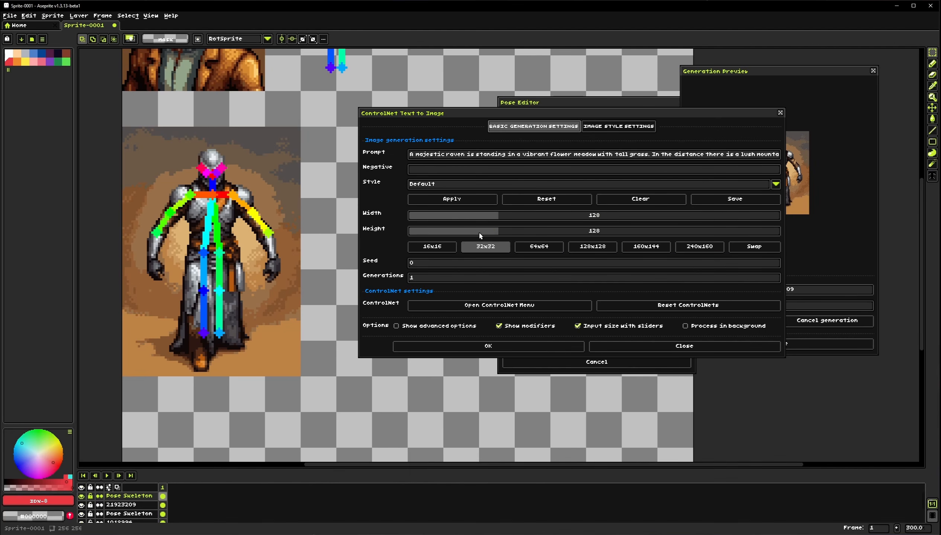
{"action": "left_click", "coordinate": [502, 348]}
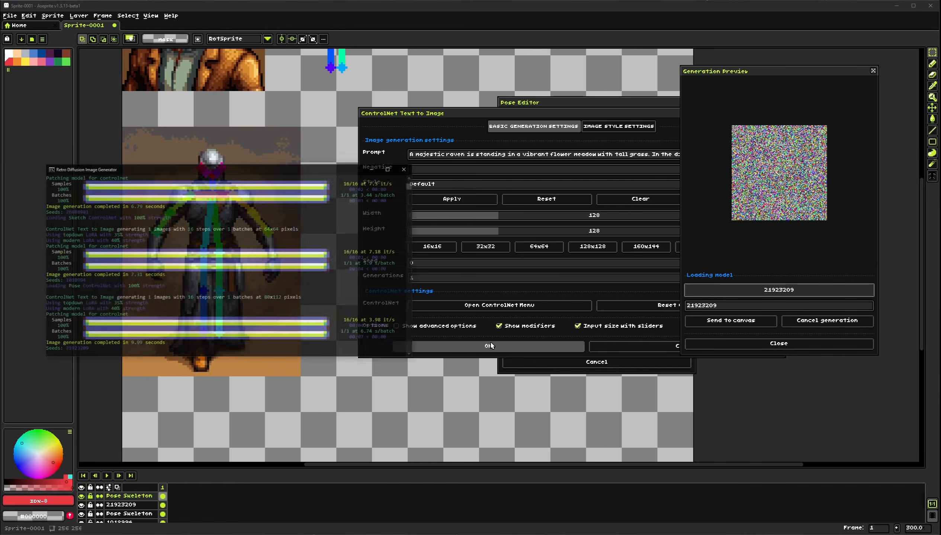
{"action": "left_click", "coordinate": [576, 106]}
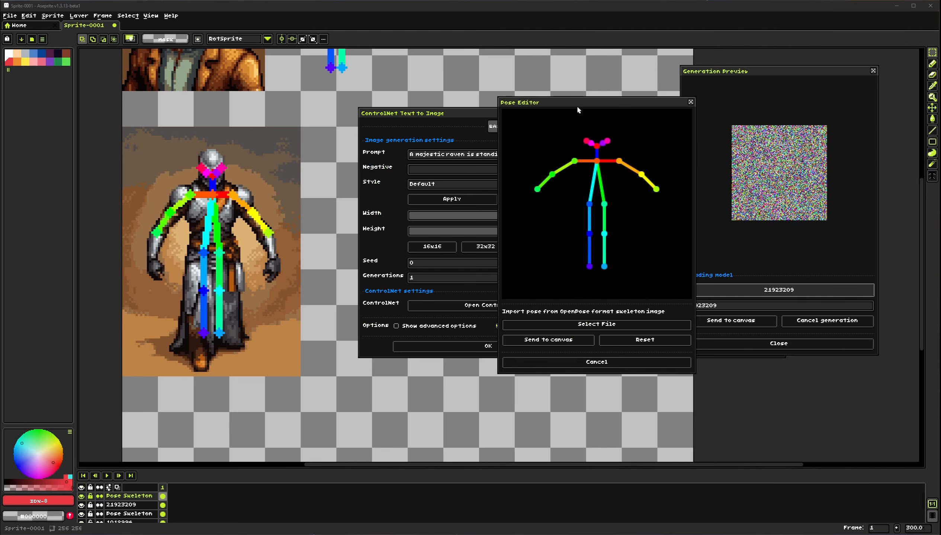
{"action": "left_click", "coordinate": [596, 362]}
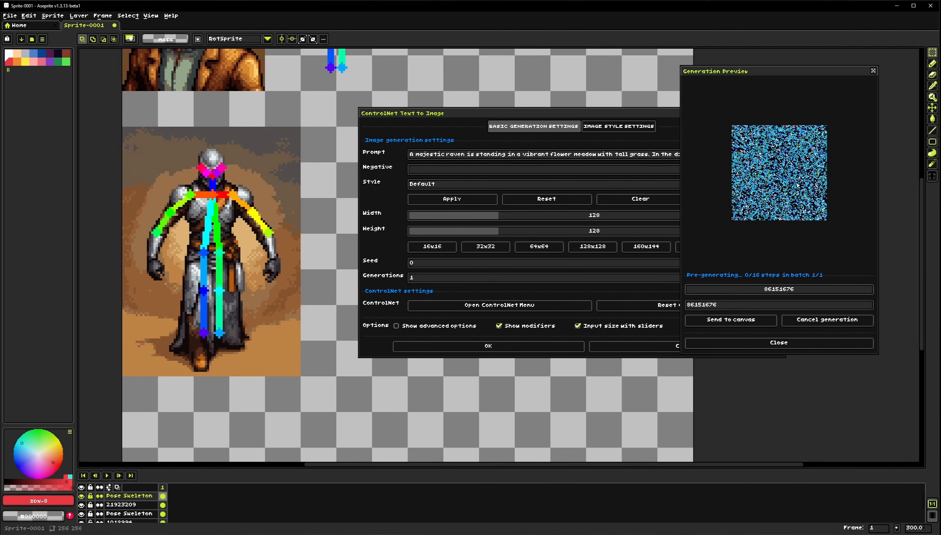
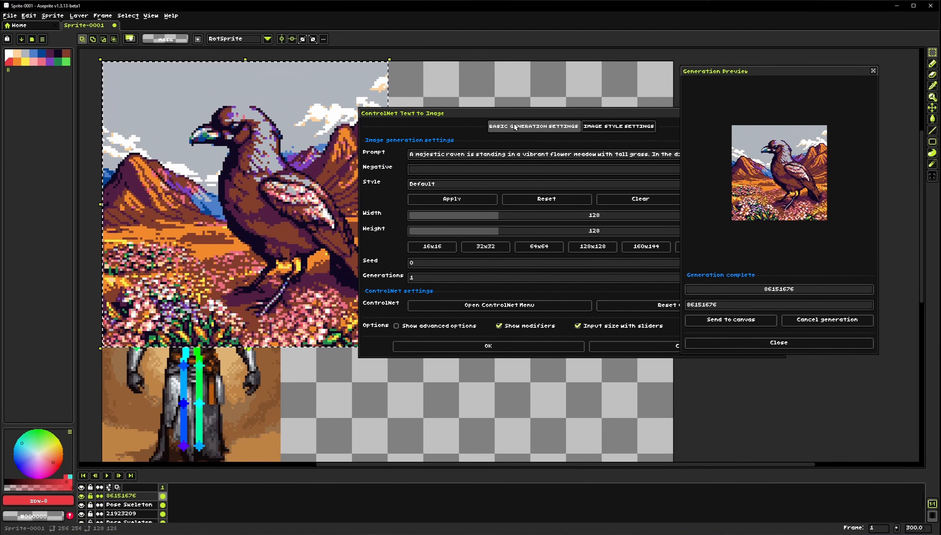
{"action": "left_click_drag", "start_coordinate": [475, 112], "coordinate": [571, 172]}
{"action": "left_click_drag", "start_coordinate": [294, 202], "coordinate": [330, 224]}
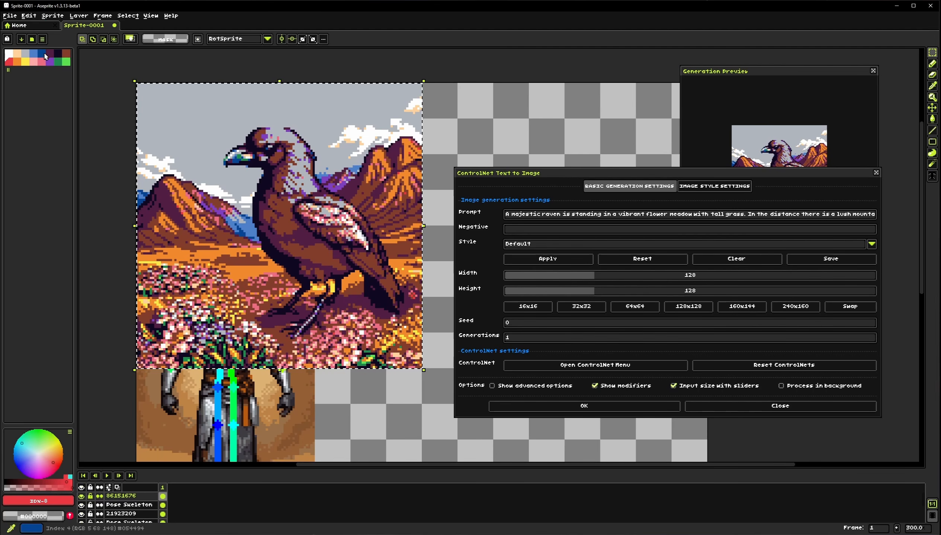
{"action": "left_click", "coordinate": [42, 39]}
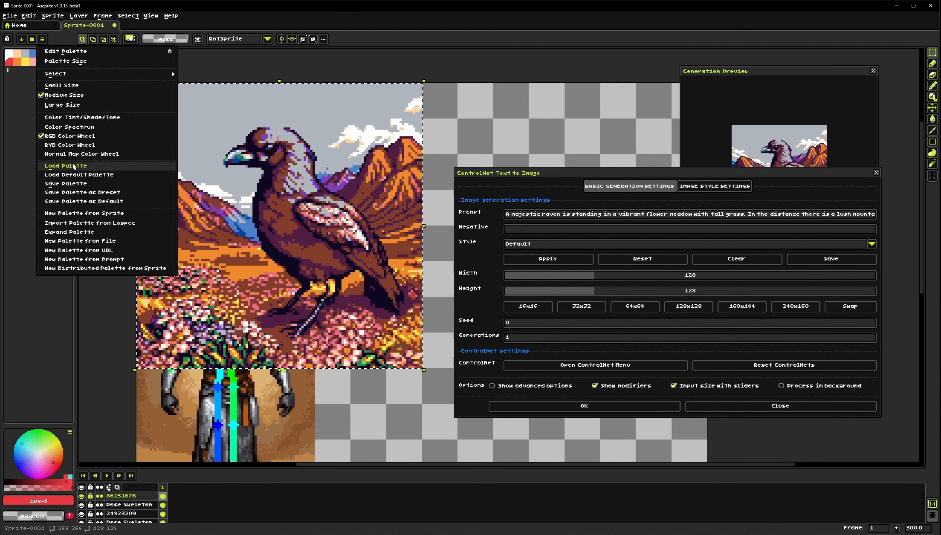
{"action": "left_click", "coordinate": [74, 166]}
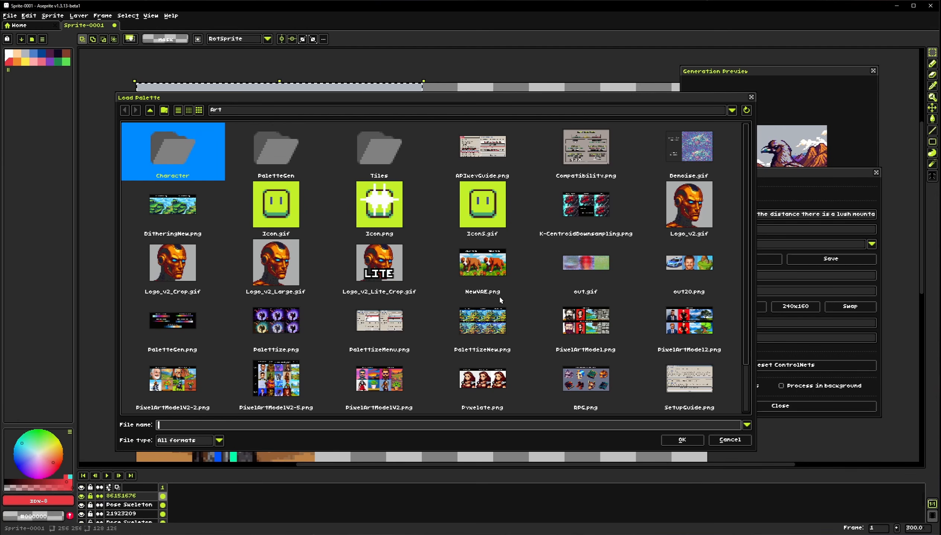
{"action": "left_click", "coordinate": [728, 441]}
Load the EDG8 palette preset as the sprite's active palette
{"action": "left_click", "coordinate": [36, 40]}
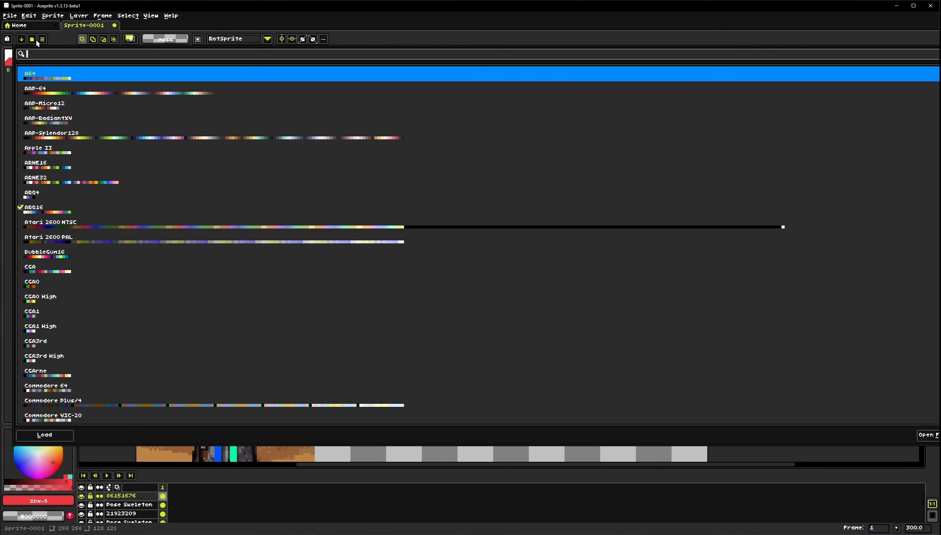
{"action": "scroll", "coordinate": [143, 281], "scroll_direction": "down", "scroll_amount": 5}
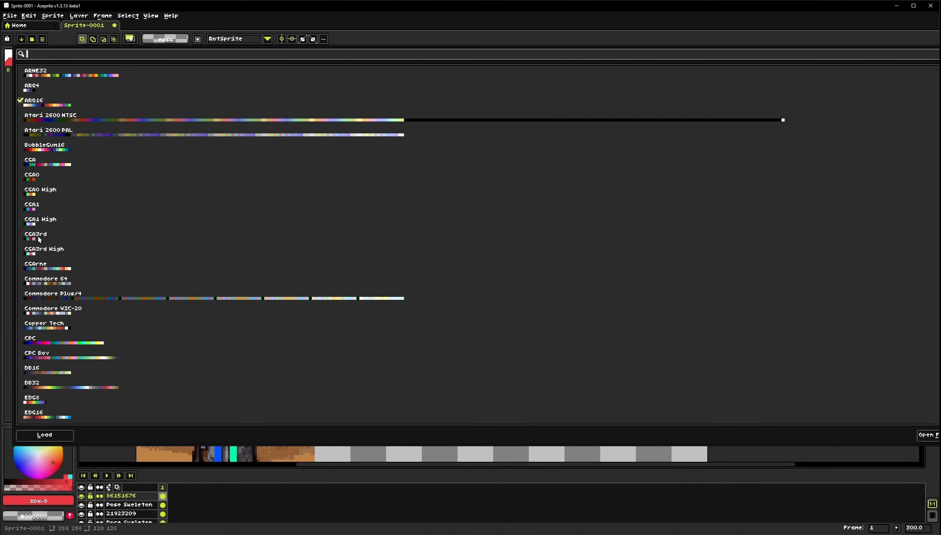
{"action": "left_click", "coordinate": [46, 401]}
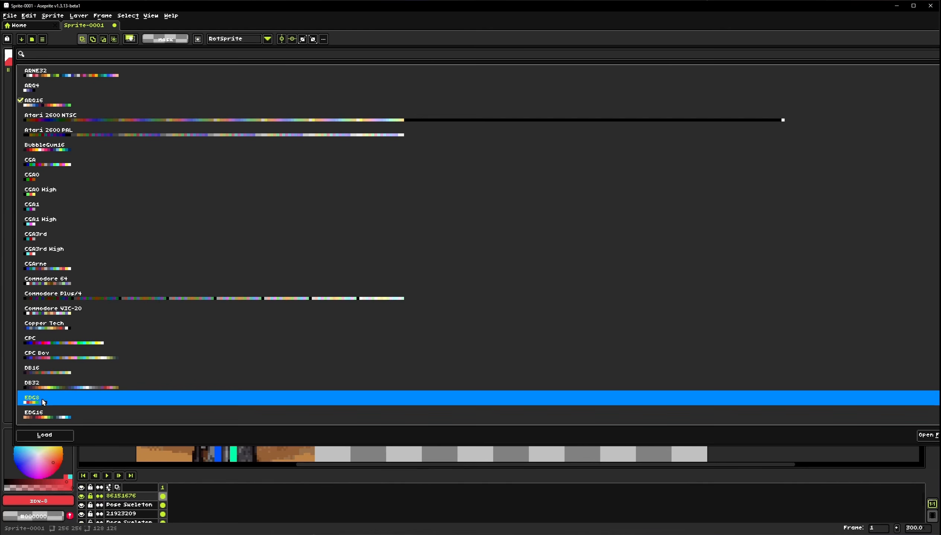
{"action": "left_click", "coordinate": [173, 466]}
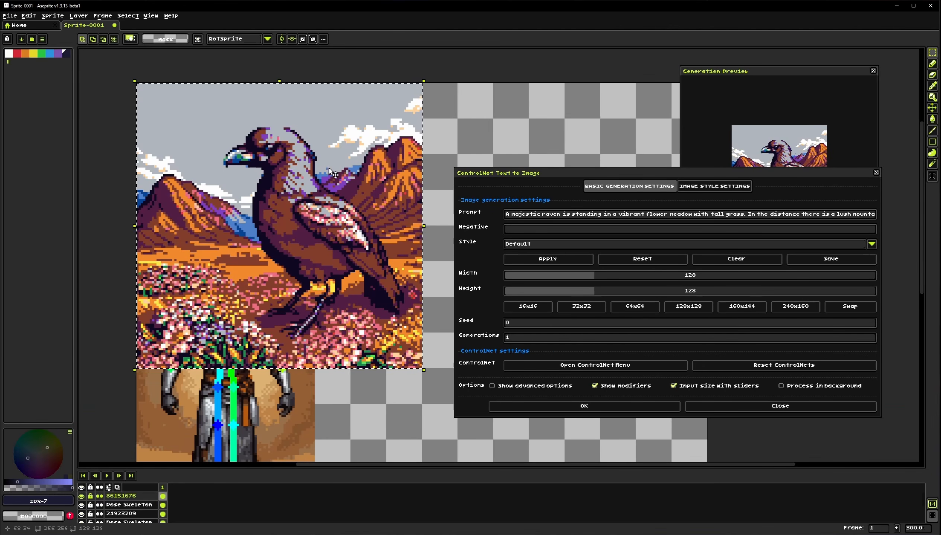
Check the image style settings and generate the raven image again using the EDG8 active palette
{"action": "left_click_drag", "start_coordinate": [638, 186], "coordinate": [609, 136]}
{"action": "left_click", "coordinate": [686, 146]}
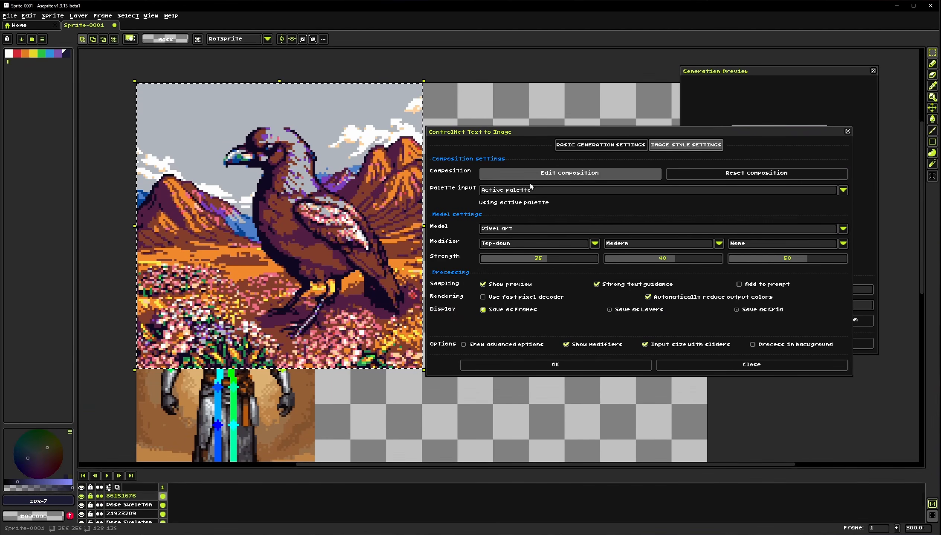
{"action": "left_click", "coordinate": [605, 149]}
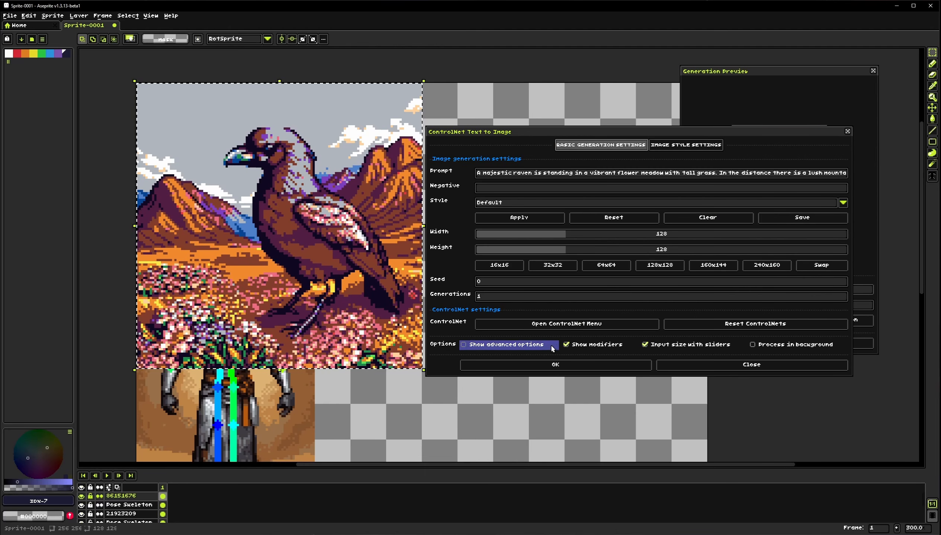
{"action": "left_click", "coordinate": [555, 365]}
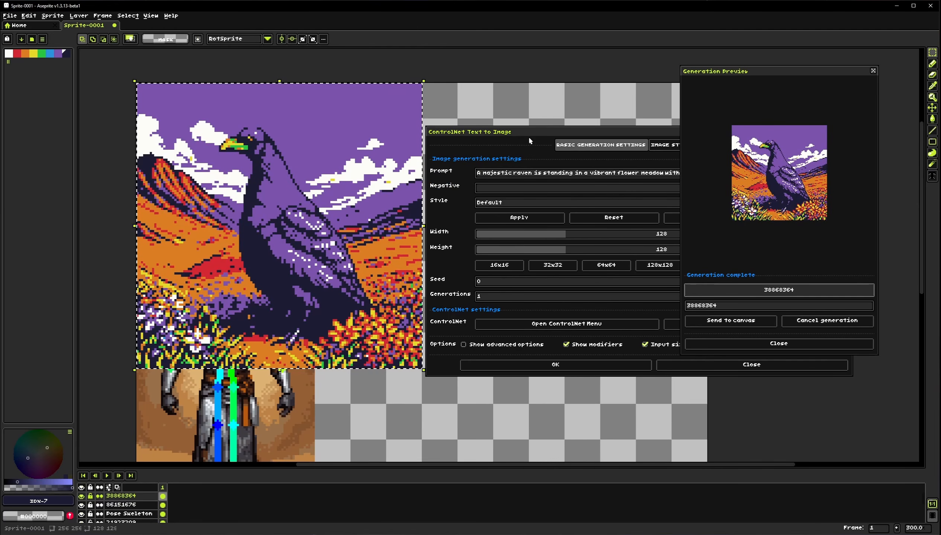
Set the Palette input of the ControlNet Text to Image dialog to None and close the dialog
{"action": "left_click_drag", "start_coordinate": [336, 241], "coordinate": [303, 248]}
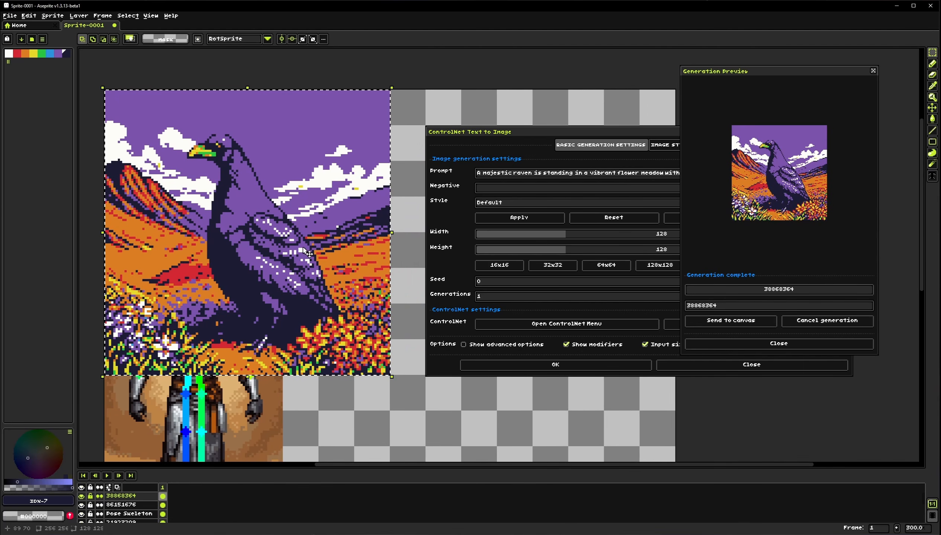
{"action": "scroll", "coordinate": [302, 295], "scroll_direction": "down", "scroll_amount": 2}
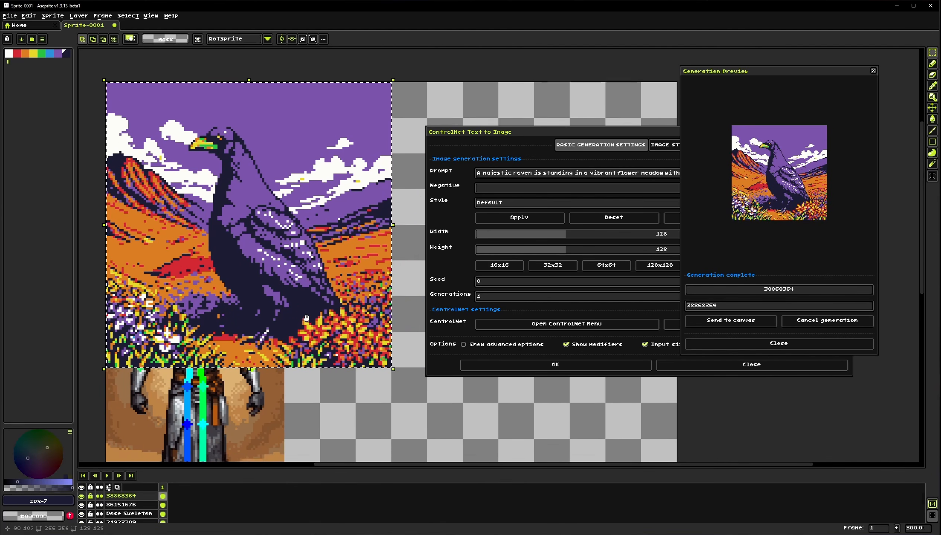
{"action": "scroll", "coordinate": [299, 380], "scroll_direction": "down", "scroll_amount": 1}
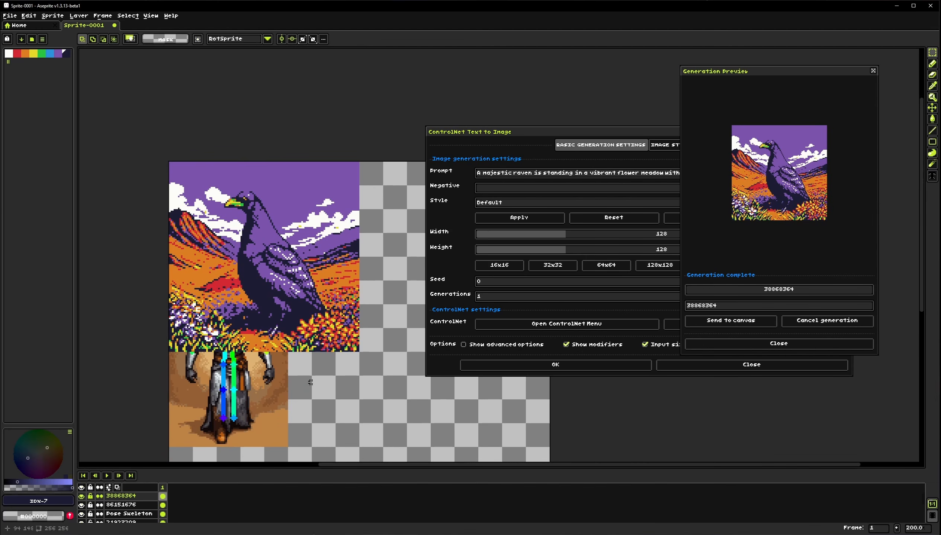
{"action": "scroll", "coordinate": [310, 382], "scroll_direction": "down", "scroll_amount": 3}
{"action": "scroll", "coordinate": [319, 351], "scroll_direction": "down", "scroll_amount": 2}
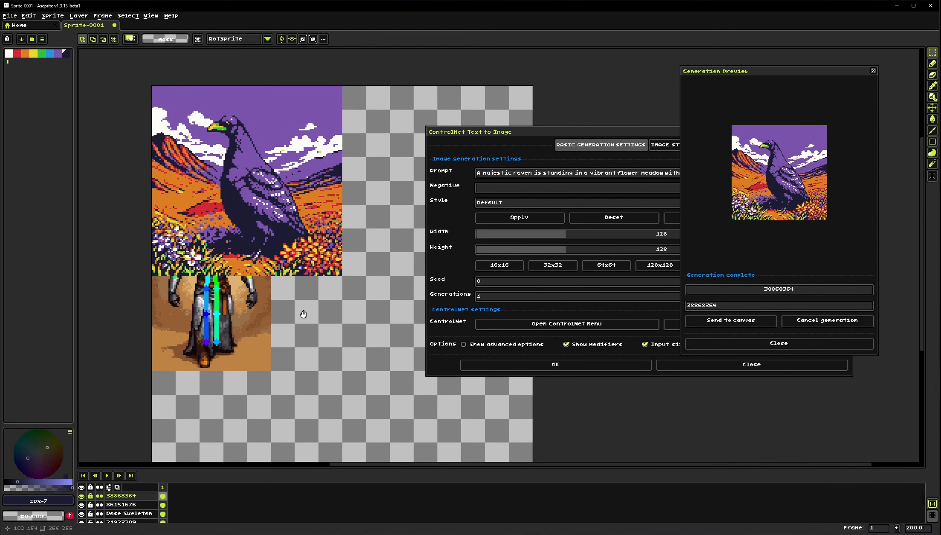
{"action": "left_click_drag", "start_coordinate": [602, 134], "coordinate": [387, 134]}
{"action": "left_click", "coordinate": [474, 146]}
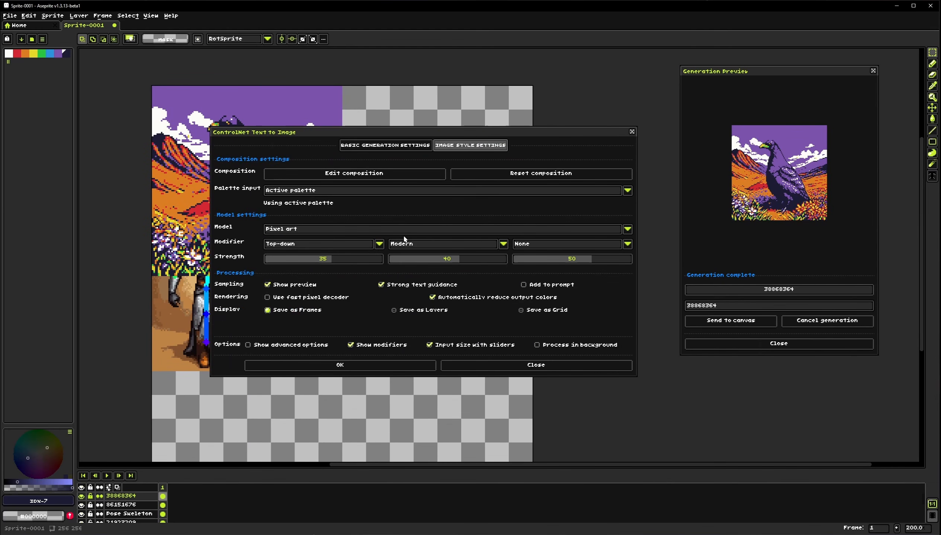
{"action": "left_click", "coordinate": [309, 191]}
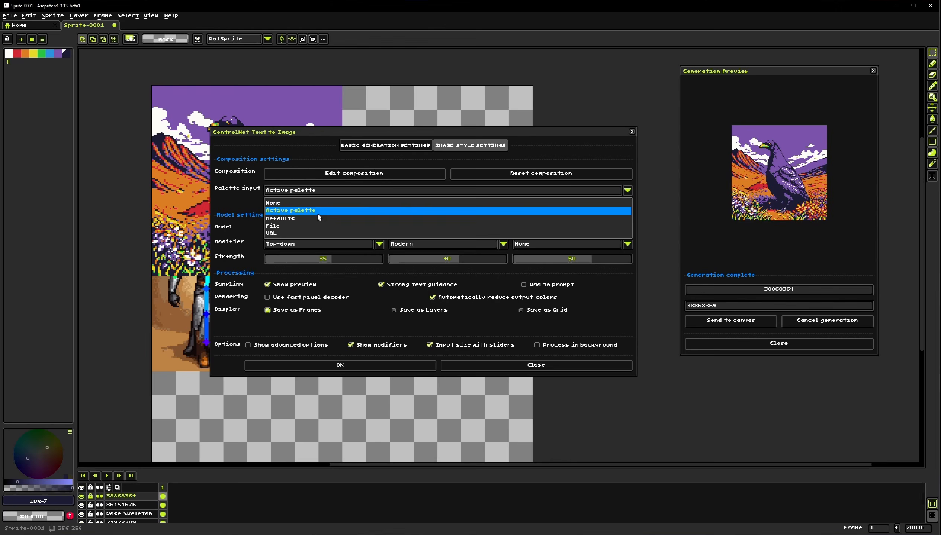
{"action": "left_click", "coordinate": [284, 203]}
{"action": "left_click", "coordinate": [383, 147]}
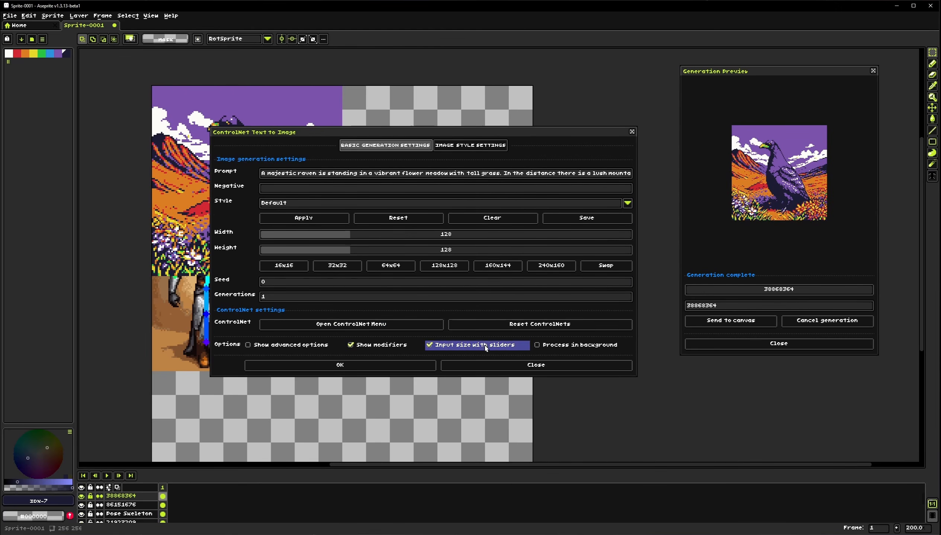
{"action": "left_click", "coordinate": [510, 366]}
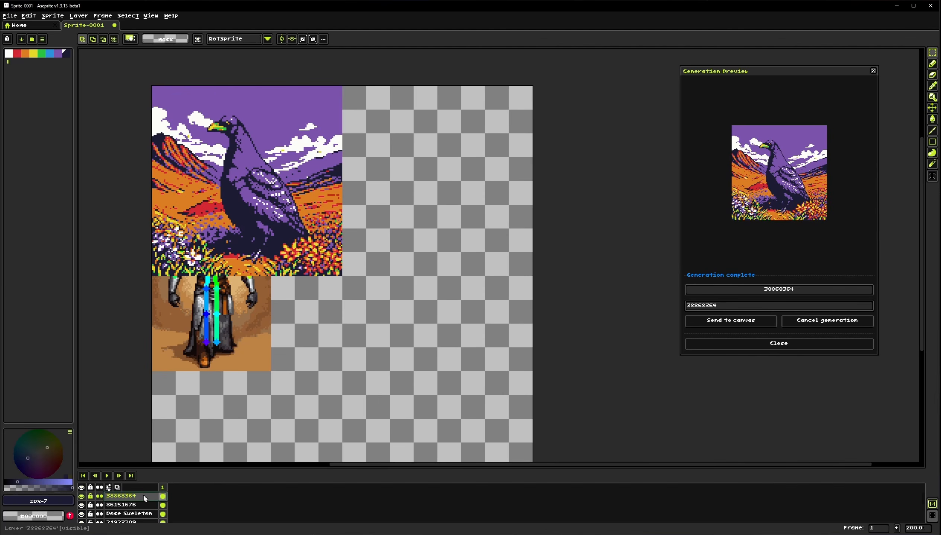
Undo the last three actions to remove the generated image layers
{"action": "key", "text": "ctrl+z"}
{"action": "key", "text": "ctrl+z"}
{"action": "key", "text": "ctrl+z"}
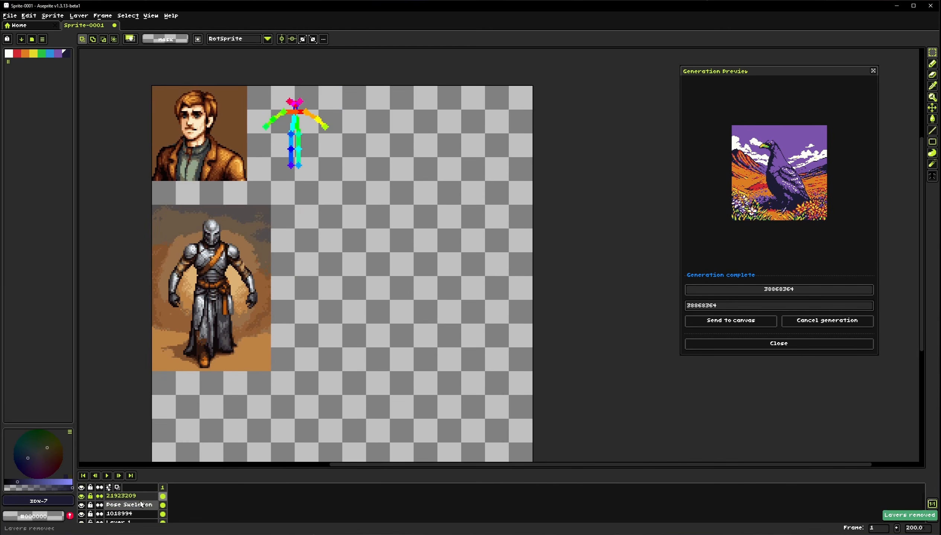
Select the armored knight image and Palettize it with Active palette as the palette source, then deselect
{"action": "scroll", "coordinate": [303, 171], "scroll_direction": "up", "scroll_amount": 1}
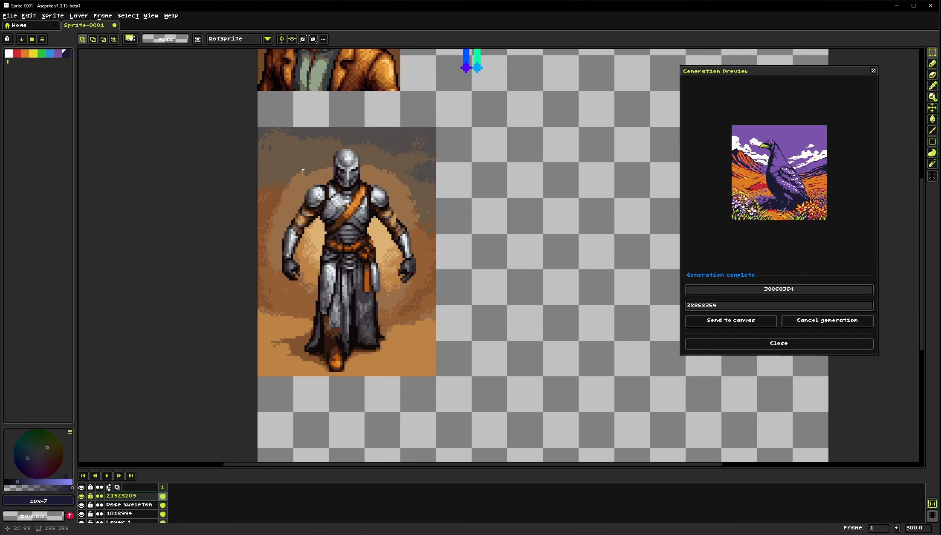
{"action": "left_click_drag", "start_coordinate": [260, 137], "coordinate": [436, 376]}
{"action": "left_click", "coordinate": [52, 15]}
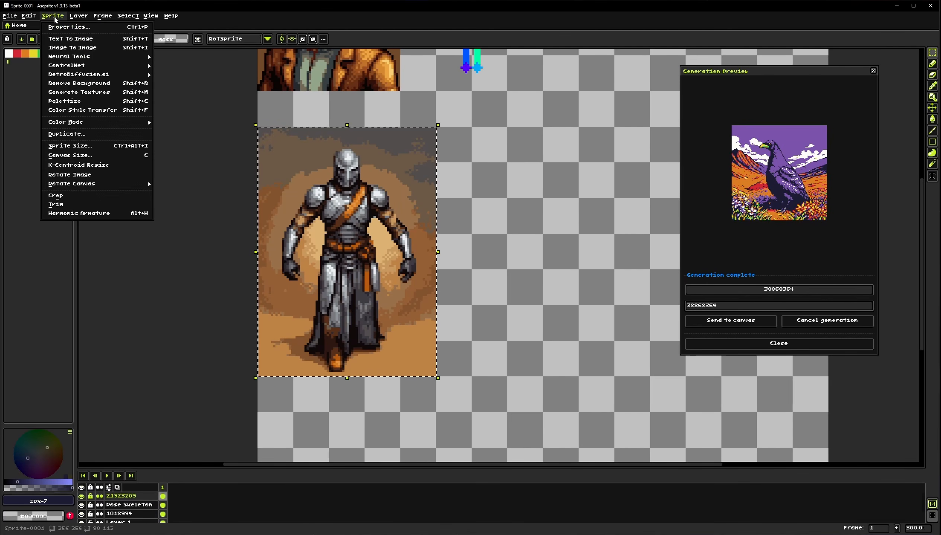
{"action": "left_click", "coordinate": [91, 104]}
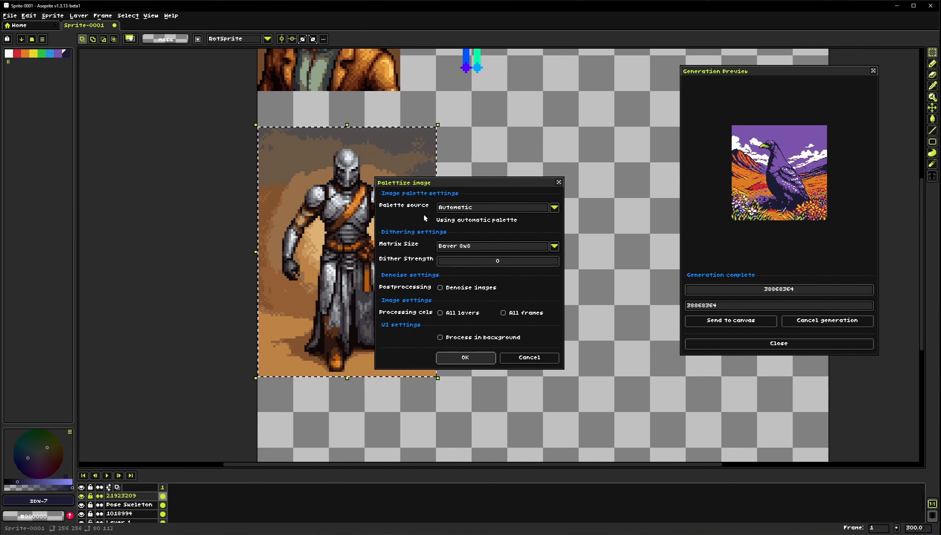
{"action": "left_click", "coordinate": [467, 208]}
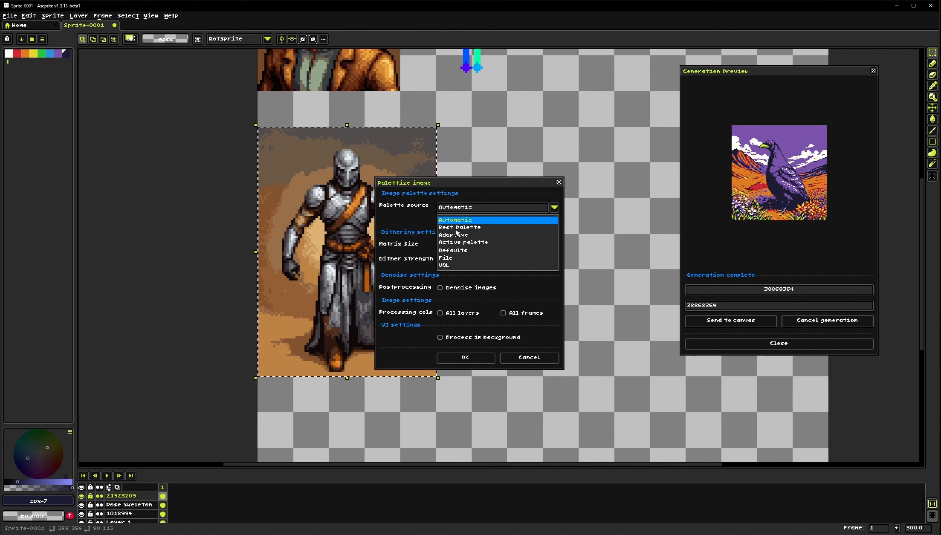
{"action": "left_click", "coordinate": [460, 244]}
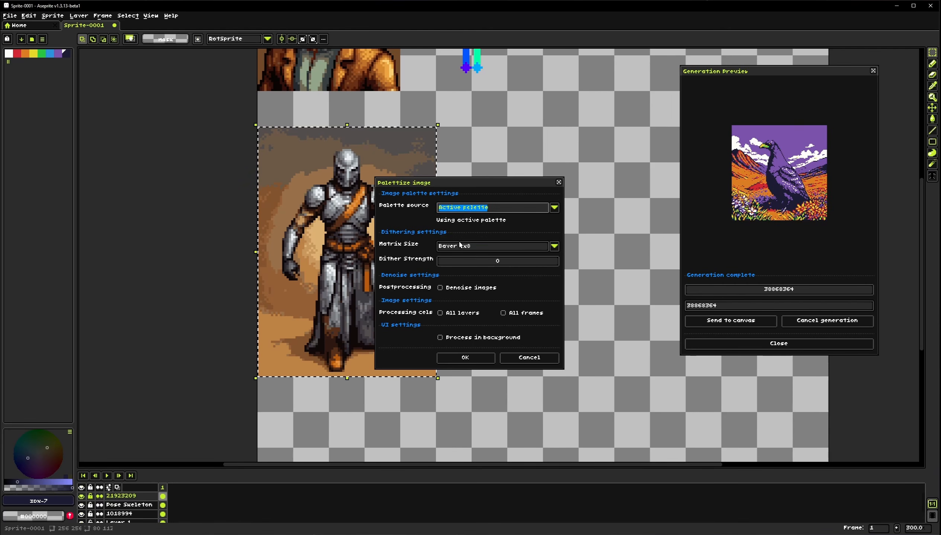
{"action": "left_click", "coordinate": [465, 357]}
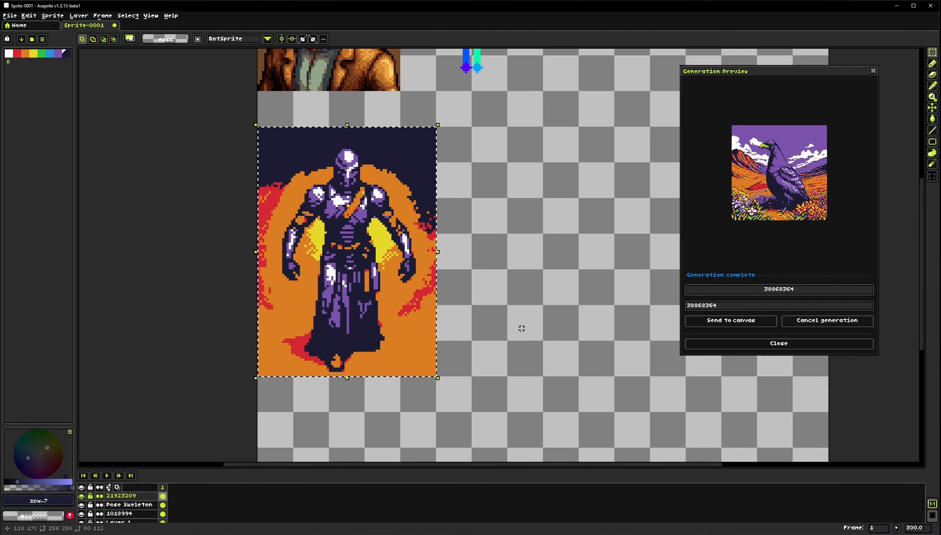
{"action": "left_click", "coordinate": [498, 338]}
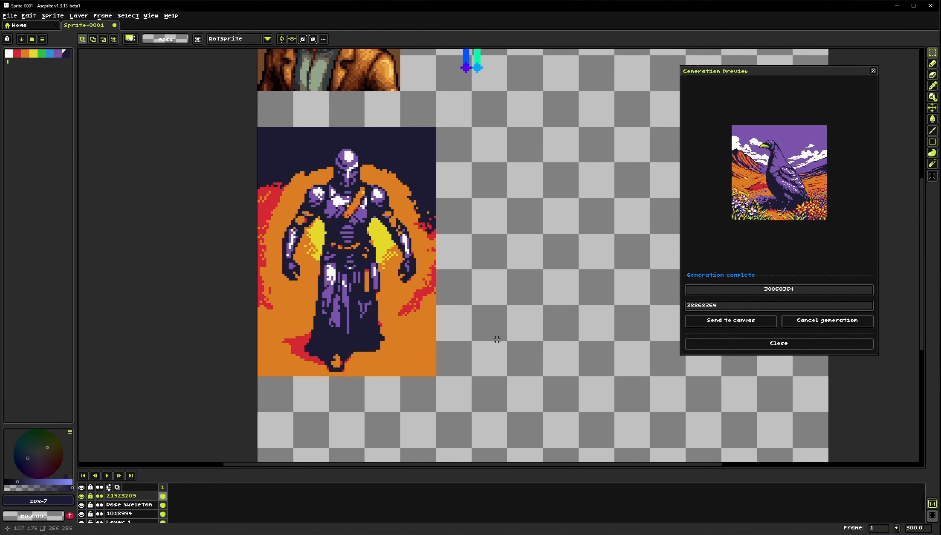
{"action": "scroll", "coordinate": [466, 279], "scroll_direction": "down", "scroll_amount": 1}
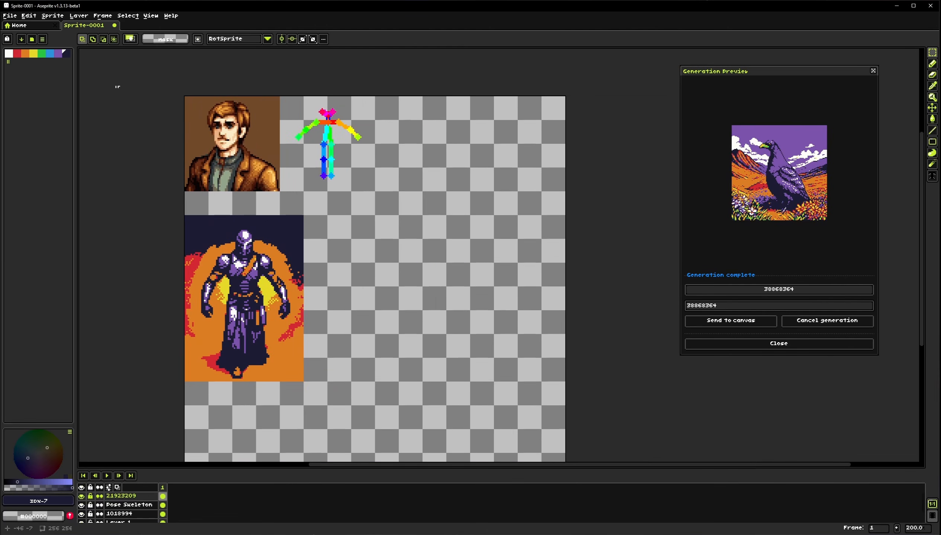
{"action": "left_click", "coordinate": [53, 15]}
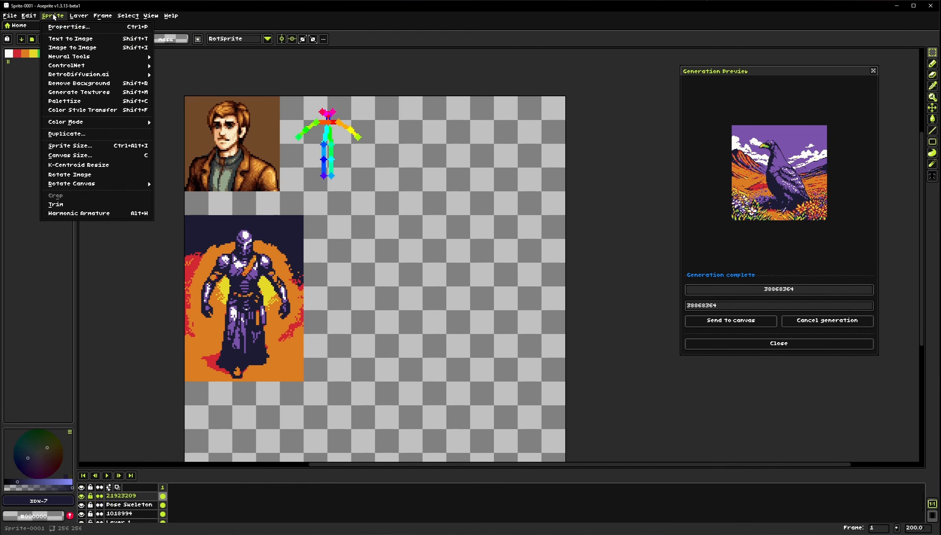
{"action": "scroll", "coordinate": [425, 340], "scroll_direction": "down", "scroll_amount": 2}
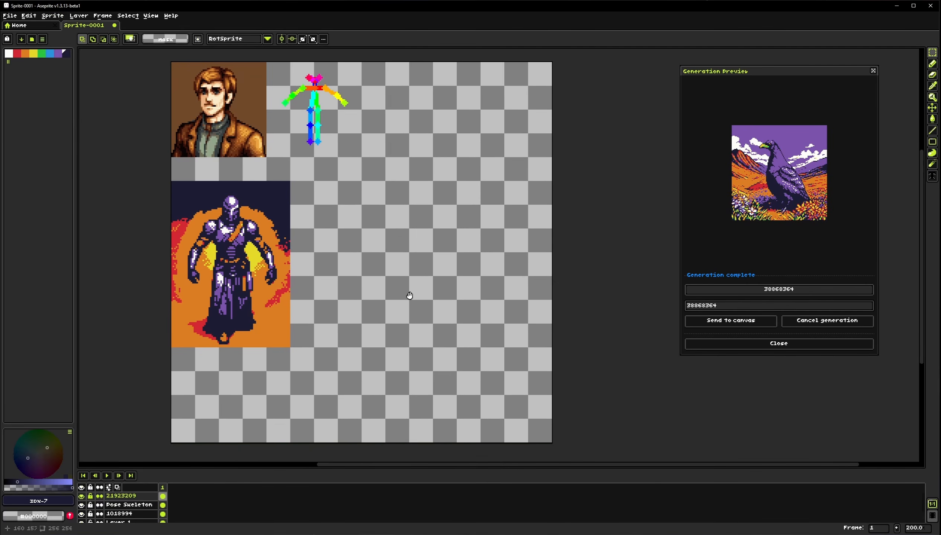
{"action": "left_click", "coordinate": [55, 17]}
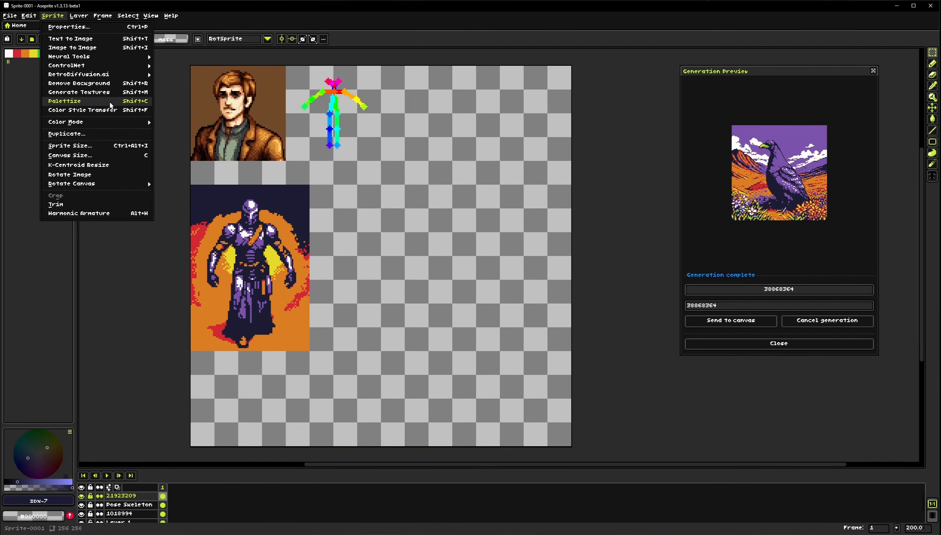
{"action": "mouse_move", "coordinate": [100, 78]}
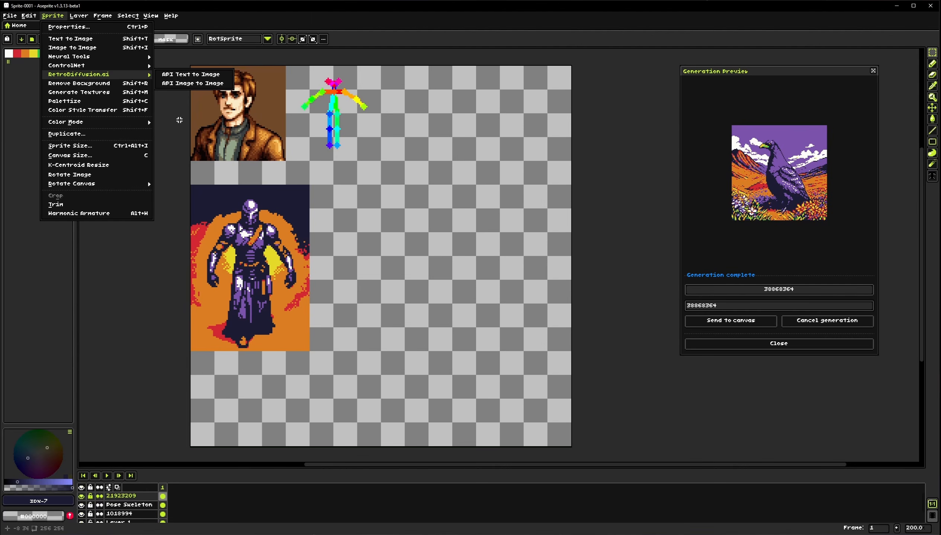
{"action": "left_click", "coordinate": [179, 120]}
Open the Retro Diffusion Settings to review the performance, connection and generation options, then close them
{"action": "left_click", "coordinate": [171, 15]}
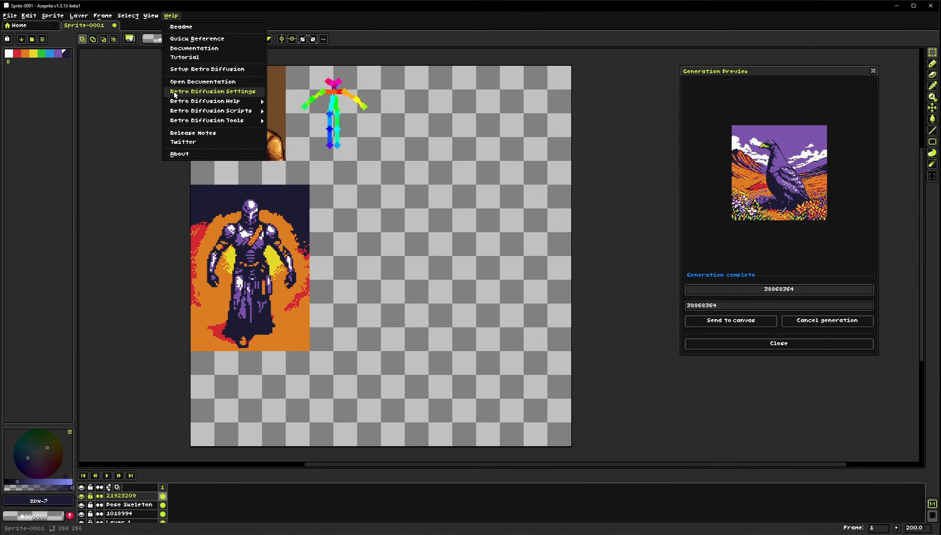
{"action": "left_click", "coordinate": [241, 91]}
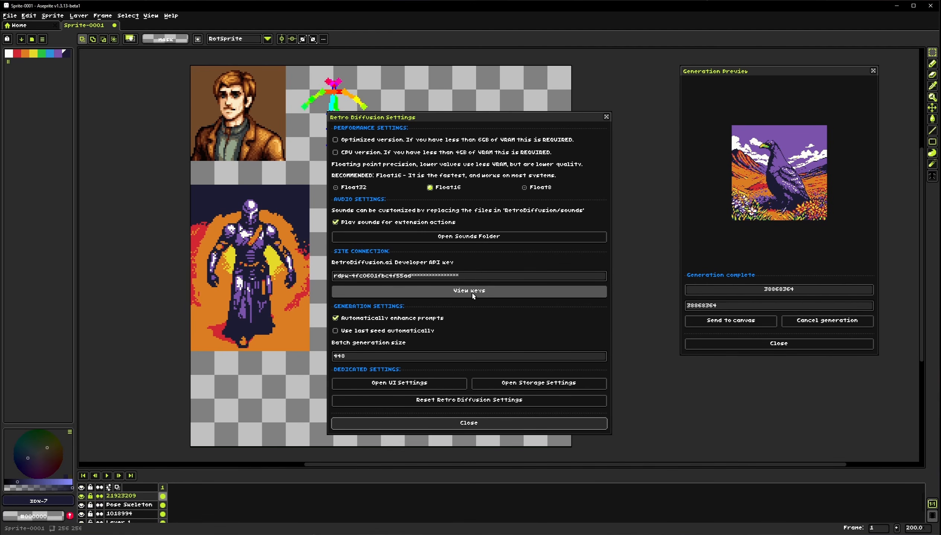
{"action": "left_click", "coordinate": [467, 423]}
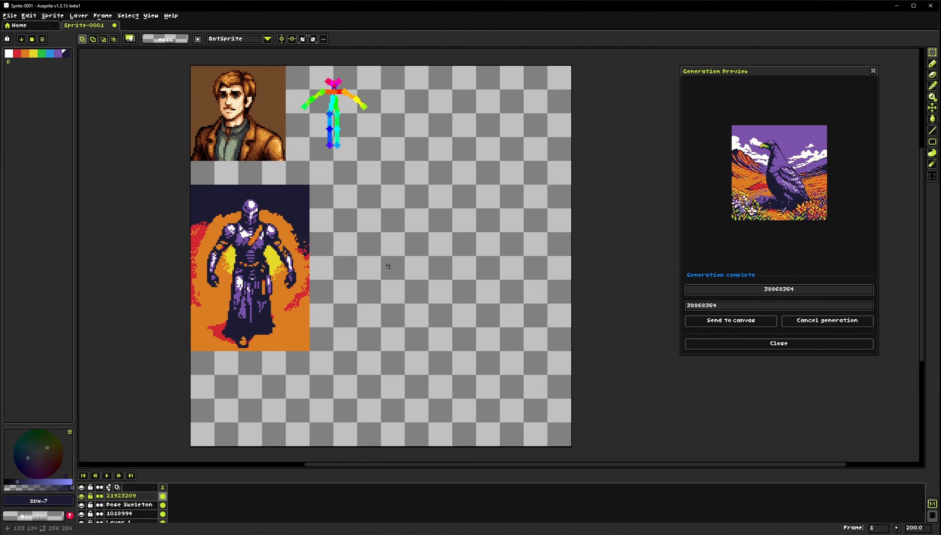
{"action": "scroll", "coordinate": [377, 272], "scroll_direction": "down", "scroll_amount": 1}
{"action": "left_click_drag", "start_coordinate": [377, 271], "coordinate": [375, 275]}
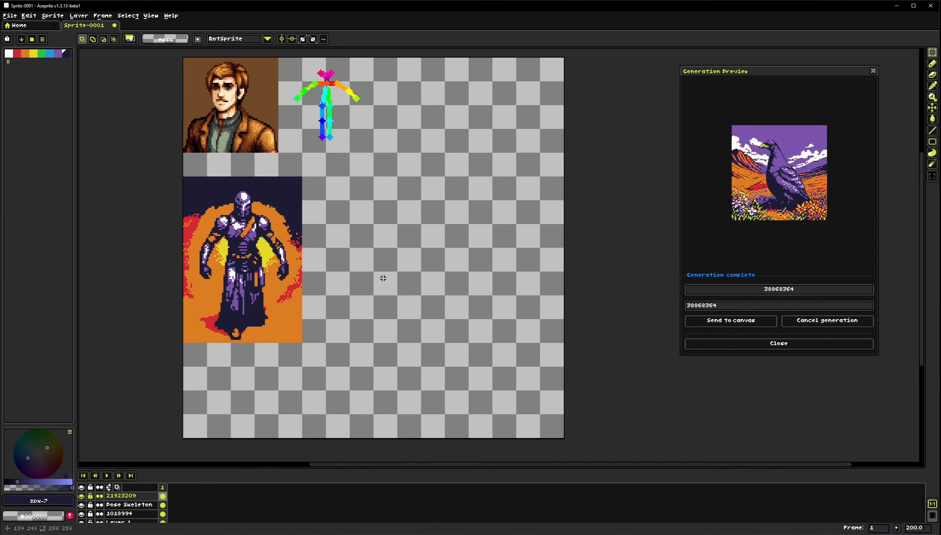
Open API Text to Image and generate the majestic raven prompt at 128 × 128 with the Default style
{"action": "left_click", "coordinate": [53, 16]}
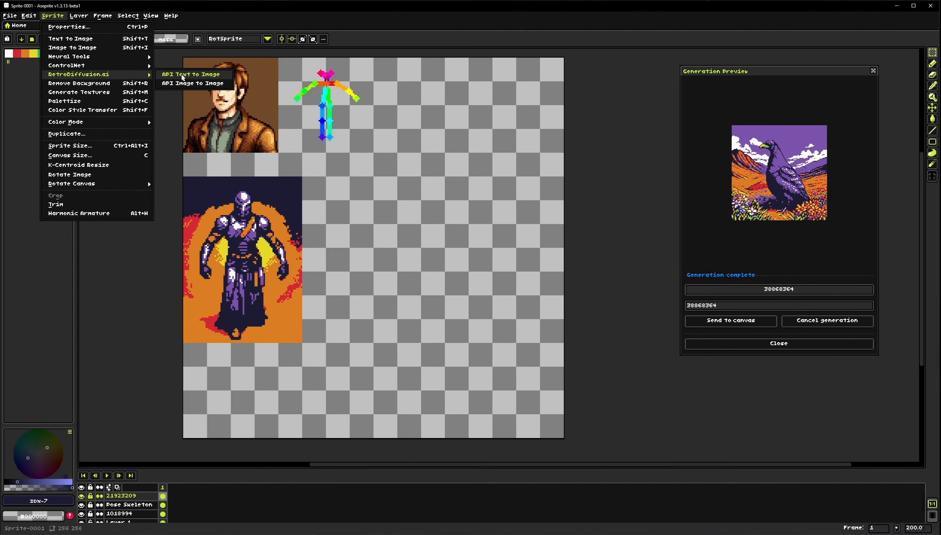
{"action": "left_click", "coordinate": [182, 77]}
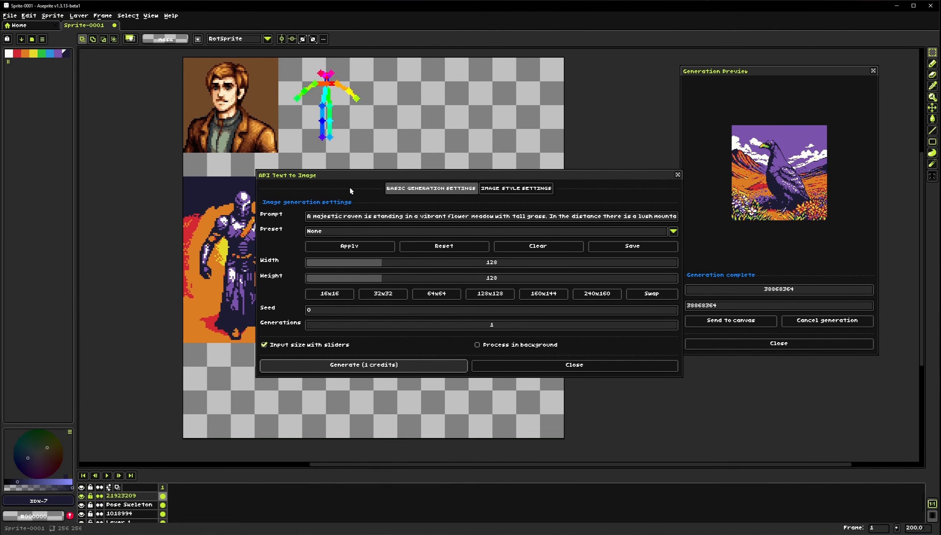
{"action": "left_click_drag", "start_coordinate": [351, 175], "coordinate": [292, 151]}
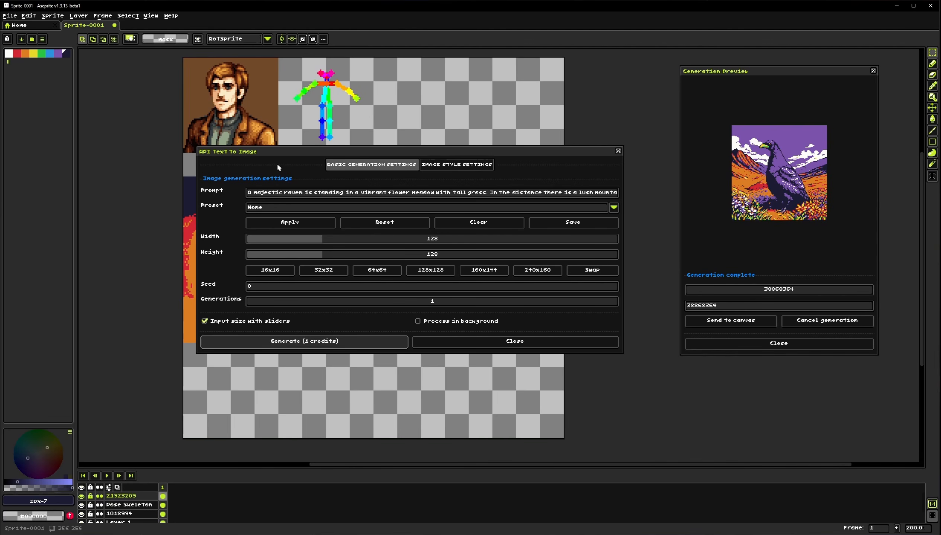
{"action": "left_click", "coordinate": [452, 167]}
{"action": "left_click", "coordinate": [311, 196]}
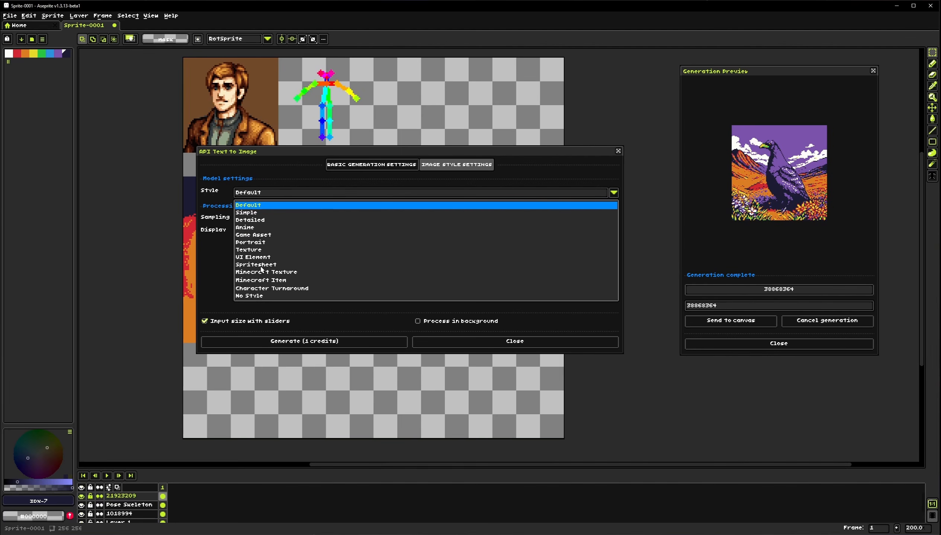
{"action": "left_click", "coordinate": [274, 181]}
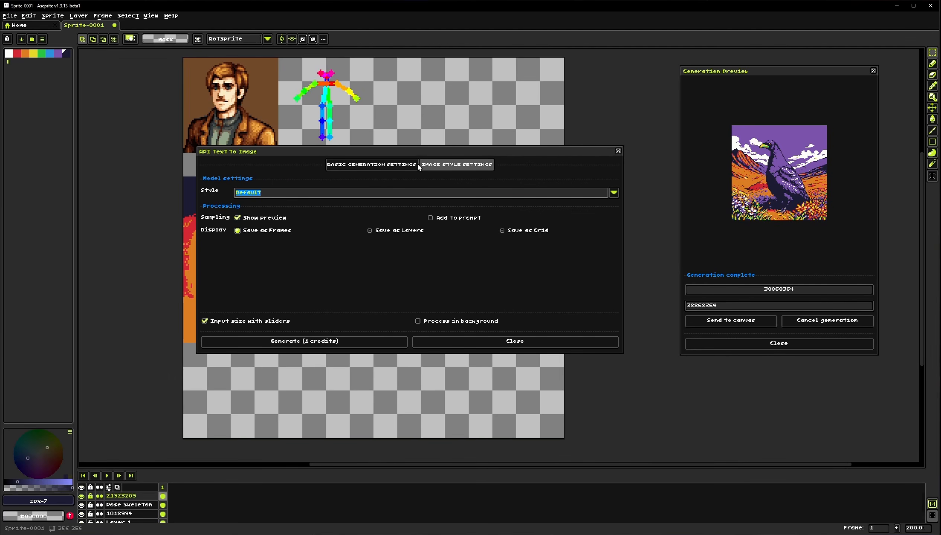
{"action": "left_click", "coordinate": [384, 168]}
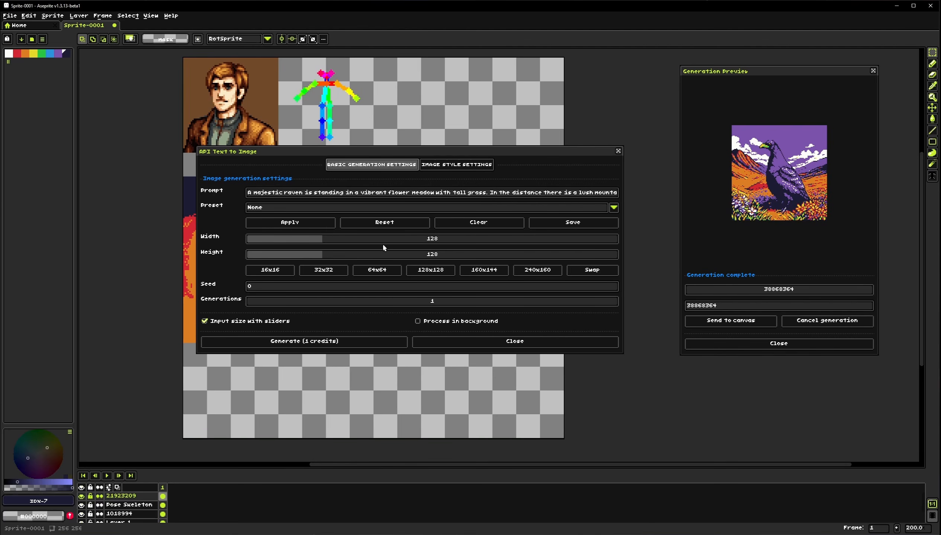
{"action": "left_click", "coordinate": [332, 340]}
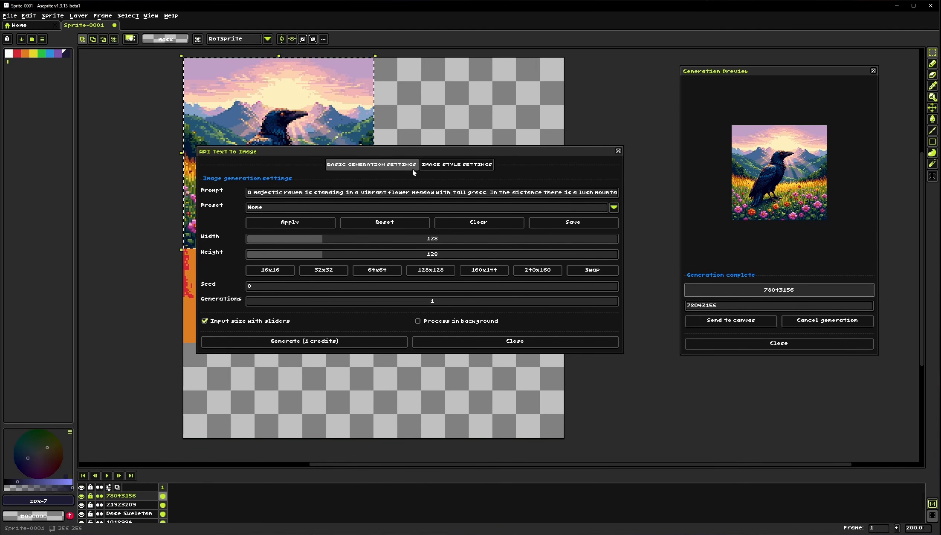
Switch the Text to Image style to Anime and generate the raven again
{"action": "left_click_drag", "start_coordinate": [399, 151], "coordinate": [611, 116]}
{"action": "scroll", "coordinate": [271, 176], "scroll_direction": "up", "scroll_amount": 1}
{"action": "left_click_drag", "start_coordinate": [272, 175], "coordinate": [254, 265]}
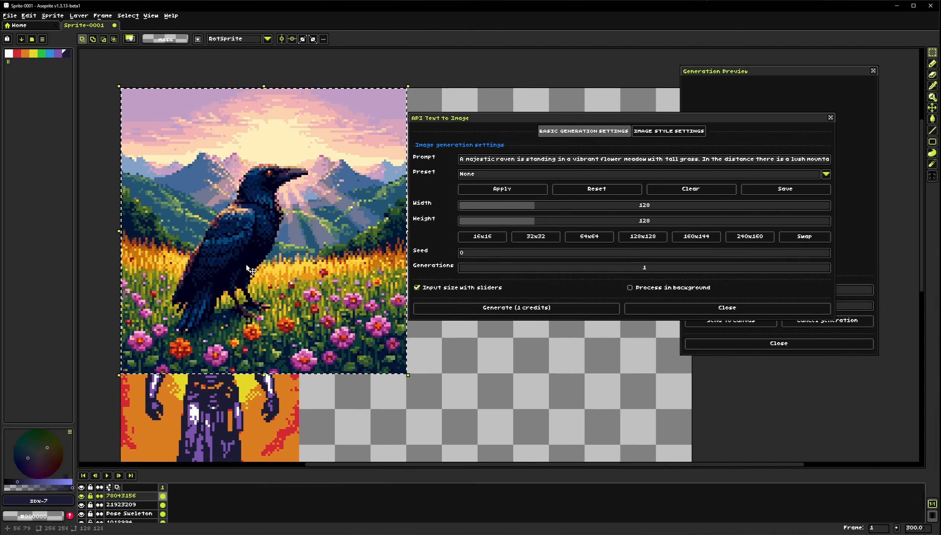
{"action": "left_click", "coordinate": [668, 131]}
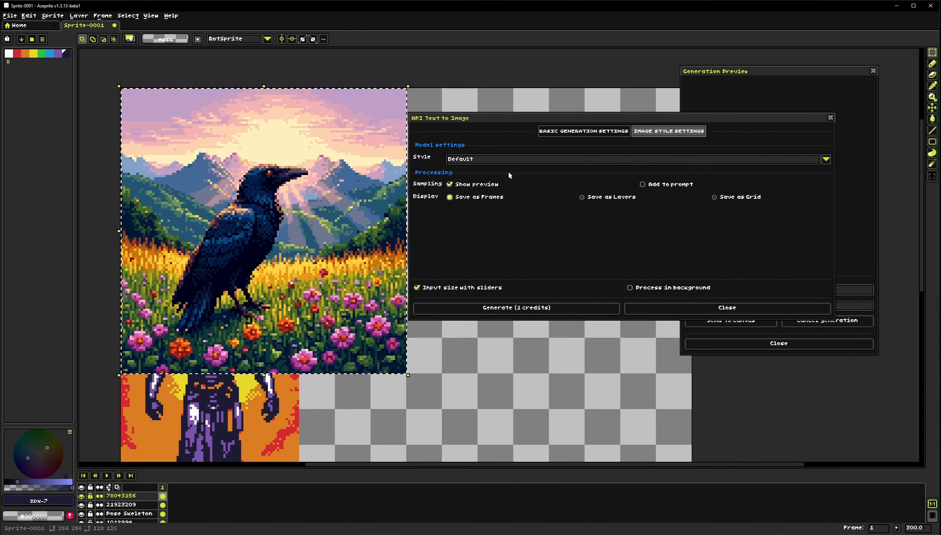
{"action": "left_click", "coordinate": [498, 160]}
{"action": "left_click", "coordinate": [485, 177]}
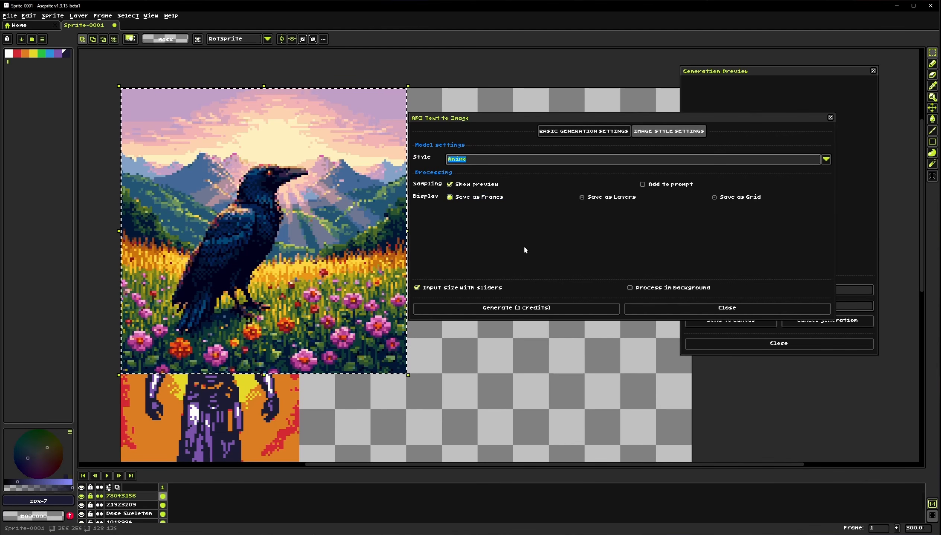
{"action": "left_click", "coordinate": [516, 307]}
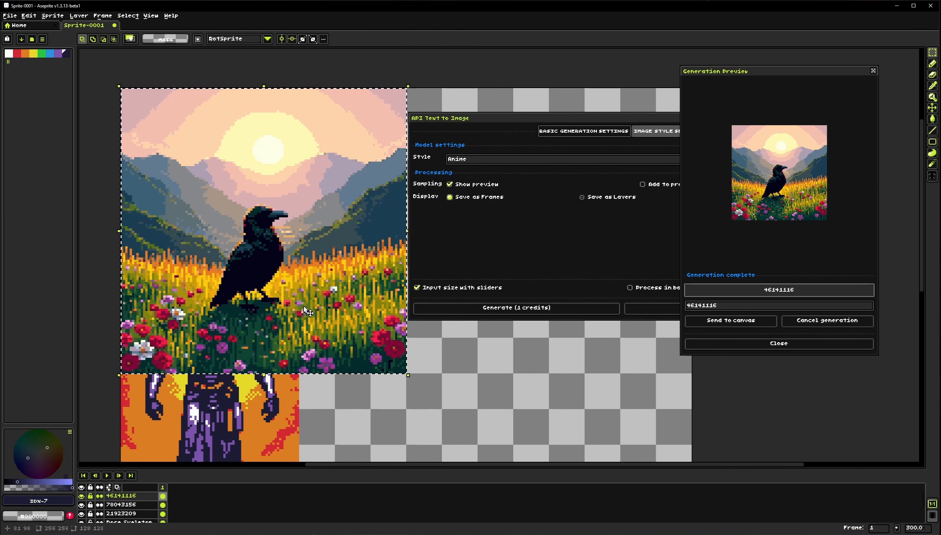
Set the generation width and height to 256 and generate the raven again
{"action": "left_click_drag", "start_coordinate": [323, 261], "coordinate": [291, 251]}
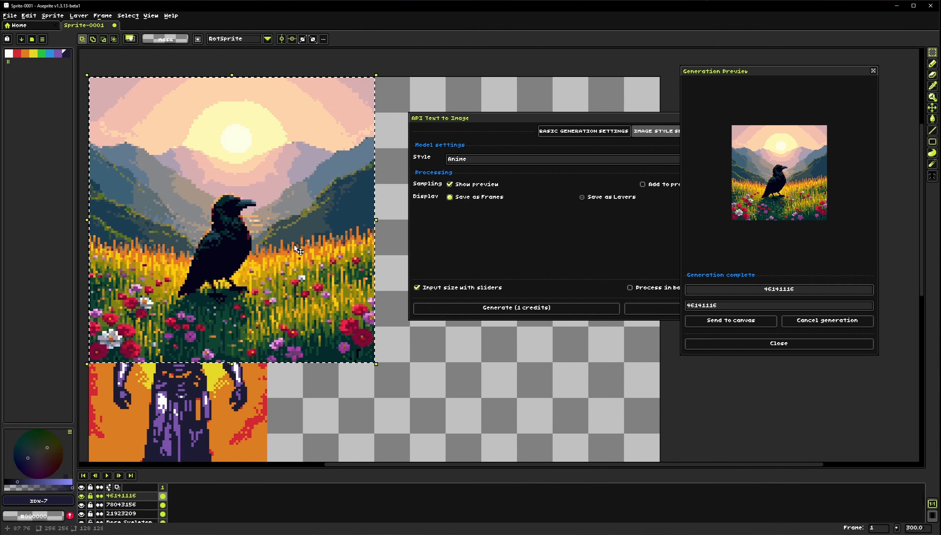
{"action": "left_click", "coordinate": [472, 221]}
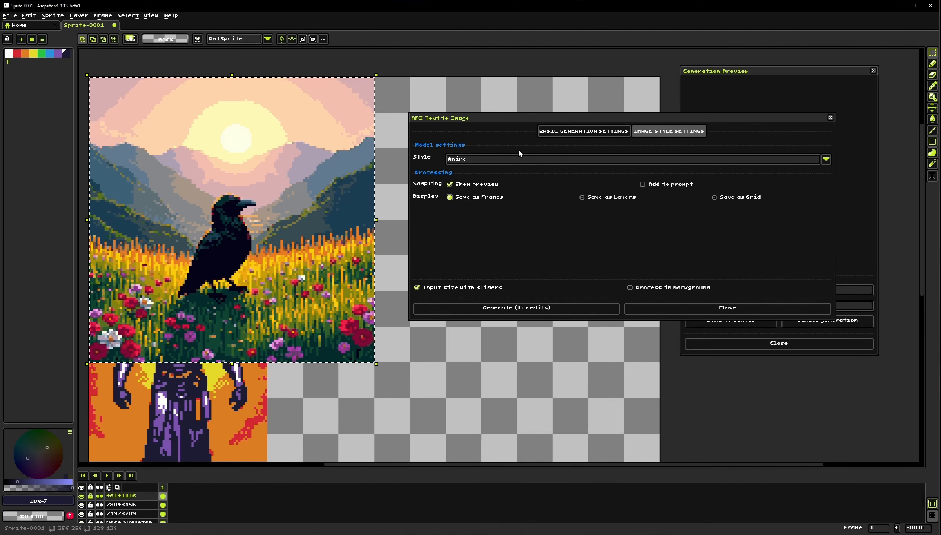
{"action": "left_click", "coordinate": [584, 131]}
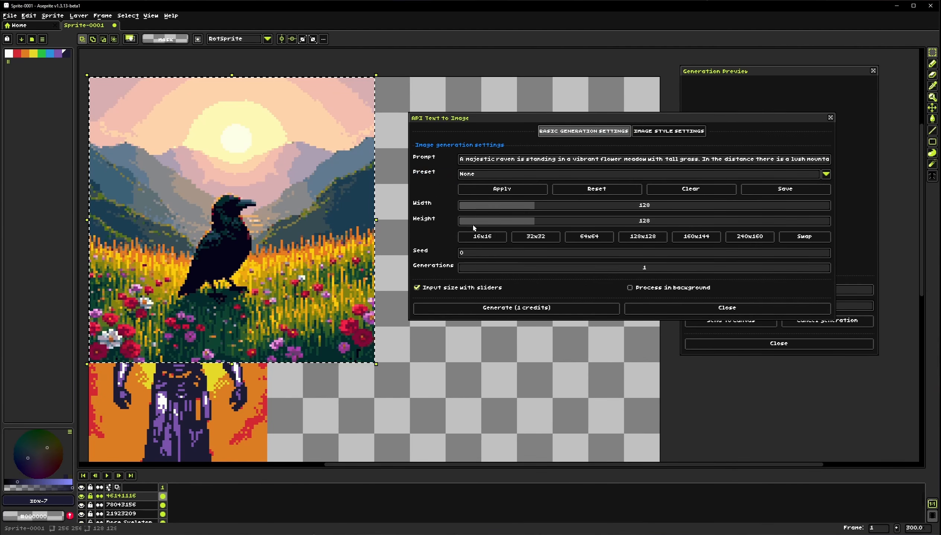
{"action": "left_click_drag", "start_coordinate": [592, 206], "coordinate": [632, 204]}
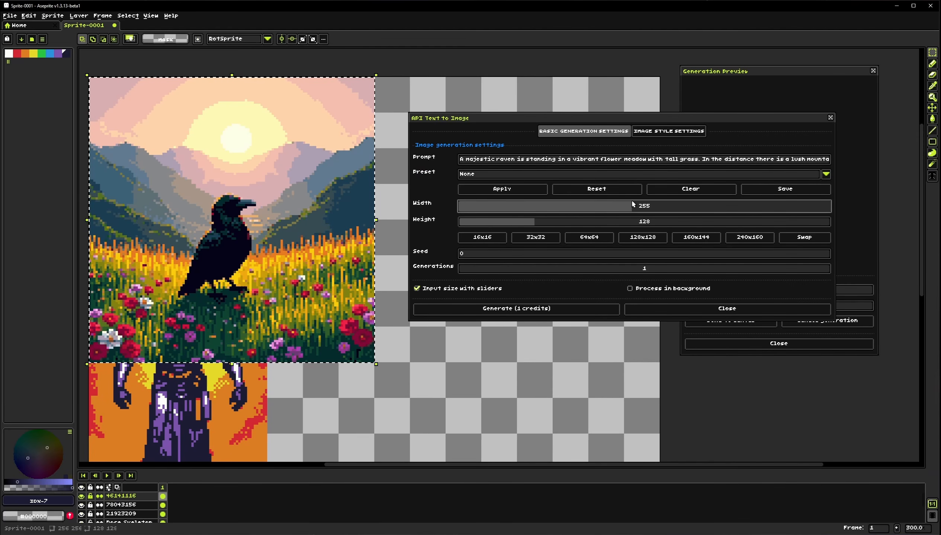
{"action": "left_click", "coordinate": [633, 221]}
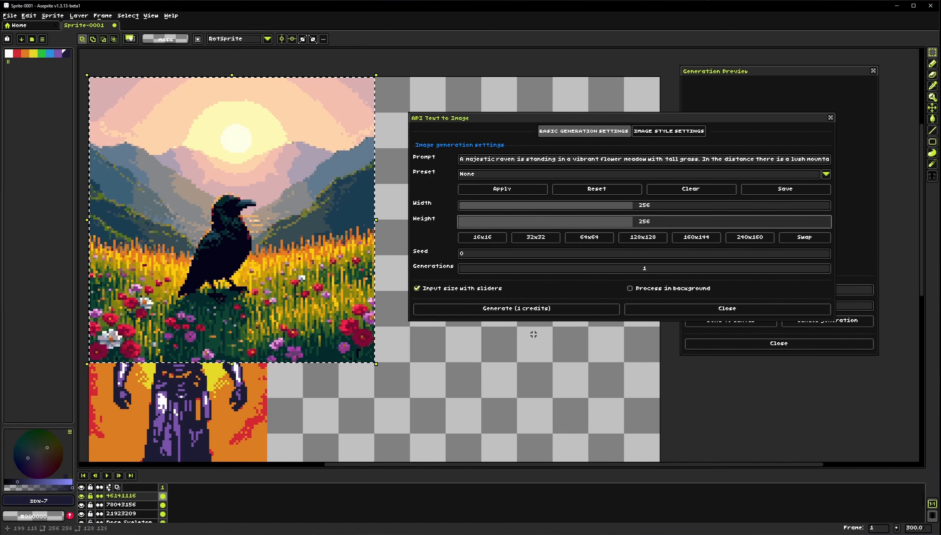
{"action": "left_click", "coordinate": [508, 308]}
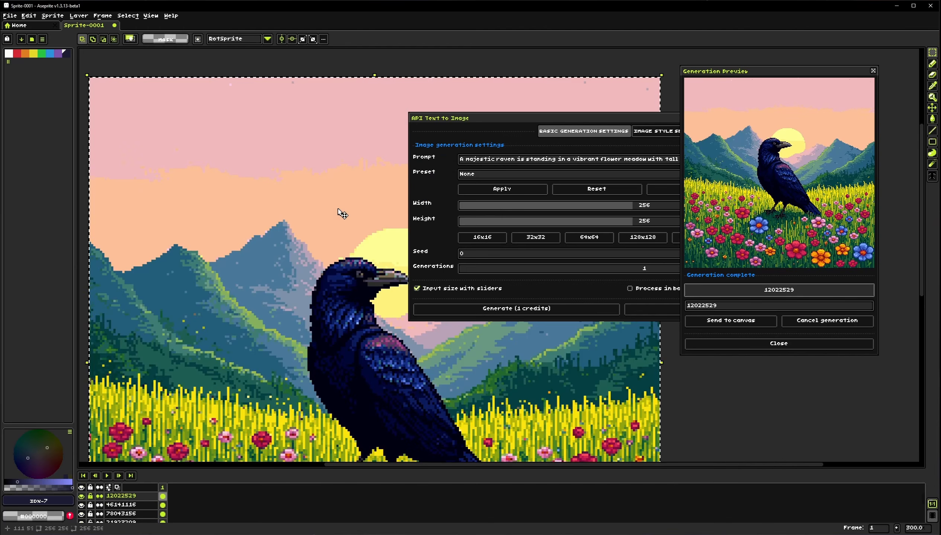
{"action": "scroll", "coordinate": [337, 351], "scroll_direction": "down", "scroll_amount": 1}
{"action": "left_click_drag", "start_coordinate": [359, 377], "coordinate": [292, 248]}
{"action": "left_click_drag", "start_coordinate": [308, 335], "coordinate": [320, 355]}
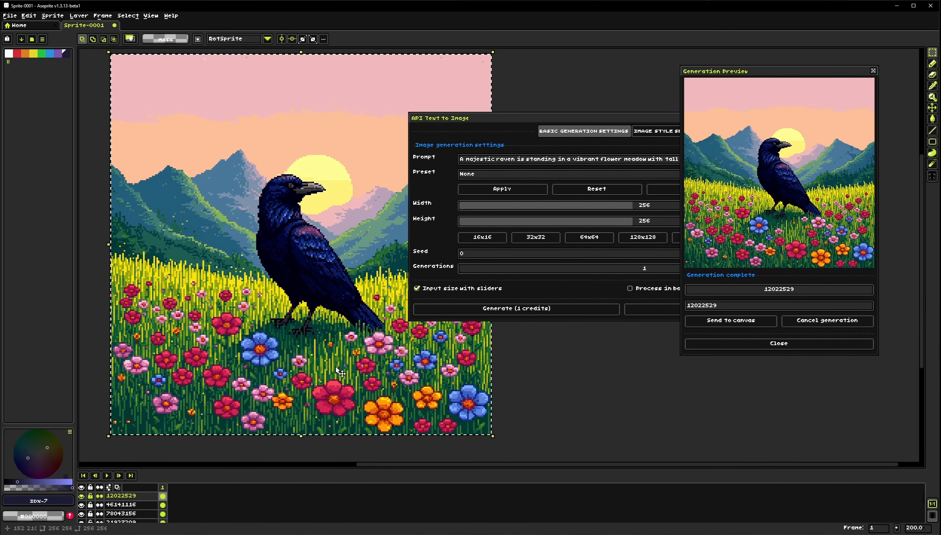
{"action": "left_click", "coordinate": [52, 15]}
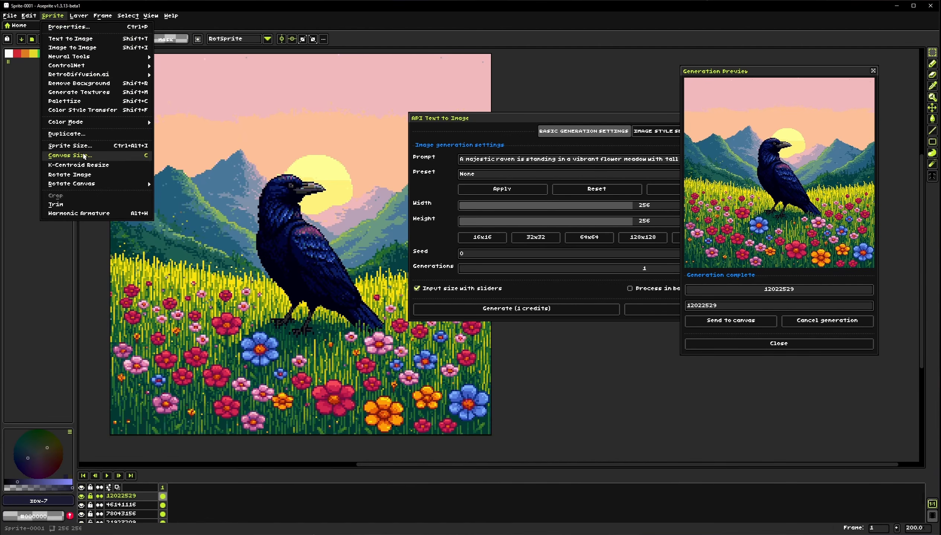
{"action": "left_click", "coordinate": [70, 145]}
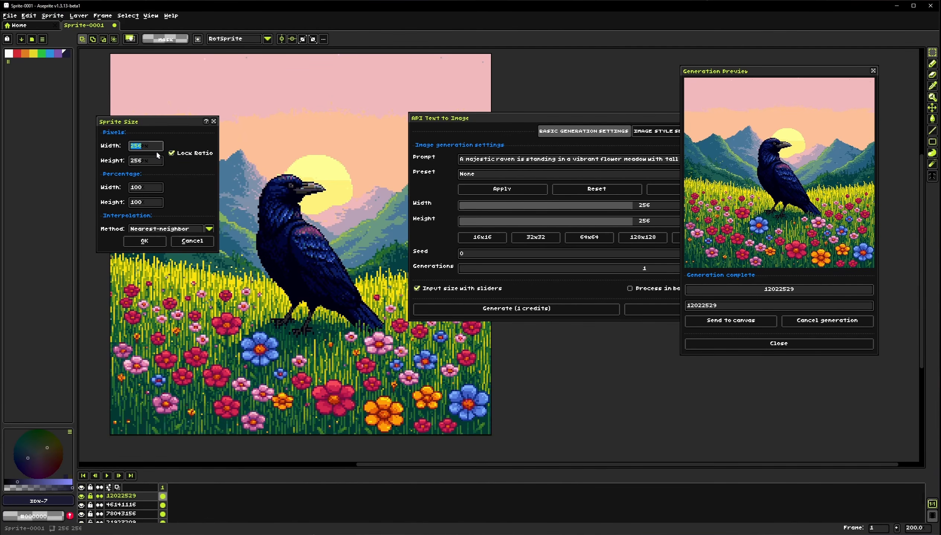
{"action": "left_click", "coordinate": [186, 245]}
Resize the canvas to 512 × 512
{"action": "left_click", "coordinate": [59, 16]}
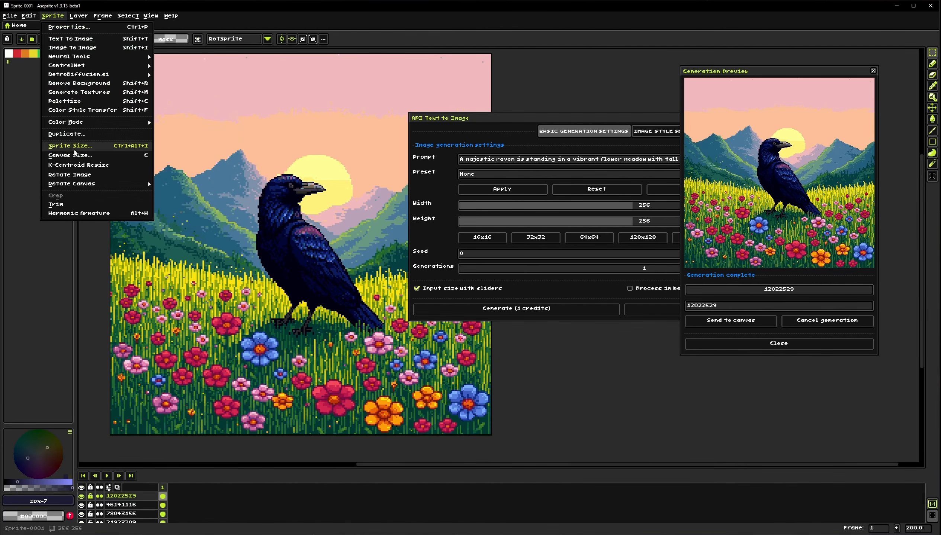
{"action": "left_click", "coordinate": [75, 159]}
{"action": "type", "text": "512"}
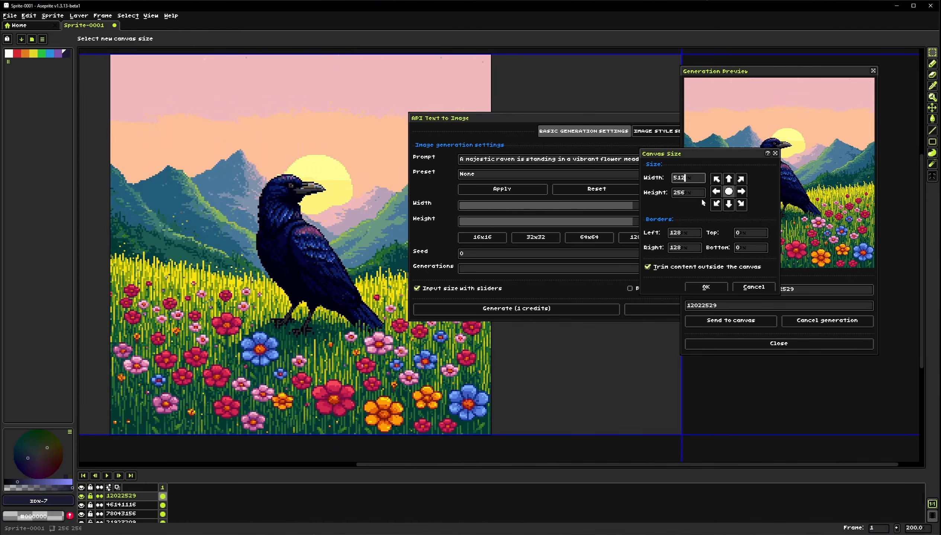
{"action": "key", "text": "Tab"}
{"action": "type", "text": "125"}
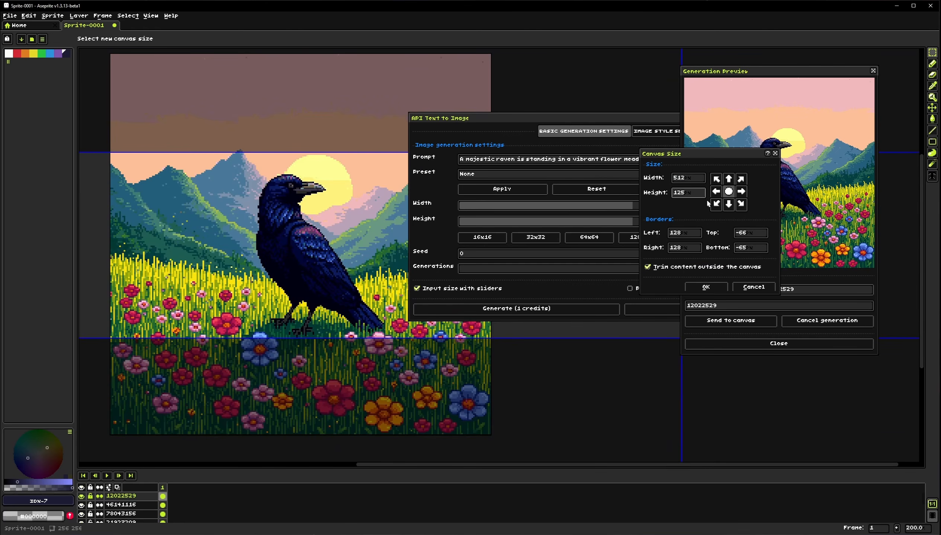
{"action": "type", "text": "512"}
{"action": "left_click", "coordinate": [705, 287]}
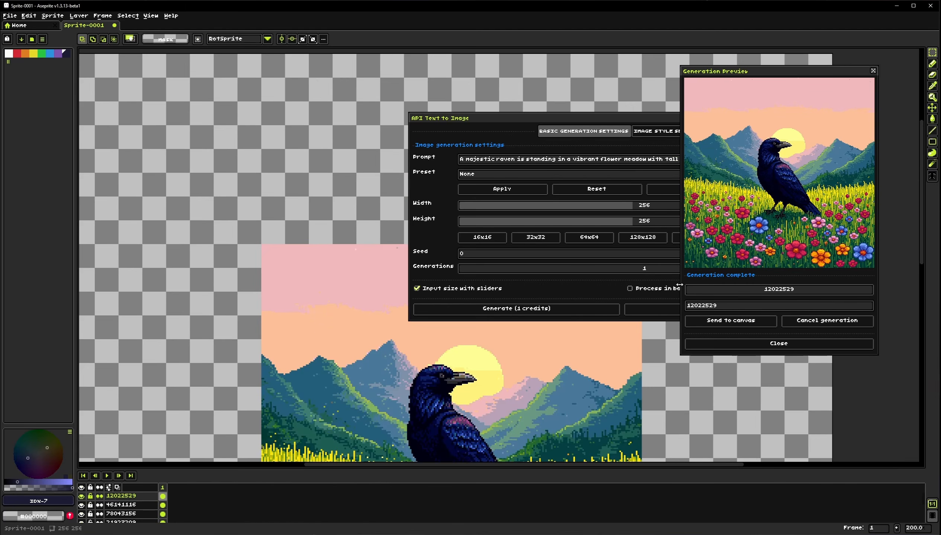
Select the whole canvas, set width and height to 512, generate the raven, then deselect
{"action": "scroll", "coordinate": [309, 311], "scroll_direction": "down", "scroll_amount": 2}
{"action": "left_click_drag", "start_coordinate": [300, 311], "coordinate": [269, 249]}
{"action": "key", "text": "ctrl+a"}
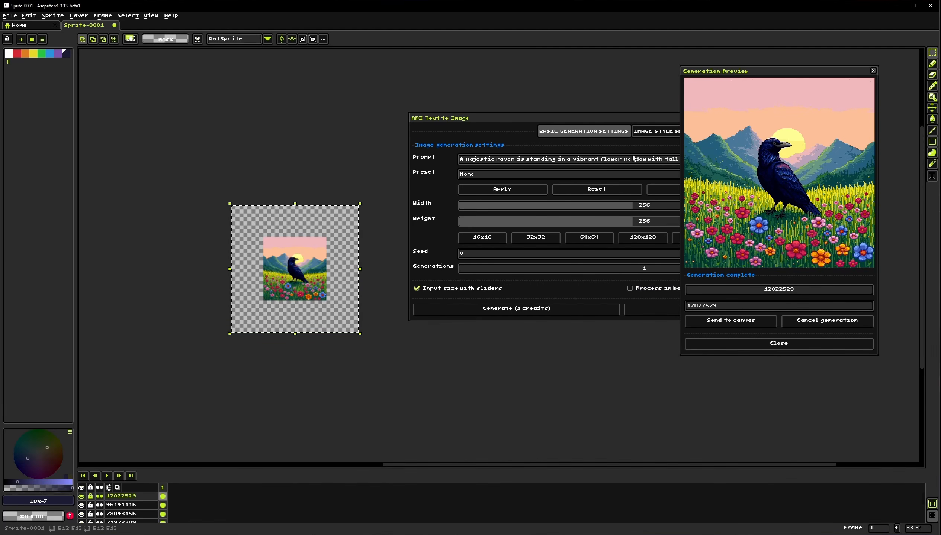
{"action": "left_click_drag", "start_coordinate": [521, 120], "coordinate": [462, 113]}
{"action": "left_click_drag", "start_coordinate": [637, 197], "coordinate": [780, 202]}
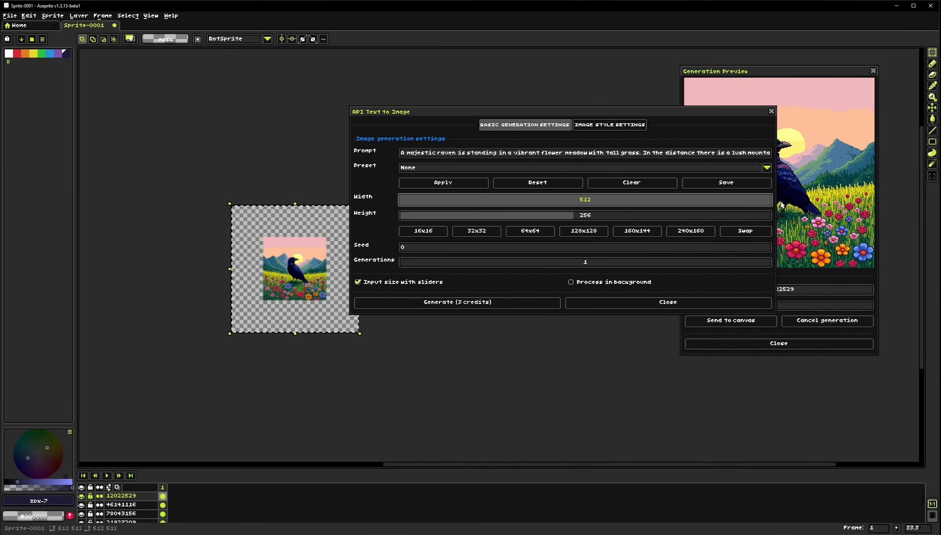
{"action": "left_click_drag", "start_coordinate": [707, 215], "coordinate": [813, 217]}
{"action": "left_click", "coordinate": [457, 302]}
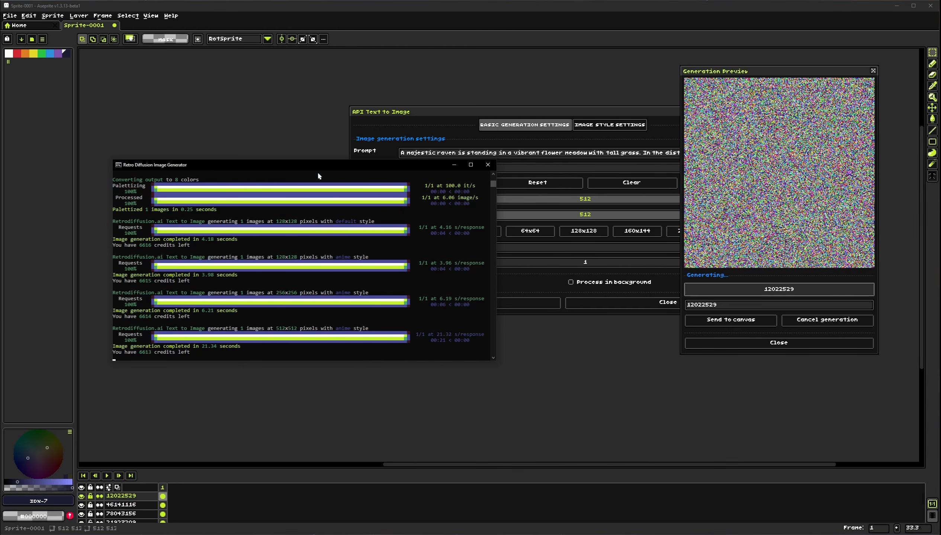
{"action": "left_click_drag", "start_coordinate": [336, 165], "coordinate": [527, 320]}
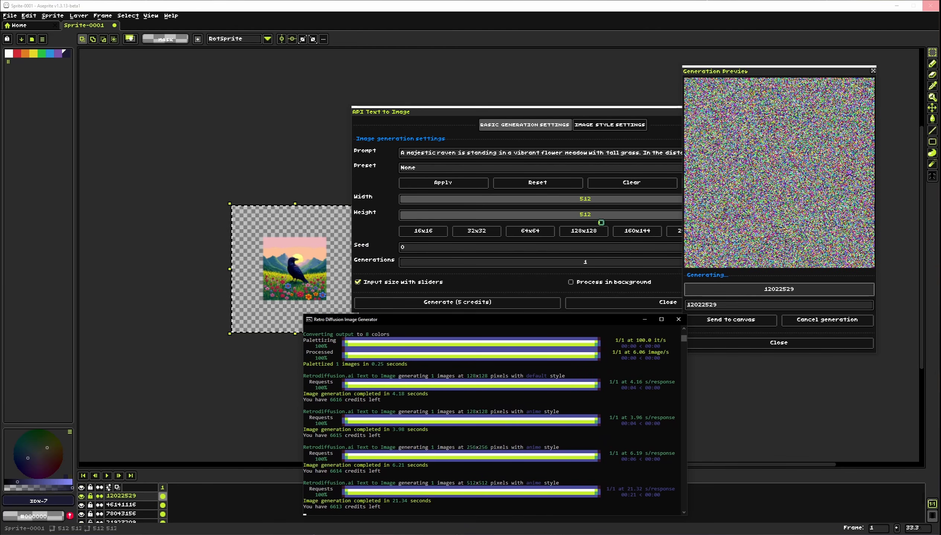
{"action": "scroll", "coordinate": [224, 297], "scroll_direction": "up", "scroll_amount": 3}
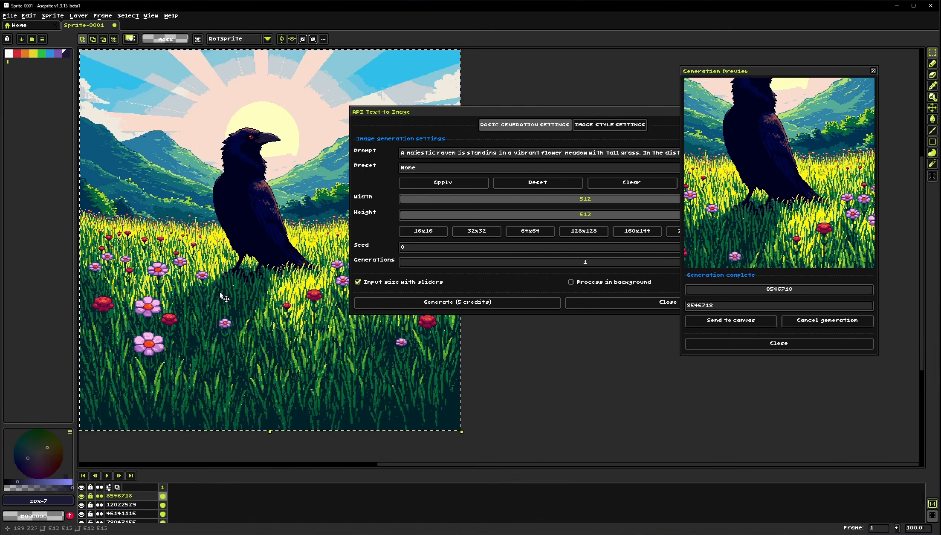
{"action": "mouse_move", "coordinate": [220, 293]}
{"action": "left_mouse_down"}
{"action": "mouse_move", "coordinate": [203, 299]}
{"action": "mouse_move", "coordinate": [221, 302]}
{"action": "left_mouse_up"}
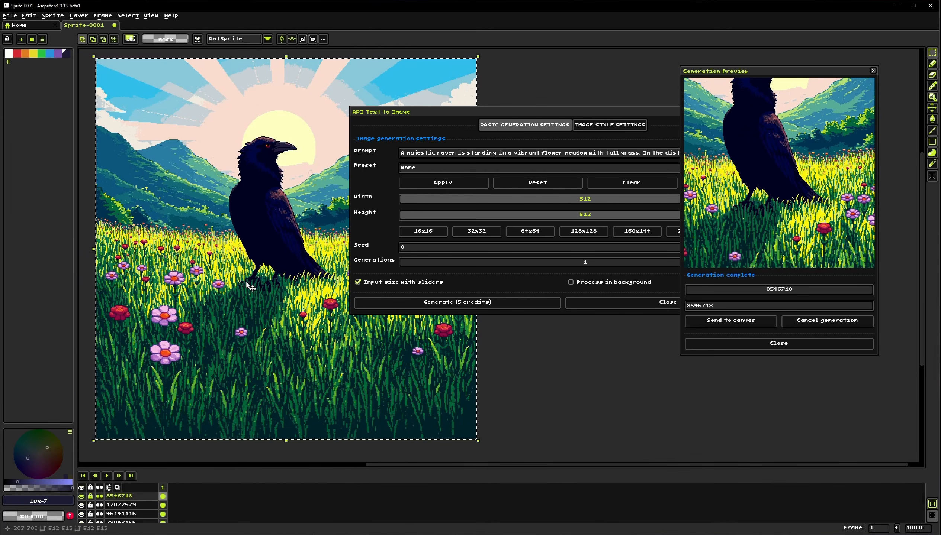
{"action": "left_click", "coordinate": [565, 426]}
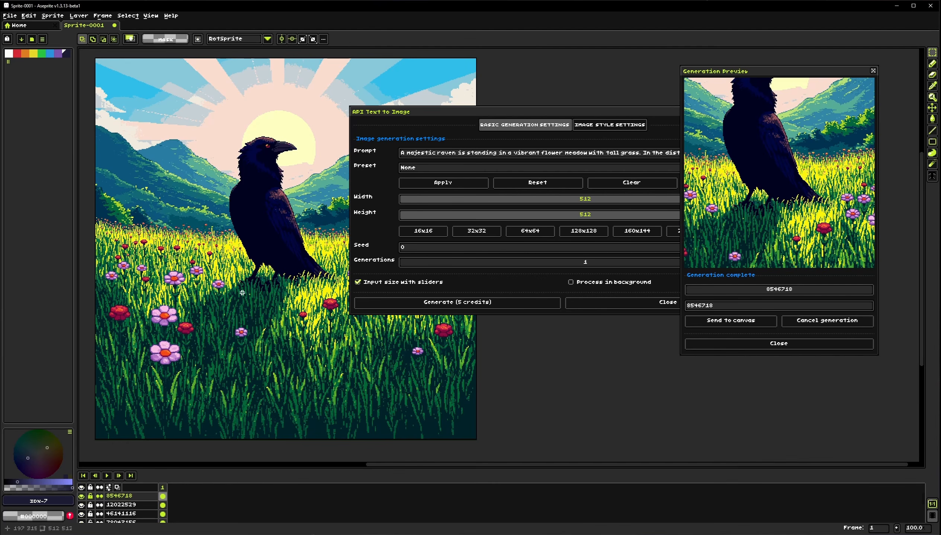
Set the size to 128x128 and replace the prompt with "a man wearing scifi armor"
{"action": "left_click", "coordinate": [581, 237]}
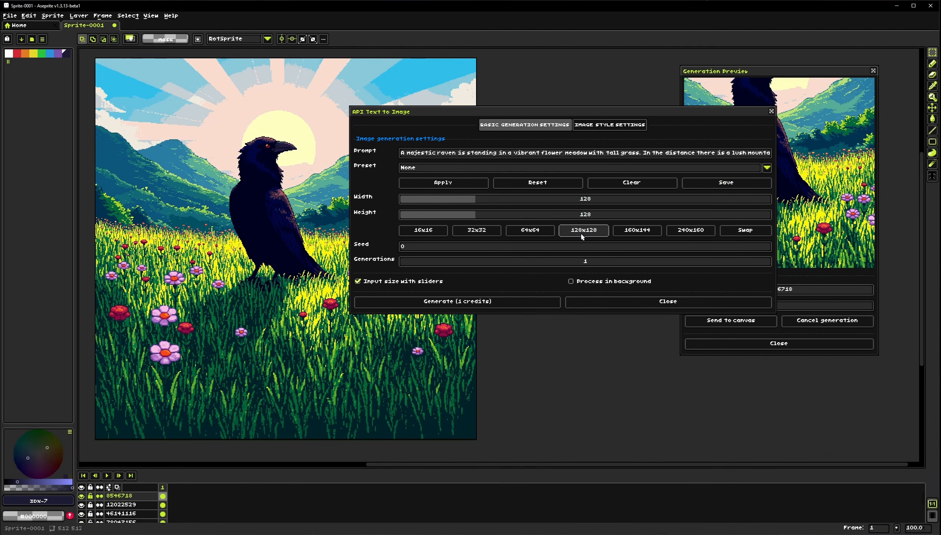
{"action": "left_click", "coordinate": [629, 182]}
{"action": "left_click", "coordinate": [609, 156]}
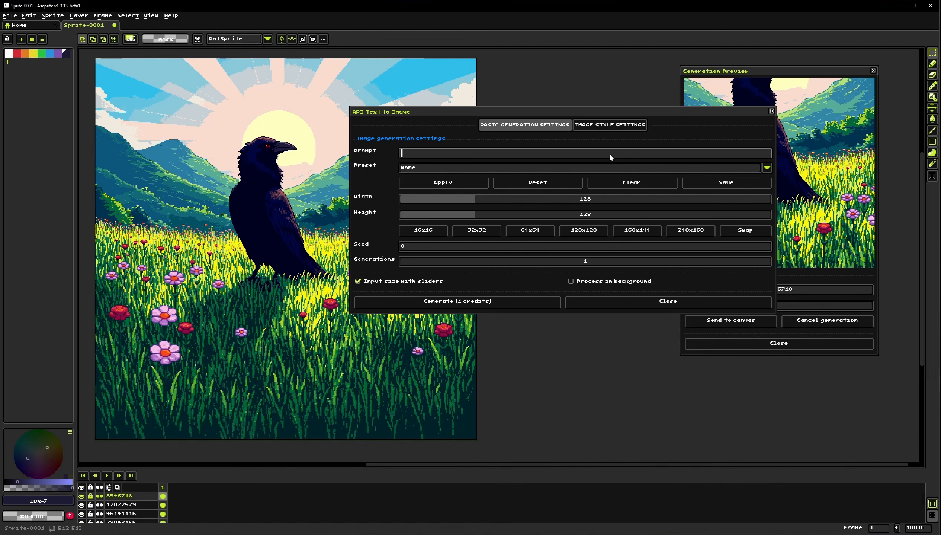
{"action": "type", "text": "a man wearing scifi armor"}
Set the image style to Game Asset
{"action": "left_click", "coordinate": [613, 124]}
{"action": "left_click", "coordinate": [432, 154]}
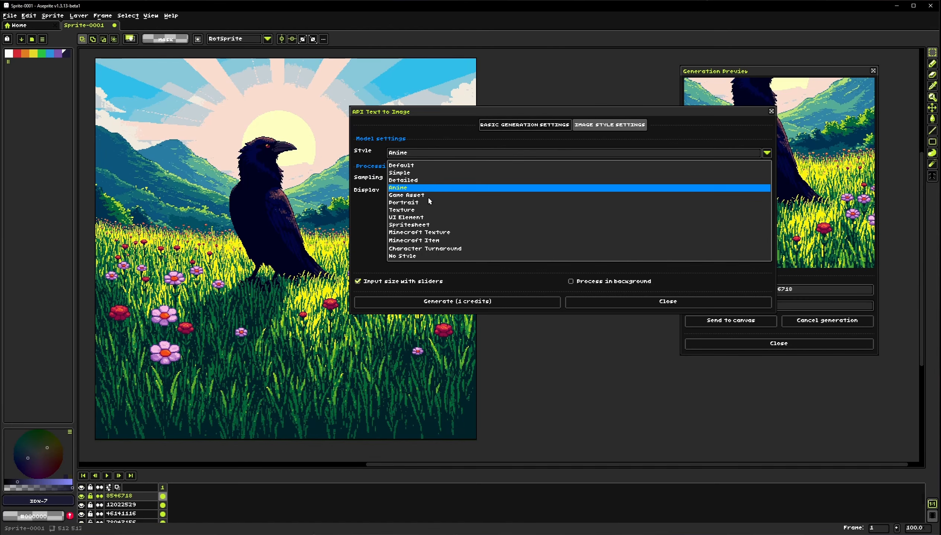
{"action": "left_click", "coordinate": [428, 196]}
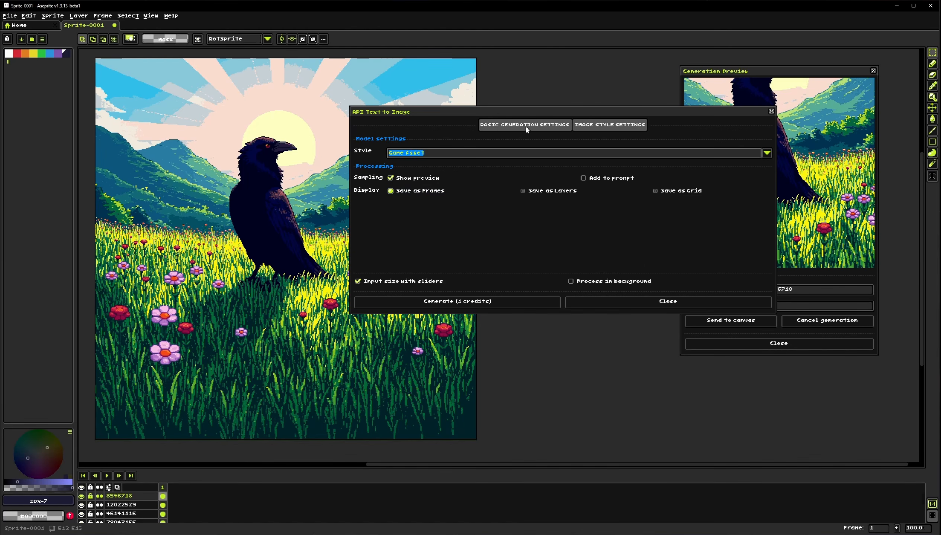
Generate the sci-fi armored man at 128x128 with Text to Image and close the dialog
{"action": "left_click", "coordinate": [527, 128]}
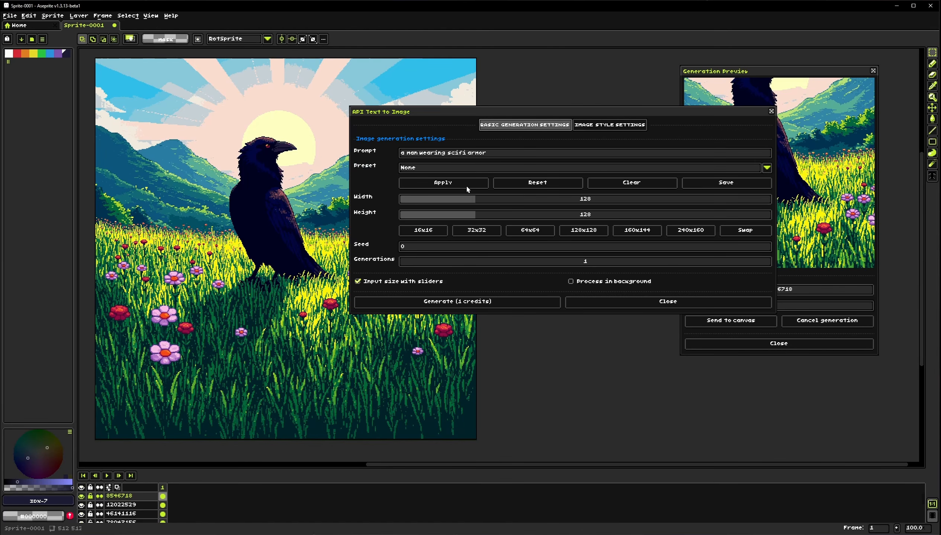
{"action": "left_click", "coordinate": [465, 304]}
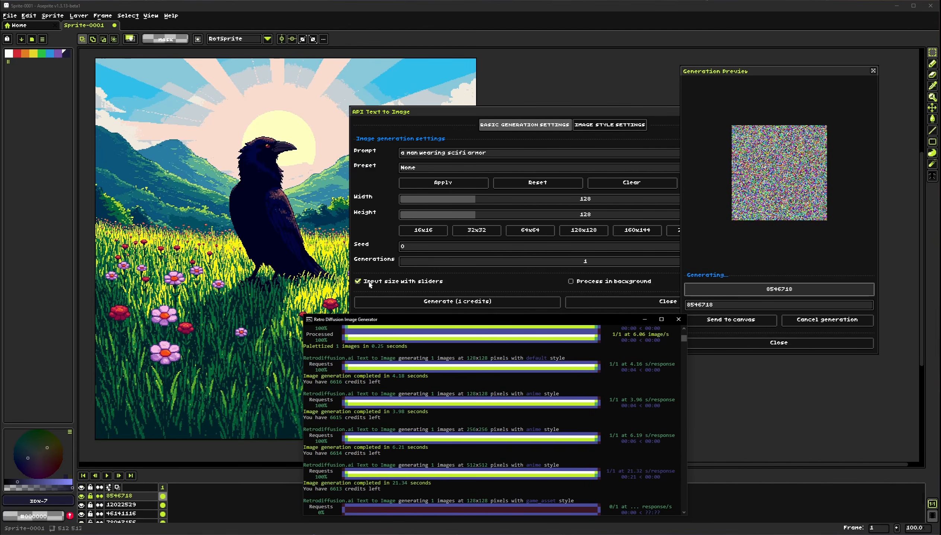
{"action": "left_click_drag", "start_coordinate": [369, 320], "coordinate": [211, 221]}
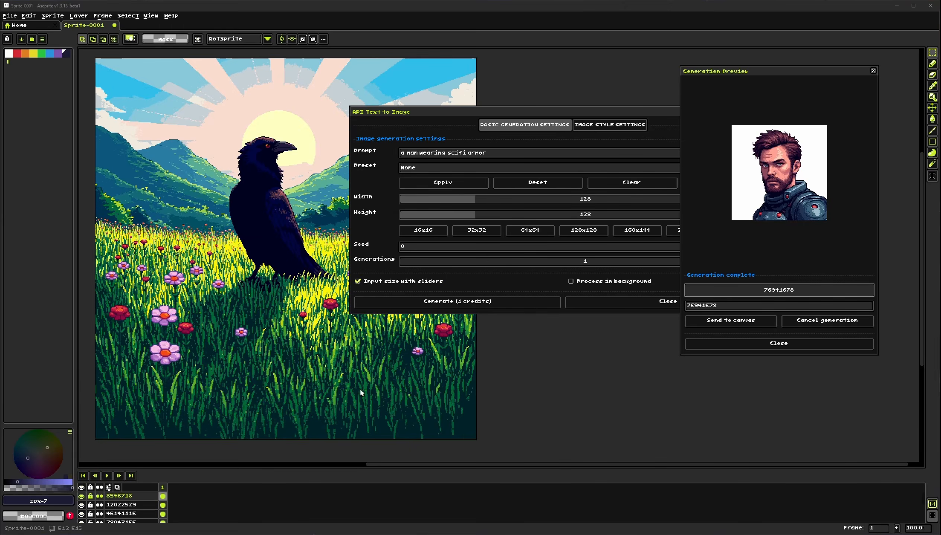
{"action": "left_click_drag", "start_coordinate": [141, 112], "coordinate": [195, 199]}
{"action": "scroll", "coordinate": [197, 202], "scroll_direction": "up", "scroll_amount": 2}
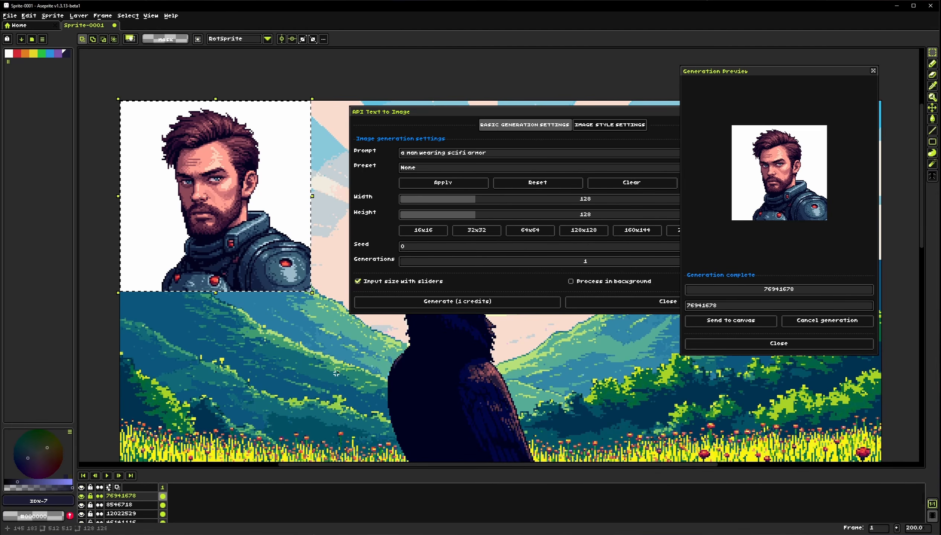
{"action": "left_click_drag", "start_coordinate": [287, 260], "coordinate": [273, 260]}
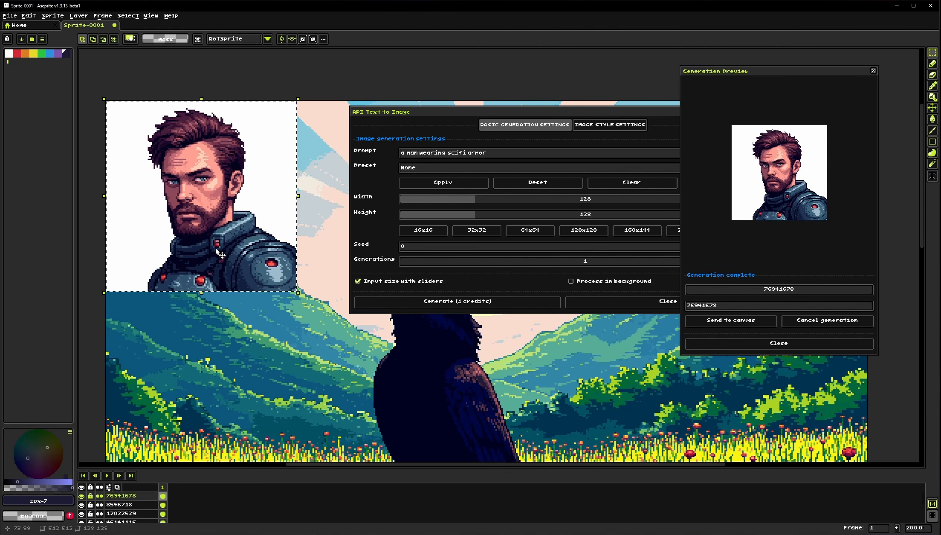
{"action": "left_click", "coordinate": [598, 301]}
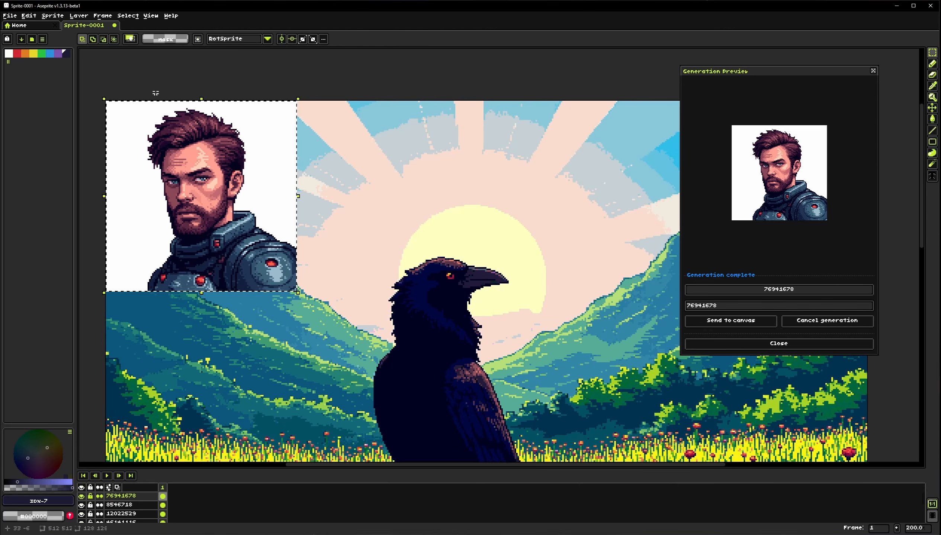
{"action": "left_click", "coordinate": [50, 16]}
{"action": "left_click", "coordinate": [75, 48]}
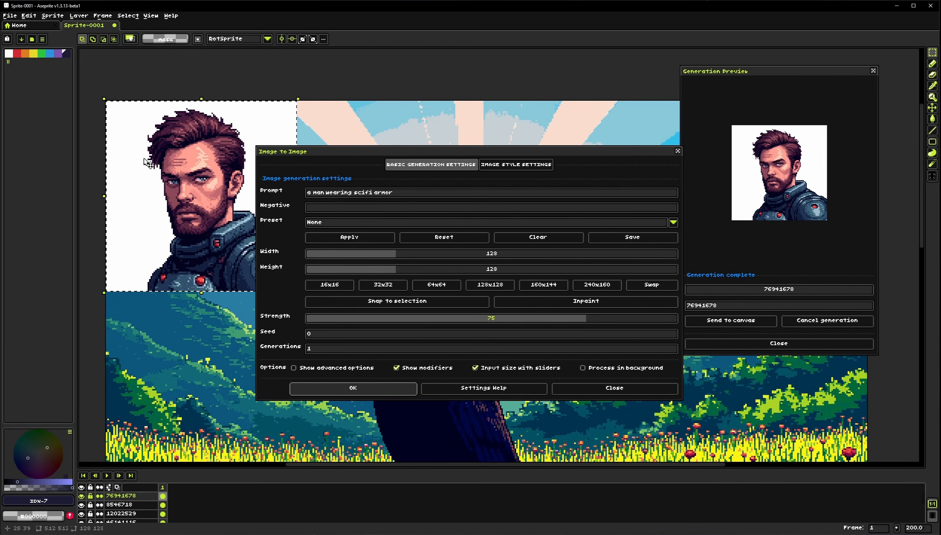
{"action": "left_click", "coordinate": [631, 388]}
Remove the background from the generated man's image
{"action": "left_click", "coordinate": [53, 16]}
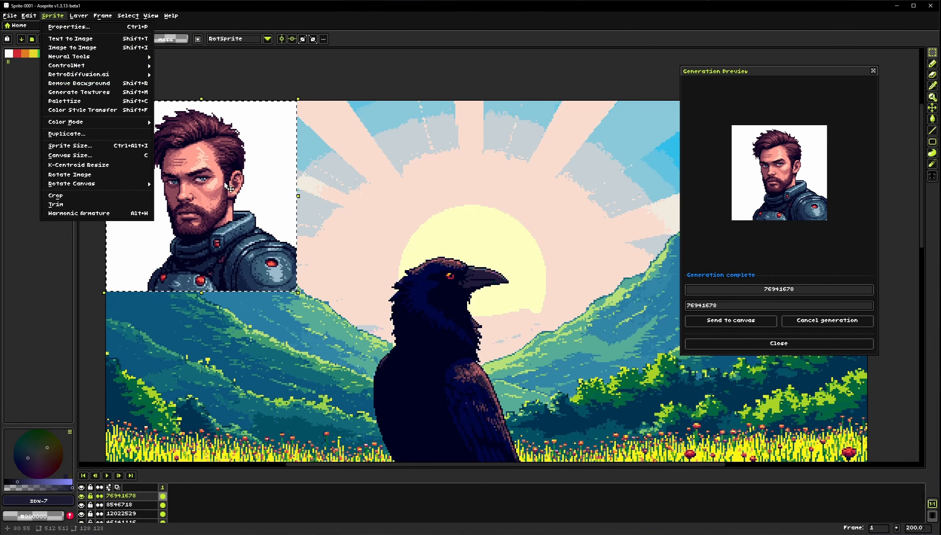
{"action": "left_click", "coordinate": [66, 87]}
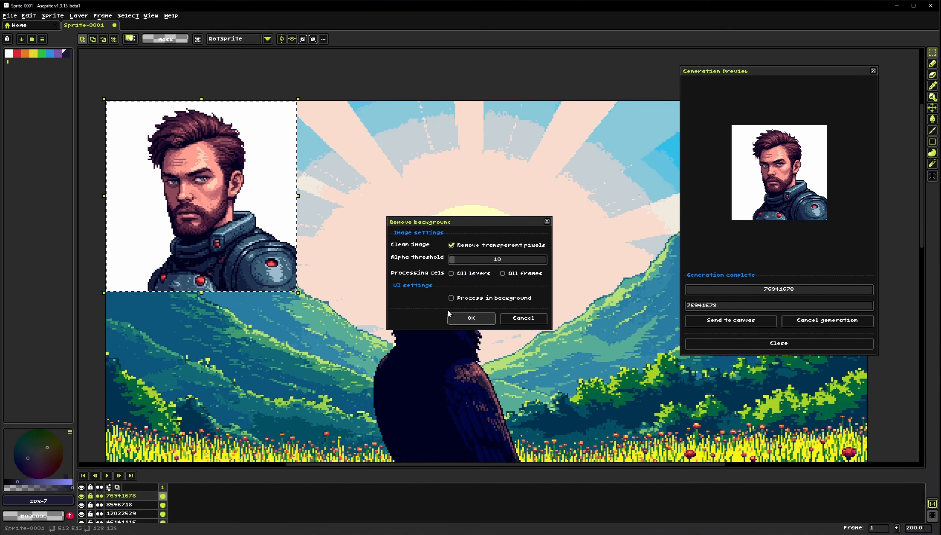
{"action": "left_click", "coordinate": [472, 320]}
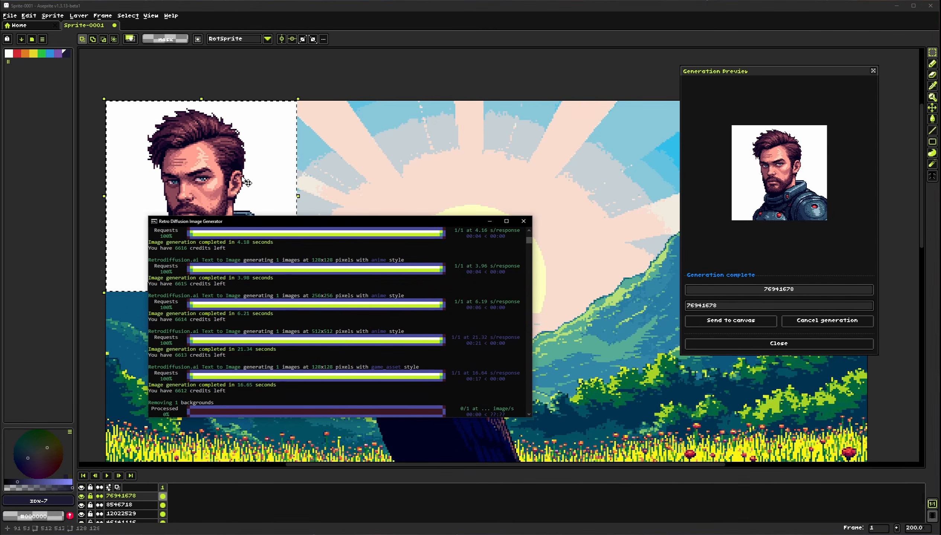
{"action": "left_click_drag", "start_coordinate": [227, 186], "coordinate": [337, 224]}
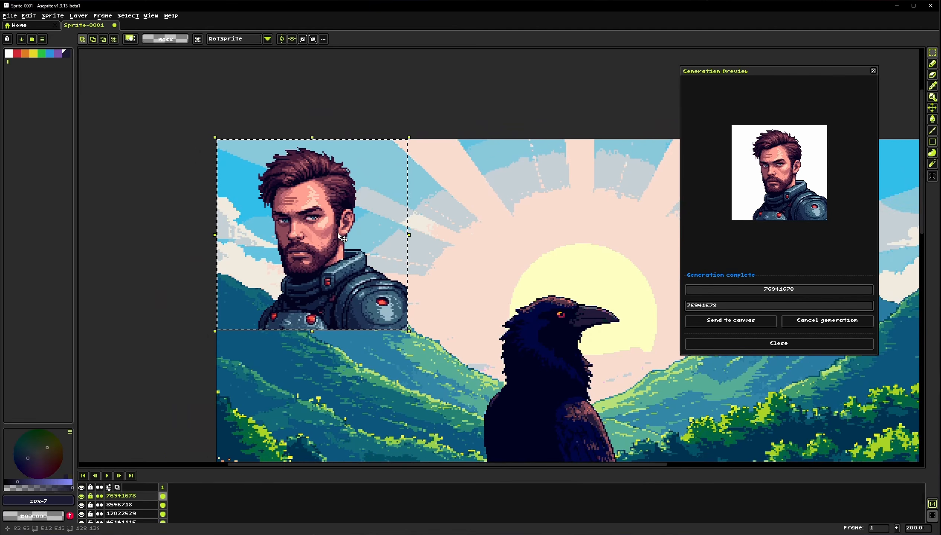
Deselect and hide the man's layer and the layer above the raven scene
{"action": "scroll", "coordinate": [336, 224], "scroll_direction": "up", "scroll_amount": 1}
{"action": "left_click", "coordinate": [470, 297]}
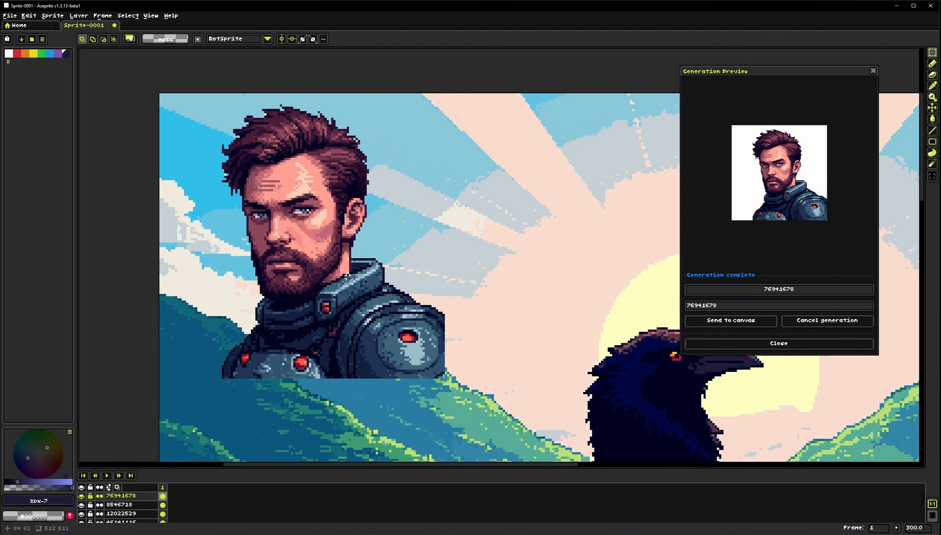
{"action": "scroll", "coordinate": [343, 275], "scroll_direction": "down", "scroll_amount": 1}
{"action": "left_click", "coordinate": [81, 497]}
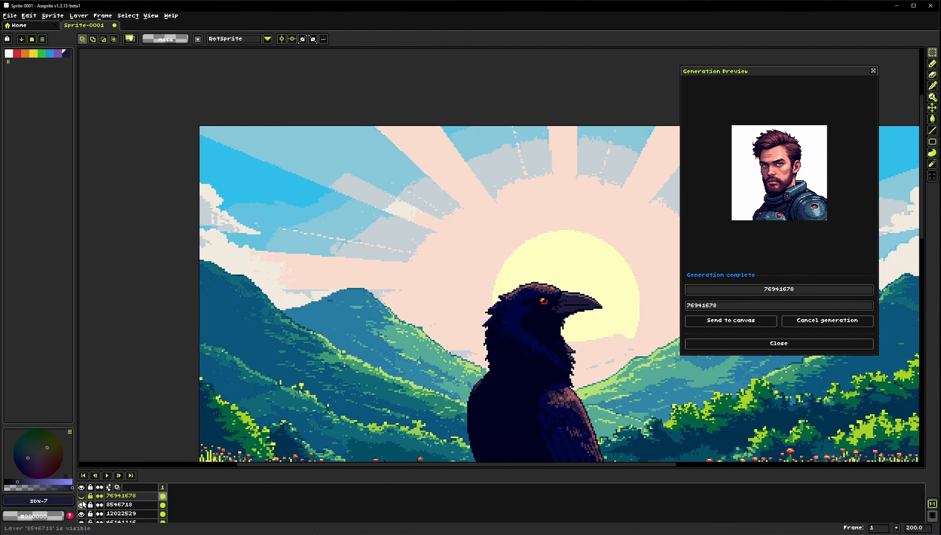
{"action": "left_click", "coordinate": [81, 506]}
{"action": "left_click_drag", "start_coordinate": [440, 368], "coordinate": [331, 121]}
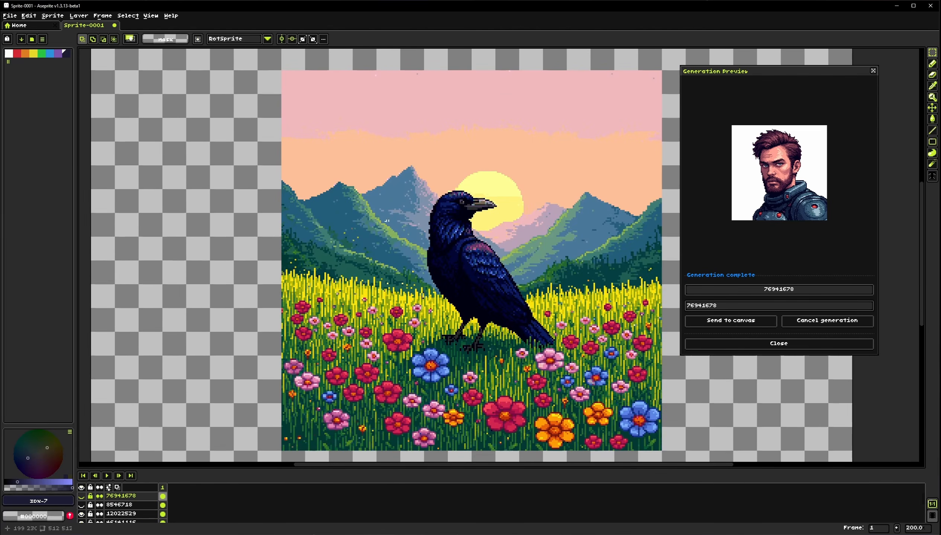
Try to remove the background on the current layer
{"action": "left_click", "coordinate": [52, 15]}
{"action": "left_click", "coordinate": [101, 91]}
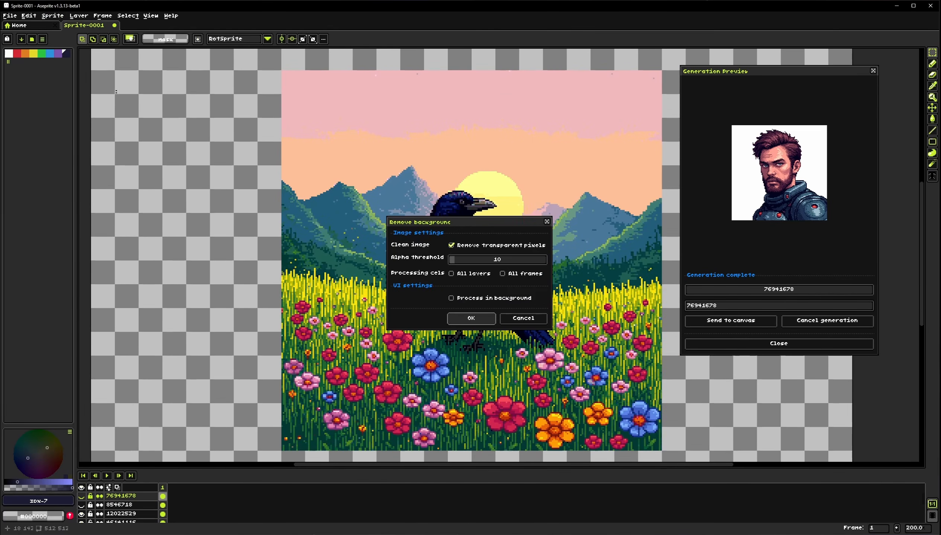
{"action": "left_click", "coordinate": [464, 321]}
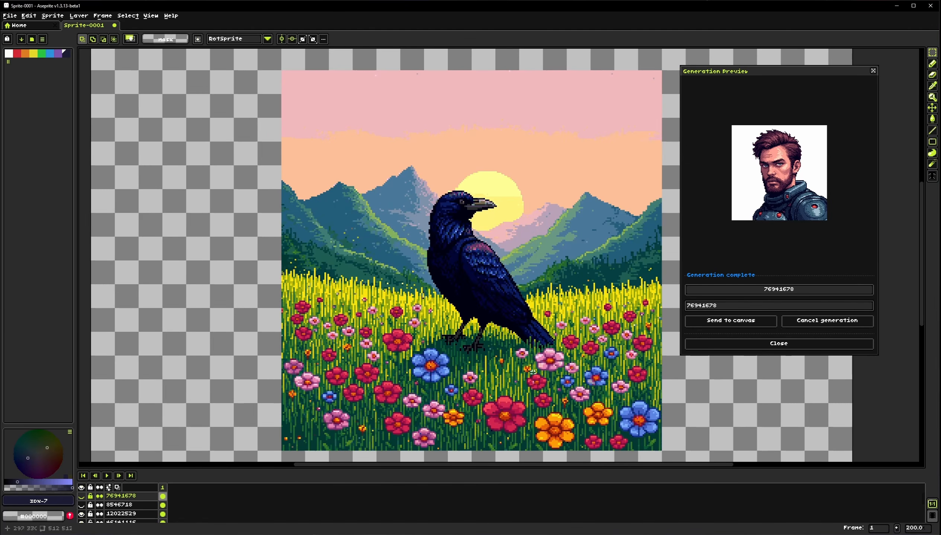
Select the raven layer 12022529 and remove its background
{"action": "left_click", "coordinate": [121, 514]}
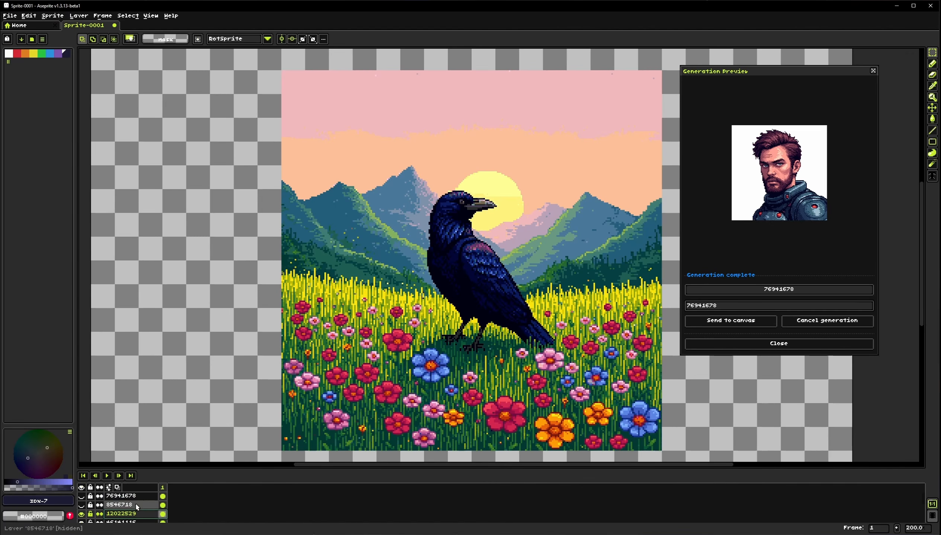
{"action": "left_click", "coordinate": [53, 15]}
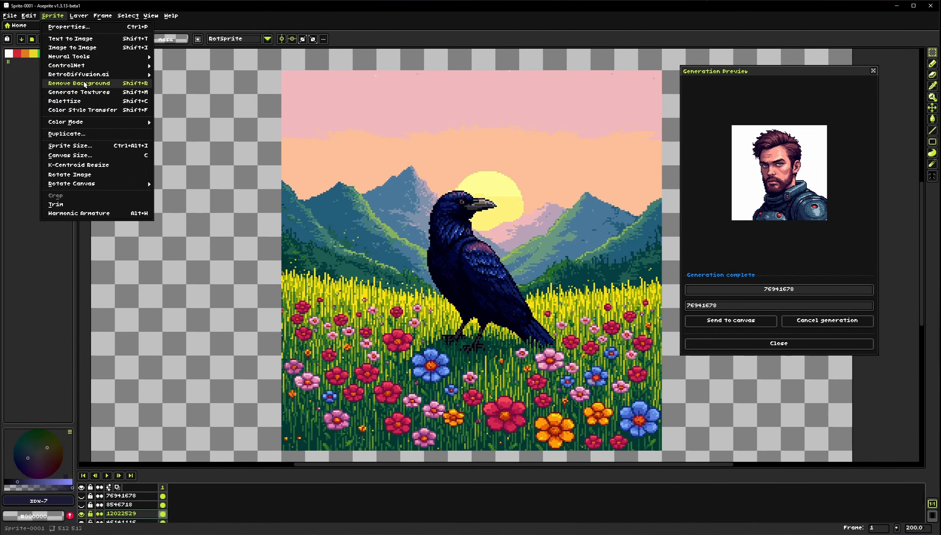
{"action": "left_click", "coordinate": [88, 83]}
{"action": "key", "text": "Return"}
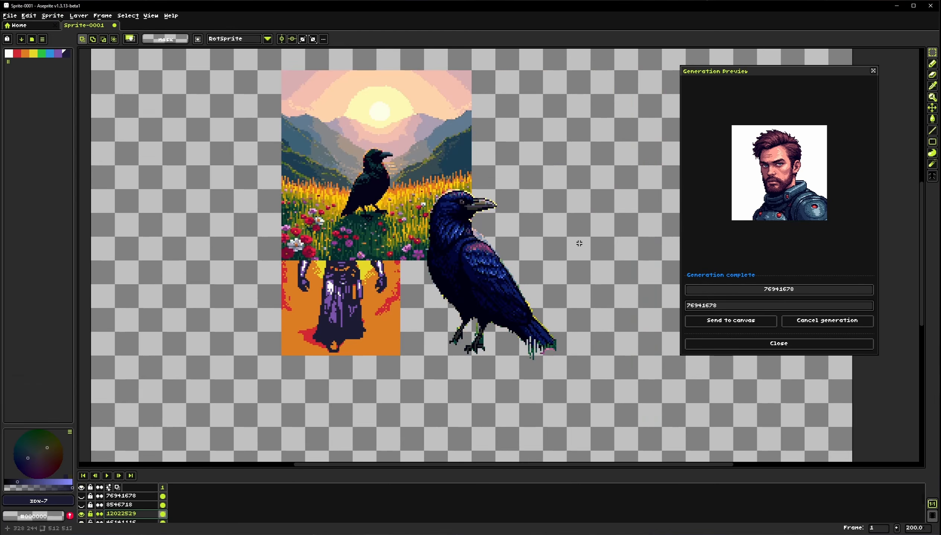
Examine the raven layer with its background removed
{"action": "left_click_drag", "start_coordinate": [529, 293], "coordinate": [406, 262]}
{"action": "scroll", "coordinate": [405, 260], "scroll_direction": "up", "scroll_amount": 1}
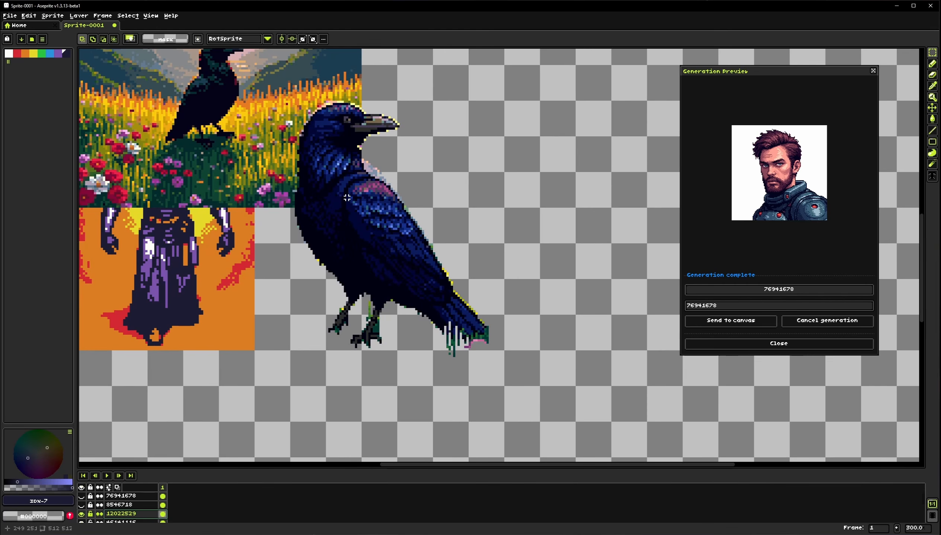
{"action": "scroll", "coordinate": [376, 200], "scroll_direction": "down", "scroll_amount": 2}
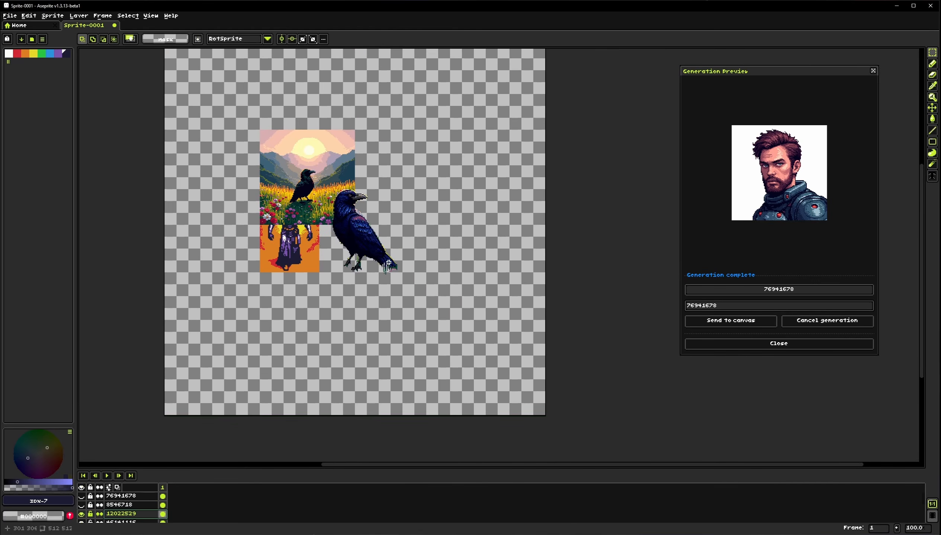
{"action": "scroll", "coordinate": [389, 263], "scroll_direction": "up", "scroll_amount": 1}
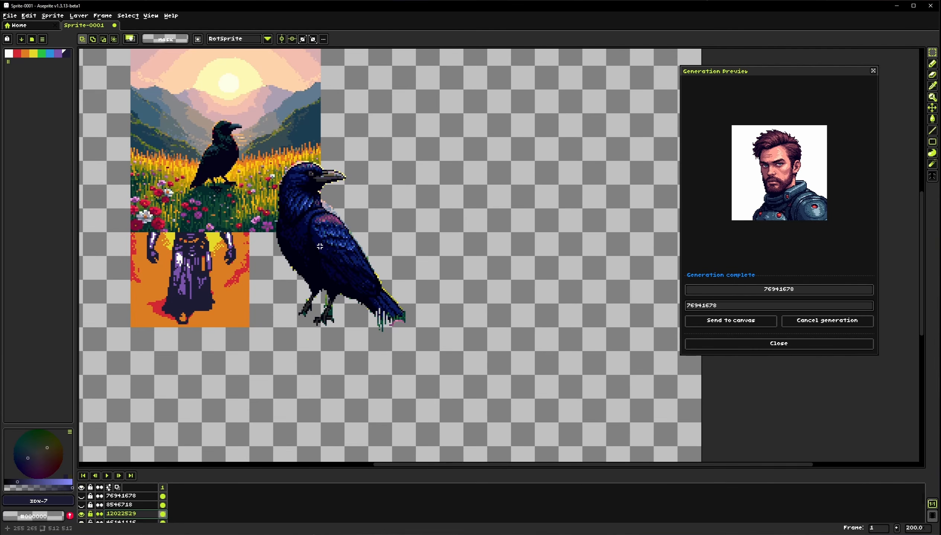
{"action": "left_click_drag", "start_coordinate": [340, 215], "coordinate": [356, 222]}
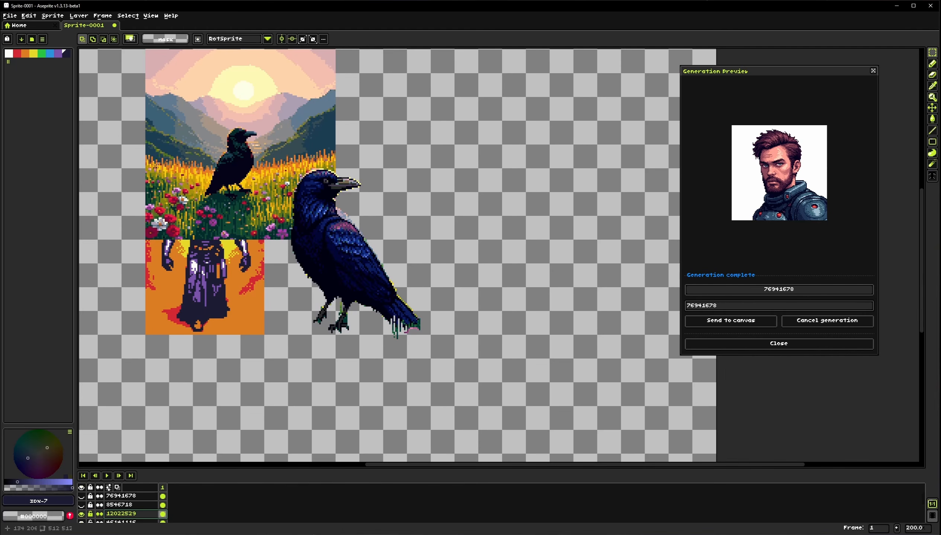
{"action": "left_click", "coordinate": [53, 16]}
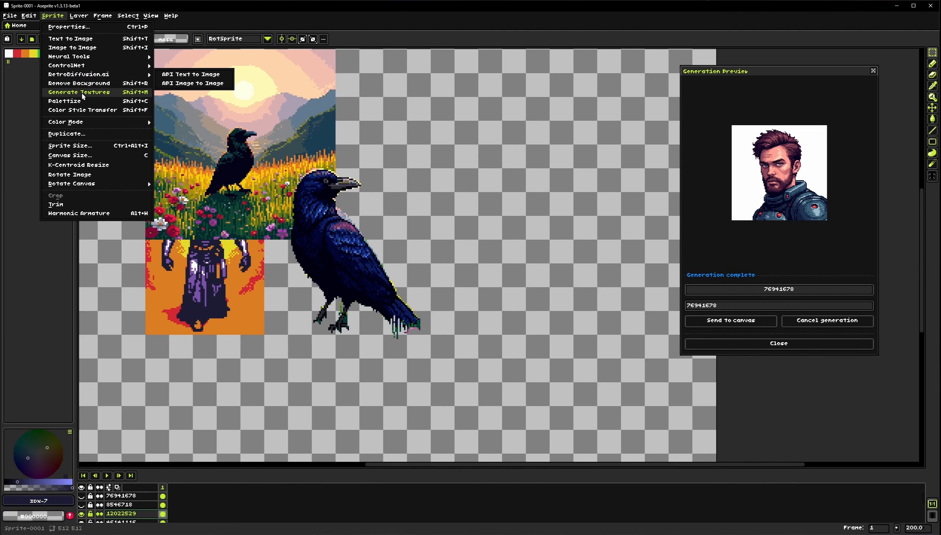
{"action": "left_click", "coordinate": [356, 221]}
{"action": "left_click_drag", "start_coordinate": [208, 92], "coordinate": [298, 157]}
{"action": "scroll", "coordinate": [298, 158], "scroll_direction": "down", "scroll_amount": 2}
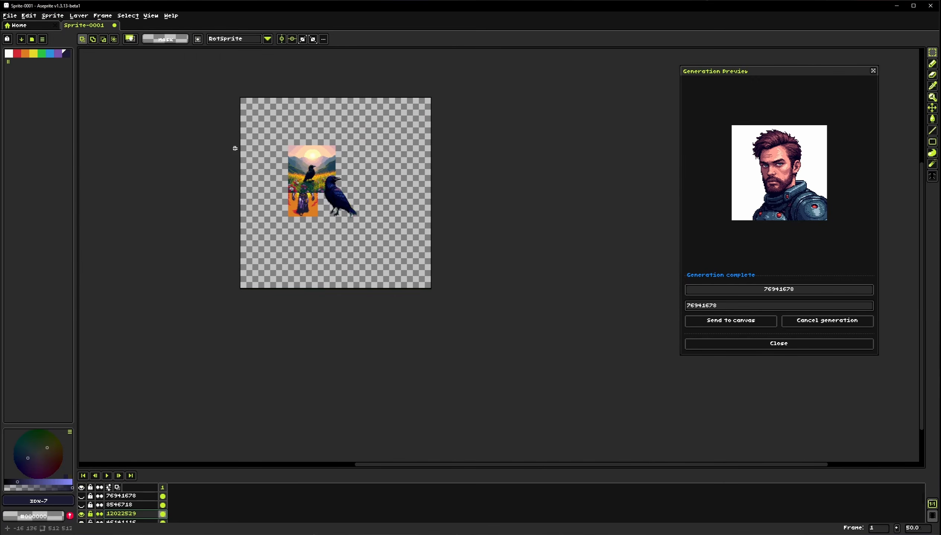
{"action": "scroll", "coordinate": [246, 176], "scroll_direction": "up", "scroll_amount": 1}
{"action": "left_click_drag", "start_coordinate": [233, 150], "coordinate": [221, 194]}
Create a new 32 × 32 sprite
{"action": "left_click", "coordinate": [9, 16]}
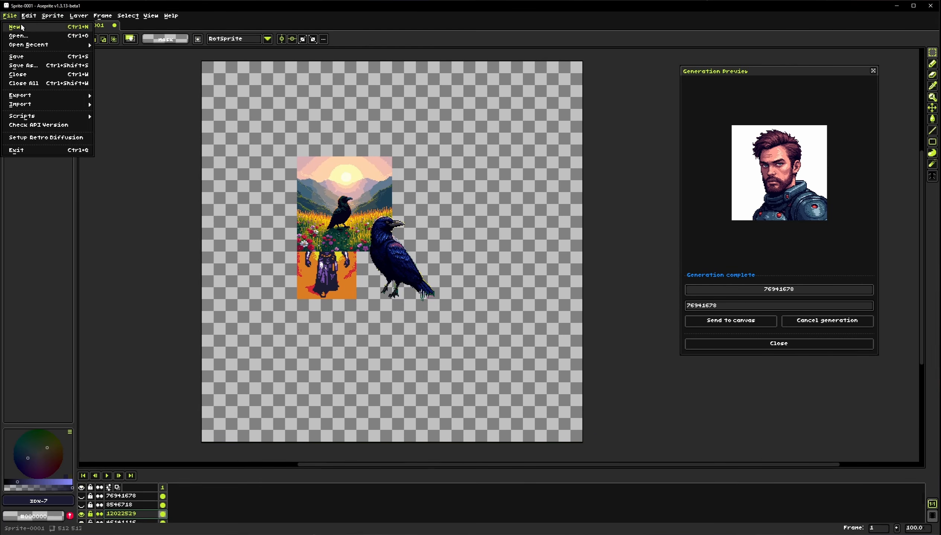
{"action": "left_click", "coordinate": [15, 25]}
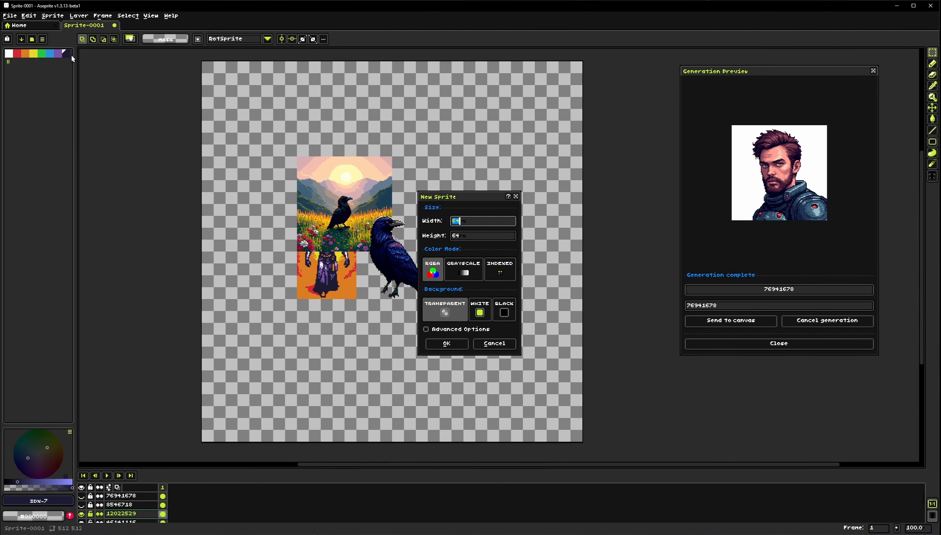
{"action": "left_click", "coordinate": [476, 237]}
{"action": "type", "text": "32"}
{"action": "key", "text": "Return"}
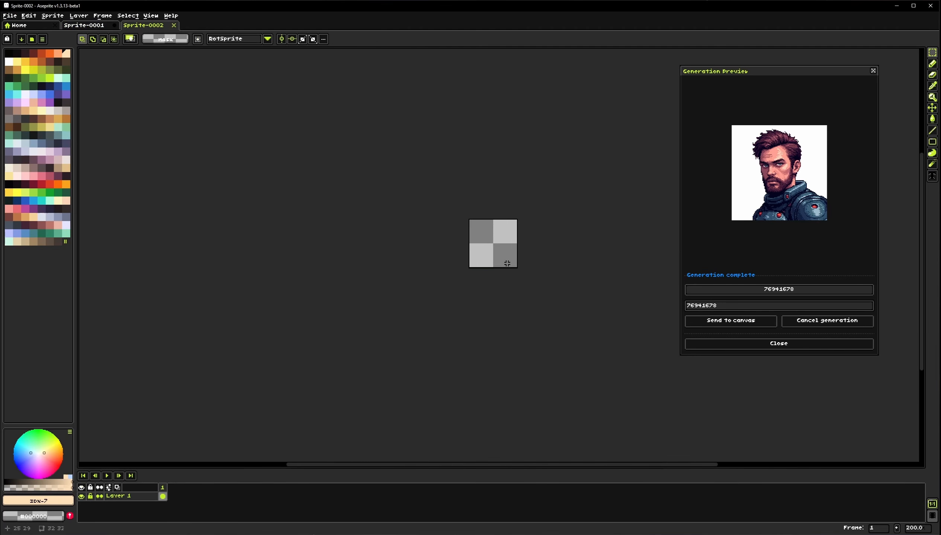
Select the entire 32 × 32 canvas
{"action": "left_click_drag", "start_coordinate": [484, 225], "coordinate": [416, 245]}
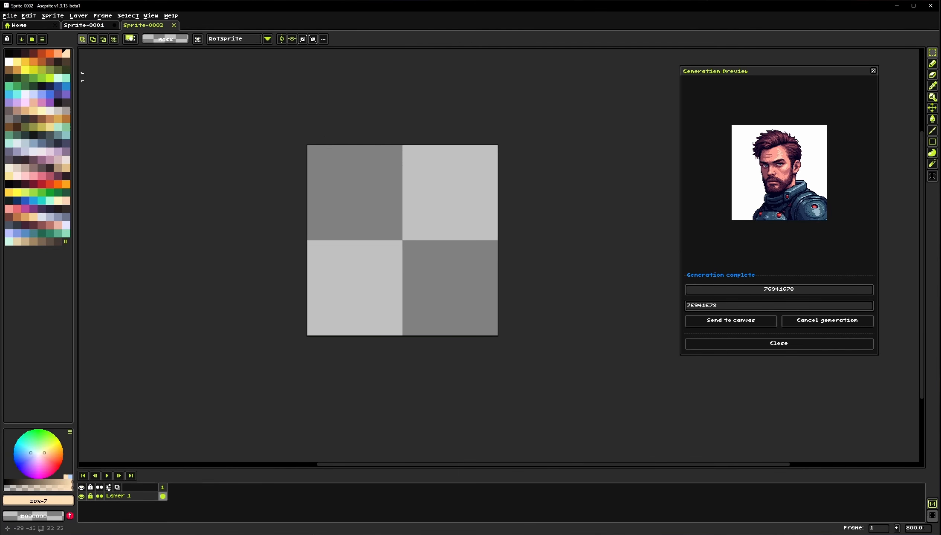
{"action": "left_click", "coordinate": [51, 15]}
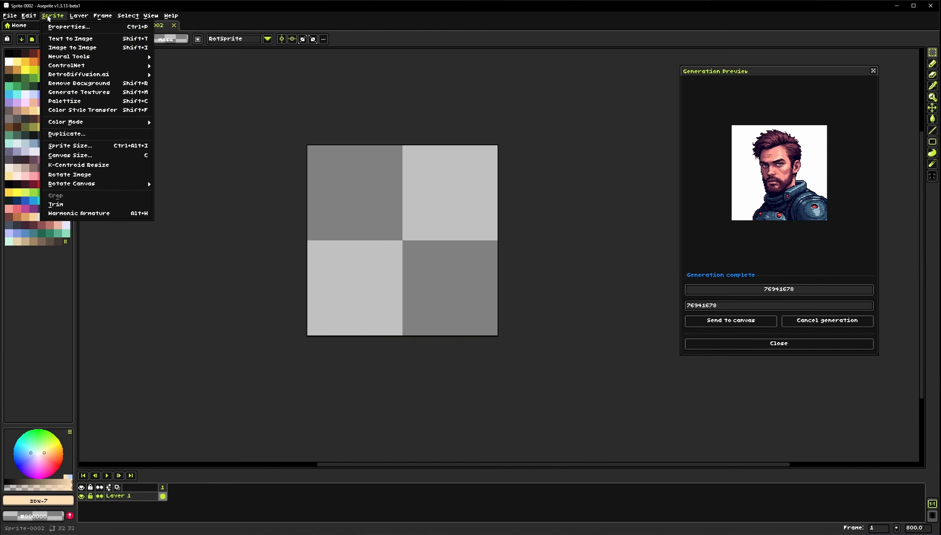
{"action": "left_click", "coordinate": [340, 202]}
{"action": "left_click_drag", "start_coordinate": [340, 201], "coordinate": [434, 283]}
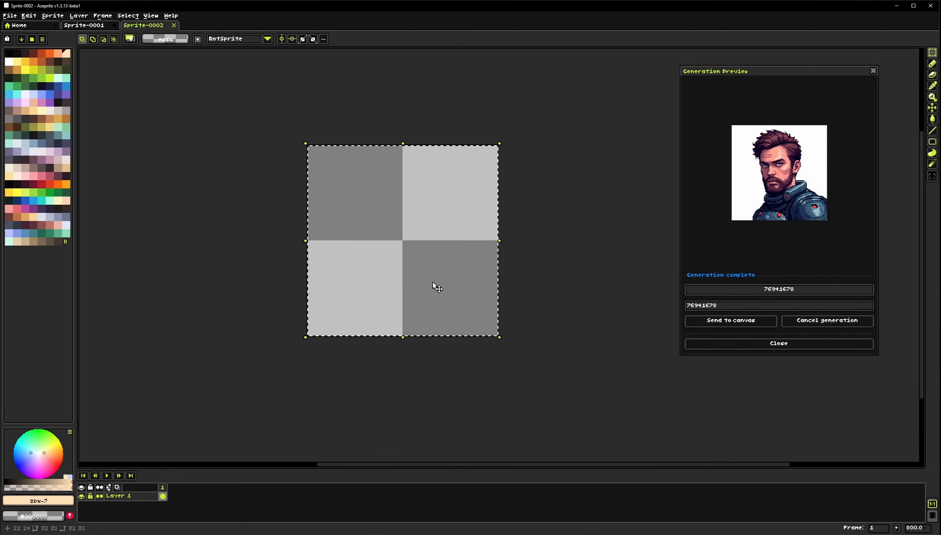
Open API Text to Image and set the image style to Minecraft Item
{"action": "left_click", "coordinate": [51, 15]}
{"action": "mouse_move", "coordinate": [104, 75]}
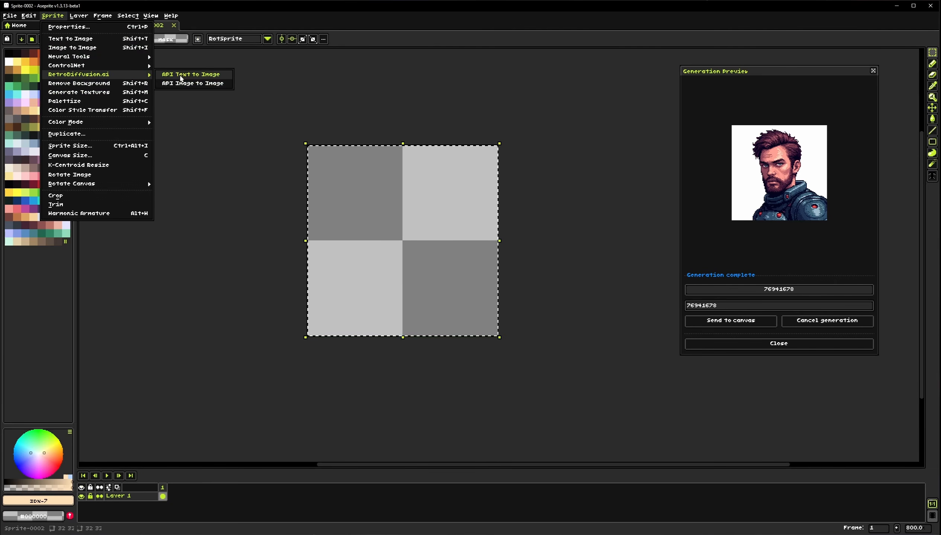
{"action": "left_click", "coordinate": [181, 78]}
{"action": "left_click", "coordinate": [509, 188]}
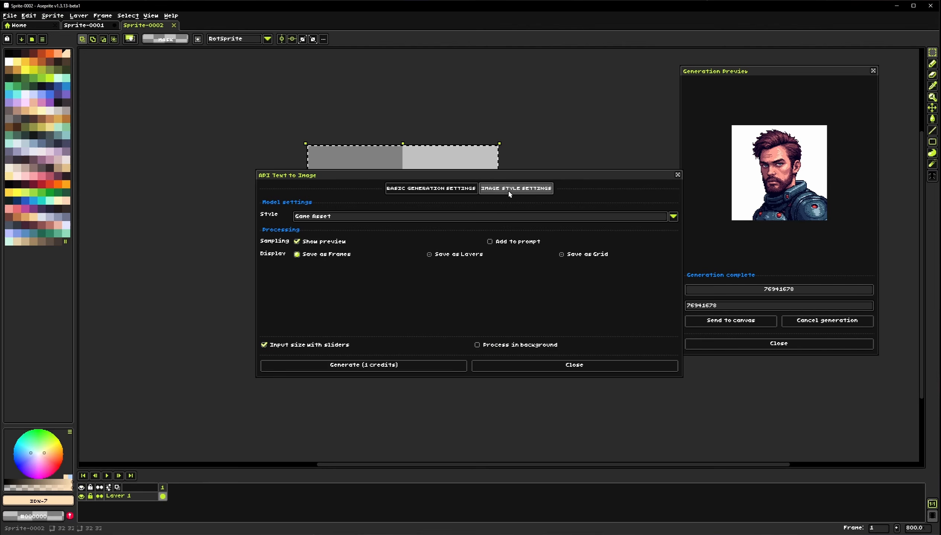
{"action": "left_click", "coordinate": [451, 217]}
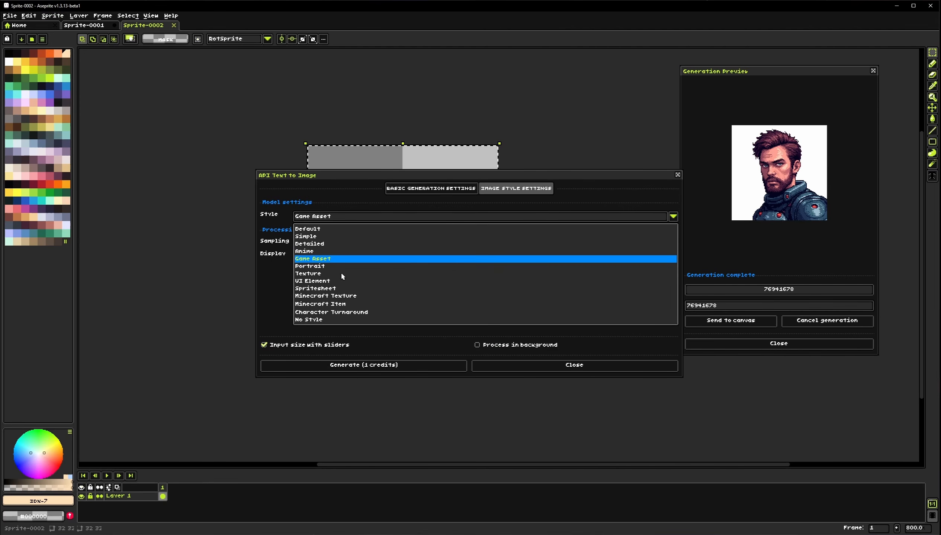
{"action": "left_click", "coordinate": [349, 304]}
{"action": "left_click", "coordinate": [432, 188]}
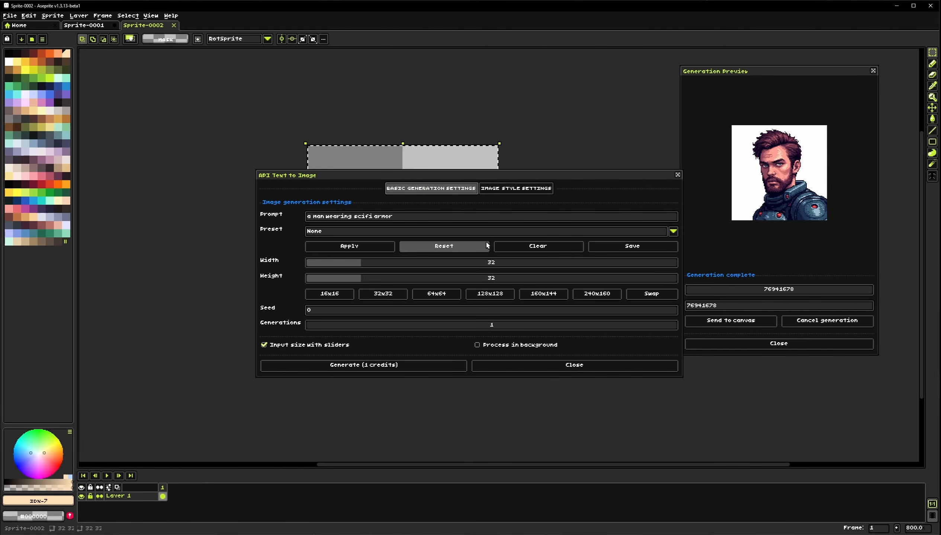
Replace the prompt with "stone bricks" and generate the 32 × 32 Minecraft Item image
{"action": "left_click", "coordinate": [538, 246]}
{"action": "left_click", "coordinate": [447, 218]}
{"action": "type", "text": "s"}
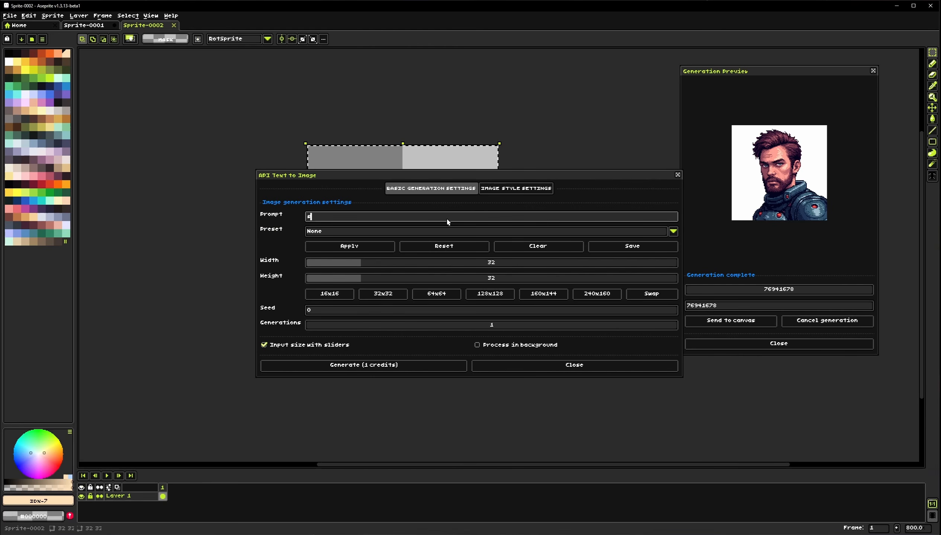
{"action": "type", "text": "tone bricks"}
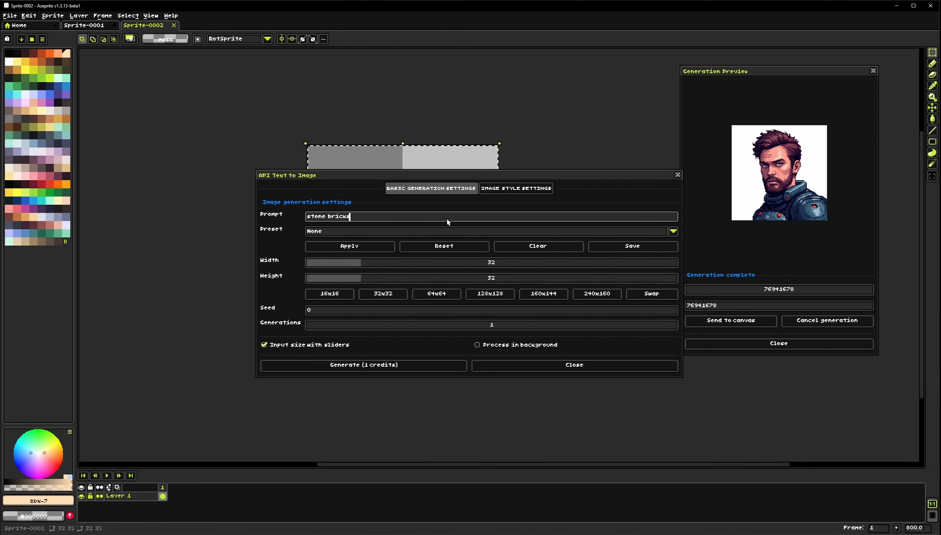
{"action": "left_click", "coordinate": [405, 365]}
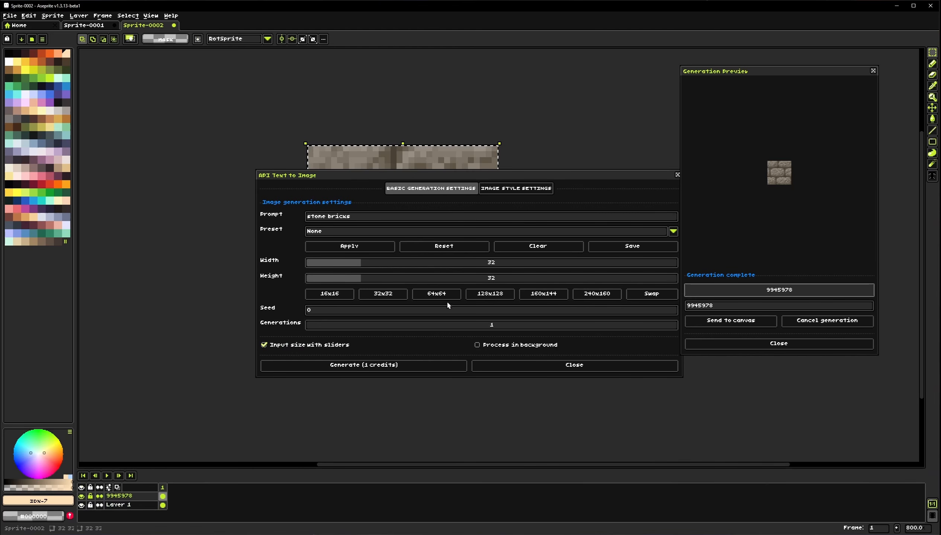
{"action": "left_click", "coordinate": [605, 367]}
Preview the stone-brick tile repeated in both axes with tiled mode, then switch tiled mode back to none
{"action": "left_click_drag", "start_coordinate": [435, 256], "coordinate": [354, 266]}
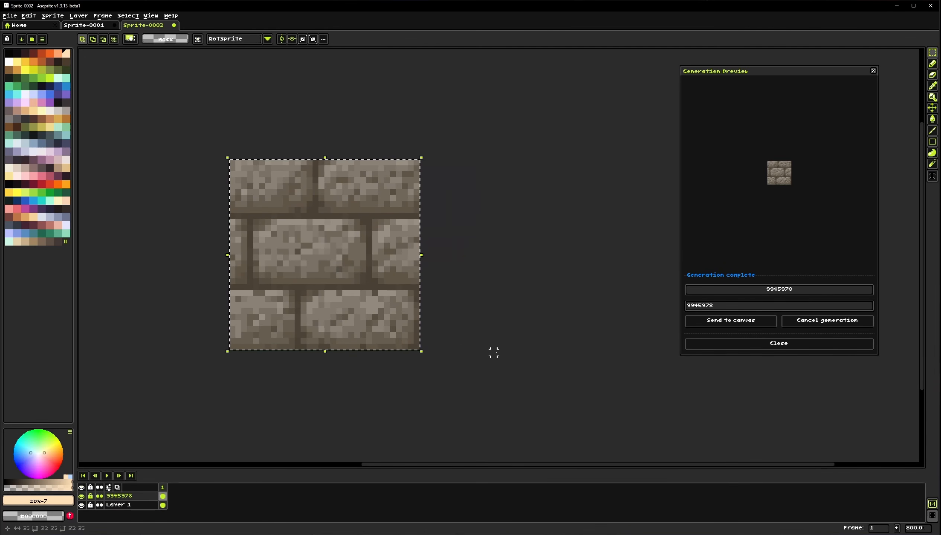
{"action": "left_click", "coordinate": [494, 353]}
{"action": "left_click", "coordinate": [149, 15]}
{"action": "mouse_move", "coordinate": [176, 69]}
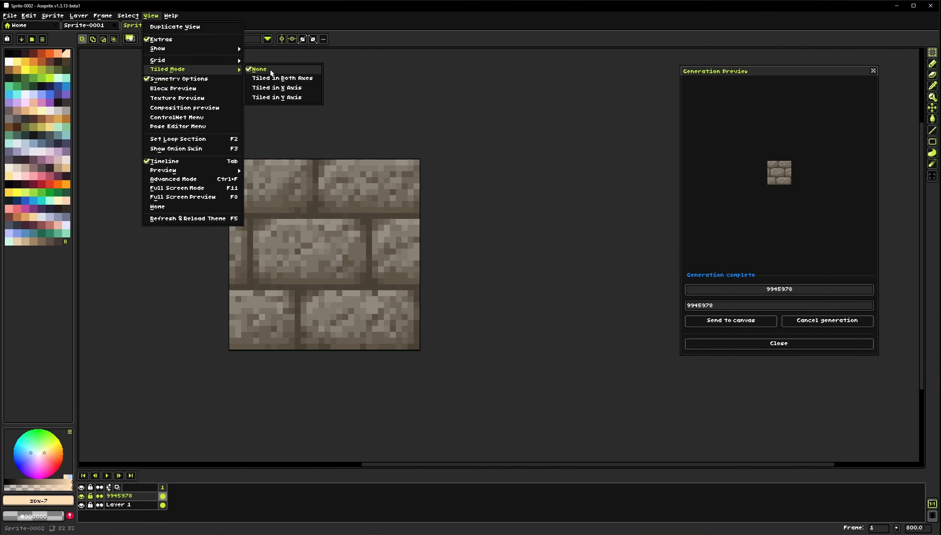
{"action": "left_click", "coordinate": [290, 83]}
{"action": "scroll", "coordinate": [355, 261], "scroll_direction": "down", "scroll_amount": 1}
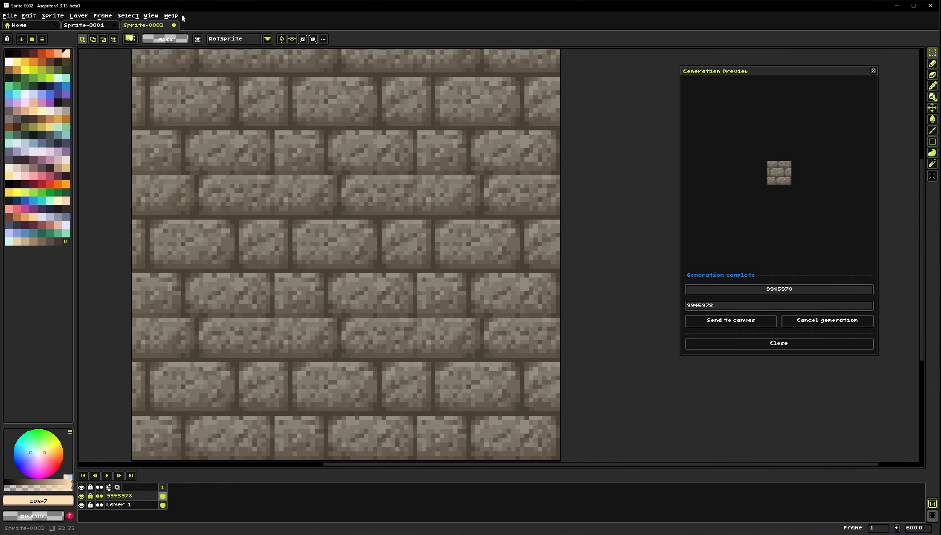
{"action": "left_click", "coordinate": [150, 16]}
{"action": "mouse_move", "coordinate": [220, 69]}
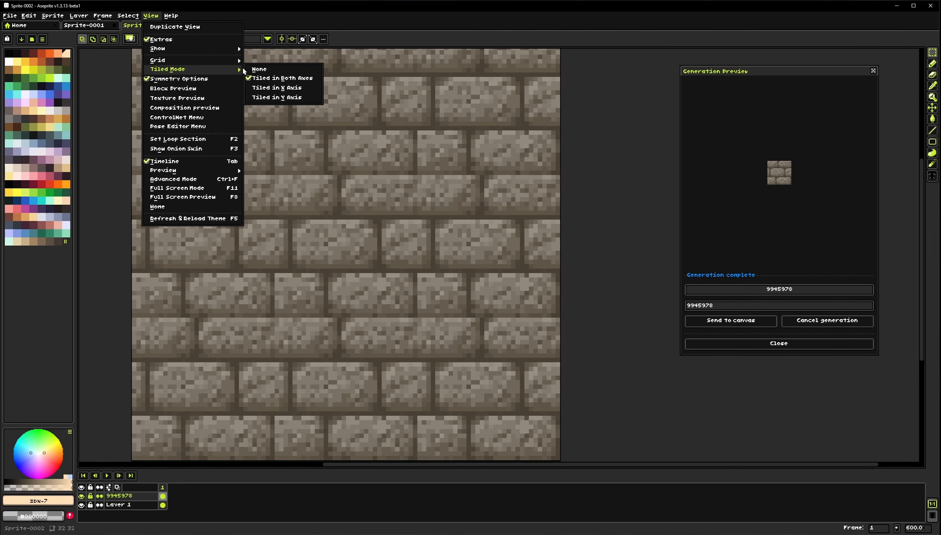
{"action": "left_click", "coordinate": [261, 70]}
{"action": "scroll", "coordinate": [354, 254], "scroll_direction": "up", "scroll_amount": 1}
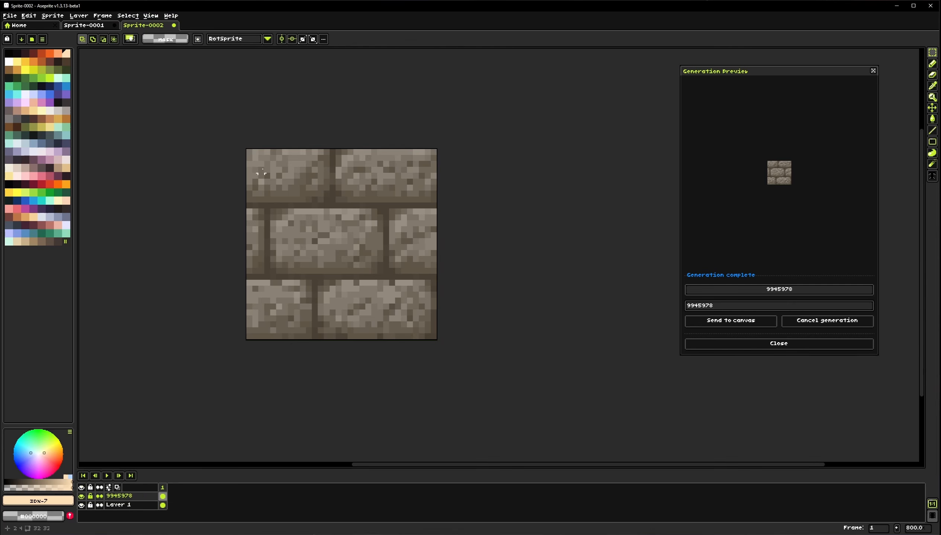
Select the whole tile and generate seamless texture maps from it
{"action": "left_click_drag", "start_coordinate": [248, 151], "coordinate": [439, 342]}
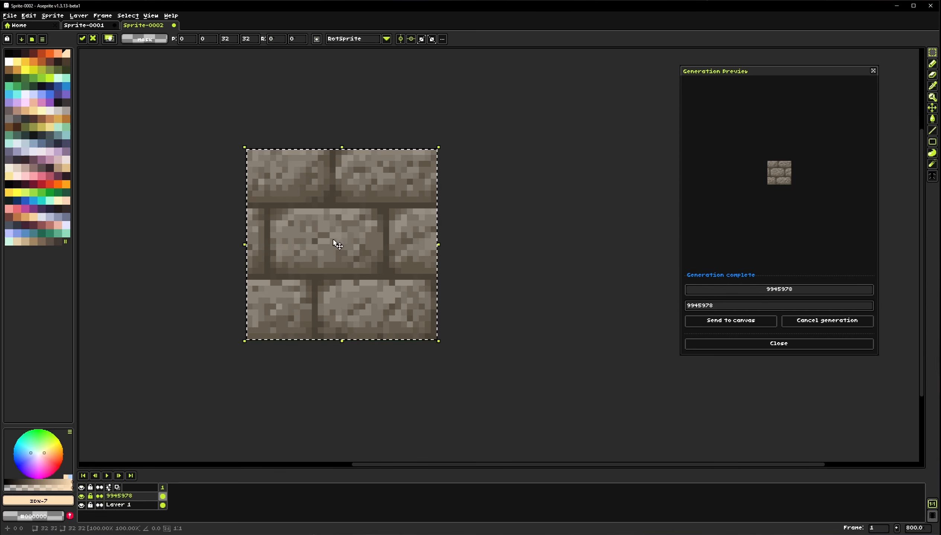
{"action": "left_click", "coordinate": [52, 15]}
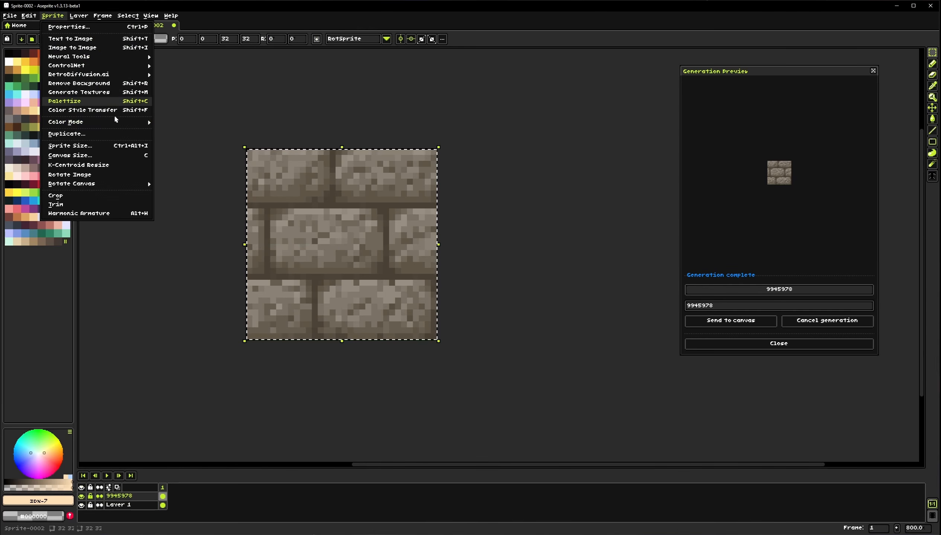
{"action": "left_click", "coordinate": [185, 121]}
{"action": "left_click", "coordinate": [52, 15]}
{"action": "left_click", "coordinate": [79, 91]}
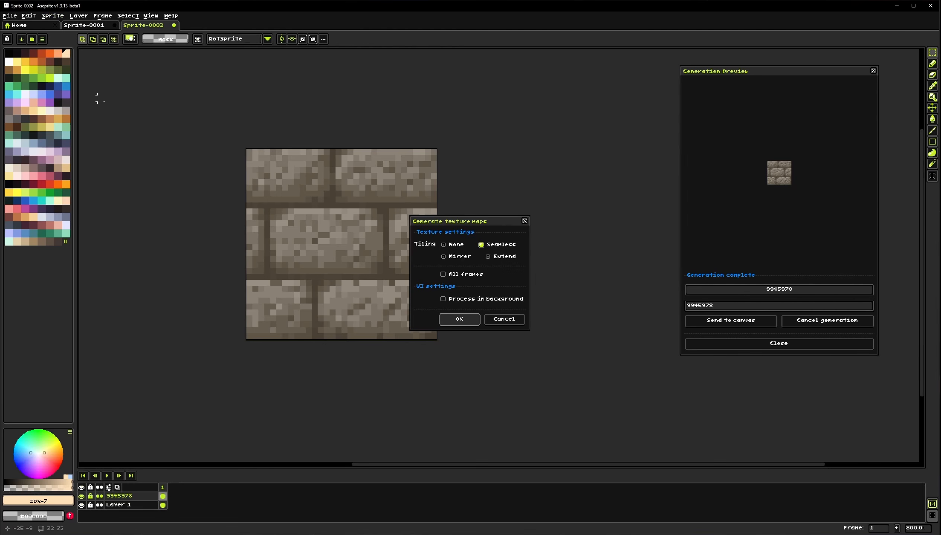
{"action": "left_click_drag", "start_coordinate": [529, 216], "coordinate": [540, 182]}
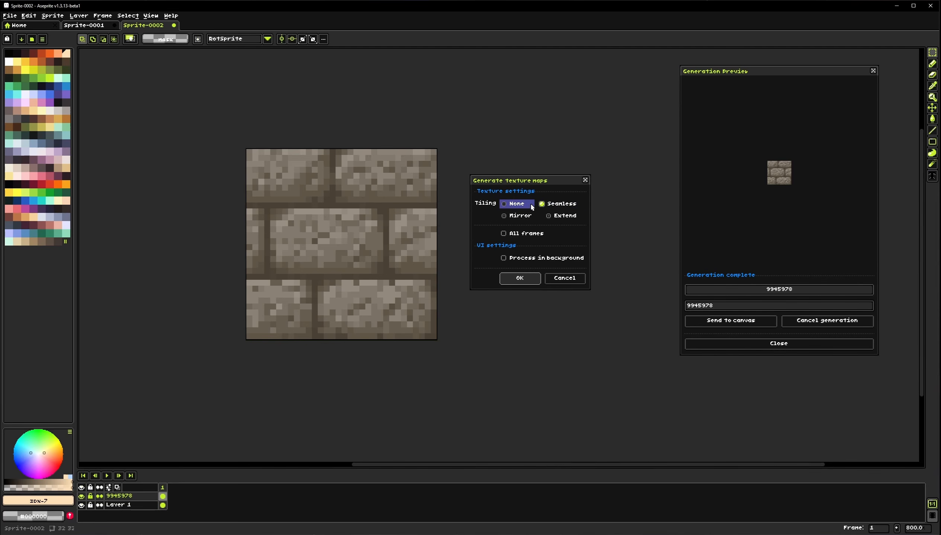
{"action": "left_click", "coordinate": [521, 279]}
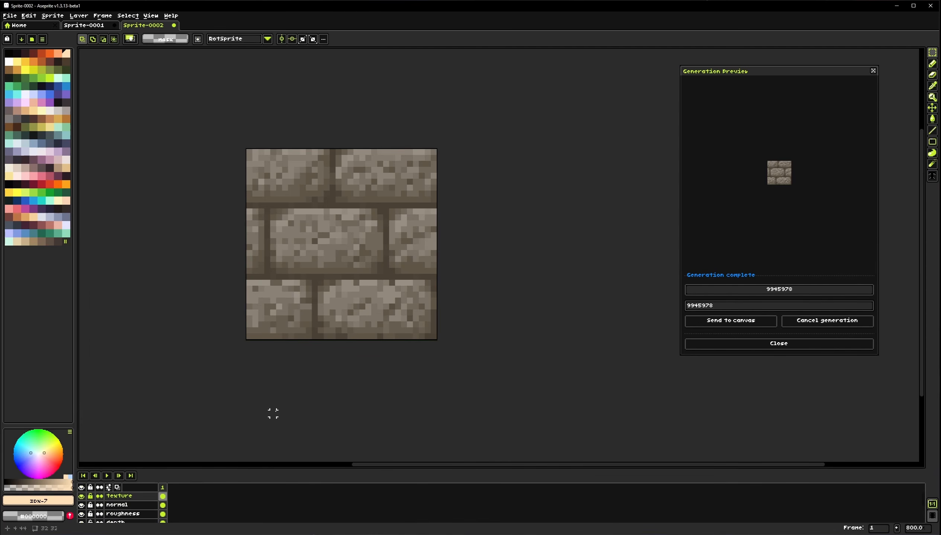
Inspect the generated texture, normal, roughness and depth layers by toggling their visibility
{"action": "left_click_drag", "start_coordinate": [304, 362], "coordinate": [326, 347]}
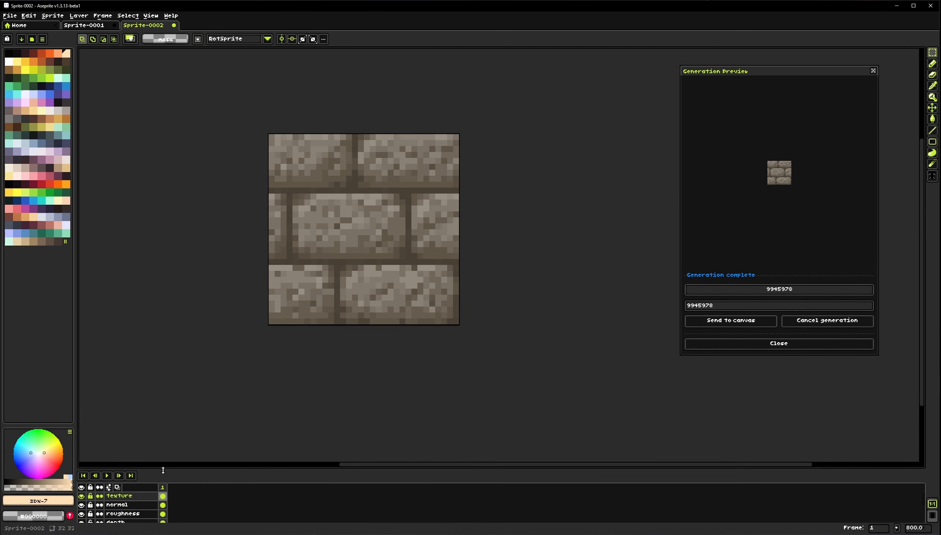
{"action": "left_click_drag", "start_coordinate": [162, 471], "coordinate": [181, 416]}
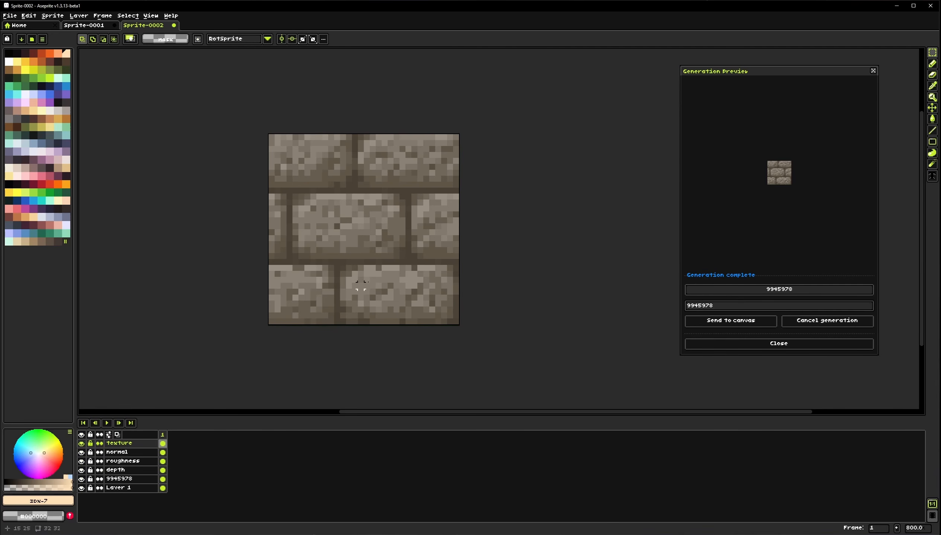
{"action": "left_click", "coordinate": [81, 444]}
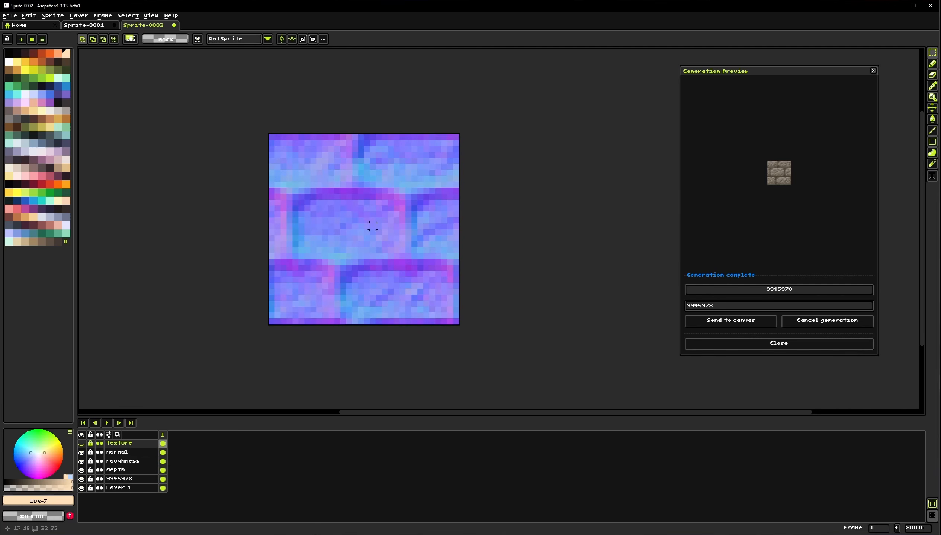
{"action": "left_click", "coordinate": [81, 453]}
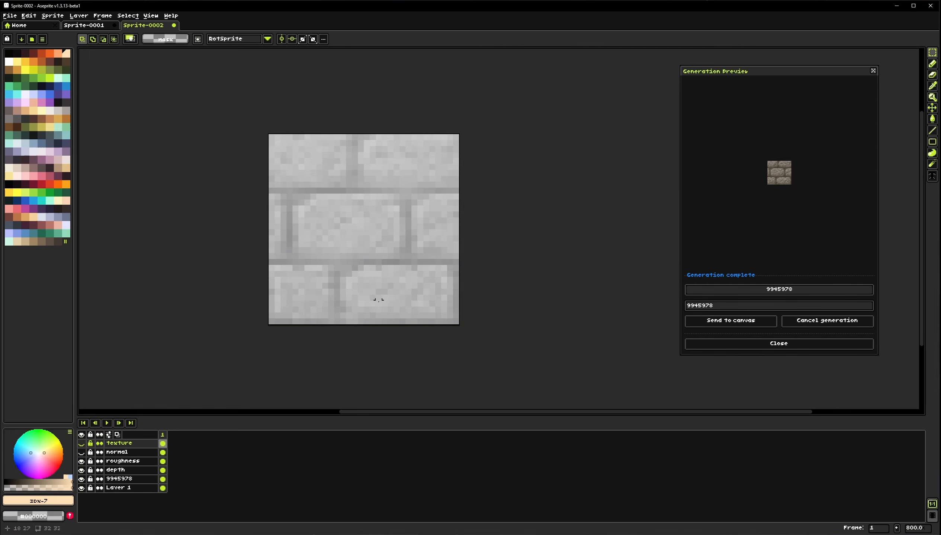
{"action": "left_click", "coordinate": [81, 461]}
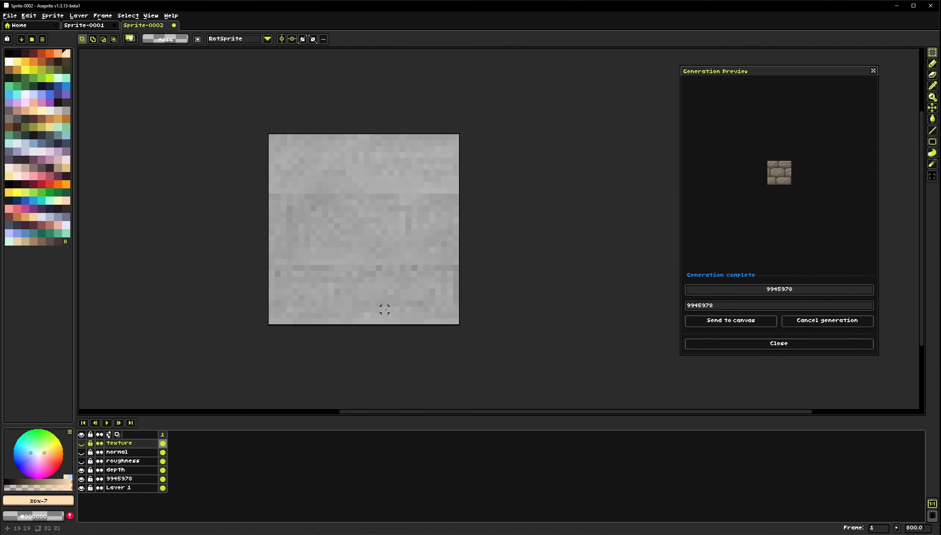
{"action": "left_click_drag", "start_coordinate": [82, 461], "coordinate": [82, 437]}
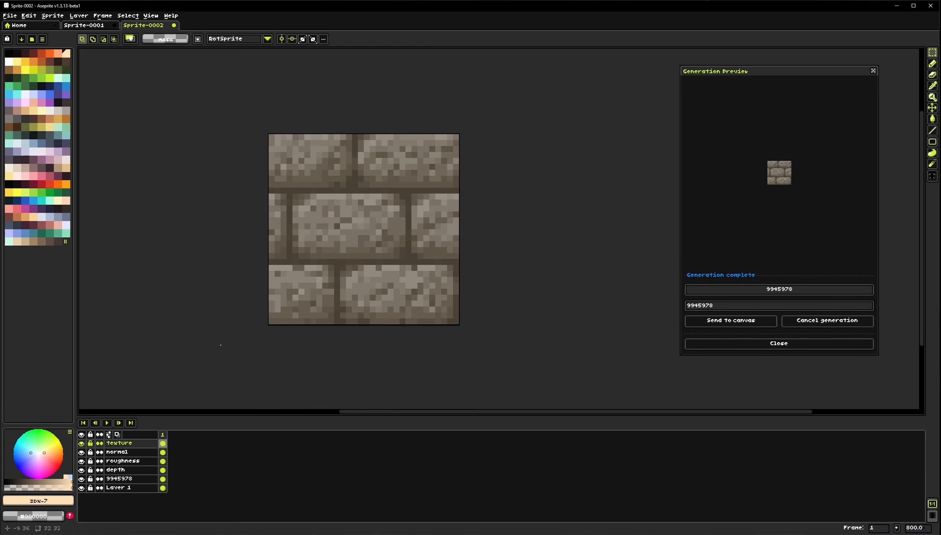
Open Texture Preview and rotate the 3D stone-brick surface while trying different depth scales
{"action": "left_click", "coordinate": [151, 16]}
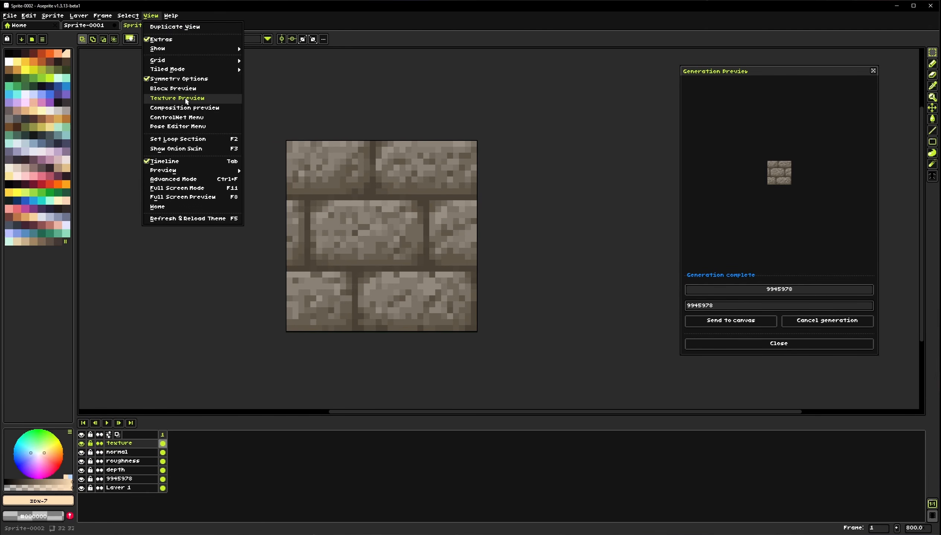
{"action": "left_click", "coordinate": [191, 99]}
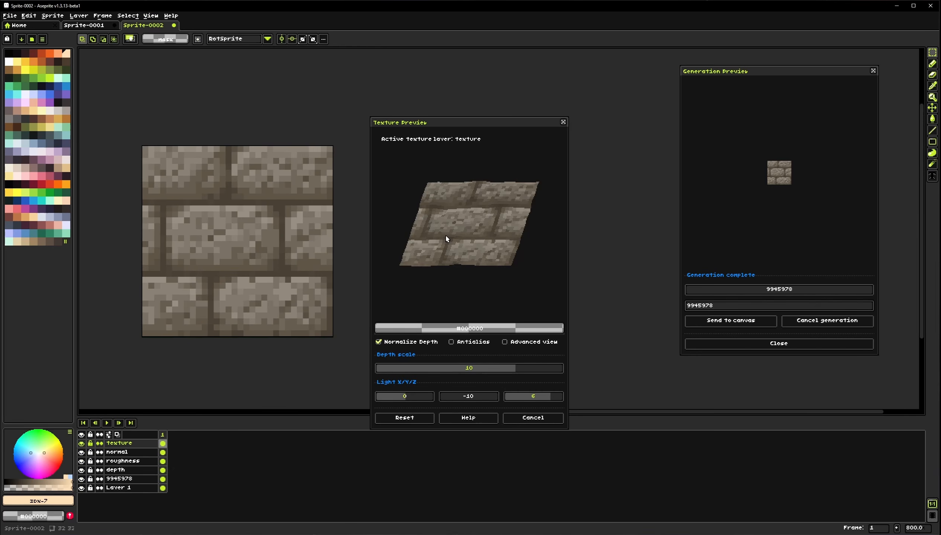
{"action": "left_click_drag", "start_coordinate": [462, 248], "coordinate": [428, 252]}
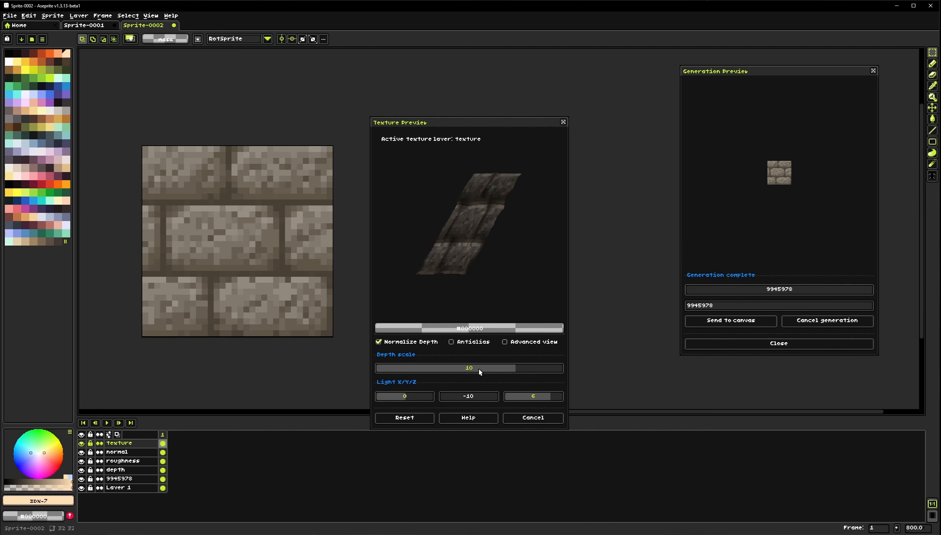
{"action": "left_click_drag", "start_coordinate": [490, 370], "coordinate": [427, 367]}
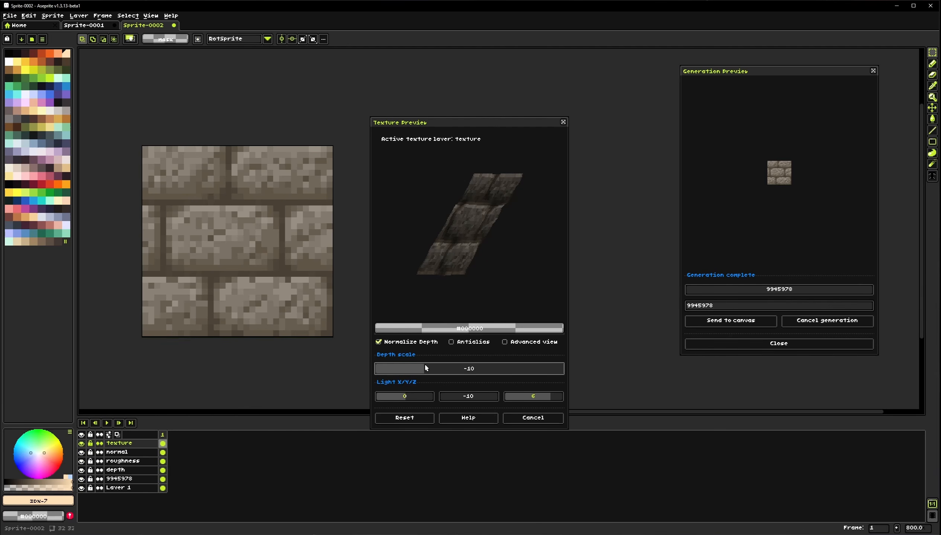
{"action": "left_click_drag", "start_coordinate": [460, 271], "coordinate": [534, 243]}
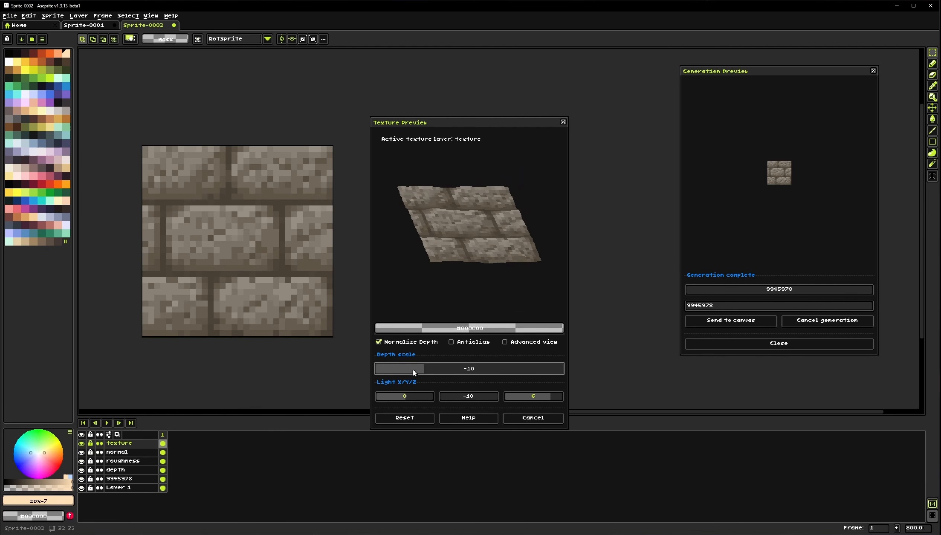
{"action": "left_click_drag", "start_coordinate": [395, 373], "coordinate": [368, 369]}
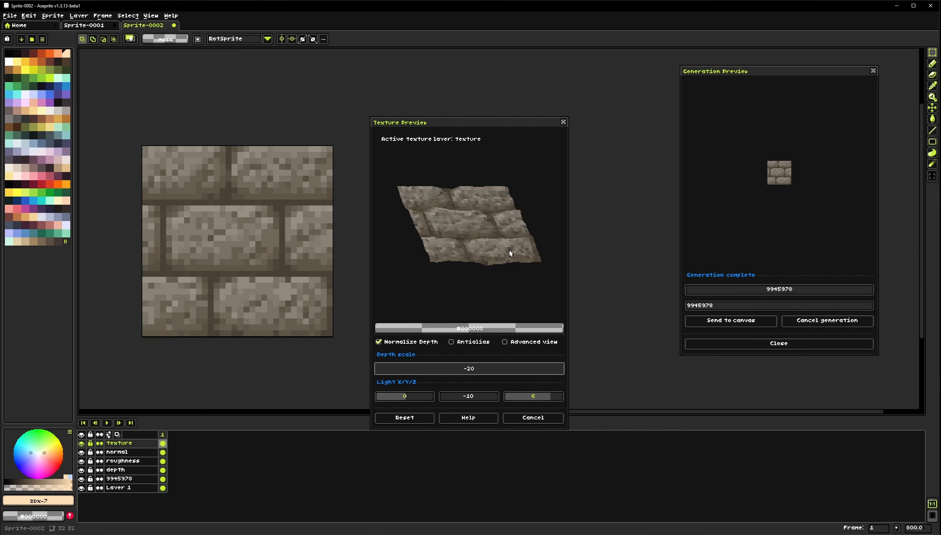
{"action": "left_click_drag", "start_coordinate": [508, 255], "coordinate": [482, 269]}
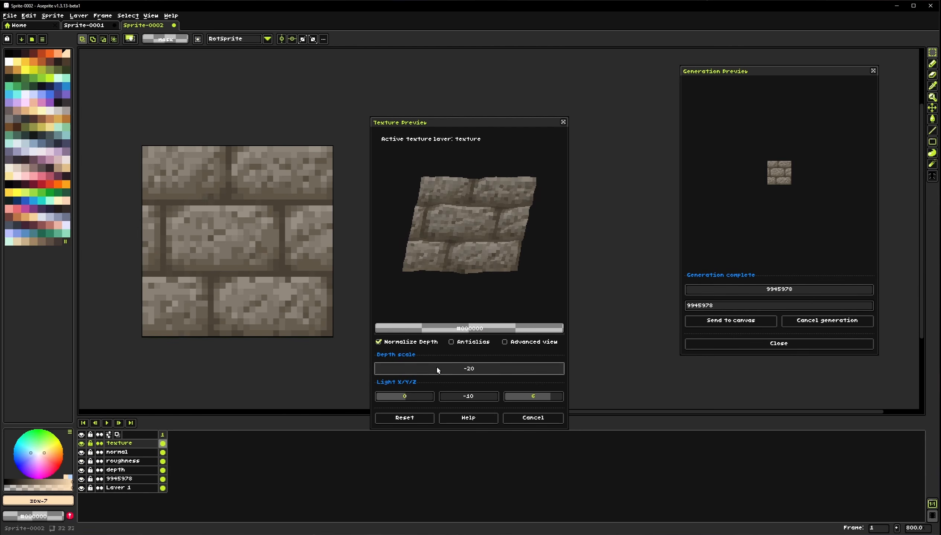
Toggle Normalize Depth and keep rotating the 3D preview, then close Texture Preview without applying
{"action": "left_click", "coordinate": [390, 372]}
{"action": "left_click_drag", "start_coordinate": [414, 374], "coordinate": [425, 370]}
{"action": "left_click_drag", "start_coordinate": [470, 224], "coordinate": [465, 310]}
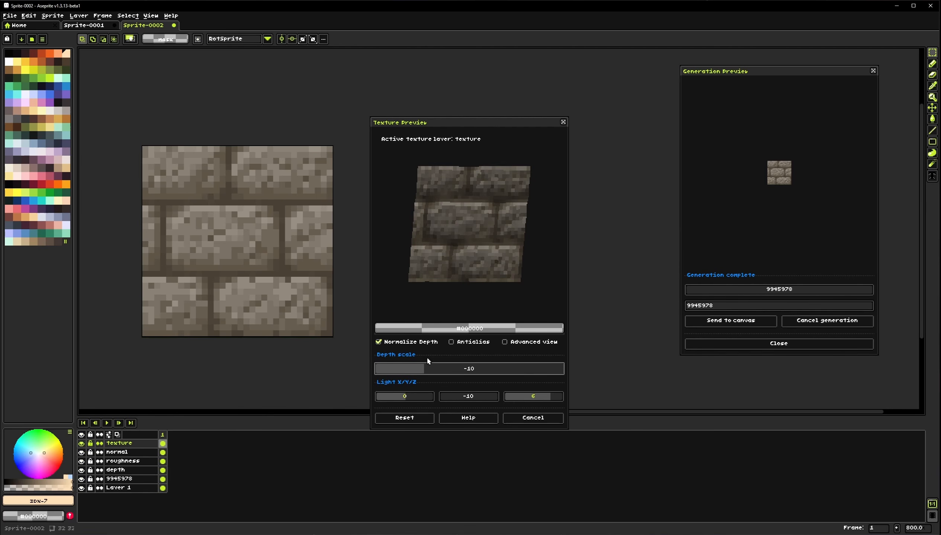
{"action": "left_click", "coordinate": [410, 342]}
{"action": "left_click_drag", "start_coordinate": [470, 257], "coordinate": [478, 198]}
{"action": "left_click", "coordinate": [420, 345]}
{"action": "left_click", "coordinate": [418, 345]}
{"action": "left_click", "coordinate": [420, 344]}
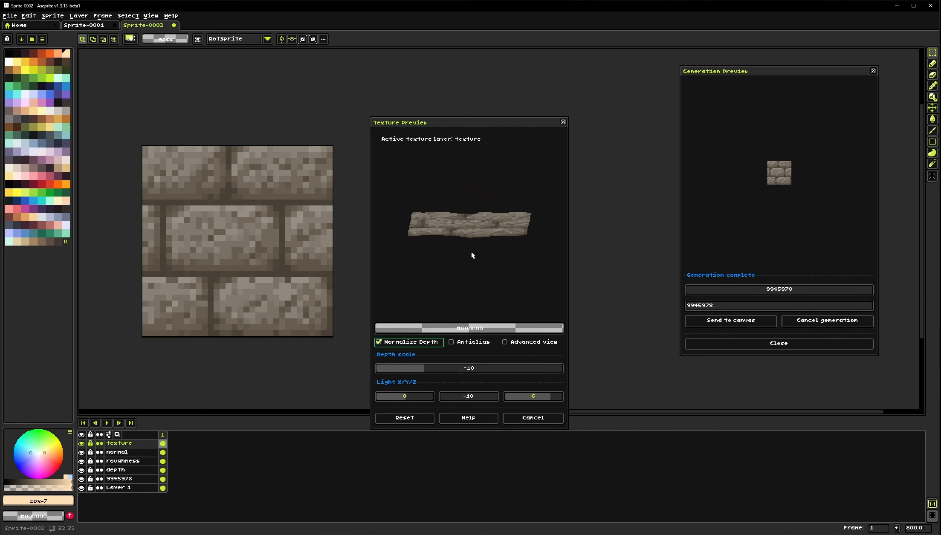
{"action": "left_click_drag", "start_coordinate": [472, 251], "coordinate": [491, 258]}
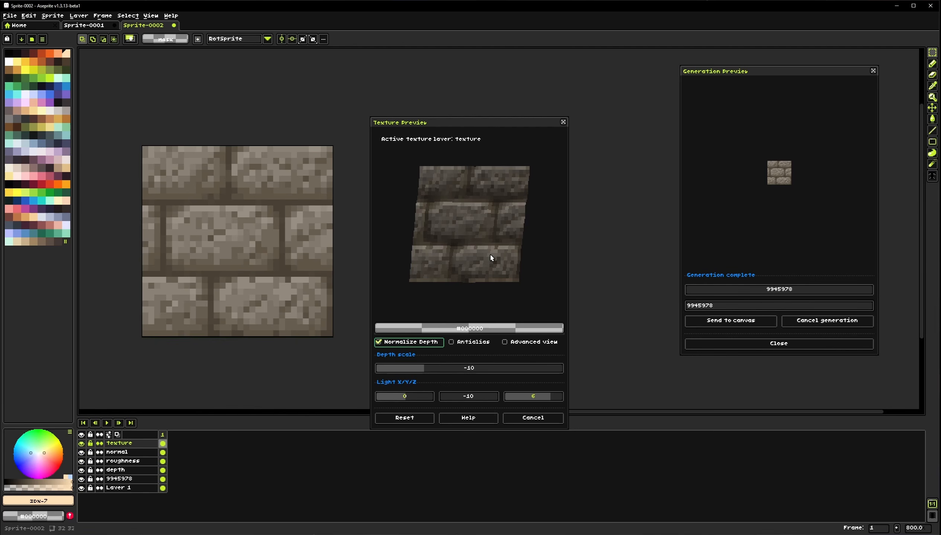
{"action": "mouse_move", "coordinate": [449, 258]}
{"action": "left_mouse_down"}
{"action": "mouse_move", "coordinate": [505, 258]}
{"action": "mouse_move", "coordinate": [542, 272]}
{"action": "mouse_move", "coordinate": [489, 249]}
{"action": "mouse_move", "coordinate": [458, 271]}
{"action": "mouse_move", "coordinate": [458, 243]}
{"action": "left_mouse_up"}
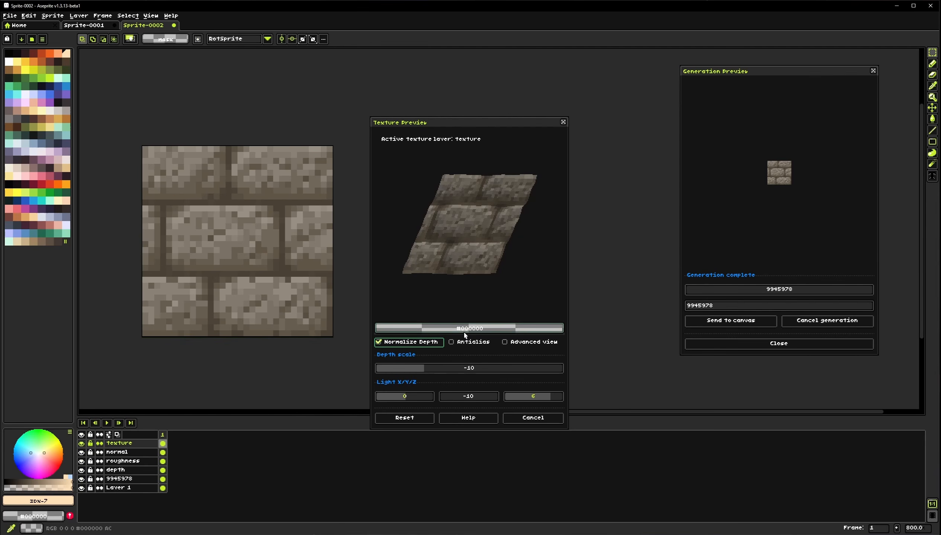
{"action": "left_click_drag", "start_coordinate": [459, 247], "coordinate": [494, 239]}
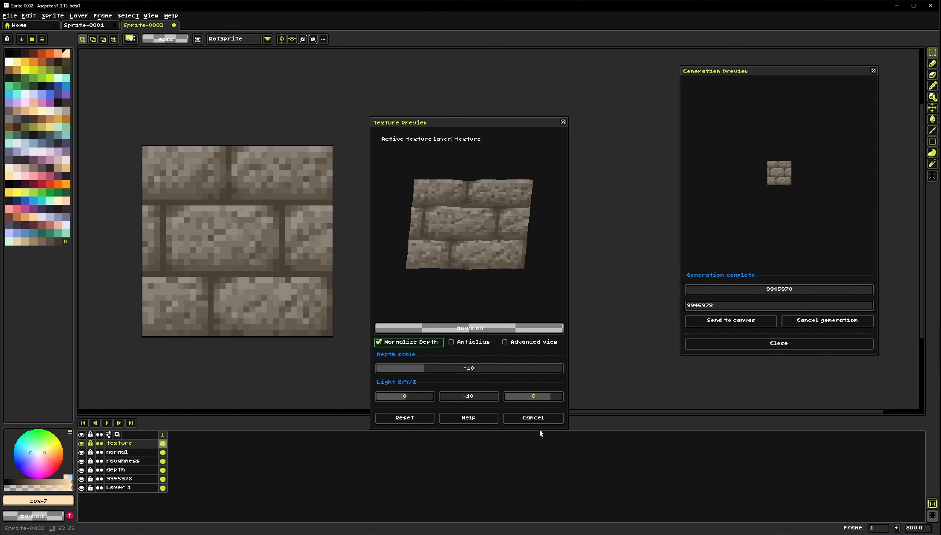
{"action": "left_click", "coordinate": [538, 418]}
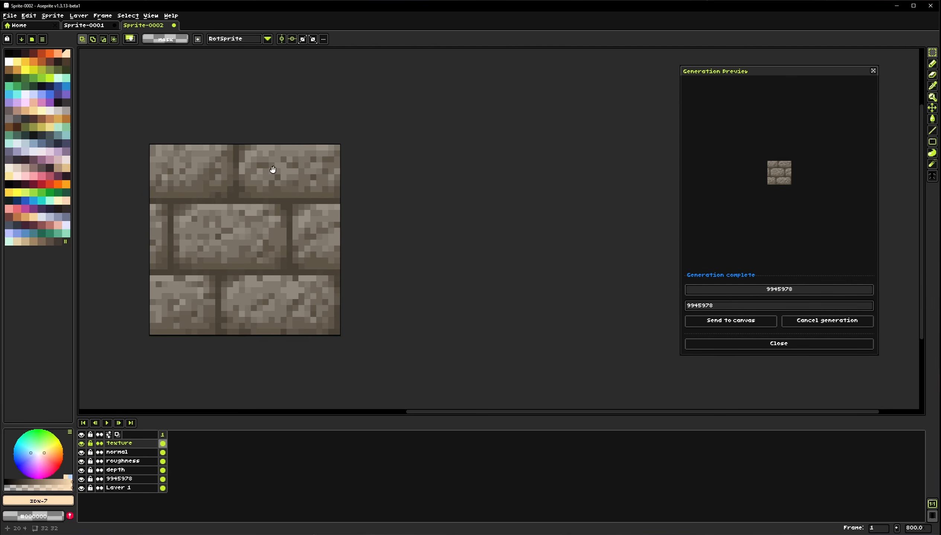
Delete all layers except the texture layer
{"action": "left_click", "coordinate": [57, 17]}
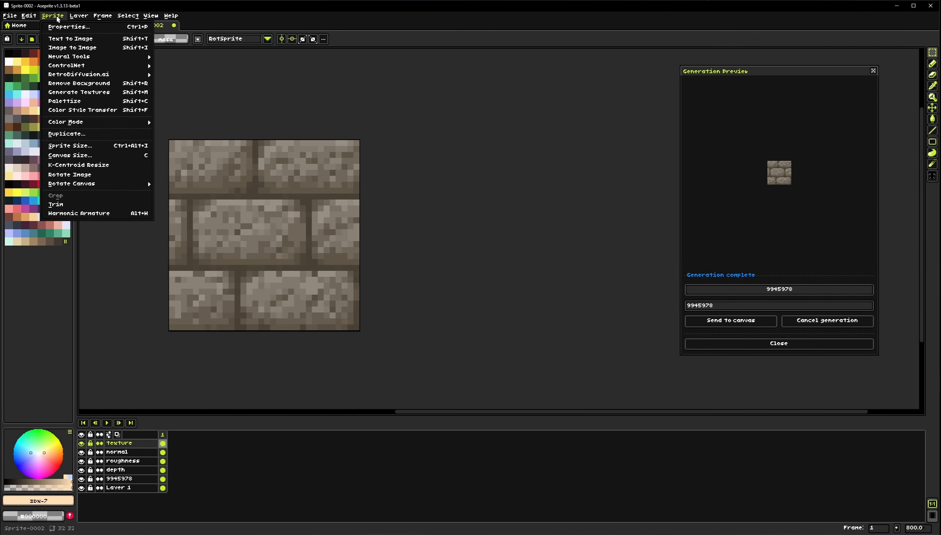
{"action": "left_click", "coordinate": [285, 236]}
{"action": "left_click_drag", "start_coordinate": [252, 250], "coordinate": [327, 237]}
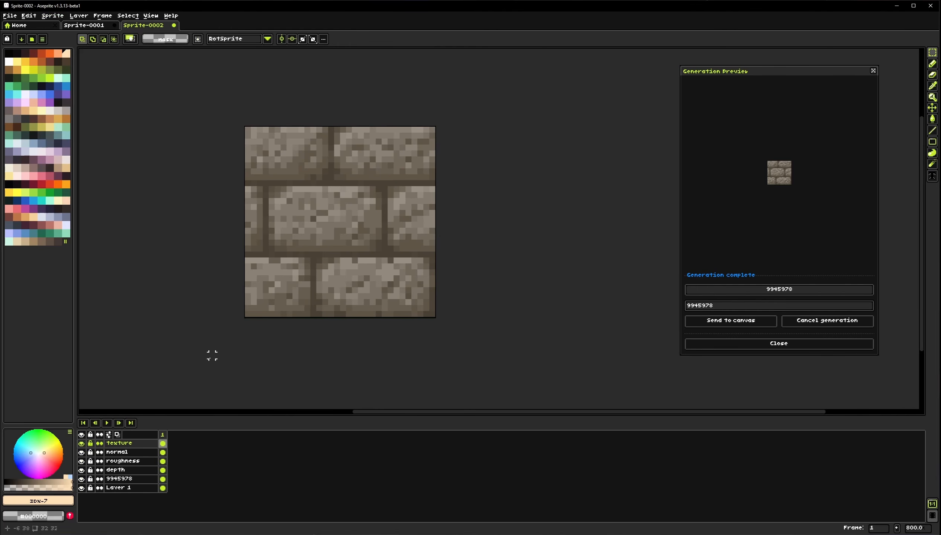
{"action": "left_click_drag", "start_coordinate": [136, 452], "coordinate": [159, 531]}
{"action": "key", "text": "Delete"}
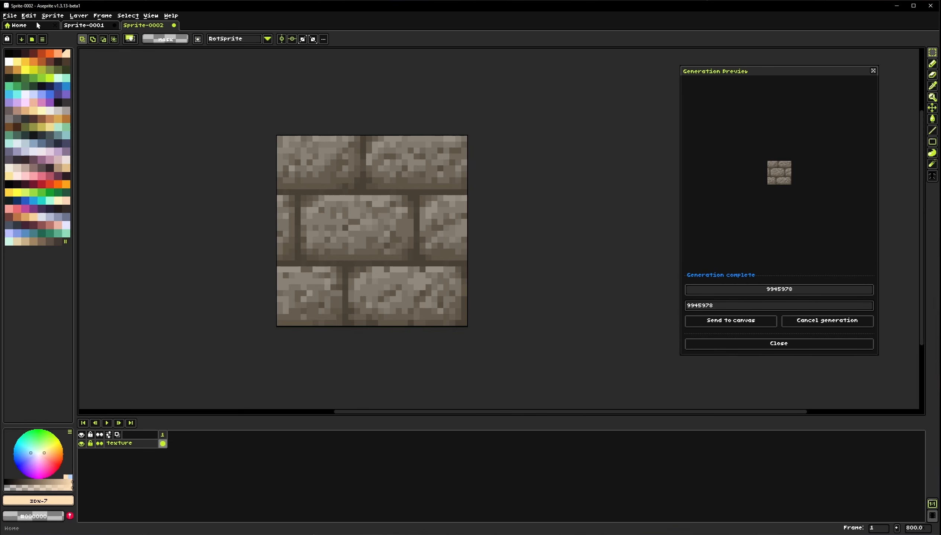
Palettize the stone-brick texture using the active palette, then undo the palettize
{"action": "left_click", "coordinate": [52, 15]}
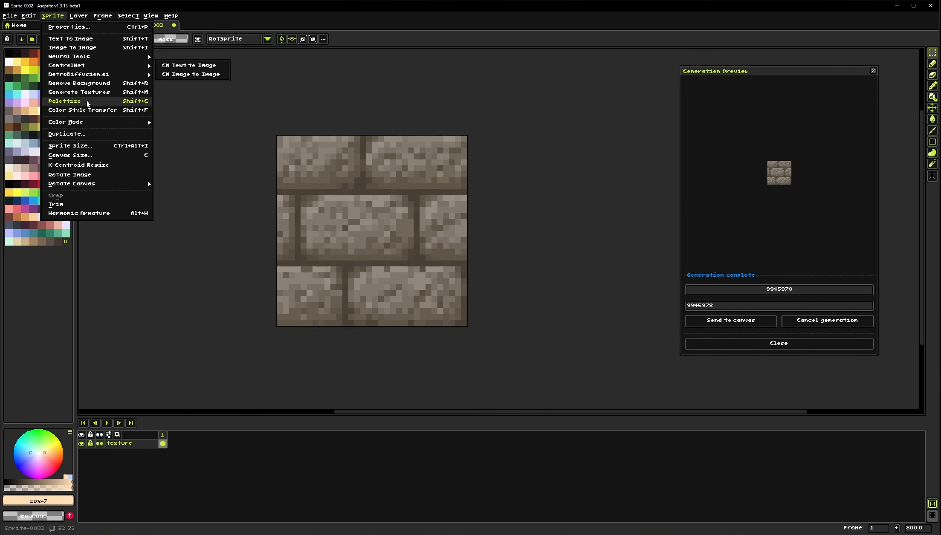
{"action": "left_click", "coordinate": [75, 101]}
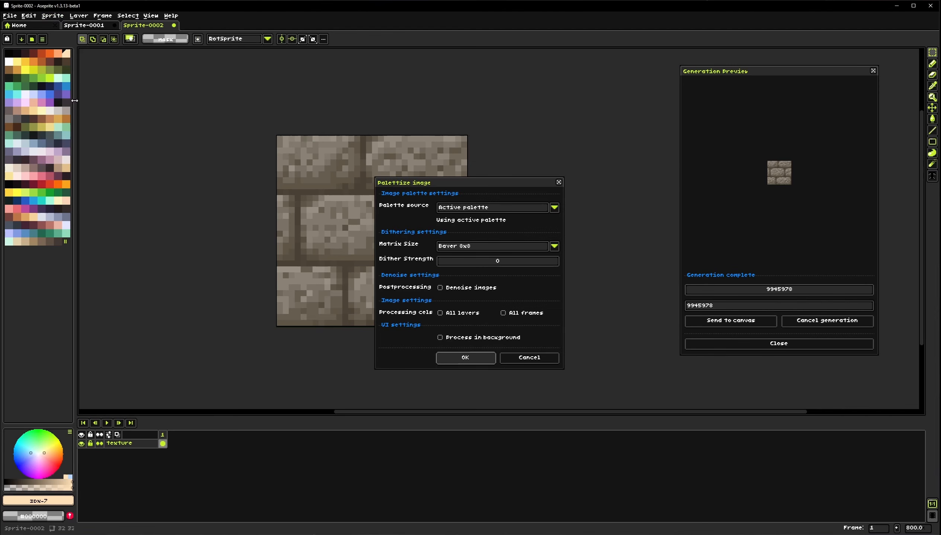
{"action": "left_click", "coordinate": [554, 207]}
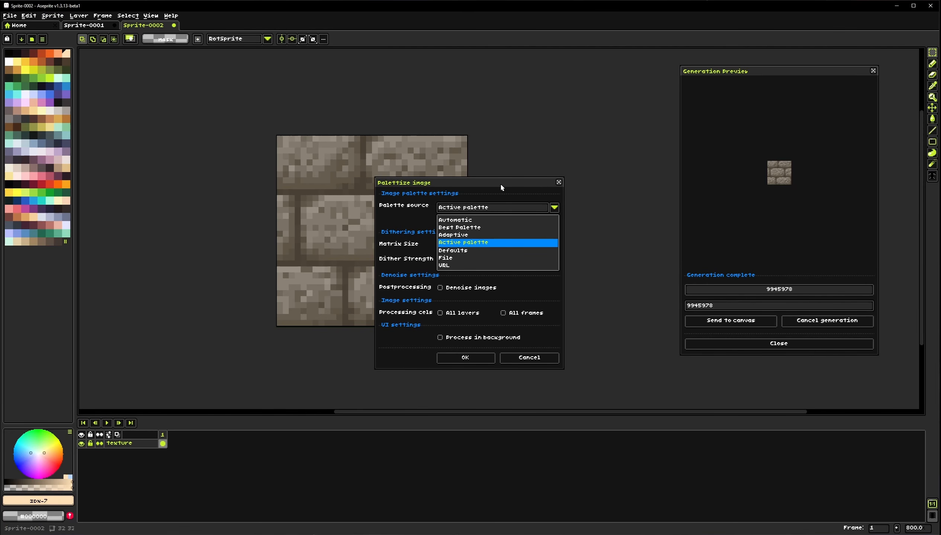
{"action": "left_click", "coordinate": [448, 209]}
{"action": "left_click", "coordinate": [496, 212]}
{"action": "left_click", "coordinate": [496, 209]}
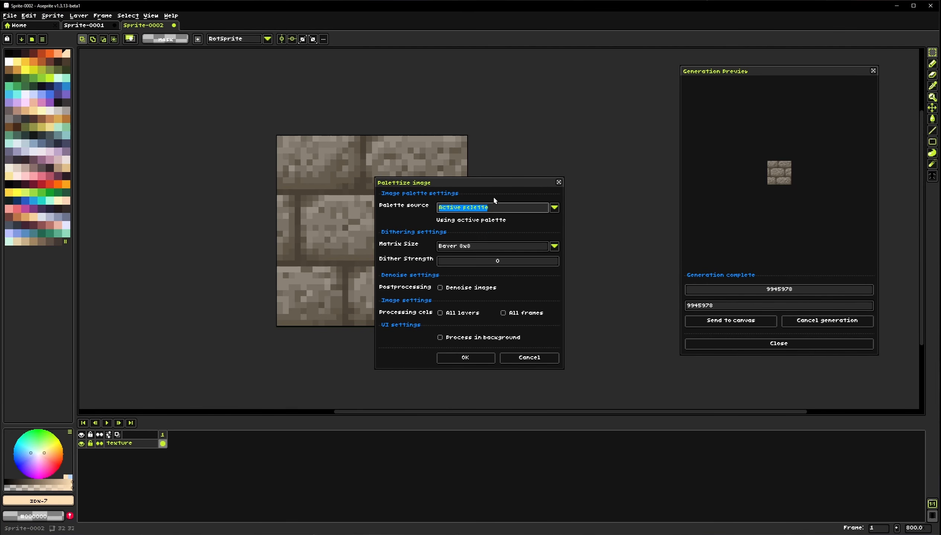
{"action": "left_click", "coordinate": [471, 362]}
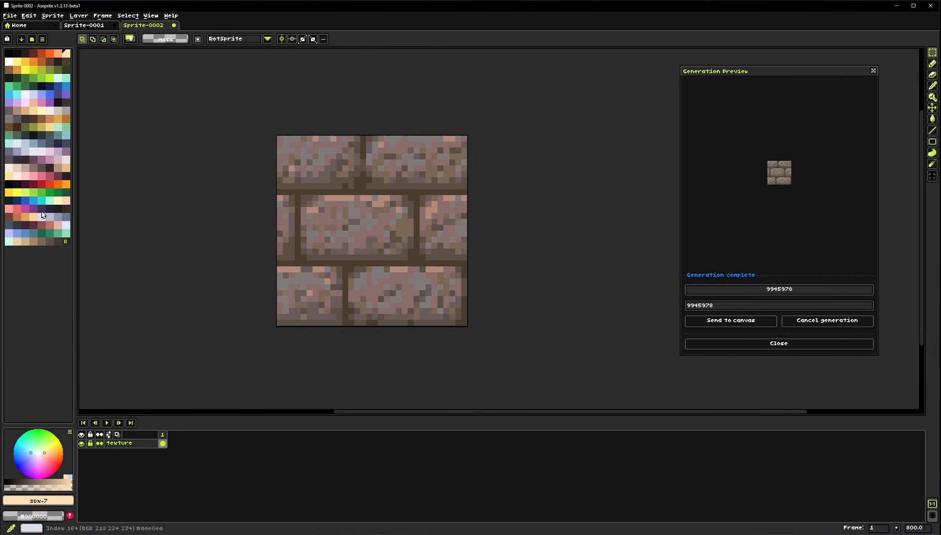
{"action": "left_click_drag", "start_coordinate": [371, 242], "coordinate": [416, 243]}
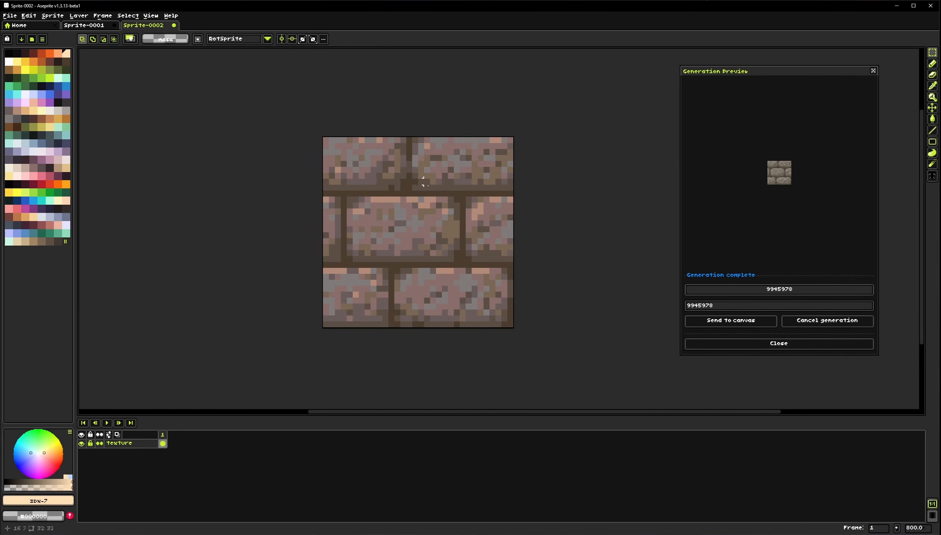
{"action": "key", "text": "ctrl+z"}
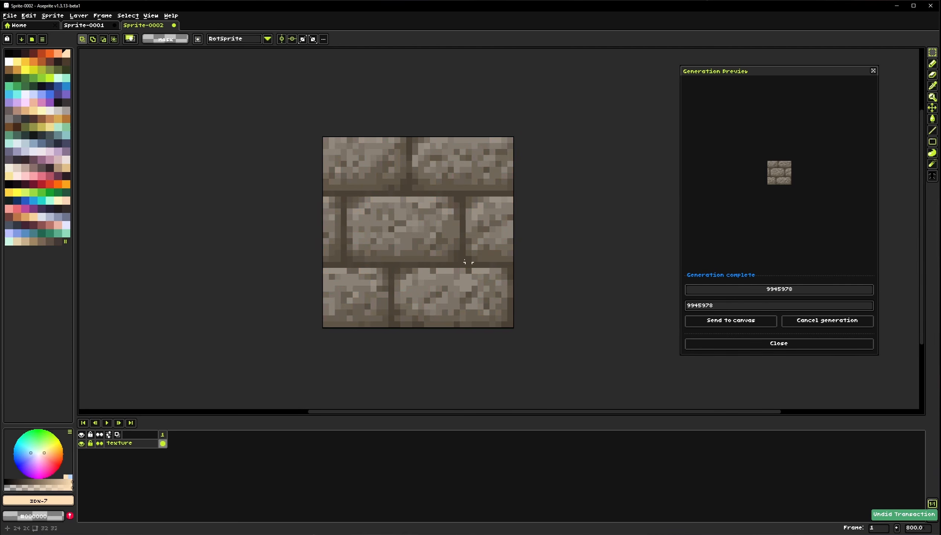
Palettize the texture with the Adaptive palette source limited to 6 colors
{"action": "left_click", "coordinate": [52, 16]}
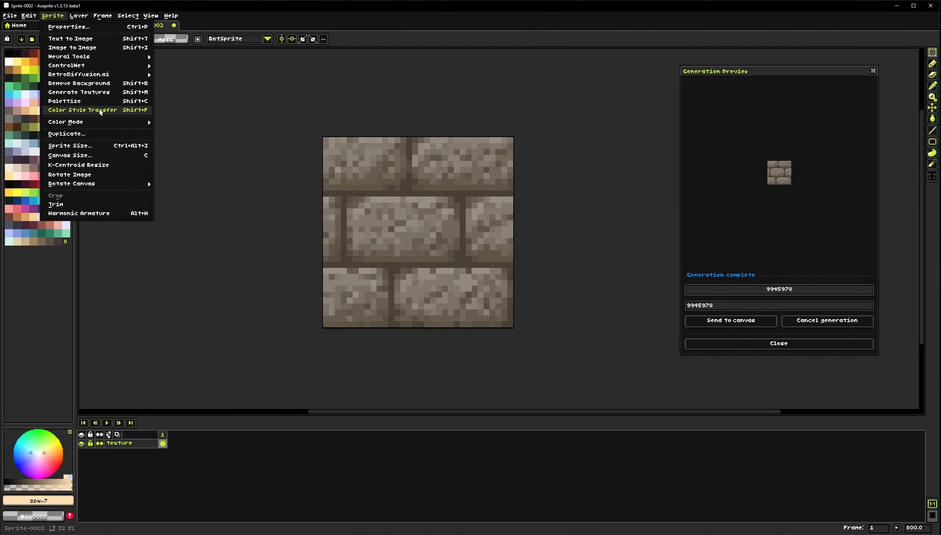
{"action": "left_click", "coordinate": [79, 101]}
{"action": "left_click", "coordinate": [487, 210]}
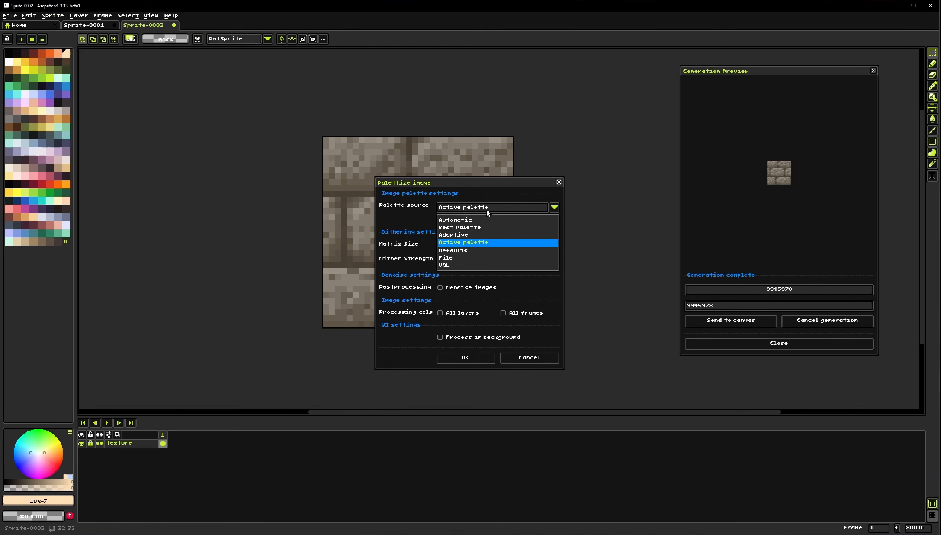
{"action": "left_click", "coordinate": [460, 220]}
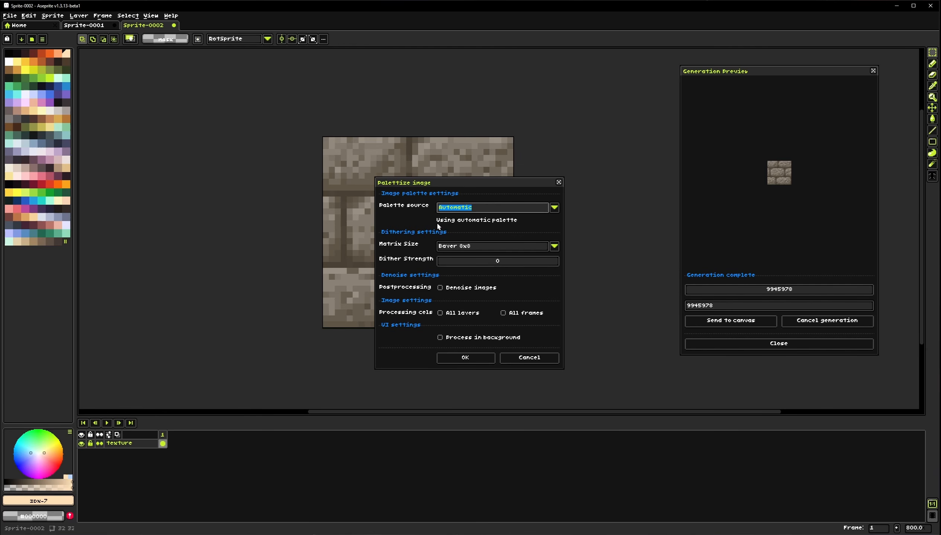
{"action": "left_click", "coordinate": [491, 209]}
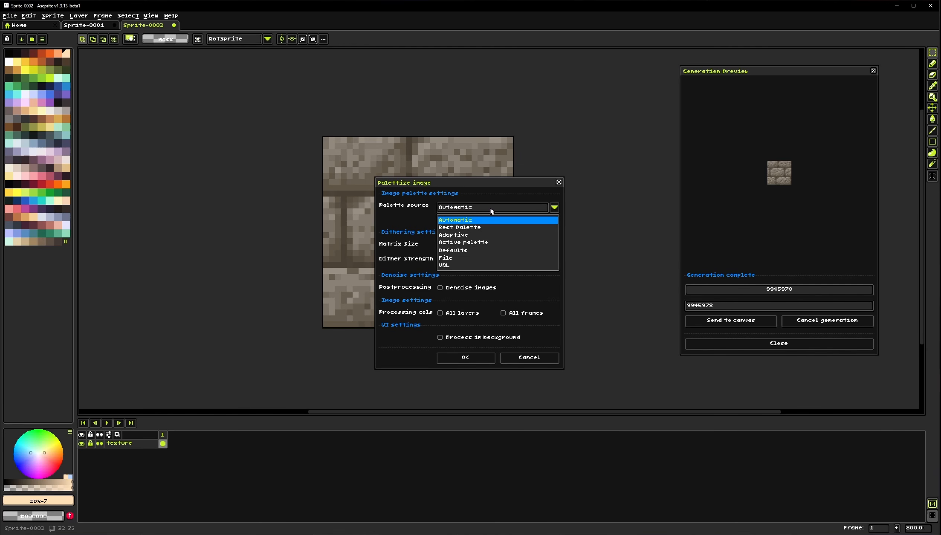
{"action": "left_click", "coordinate": [482, 227]}
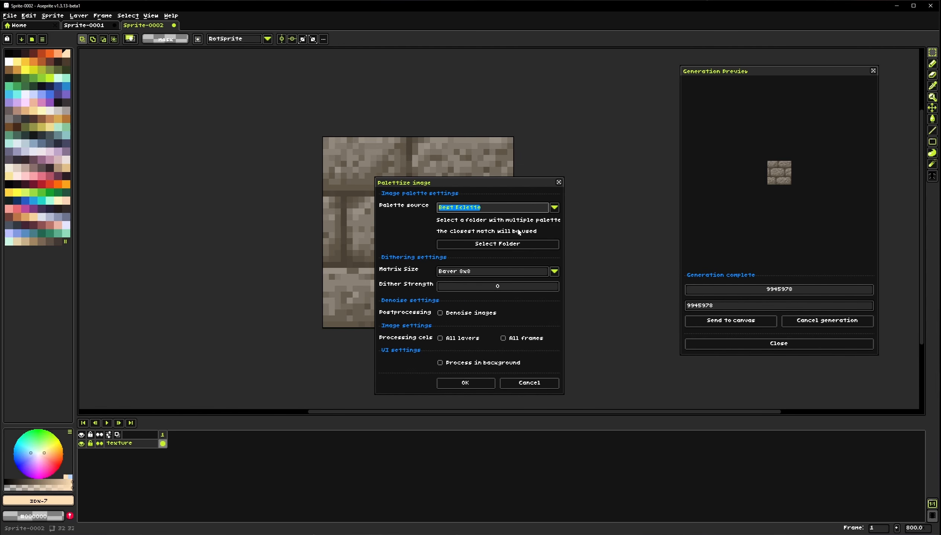
{"action": "left_click", "coordinate": [555, 207]}
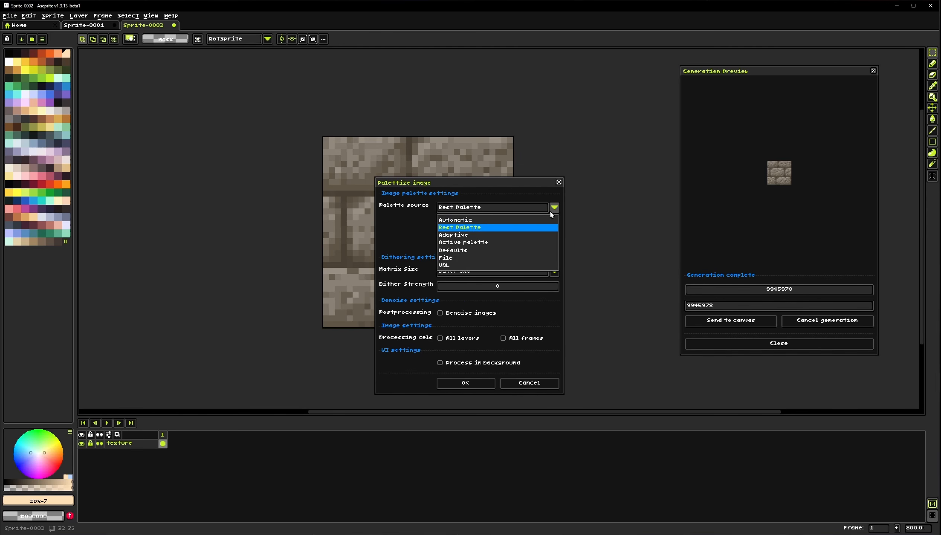
{"action": "left_click", "coordinate": [459, 235]}
{"action": "left_click", "coordinate": [448, 229]}
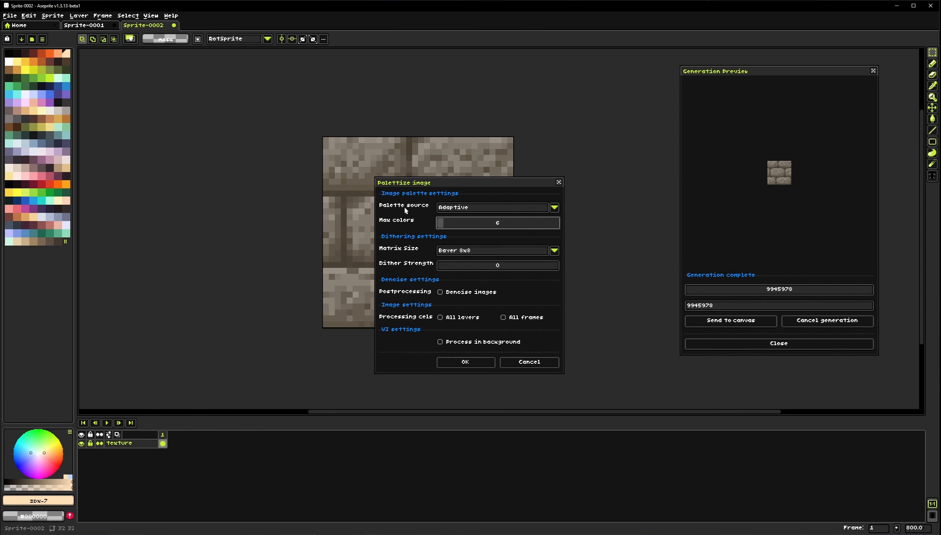
{"action": "left_click", "coordinate": [465, 362]}
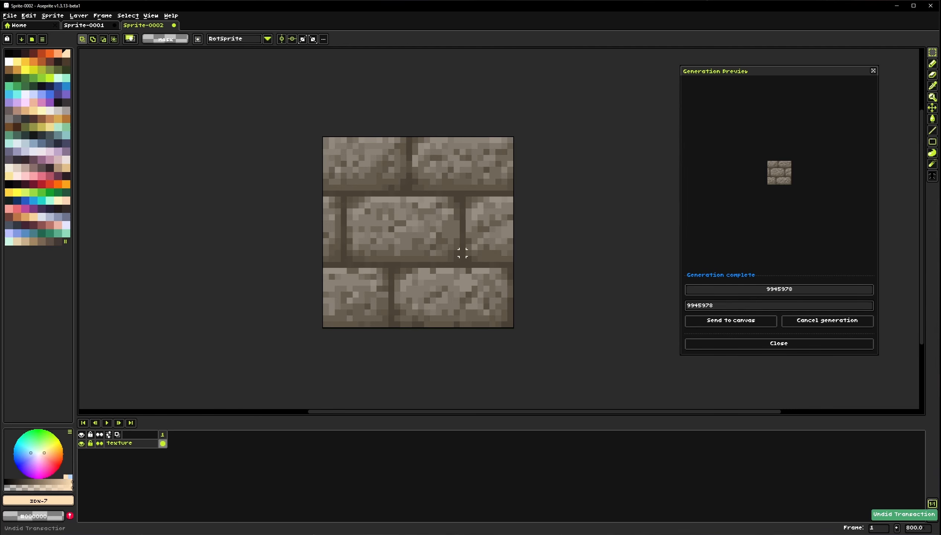
Review the Palettize palette source options Defaults, File and URL and the dithering matrix sizes, then cancel
{"action": "left_click", "coordinate": [53, 15]}
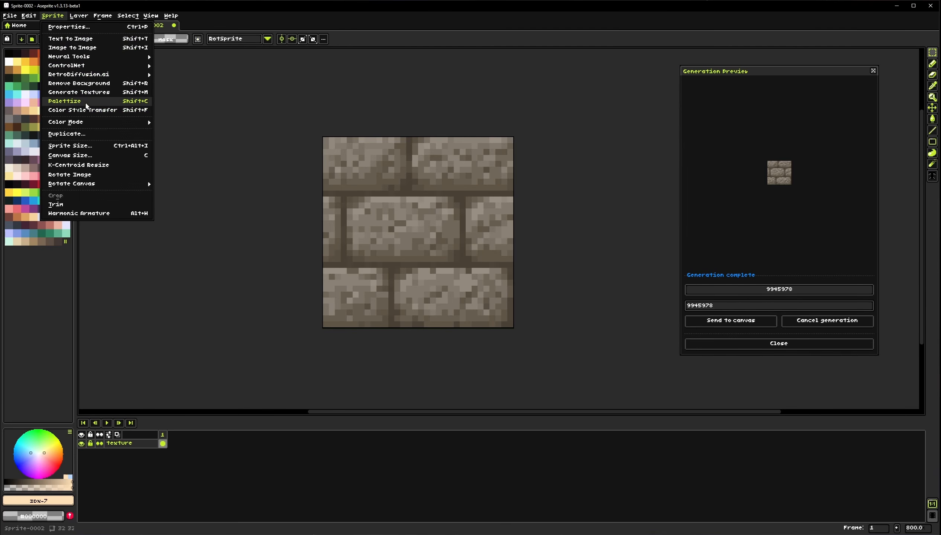
{"action": "left_click", "coordinate": [64, 101]}
{"action": "left_click", "coordinate": [462, 205]}
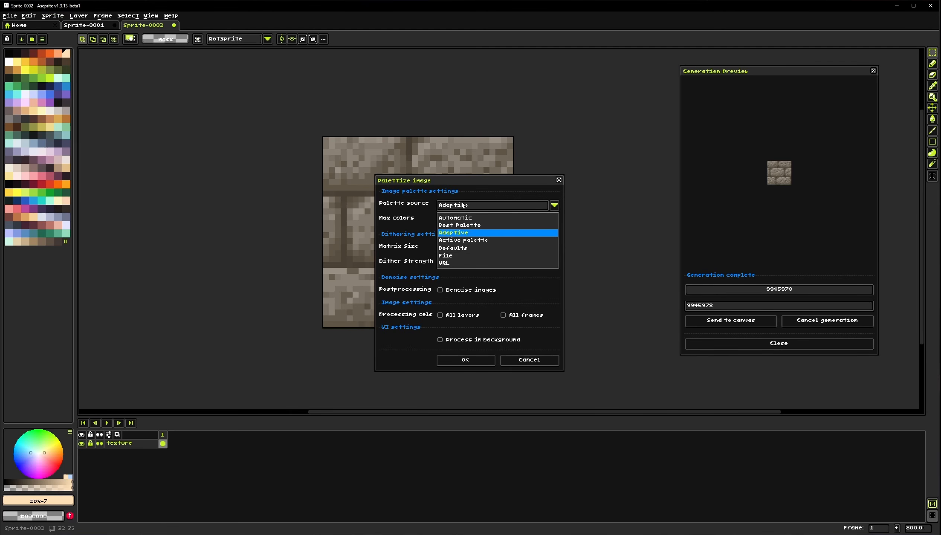
{"action": "left_click", "coordinate": [464, 250]}
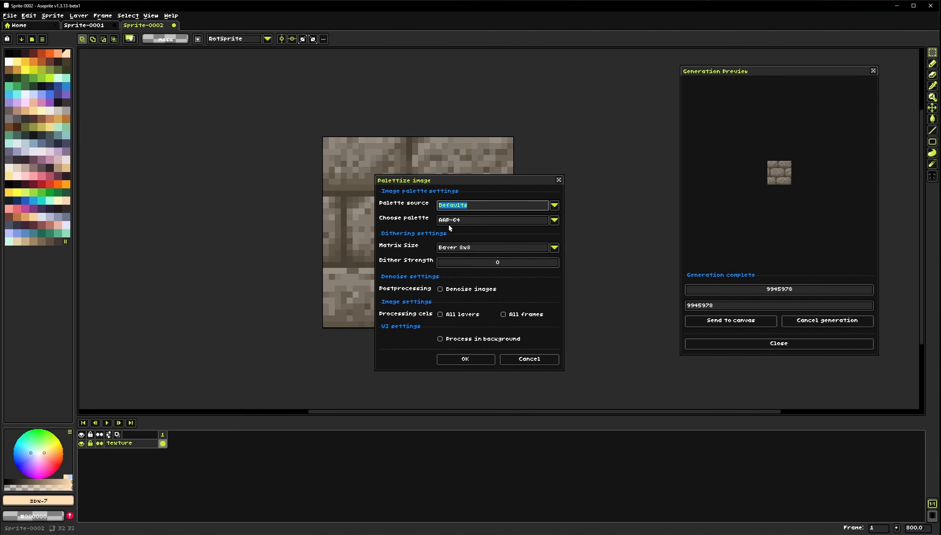
{"action": "left_click", "coordinate": [471, 220]}
{"action": "left_click", "coordinate": [423, 213]}
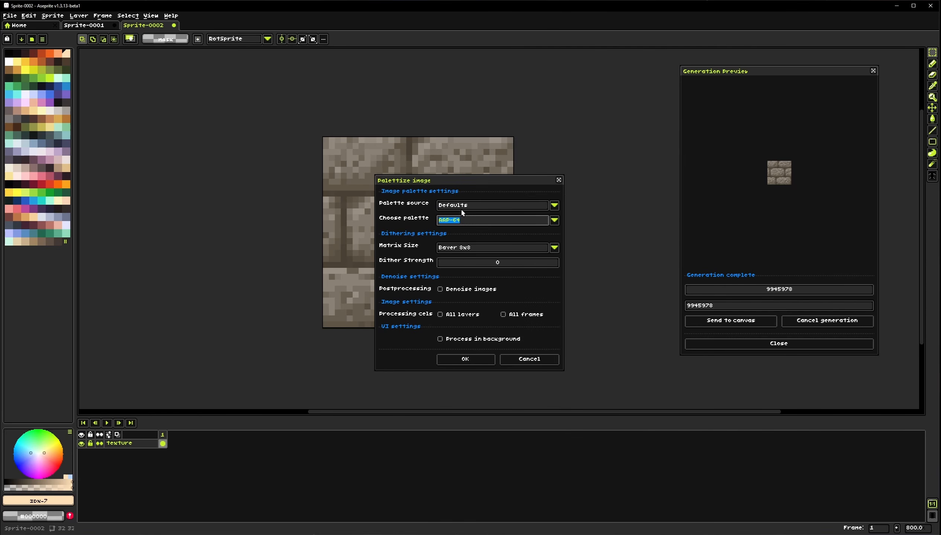
{"action": "left_click", "coordinate": [463, 207]}
{"action": "left_click", "coordinate": [456, 257]}
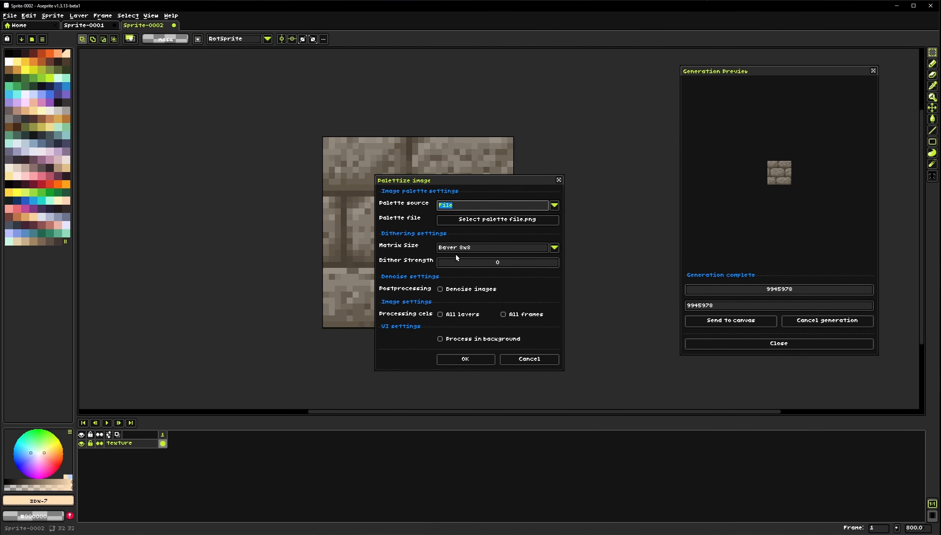
{"action": "left_click", "coordinate": [467, 209]}
{"action": "left_click", "coordinate": [446, 263]}
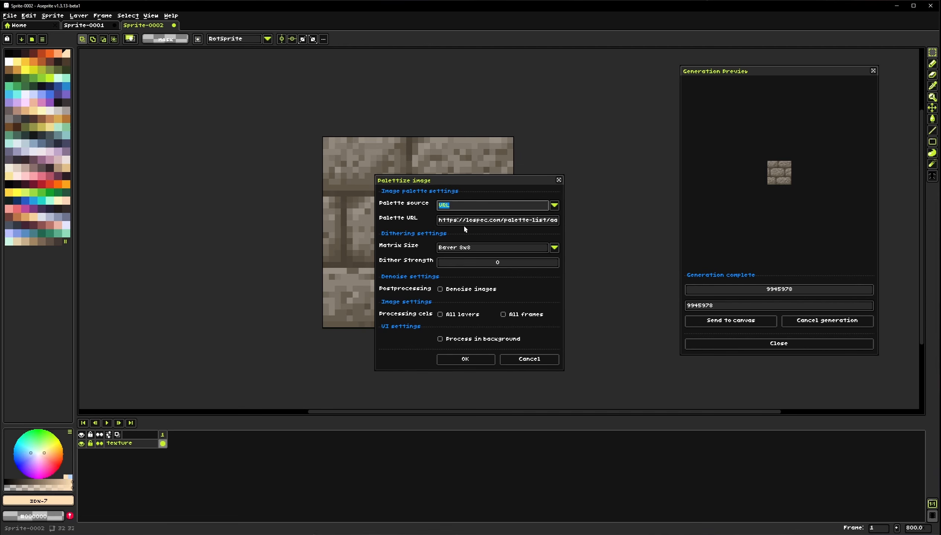
{"action": "left_click", "coordinate": [500, 210]}
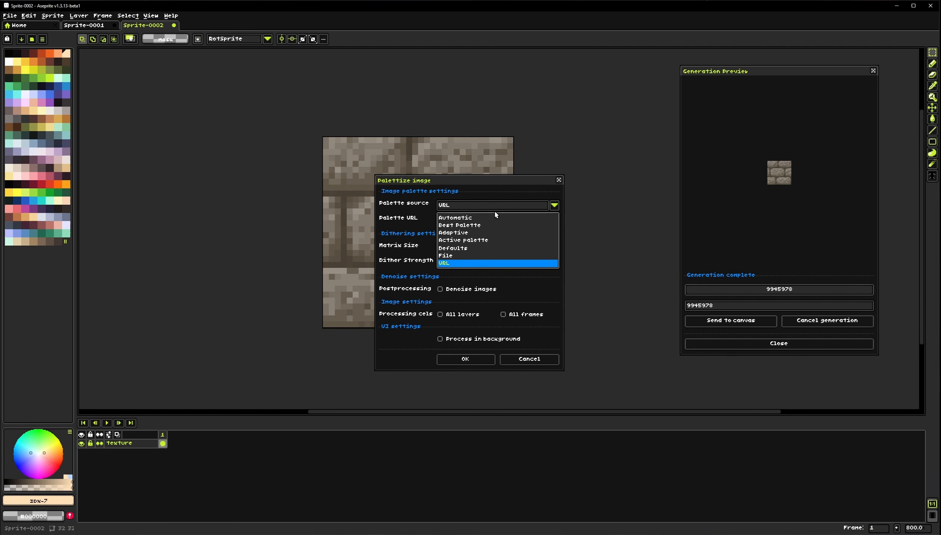
{"action": "left_click", "coordinate": [453, 233]}
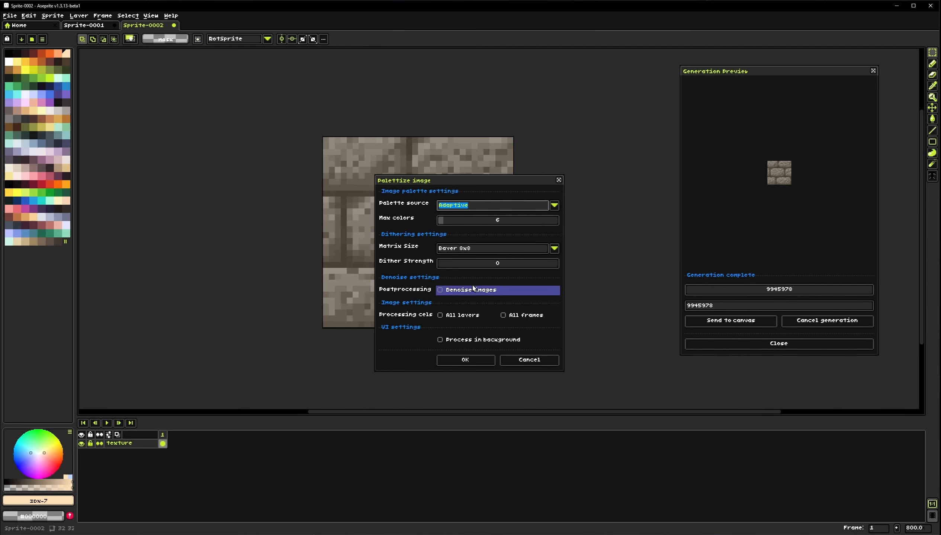
{"action": "left_click", "coordinate": [475, 248]}
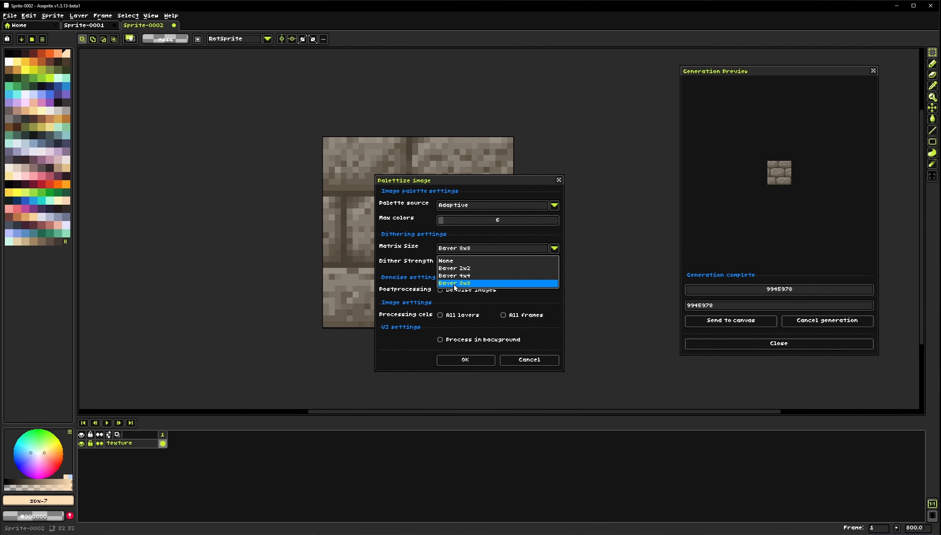
{"action": "left_click", "coordinate": [460, 251]}
{"action": "left_click", "coordinate": [529, 360]}
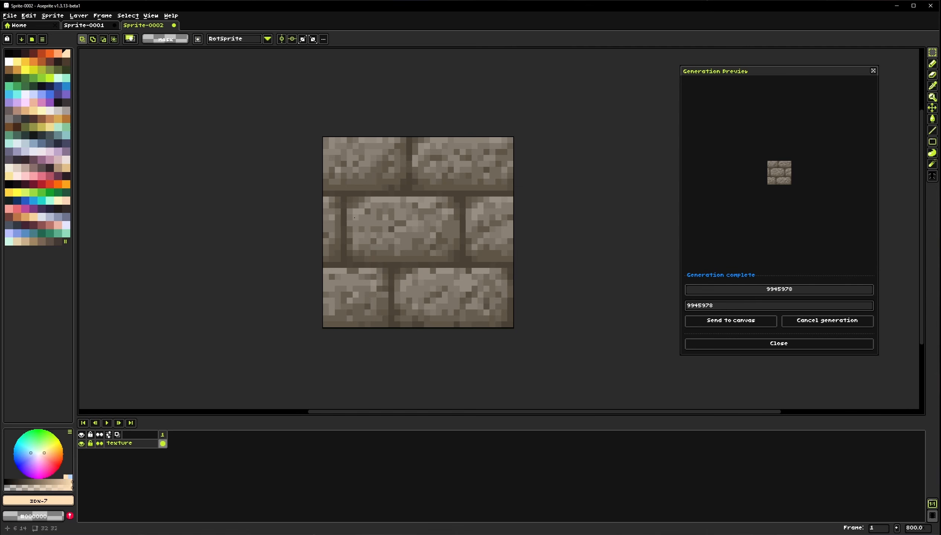
Select the whole texture, then create a new 64×64 sprite
{"action": "left_click_drag", "start_coordinate": [324, 139], "coordinate": [512, 326]}
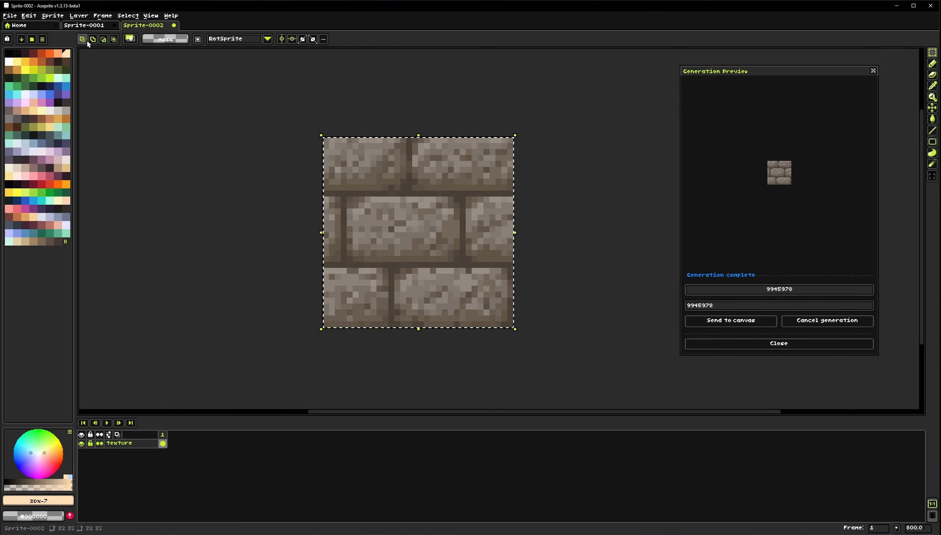
{"action": "left_click", "coordinate": [117, 57]}
{"action": "left_click", "coordinate": [9, 16]}
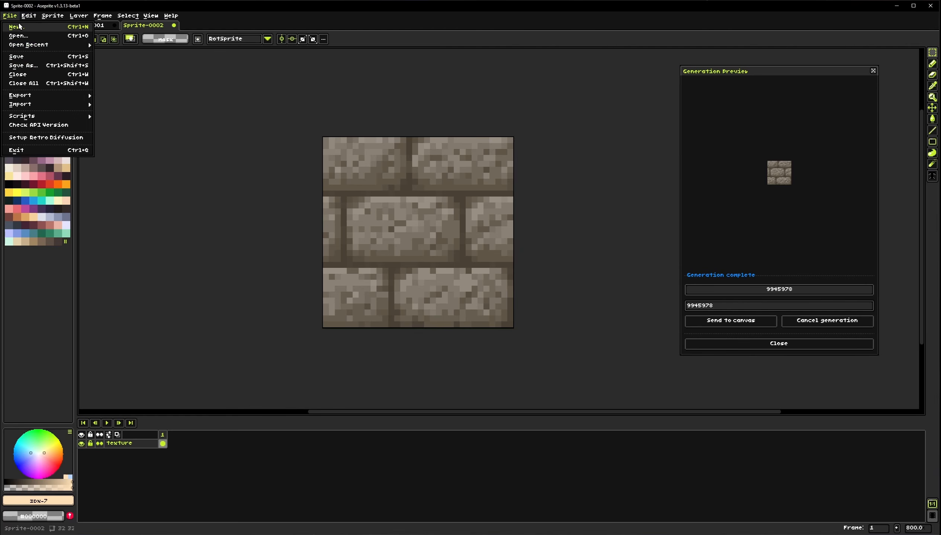
{"action": "left_click", "coordinate": [41, 40]}
{"action": "left_click", "coordinate": [447, 344]}
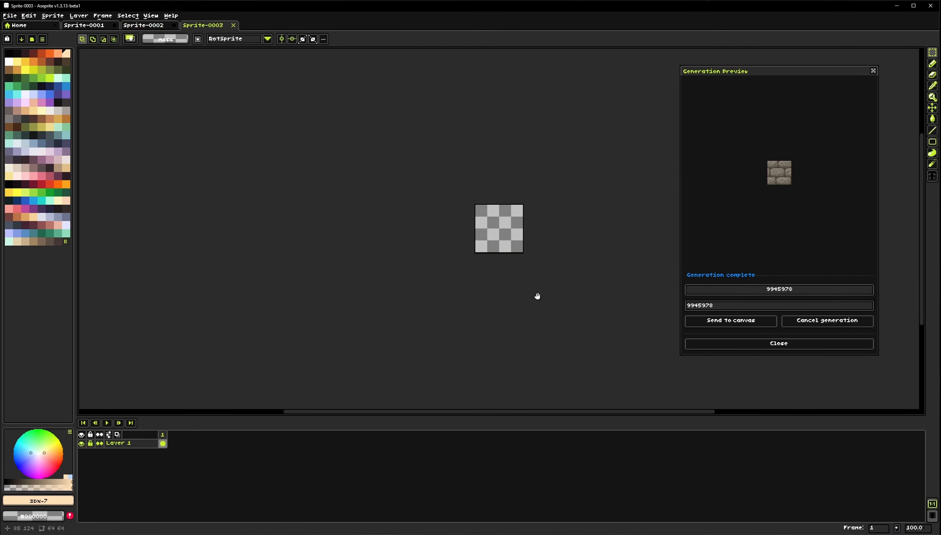
Generate a 64×64 Text to Image from the Default preset prompt of a majestic raven in a flower meadow
{"action": "scroll", "coordinate": [463, 243], "scroll_direction": "up", "scroll_amount": 3}
{"action": "key", "text": "ctrl+a"}
{"action": "key", "text": "shift+t"}
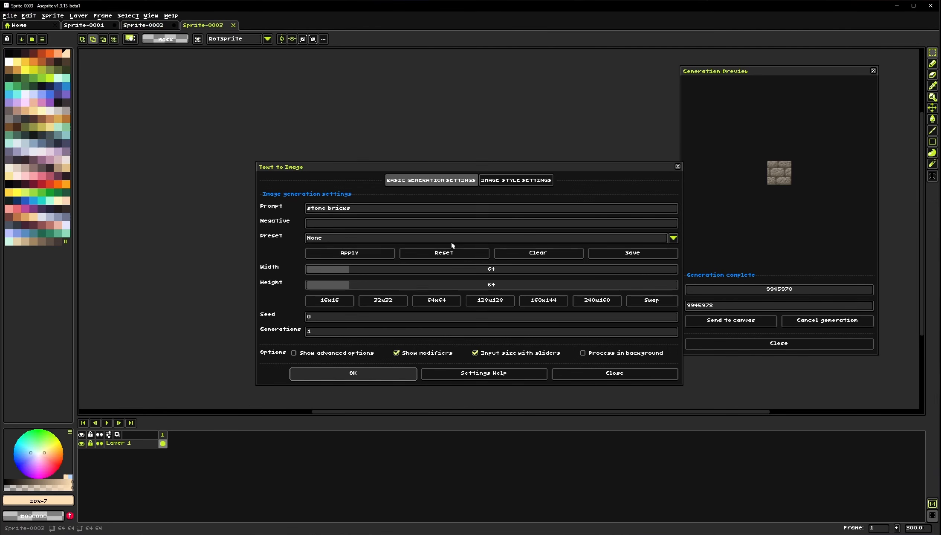
{"action": "left_click", "coordinate": [378, 239]}
{"action": "left_click", "coordinate": [376, 249]}
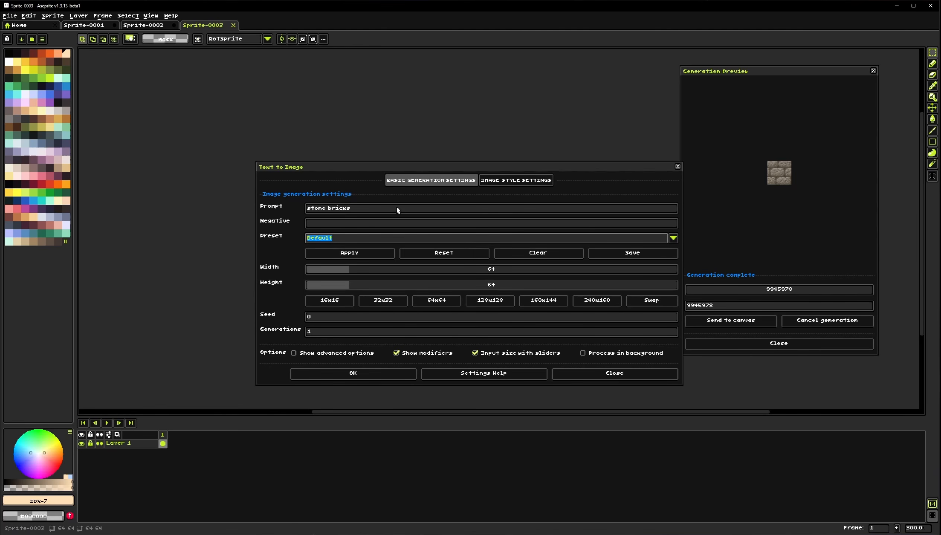
{"action": "left_click", "coordinate": [374, 252]}
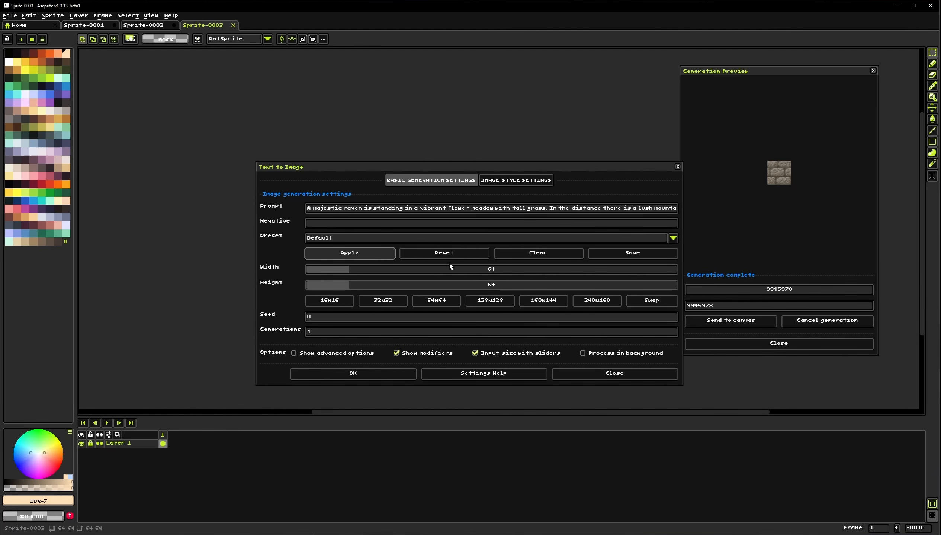
{"action": "left_click", "coordinate": [512, 181]}
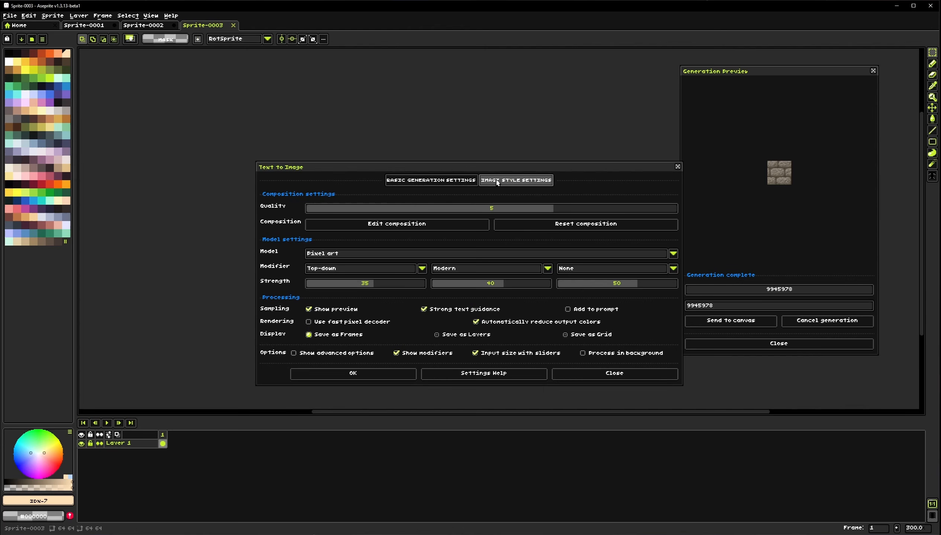
{"action": "left_click", "coordinate": [444, 181]}
{"action": "left_click", "coordinate": [373, 373]}
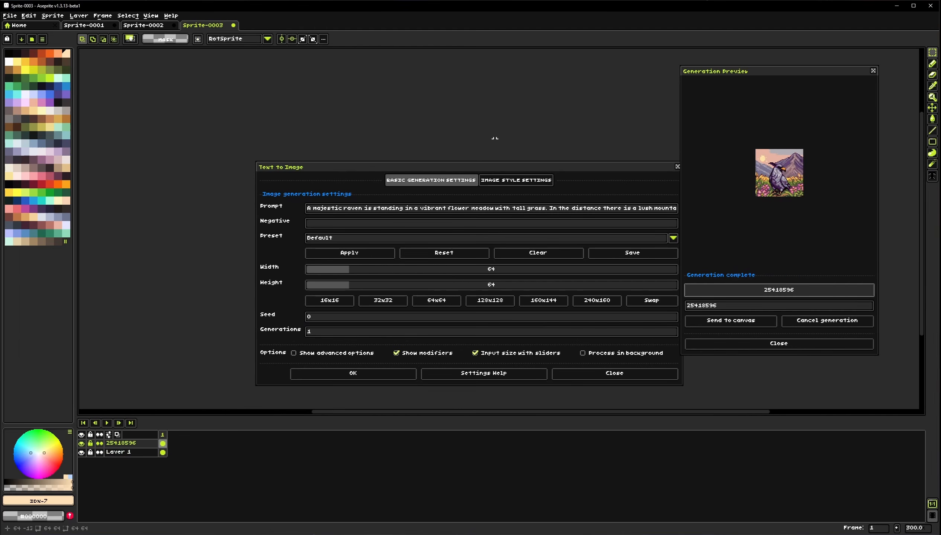
{"action": "left_click", "coordinate": [609, 373]}
Run Text to Image again with the same raven prompt to generate another variation
{"action": "scroll", "coordinate": [401, 236], "scroll_direction": "up", "scroll_amount": 1}
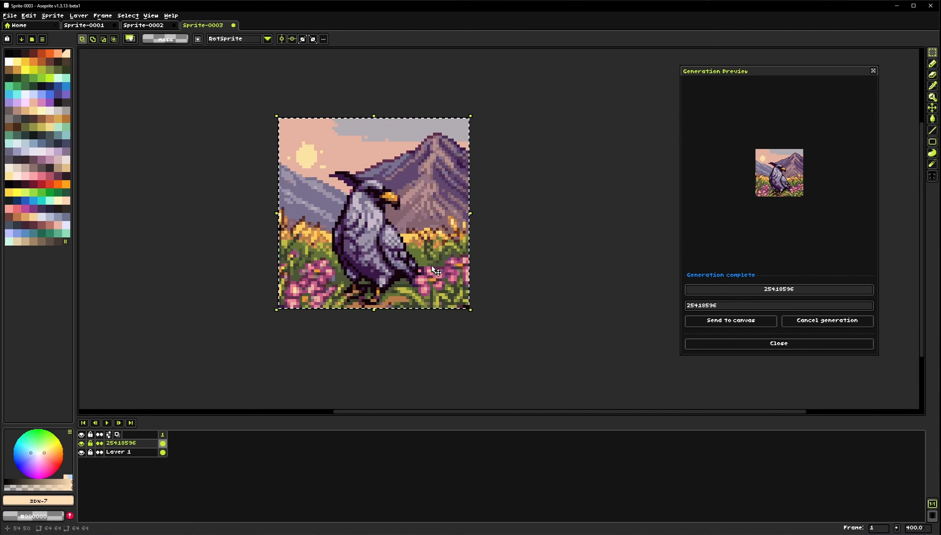
{"action": "left_click_drag", "start_coordinate": [400, 232], "coordinate": [416, 266]}
{"action": "key", "text": "shift+t"}
{"action": "left_click", "coordinate": [406, 374]}
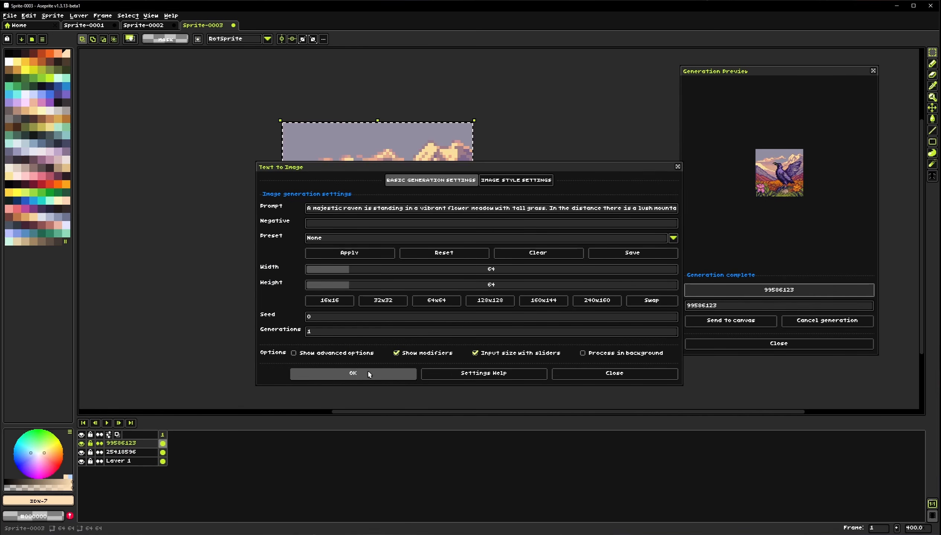
Generate a third raven variation with Text to Image and close the dialog
{"action": "left_click", "coordinate": [345, 374]}
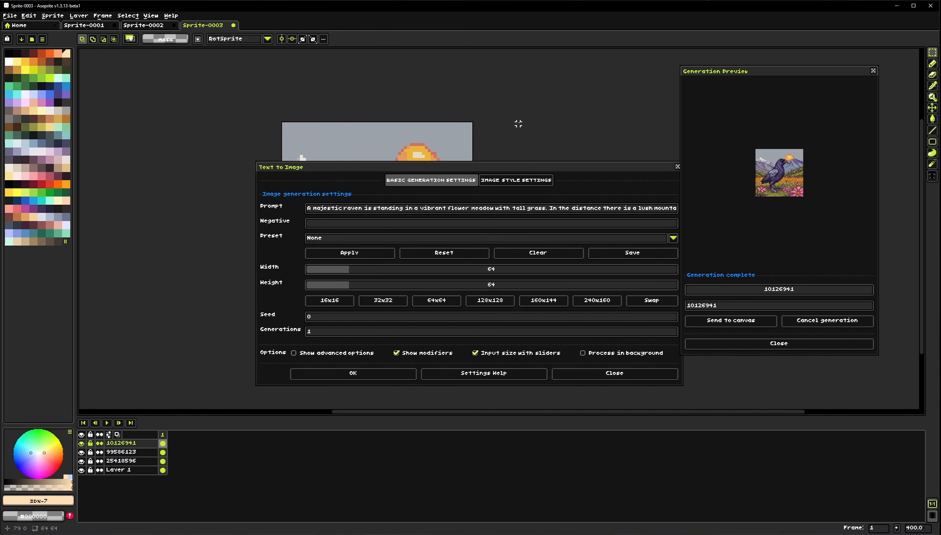
{"action": "left_click", "coordinate": [614, 373]}
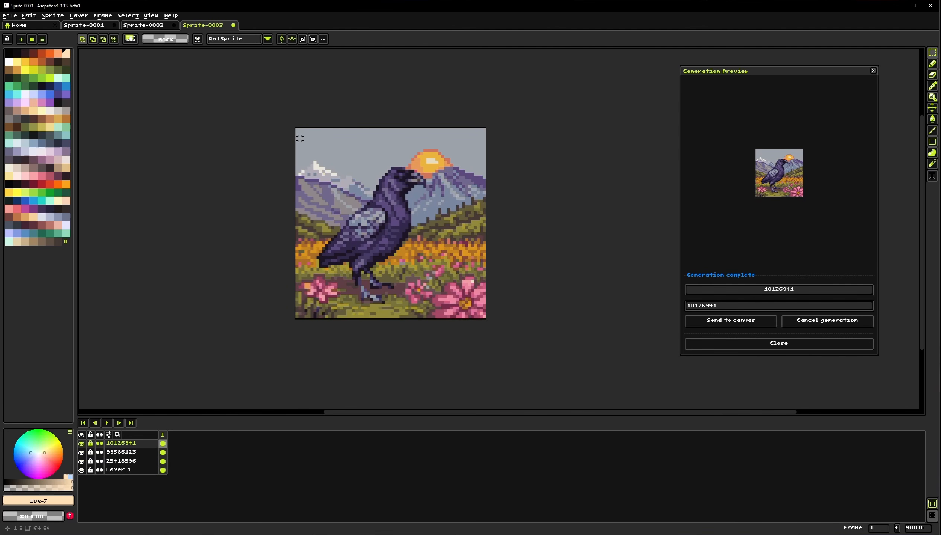
Palettize the selected raven image with Bayer 8x8 dithering at strength 5, inspect it up close, and undo it
{"action": "left_click_drag", "start_coordinate": [300, 136], "coordinate": [487, 319]}
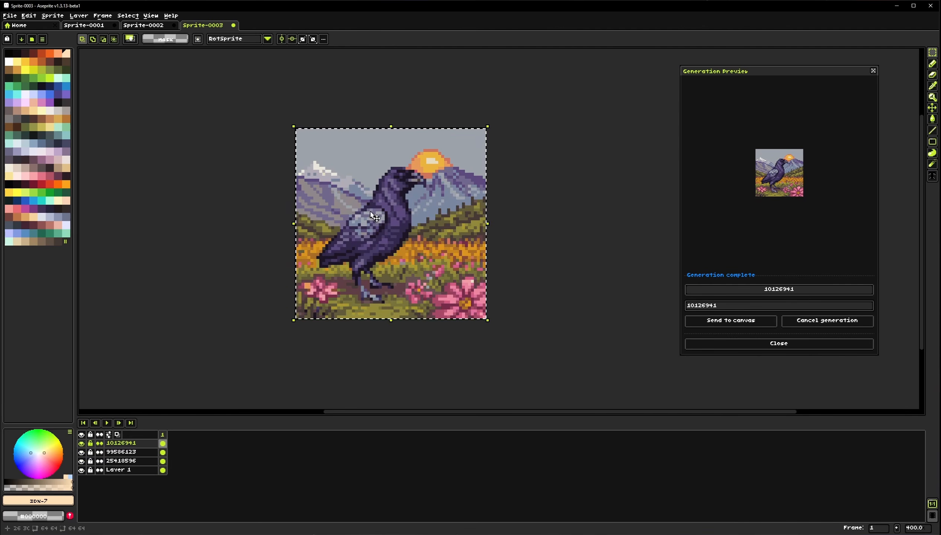
{"action": "left_click", "coordinate": [52, 15]}
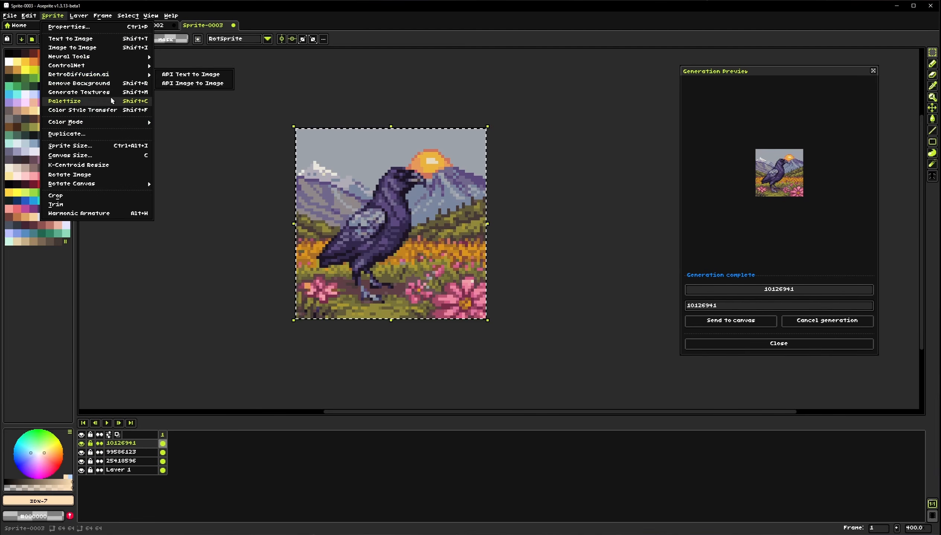
{"action": "left_click", "coordinate": [92, 102]}
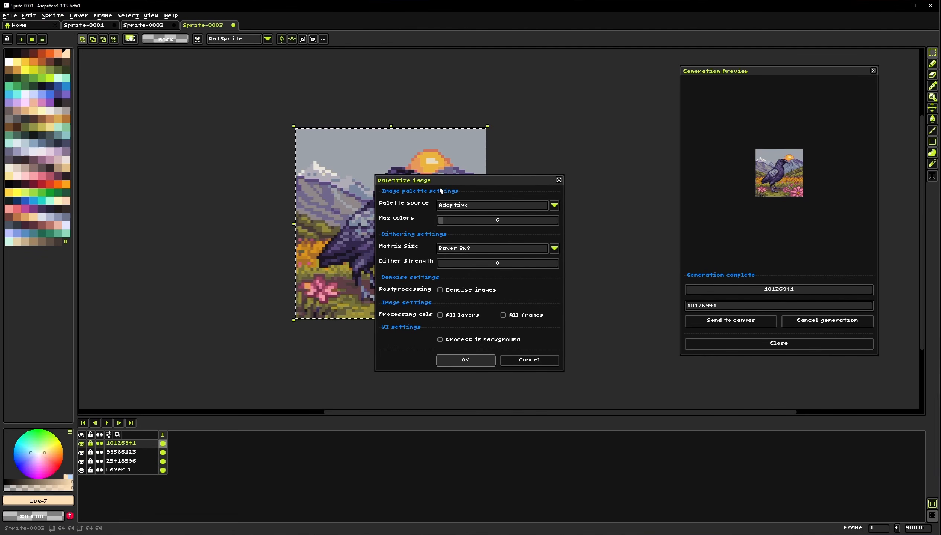
{"action": "left_click_drag", "start_coordinate": [445, 182], "coordinate": [595, 130]}
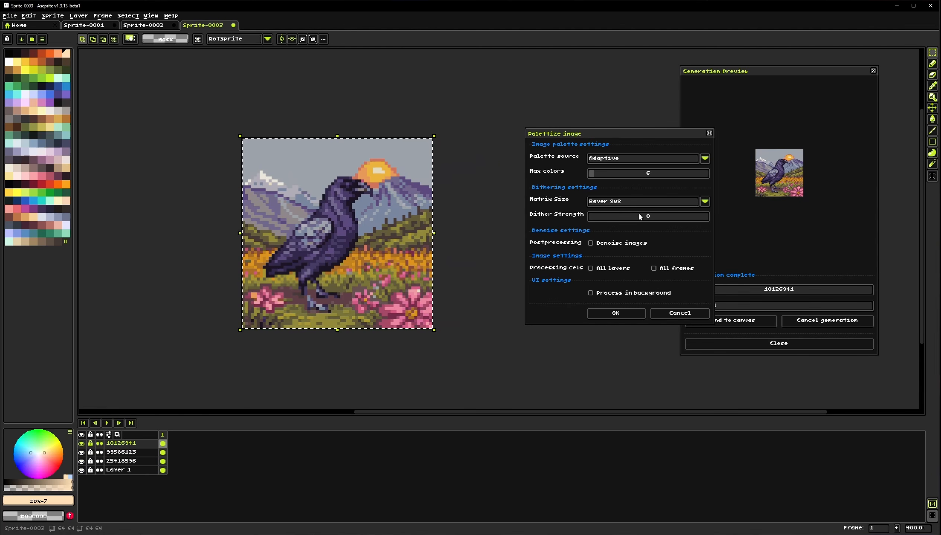
{"action": "left_click_drag", "start_coordinate": [607, 218], "coordinate": [638, 218]}
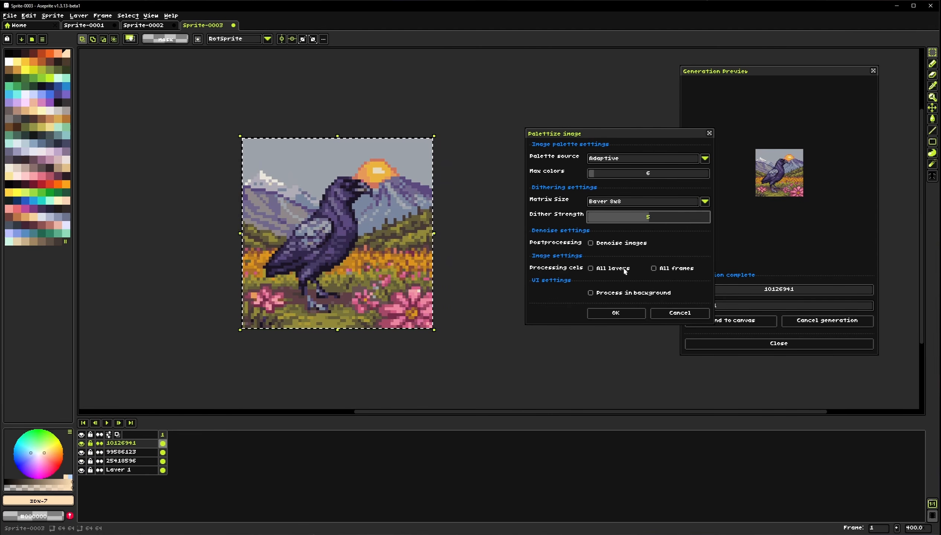
{"action": "left_click", "coordinate": [610, 317]}
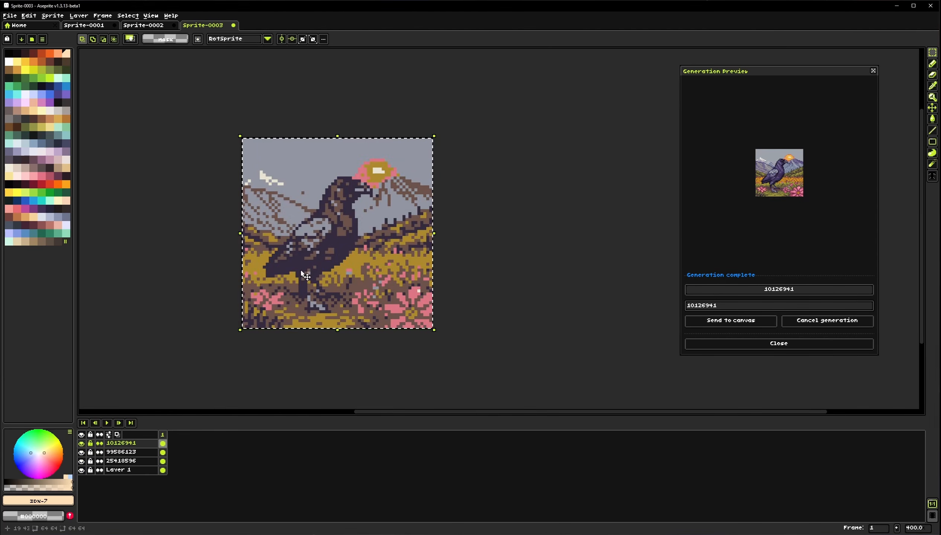
{"action": "scroll", "coordinate": [471, 384], "scroll_direction": "up", "scroll_amount": 1}
{"action": "left_click", "coordinate": [274, 189]}
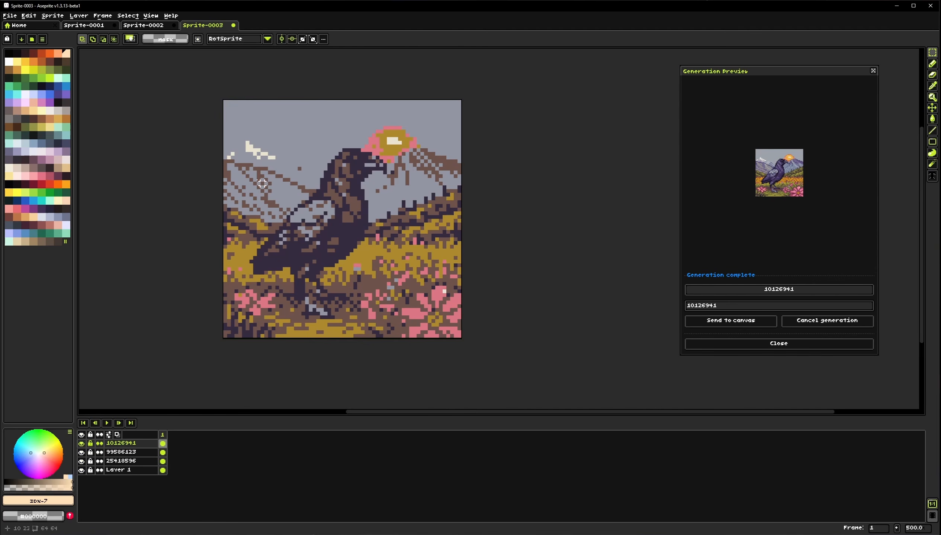
{"action": "left_click_drag", "start_coordinate": [364, 279], "coordinate": [394, 277]}
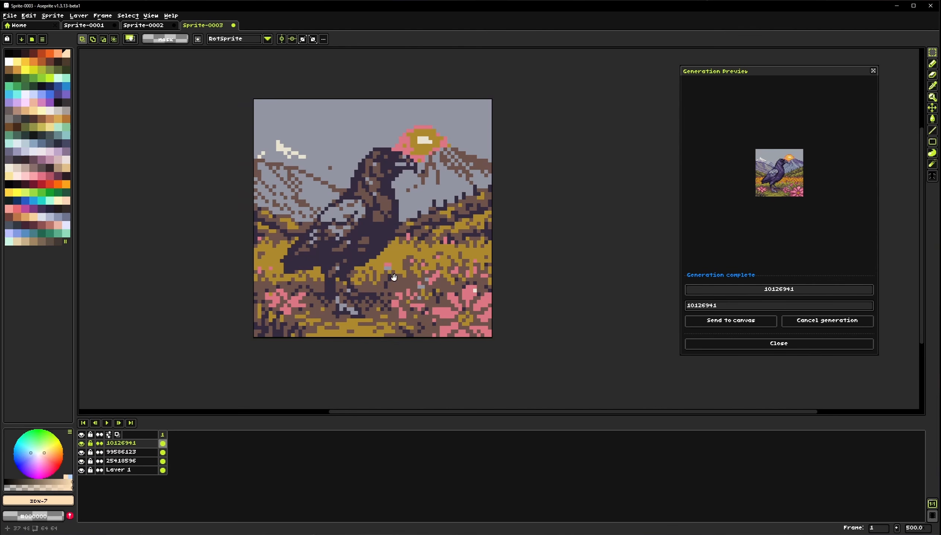
{"action": "left_click_drag", "start_coordinate": [349, 242], "coordinate": [333, 251]}
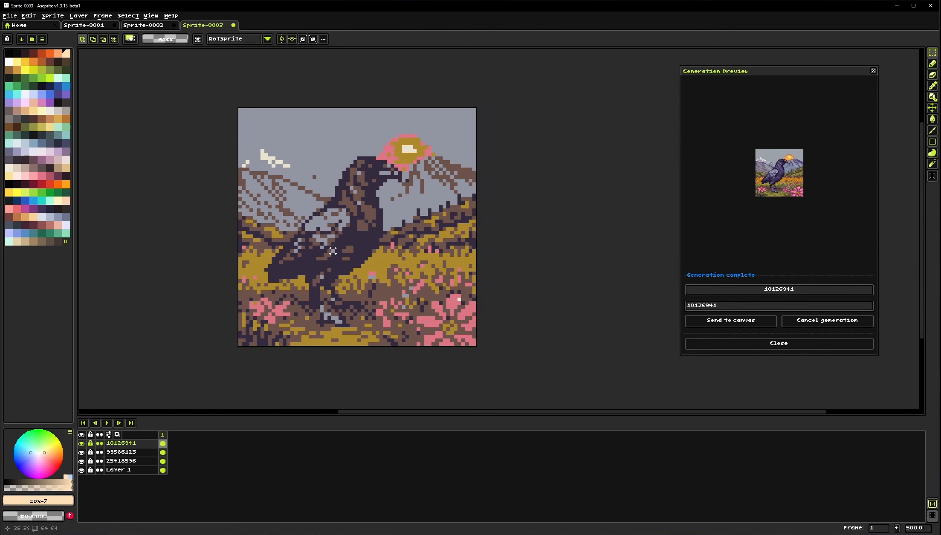
{"action": "key", "text": "ctrl+z"}
{"action": "key", "text": "ctrl+z"}
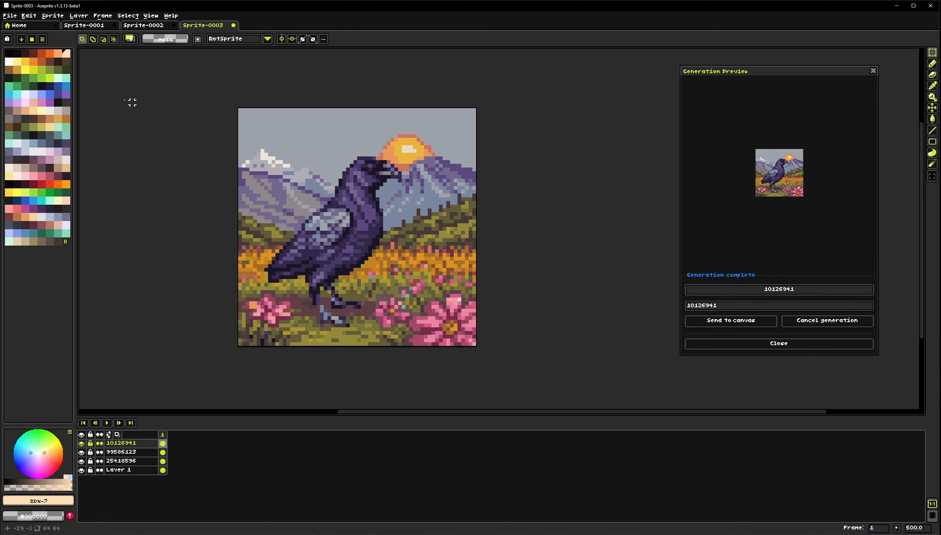
Reopen Text to Image, review its image style settings, and generate a fourth raven variation
{"action": "key", "text": "shift+t"}
{"action": "left_click", "coordinate": [515, 181]}
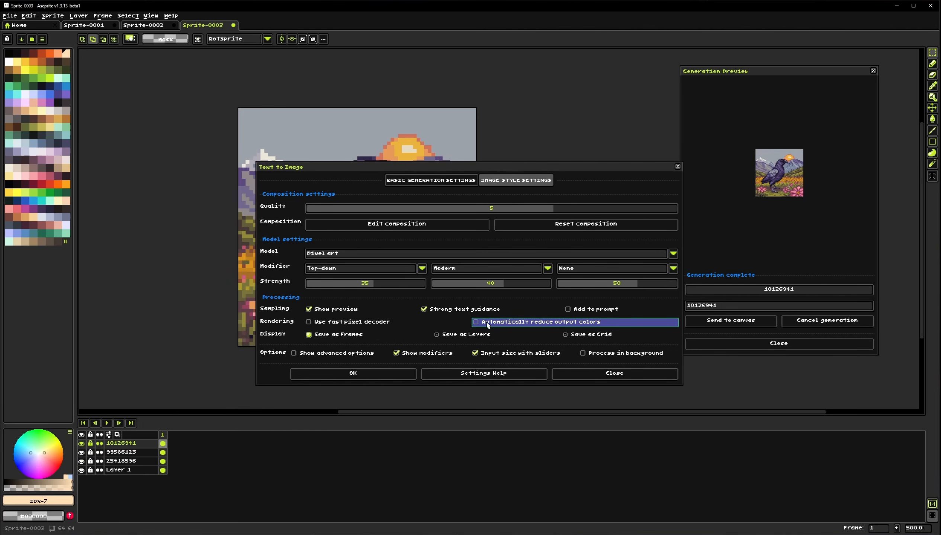
{"action": "left_click", "coordinate": [378, 374]}
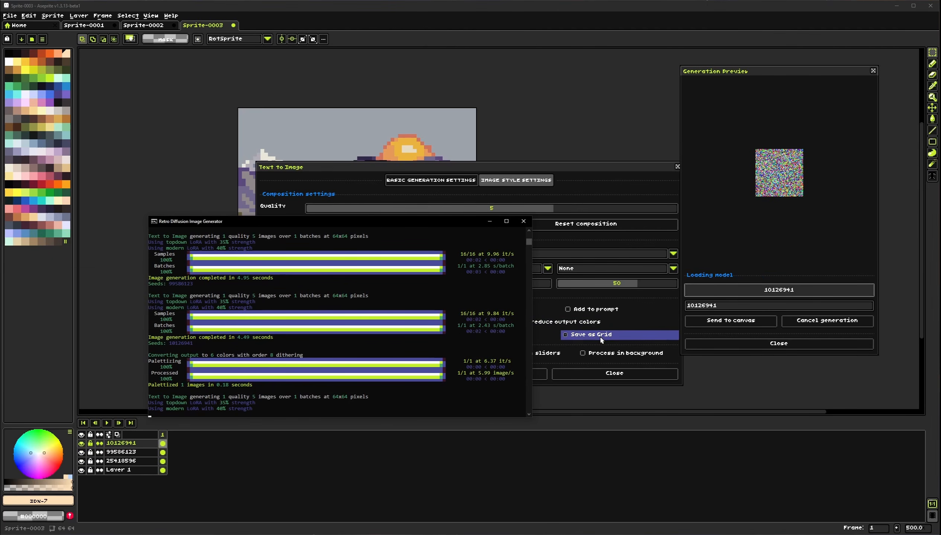
{"action": "left_click", "coordinate": [603, 373]}
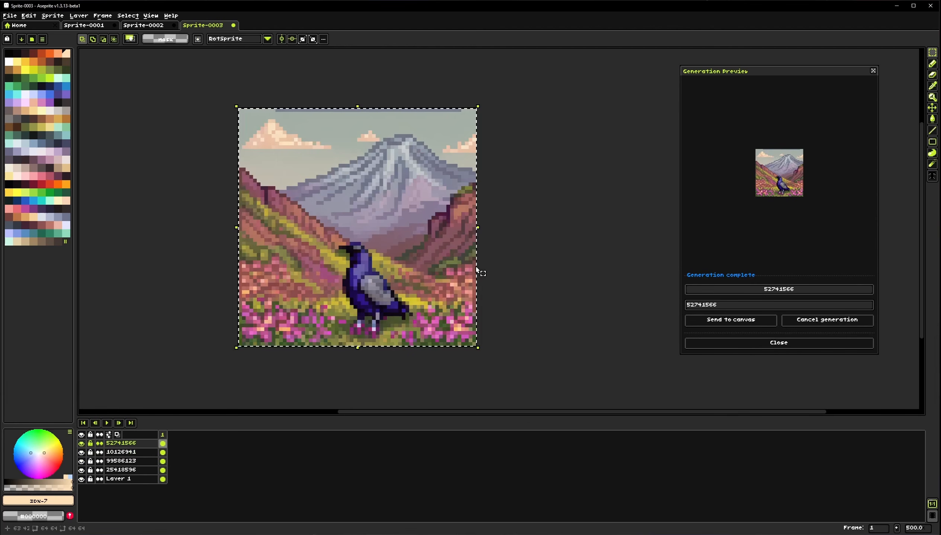
Palettize the new raven image with 10 adaptive colors and inspect the result
{"action": "scroll", "coordinate": [422, 240], "scroll_direction": "up", "scroll_amount": 8}
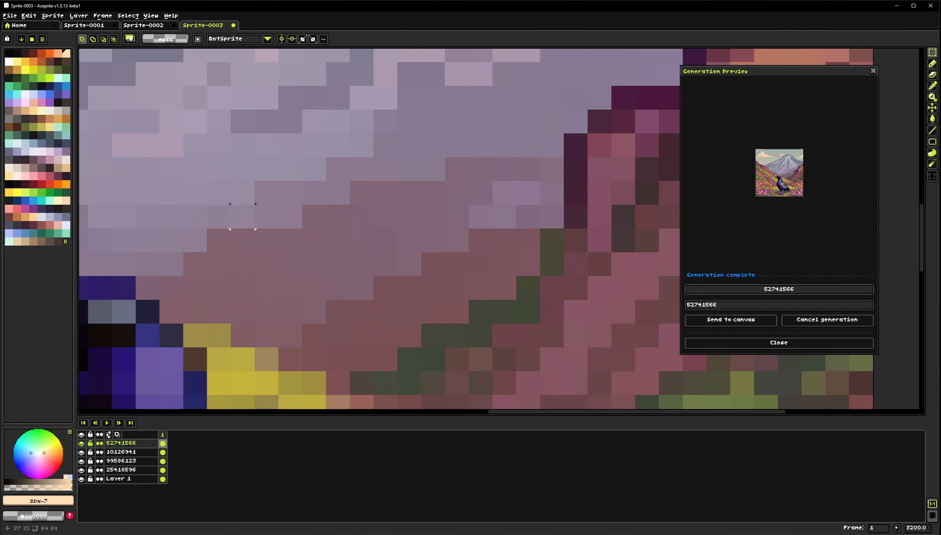
{"action": "scroll", "coordinate": [522, 228], "scroll_direction": "down", "scroll_amount": 5}
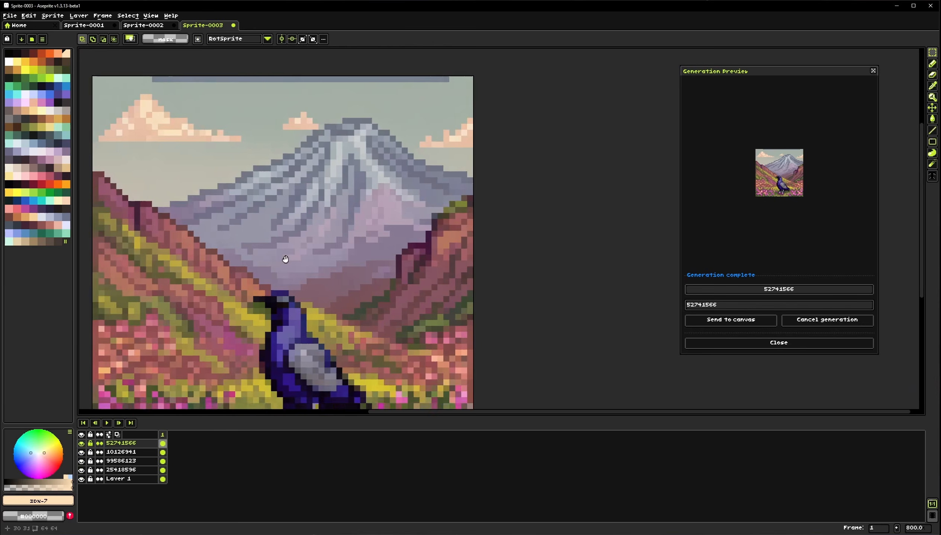
{"action": "scroll", "coordinate": [493, 243], "scroll_direction": "down", "scroll_amount": 1}
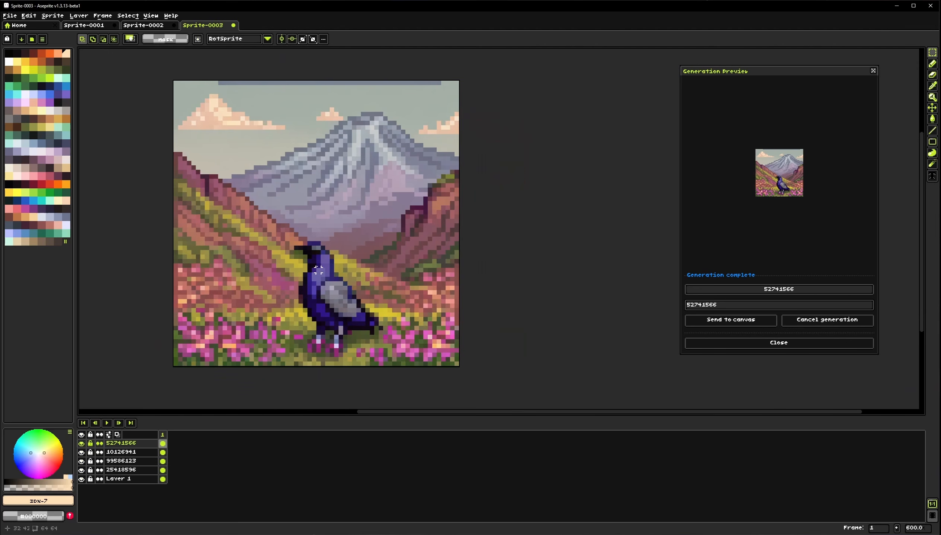
{"action": "left_click", "coordinate": [56, 16]}
{"action": "left_click", "coordinate": [93, 103]}
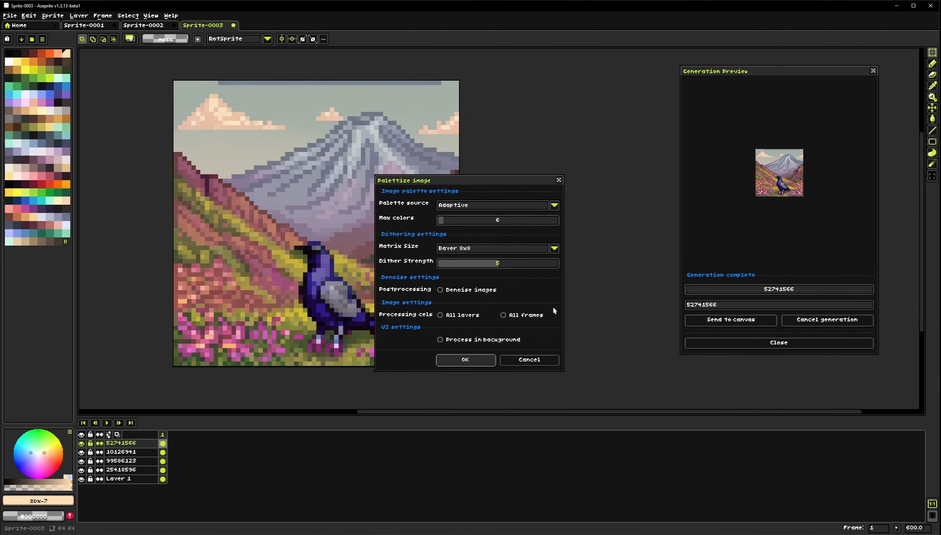
{"action": "left_click", "coordinate": [451, 221]}
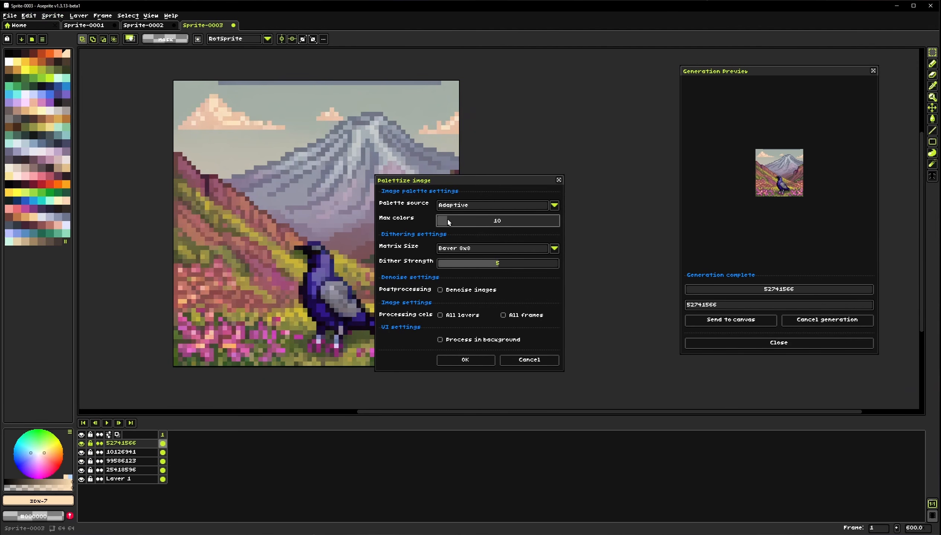
{"action": "left_click", "coordinate": [464, 360]}
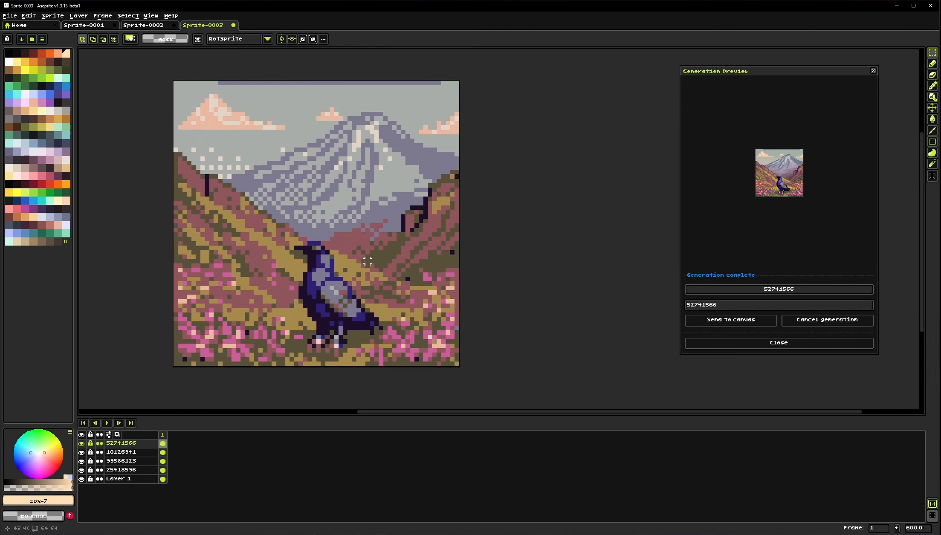
{"action": "scroll", "coordinate": [367, 261], "scroll_direction": "left", "scroll_amount": 3}
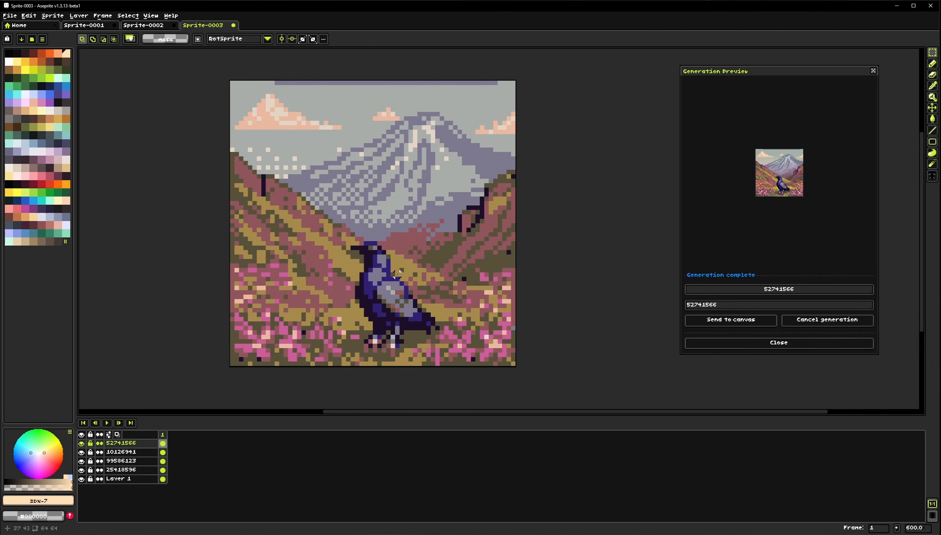
{"action": "scroll", "coordinate": [397, 273], "scroll_direction": "down", "scroll_amount": 2}
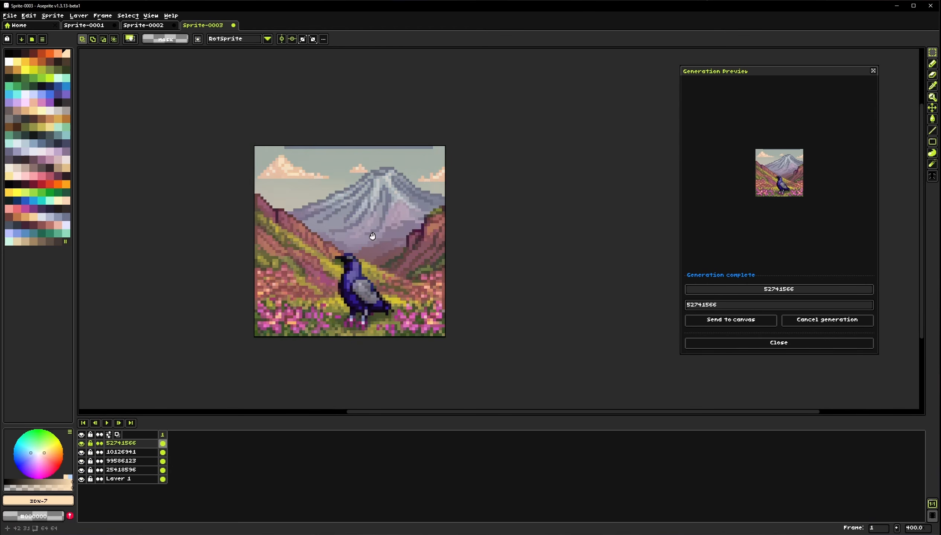
Open Palettize, toggle the Denoise images option on and off, and cancel
{"action": "left_click", "coordinate": [53, 15]}
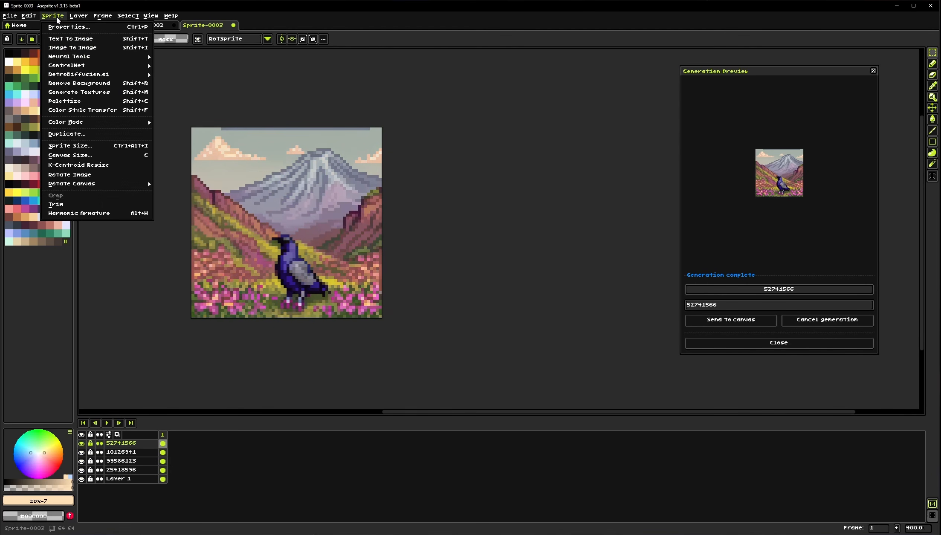
{"action": "left_click", "coordinate": [90, 103]}
{"action": "left_click", "coordinate": [461, 290]}
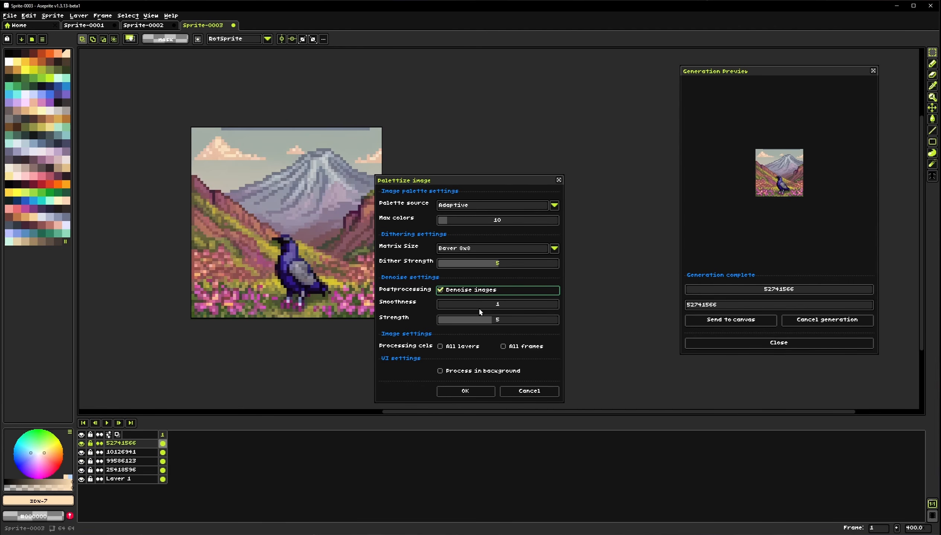
{"action": "left_click", "coordinate": [473, 291]}
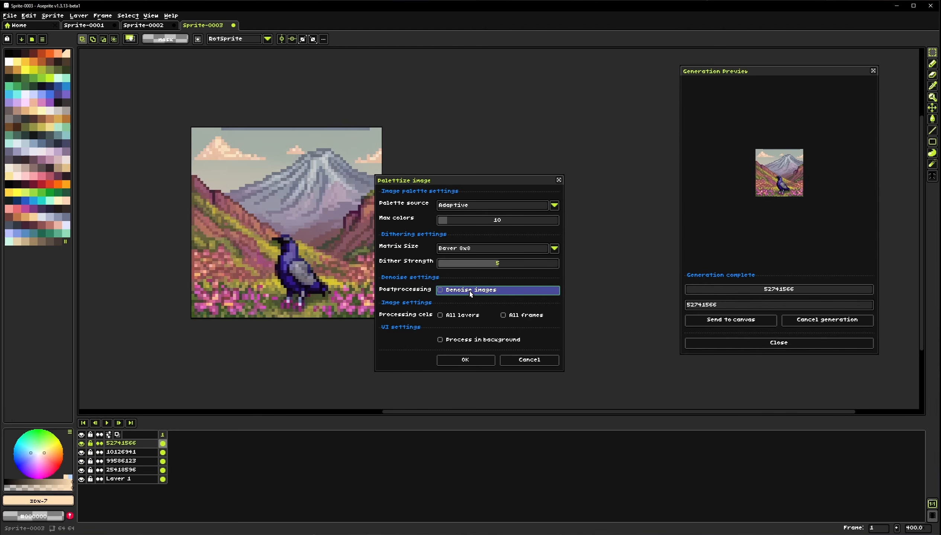
{"action": "left_click", "coordinate": [530, 360]}
{"action": "left_click", "coordinate": [54, 18]}
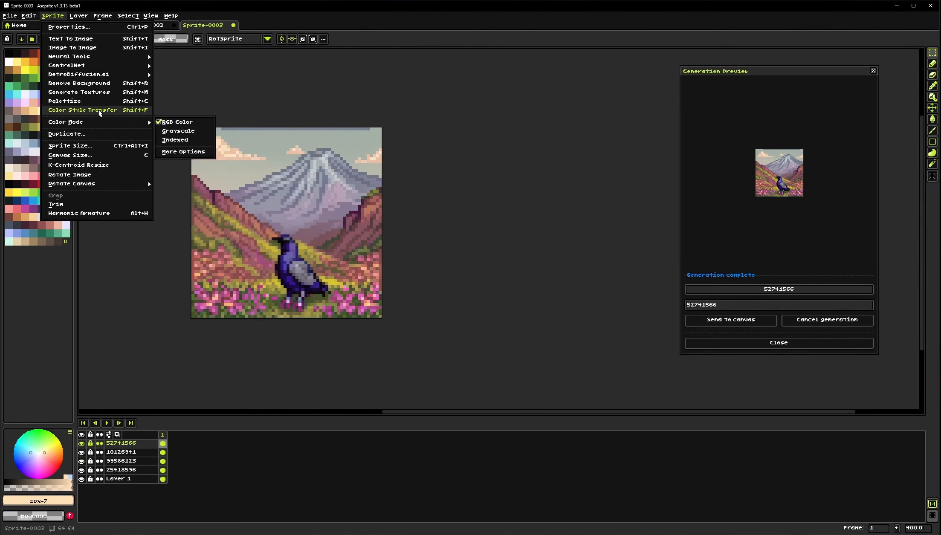
{"action": "left_click", "coordinate": [402, 200]}
{"action": "left_click_drag", "start_coordinate": [274, 187], "coordinate": [294, 204]}
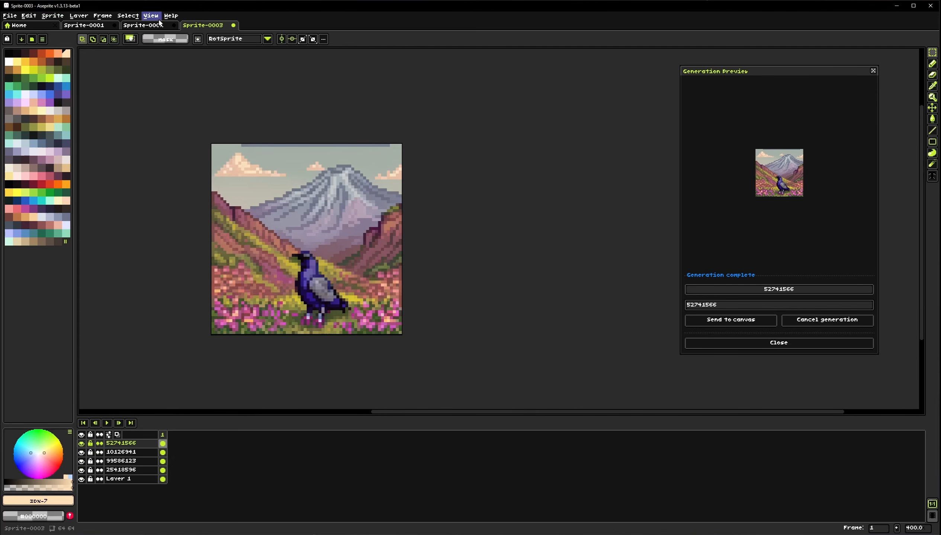
Switch to the stone brick texture sprite to view it
{"action": "left_click", "coordinate": [160, 24]}
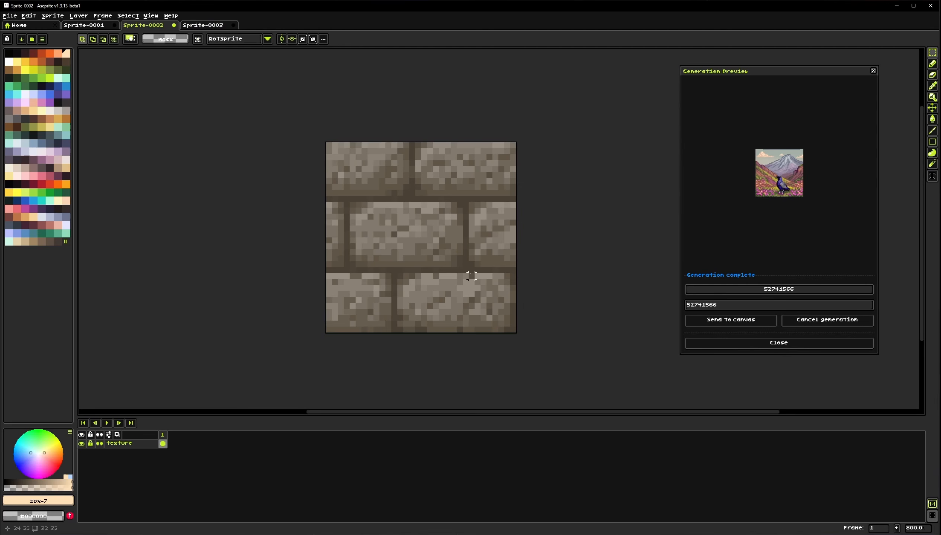
{"action": "left_click_drag", "start_coordinate": [471, 276], "coordinate": [456, 272]}
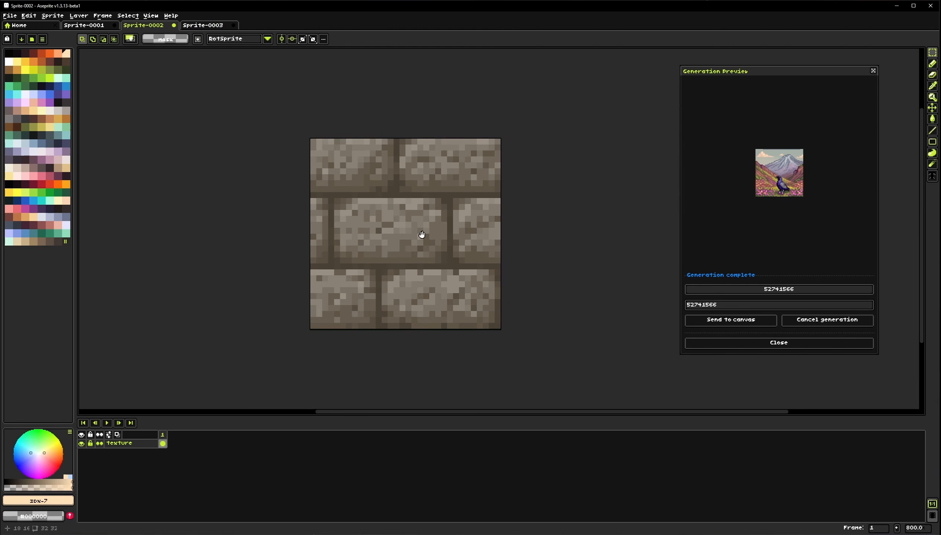
{"action": "left_click_drag", "start_coordinate": [421, 235], "coordinate": [392, 243]}
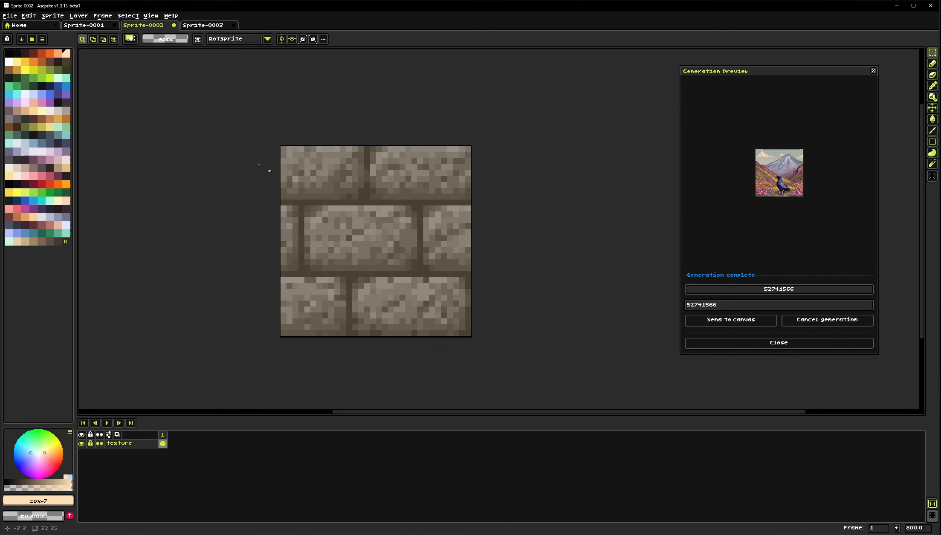
Create a new 32×32 sprite
{"action": "left_click", "coordinate": [10, 15]}
{"action": "left_click", "coordinate": [23, 24]}
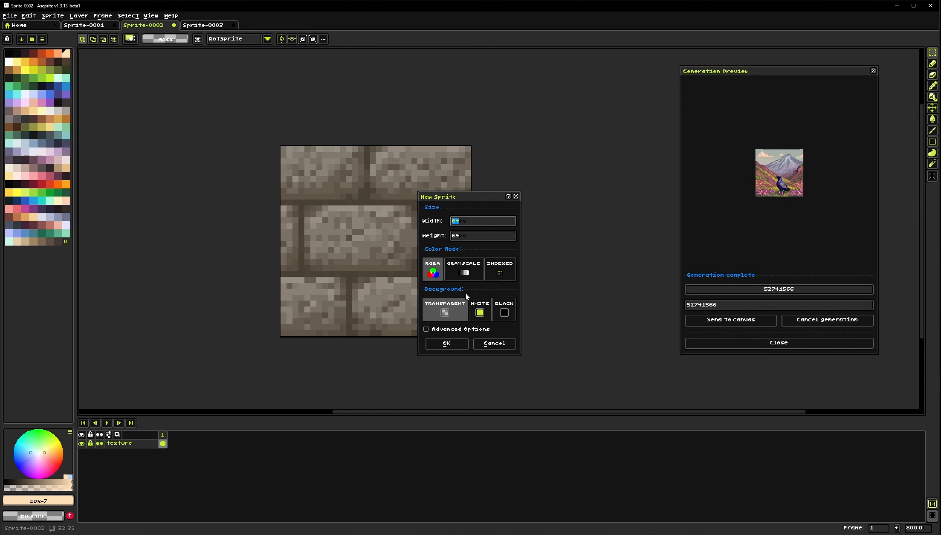
{"action": "type", "text": "32"}
{"action": "key", "text": "Tab"}
{"action": "type", "text": "32"}
{"action": "left_click", "coordinate": [447, 343]}
Open API Text to Image on the new 32×32 sprite and replace the prompt with "gold block"
{"action": "scroll", "coordinate": [460, 236], "scroll_direction": "up", "scroll_amount": 2}
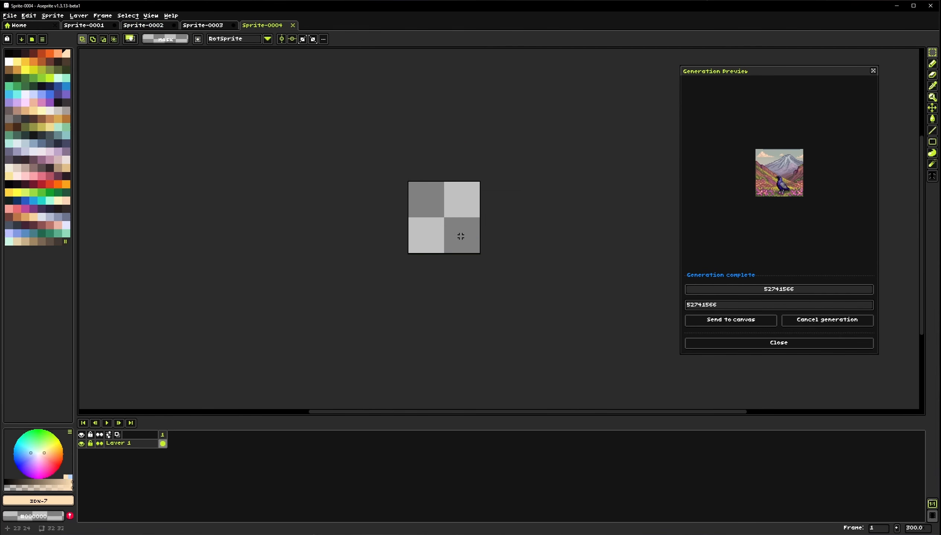
{"action": "scroll", "coordinate": [460, 236], "scroll_direction": "up", "scroll_amount": 1}
{"action": "key", "text": "ctrl+a"}
{"action": "left_click", "coordinate": [53, 15]}
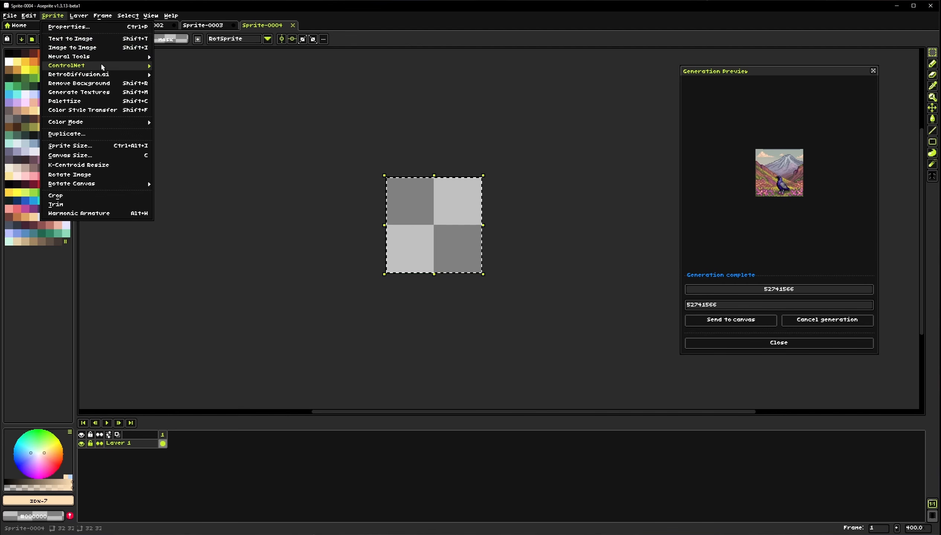
{"action": "mouse_move", "coordinate": [108, 74]}
{"action": "left_click", "coordinate": [186, 74]}
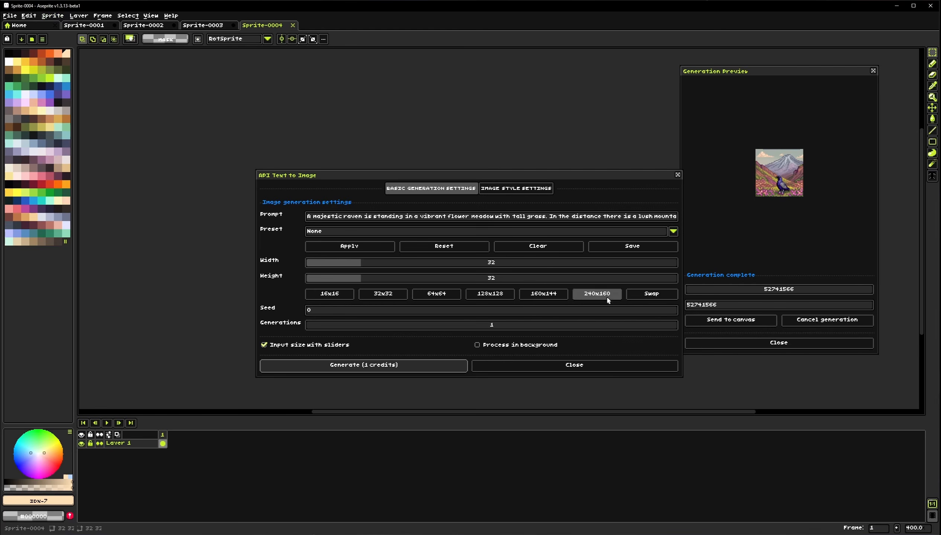
{"action": "left_click", "coordinate": [538, 246]}
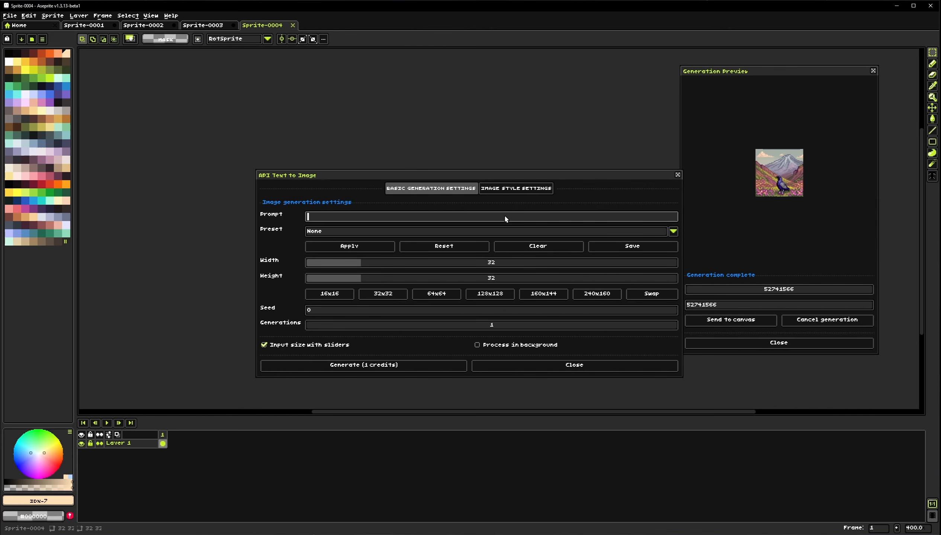
{"action": "type", "text": "old block"}
Generate the gold block image with the Minecraft Texture style and close the dialog
{"action": "left_click", "coordinate": [507, 190]}
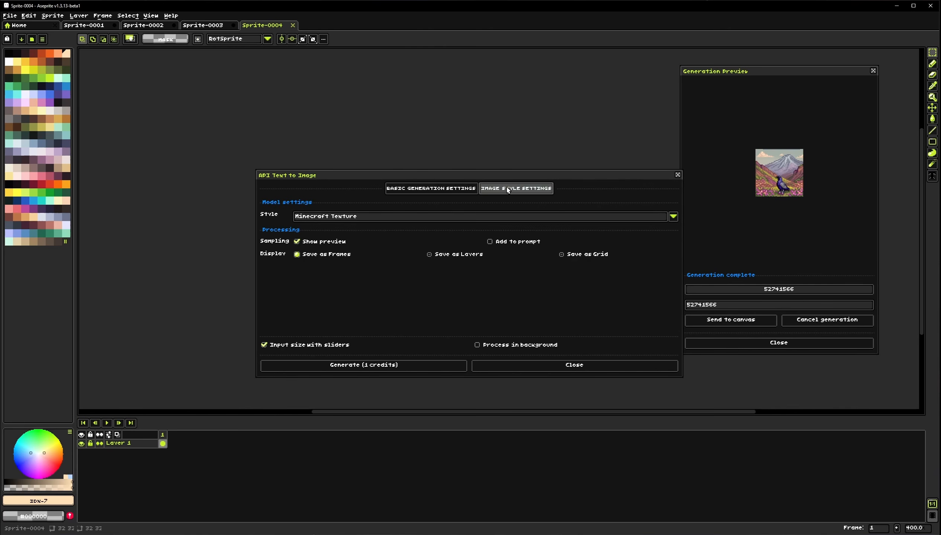
{"action": "left_click", "coordinate": [432, 187]}
{"action": "left_click_drag", "start_coordinate": [364, 216], "coordinate": [328, 224]}
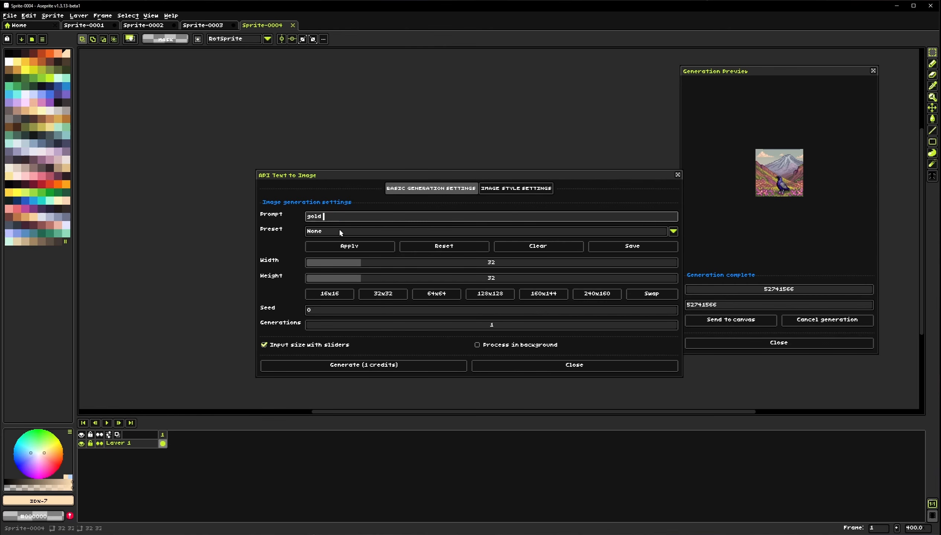
{"action": "left_click", "coordinate": [515, 188]}
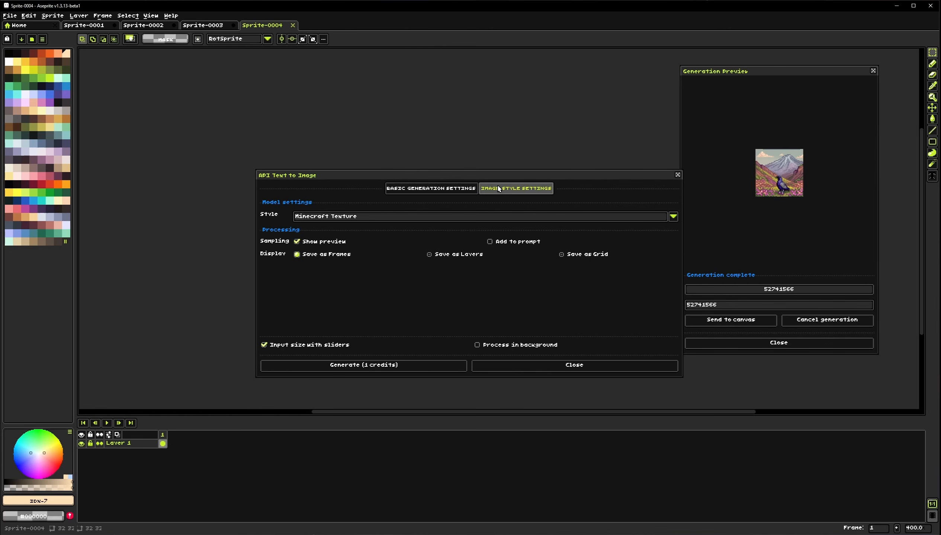
{"action": "left_click", "coordinate": [362, 365]}
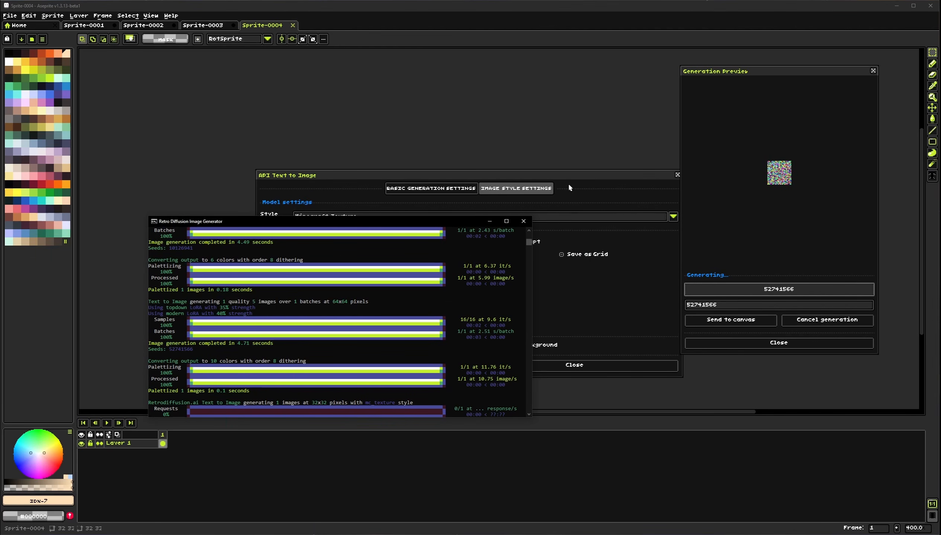
{"action": "left_click", "coordinate": [592, 366]}
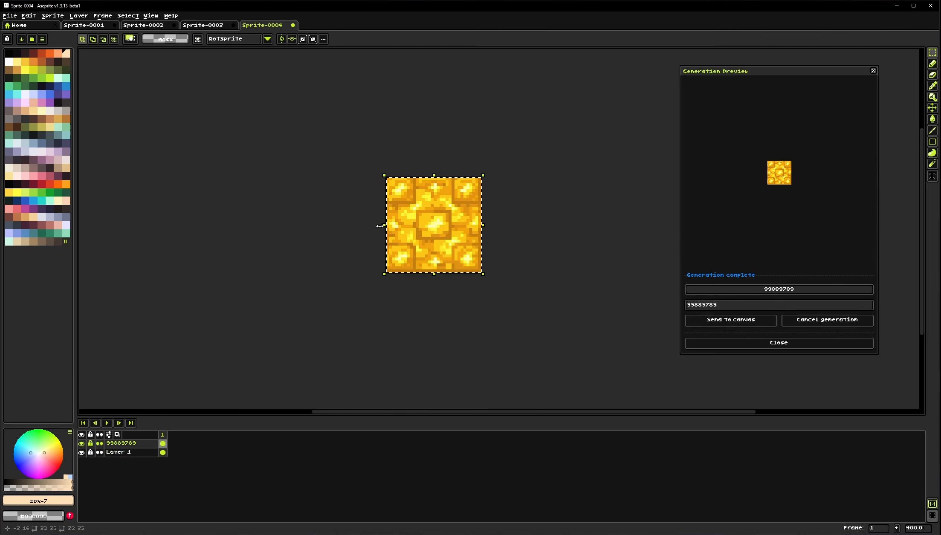
Close the raven sprite's tab
{"action": "left_click", "coordinate": [558, 248]}
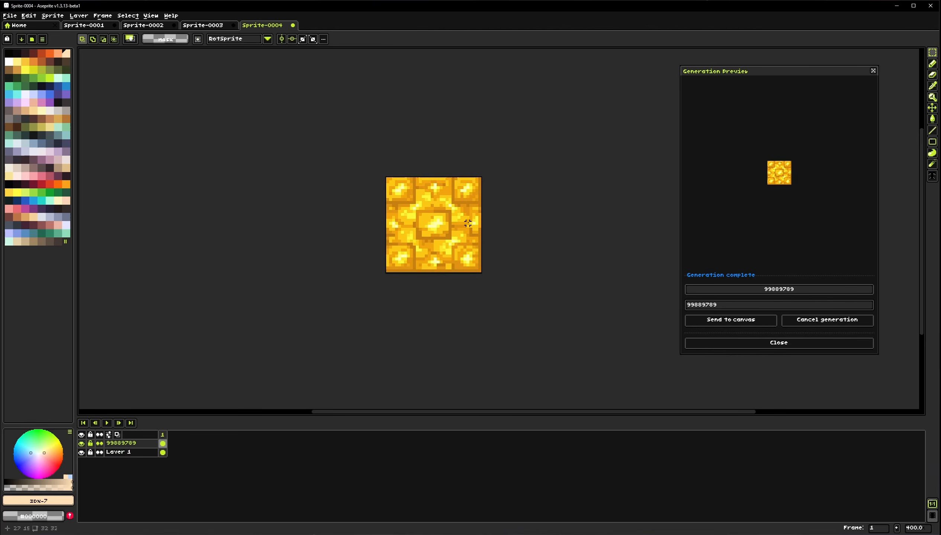
{"action": "scroll", "coordinate": [437, 243], "scroll_direction": "up", "scroll_amount": 2}
{"action": "left_click_drag", "start_coordinate": [435, 242], "coordinate": [417, 244]}
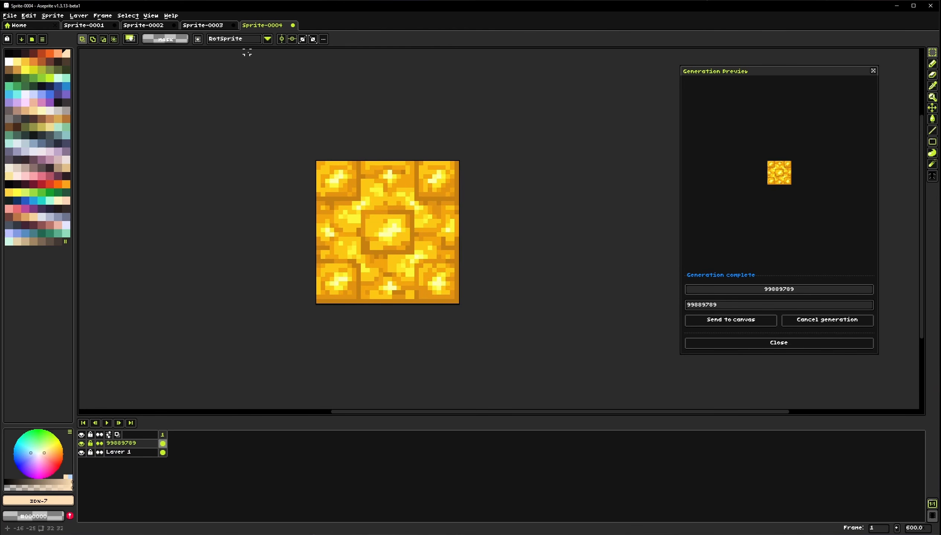
{"action": "left_click", "coordinate": [222, 25]}
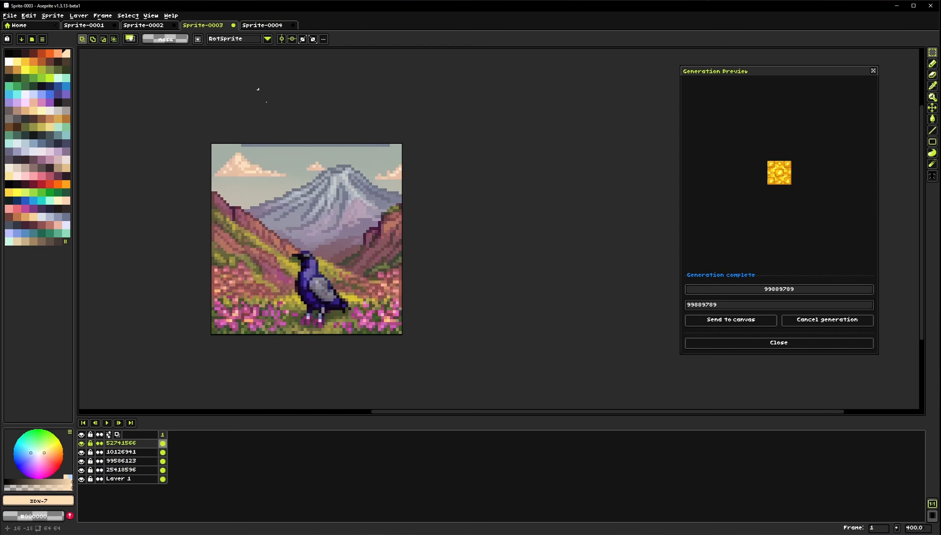
{"action": "left_click", "coordinate": [233, 25]}
{"action": "left_click", "coordinate": [461, 293]}
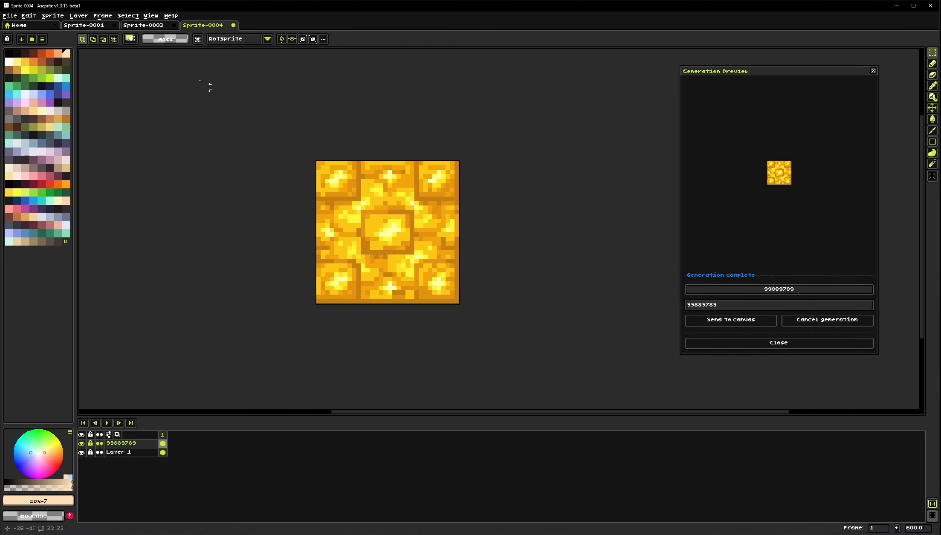
Copy the gold texture and paste it onto a new layer in the stone brick sprite, then deselect
{"action": "key", "text": "ctrl+shift+Tab"}
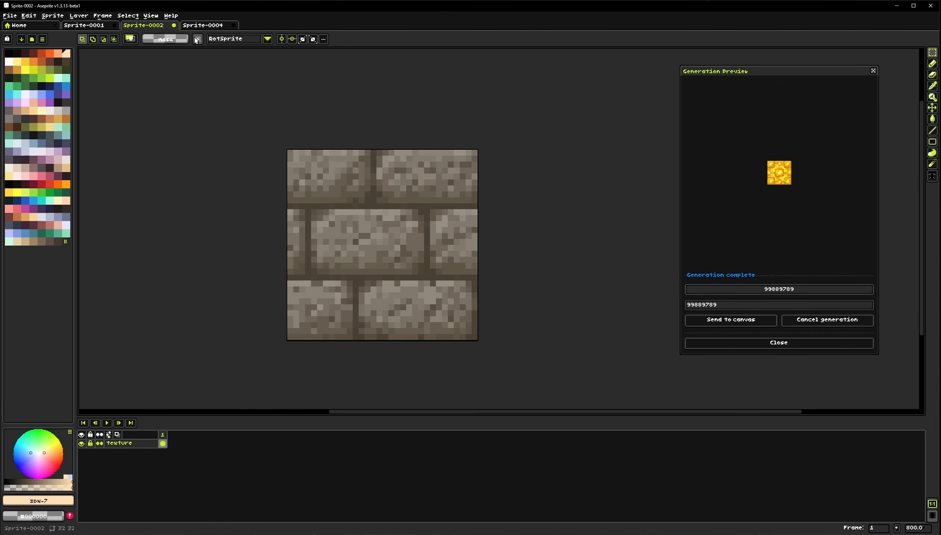
{"action": "key", "text": "ctrl+Tab"}
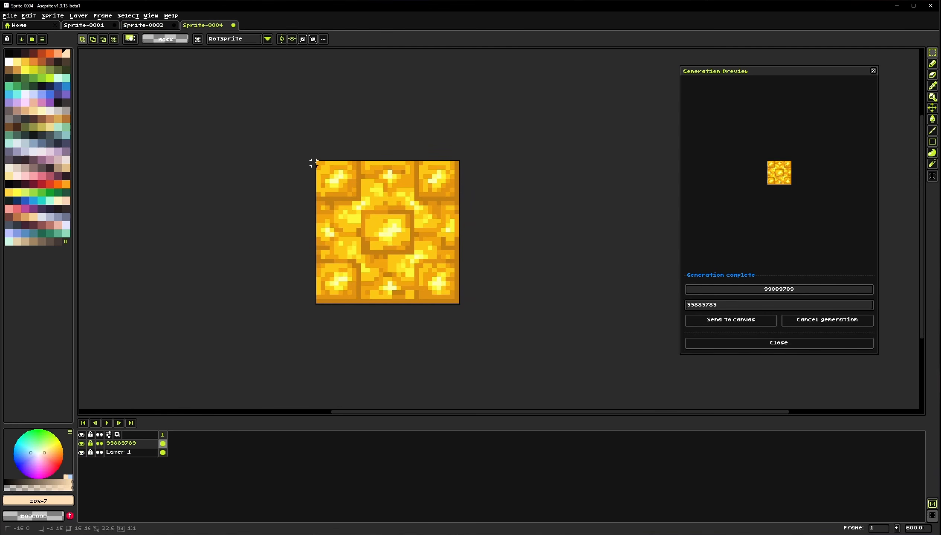
{"action": "left_click_drag", "start_coordinate": [313, 164], "coordinate": [461, 306]}
{"action": "left_click", "coordinate": [406, 256]}
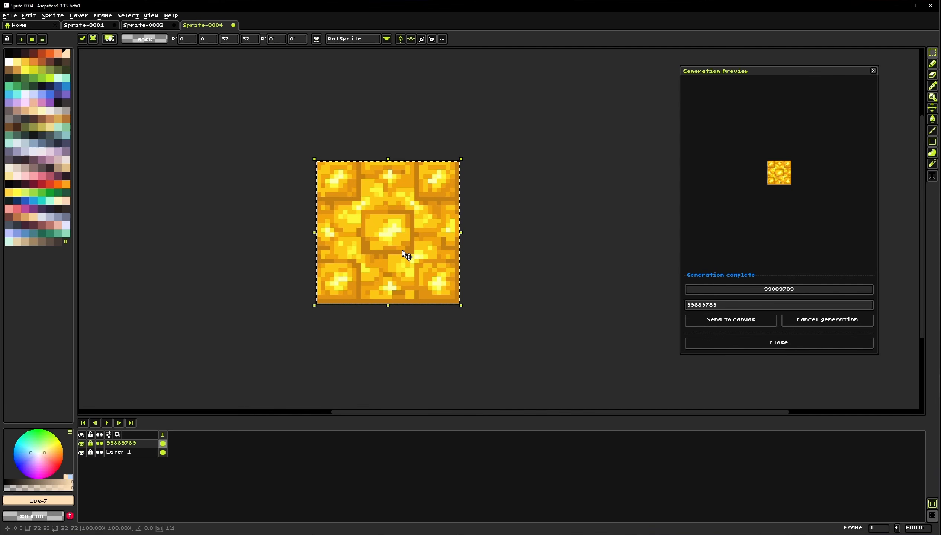
{"action": "key", "text": "ctrl+shift+Tab"}
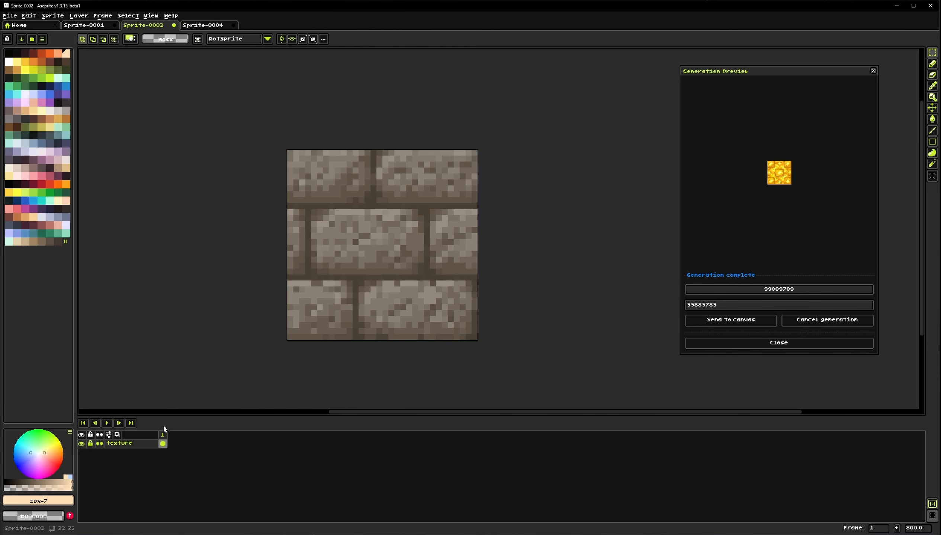
{"action": "right_click", "coordinate": [133, 446]}
{"action": "mouse_move", "coordinate": [180, 464]}
{"action": "left_click", "coordinate": [218, 465]}
{"action": "key", "text": "ctrl+v"}
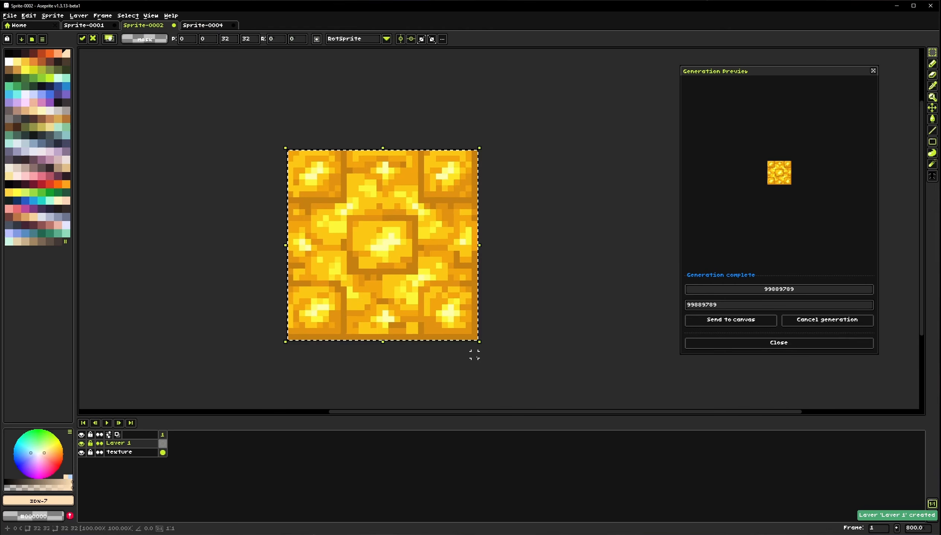
{"action": "key", "text": "ctrl+d"}
Create a new palette from the sprite's colors, then delete the pasted gold layer
{"action": "left_click", "coordinate": [43, 39]}
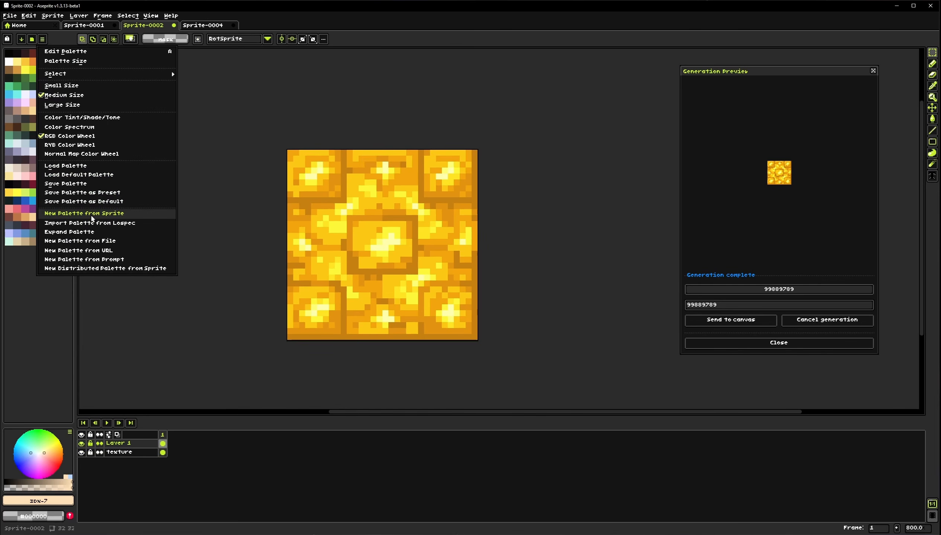
{"action": "left_click", "coordinate": [92, 213]}
{"action": "left_click", "coordinate": [510, 324]}
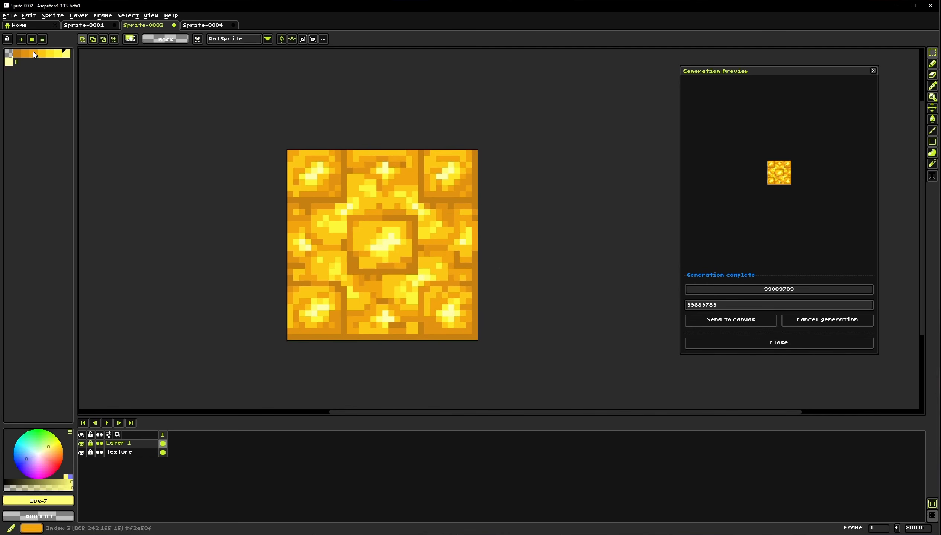
{"action": "left_click", "coordinate": [124, 445]}
{"action": "key", "text": "Delete"}
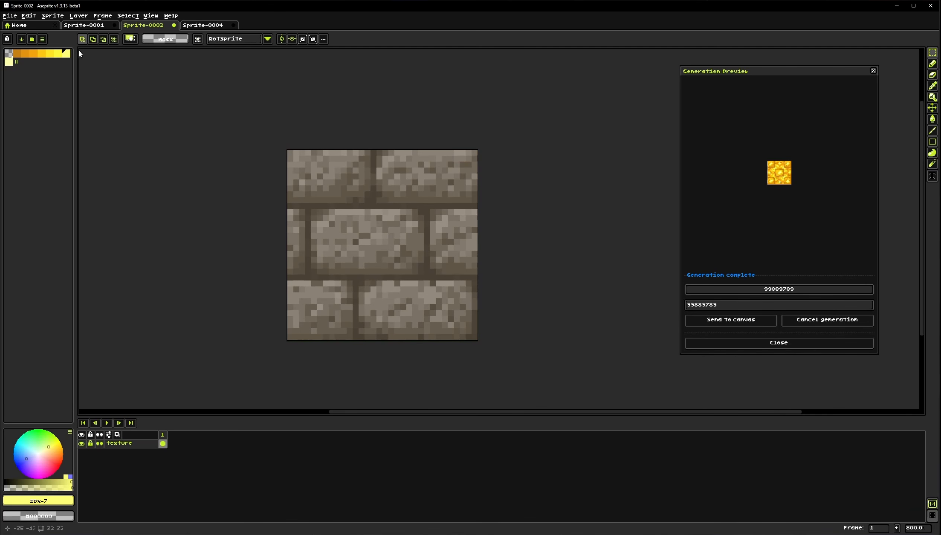
Try palettizing the stone brick texture with the active palette, then undo it
{"action": "left_click", "coordinate": [53, 15]}
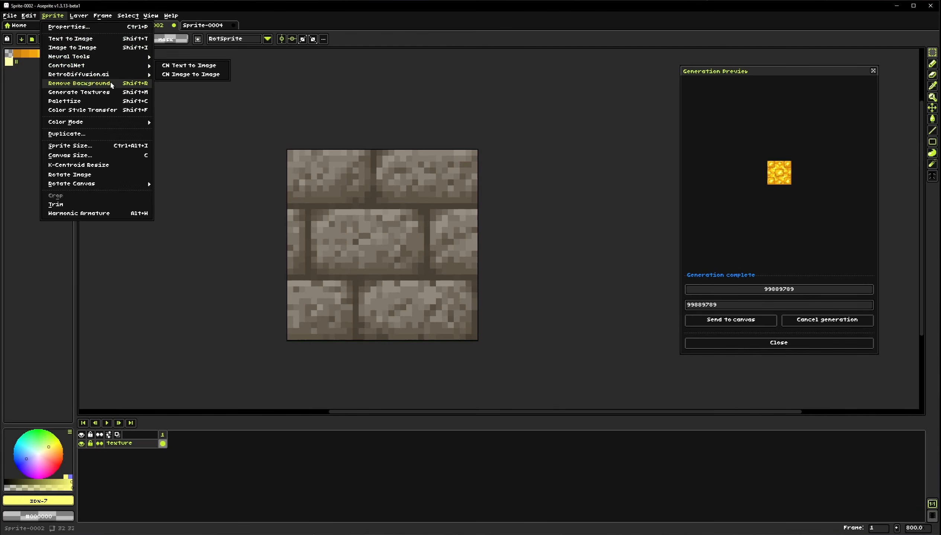
{"action": "left_click", "coordinate": [93, 101]}
{"action": "left_click", "coordinate": [474, 205]}
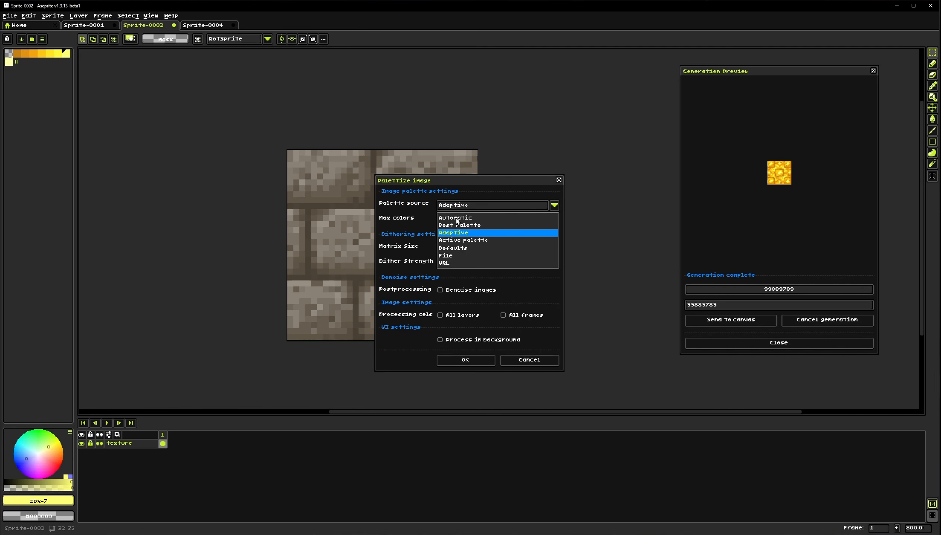
{"action": "left_click", "coordinate": [457, 240]}
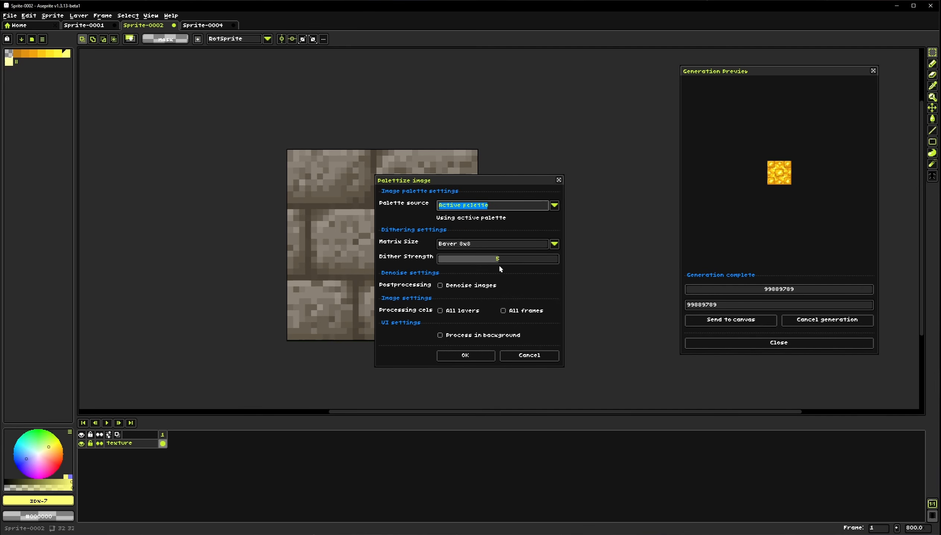
{"action": "left_click", "coordinate": [480, 355]}
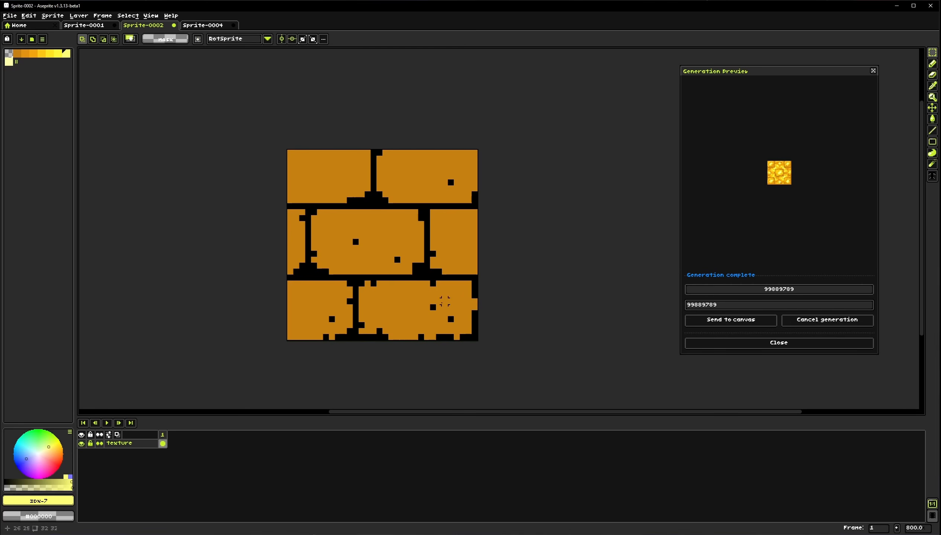
{"action": "left_click_drag", "start_coordinate": [409, 302], "coordinate": [330, 277]}
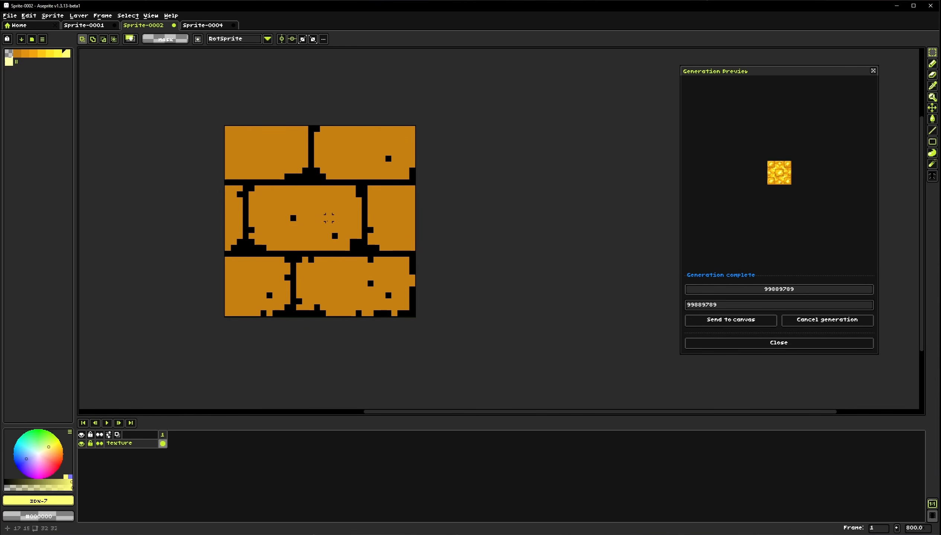
{"action": "left_click_drag", "start_coordinate": [328, 218], "coordinate": [366, 224]}
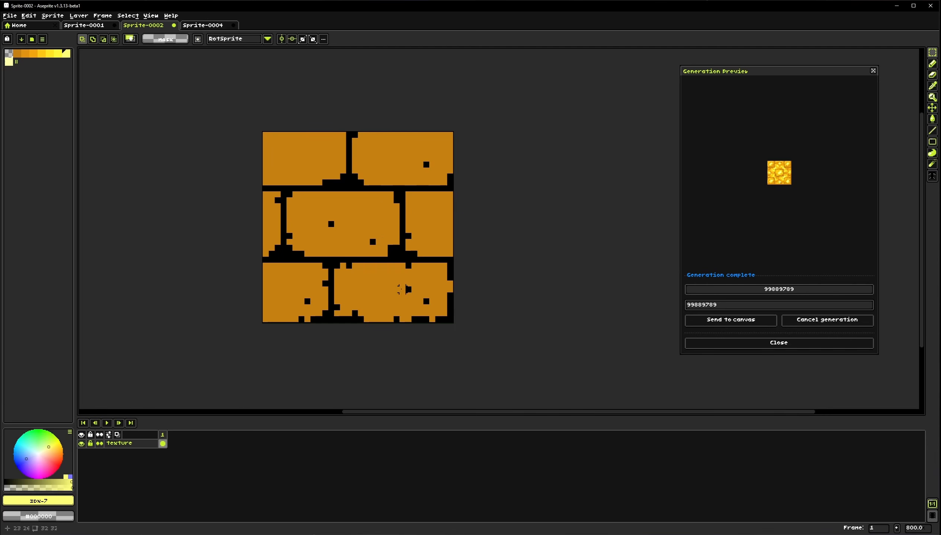
{"action": "key", "text": "ctrl+z"}
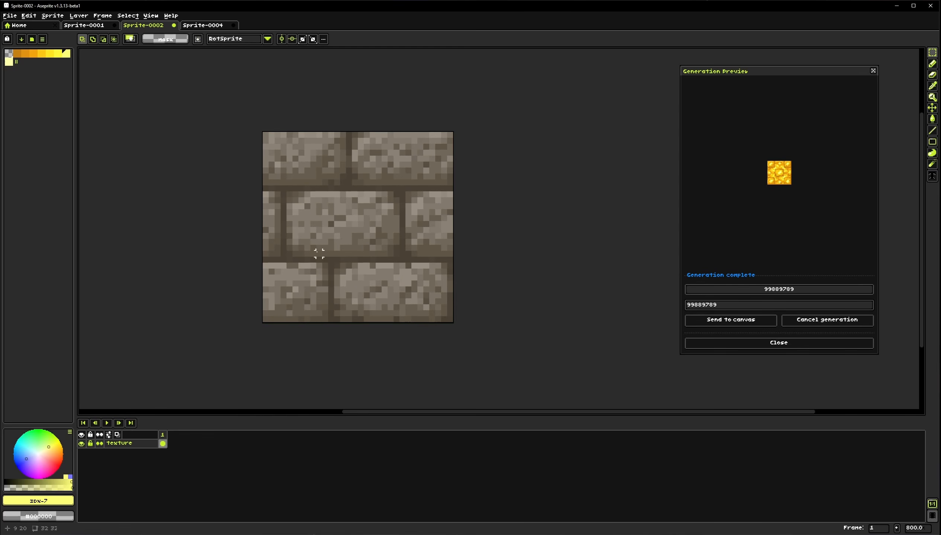
Open Color Style Transfer on the gold sprite and load the selected gold texture as the reference image
{"action": "left_click", "coordinate": [217, 25]}
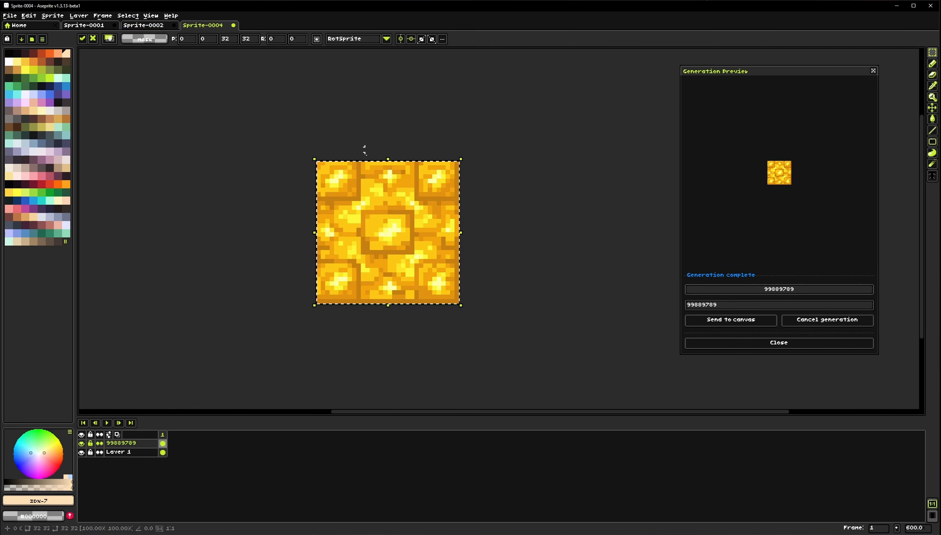
{"action": "left_click", "coordinate": [233, 166]}
{"action": "left_click", "coordinate": [52, 15]}
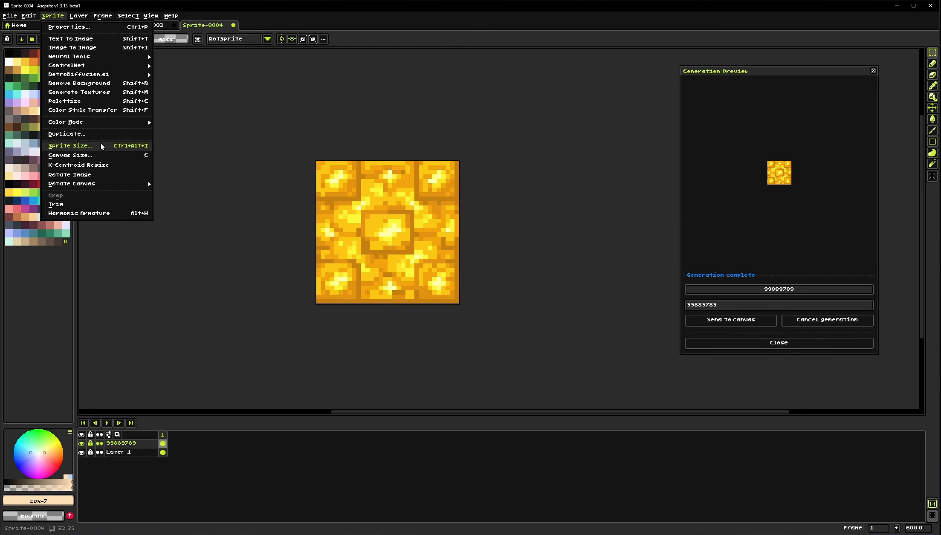
{"action": "left_click", "coordinate": [82, 109]}
{"action": "left_click_drag", "start_coordinate": [460, 130], "coordinate": [610, 88]}
{"action": "left_click_drag", "start_coordinate": [317, 162], "coordinate": [464, 305]}
{"action": "left_click", "coordinate": [572, 260]}
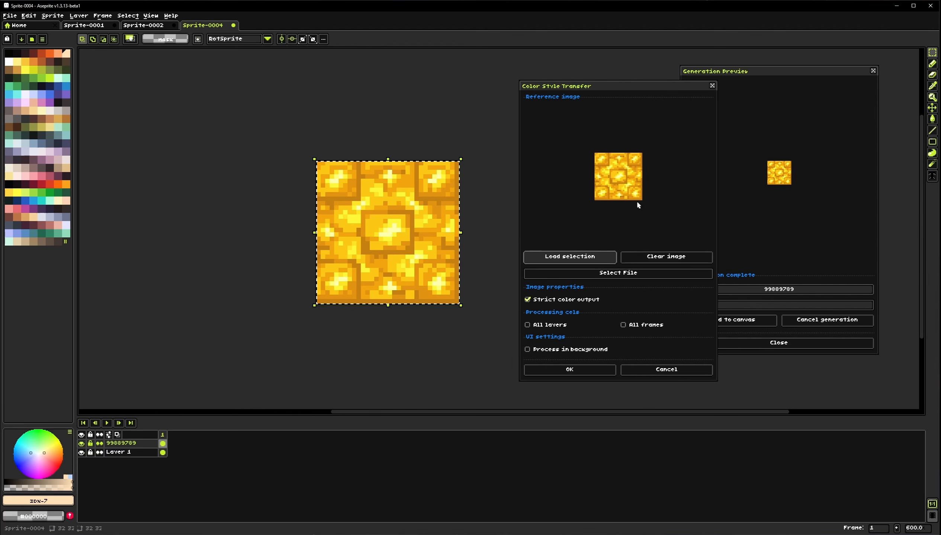
Apply the color style transfer to the stone brick texture and compare it with the gold texture
{"action": "left_click", "coordinate": [151, 27]}
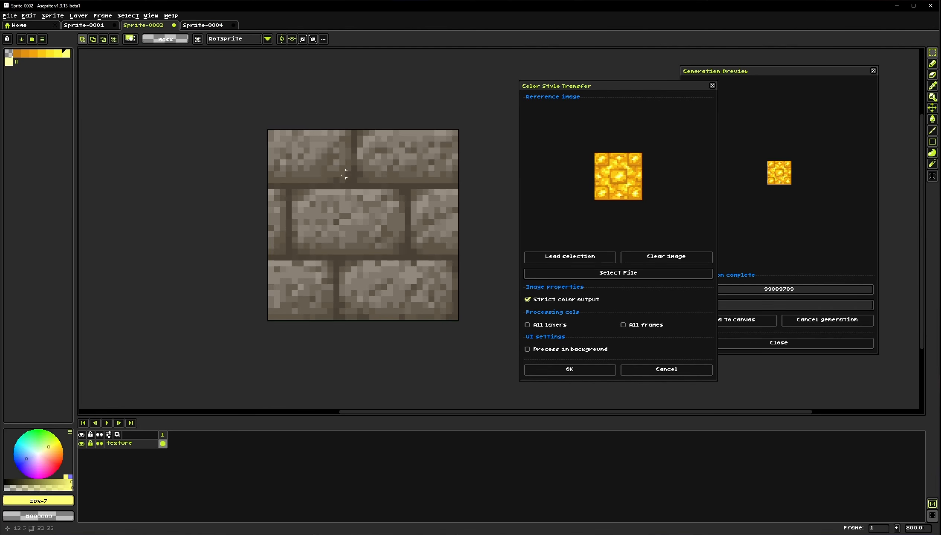
{"action": "left_click", "coordinate": [558, 370]}
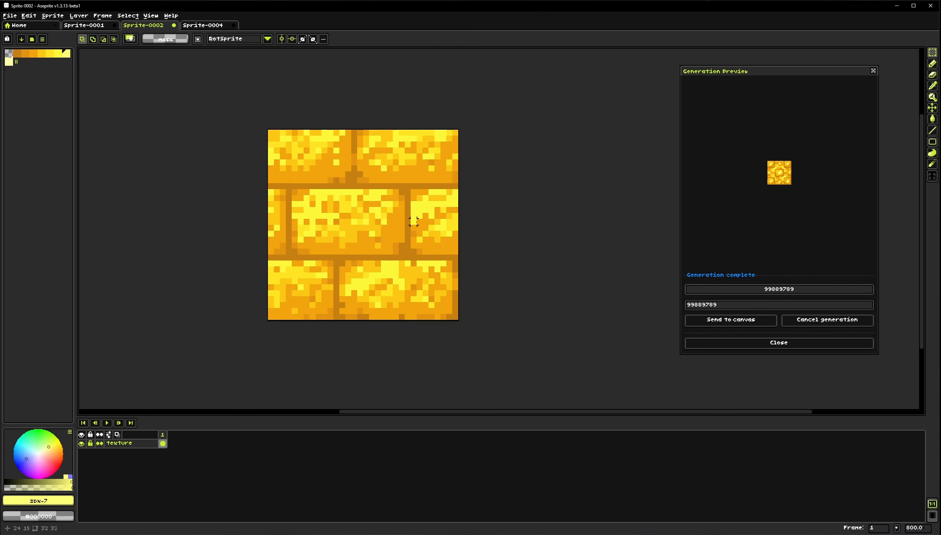
{"action": "left_click", "coordinate": [205, 25]}
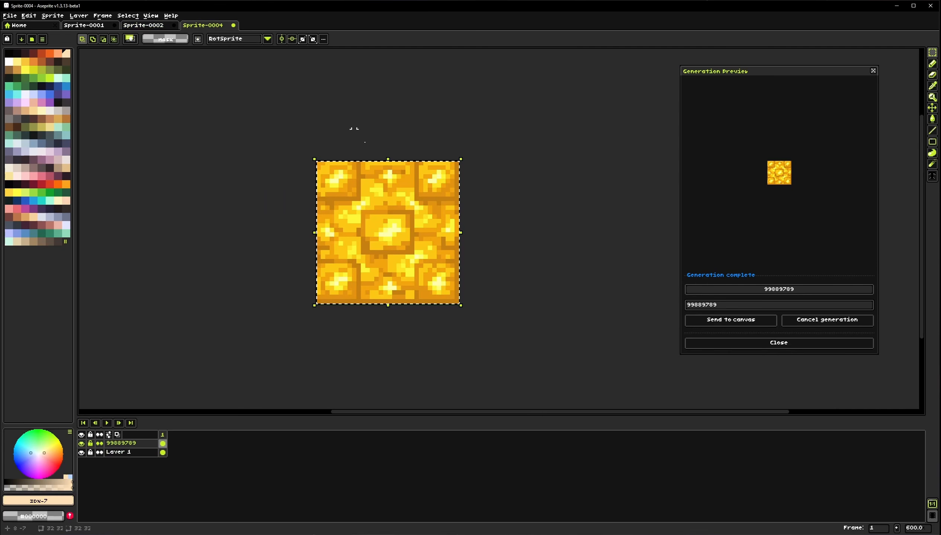
{"action": "left_click", "coordinate": [147, 25]}
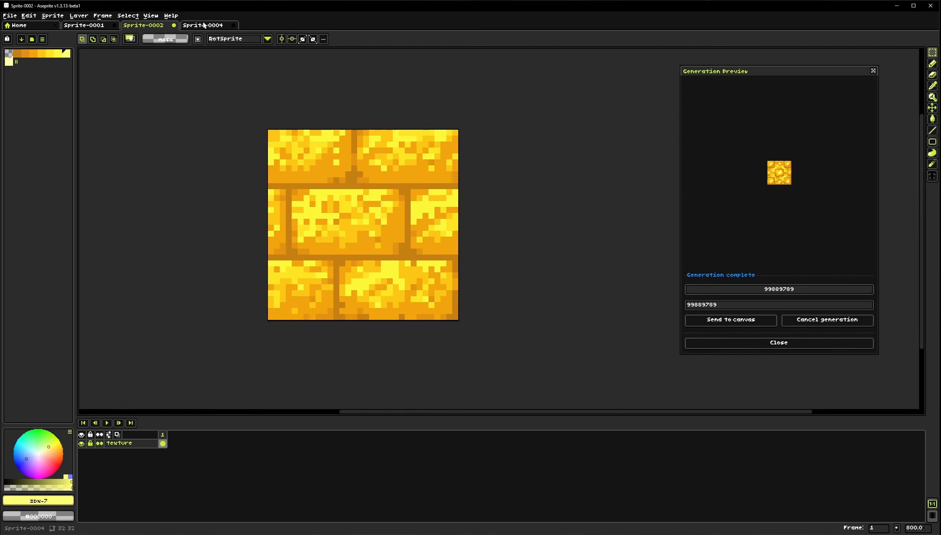
Compare the generated gold texture with the color-transferred stone brick texture
{"action": "left_click", "coordinate": [221, 25]}
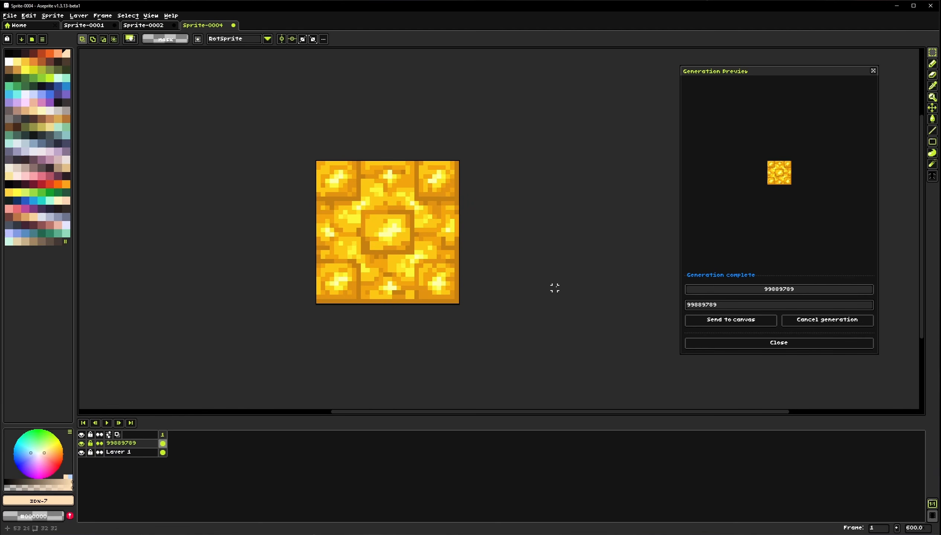
{"action": "left_click", "coordinate": [150, 26]}
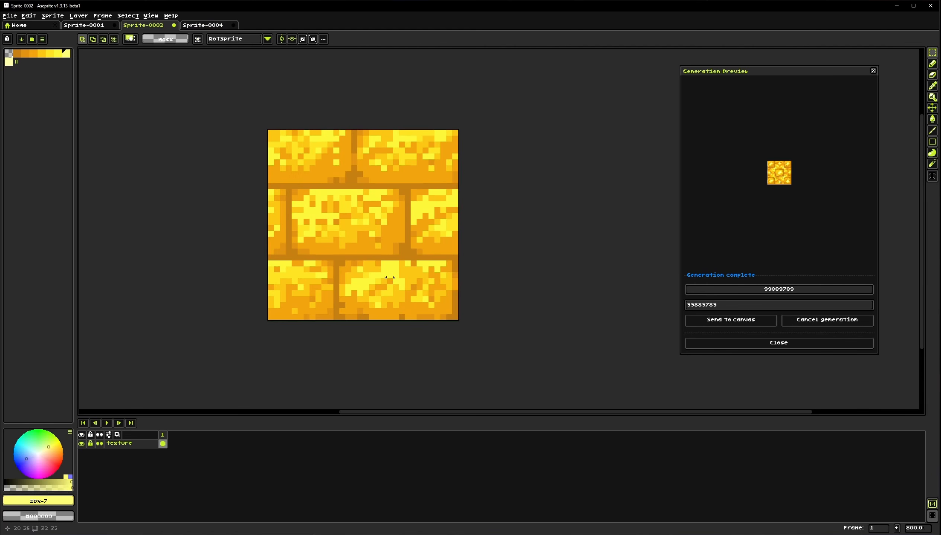
{"action": "left_click_drag", "start_coordinate": [354, 199], "coordinate": [360, 200]}
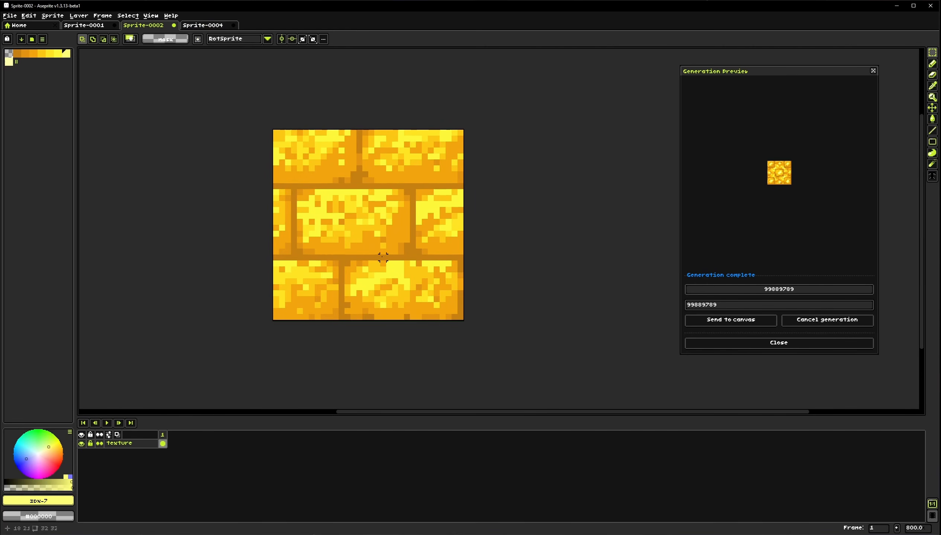
{"action": "left_click_drag", "start_coordinate": [394, 231], "coordinate": [394, 235]}
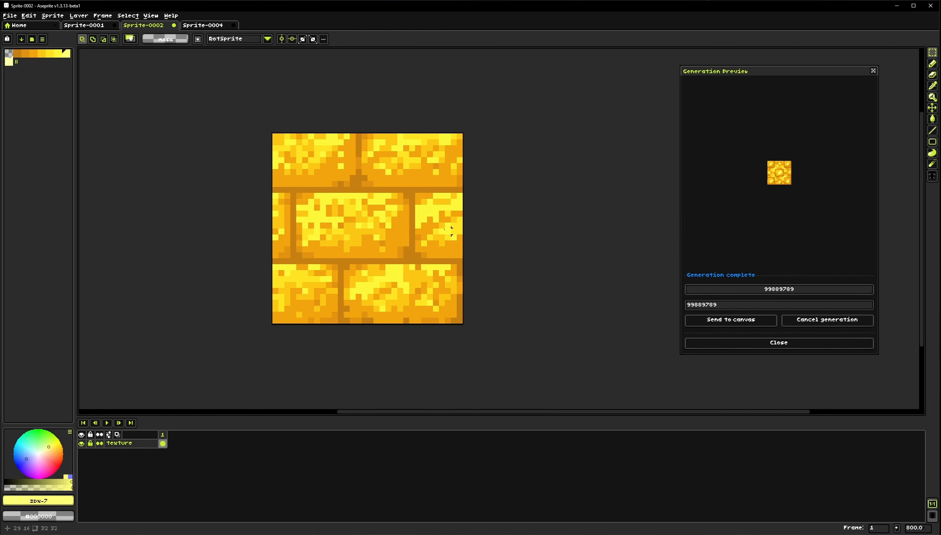
{"action": "left_click", "coordinate": [51, 16]}
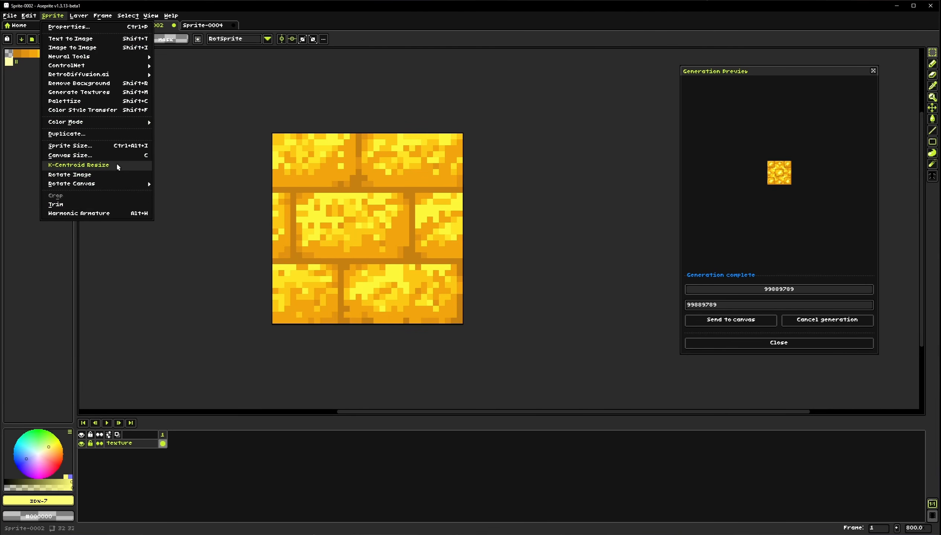
{"action": "left_click", "coordinate": [210, 148]}
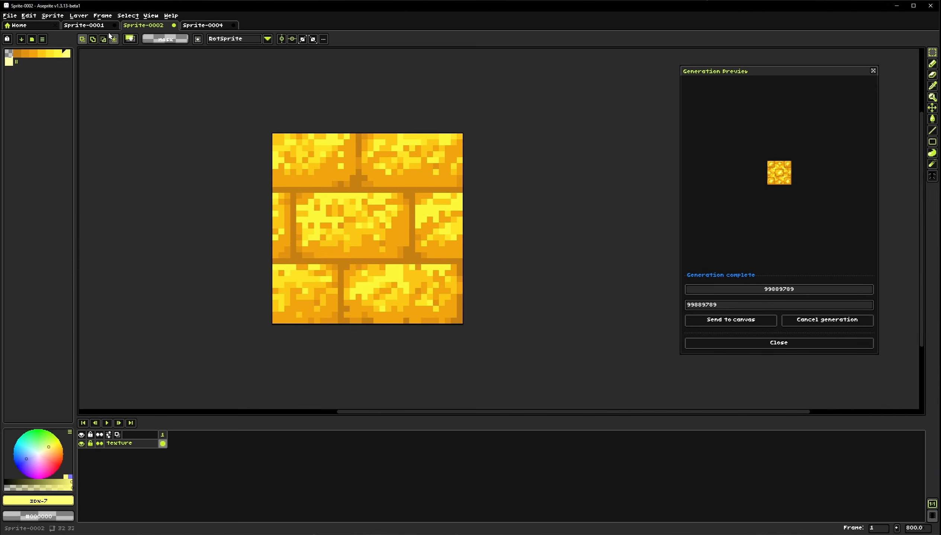
Open the isometric house image in a new sprite tab and close the generation preview
{"action": "left_click", "coordinate": [22, 25]}
{"action": "left_click", "coordinate": [82, 26]}
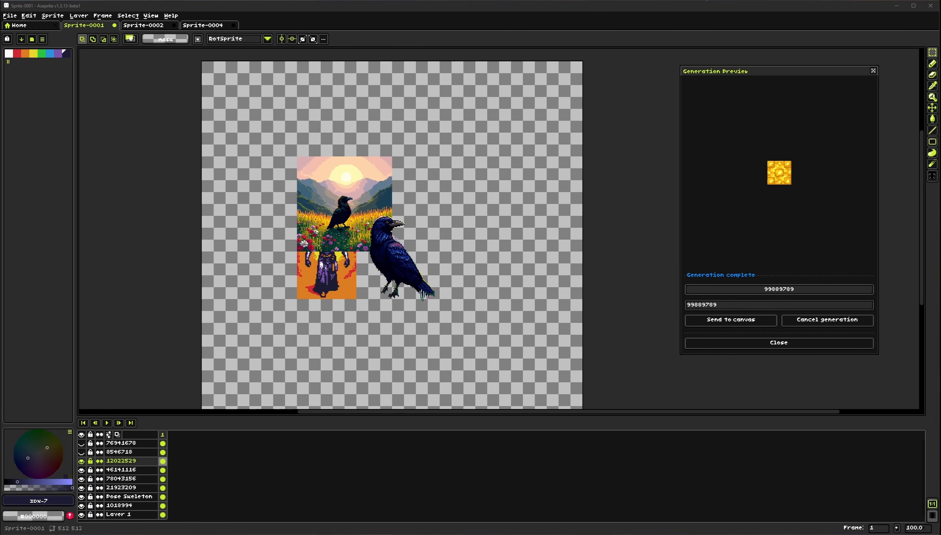
{"action": "left_click_drag", "start_coordinate": [272, 45], "coordinate": [283, 28]}
{"action": "left_click_drag", "start_coordinate": [526, 239], "coordinate": [448, 227]}
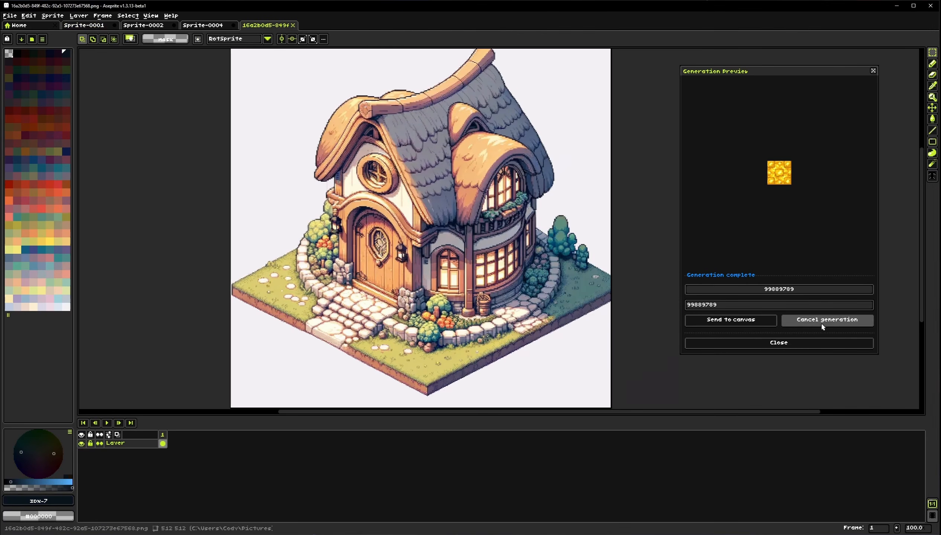
{"action": "left_click", "coordinate": [814, 343]}
{"action": "left_click_drag", "start_coordinate": [746, 417], "coordinate": [749, 463]}
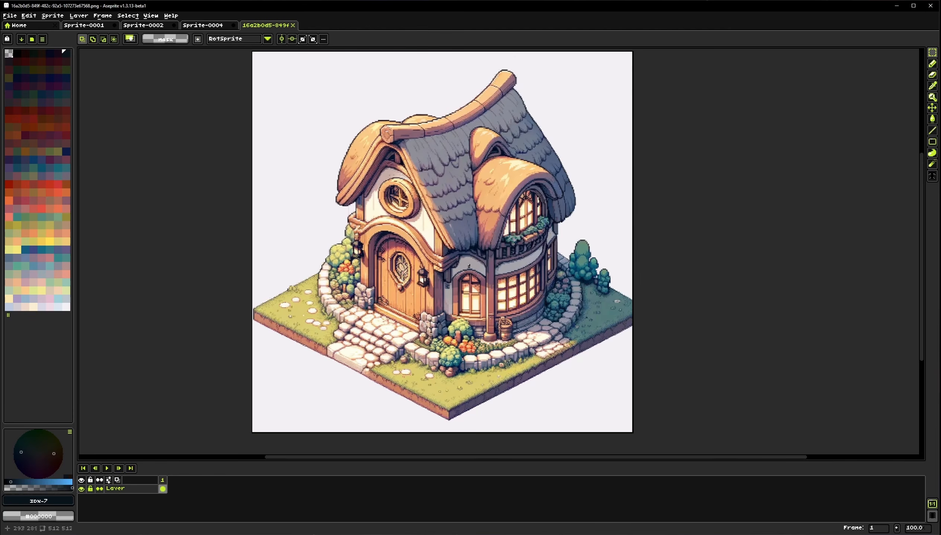
Try resizing the house sprite to 128 × 128 pixels with Nearest-neighbor interpolation, then undo it
{"action": "scroll", "coordinate": [466, 257], "scroll_direction": "up", "scroll_amount": 1}
{"action": "left_click_drag", "start_coordinate": [395, 180], "coordinate": [439, 264]}
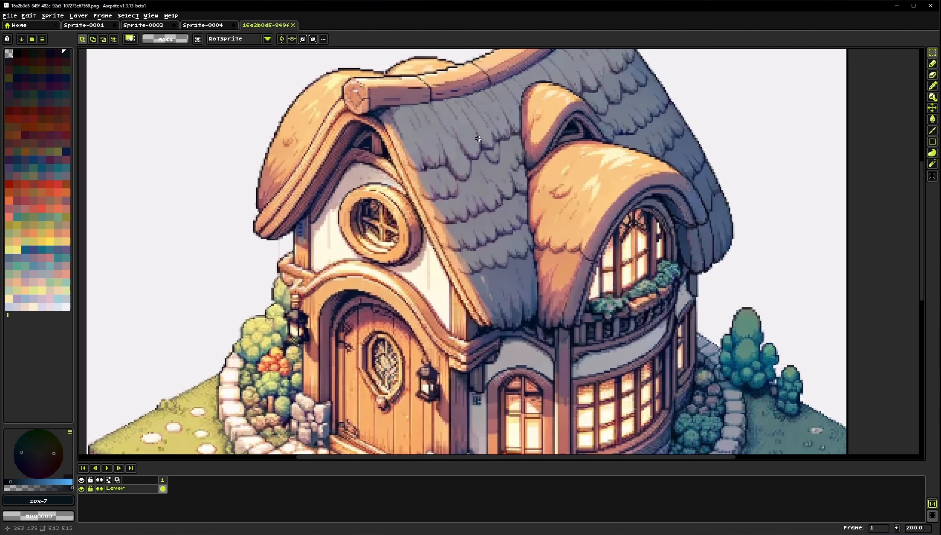
{"action": "scroll", "coordinate": [333, 148], "scroll_direction": "down", "scroll_amount": 1}
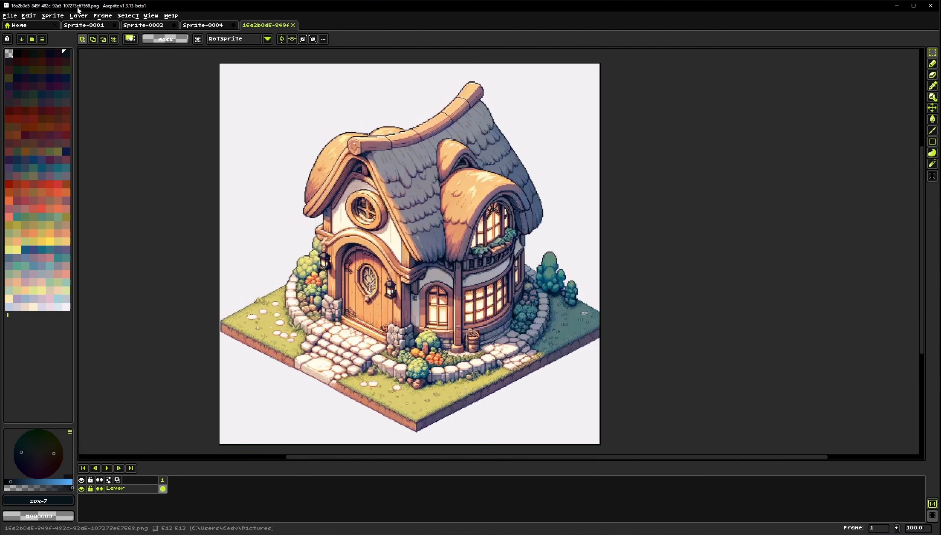
{"action": "left_click", "coordinate": [63, 14]}
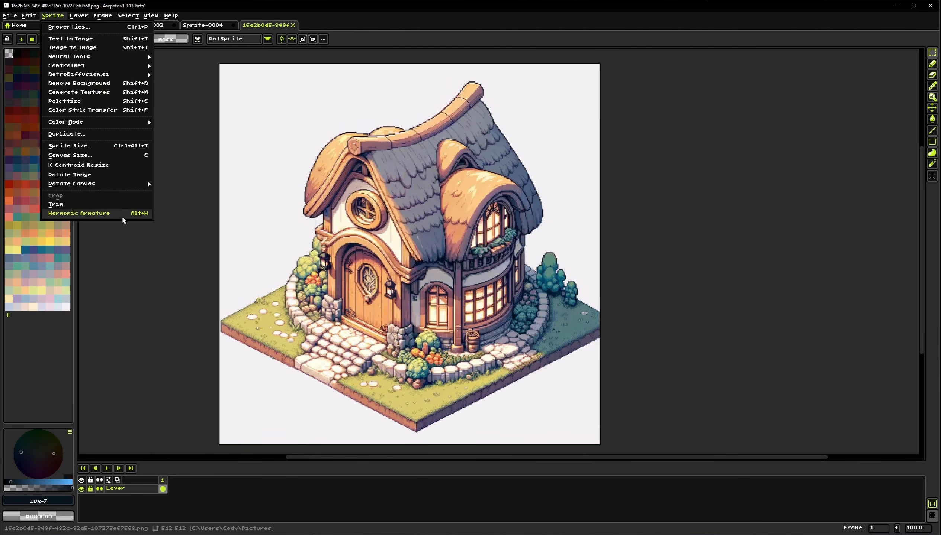
{"action": "left_click", "coordinate": [126, 146]}
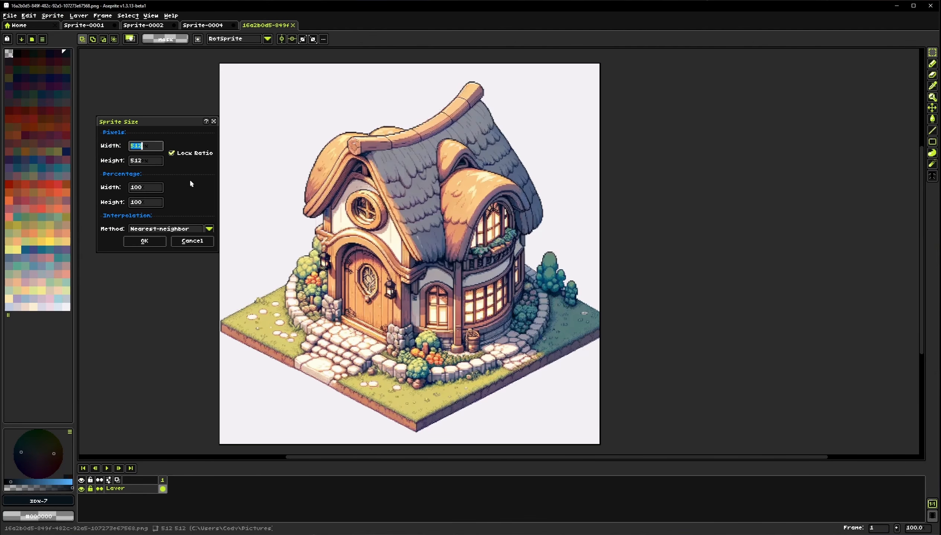
{"action": "type", "text": "128"}
{"action": "left_click", "coordinate": [177, 228]}
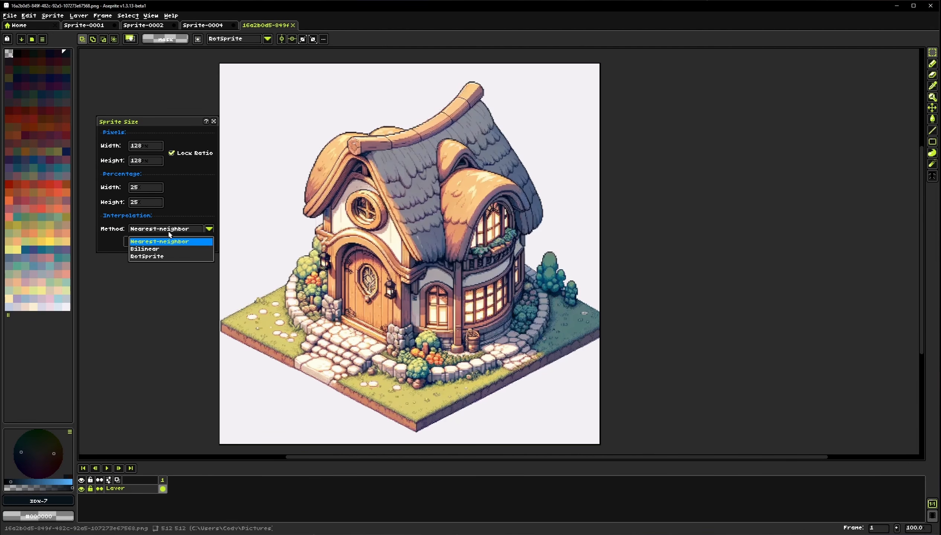
{"action": "left_click", "coordinate": [177, 241]}
{"action": "left_click", "coordinate": [145, 241]}
{"action": "scroll", "coordinate": [565, 221], "scroll_direction": "up", "scroll_amount": 2}
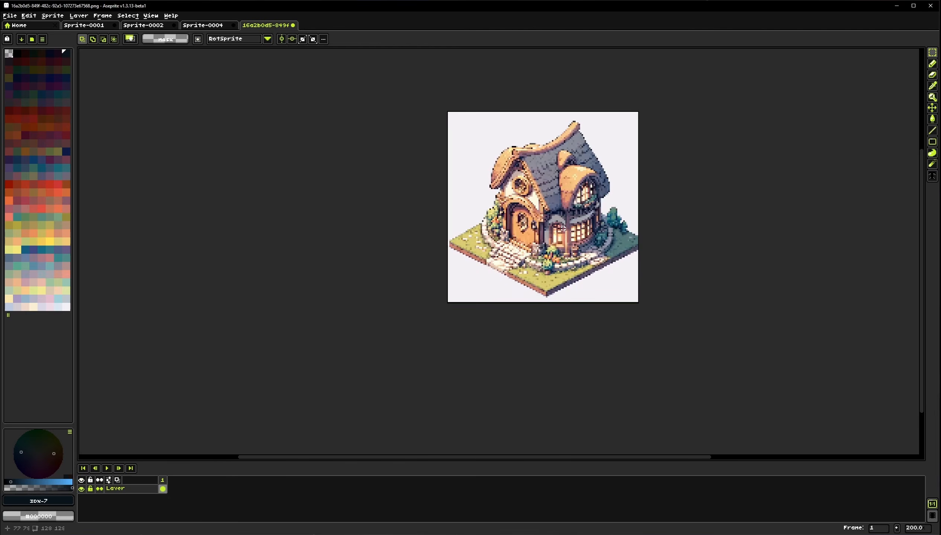
{"action": "left_click_drag", "start_coordinate": [567, 222], "coordinate": [502, 243]}
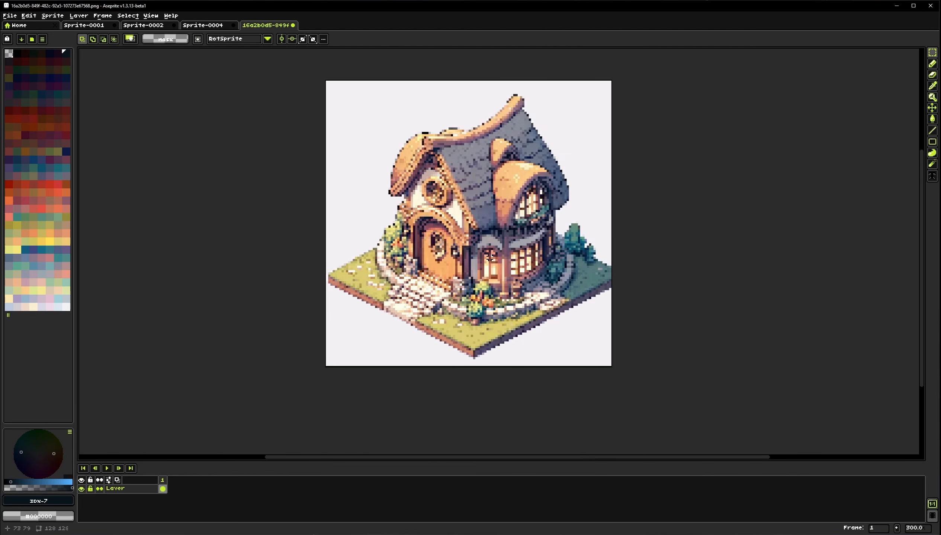
{"action": "left_click_drag", "start_coordinate": [487, 257], "coordinate": [441, 250]}
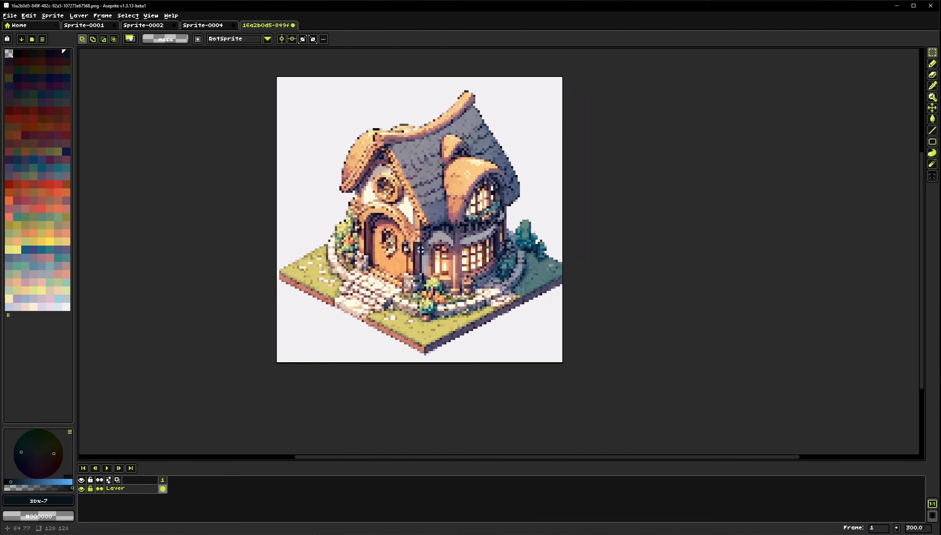
{"action": "key", "text": "ctrl+z"}
{"action": "scroll", "coordinate": [420, 250], "scroll_direction": "down", "scroll_amount": 2}
{"action": "left_click_drag", "start_coordinate": [436, 331], "coordinate": [313, 211]}
Downscale the house with K-Centroid Resize to 128 × 128 pixels, keeping Preserve outlines and 2 centroids
{"action": "left_click", "coordinate": [53, 16]}
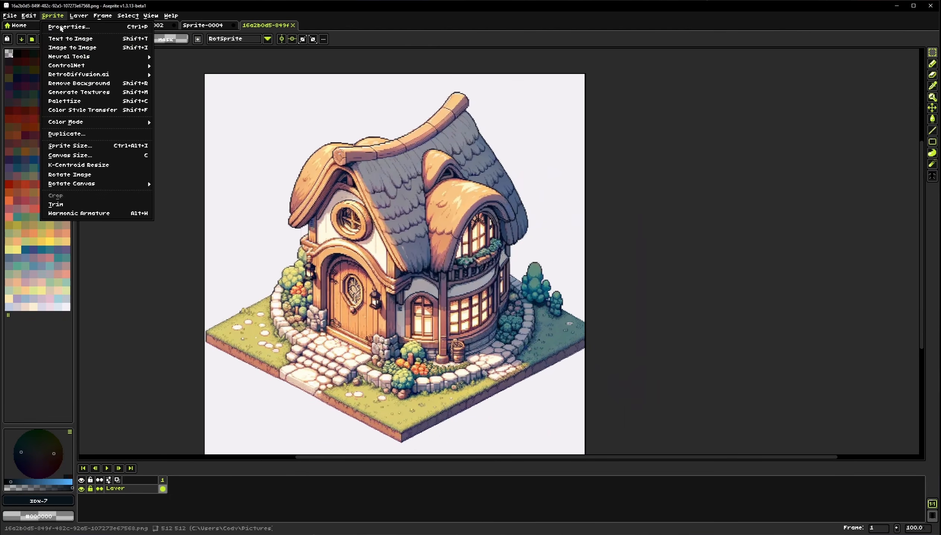
{"action": "left_click", "coordinate": [78, 165]}
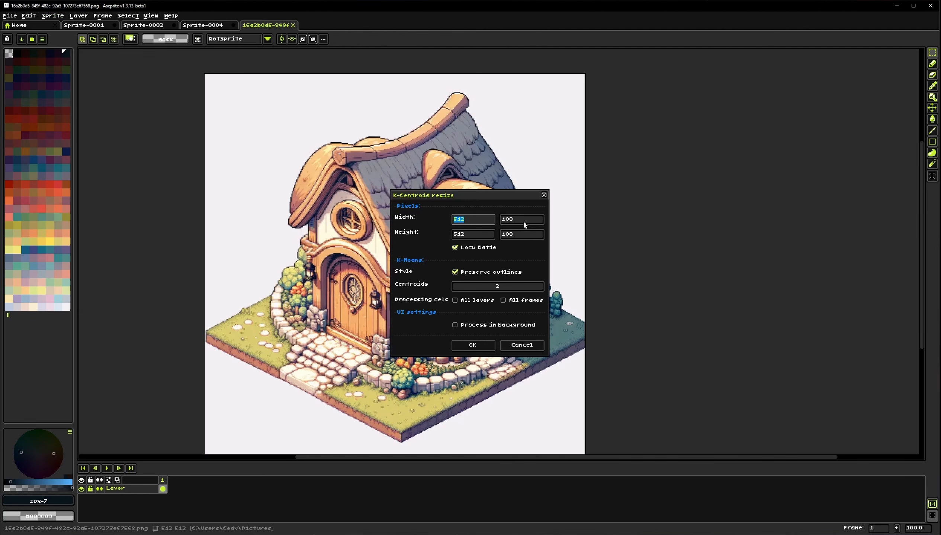
{"action": "left_click_drag", "start_coordinate": [493, 192], "coordinate": [737, 174]}
{"action": "left_click_drag", "start_coordinate": [453, 210], "coordinate": [416, 204]}
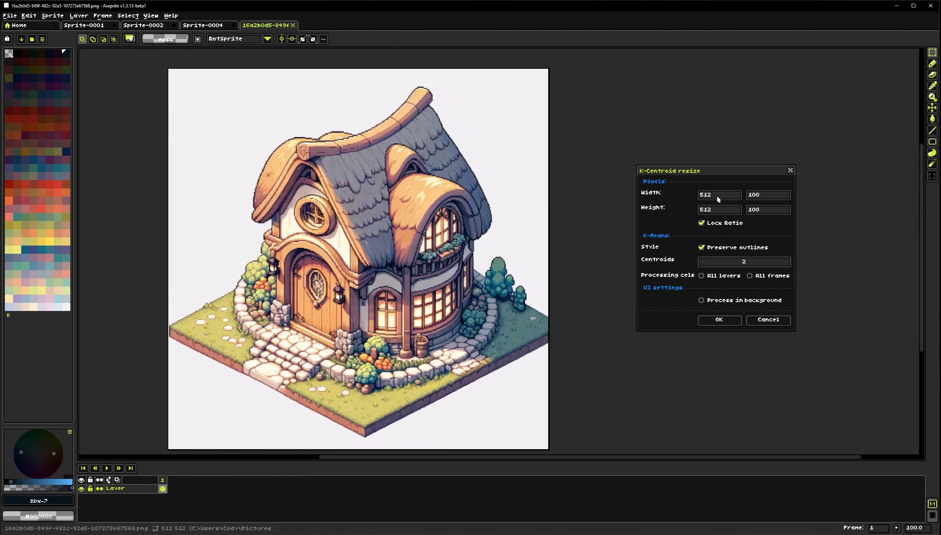
{"action": "left_click_drag", "start_coordinate": [716, 195], "coordinate": [697, 195]}
{"action": "type", "text": "128"}
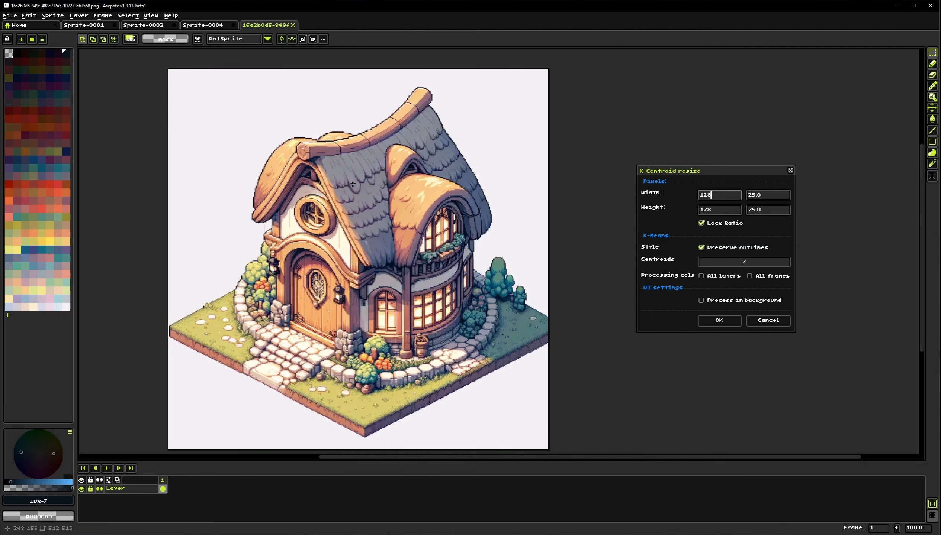
{"action": "scroll", "coordinate": [289, 150], "scroll_direction": "up", "scroll_amount": 2}
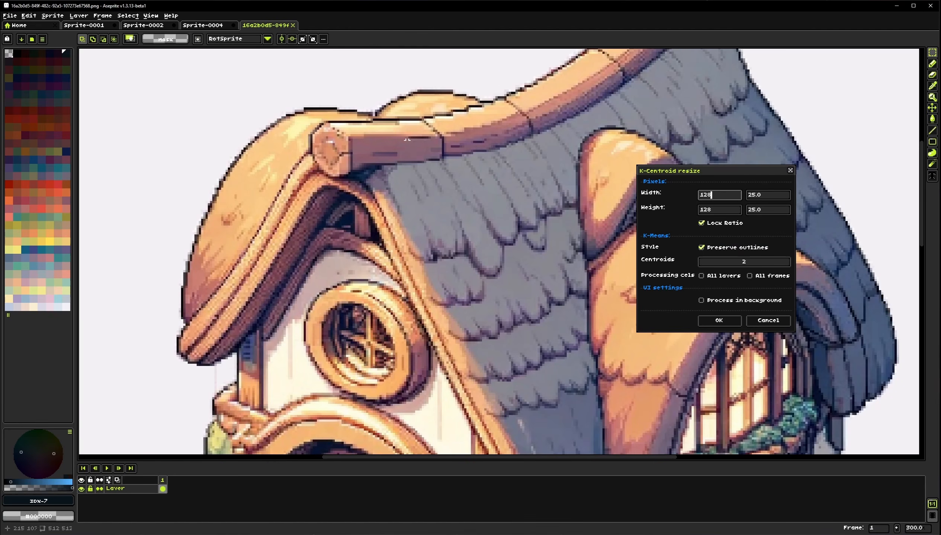
{"action": "scroll", "coordinate": [405, 123], "scroll_direction": "down", "scroll_amount": 2}
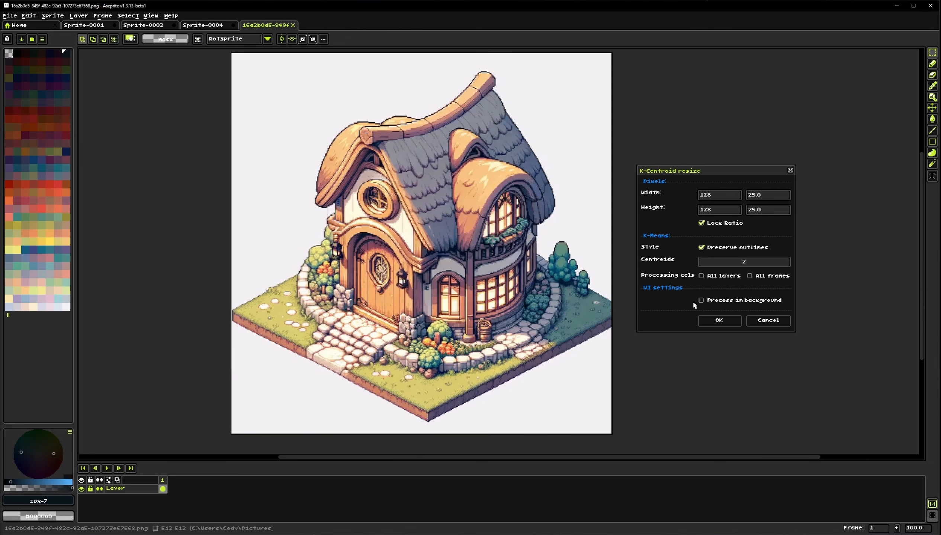
{"action": "left_click", "coordinate": [719, 320]}
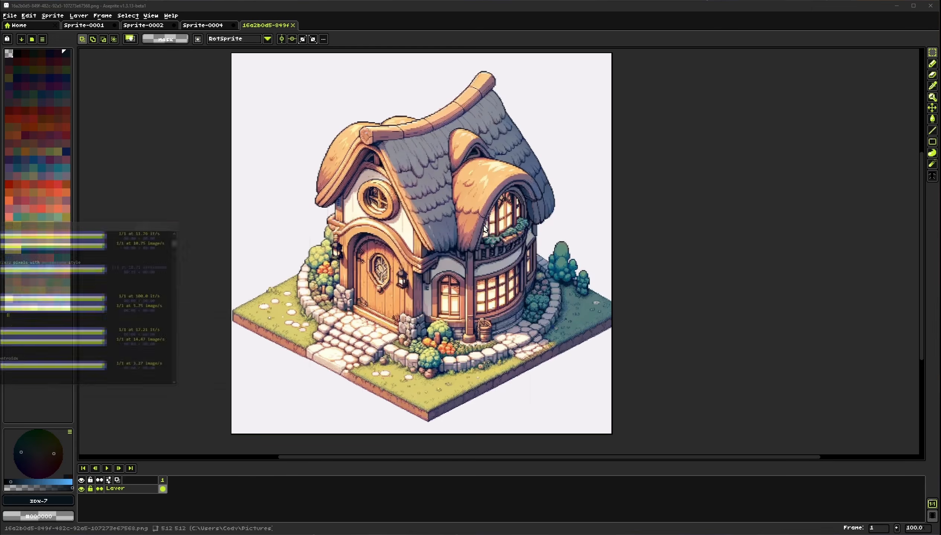
Deselect, hide the K-Centroid result layer and make the original house layer active
{"action": "scroll", "coordinate": [417, 192], "scroll_direction": "up", "scroll_amount": 2}
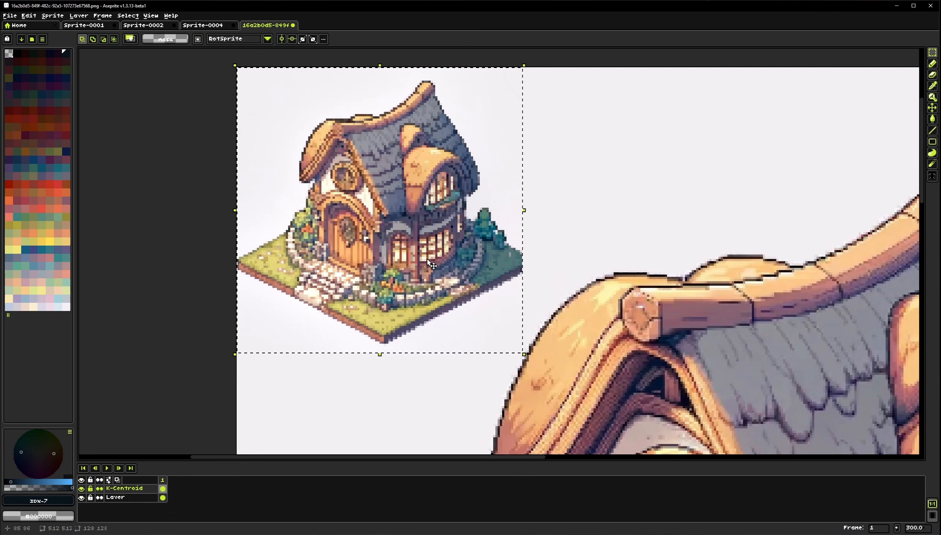
{"action": "scroll", "coordinate": [426, 252], "scroll_direction": "down", "scroll_amount": 1}
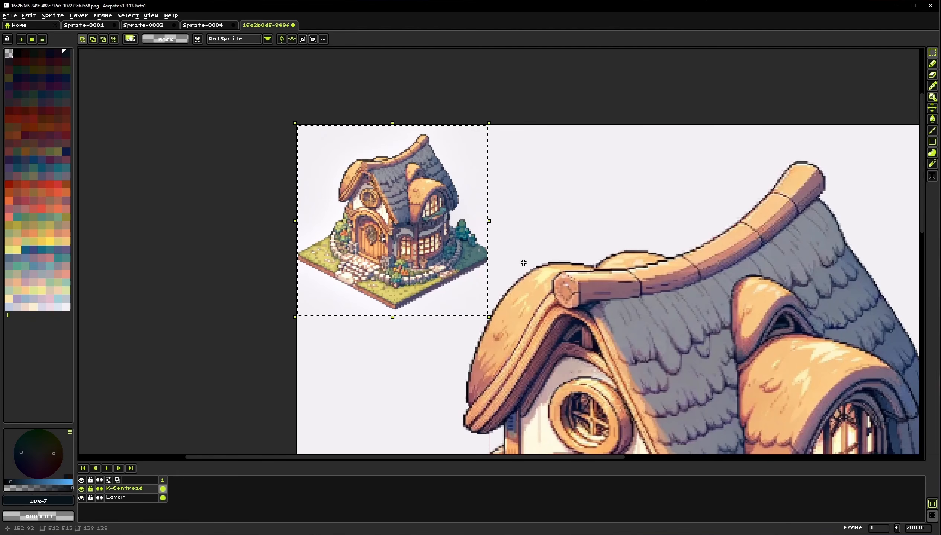
{"action": "key", "text": "ctrl+d"}
{"action": "left_click_drag", "start_coordinate": [519, 337], "coordinate": [441, 253]}
{"action": "scroll", "coordinate": [356, 302], "scroll_direction": "down", "scroll_amount": 1}
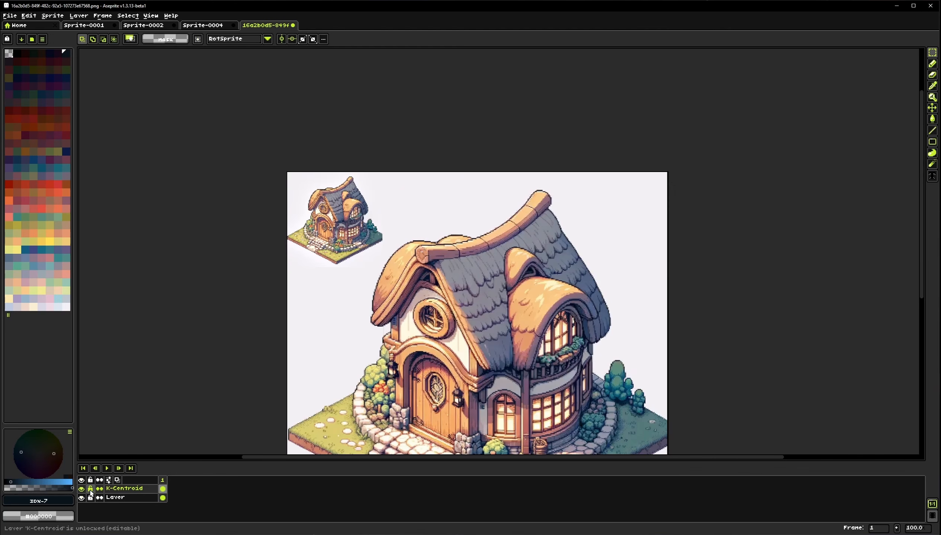
{"action": "left_click", "coordinate": [84, 489]}
{"action": "left_click_drag", "start_coordinate": [303, 182], "coordinate": [674, 441]}
{"action": "left_click", "coordinate": [123, 498]}
{"action": "left_click_drag", "start_coordinate": [523, 283], "coordinate": [470, 371]}
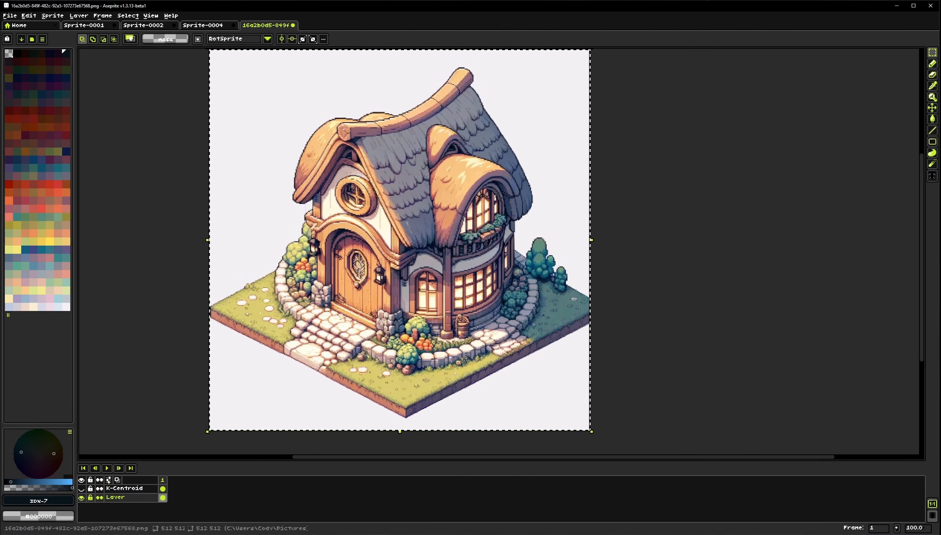
Run K-Centroid Resize on the original house again at 128 × 128 pixels with Preserve outlines turned off
{"action": "left_click", "coordinate": [52, 16]}
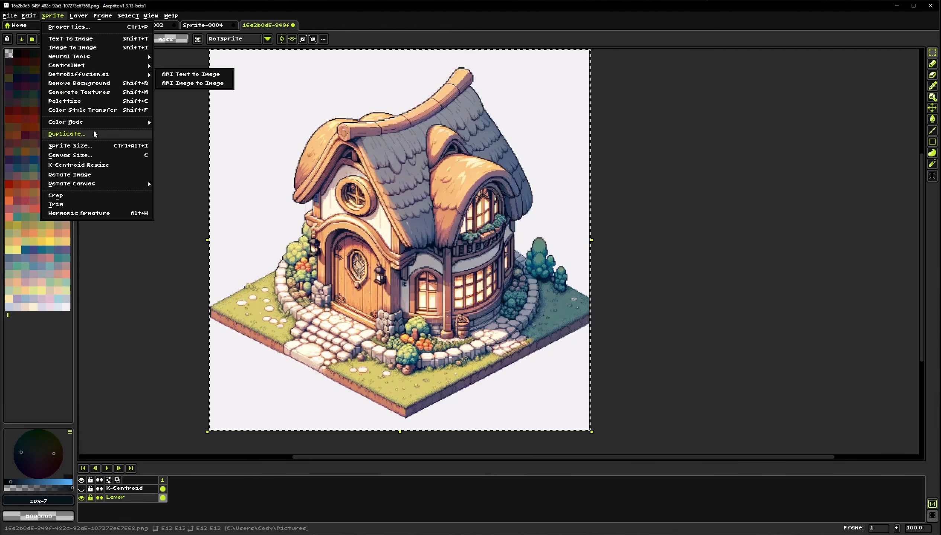
{"action": "left_click", "coordinate": [97, 164]}
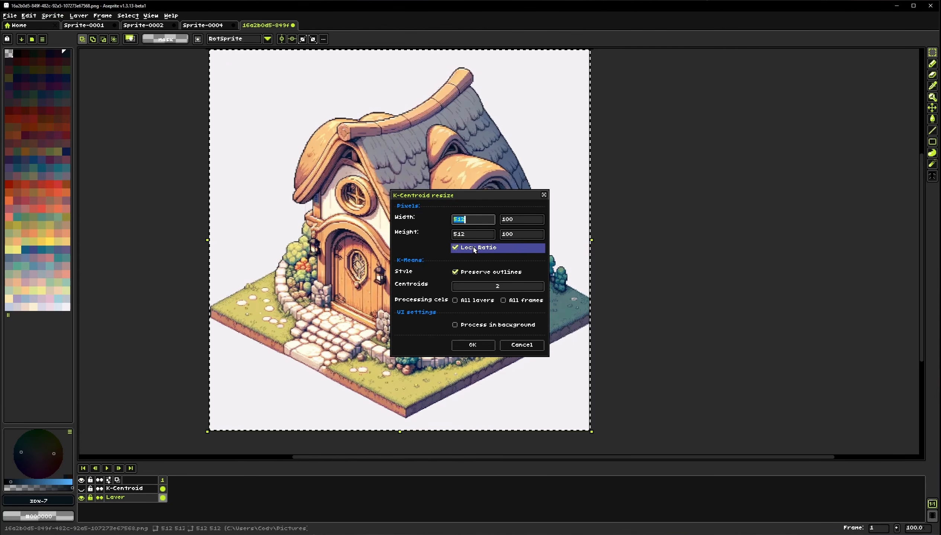
{"action": "type", "text": "128"}
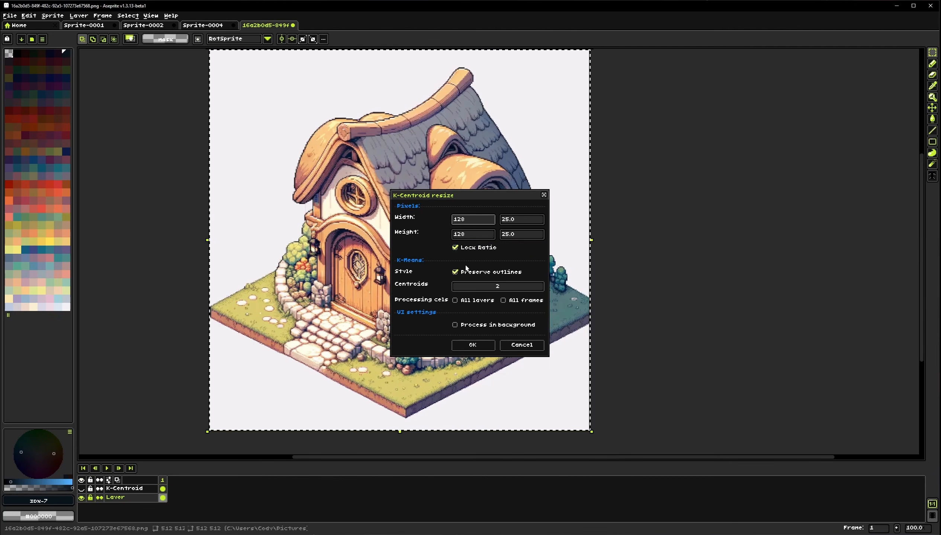
{"action": "left_click", "coordinate": [479, 272]}
{"action": "left_click", "coordinate": [472, 345]}
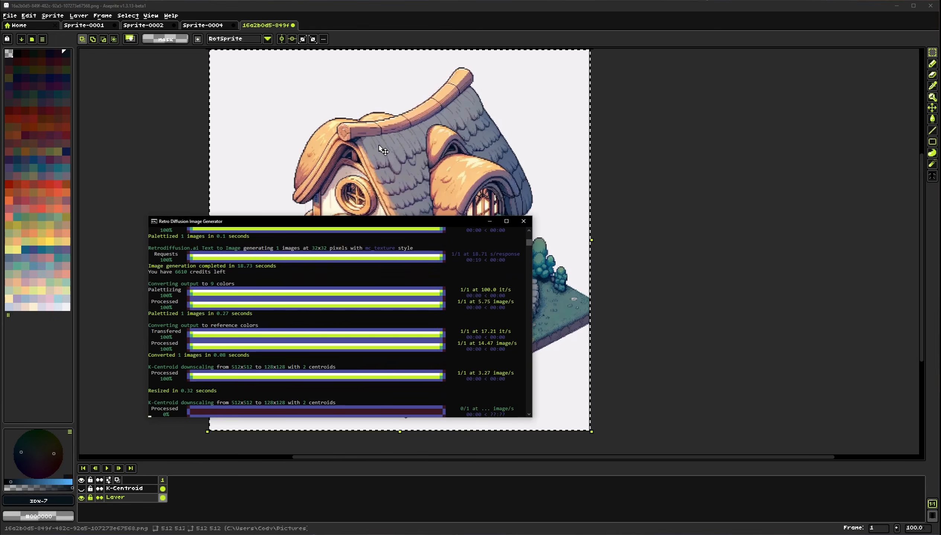
Show the first K-Centroid layer and move the new downscaled house beside it for comparison, then deselect
{"action": "scroll", "coordinate": [280, 235], "scroll_direction": "up", "scroll_amount": 2}
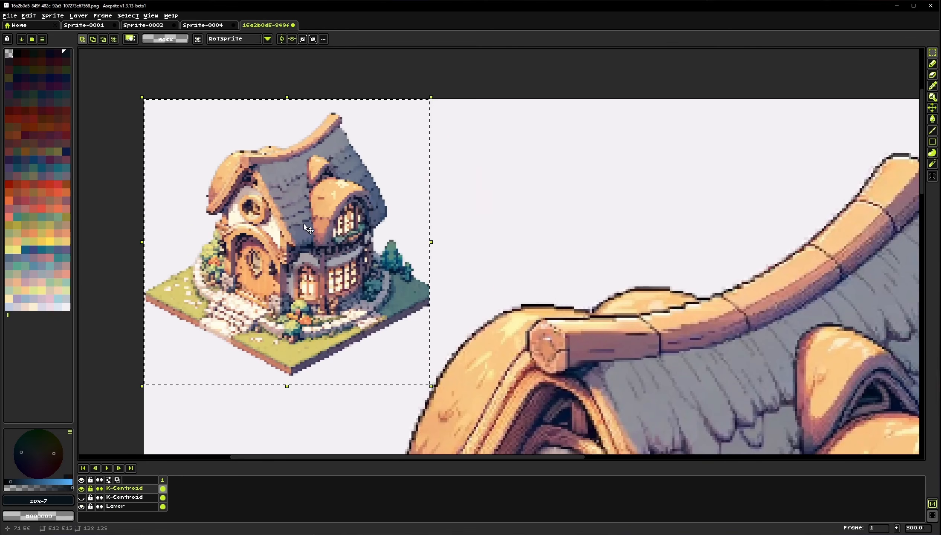
{"action": "left_click_drag", "start_coordinate": [280, 235], "coordinate": [553, 246]}
{"action": "left_click", "coordinate": [81, 497]}
{"action": "left_click_drag", "start_coordinate": [472, 301], "coordinate": [484, 287]}
{"action": "scroll", "coordinate": [400, 285], "scroll_direction": "down", "scroll_amount": 1}
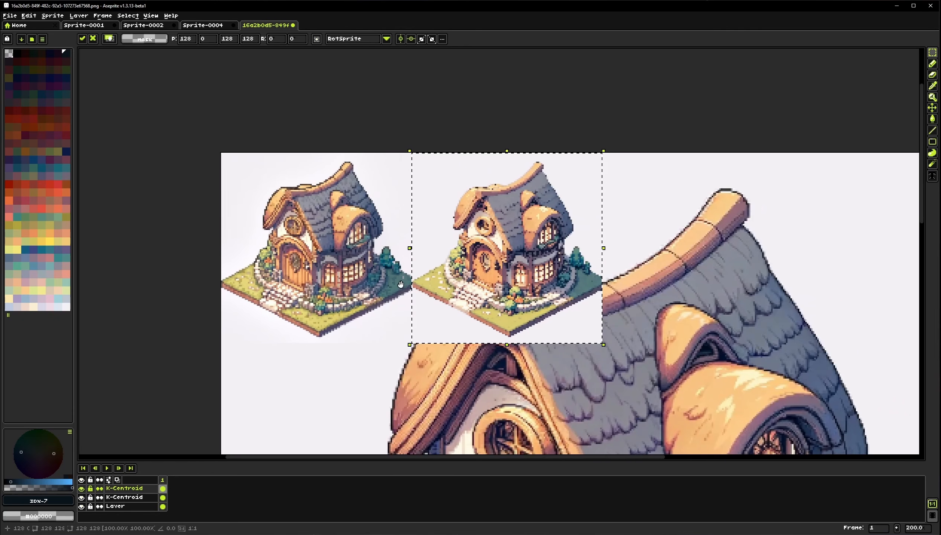
{"action": "left_click_drag", "start_coordinate": [400, 284], "coordinate": [319, 264]}
{"action": "key", "text": "ctrl+d"}
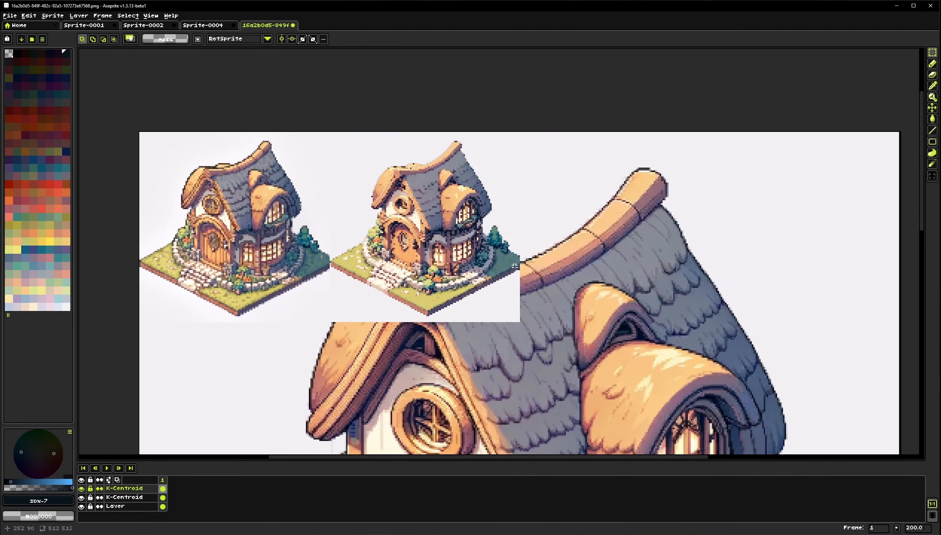
{"action": "left_click_drag", "start_coordinate": [444, 269], "coordinate": [454, 268]}
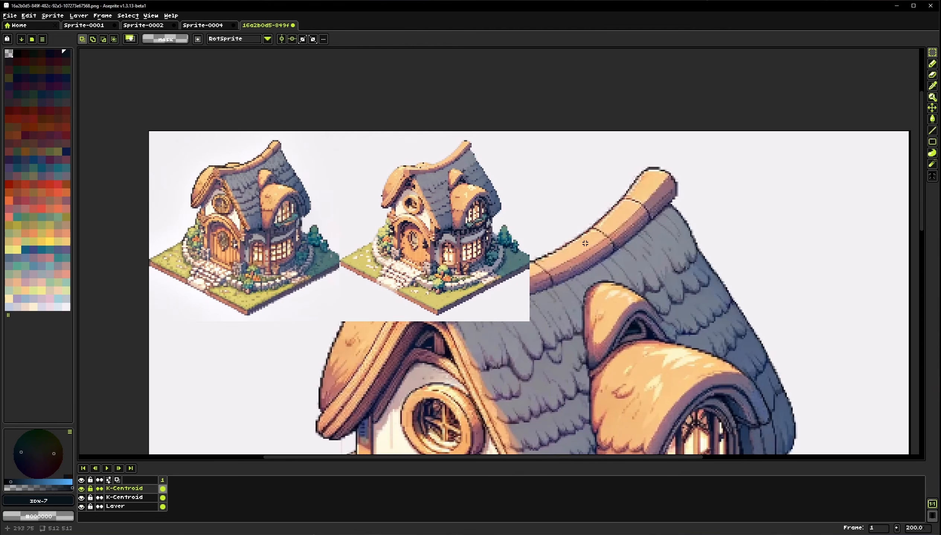
{"action": "left_click", "coordinate": [51, 16]}
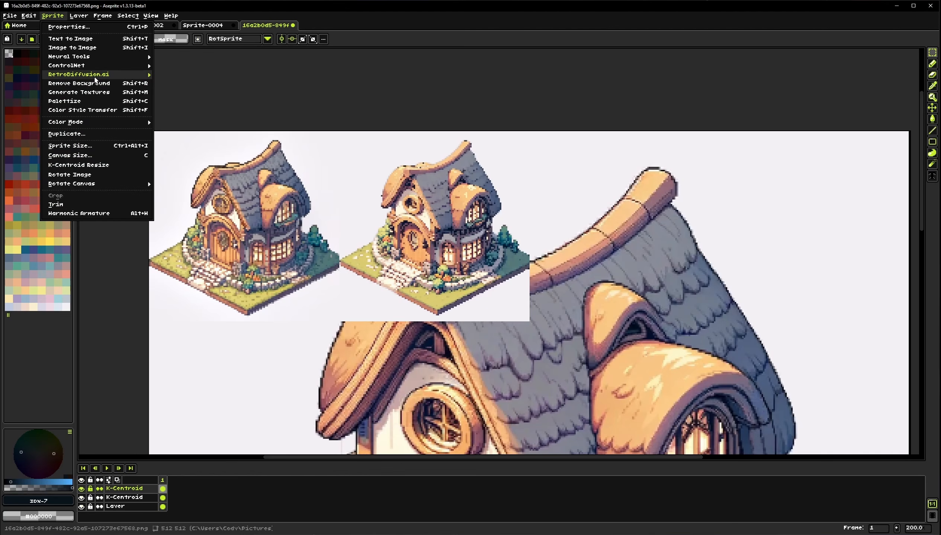
{"action": "mouse_move", "coordinate": [105, 79]}
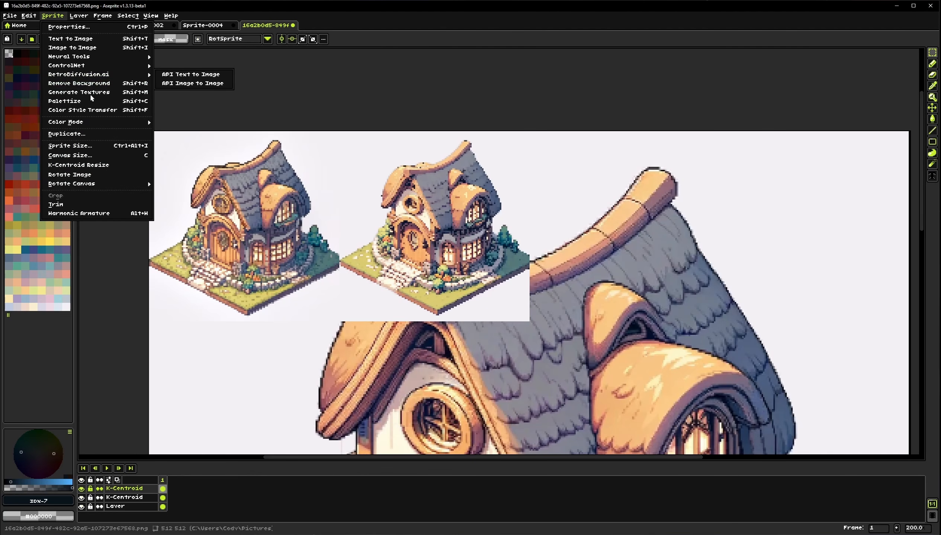
{"action": "left_click", "coordinate": [66, 16]}
{"action": "left_click", "coordinate": [66, 16]}
{"action": "left_click", "coordinate": [63, 15]}
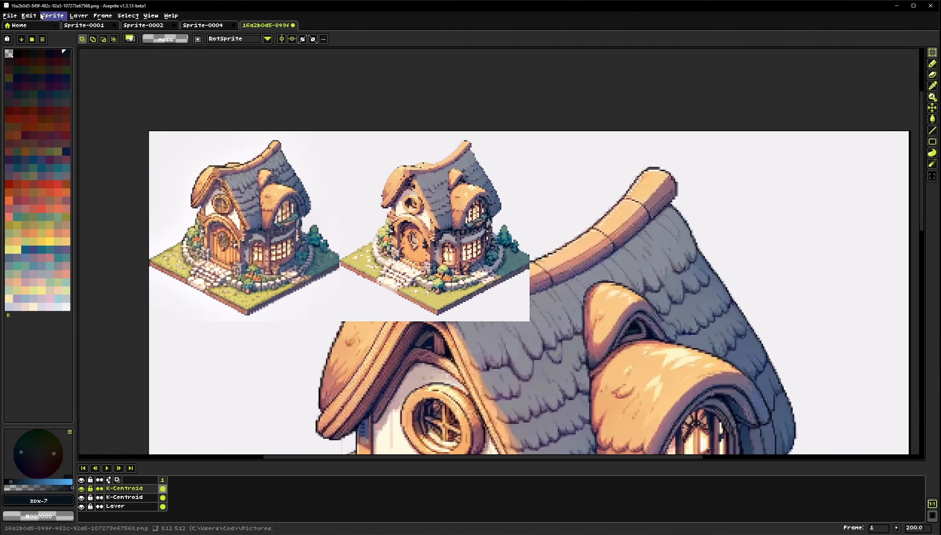
{"action": "left_click", "coordinate": [33, 16]}
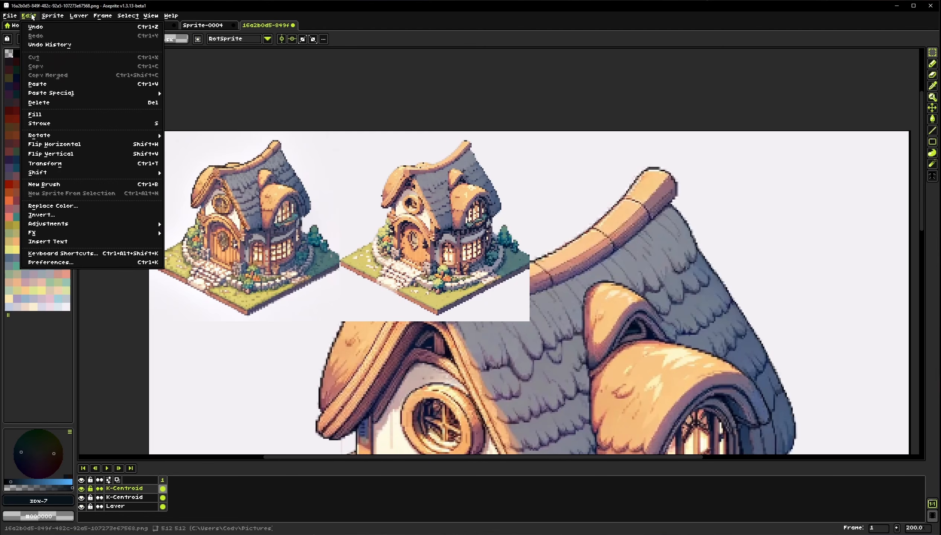
{"action": "left_click", "coordinate": [32, 17]}
Delete both K-Centroid comparison layers, leaving only the original house layer
{"action": "scroll", "coordinate": [388, 294], "scroll_direction": "down", "scroll_amount": 2}
{"action": "left_click_drag", "start_coordinate": [388, 295], "coordinate": [386, 271]}
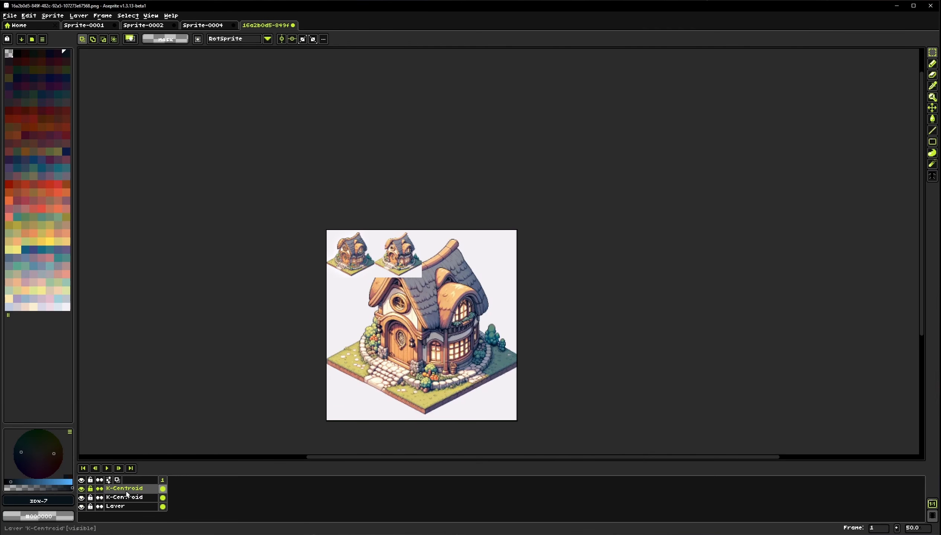
{"action": "left_click_drag", "start_coordinate": [126, 492], "coordinate": [128, 498]}
{"action": "key", "text": "Delete"}
Run Repair Pixel Art on the house, view the repaired copy at 200%, and close it without saving
{"action": "scroll", "coordinate": [422, 358], "scroll_direction": "up", "scroll_amount": 1}
{"action": "left_click_drag", "start_coordinate": [421, 344], "coordinate": [399, 301]}
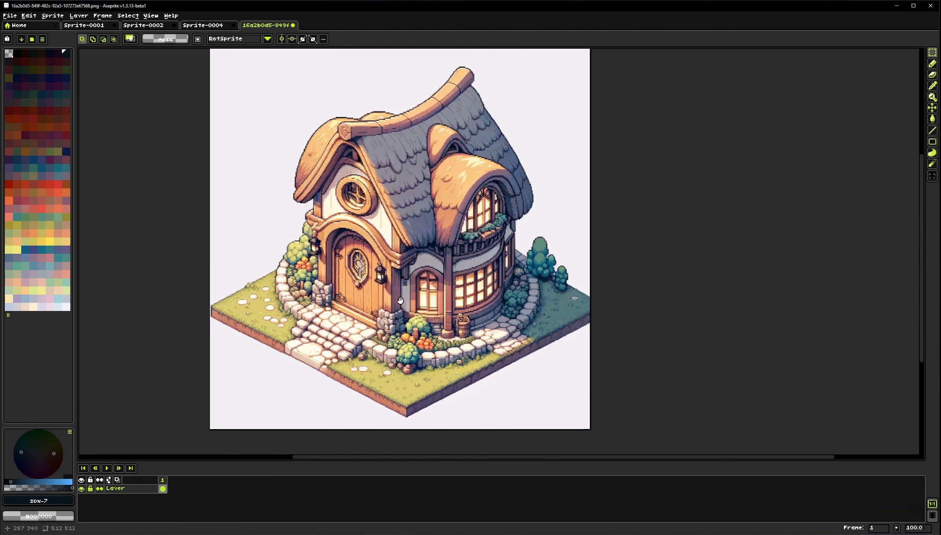
{"action": "left_click", "coordinate": [29, 15]}
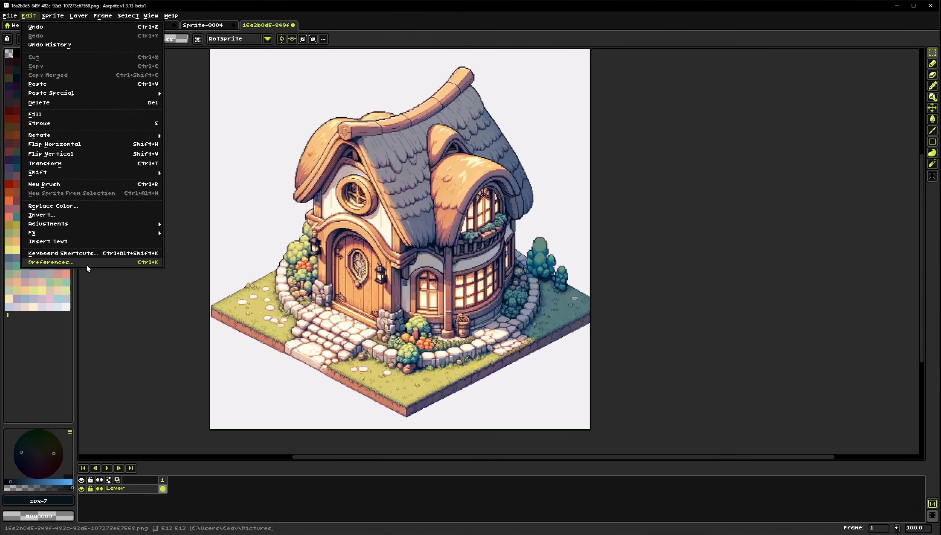
{"action": "mouse_move", "coordinate": [83, 232]}
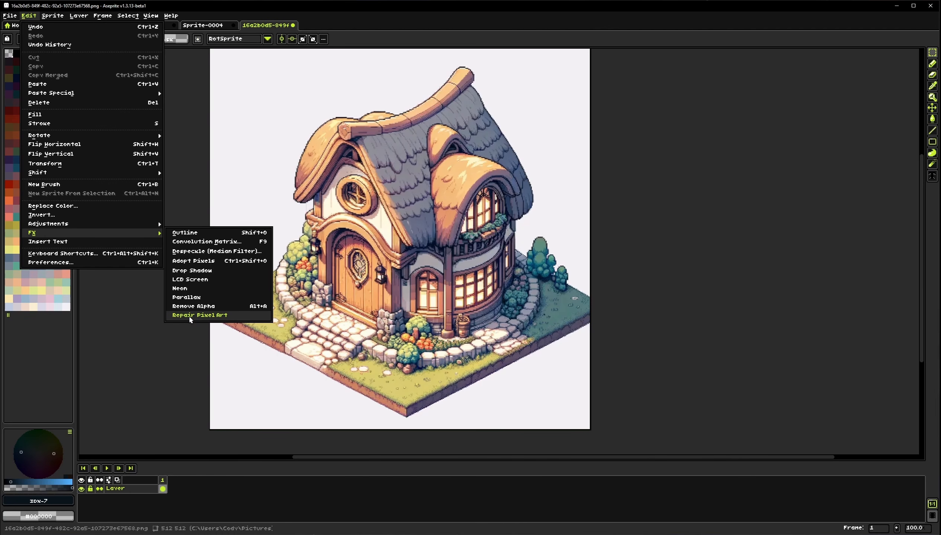
{"action": "left_click", "coordinate": [257, 320]}
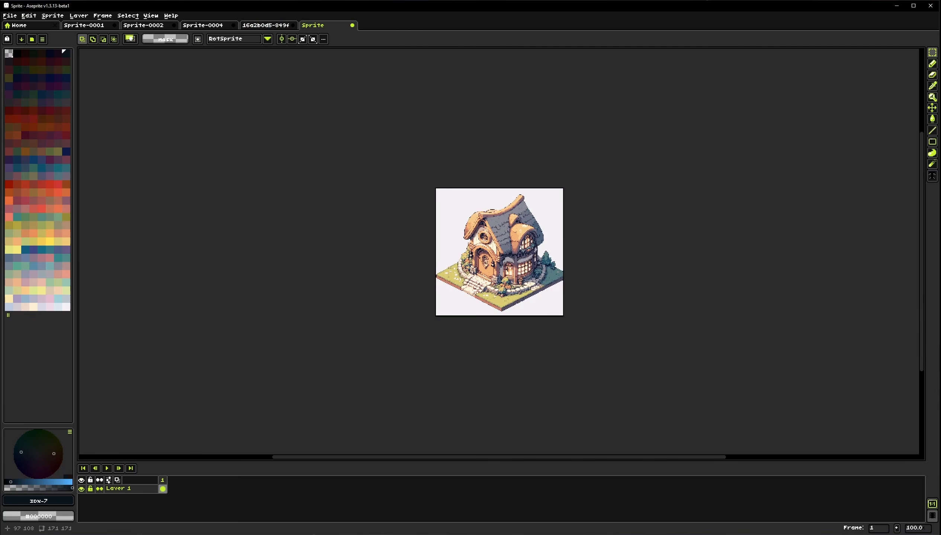
{"action": "key", "text": "2"}
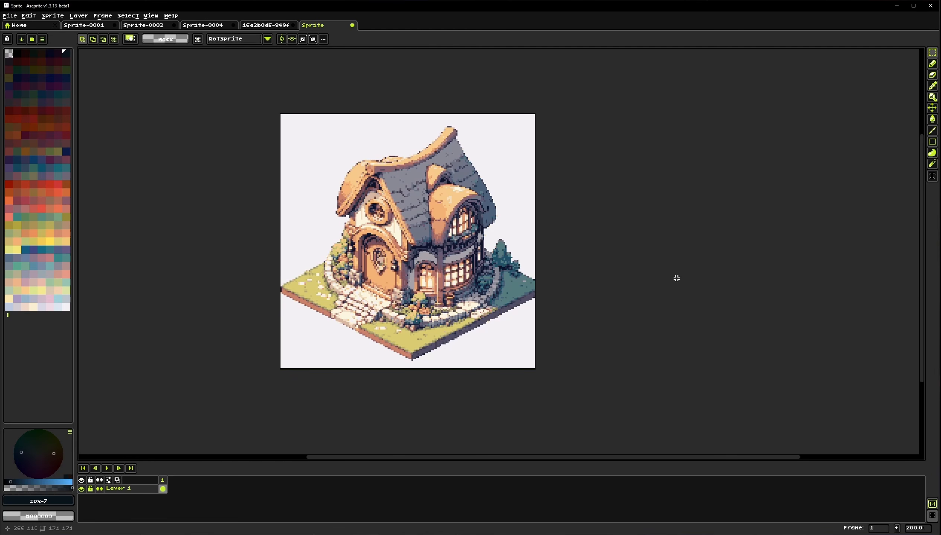
{"action": "left_click", "coordinate": [352, 25]}
{"action": "left_click", "coordinate": [460, 290]}
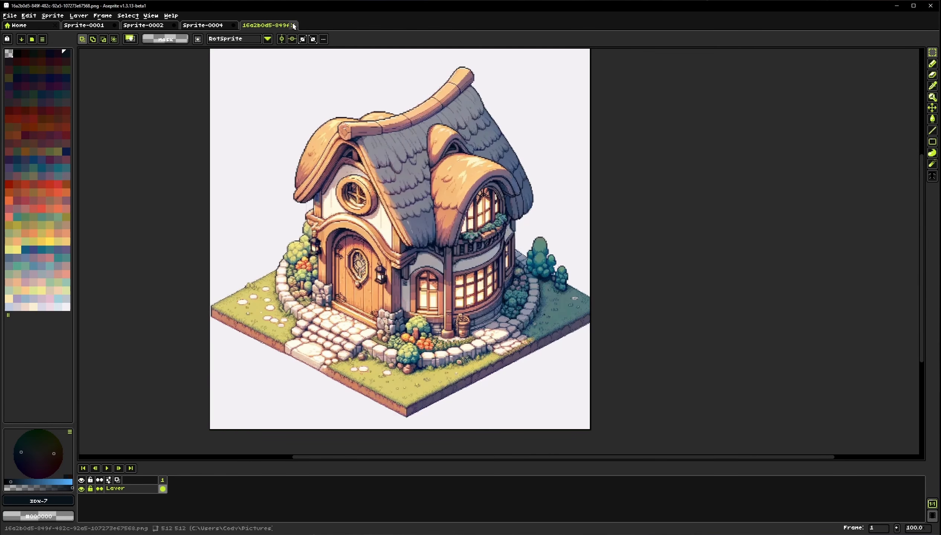
{"action": "left_click", "coordinate": [54, 18]}
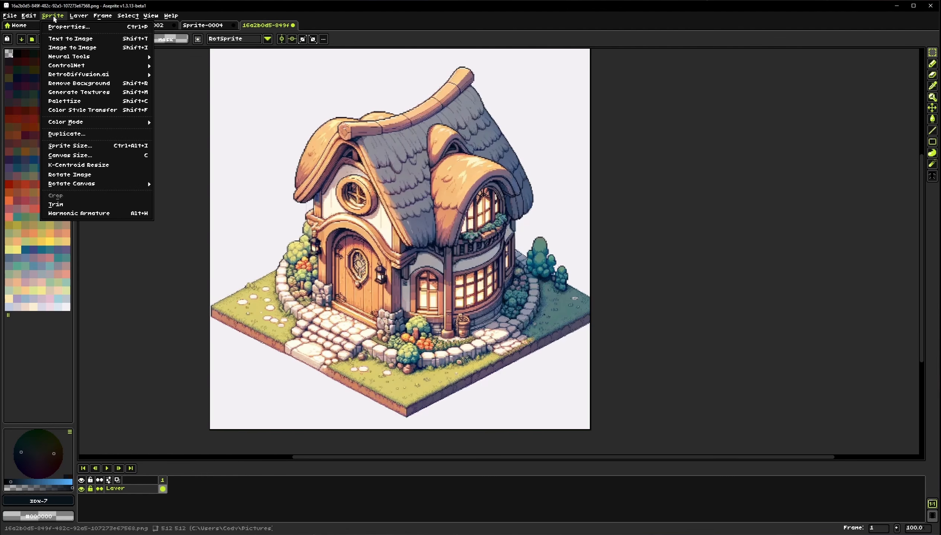
{"action": "mouse_move", "coordinate": [76, 20]}
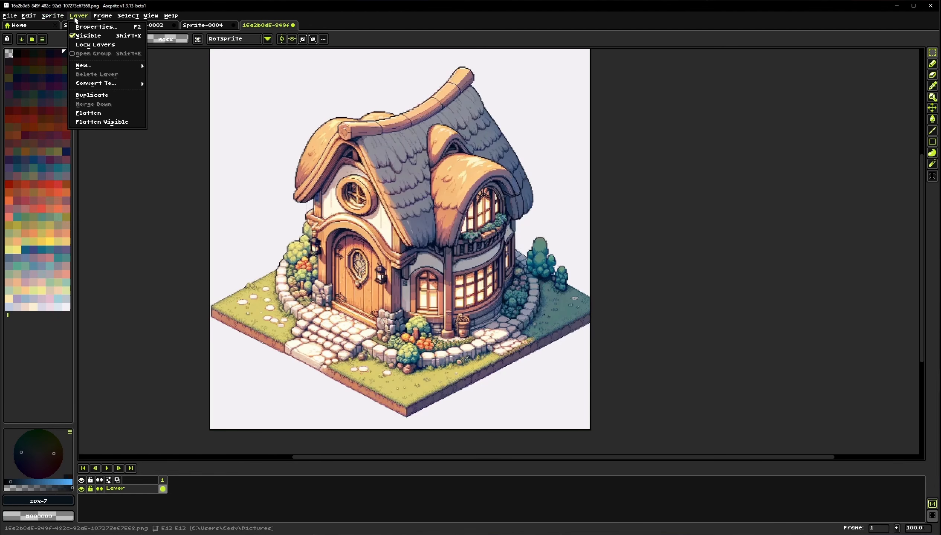
{"action": "mouse_move", "coordinate": [107, 17]}
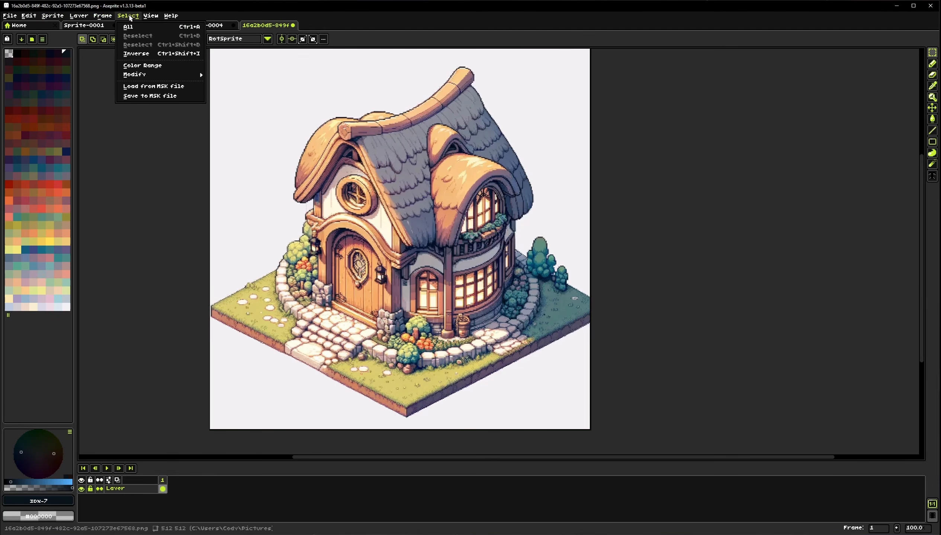
{"action": "mouse_move", "coordinate": [156, 18]}
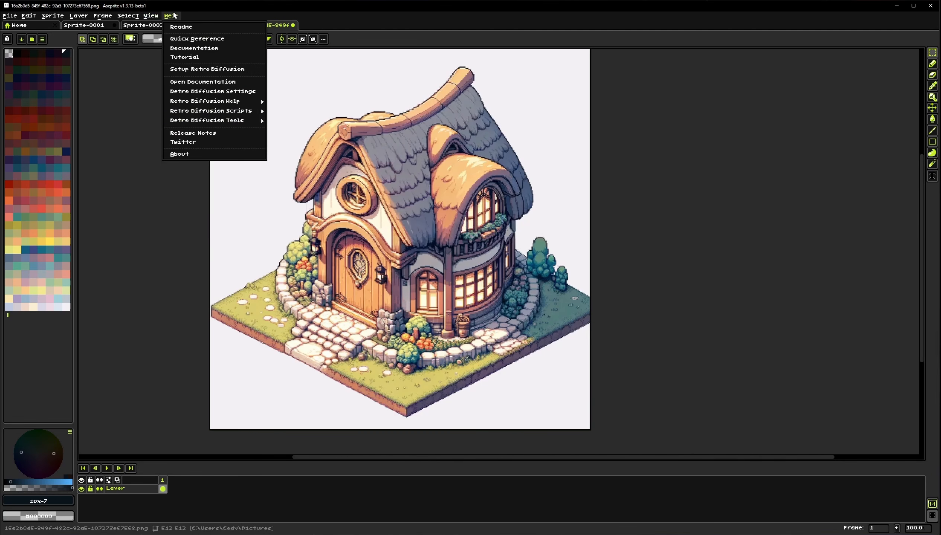
{"action": "mouse_move", "coordinate": [225, 104]}
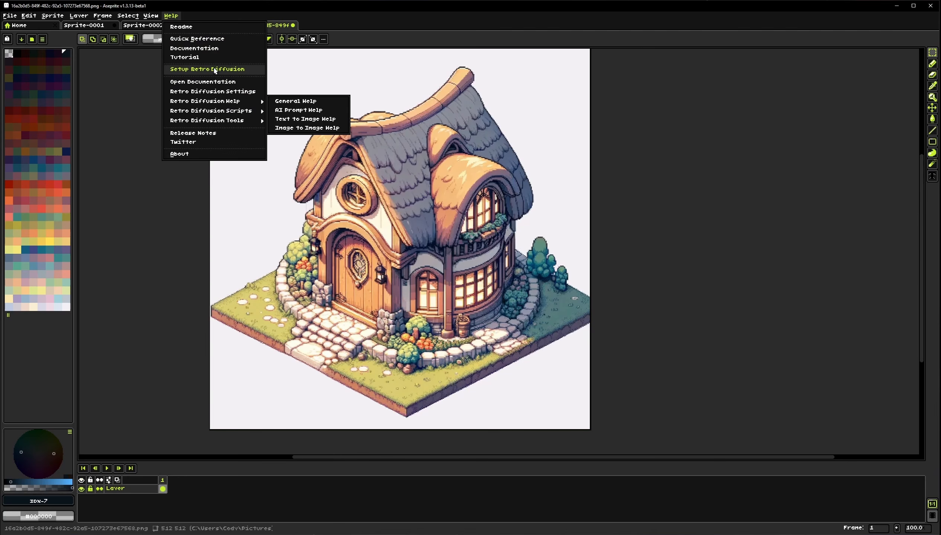
Review the Retro Diffusion Settings dialog along with its UI Settings and Storage Settings sub-dialogs, then close it
{"action": "left_click", "coordinate": [211, 93]}
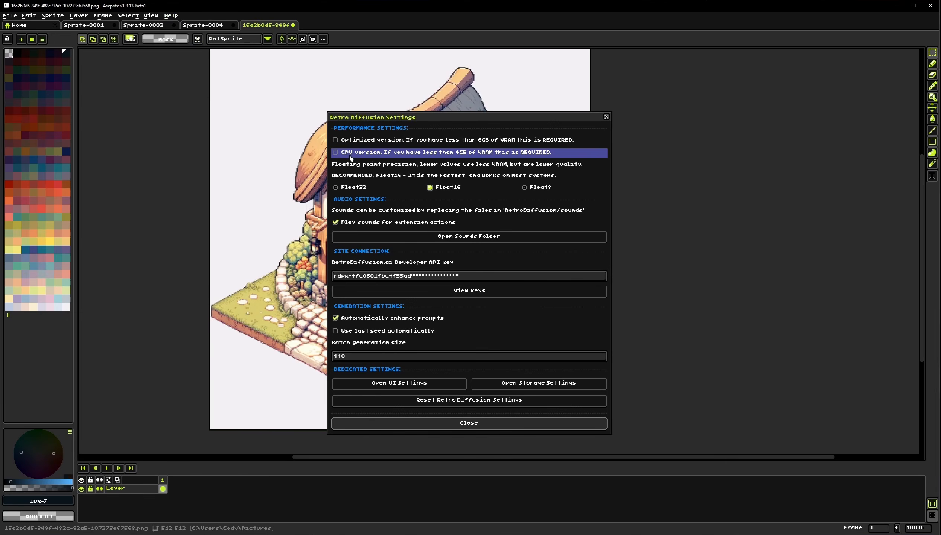
{"action": "left_click_drag", "start_coordinate": [456, 119], "coordinate": [405, 99]}
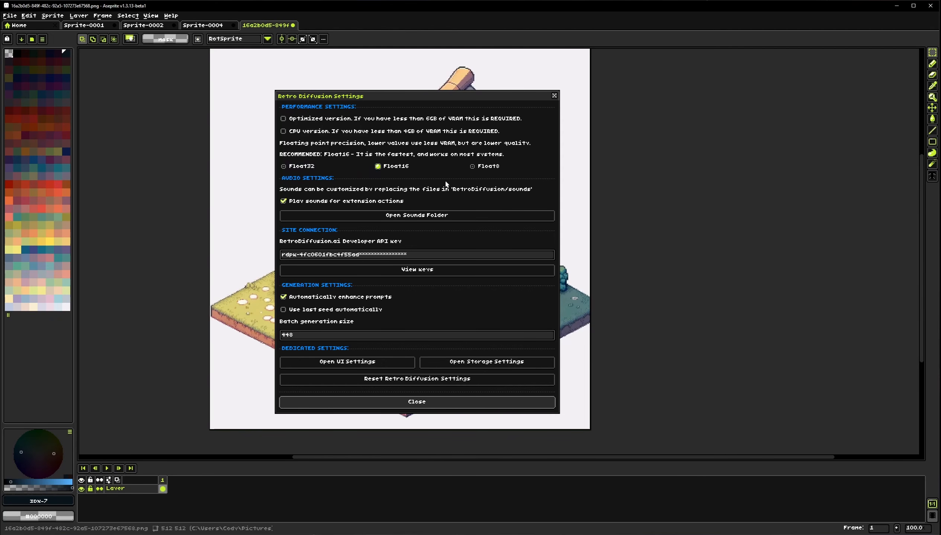
{"action": "left_click", "coordinate": [314, 204]}
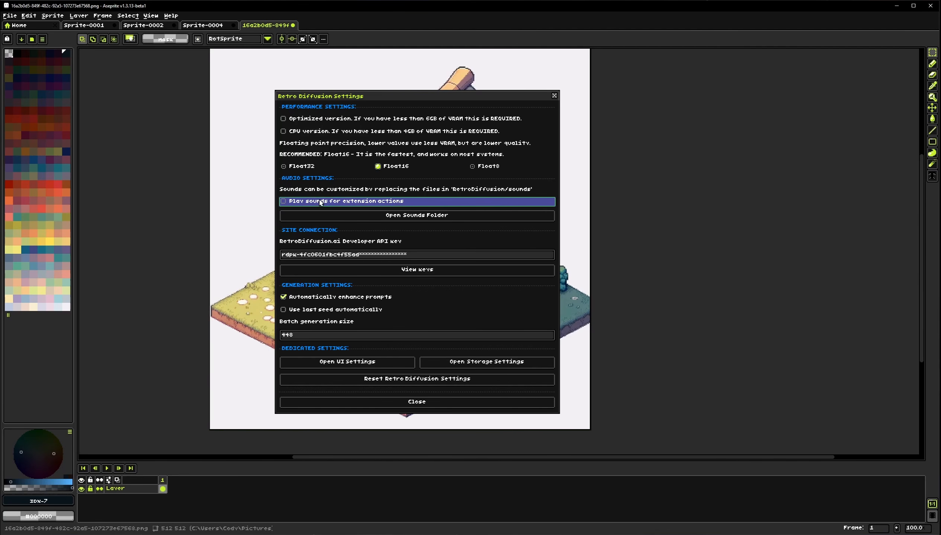
{"action": "left_click", "coordinate": [339, 204]}
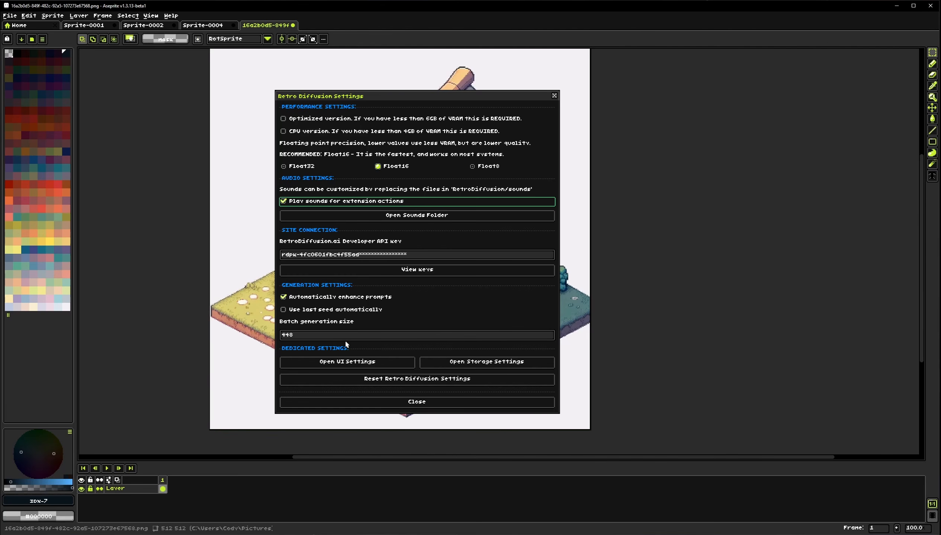
{"action": "left_click", "coordinate": [351, 362]}
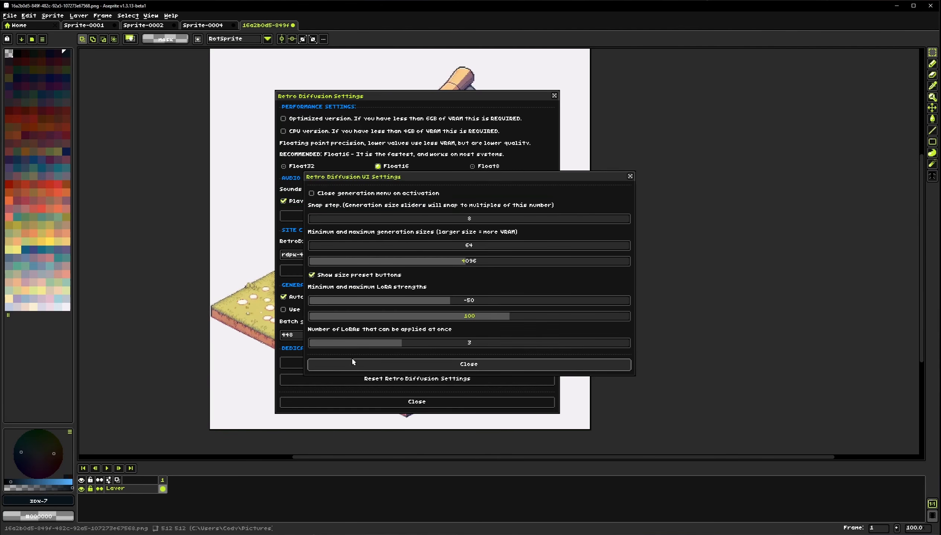
{"action": "left_click_drag", "start_coordinate": [468, 177], "coordinate": [418, 110]}
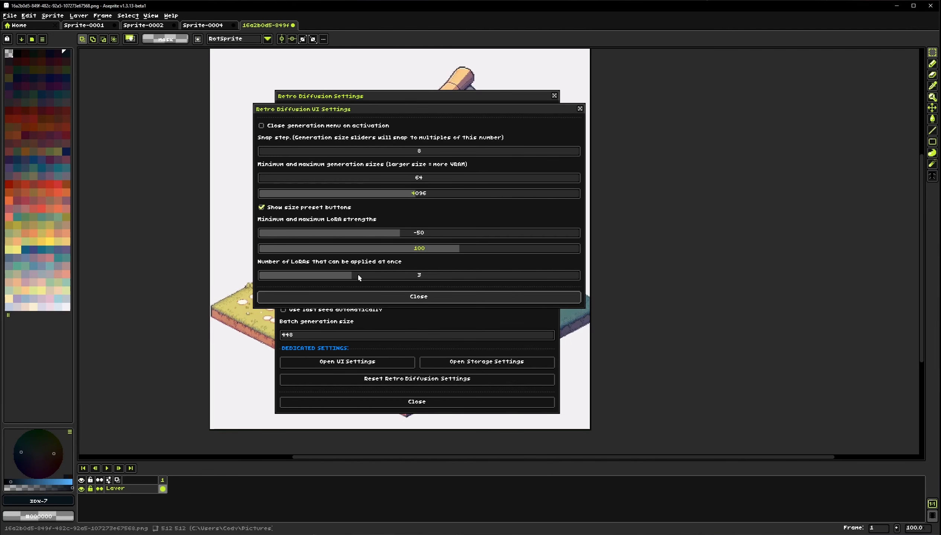
{"action": "left_click", "coordinate": [433, 298]}
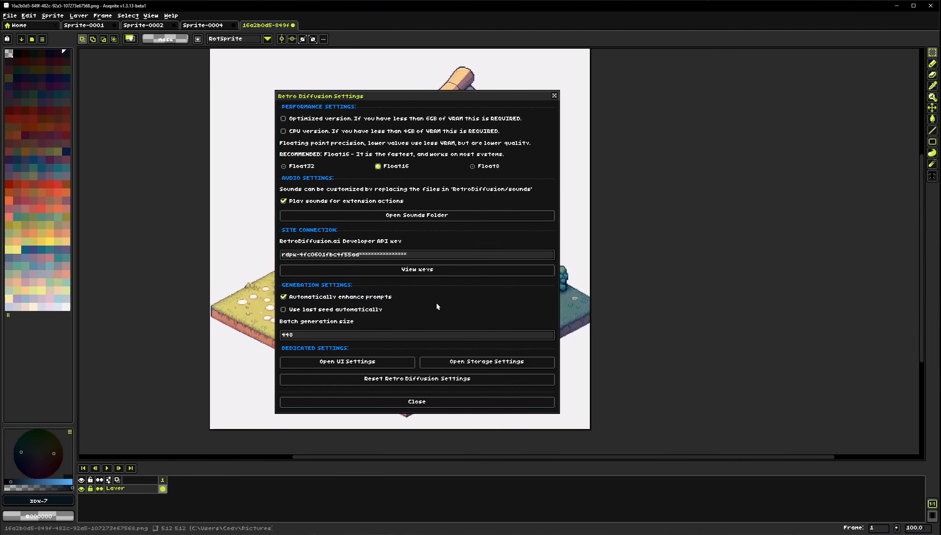
{"action": "left_click", "coordinate": [480, 366]}
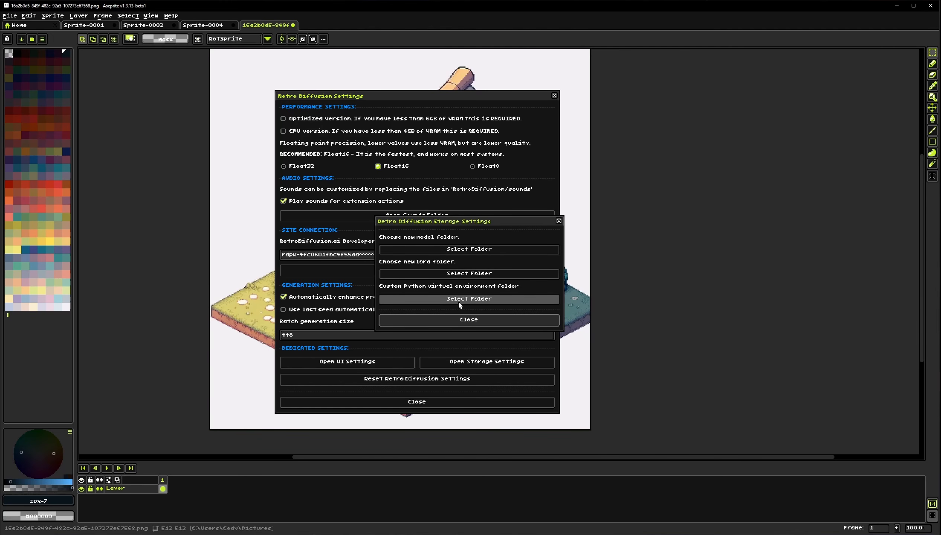
{"action": "left_click", "coordinate": [472, 319]}
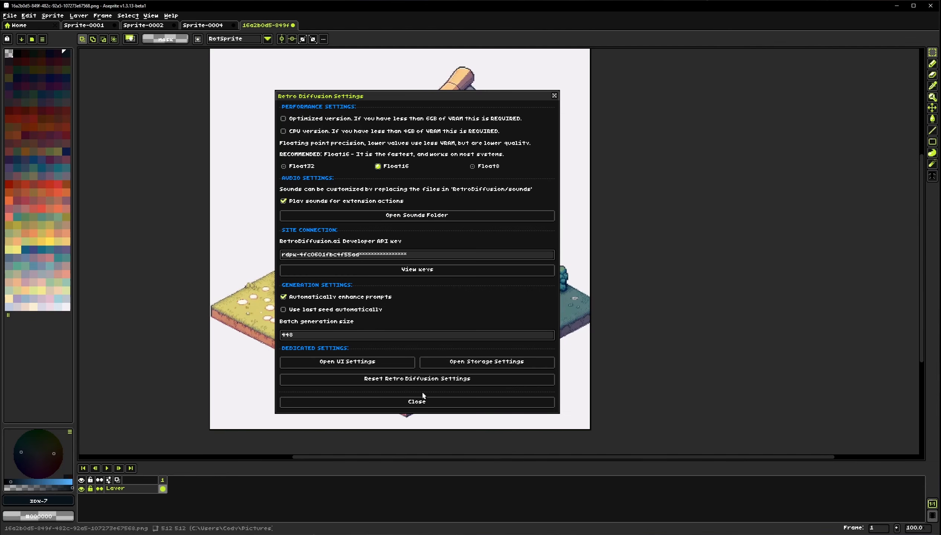
{"action": "left_click", "coordinate": [425, 406]}
Run Prompt to Prompt with the prompt "a background", read through the enhanced prompt, and close the result
{"action": "left_click", "coordinate": [171, 15]}
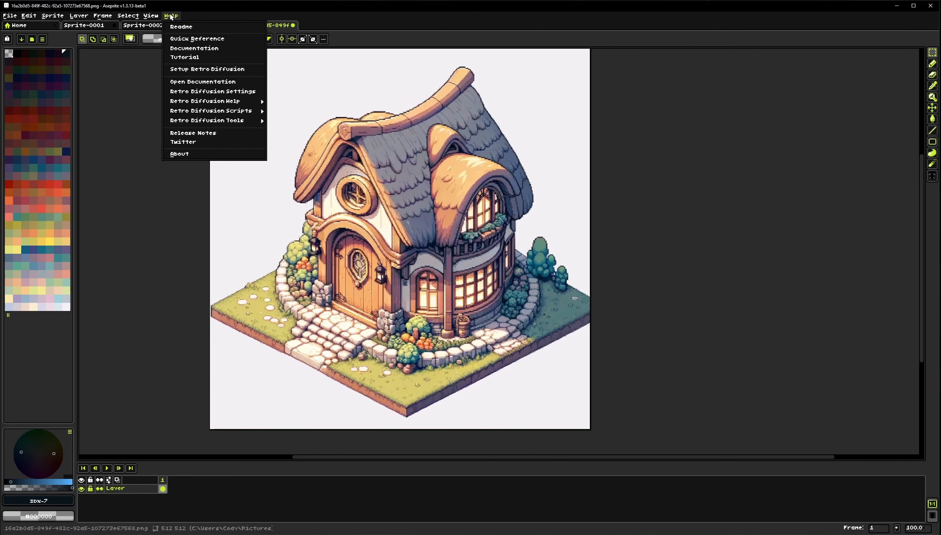
{"action": "mouse_move", "coordinate": [241, 102]}
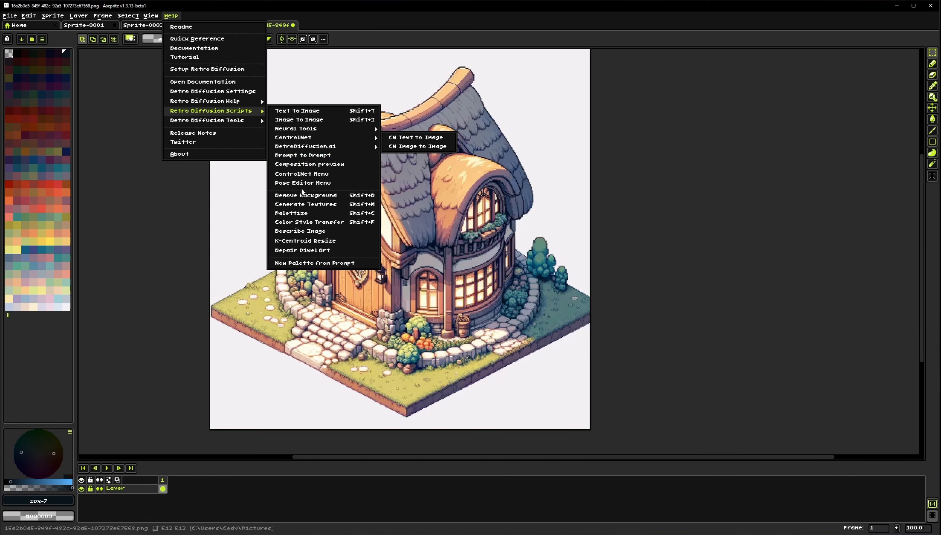
{"action": "left_click", "coordinate": [302, 155]}
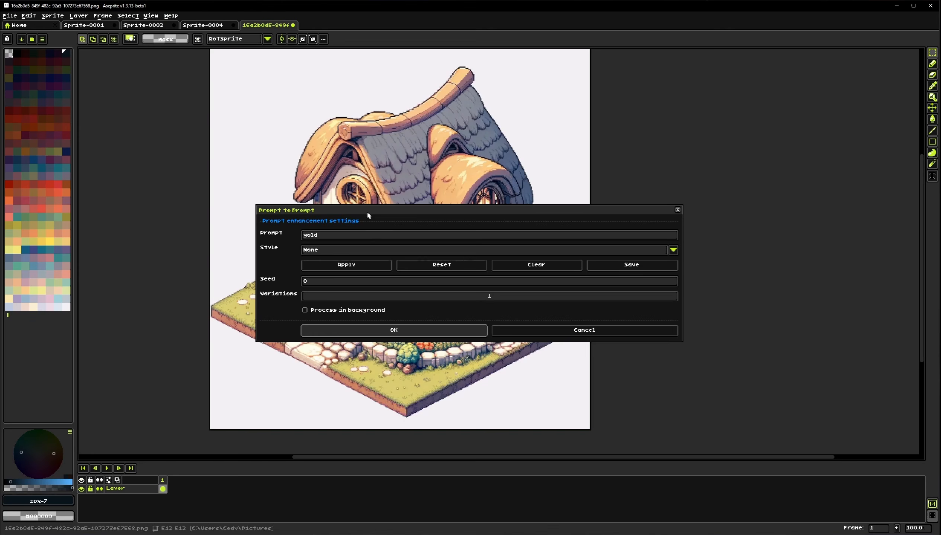
{"action": "left_click", "coordinate": [339, 238]}
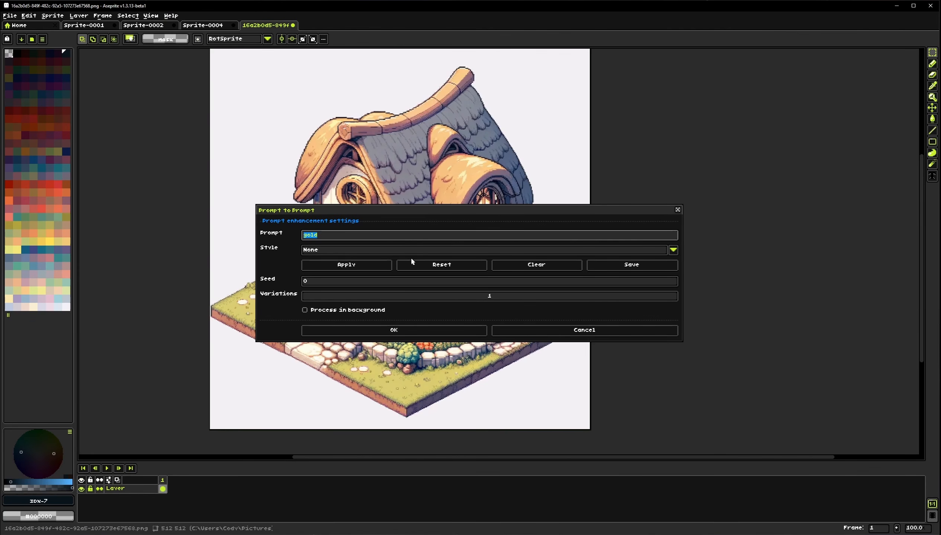
{"action": "type", "text": "a backs"}
{"action": "type", "text": "round"}
{"action": "left_click", "coordinate": [396, 331]}
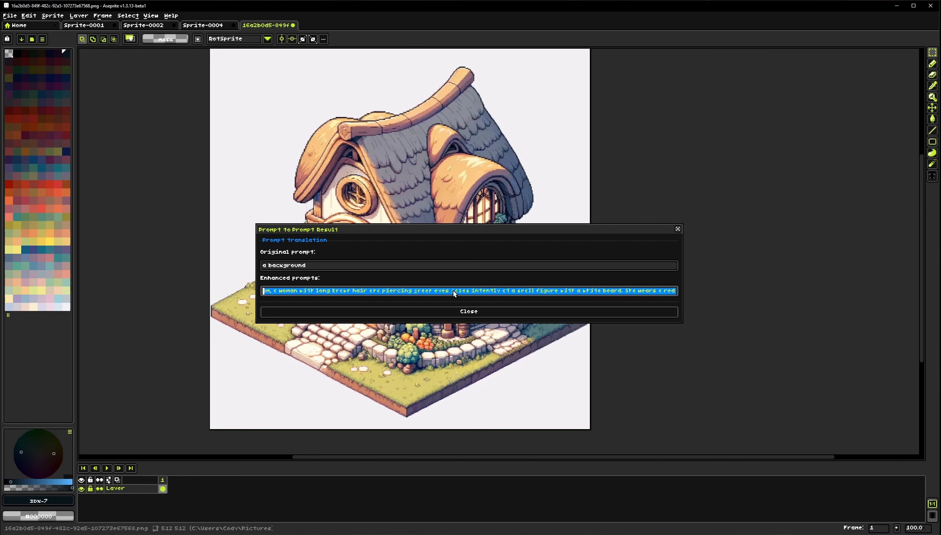
{"action": "left_click", "coordinate": [454, 293]}
{"action": "left_click_drag", "start_coordinate": [560, 293], "coordinate": [769, 290]}
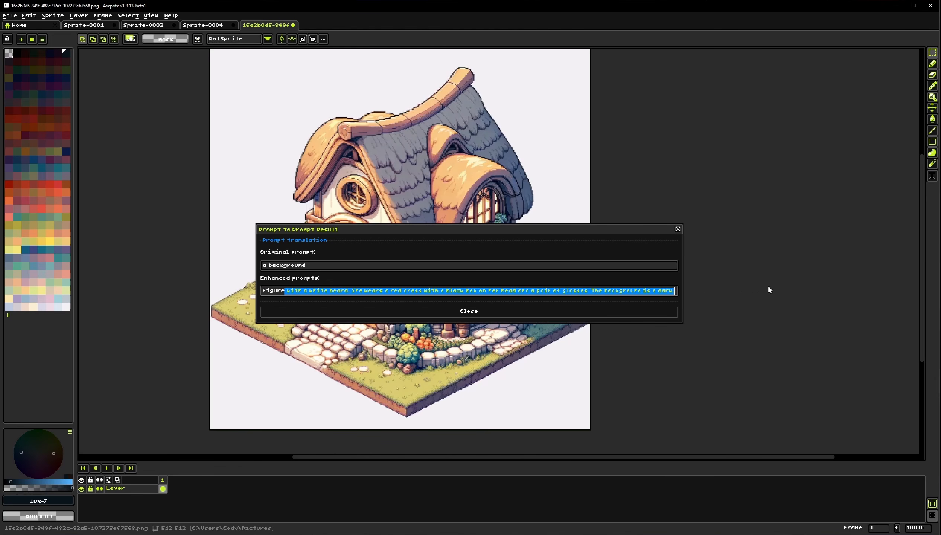
{"action": "left_click_drag", "start_coordinate": [674, 293], "coordinate": [145, 306]}
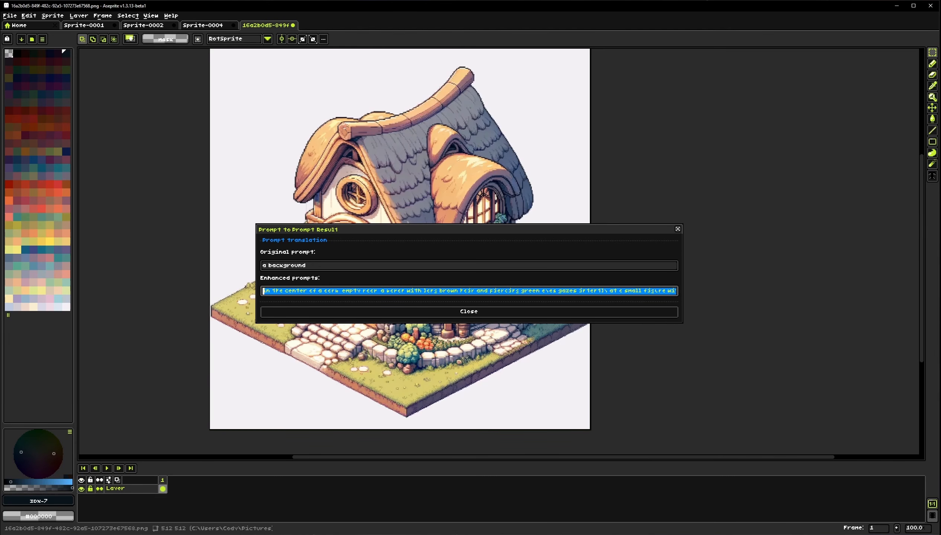
{"action": "left_click", "coordinate": [15, 273]}
{"action": "left_click", "coordinate": [333, 266]}
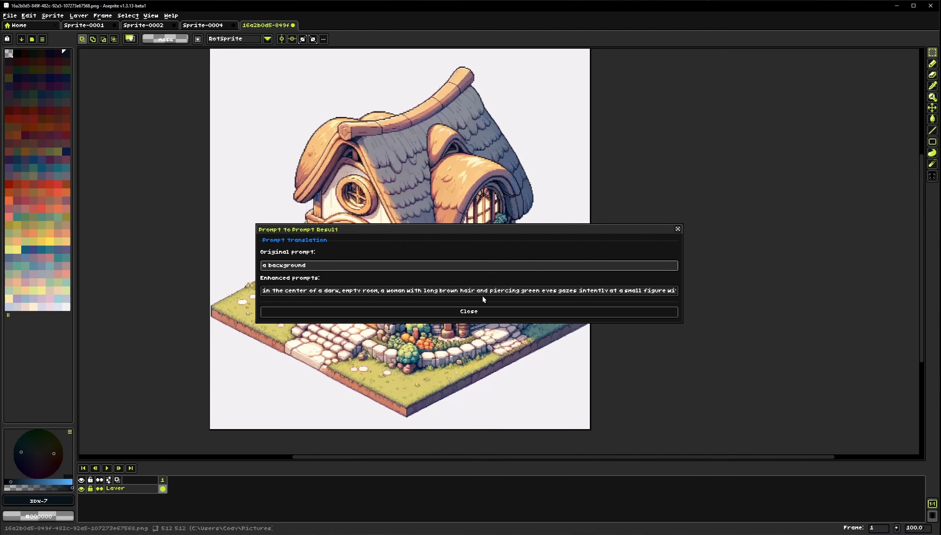
{"action": "left_click", "coordinate": [452, 314]}
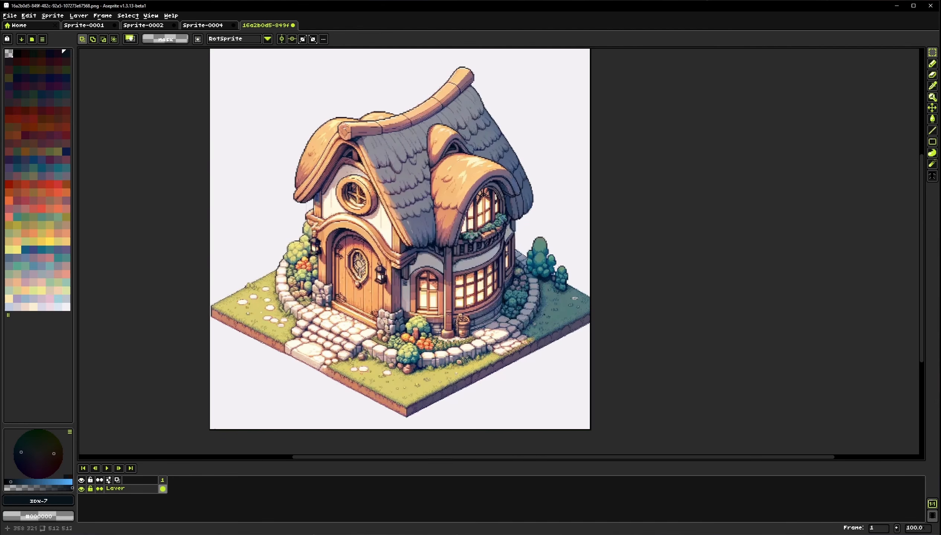
Run Prompt to Prompt with the prompt "a nature scene", then close the generator console and the result
{"action": "left_click", "coordinate": [176, 18]}
{"action": "mouse_move", "coordinate": [247, 111]}
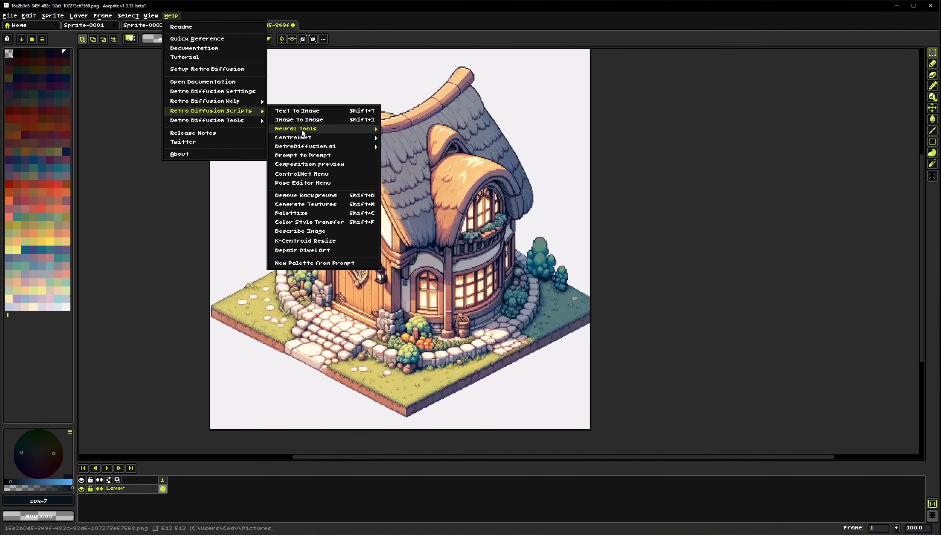
{"action": "left_click", "coordinate": [301, 156]}
{"action": "left_click", "coordinate": [346, 238]}
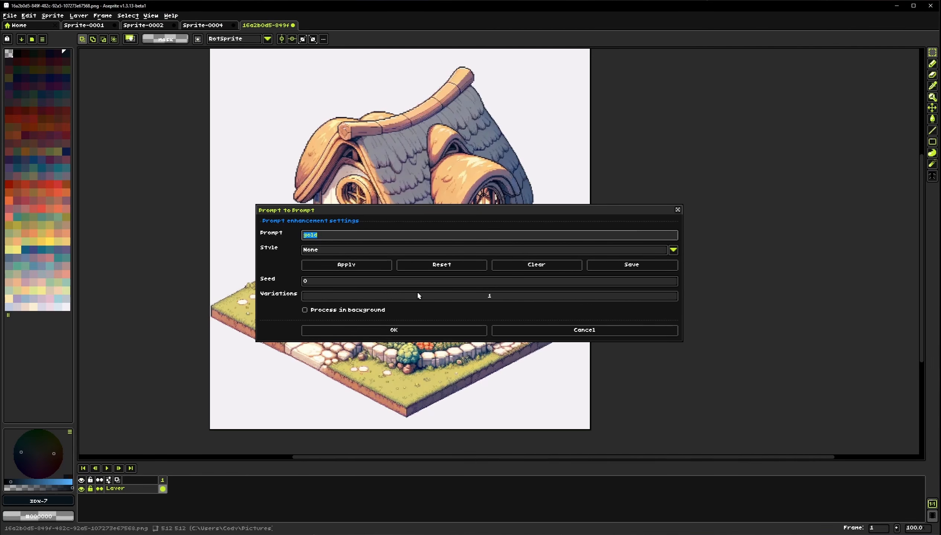
{"action": "type", "text": "a nature bo"}
{"action": "key", "text": "BackSpace"}
{"action": "key", "text": "BackSpace"}
{"action": "type", "text": "scene"}
{"action": "left_click", "coordinate": [404, 330]}
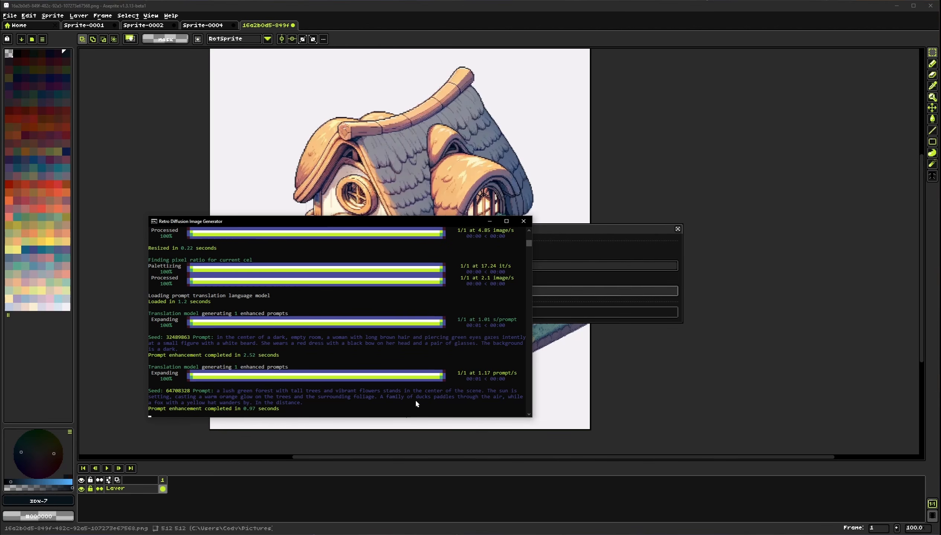
{"action": "left_click", "coordinate": [523, 221]}
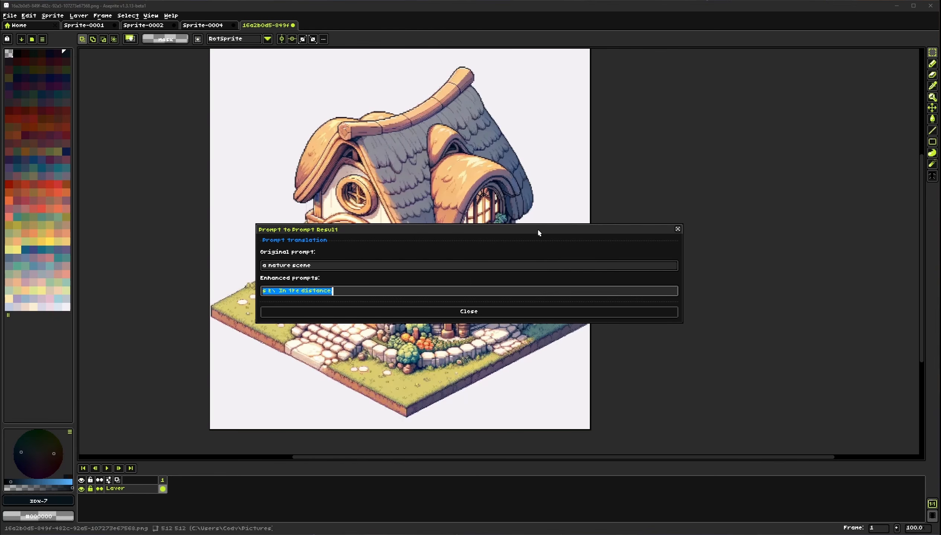
{"action": "left_click", "coordinate": [514, 313]}
{"action": "left_click", "coordinate": [171, 16]}
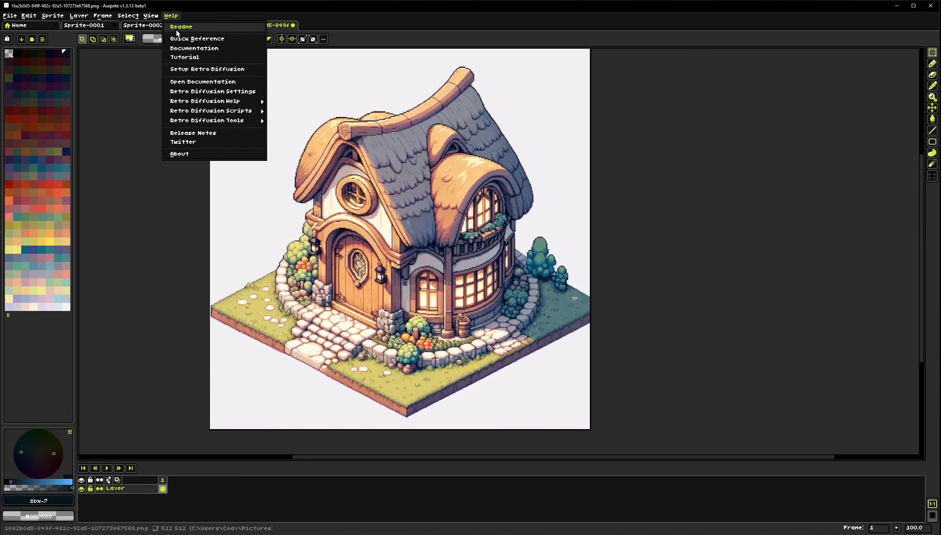
{"action": "mouse_move", "coordinate": [243, 114]}
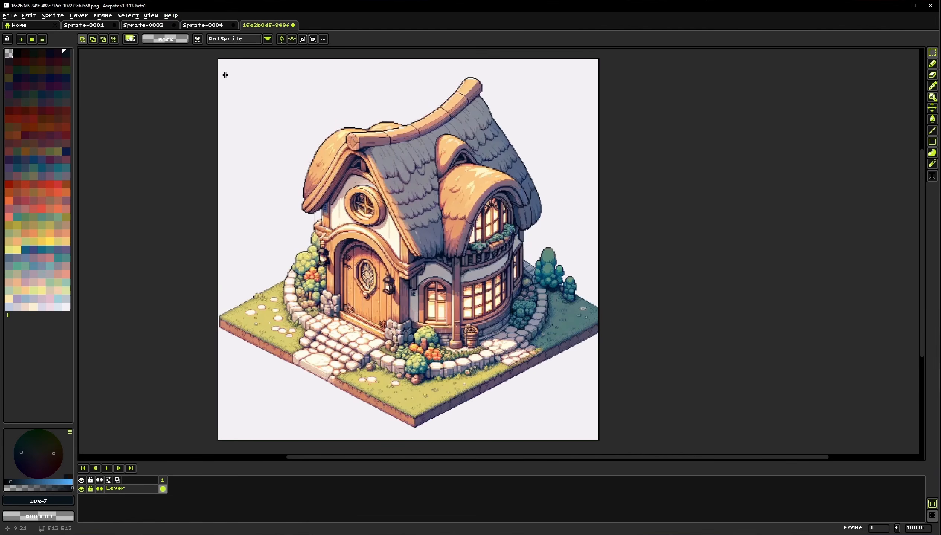
{"action": "left_click_drag", "start_coordinate": [218, 60], "coordinate": [599, 440]}
{"action": "left_click_drag", "start_coordinate": [497, 337], "coordinate": [497, 325]}
{"action": "left_click", "coordinate": [497, 325]}
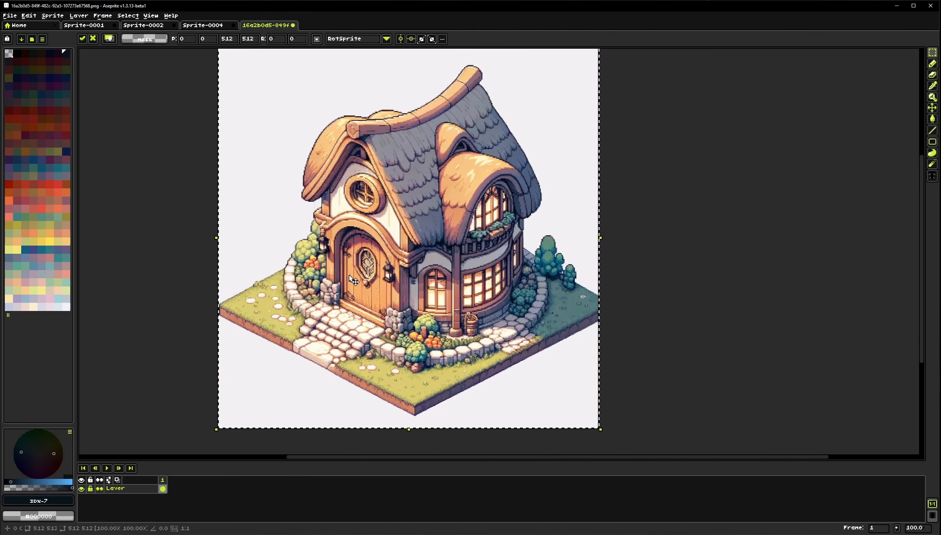
{"action": "key", "text": "ctrl+d"}
Select the whole sprite, run Describe Image on the loaded selection, then close the description and deselect
{"action": "left_click_drag", "start_coordinate": [307, 152], "coordinate": [274, 163]}
{"action": "left_click_drag", "start_coordinate": [190, 65], "coordinate": [566, 440]}
{"action": "left_click", "coordinate": [171, 15]}
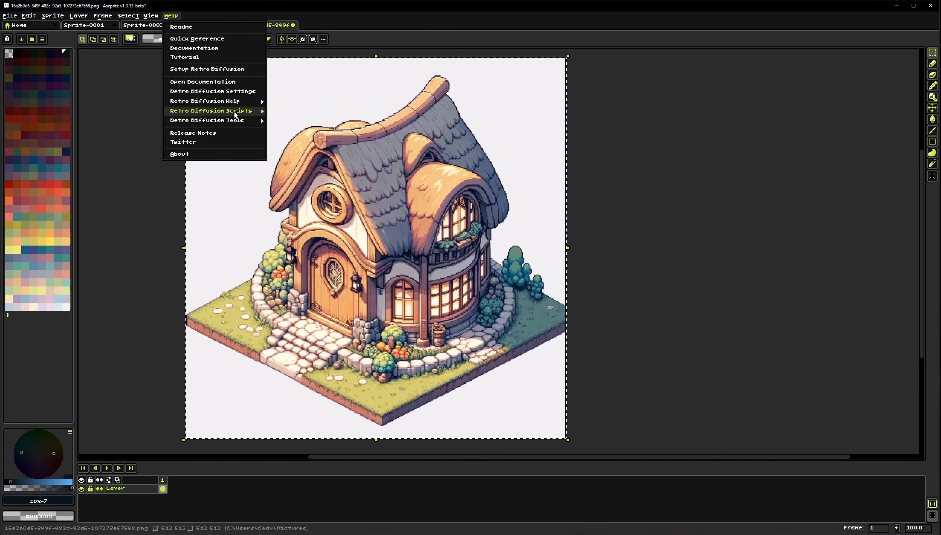
{"action": "mouse_move", "coordinate": [234, 114]}
{"action": "left_click", "coordinate": [299, 232]}
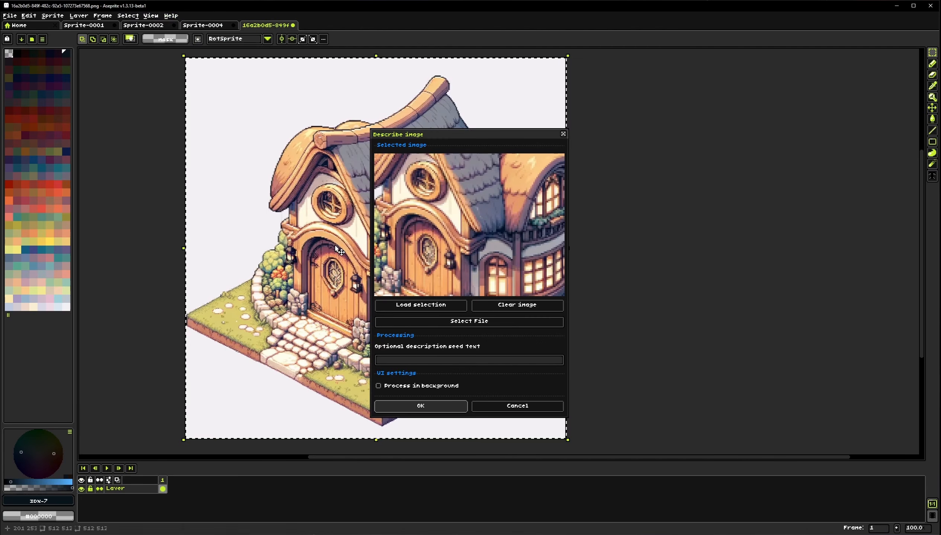
{"action": "left_click", "coordinate": [421, 305]}
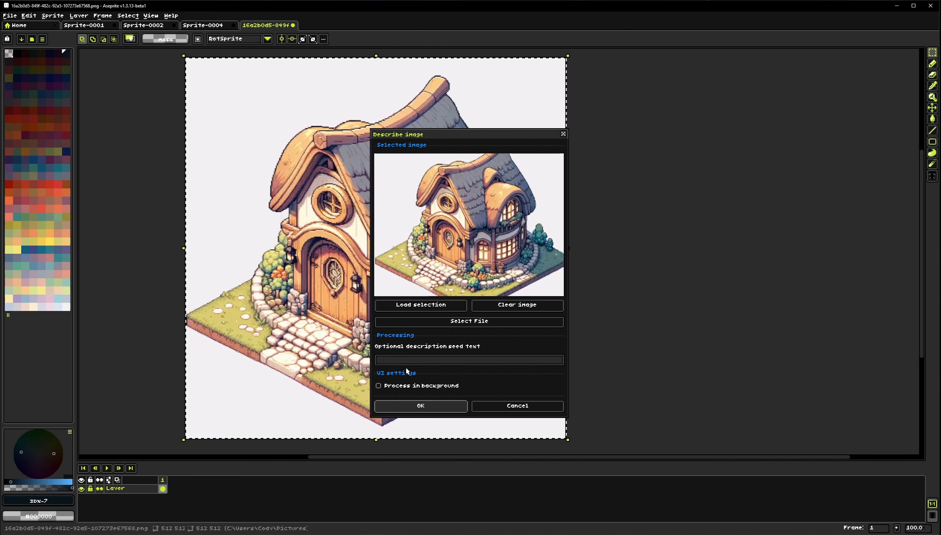
{"action": "left_click", "coordinate": [455, 361]}
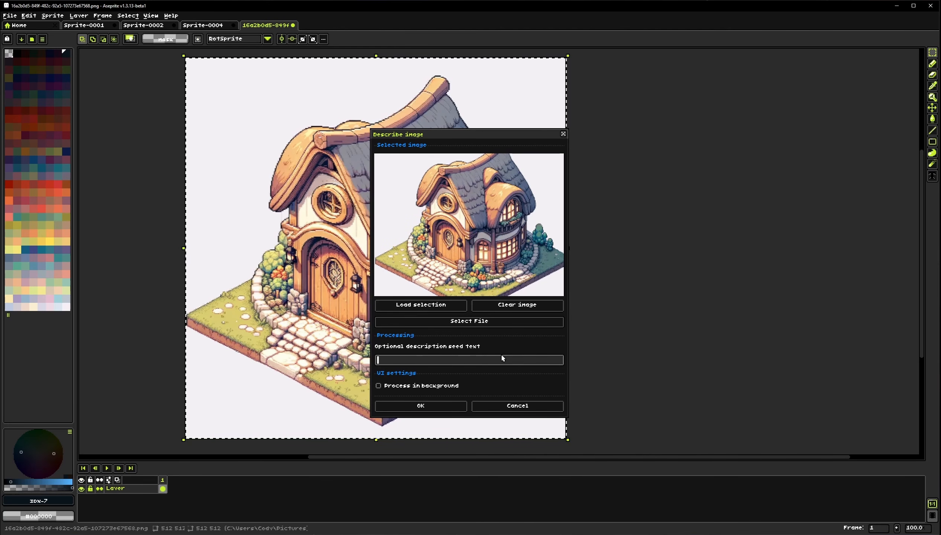
{"action": "left_click", "coordinate": [425, 406]}
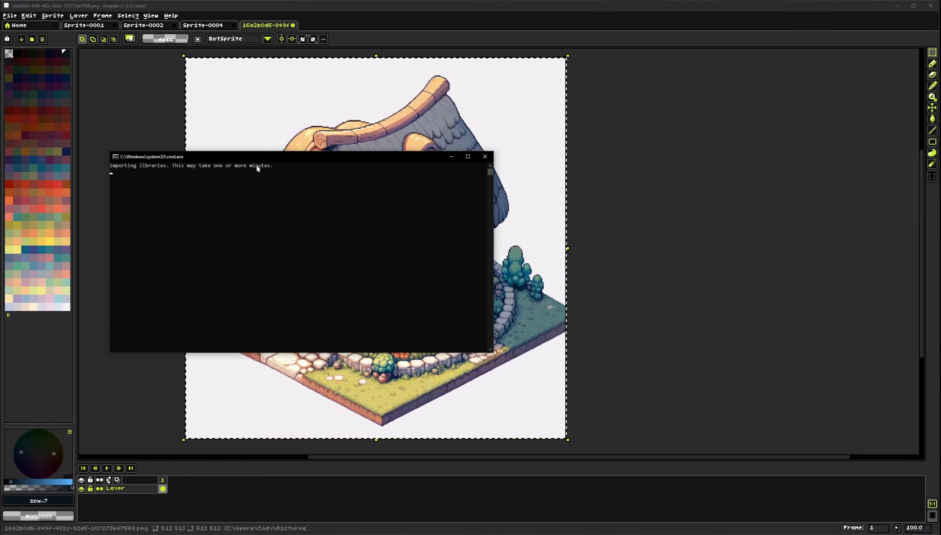
{"action": "left_click_drag", "start_coordinate": [251, 157], "coordinate": [292, 162]}
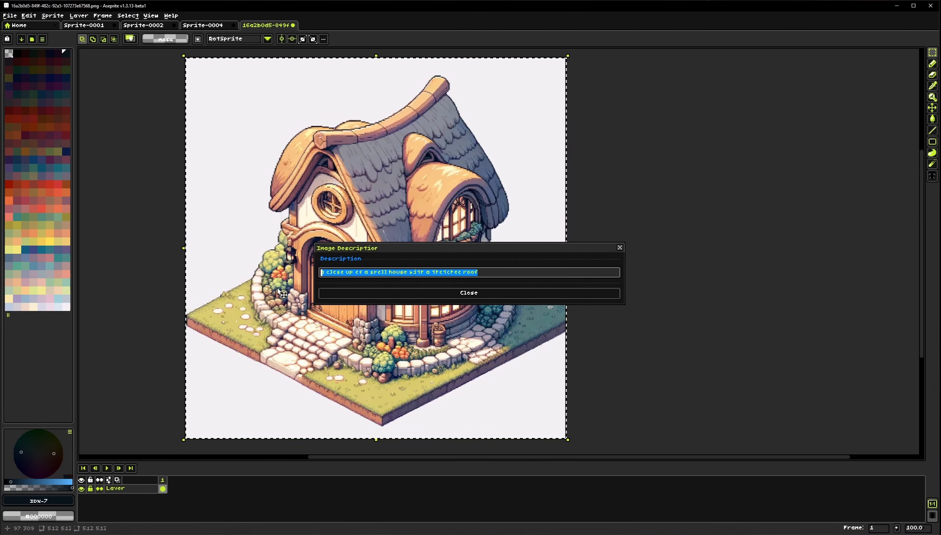
{"action": "left_click", "coordinate": [504, 275]}
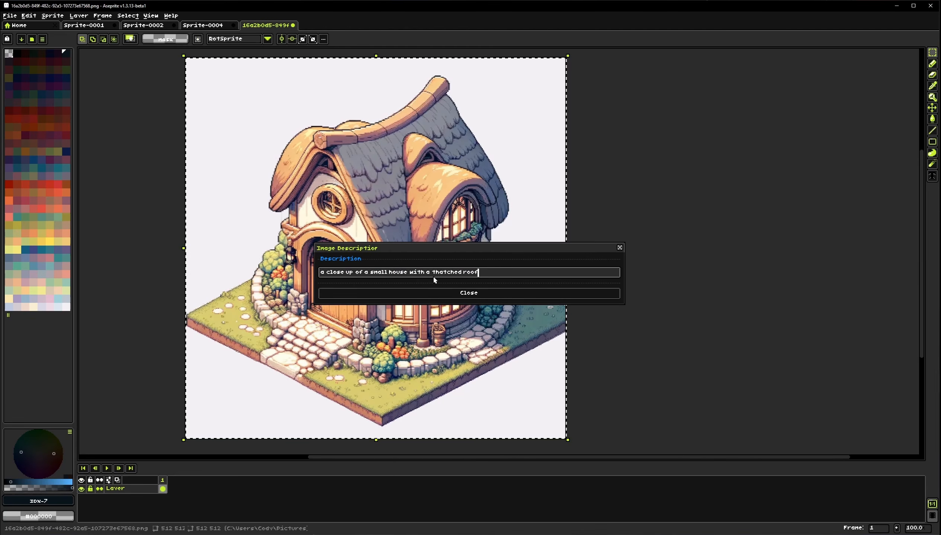
{"action": "left_click", "coordinate": [453, 293]}
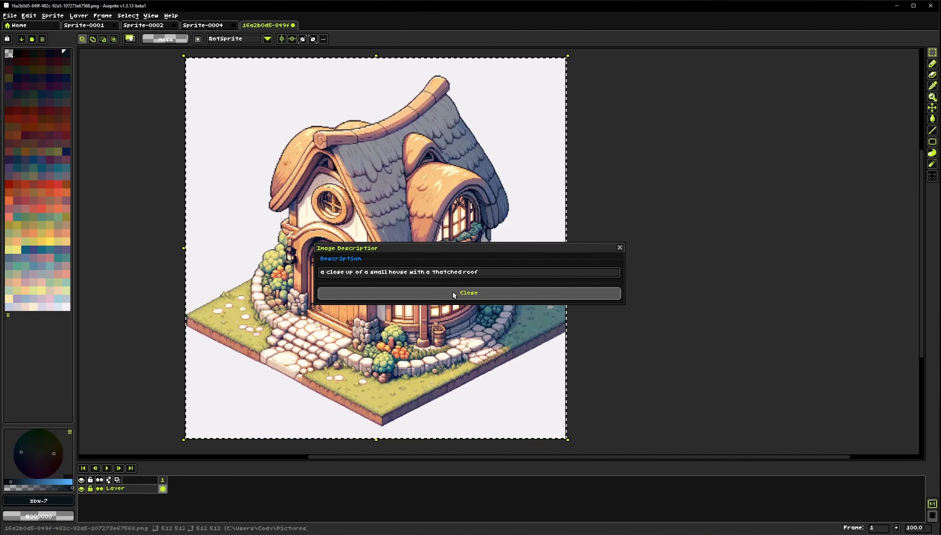
{"action": "left_click", "coordinate": [592, 208]}
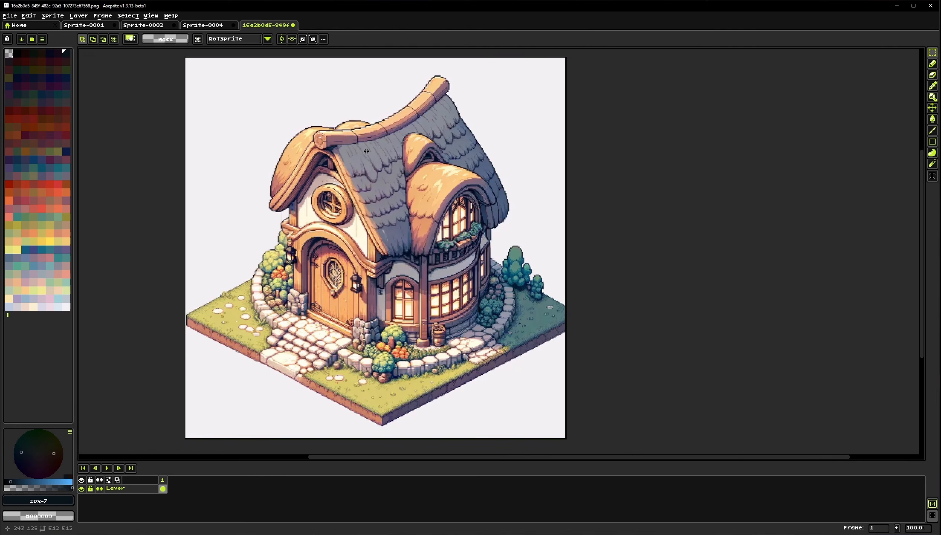
Generate an 8-colour palette from the theme "vibrant sunset" with New Palette from Prompt
{"action": "left_click", "coordinate": [170, 16]}
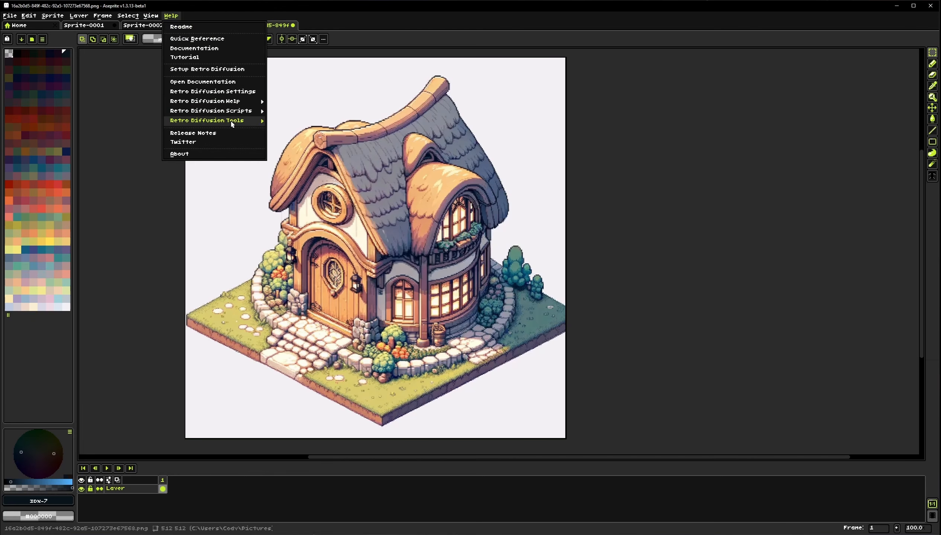
{"action": "mouse_move", "coordinate": [224, 111]}
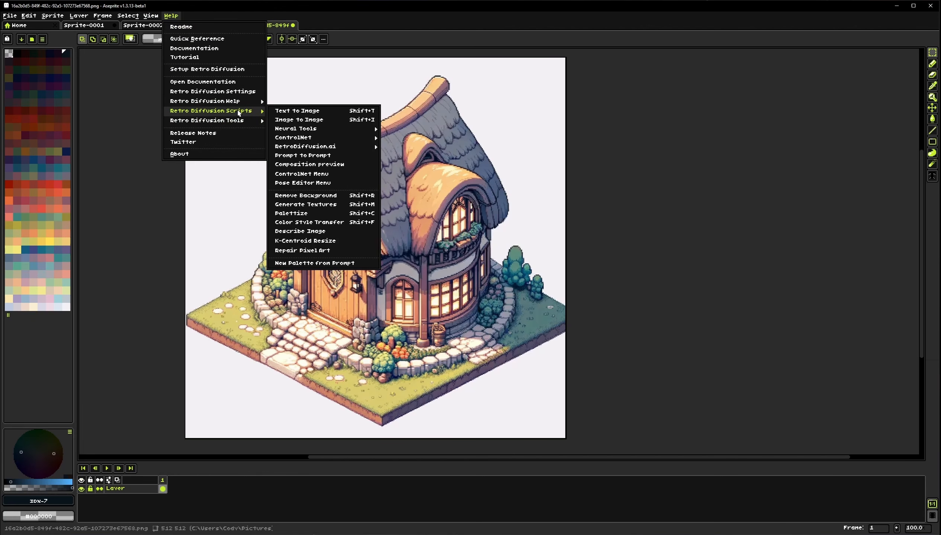
{"action": "left_click", "coordinate": [309, 264]}
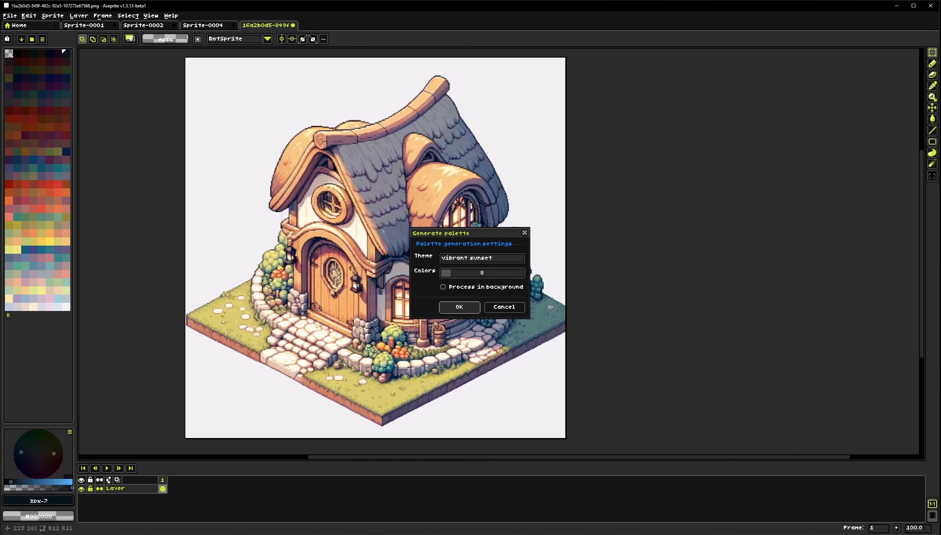
{"action": "left_click_drag", "start_coordinate": [473, 234], "coordinate": [354, 205]}
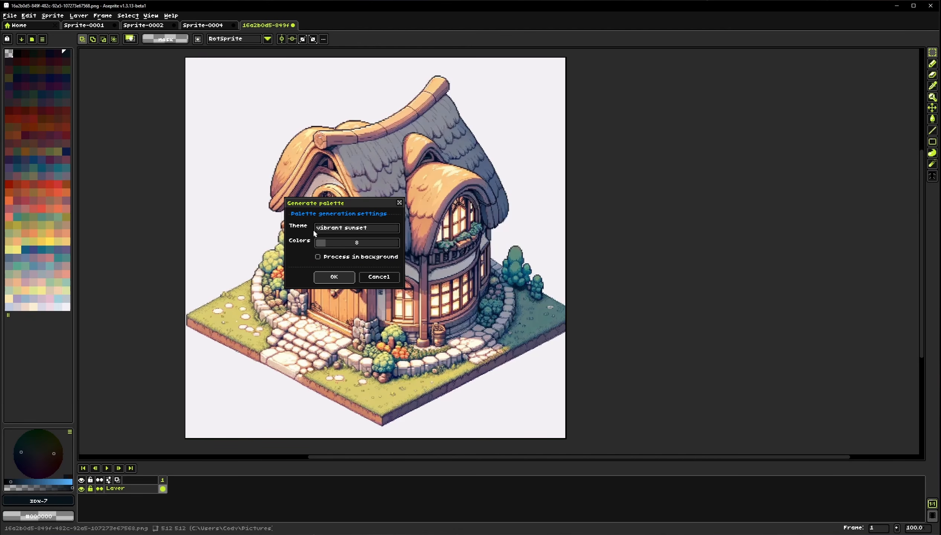
{"action": "left_click_drag", "start_coordinate": [380, 229], "coordinate": [301, 229]}
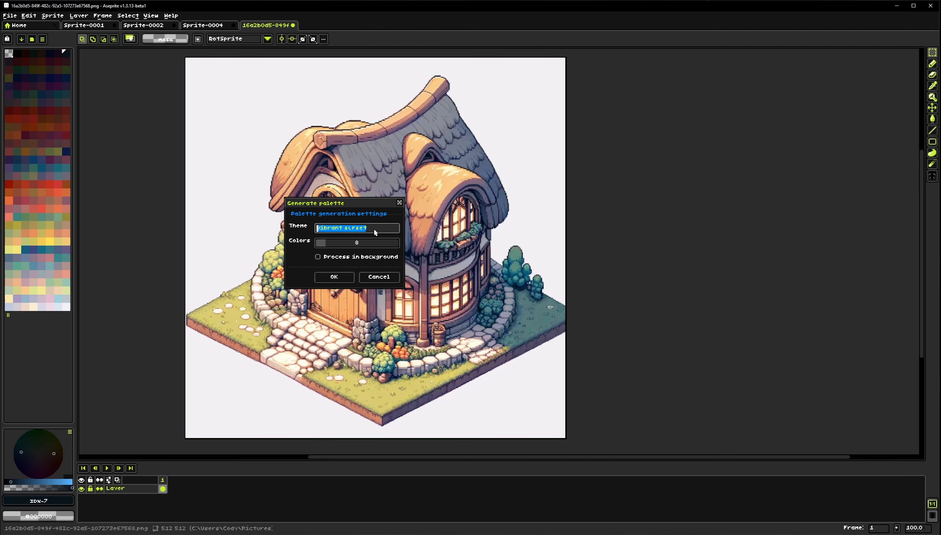
{"action": "left_click", "coordinate": [375, 230]}
{"action": "left_click", "coordinate": [334, 276]}
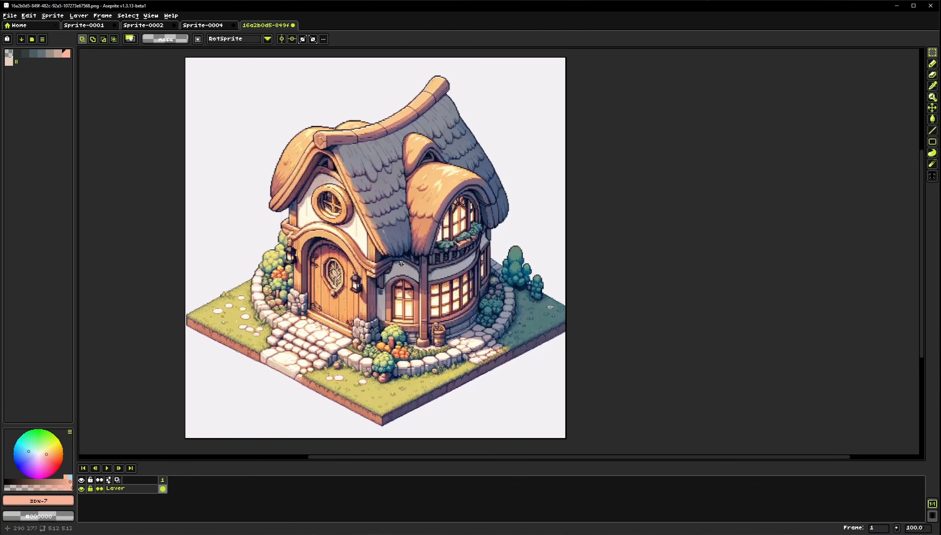
Regenerate the "vibrant sunset" palette from prompt two more times
{"action": "left_click", "coordinate": [42, 39]}
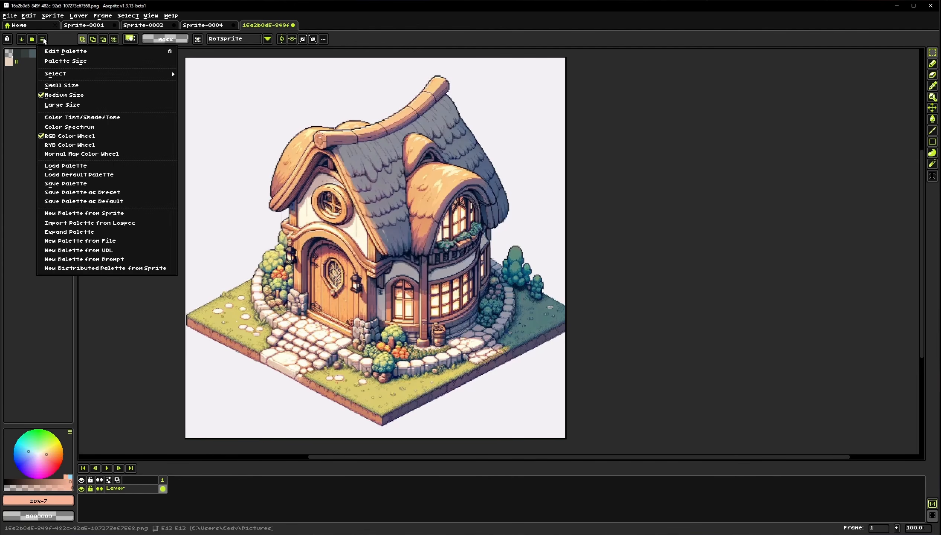
{"action": "left_click", "coordinate": [82, 260]}
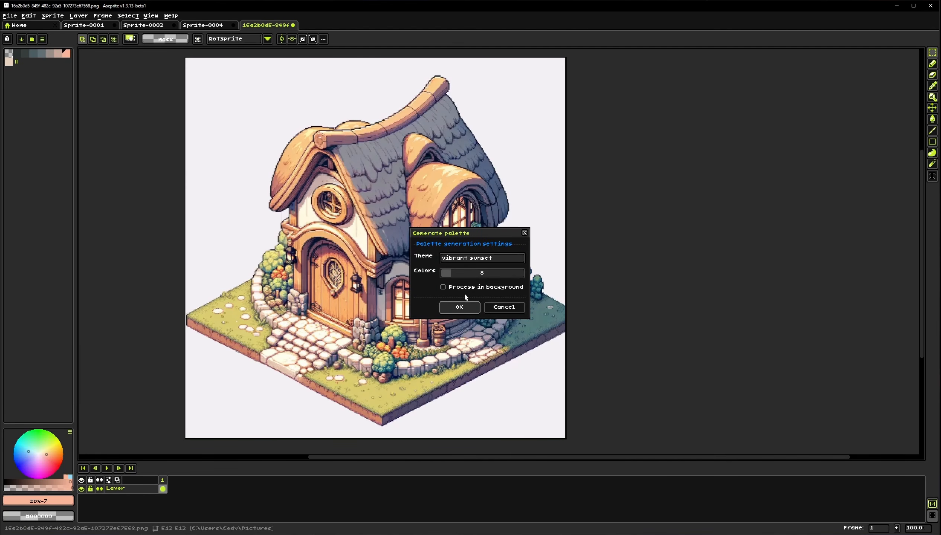
{"action": "left_click", "coordinate": [466, 308]}
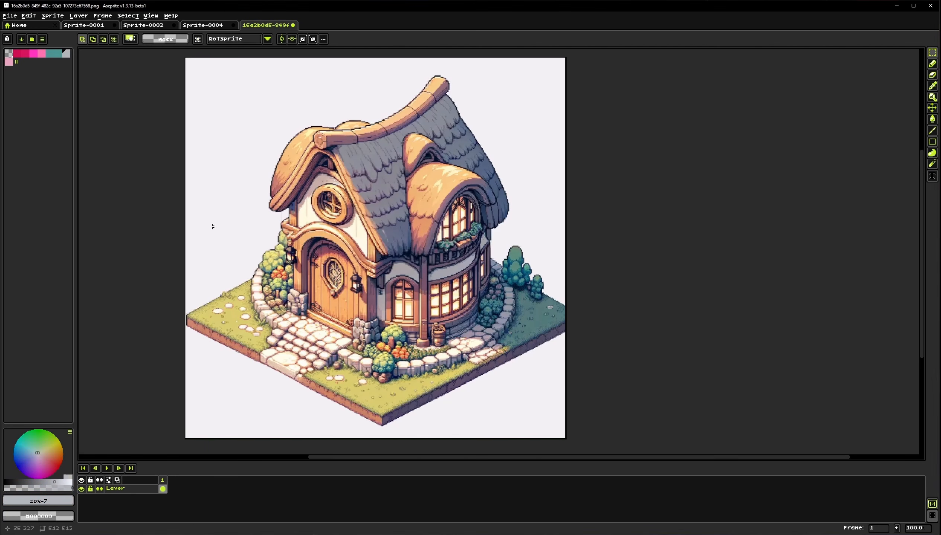
{"action": "left_click", "coordinate": [42, 39]}
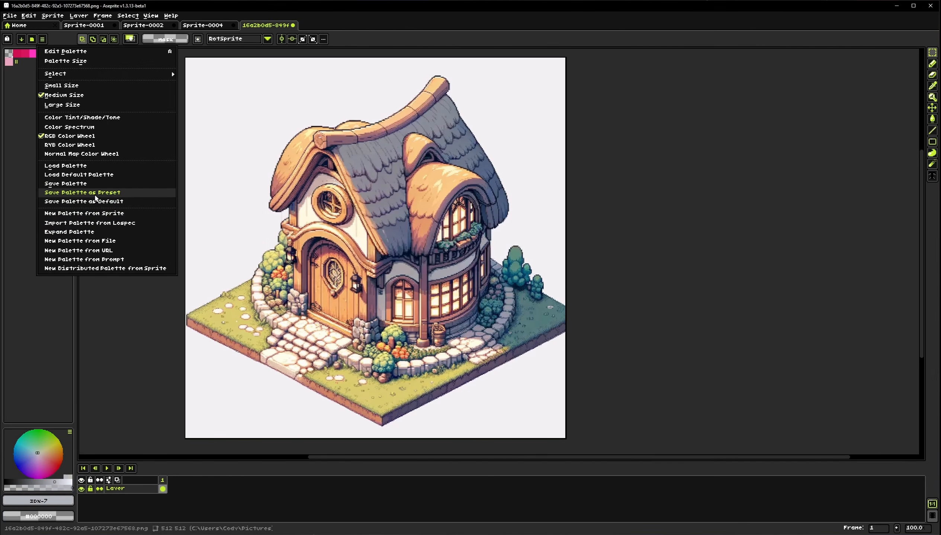
{"action": "left_click", "coordinate": [100, 261]}
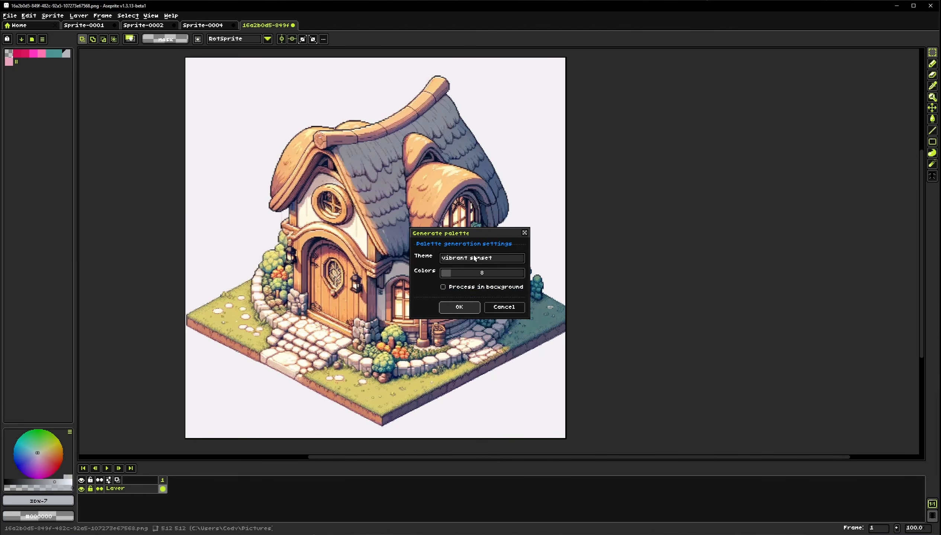
{"action": "left_click", "coordinate": [469, 306]}
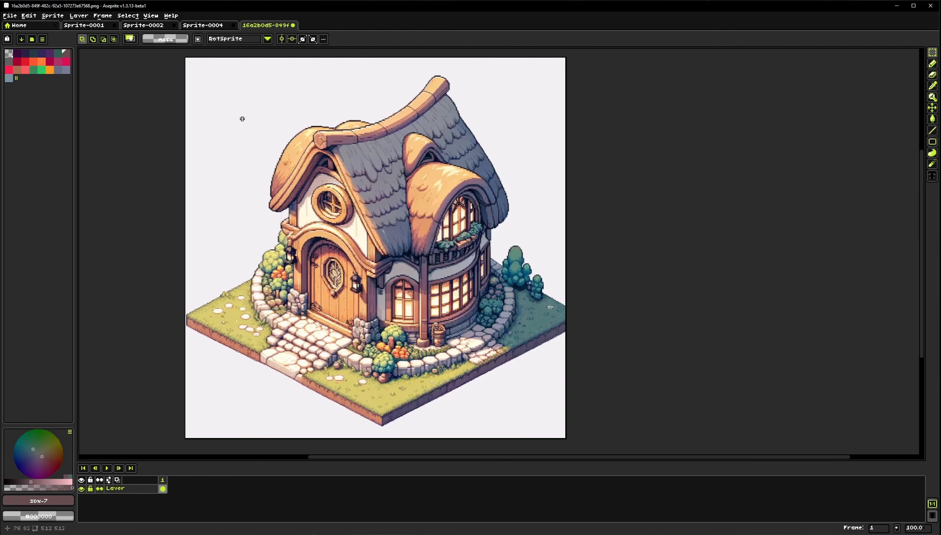
Open the Prompt Style Manager, browse its style list, and close it
{"action": "left_click", "coordinate": [172, 16]}
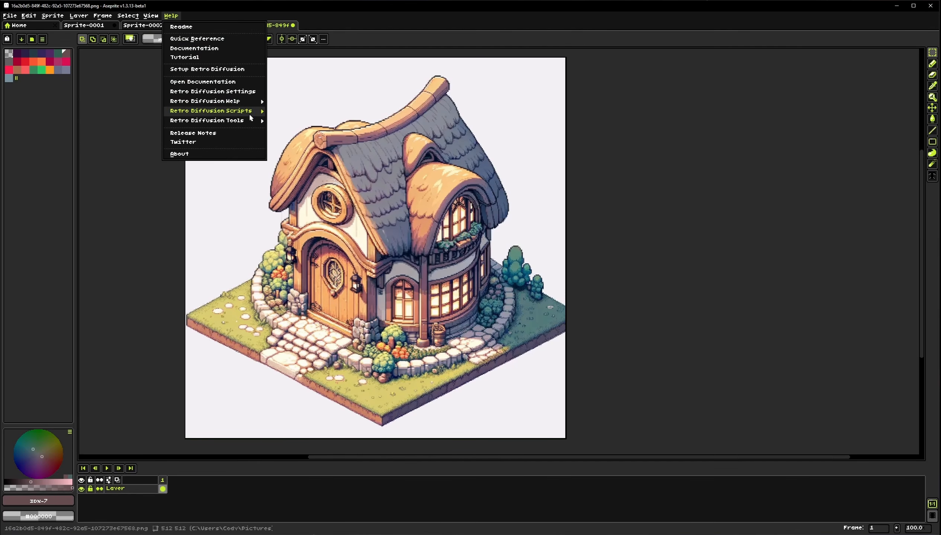
{"action": "mouse_move", "coordinate": [251, 116]}
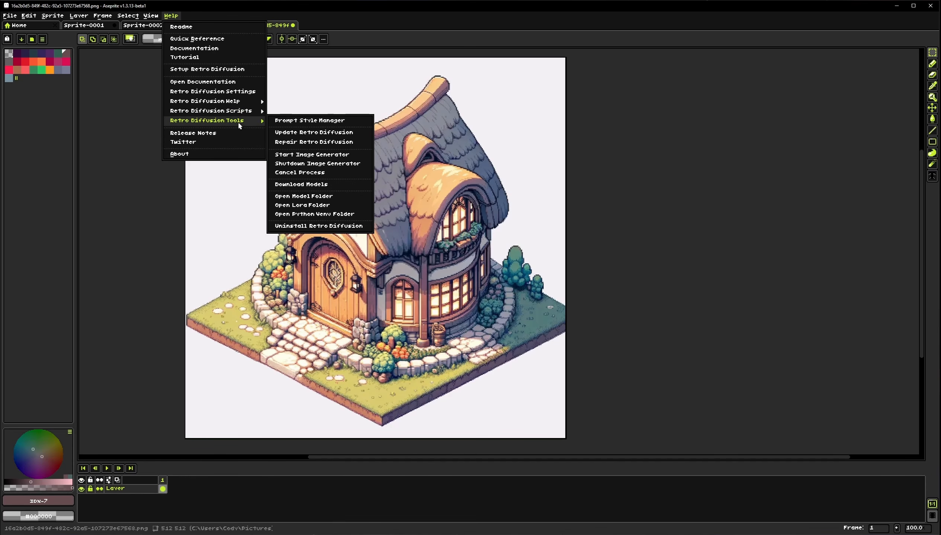
{"action": "left_click", "coordinate": [303, 121]}
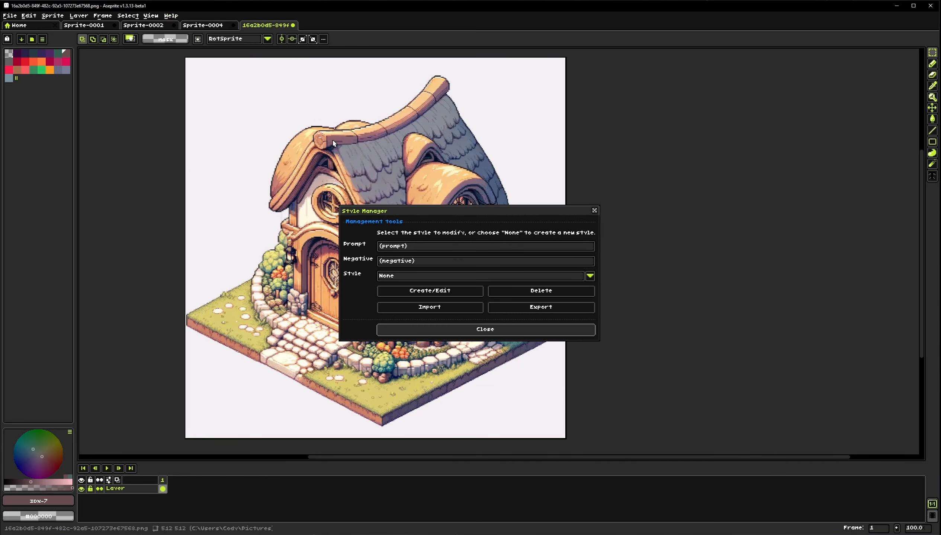
{"action": "left_click_drag", "start_coordinate": [436, 215], "coordinate": [608, 133]}
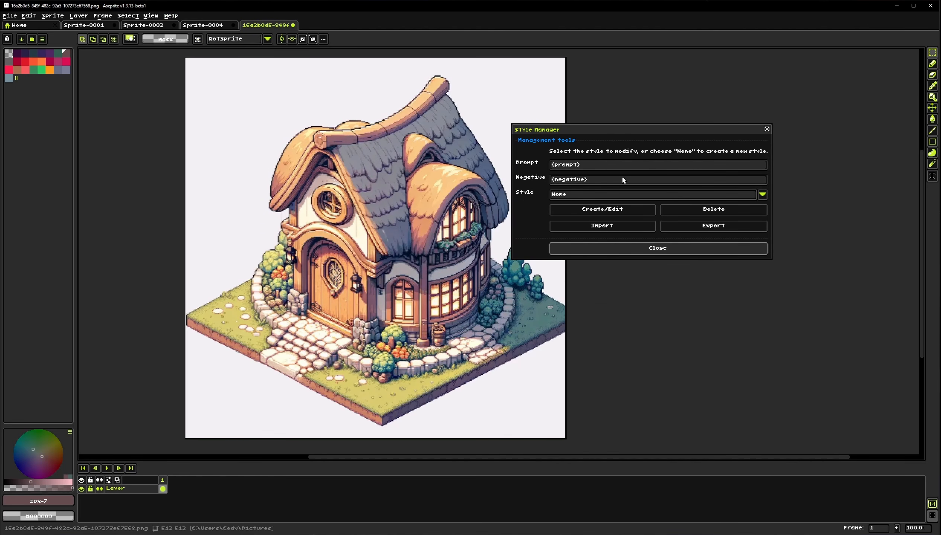
{"action": "left_click", "coordinate": [582, 195]}
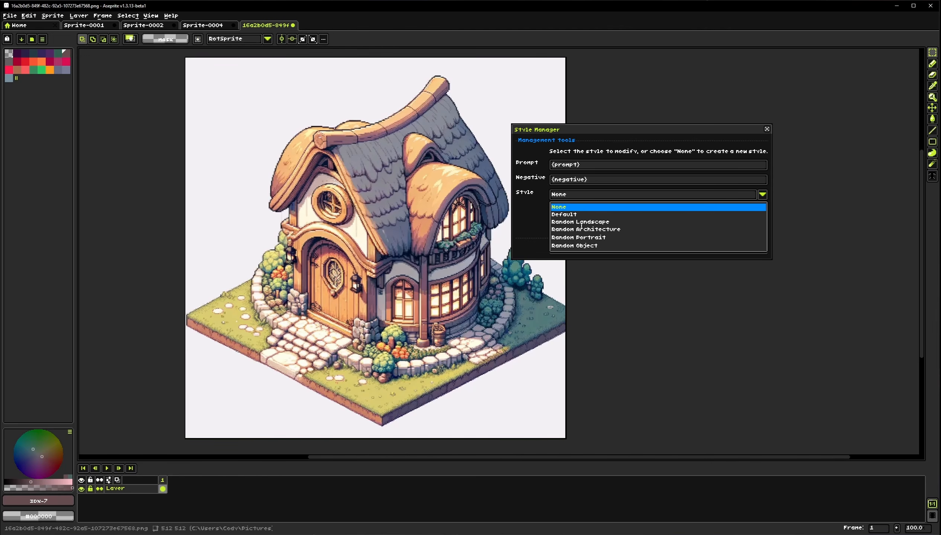
{"action": "left_click", "coordinate": [603, 140]}
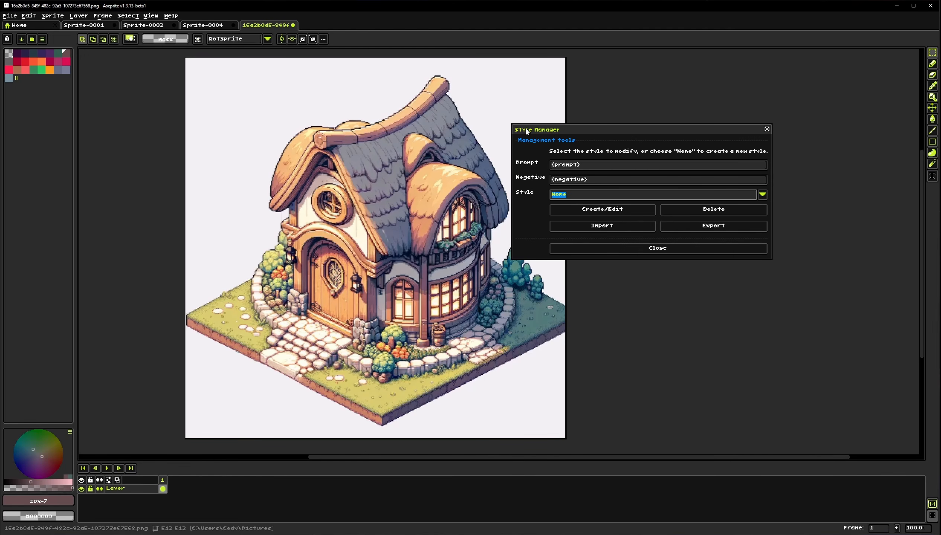
{"action": "key", "text": "Tab"}
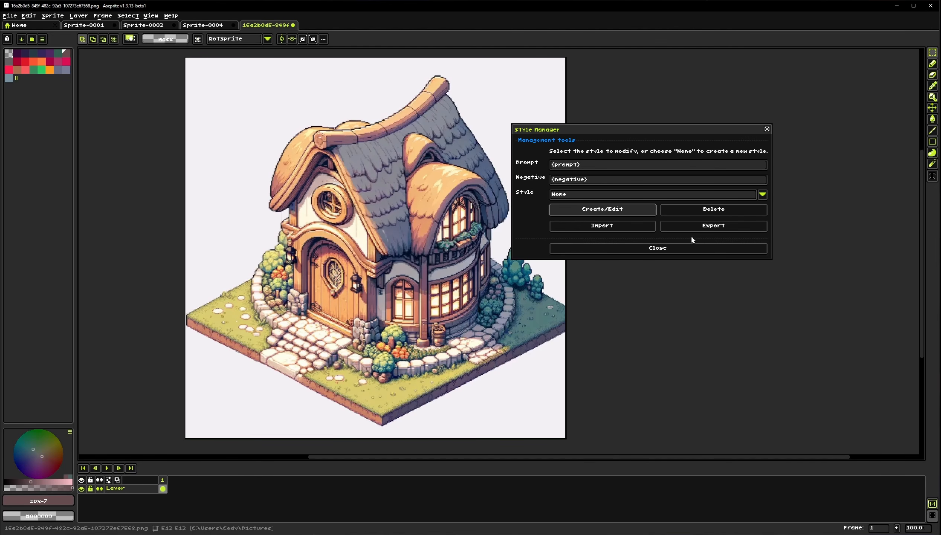
{"action": "left_click", "coordinate": [677, 251]}
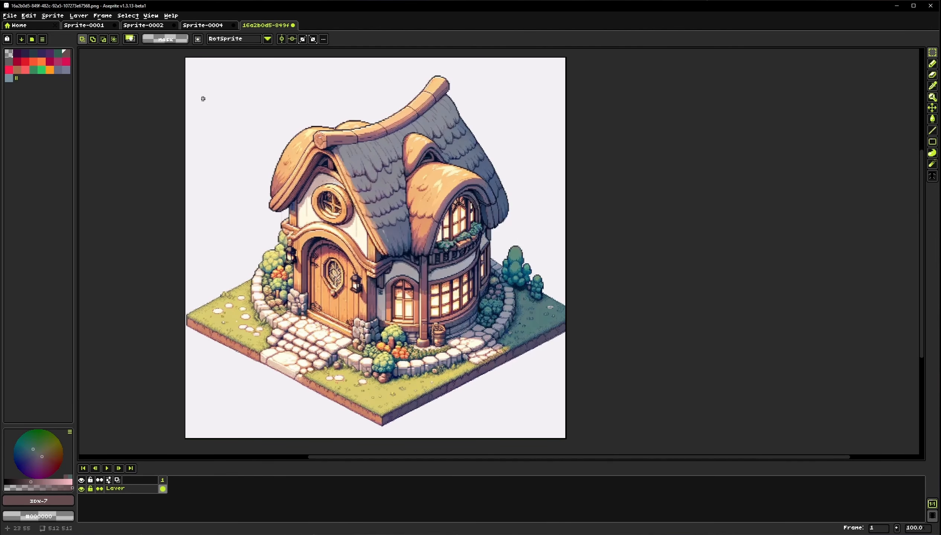
Start the Retro Diffusion image generator, then shut the image generator down
{"action": "left_click", "coordinate": [171, 15]}
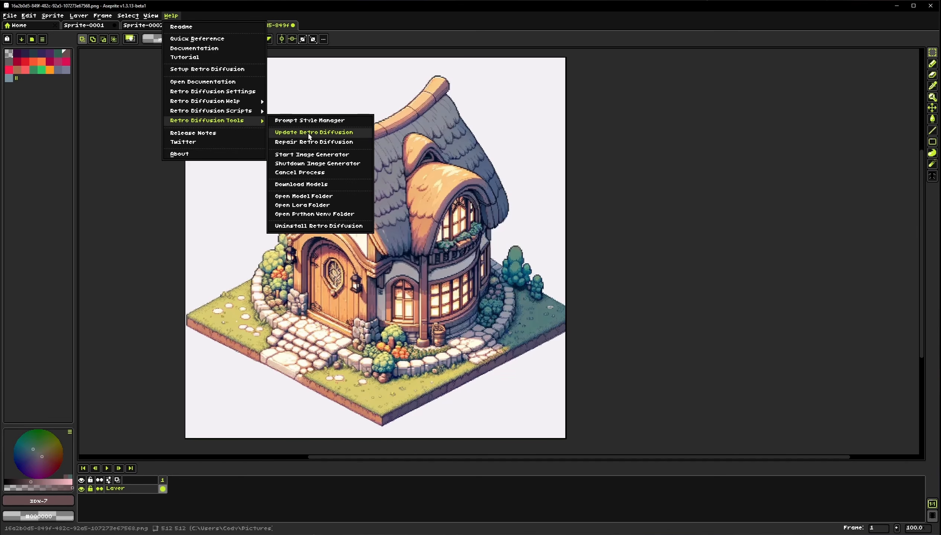
{"action": "left_click", "coordinate": [309, 159]}
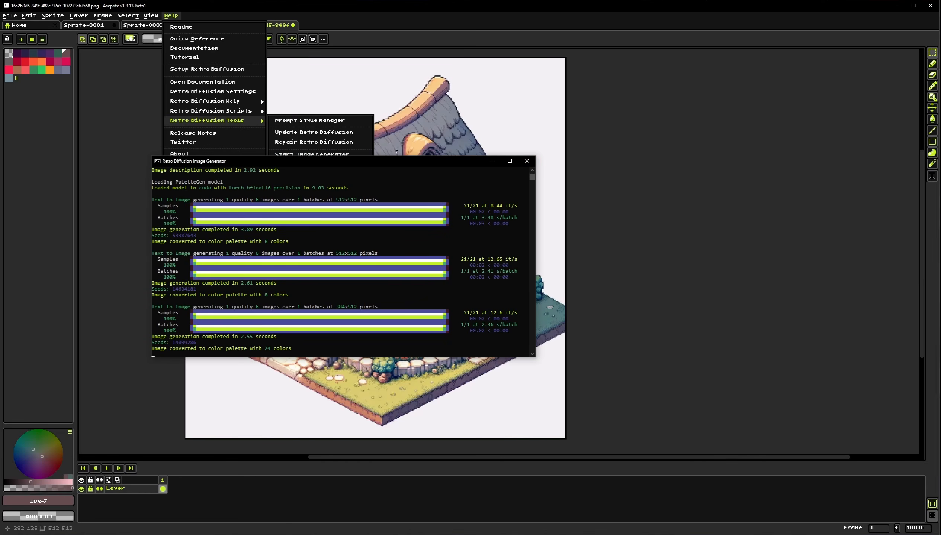
{"action": "left_click", "coordinate": [306, 153]}
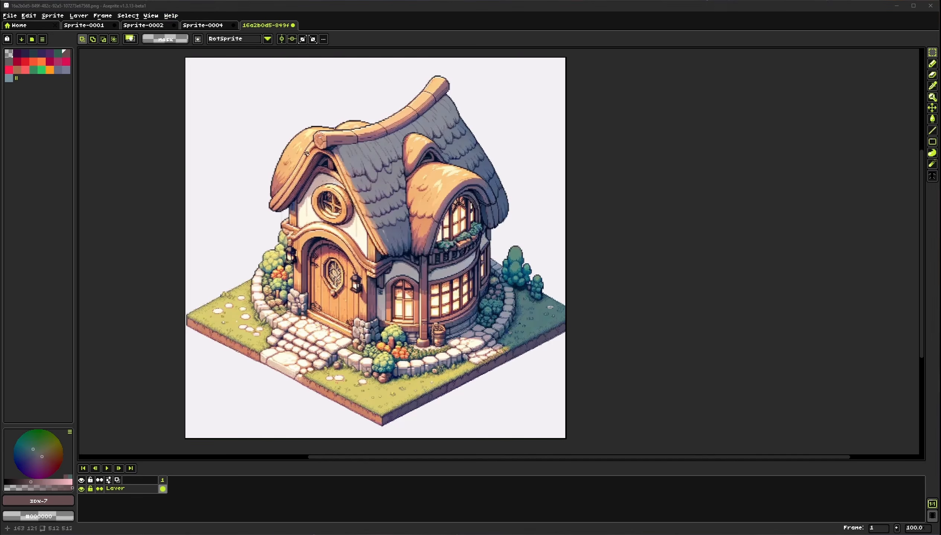
{"action": "left_click_drag", "start_coordinate": [371, 188], "coordinate": [387, 138]}
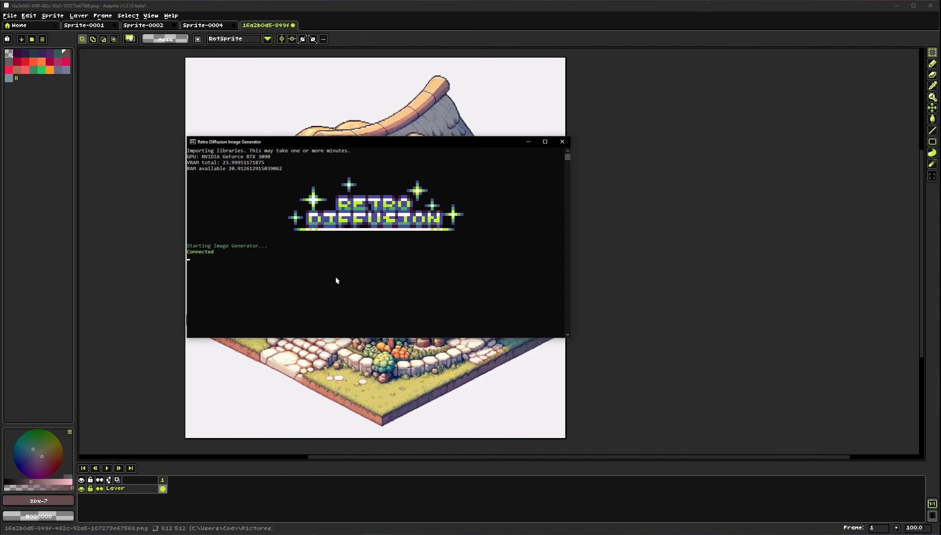
{"action": "left_click", "coordinate": [171, 15]}
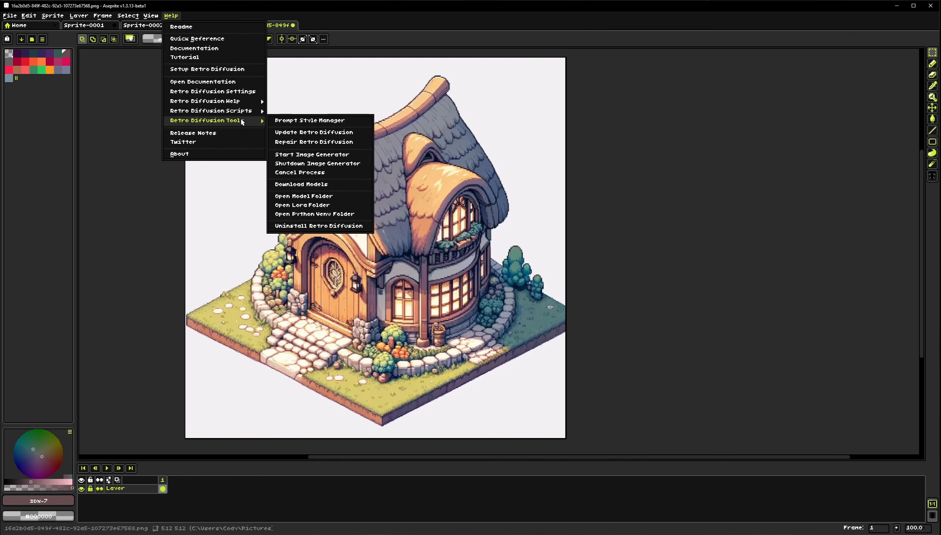
{"action": "left_click", "coordinate": [317, 164]}
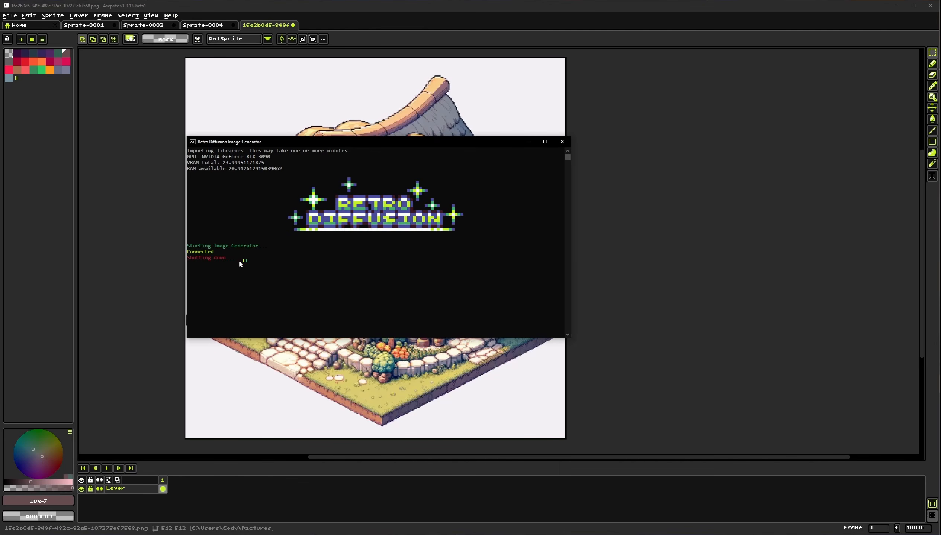
Open the Download Models dialog for Retro Diffusion and close it
{"action": "left_click", "coordinate": [177, 15]}
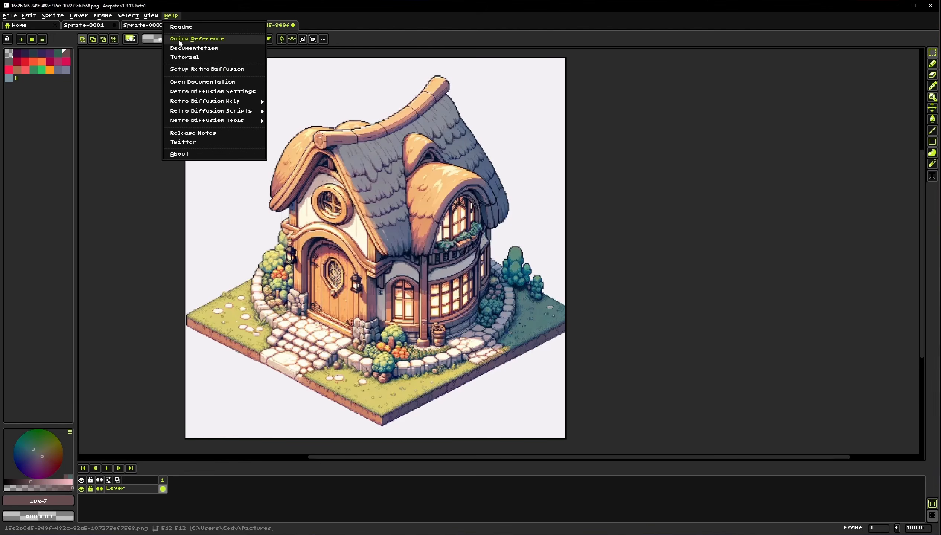
{"action": "mouse_move", "coordinate": [242, 111]}
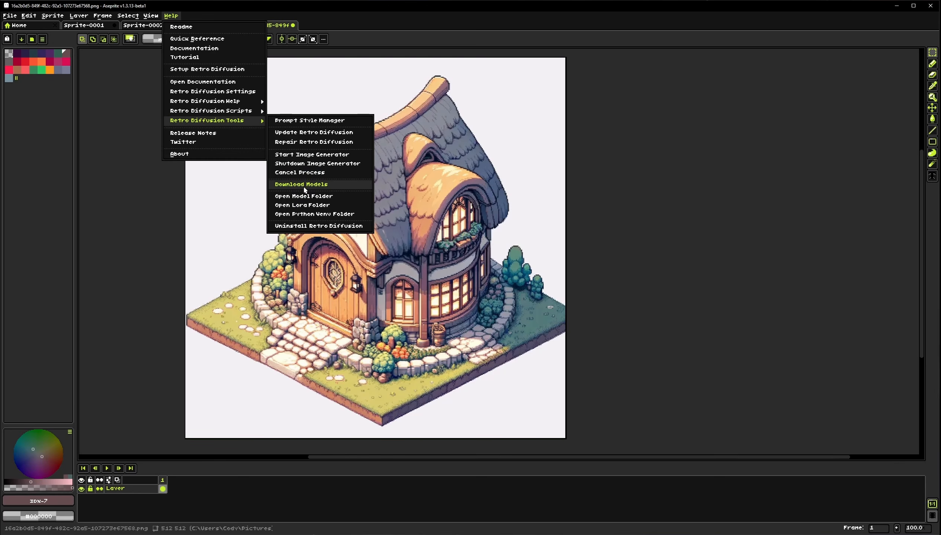
{"action": "left_click", "coordinate": [304, 187]}
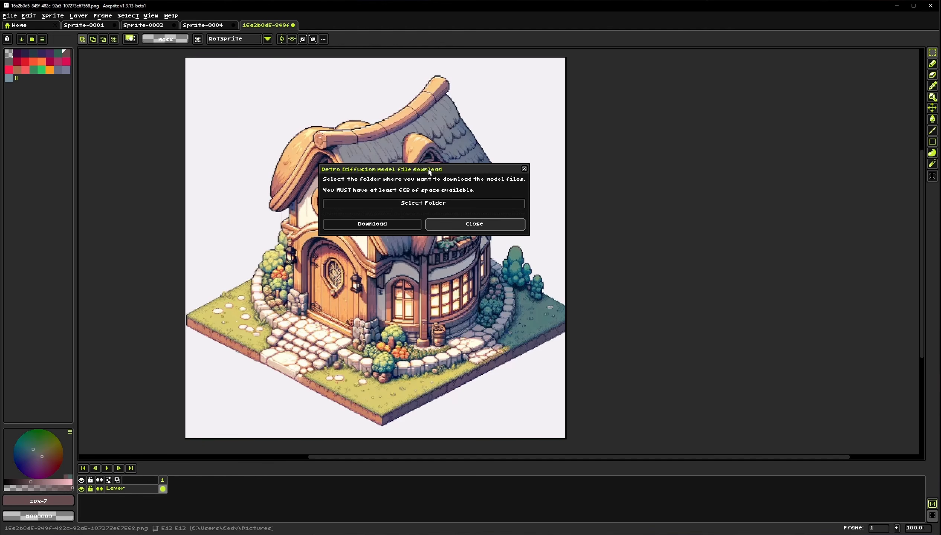
{"action": "left_click", "coordinate": [449, 228]}
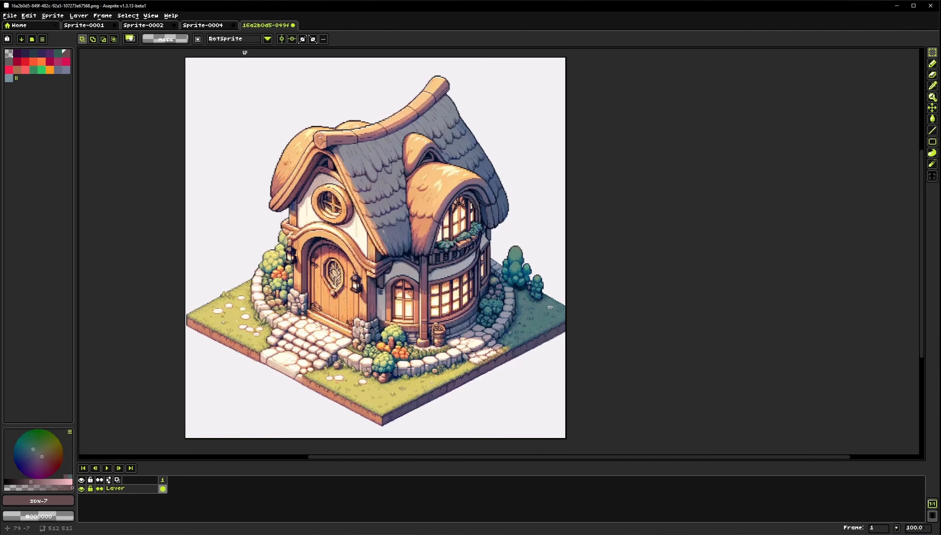
Open the Lora folder, browse the installed Lora files, and close the folder window
{"action": "left_click", "coordinate": [171, 15]}
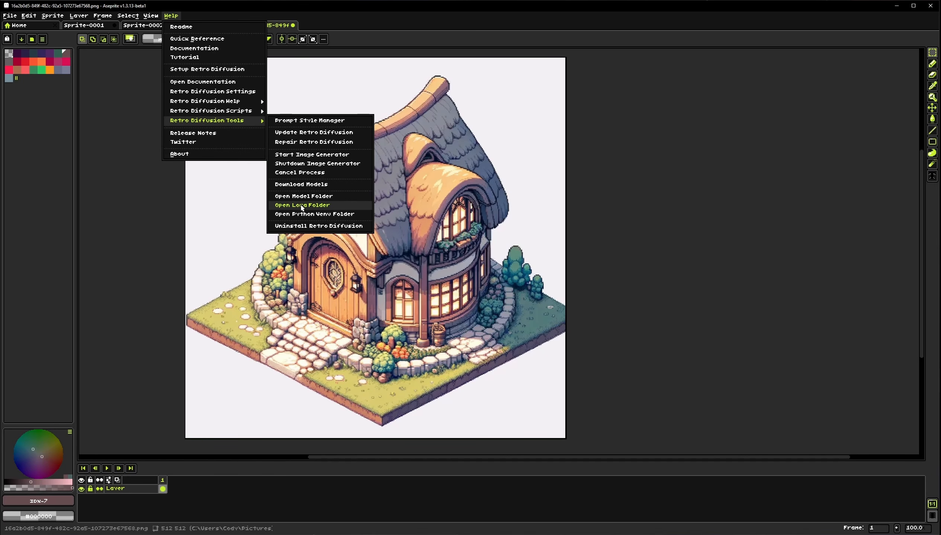
{"action": "left_click", "coordinate": [302, 207]}
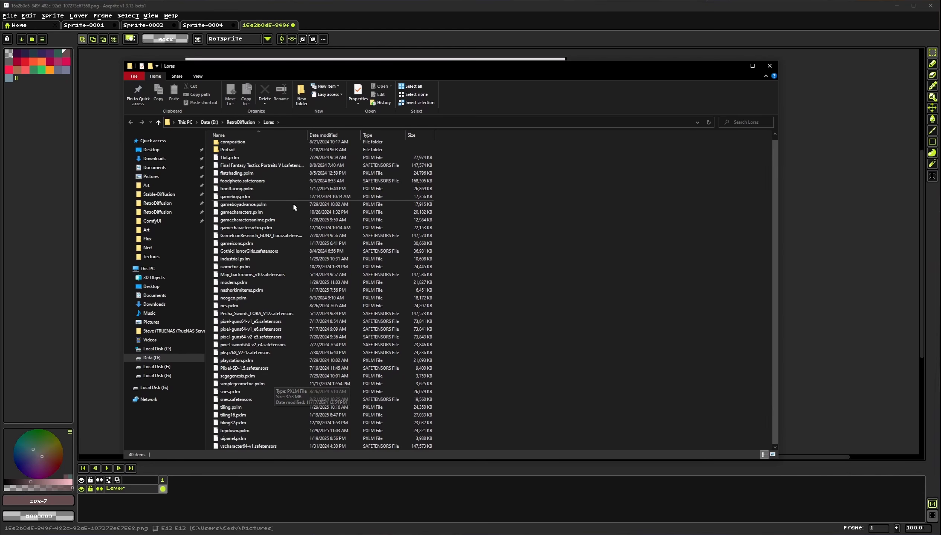
{"action": "scroll", "coordinate": [286, 384], "scroll_direction": "up", "scroll_amount": 1}
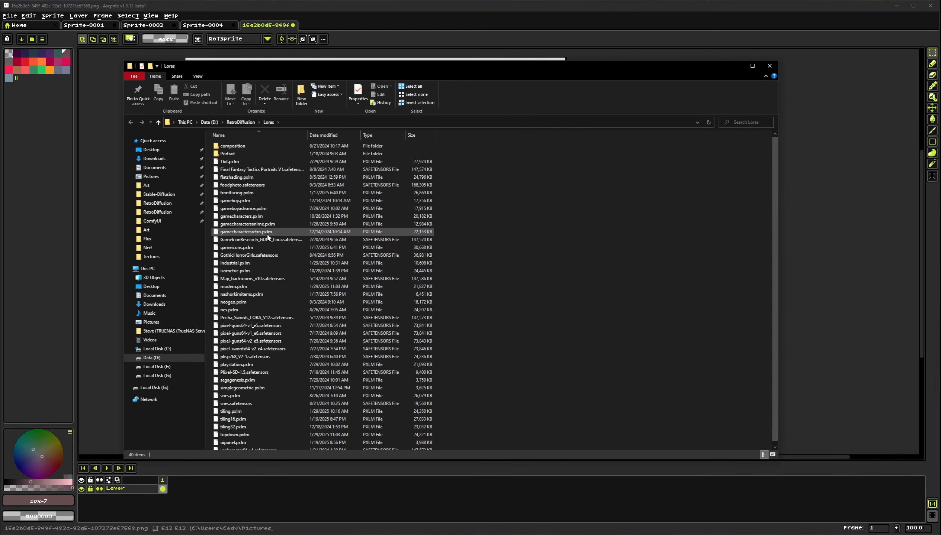
{"action": "left_click", "coordinate": [264, 232]}
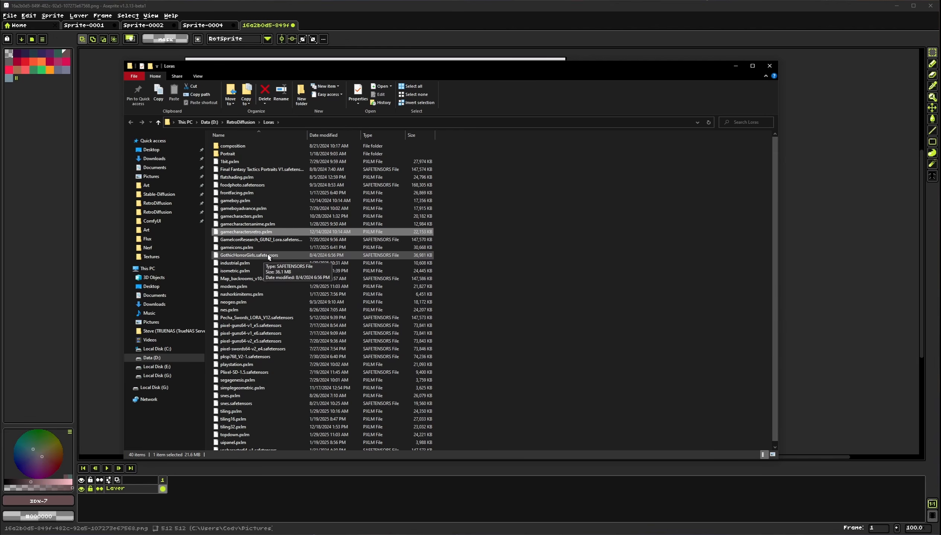
{"action": "left_click", "coordinate": [770, 66]}
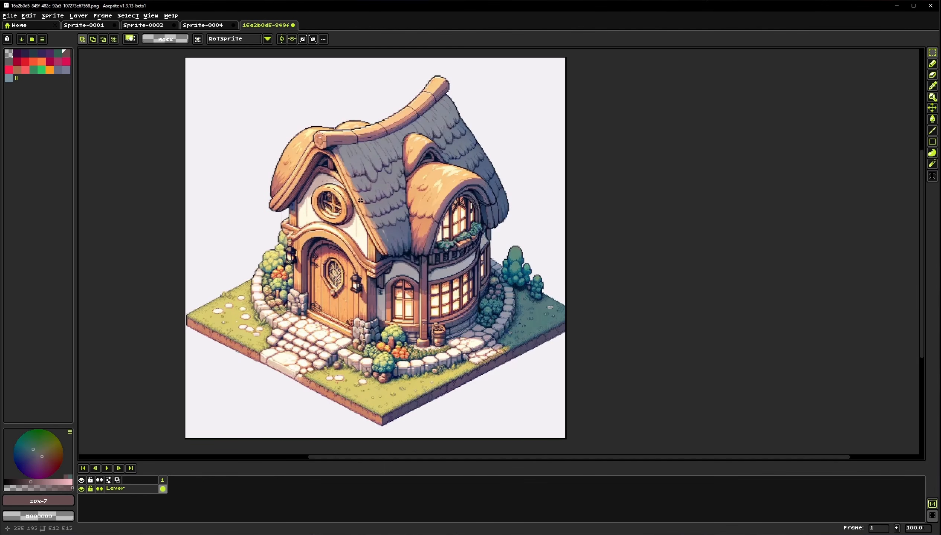
Open the Uninstall Retro Diffusion dialog and cancel it
{"action": "left_click", "coordinate": [171, 15]}
{"action": "mouse_move", "coordinate": [226, 121]}
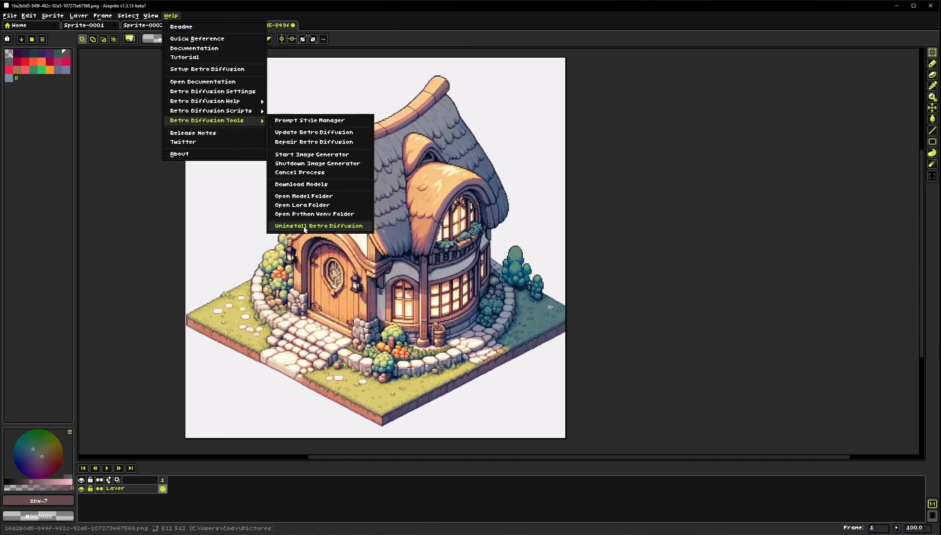
{"action": "left_click", "coordinate": [304, 226]}
{"action": "left_click_drag", "start_coordinate": [416, 242], "coordinate": [394, 229]}
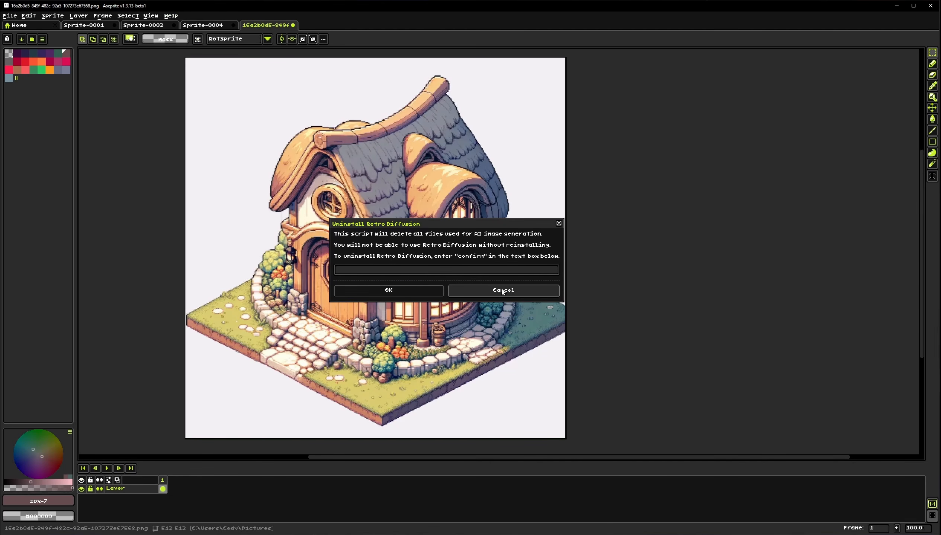
{"action": "left_click", "coordinate": [503, 291]}
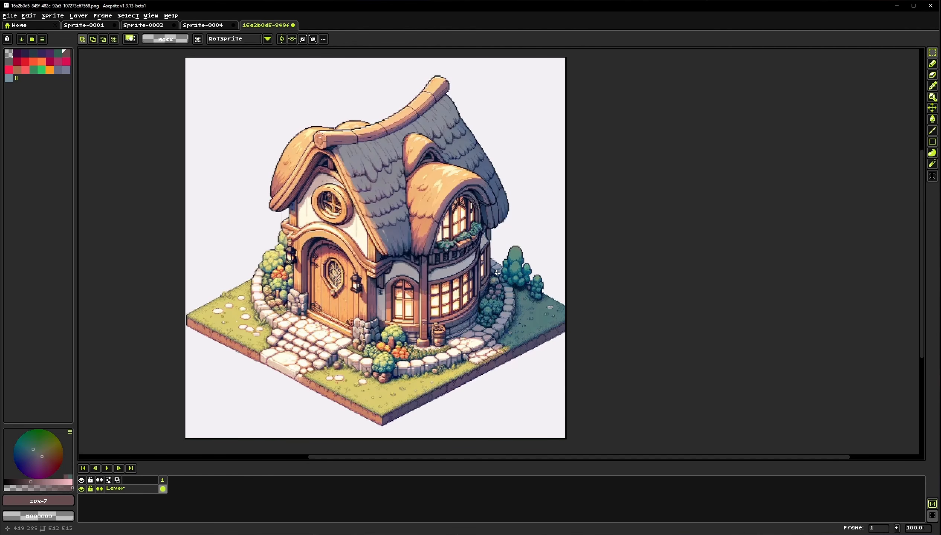
Open API Text to Image, clear the prompt, and apply the Default preset
{"action": "left_click", "coordinate": [54, 17]}
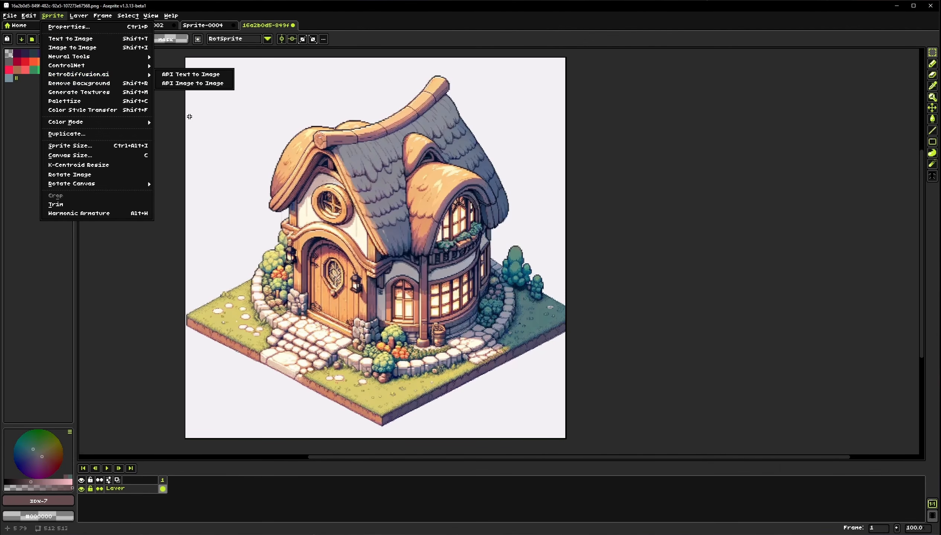
{"action": "left_click", "coordinate": [29, 15]}
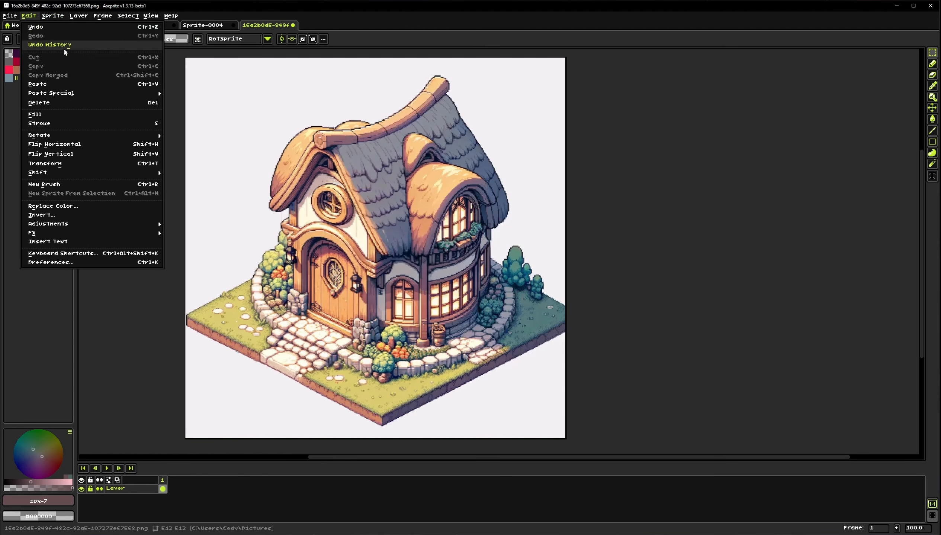
{"action": "mouse_move", "coordinate": [53, 15]}
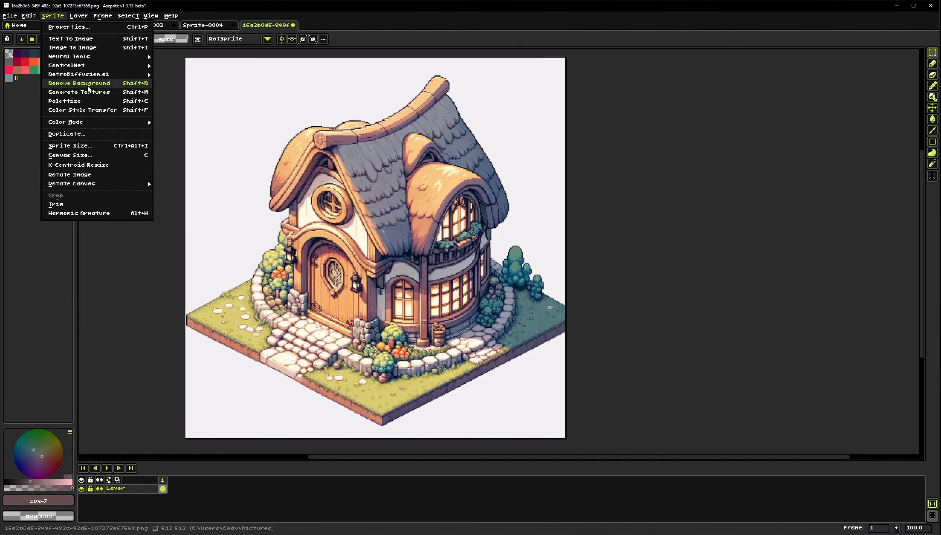
{"action": "mouse_move", "coordinate": [87, 74]}
{"action": "left_click", "coordinate": [172, 75]}
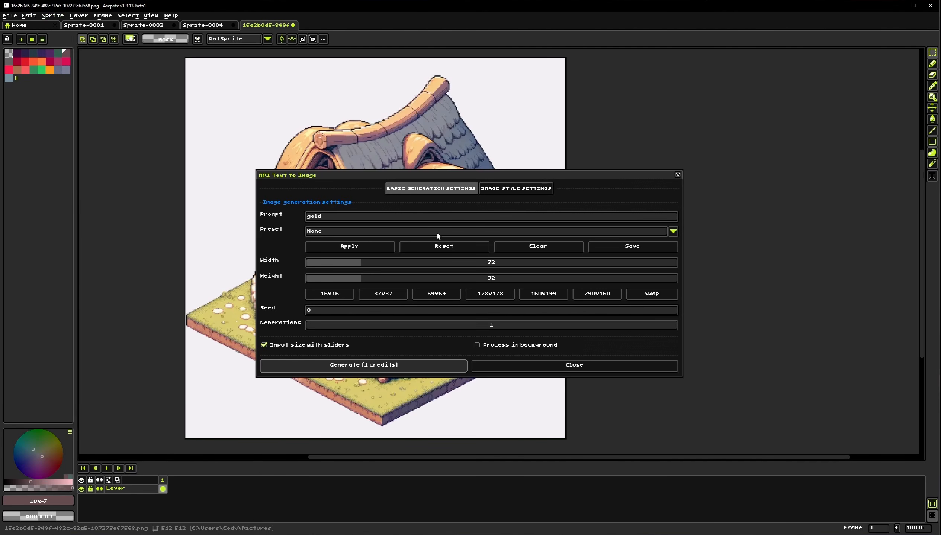
{"action": "left_click", "coordinate": [519, 250]}
{"action": "left_click", "coordinate": [394, 234]}
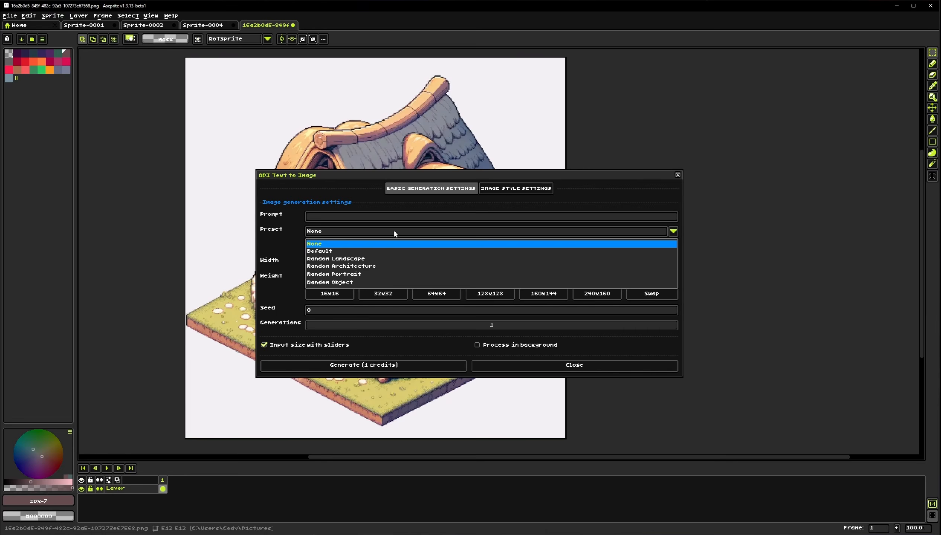
{"action": "left_click", "coordinate": [335, 252]}
{"action": "left_click", "coordinate": [348, 247]}
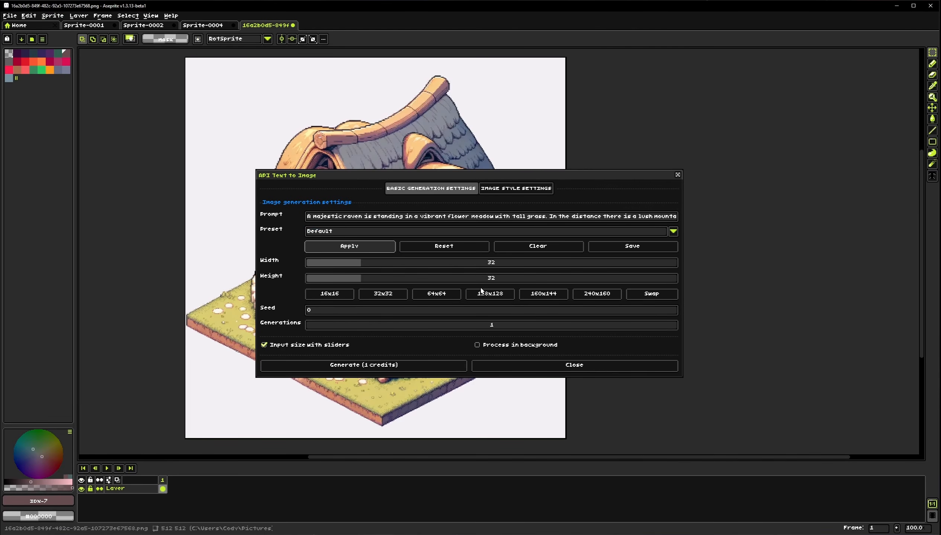
Try the 128x128 and 160x144 size presets and browse the image style list without changing it
{"action": "left_click", "coordinate": [596, 293]}
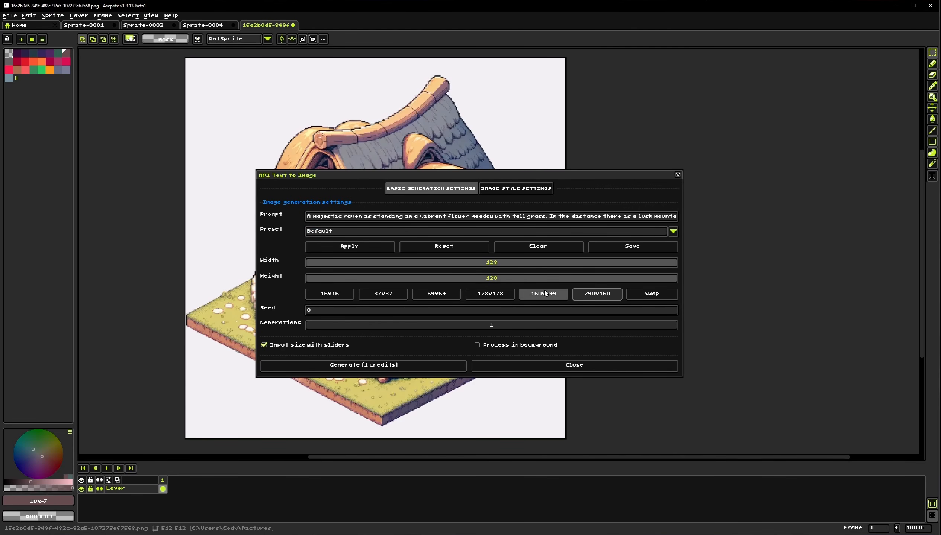
{"action": "left_click", "coordinate": [545, 293]}
{"action": "left_click", "coordinate": [508, 191]}
{"action": "left_click", "coordinate": [472, 217]}
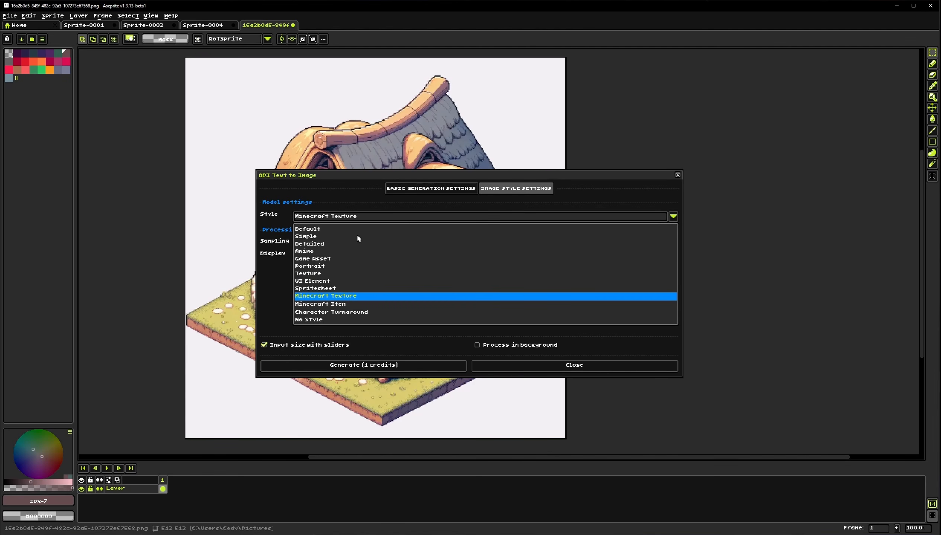
{"action": "left_click", "coordinate": [418, 189]}
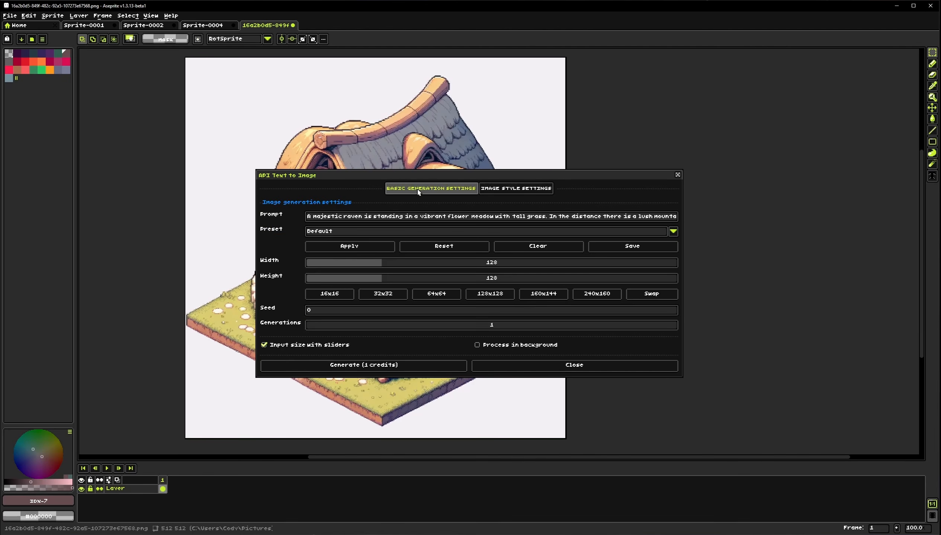
Set the image size to 160 by 240 and choose the Anime style
{"action": "left_click", "coordinate": [590, 294]}
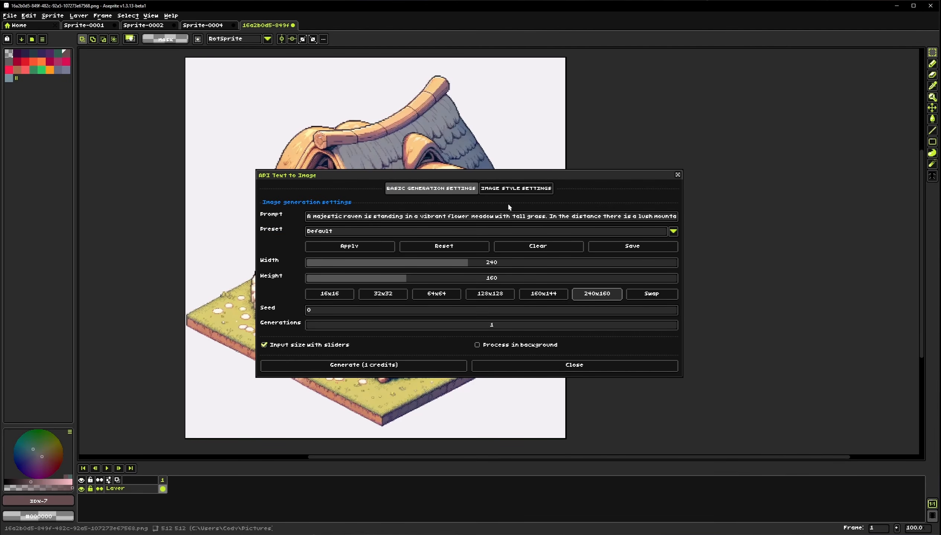
{"action": "left_click", "coordinate": [510, 191]}
{"action": "left_click", "coordinate": [411, 217]}
{"action": "left_click", "coordinate": [315, 252]}
{"action": "left_click", "coordinate": [422, 190]}
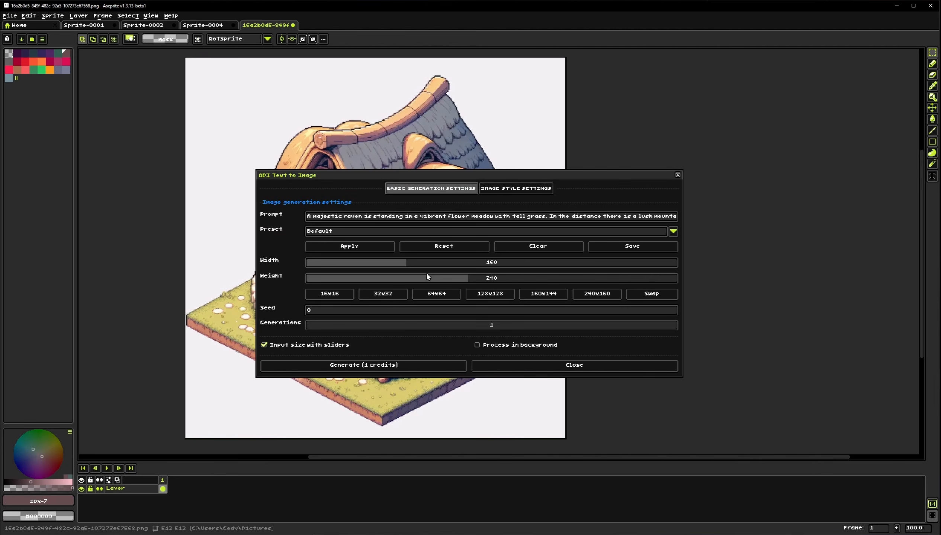
Generate the image for 1 credit, moving the Generation Preview window aside, and close the API Text to Image dialog
{"action": "left_click", "coordinate": [333, 368]}
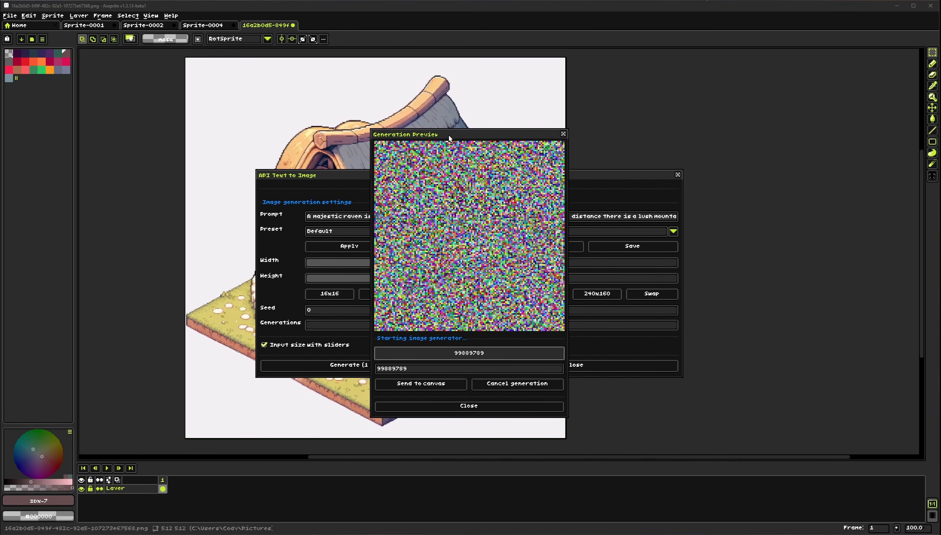
{"action": "left_click_drag", "start_coordinate": [450, 137], "coordinate": [733, 100]}
{"action": "left_click_drag", "start_coordinate": [450, 107], "coordinate": [466, 111]}
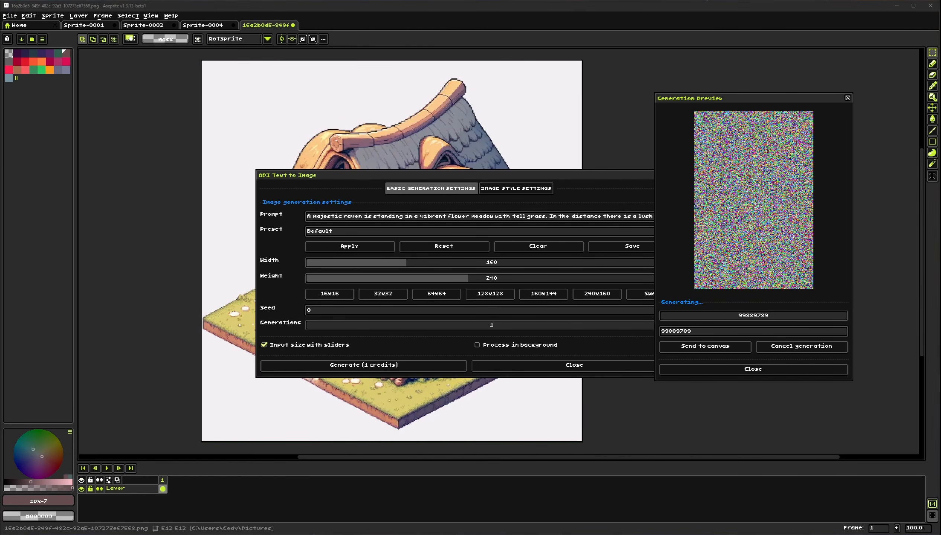
{"action": "left_click_drag", "start_coordinate": [0, 156], "coordinate": [424, 156]}
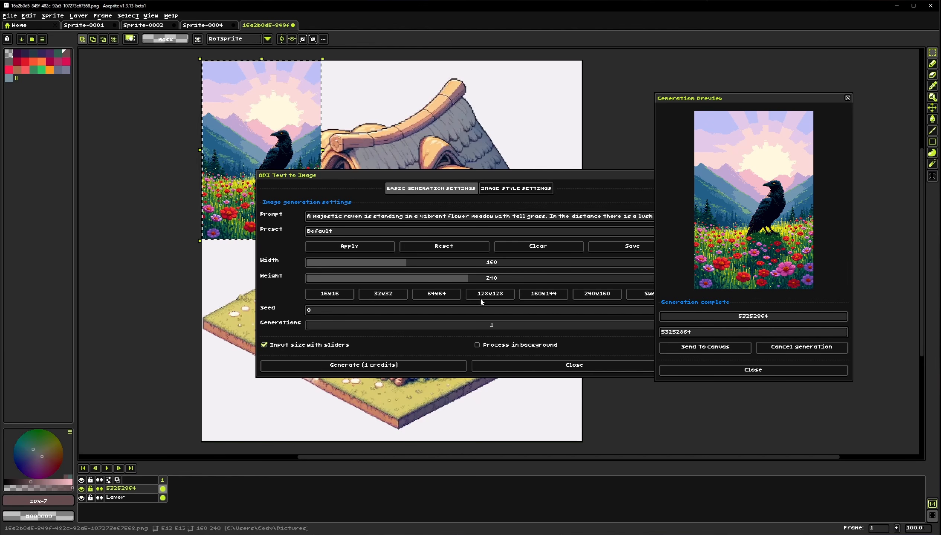
{"action": "left_click", "coordinate": [577, 367]}
Zoom in and pan across the canvas to inspect the generated raven image
{"action": "scroll", "coordinate": [282, 220], "scroll_direction": "up", "scroll_amount": 1}
{"action": "left_click_drag", "start_coordinate": [281, 219], "coordinate": [397, 380]}
{"action": "scroll", "coordinate": [415, 365], "scroll_direction": "down", "scroll_amount": 1}
{"action": "scroll", "coordinate": [433, 311], "scroll_direction": "up", "scroll_amount": 1}
{"action": "left_click_drag", "start_coordinate": [418, 319], "coordinate": [439, 277]}
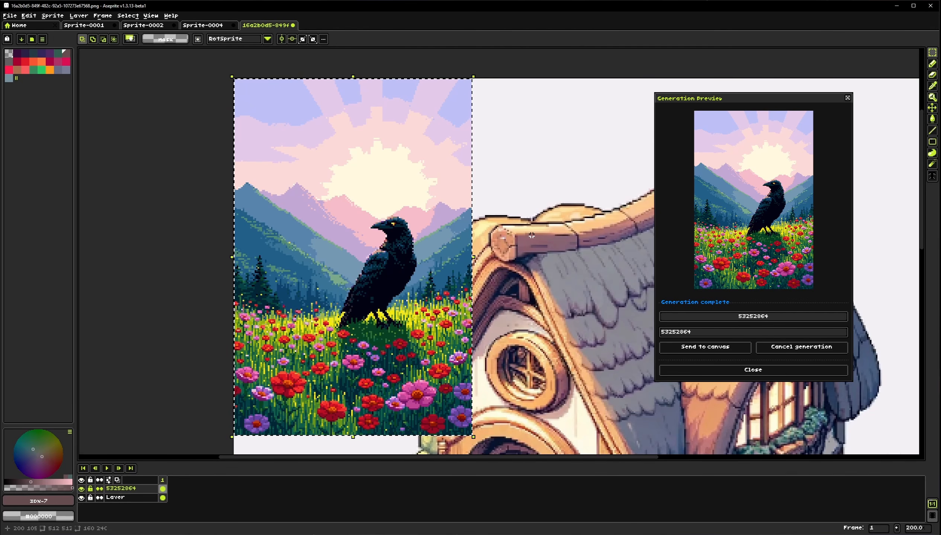
{"action": "left_click_drag", "start_coordinate": [527, 246], "coordinate": [481, 240]}
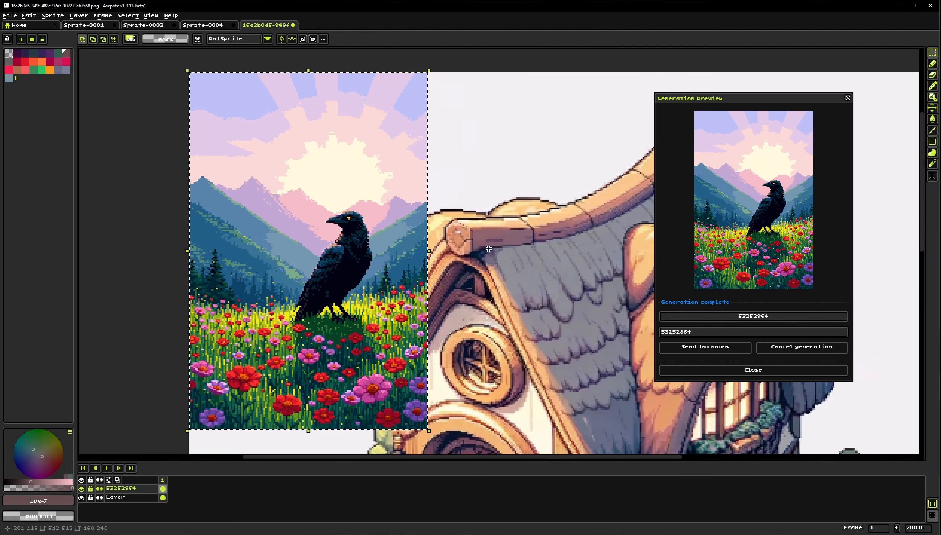